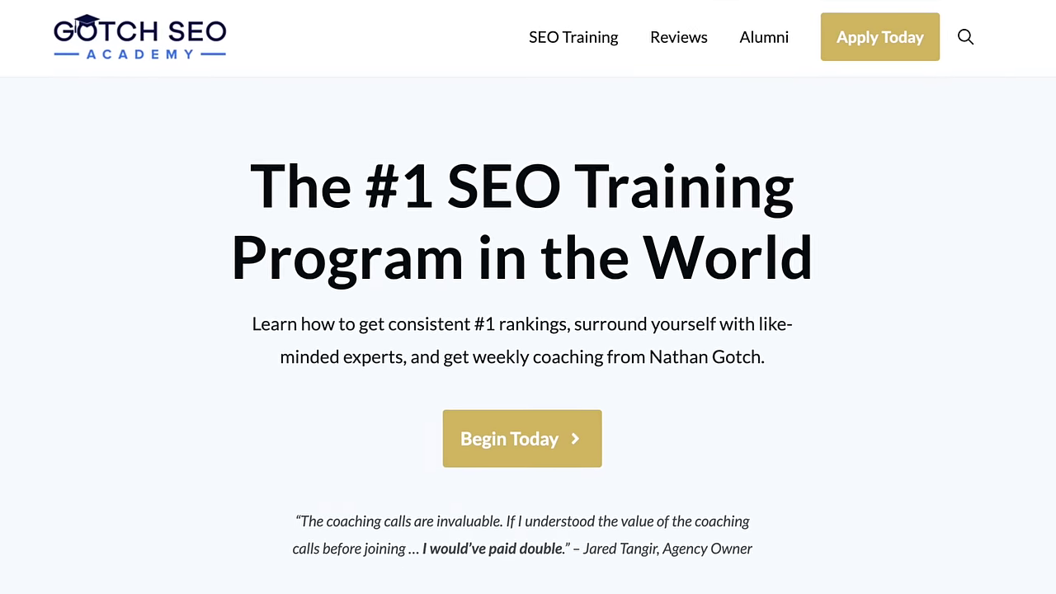
{"action": "scroll", "coordinate": [528, 330], "scroll_direction": "down", "scroll_amount": 10}
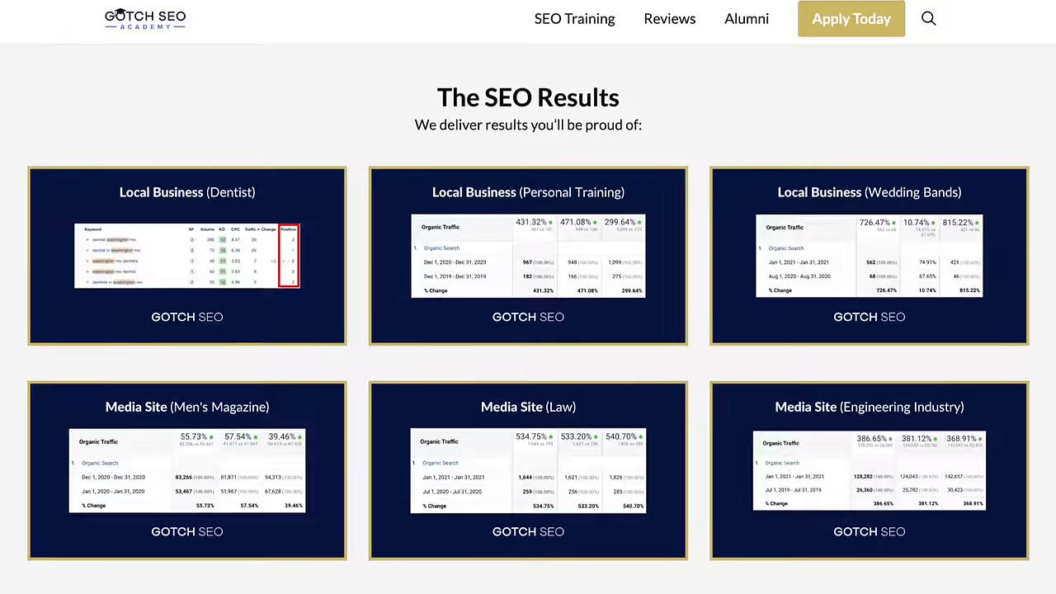
{"action": "scroll", "coordinate": [528, 330], "scroll_direction": "down", "scroll_amount": 2}
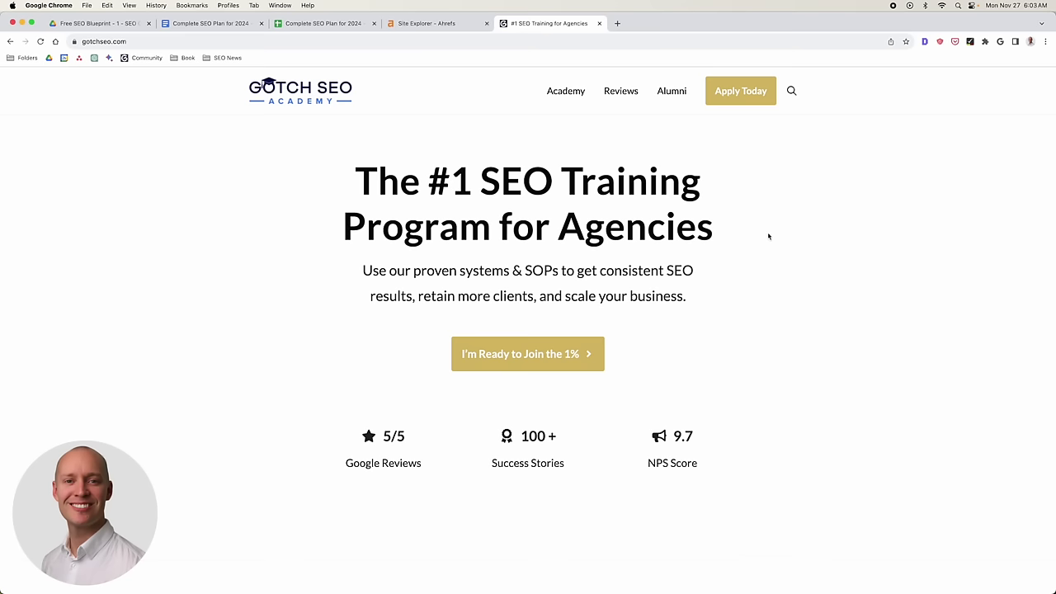
Copy the gotchseo.com address and analyze the domain in Ahrefs Site Explorer.
{"action": "left_click", "coordinate": [583, 41]}
{"action": "key", "text": "super+c"}
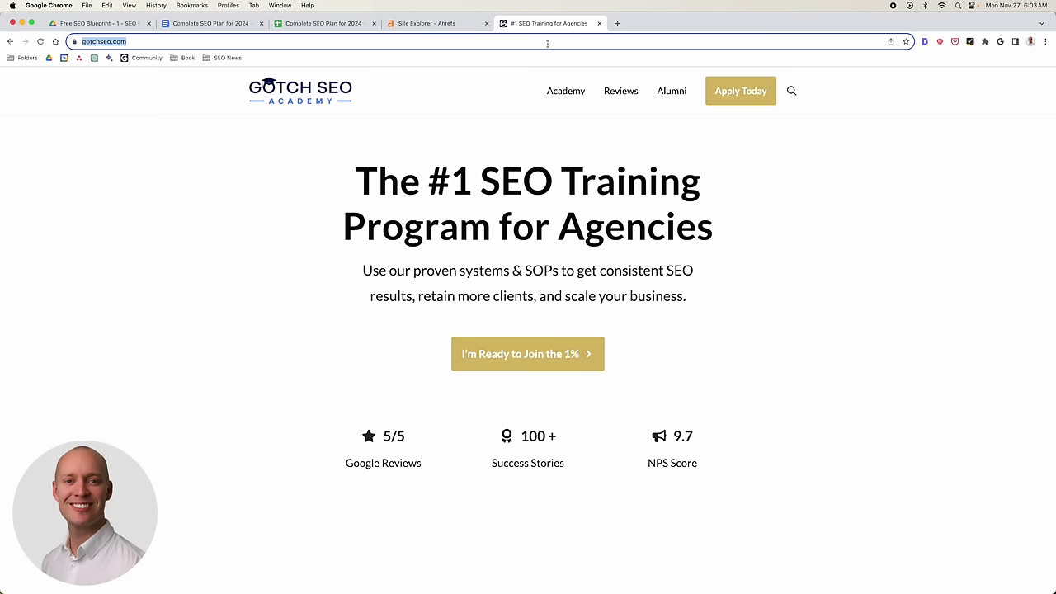
{"action": "left_click", "coordinate": [437, 23]}
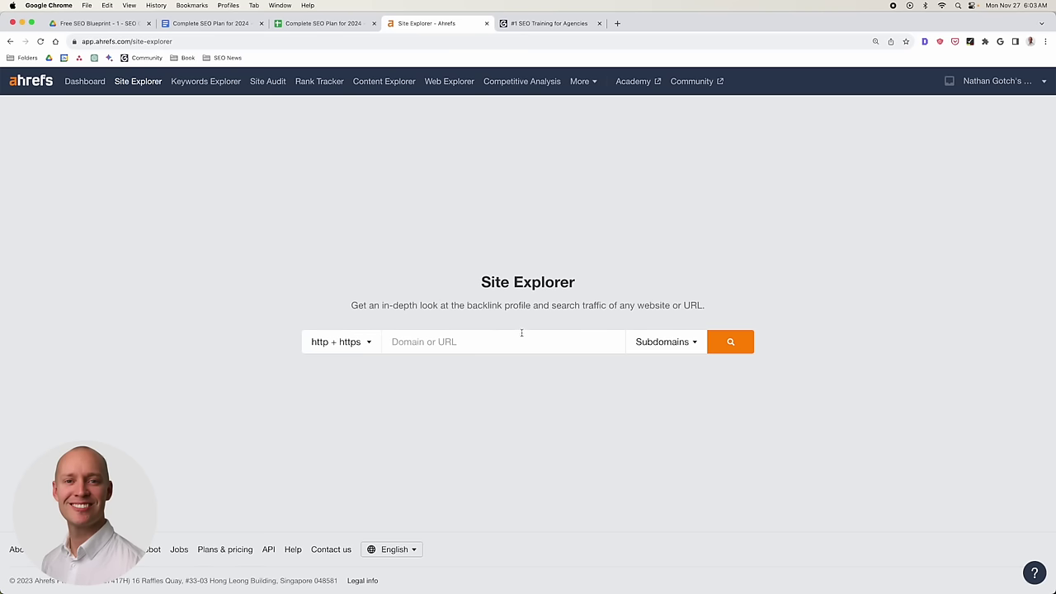
{"action": "key", "text": "super+v"}
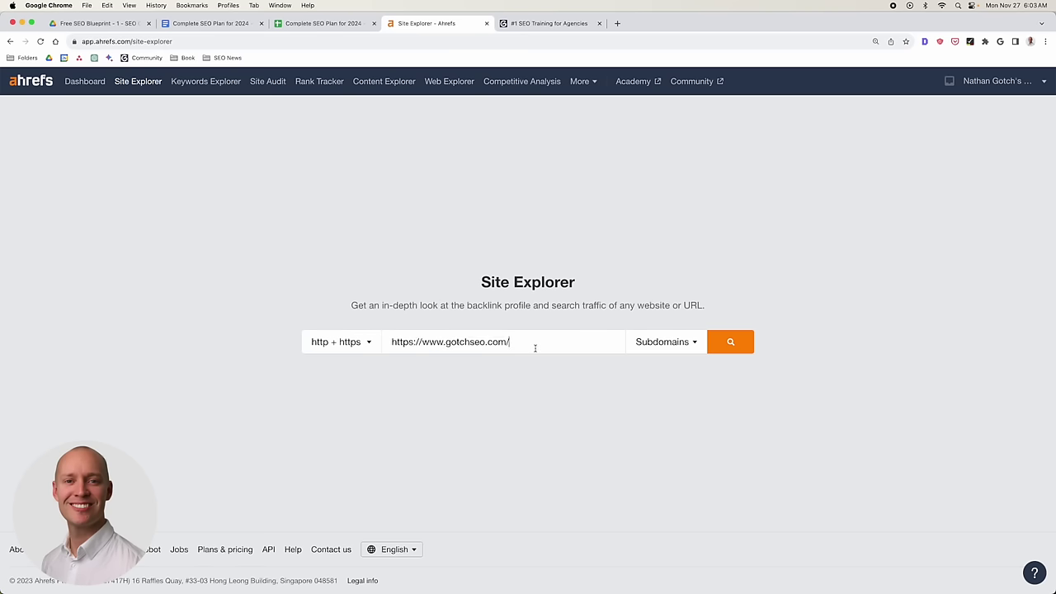
{"action": "key", "text": "Return"}
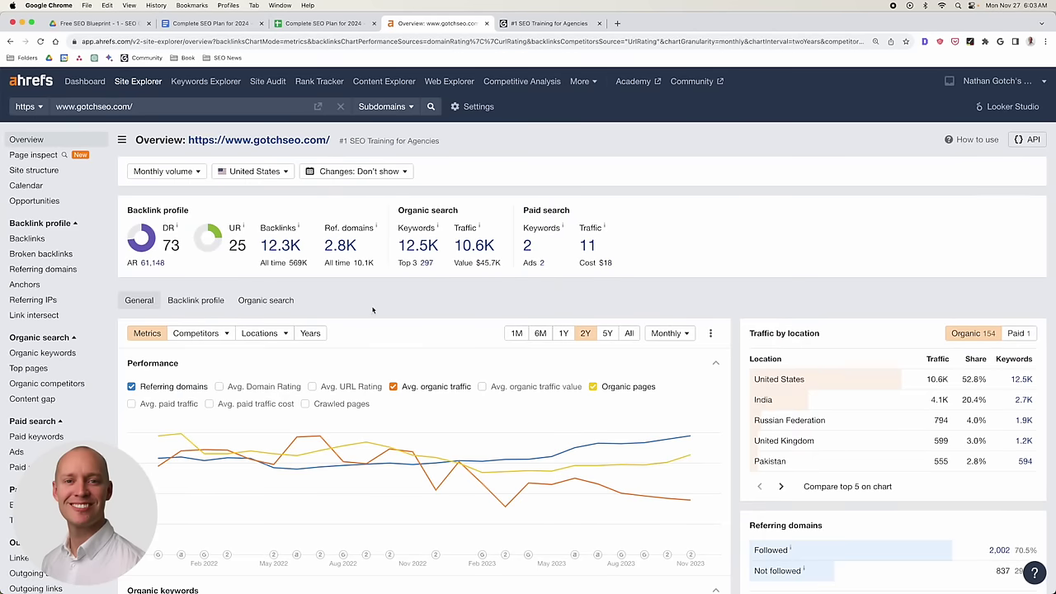
Open the Organic keywords report for gotchseo.com and export its keyword list for the spreadsheet.
{"action": "left_click", "coordinate": [62, 353]}
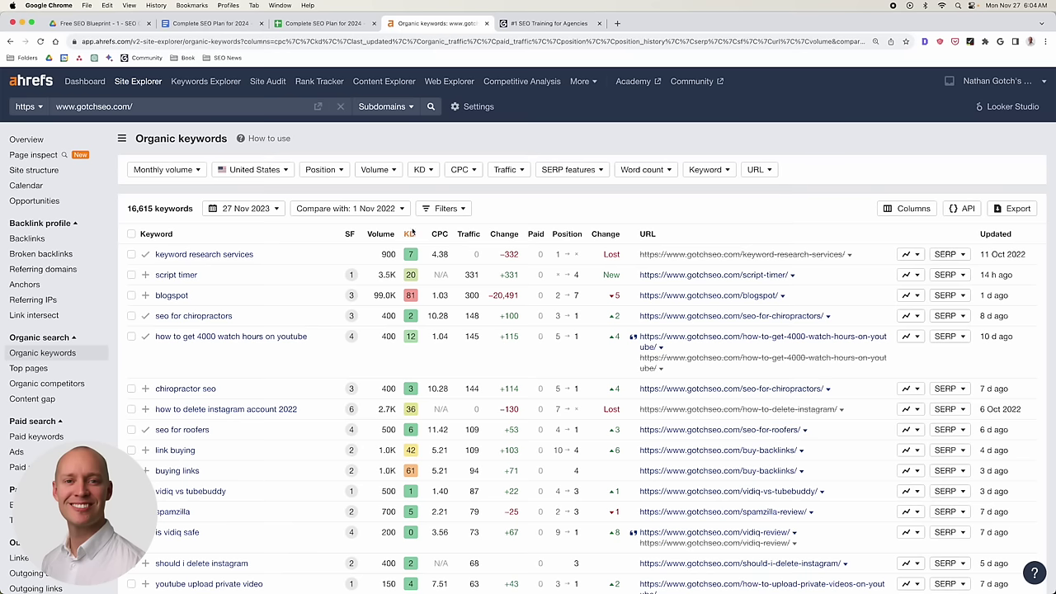
{"action": "left_click", "coordinate": [376, 169]}
{"action": "left_click", "coordinate": [566, 207]}
{"action": "left_click", "coordinate": [1012, 209]}
{"action": "left_click", "coordinate": [400, 309]}
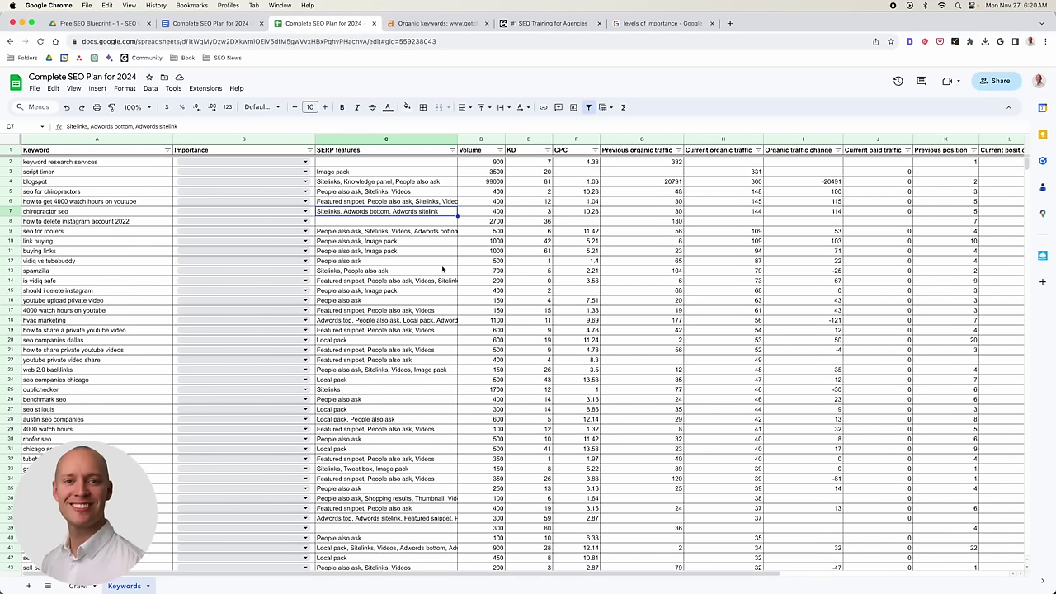
{"action": "left_click", "coordinate": [398, 193]}
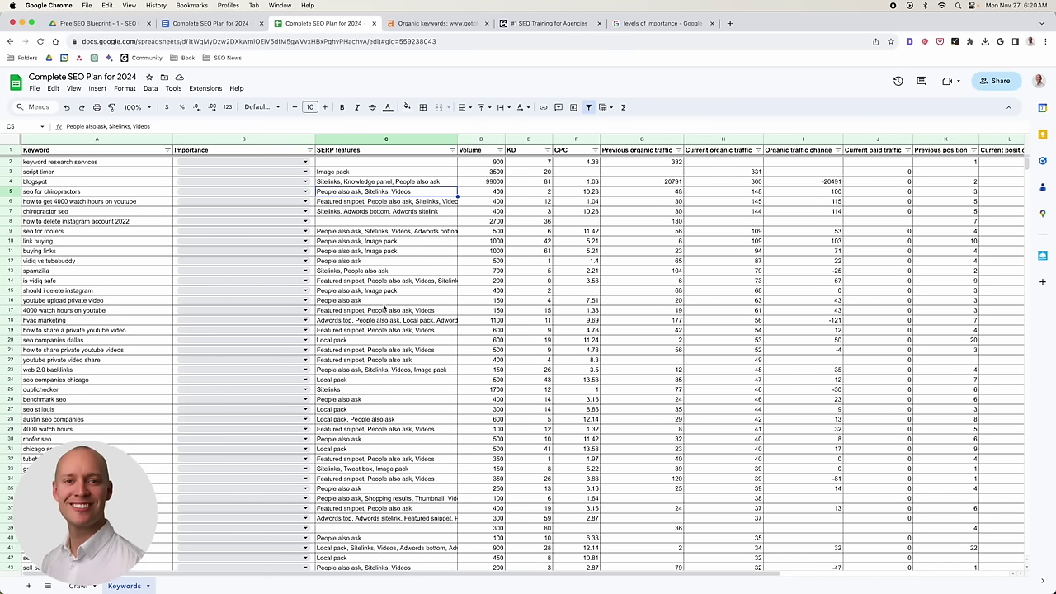
{"action": "left_click", "coordinate": [113, 139]}
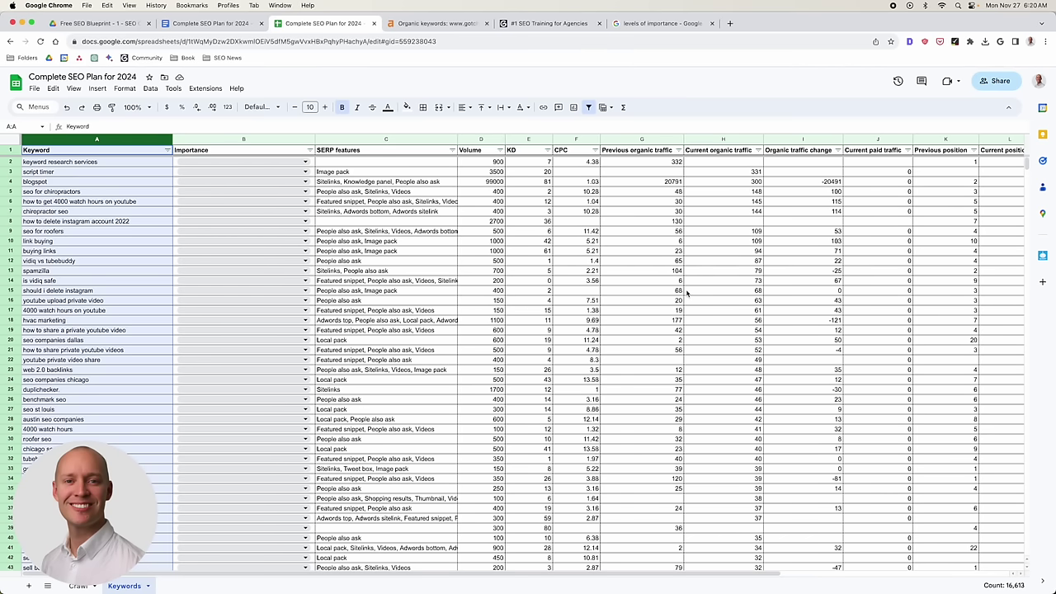
{"action": "left_click", "coordinate": [432, 294]}
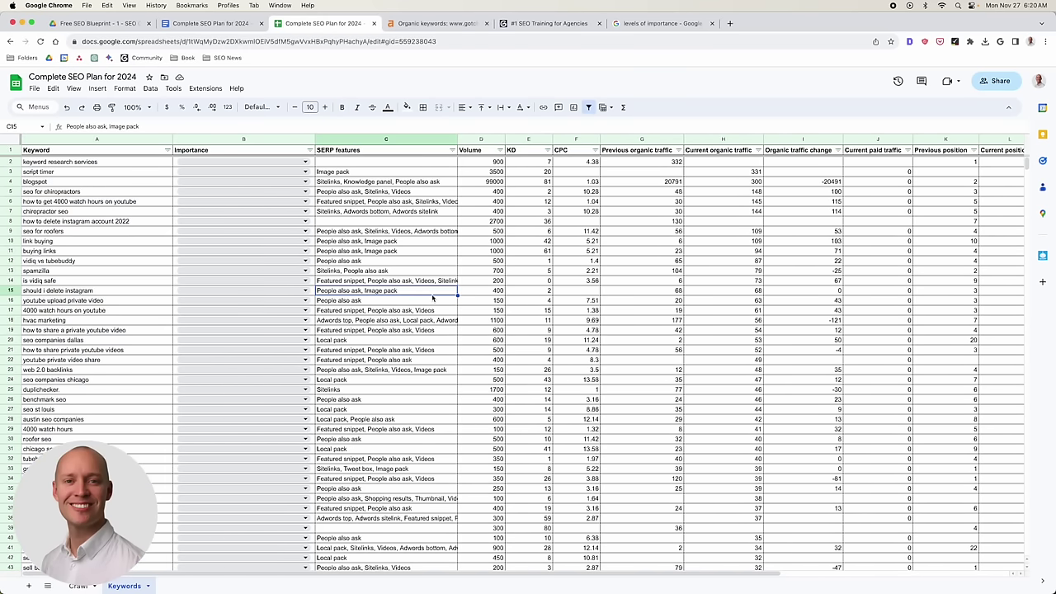
{"action": "left_click", "coordinate": [222, 140]}
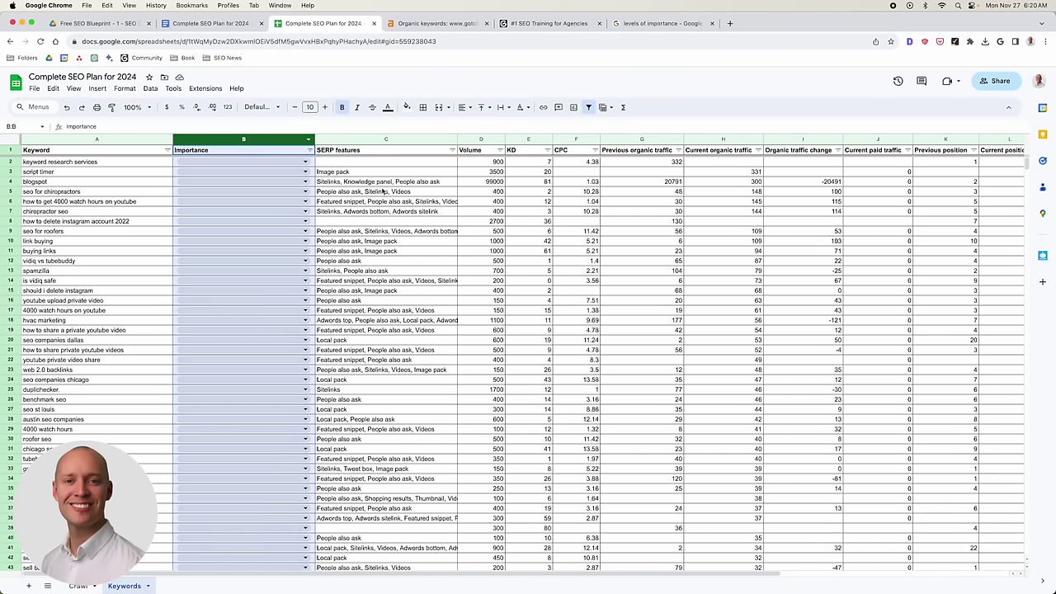
{"action": "left_click", "coordinate": [381, 190]}
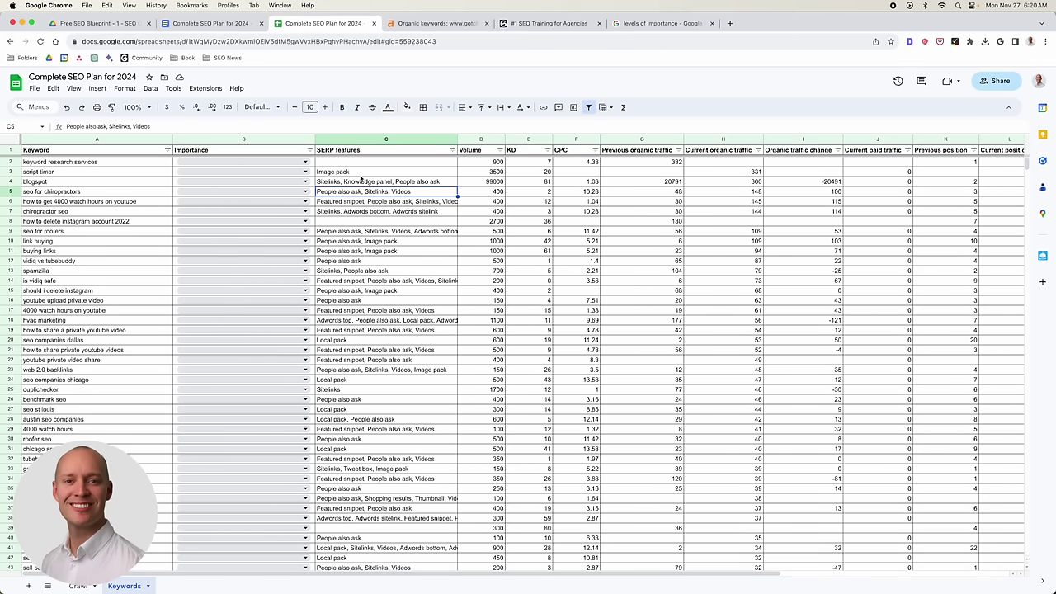
Inspect the Importance dropdown options in cell B2 and their data validation rules, leaving the rules as they are.
{"action": "left_click", "coordinate": [248, 162]}
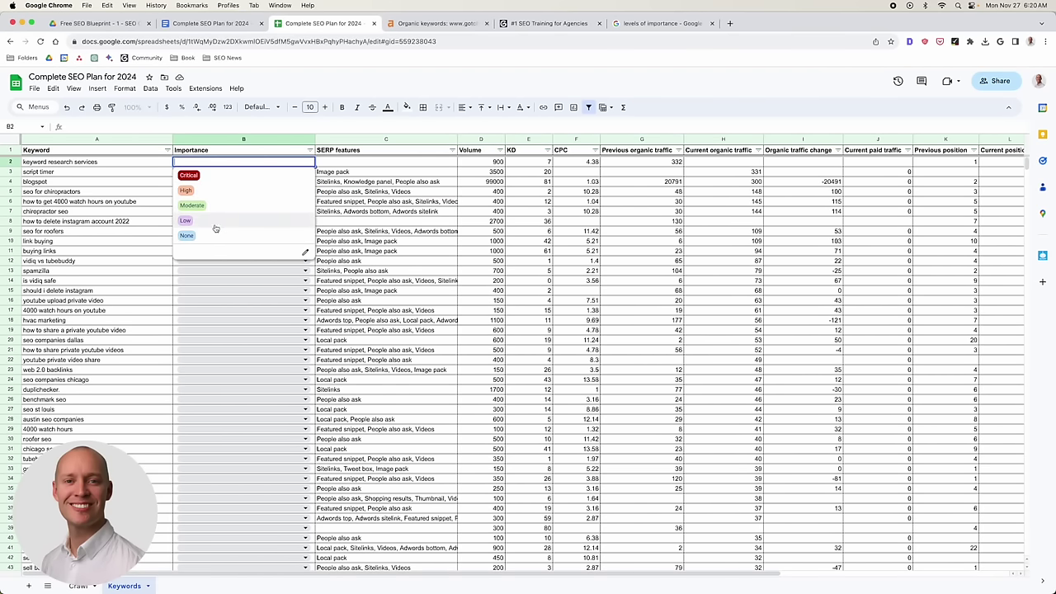
{"action": "left_click", "coordinate": [306, 252]}
{"action": "left_click", "coordinate": [313, 165]}
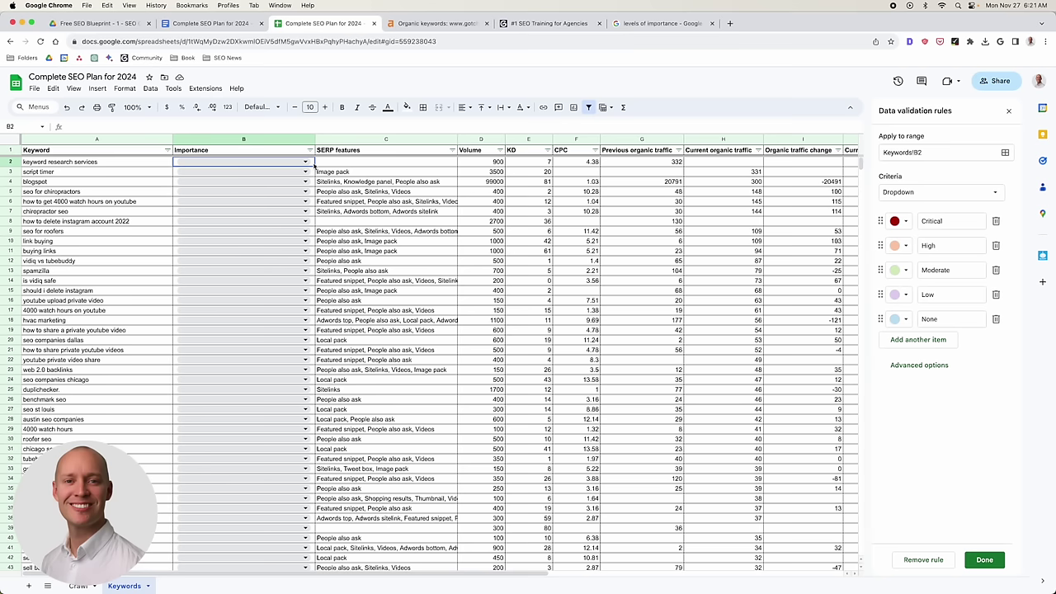
{"action": "right_click", "coordinate": [313, 166]}
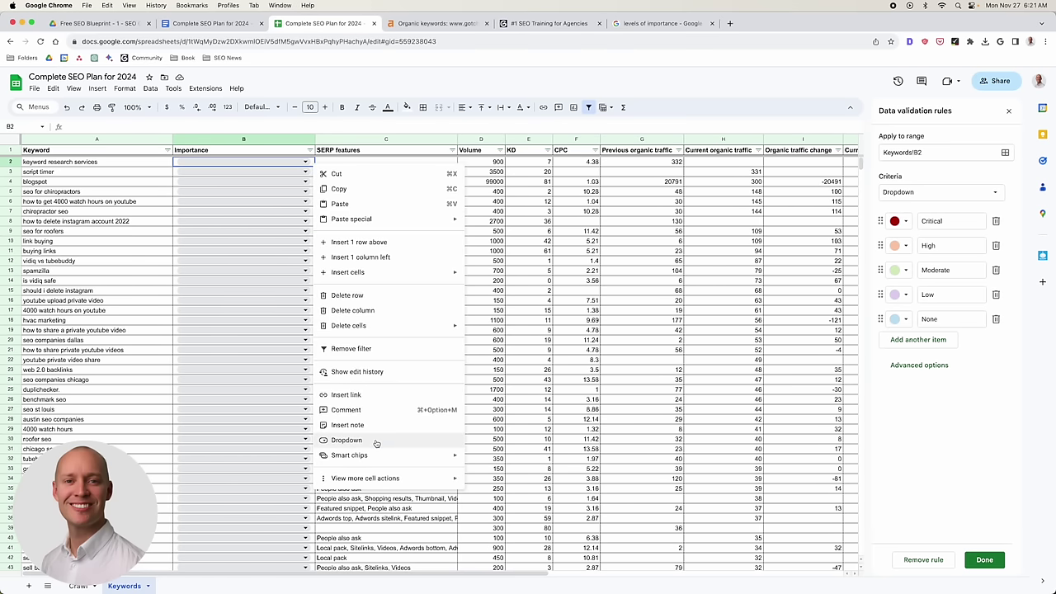
{"action": "left_click", "coordinate": [945, 462]}
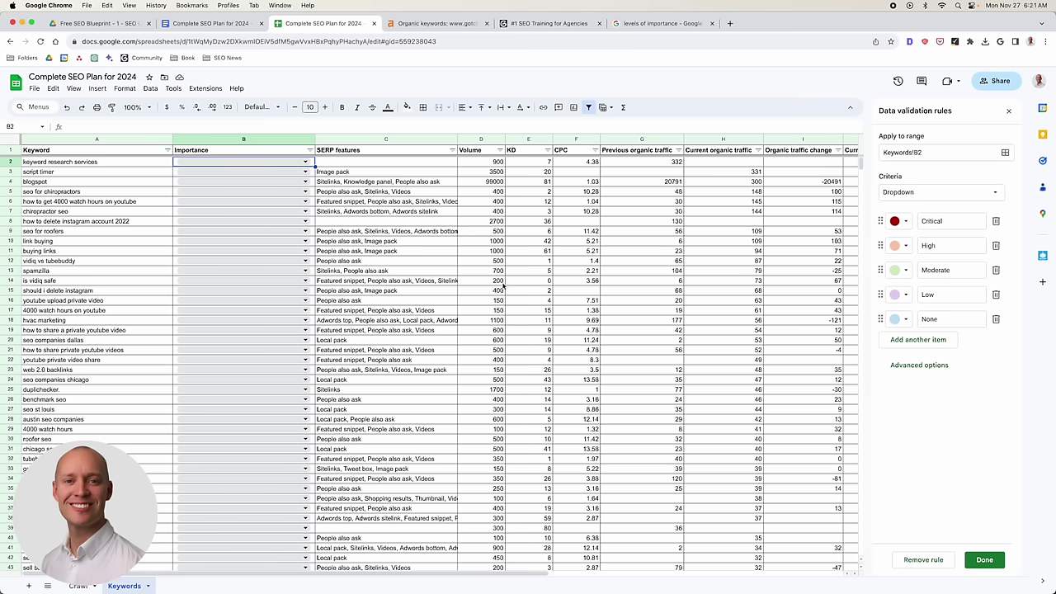
{"action": "left_click", "coordinate": [697, 252]}
{"action": "left_click", "coordinate": [1006, 112]}
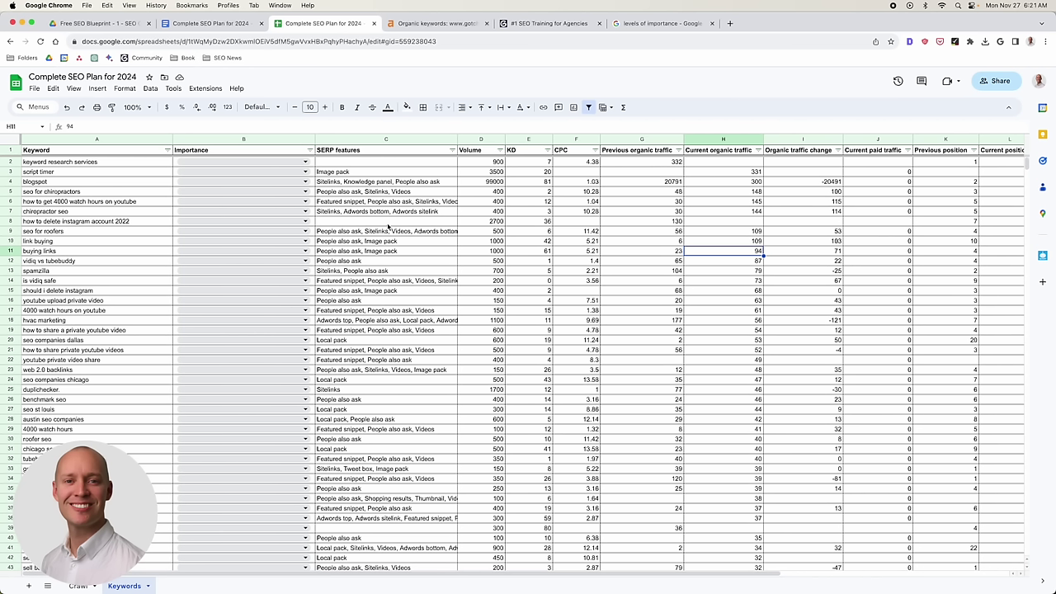
Enlarge the Keywords sheet to 150% zoom.
{"action": "left_click", "coordinate": [395, 222]}
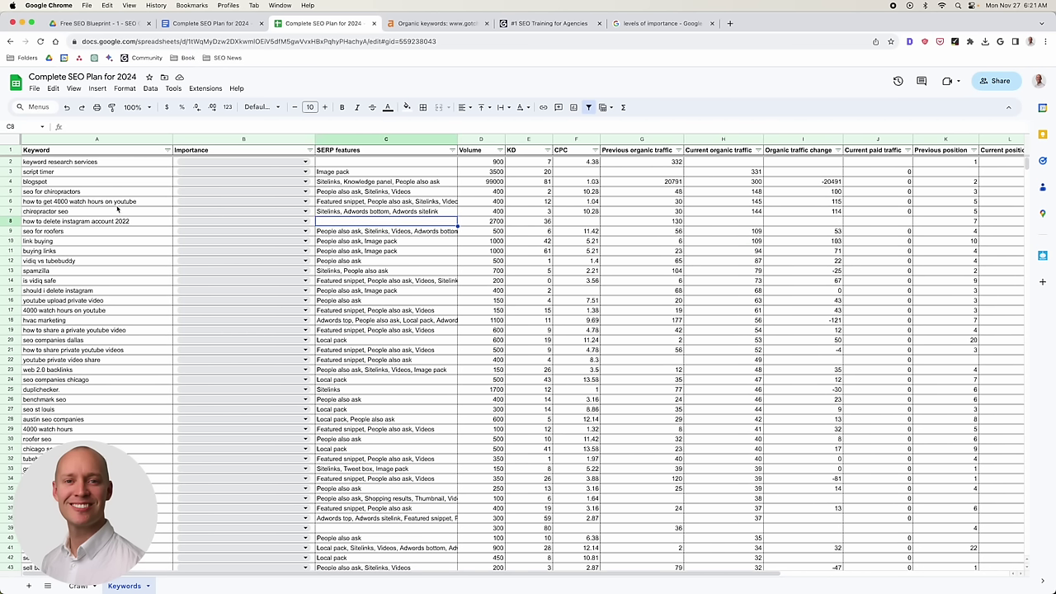
{"action": "left_click", "coordinate": [105, 138]}
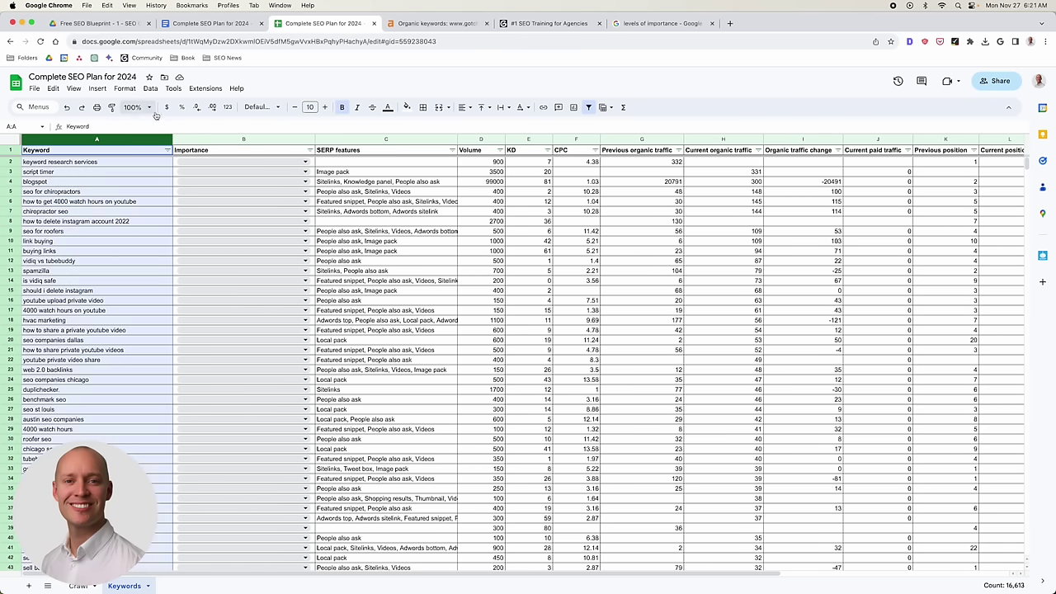
{"action": "left_click", "coordinate": [146, 108]}
{"action": "left_click", "coordinate": [136, 202]}
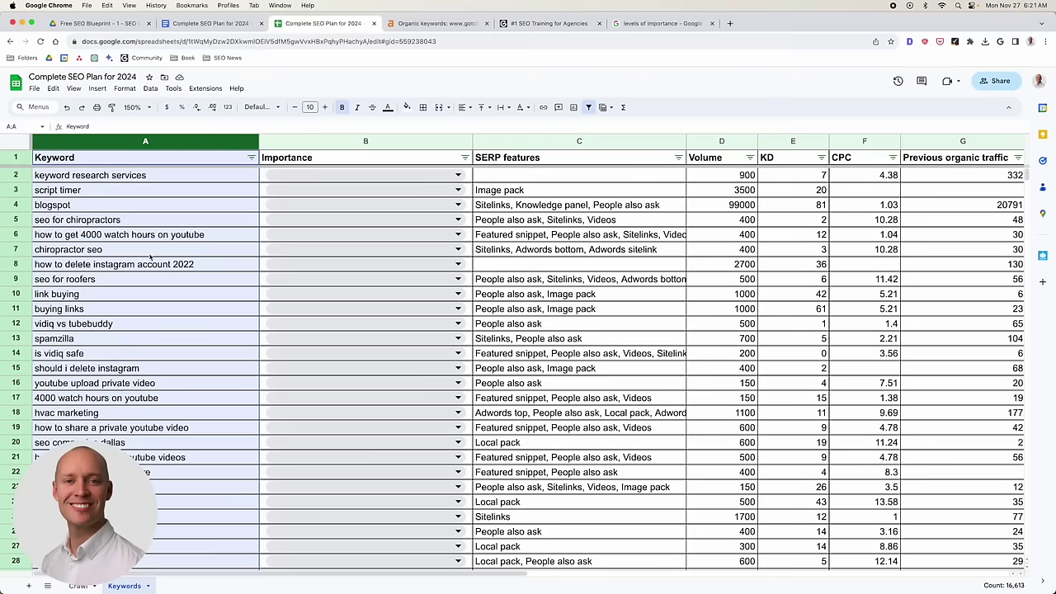
{"action": "left_click", "coordinate": [167, 293]}
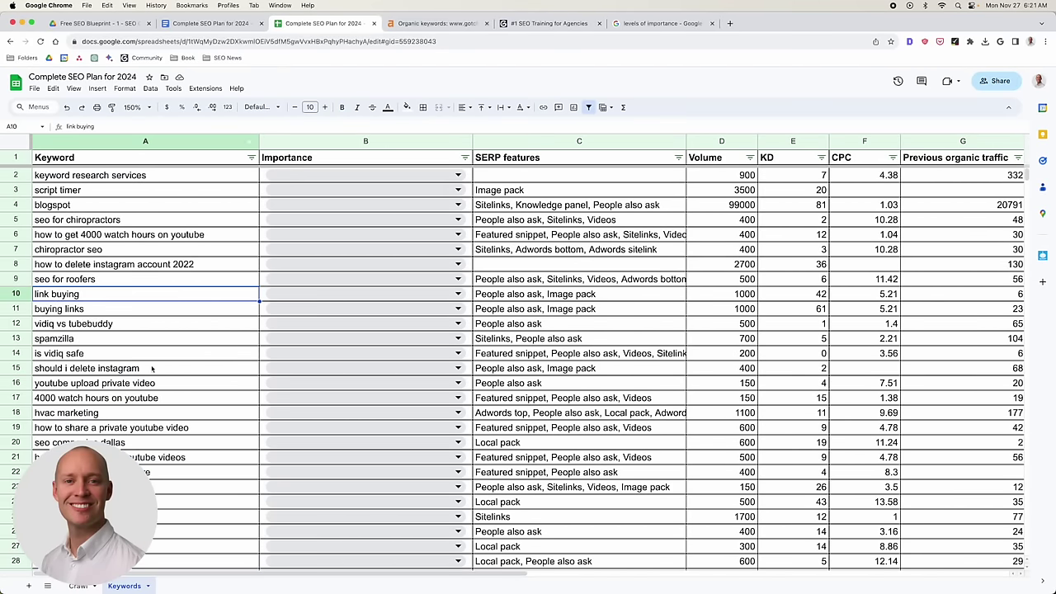
Widen the SERP features column so that longer feature lists fit in its cells.
{"action": "scroll", "coordinate": [259, 254], "scroll_direction": "right", "scroll_amount": 5}
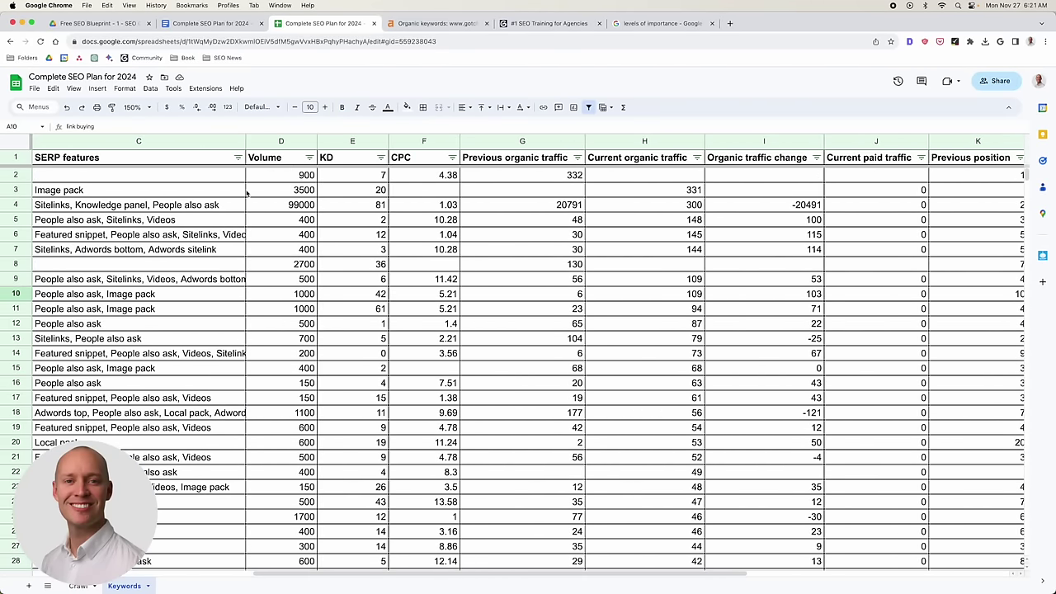
{"action": "scroll", "coordinate": [336, 198], "scroll_direction": "left", "scroll_amount": 5}
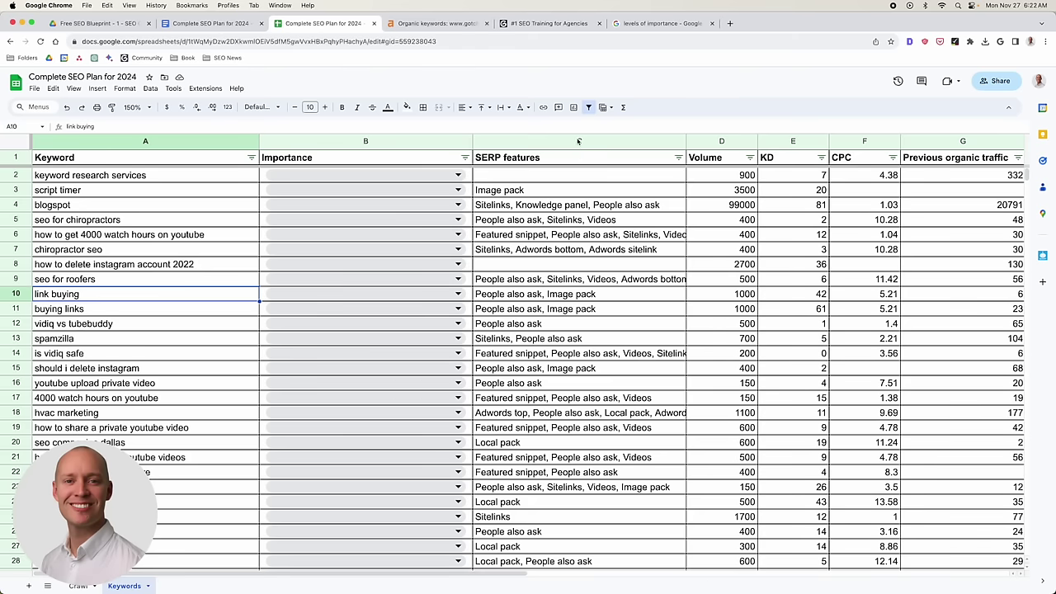
{"action": "left_click", "coordinate": [578, 141]}
{"action": "left_click_drag", "start_coordinate": [686, 141], "coordinate": [771, 140]}
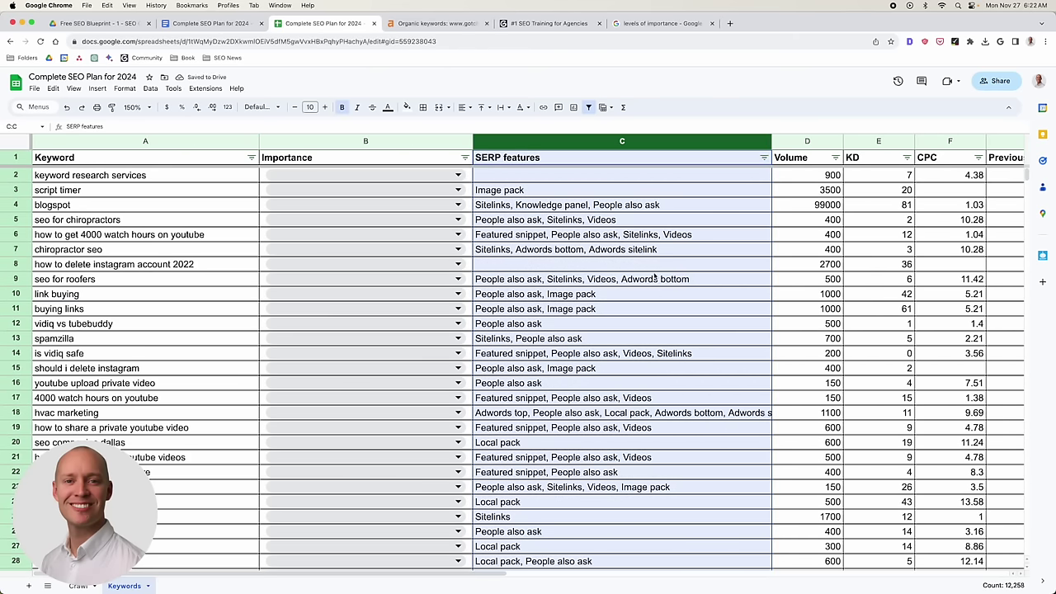
Examine the SERP features listed for hvac marketing, blogspot and script timer, along with the hvac marketing row's search volume.
{"action": "left_click", "coordinate": [672, 415]}
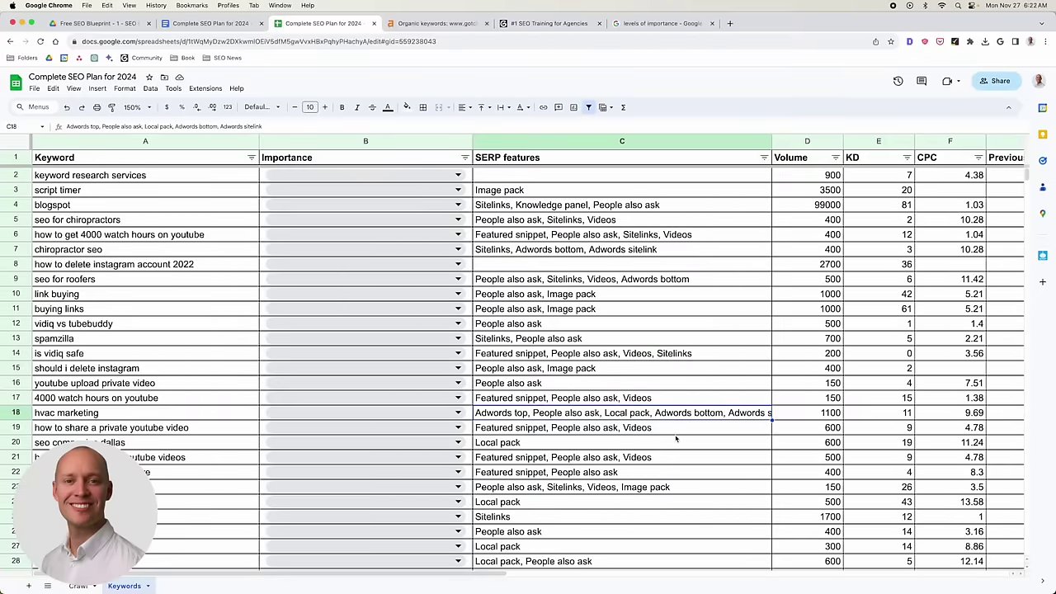
{"action": "scroll", "coordinate": [638, 379], "scroll_direction": "down", "scroll_amount": 10}
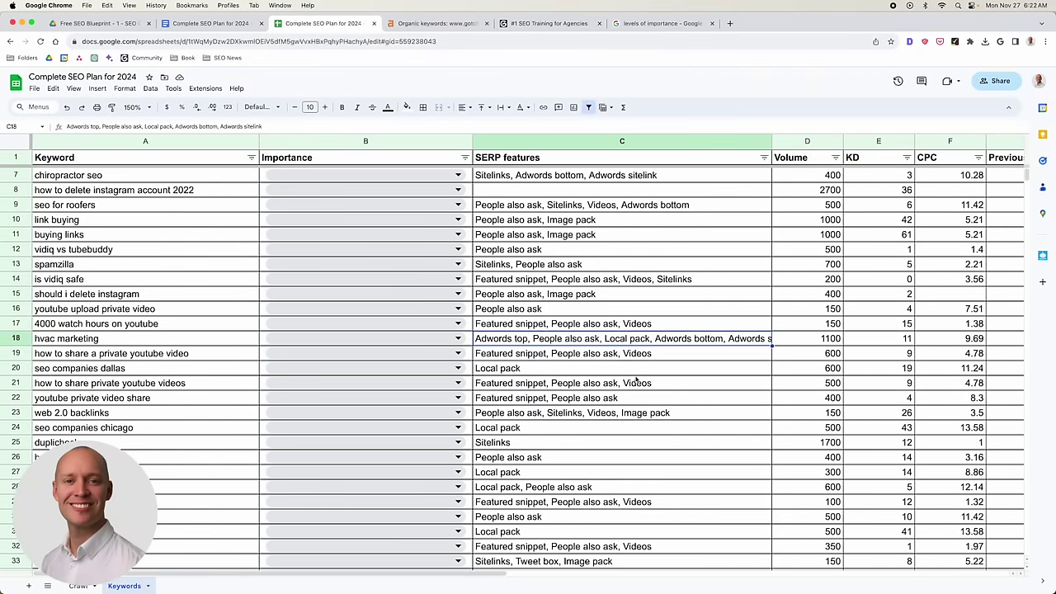
{"action": "scroll", "coordinate": [648, 353], "scroll_direction": "down", "scroll_amount": 2}
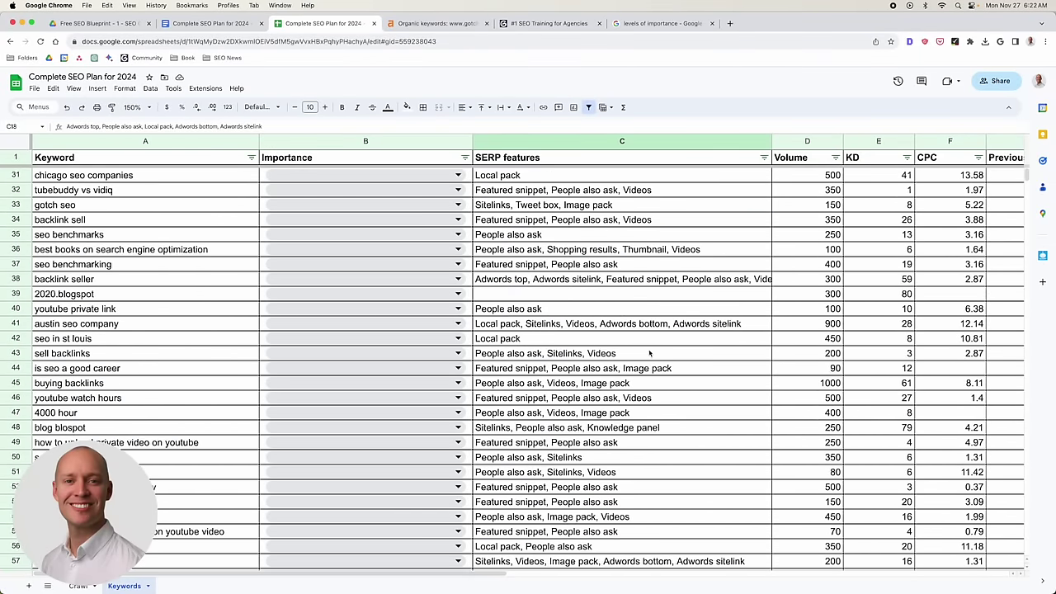
{"action": "scroll", "coordinate": [652, 363], "scroll_direction": "up", "scroll_amount": 1}
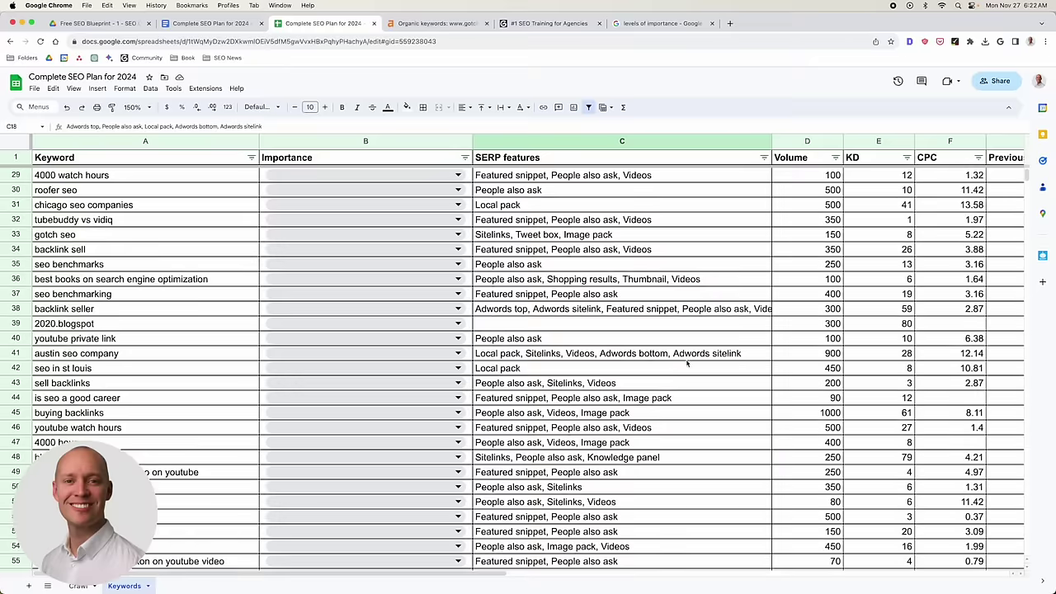
{"action": "scroll", "coordinate": [684, 368], "scroll_direction": "up", "scroll_amount": 11}
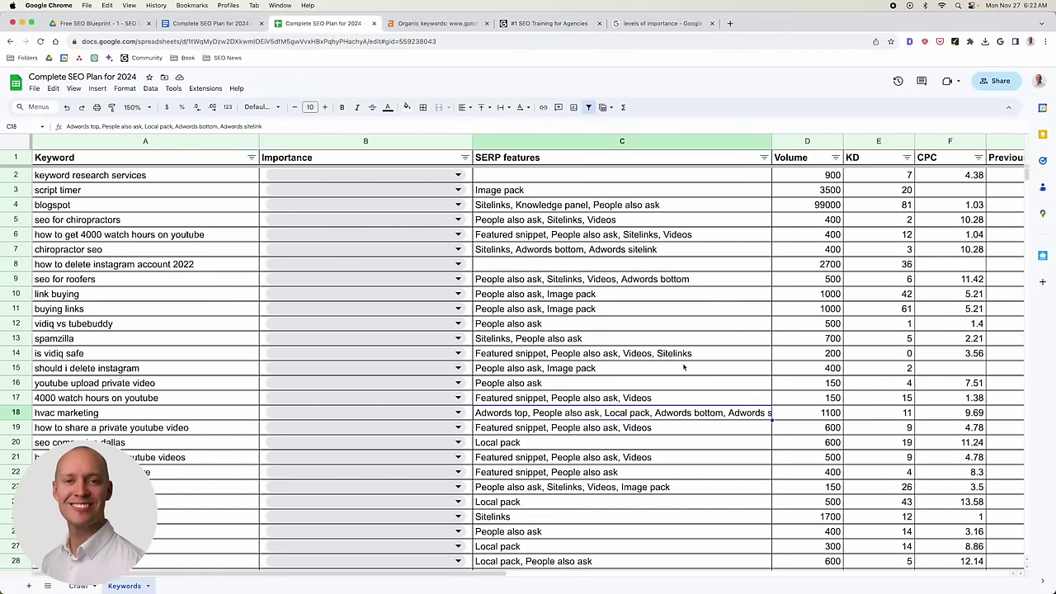
{"action": "left_click", "coordinate": [829, 416]}
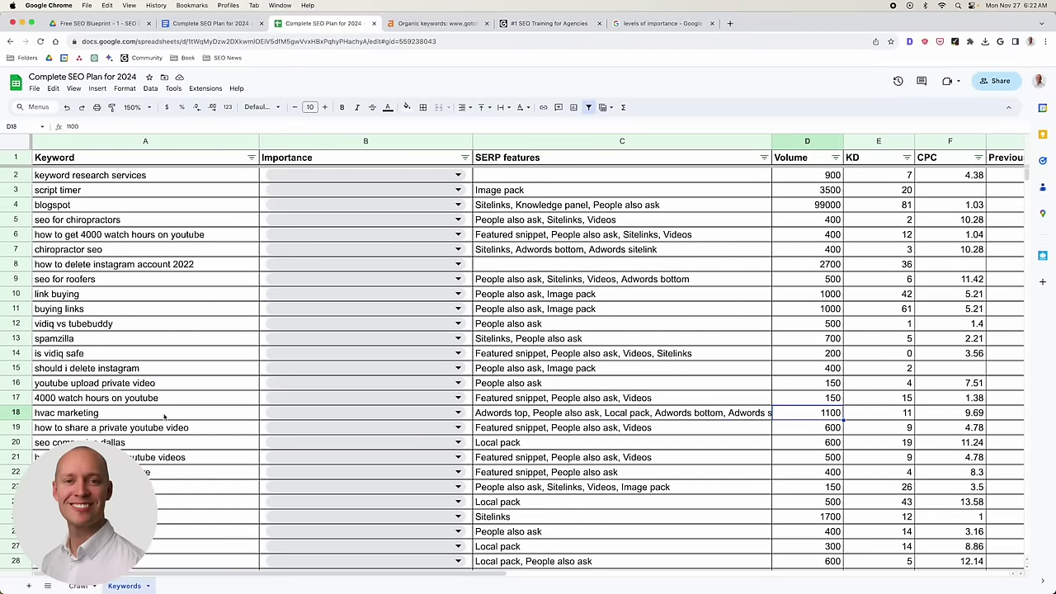
{"action": "key", "text": "shift+space"}
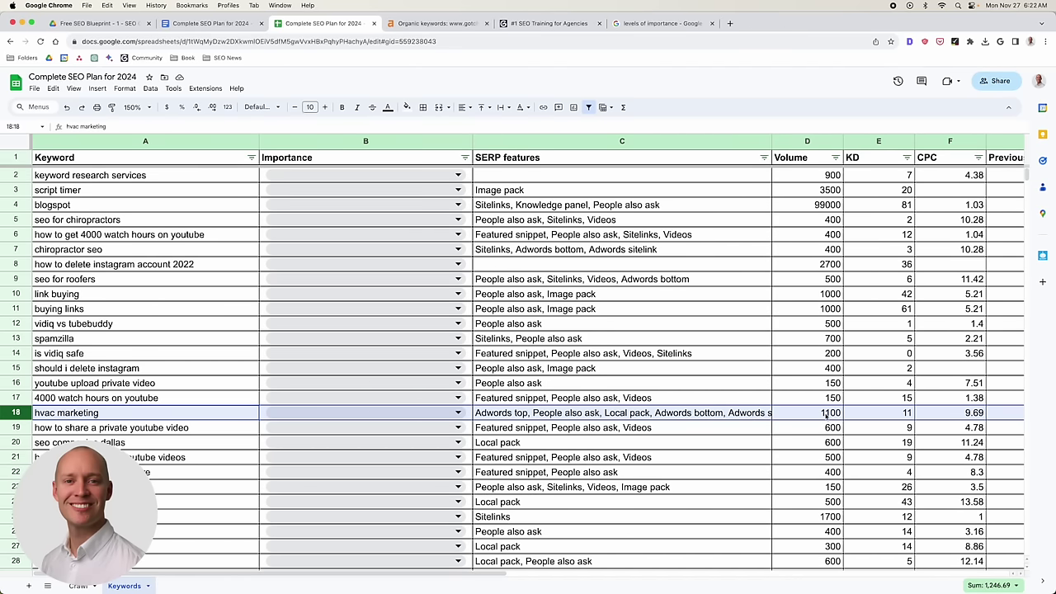
{"action": "left_click", "coordinate": [712, 414]}
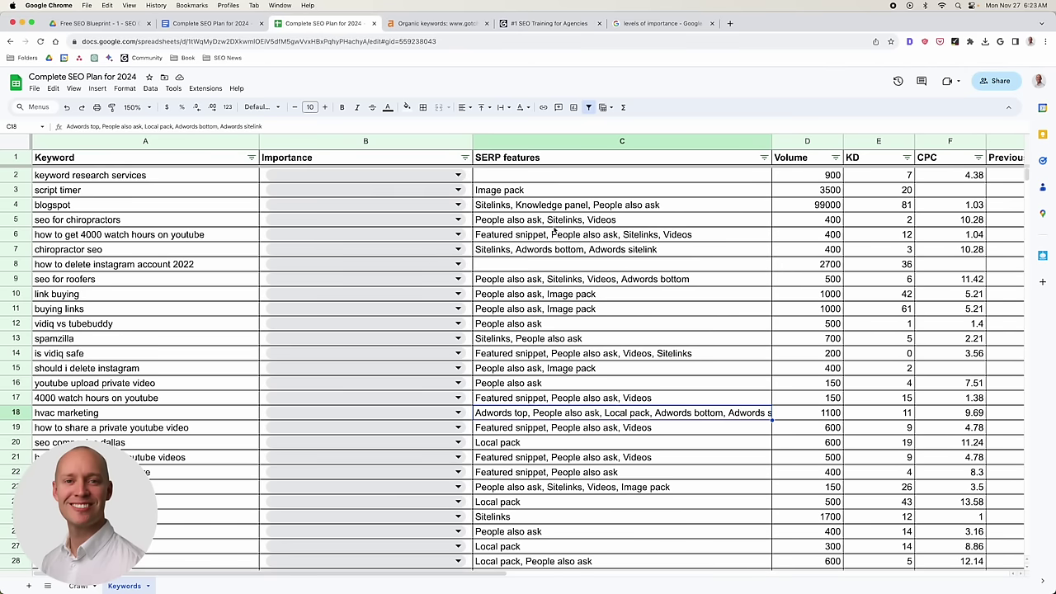
{"action": "left_click", "coordinate": [563, 207]}
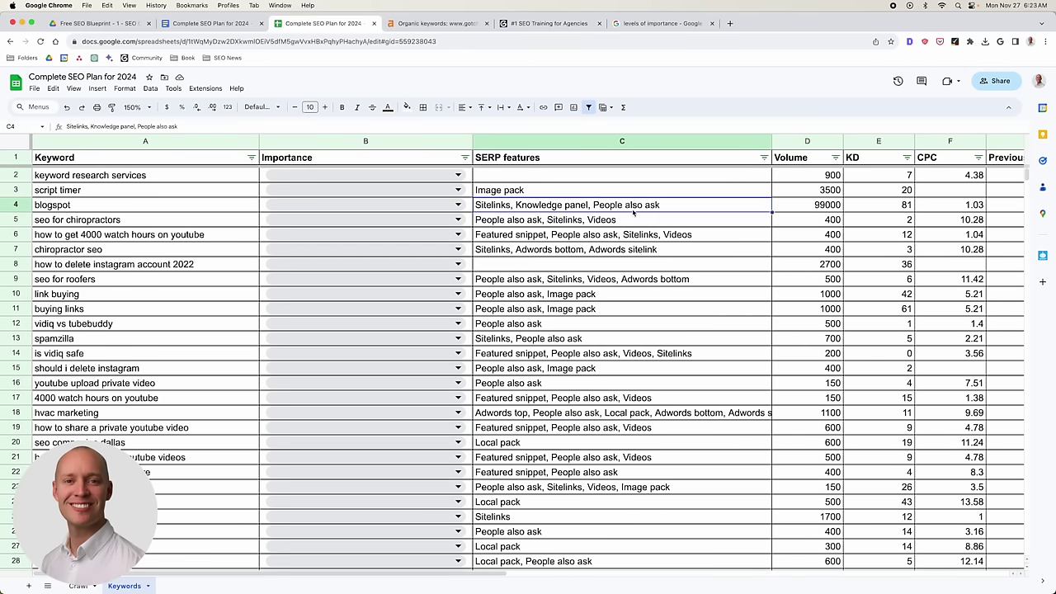
{"action": "left_click", "coordinate": [513, 192]}
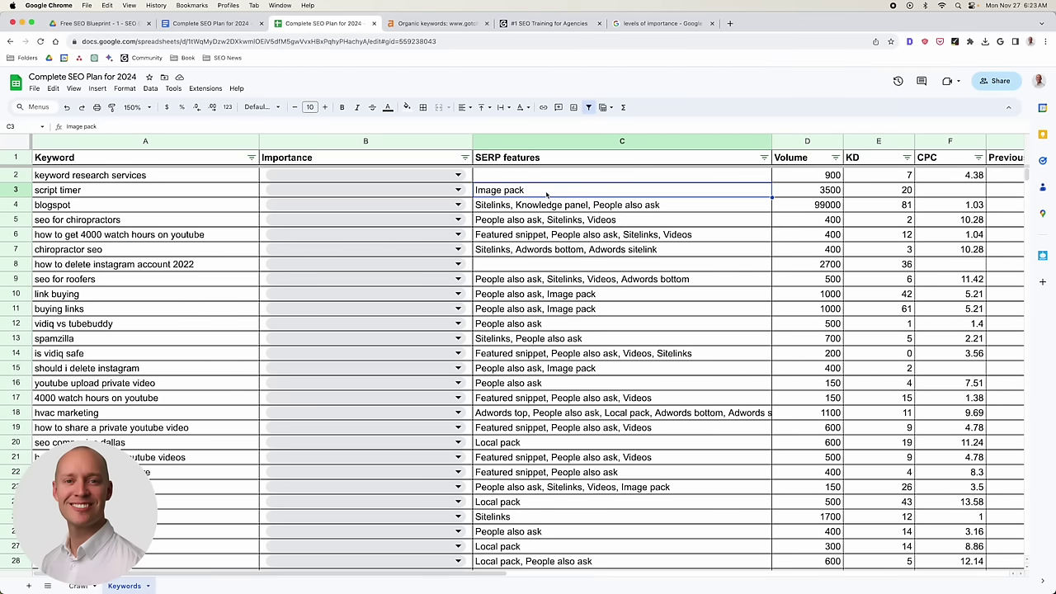
Search Google for "blue houses" in a new tab and examine the image pack in the enlarged results.
{"action": "left_click", "coordinate": [729, 23]}
{"action": "type", "text": "blue house"}
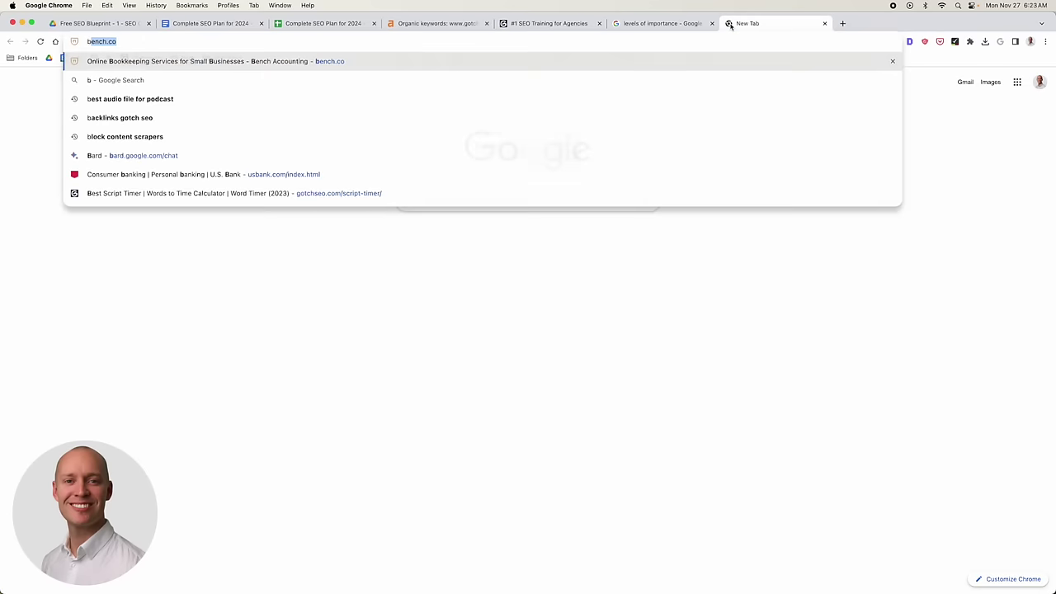
{"action": "type", "text": "se"}
{"action": "key", "text": "Return"}
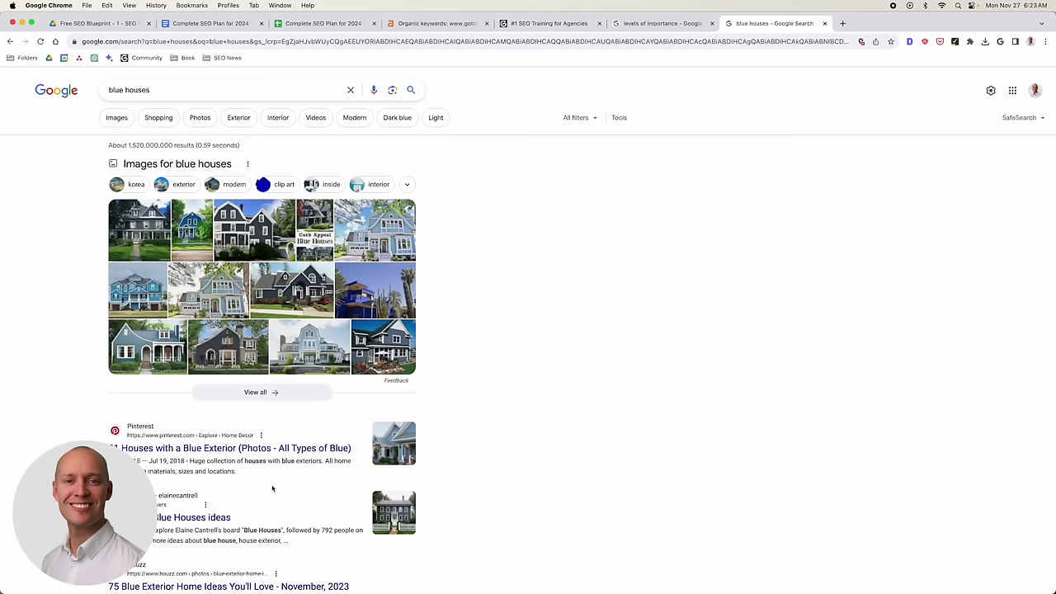
{"action": "key", "text": "super+equal"}
{"action": "key", "text": "super+equal"}
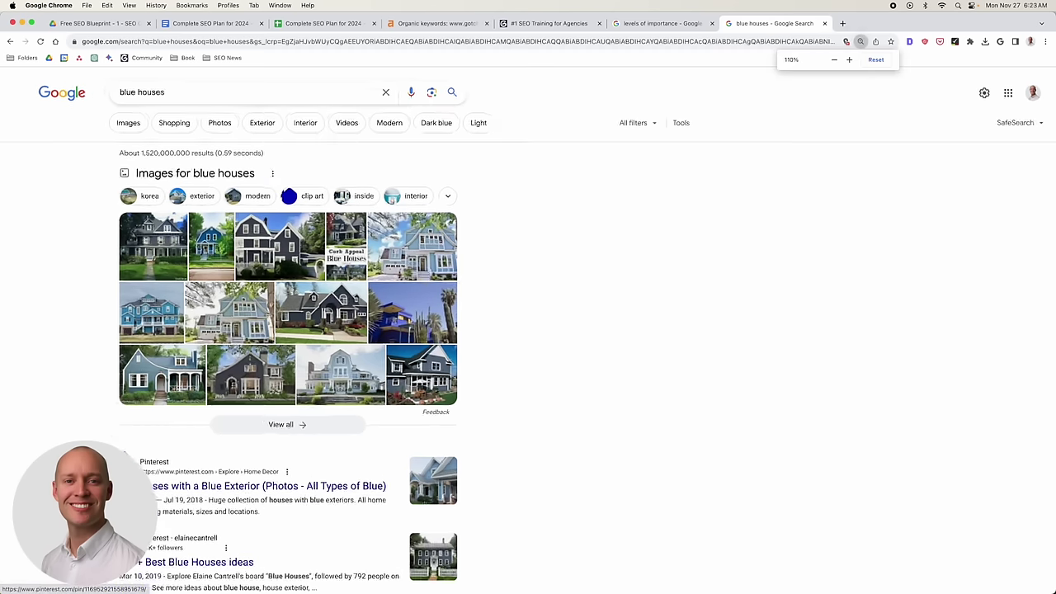
{"action": "scroll", "coordinate": [90, 307], "scroll_direction": "down", "scroll_amount": 3}
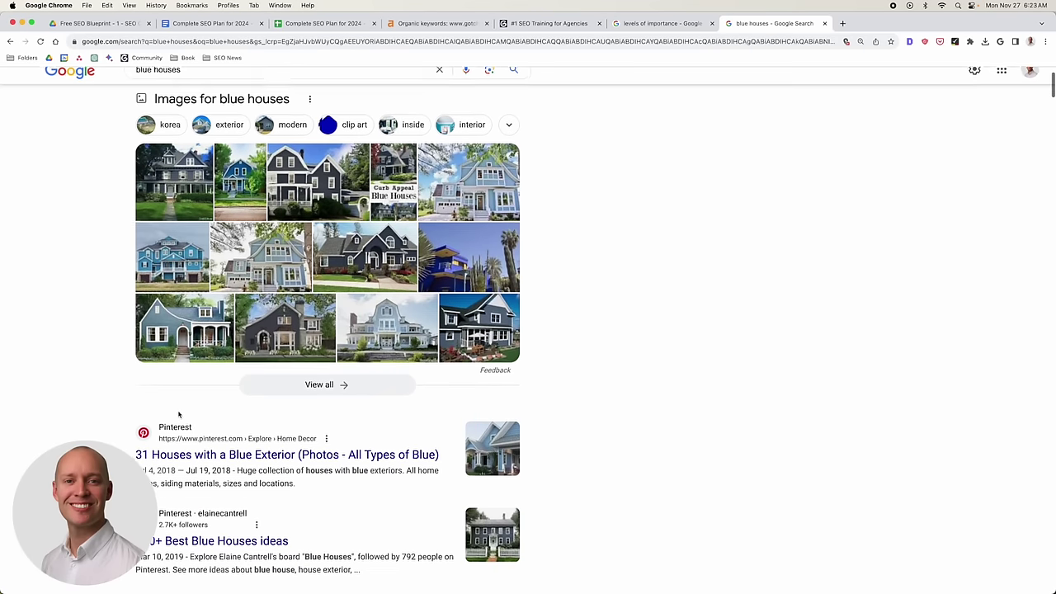
{"action": "scroll", "coordinate": [120, 399], "scroll_direction": "up", "scroll_amount": 3}
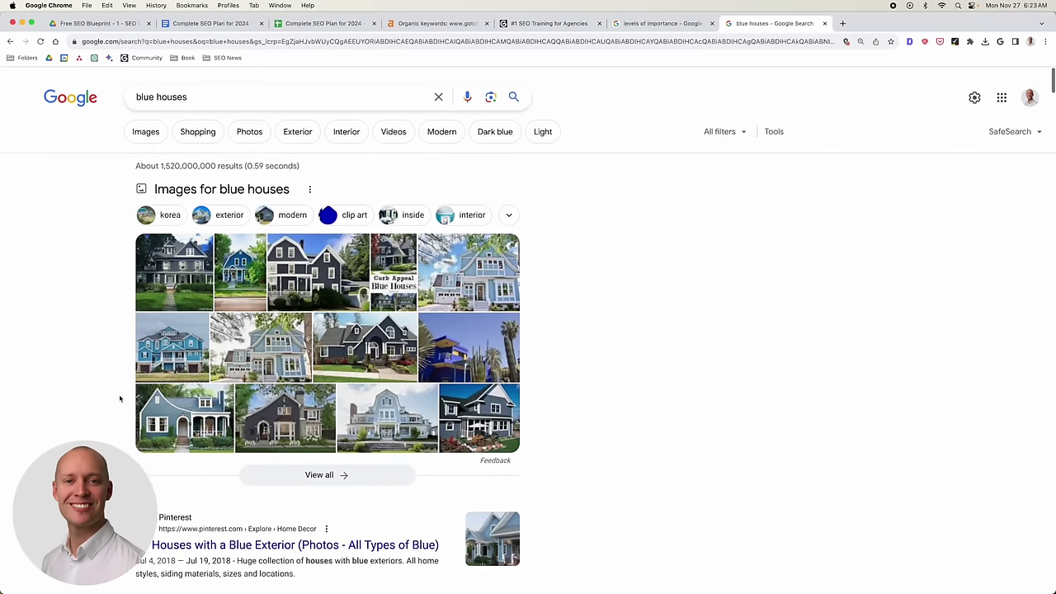
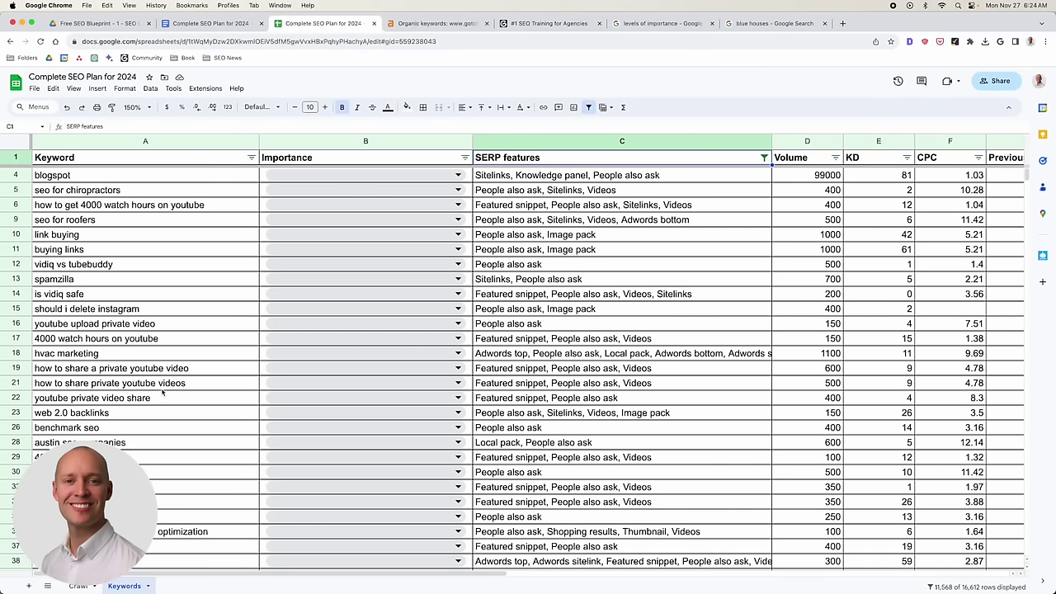
Search Google for the row 12 keyword "vidiq vs tubebuddy" in a new incognito window.
{"action": "left_click", "coordinate": [110, 269]}
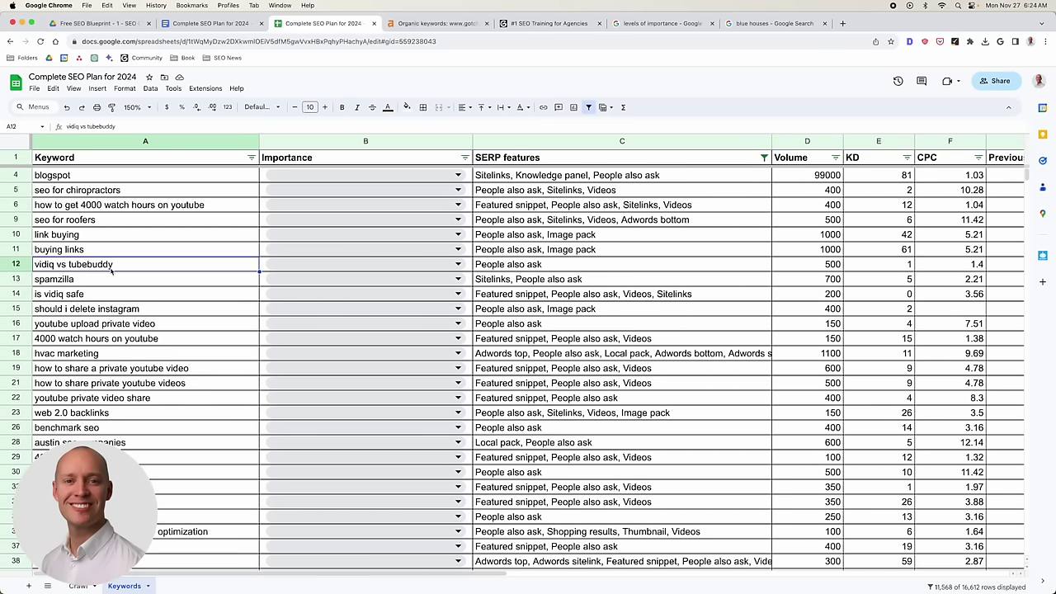
{"action": "left_click", "coordinate": [1046, 42]}
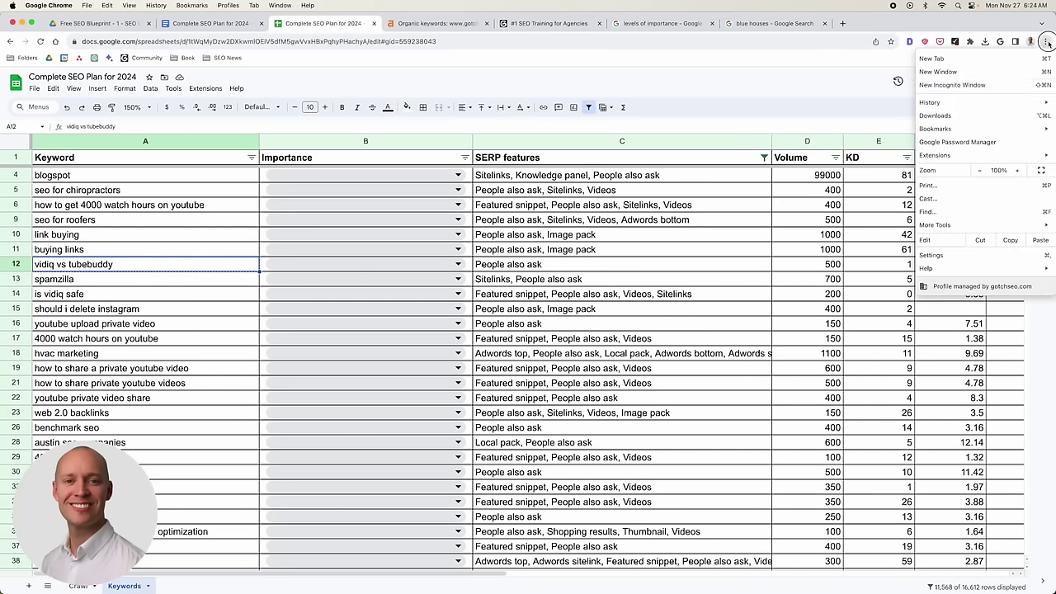
{"action": "left_click", "coordinate": [979, 85]}
{"action": "type", "text": "vidiq vs tubebuddy"}
{"action": "key", "text": "Return"}
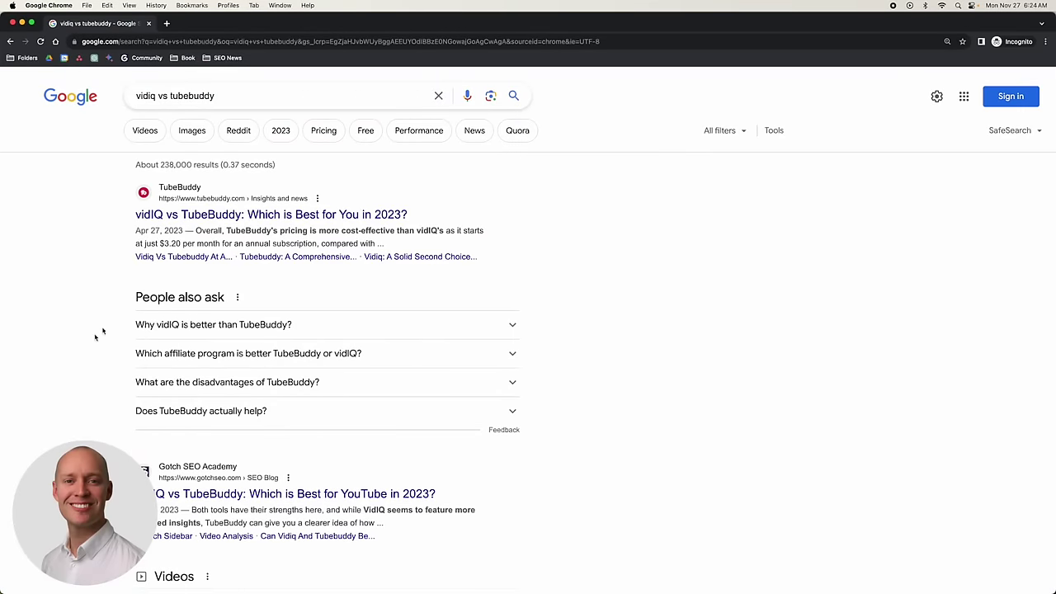
Examine the People also ask questions and the Gotch SEO Academy result for vidiq vs tubebuddy, and close the incognito window.
{"action": "left_click_drag", "start_coordinate": [128, 322], "coordinate": [276, 405]}
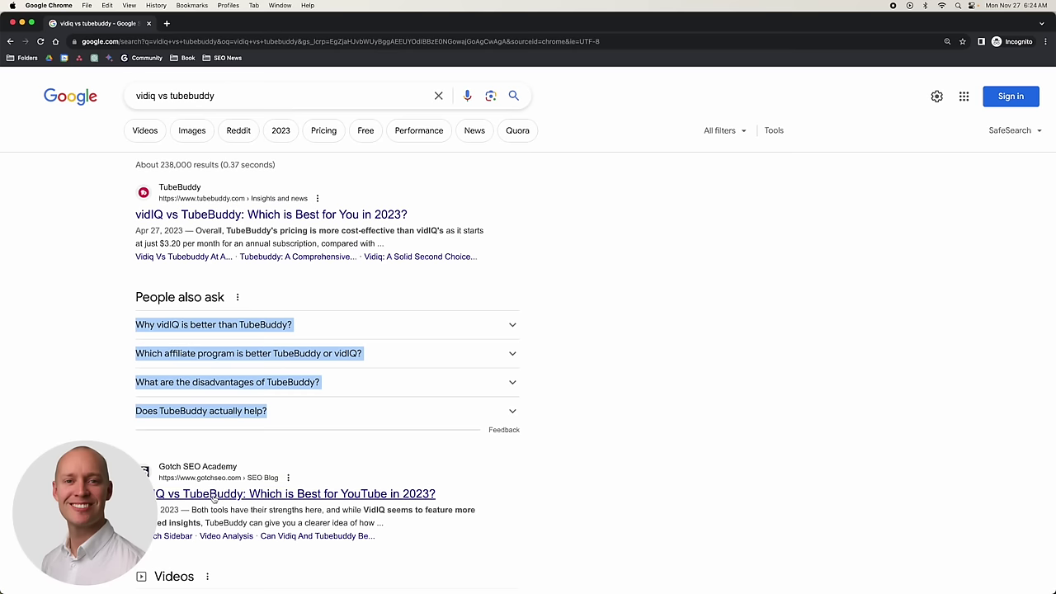
{"action": "left_click", "coordinate": [89, 376]}
{"action": "scroll", "coordinate": [90, 366], "scroll_direction": "down", "scroll_amount": 1}
{"action": "scroll", "coordinate": [90, 365], "scroll_direction": "up", "scroll_amount": 1}
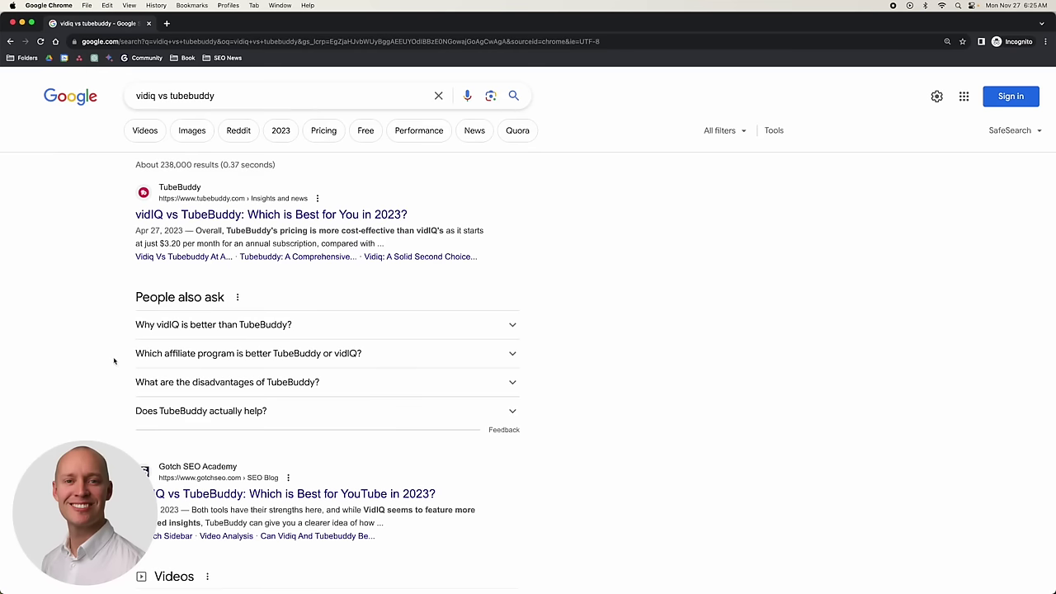
{"action": "left_click_drag", "start_coordinate": [132, 326], "coordinate": [292, 324]}
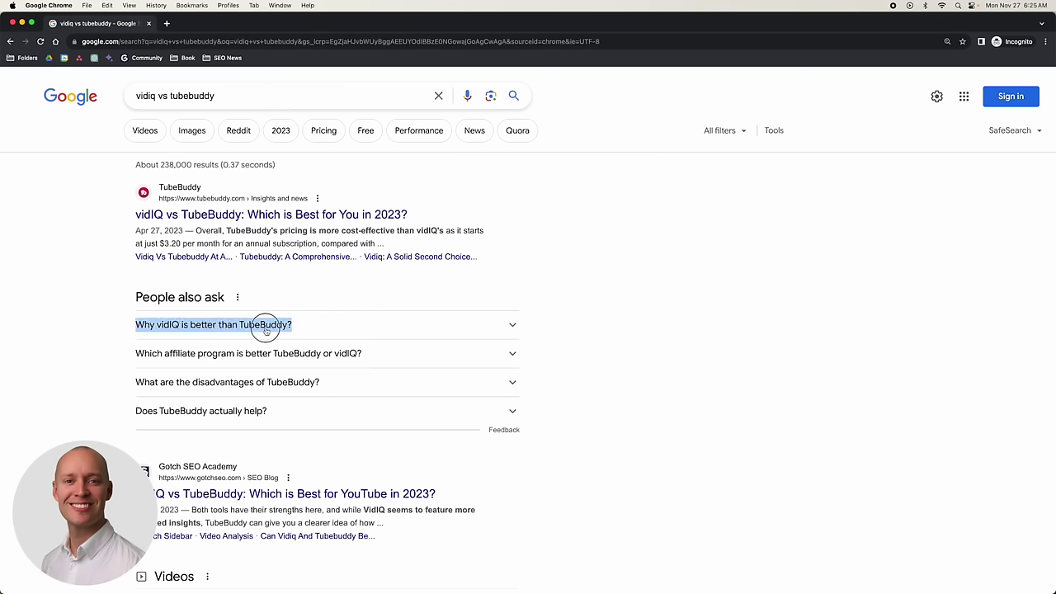
{"action": "left_click", "coordinate": [58, 328]}
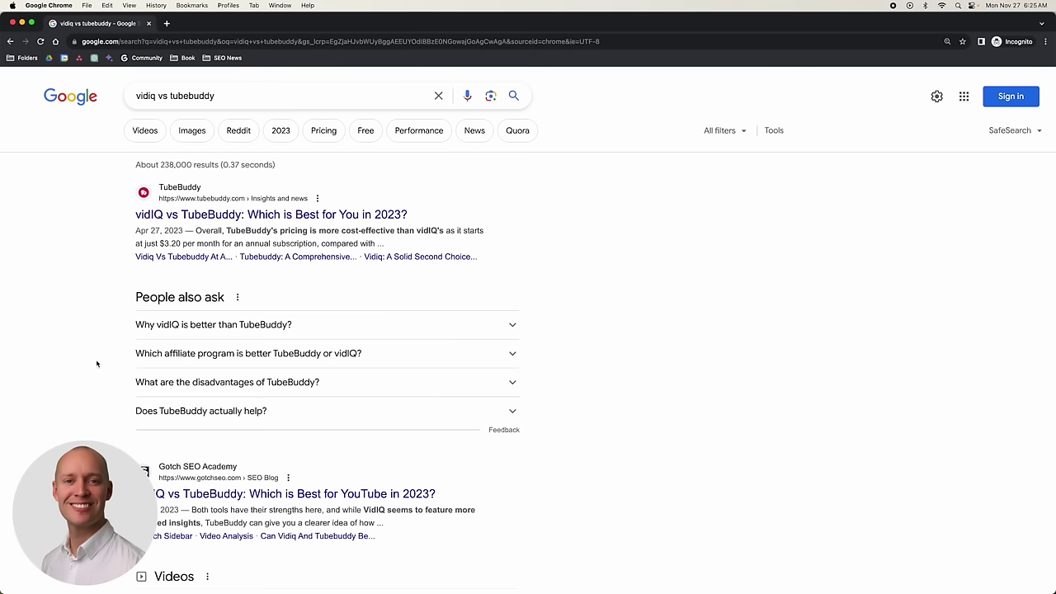
{"action": "left_click", "coordinate": [149, 23]}
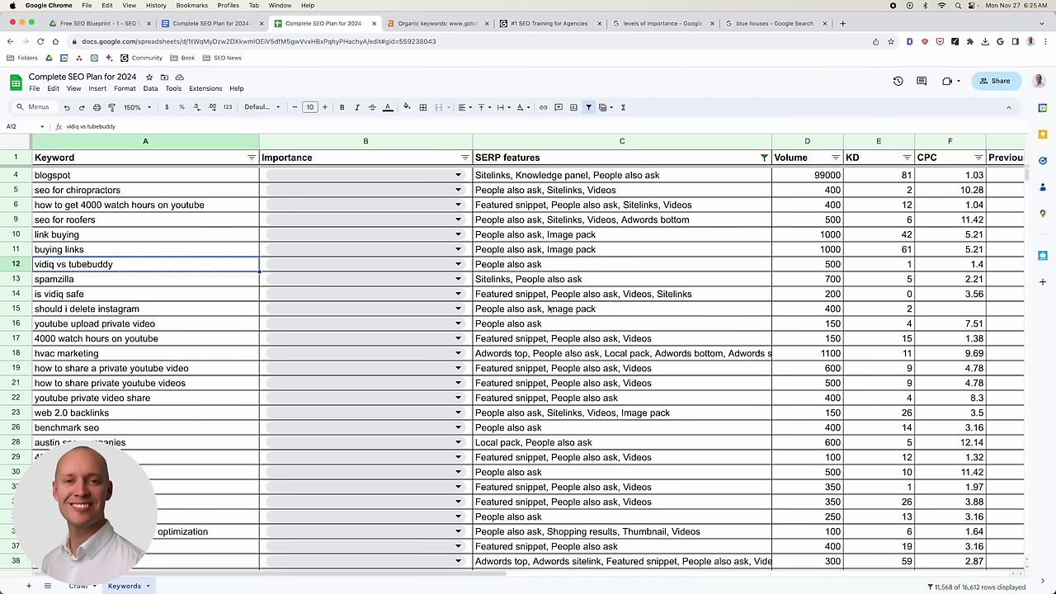
Remove the text condition from the SERP features column filter to show all keywords again.
{"action": "left_click", "coordinate": [602, 294]}
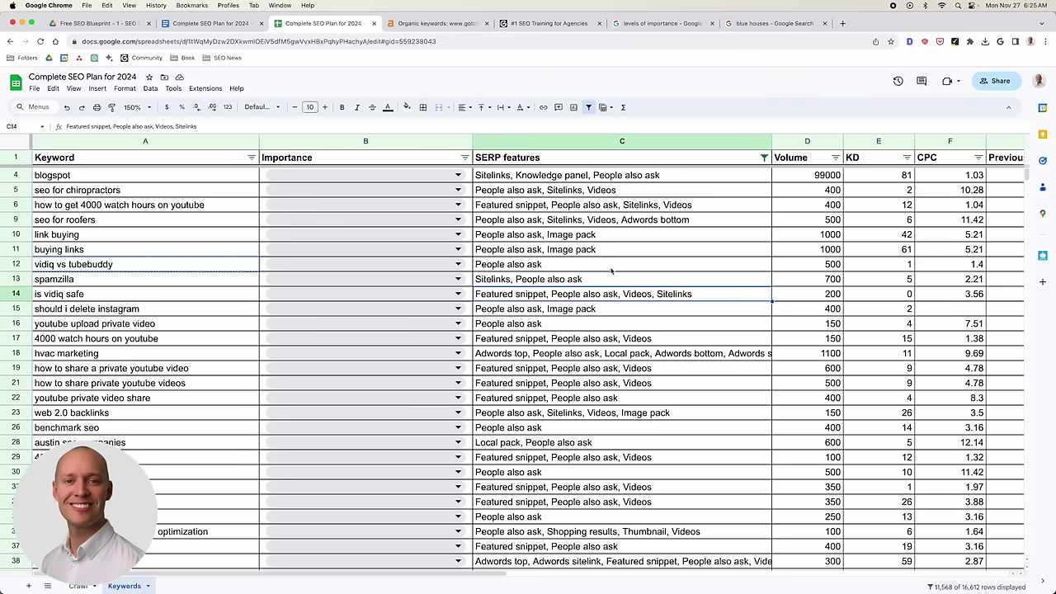
{"action": "left_click", "coordinate": [620, 371]}
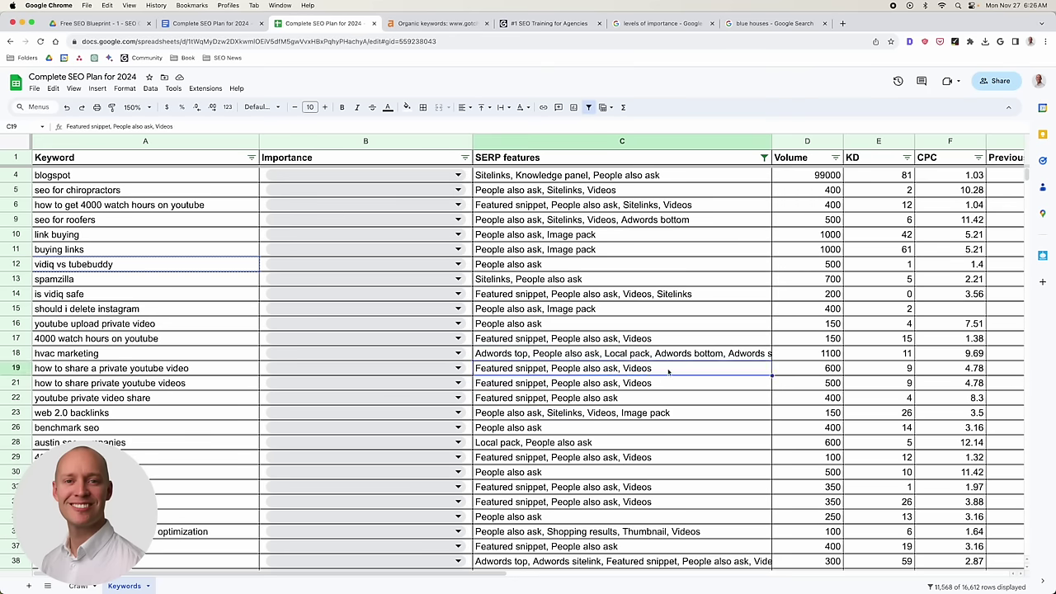
{"action": "left_click", "coordinate": [764, 158]}
{"action": "left_click_drag", "start_coordinate": [688, 285], "coordinate": [640, 284]}
{"action": "key", "text": "BackSpace"}
{"action": "left_click", "coordinate": [746, 339]}
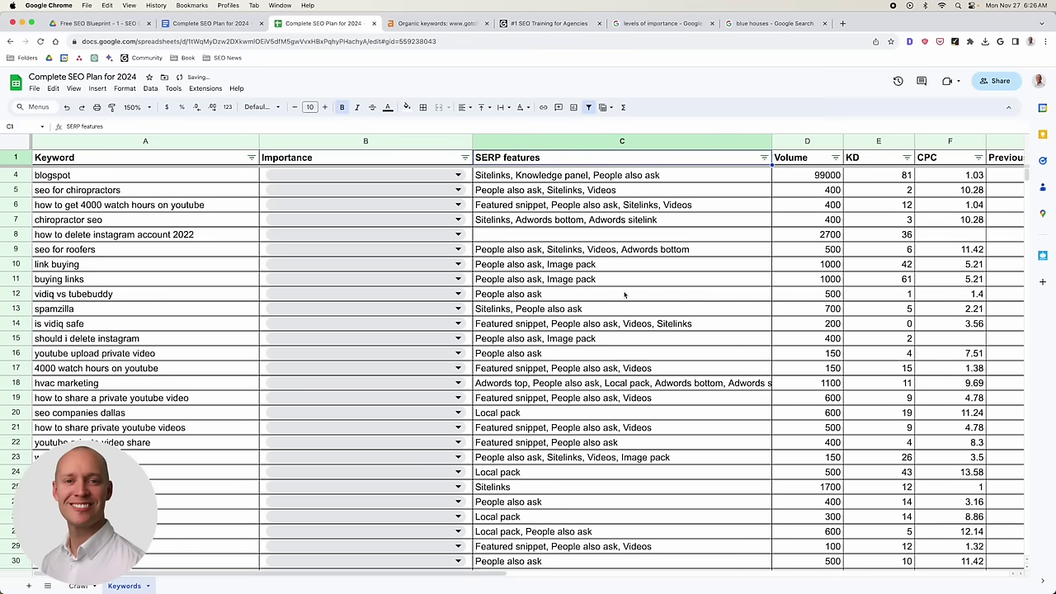
Copy the words "Featured snippet" from cell C6 in the SERP features column, leaving the cell unchanged.
{"action": "left_click", "coordinate": [572, 251]}
{"action": "left_click", "coordinate": [537, 237]}
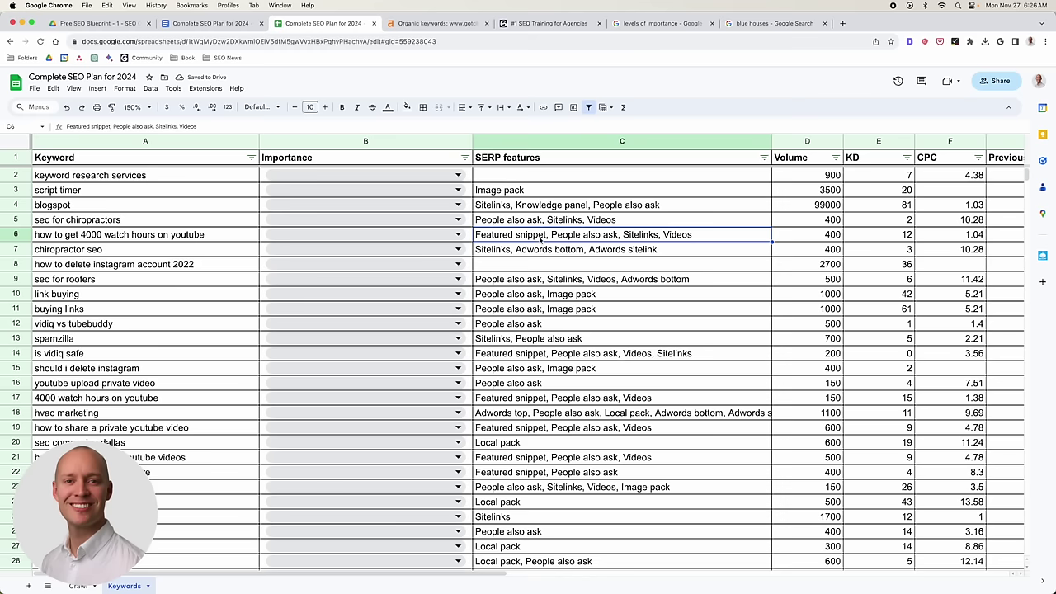
{"action": "double_click", "coordinate": [544, 236]}
{"action": "left_click_drag", "start_coordinate": [546, 235], "coordinate": [474, 235]}
{"action": "key", "text": "ctrl+c"}
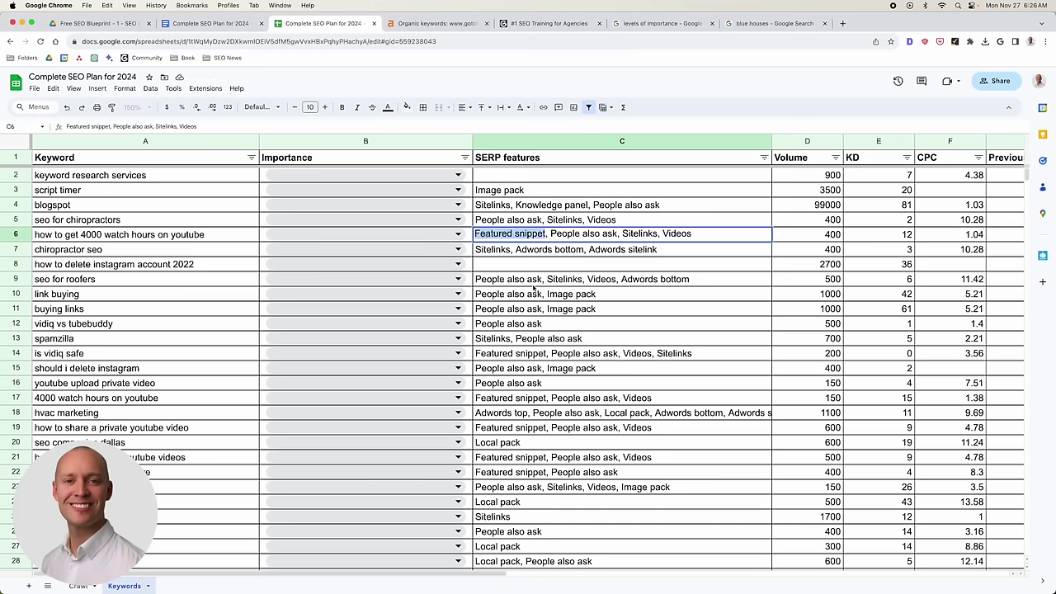
{"action": "left_click", "coordinate": [549, 254]}
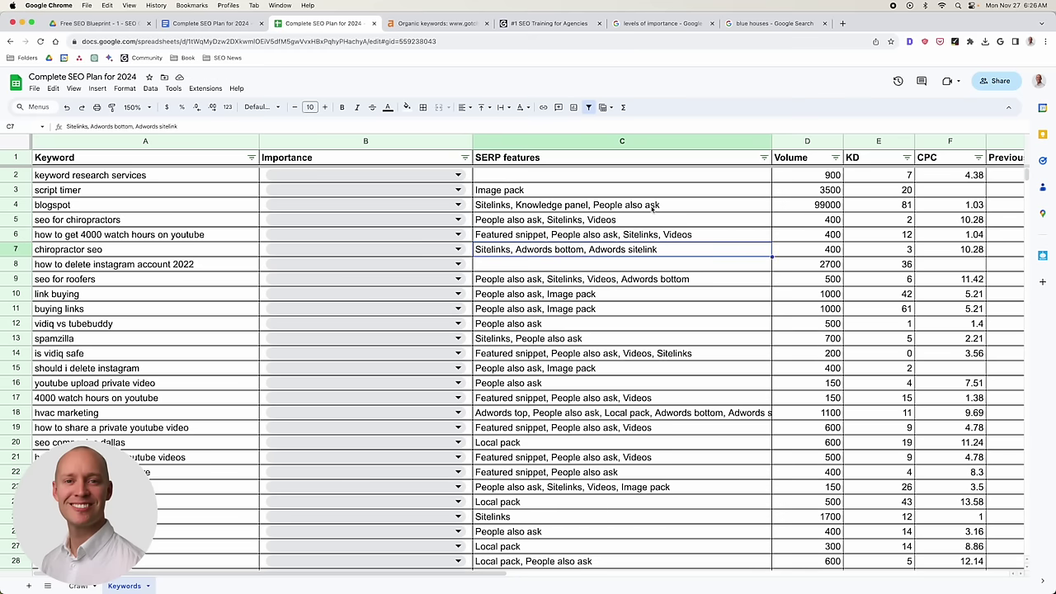
Filter the SERP features column by the condition Text contains "Featured snippet".
{"action": "left_click", "coordinate": [764, 157]}
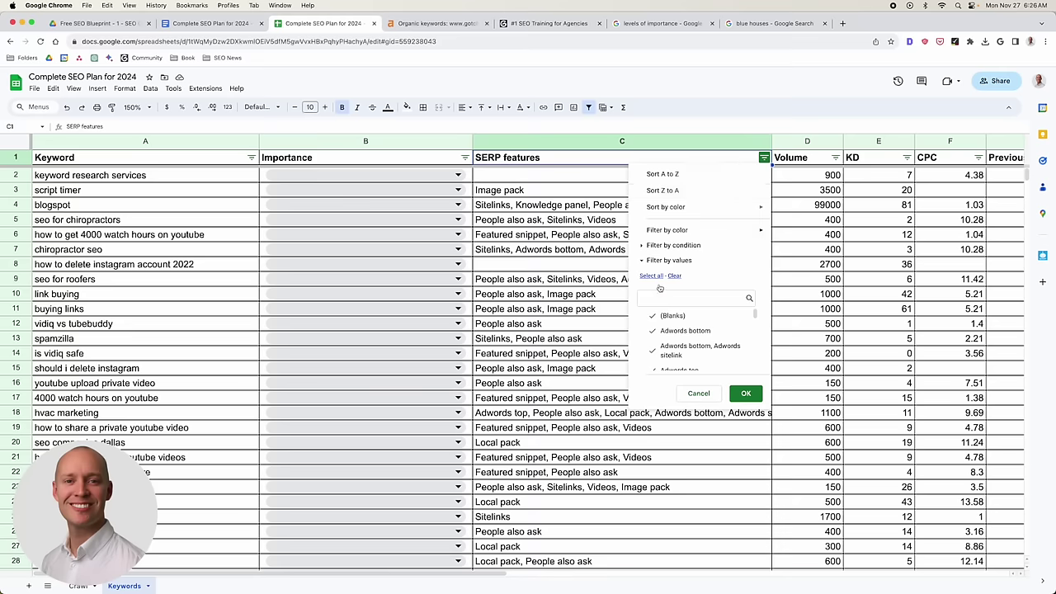
{"action": "left_click", "coordinate": [644, 246]}
{"action": "left_click", "coordinate": [664, 268]}
{"action": "left_click", "coordinate": [675, 325]}
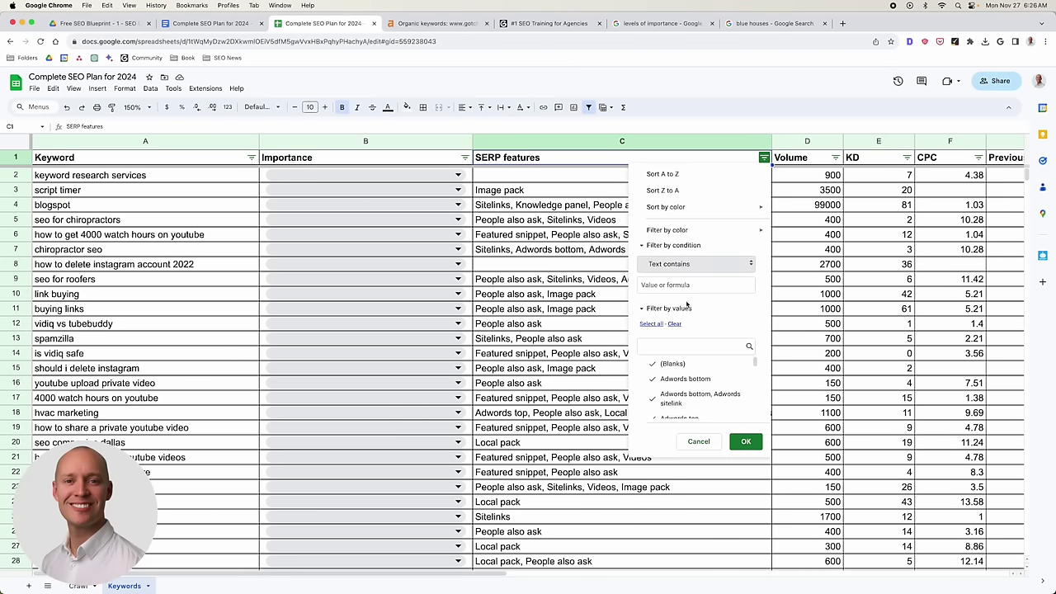
{"action": "key", "text": "ctrl+v"}
{"action": "left_click", "coordinate": [746, 445]}
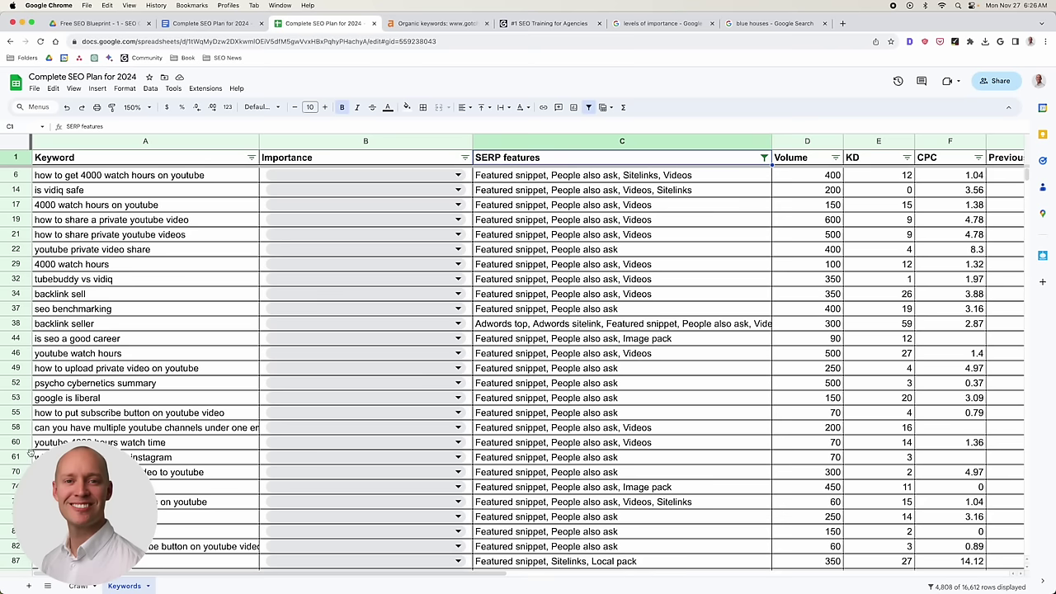
Search Google for the row 44 keyword "is seo a good career" in a new incognito window.
{"action": "left_click", "coordinate": [124, 341]}
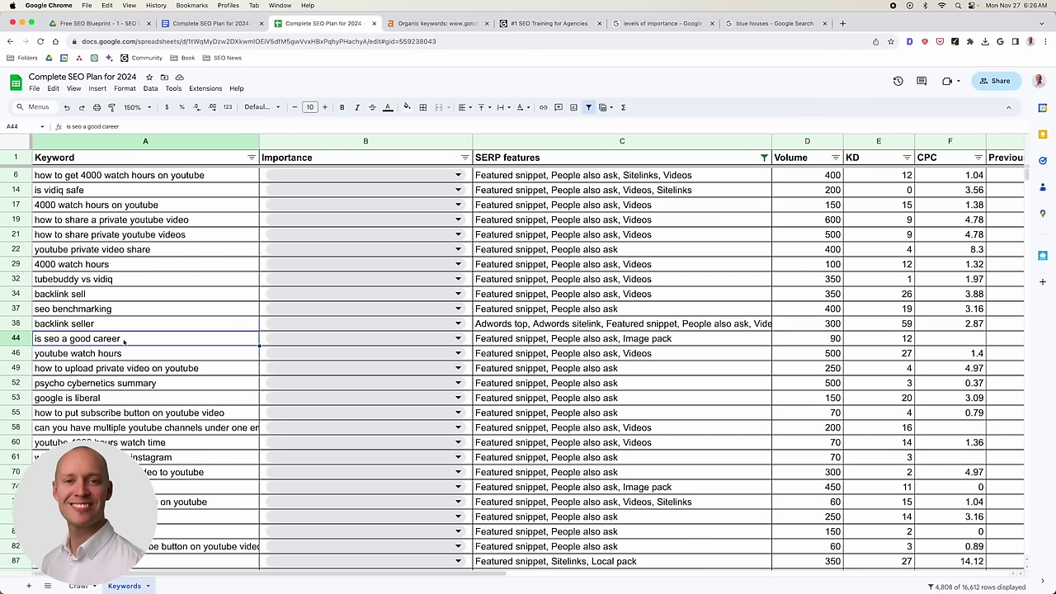
{"action": "left_click", "coordinate": [1045, 41]}
{"action": "left_click", "coordinate": [979, 86]}
{"action": "type", "text": "is seo a good career"}
{"action": "key", "text": "Return"}
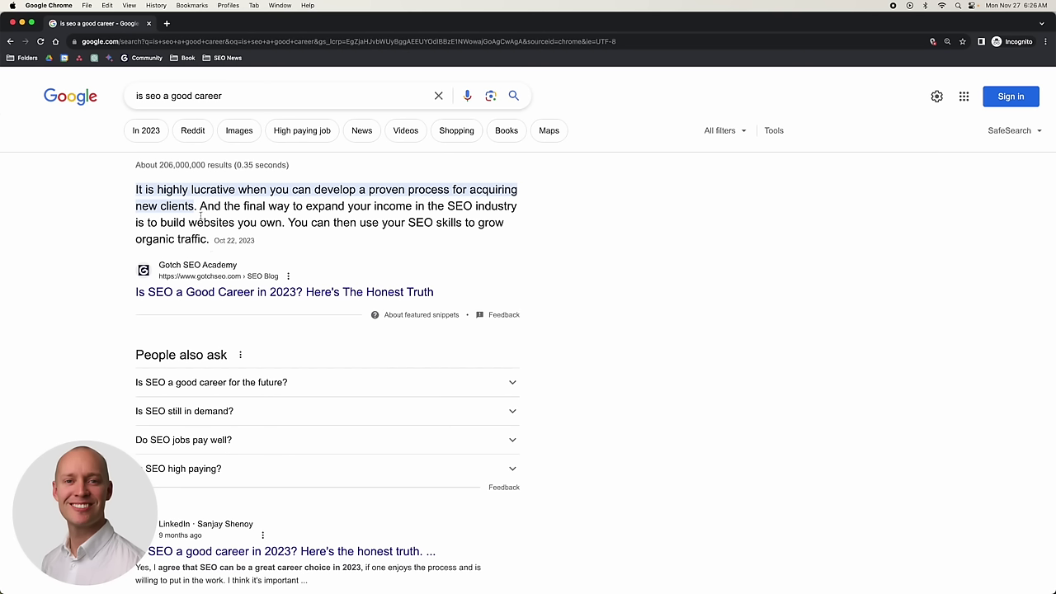
Examine the featured snippet text for is seo a good career and open its gotchseo.com source article.
{"action": "left_click_drag", "start_coordinate": [207, 237], "coordinate": [133, 186]}
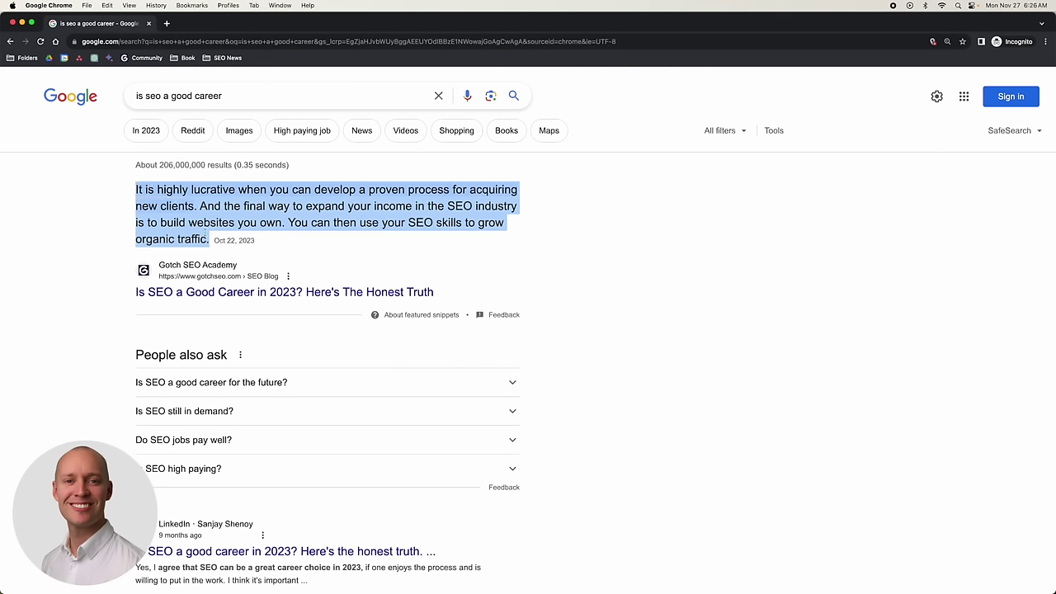
{"action": "left_click", "coordinate": [81, 288]}
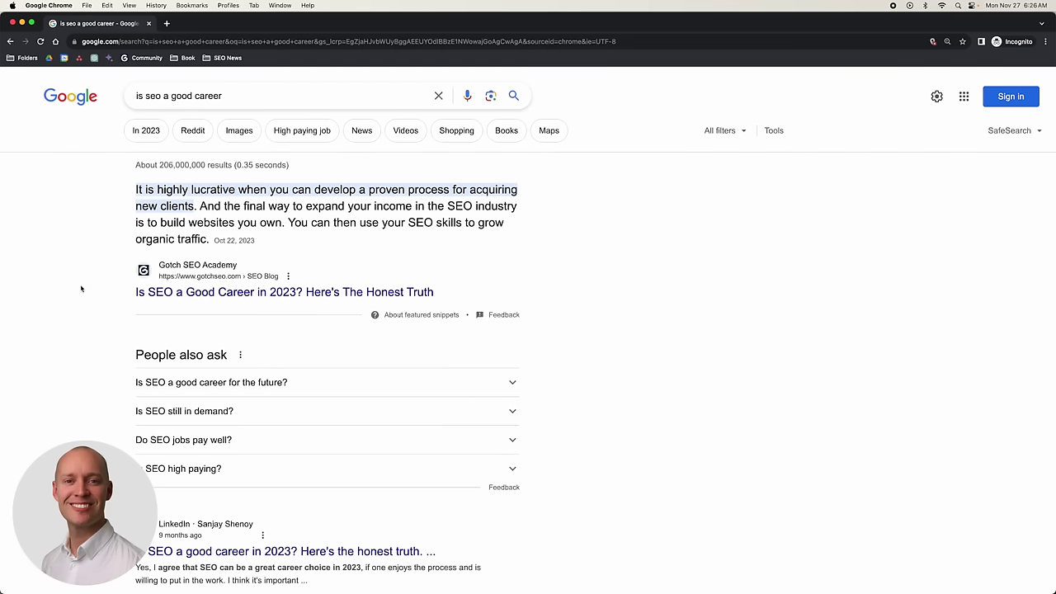
{"action": "left_click", "coordinate": [254, 296]}
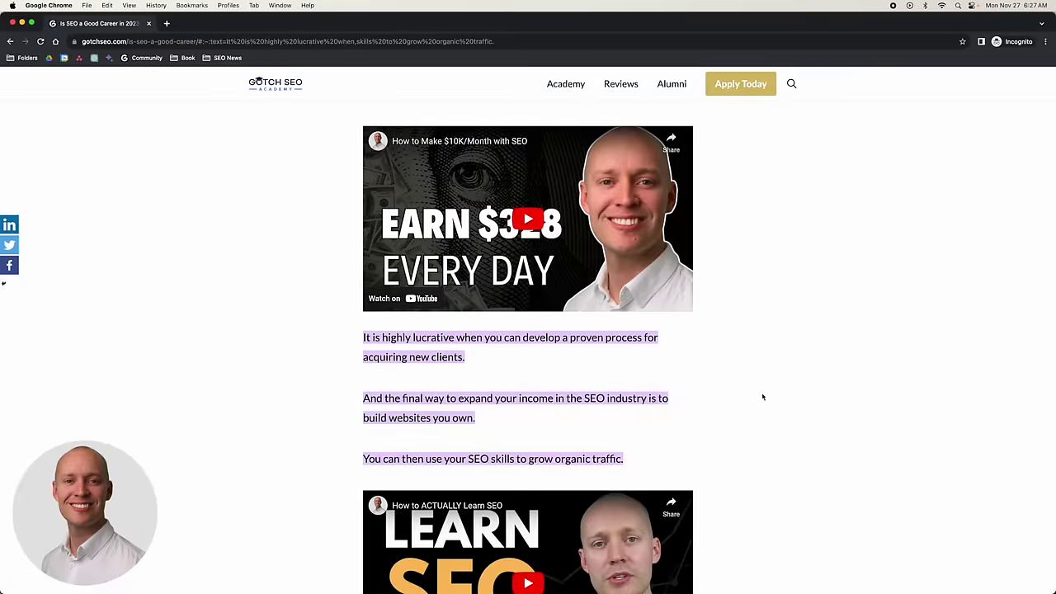
Examine where the article's highlighted snippet passages sit within the full page, and close the incognito window.
{"action": "scroll", "coordinate": [811, 394], "scroll_direction": "up", "scroll_amount": 20}
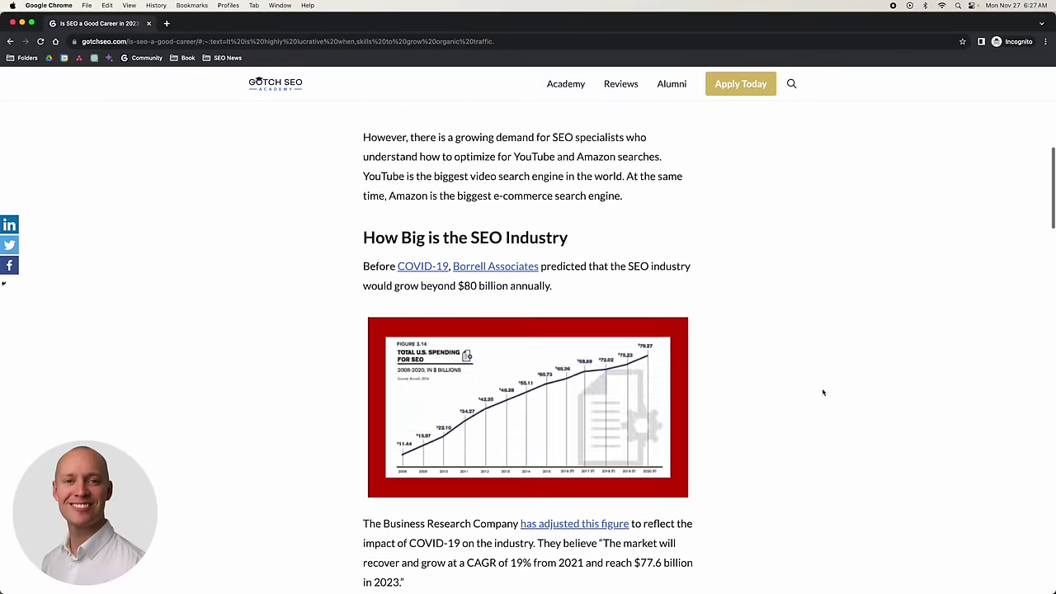
{"action": "key", "text": "End"}
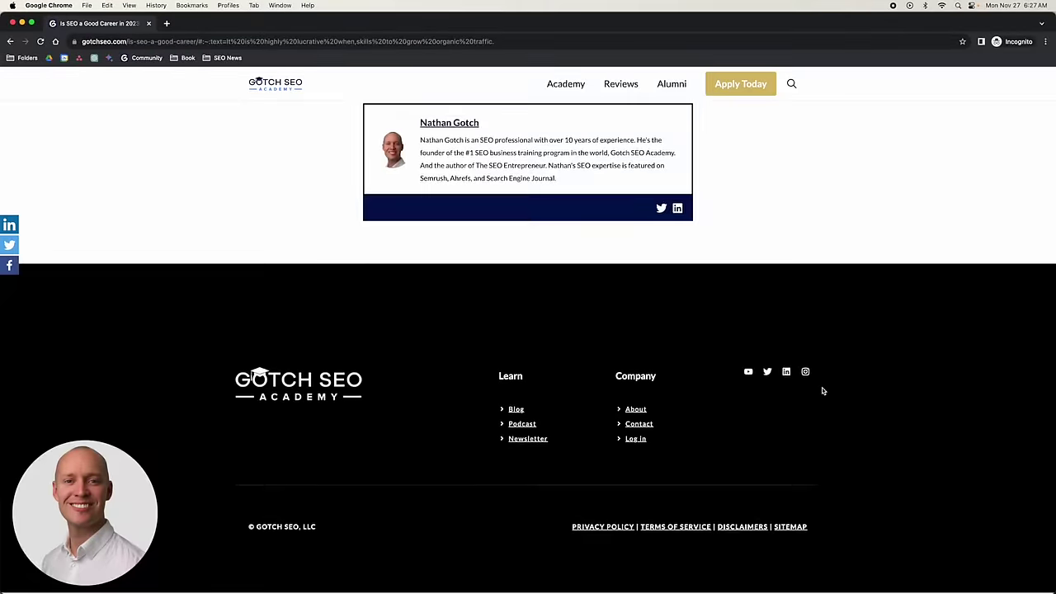
{"action": "scroll", "coordinate": [821, 391], "scroll_direction": "up", "scroll_amount": 15}
{"action": "scroll", "coordinate": [821, 391], "scroll_direction": "down", "scroll_amount": 2}
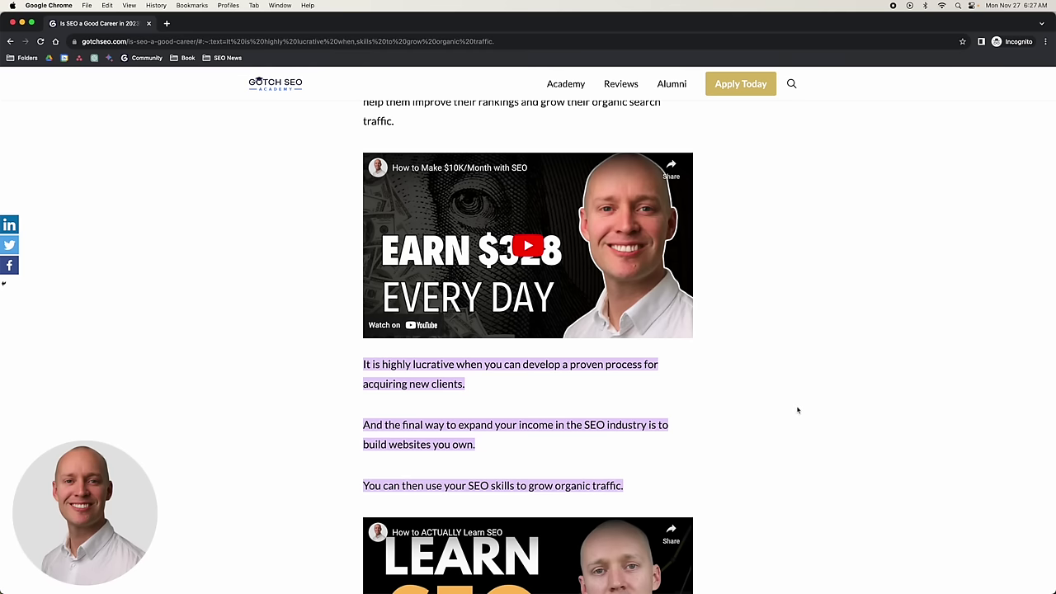
{"action": "scroll", "coordinate": [795, 411], "scroll_direction": "up", "scroll_amount": 3}
{"action": "scroll", "coordinate": [798, 410], "scroll_direction": "down", "scroll_amount": 3}
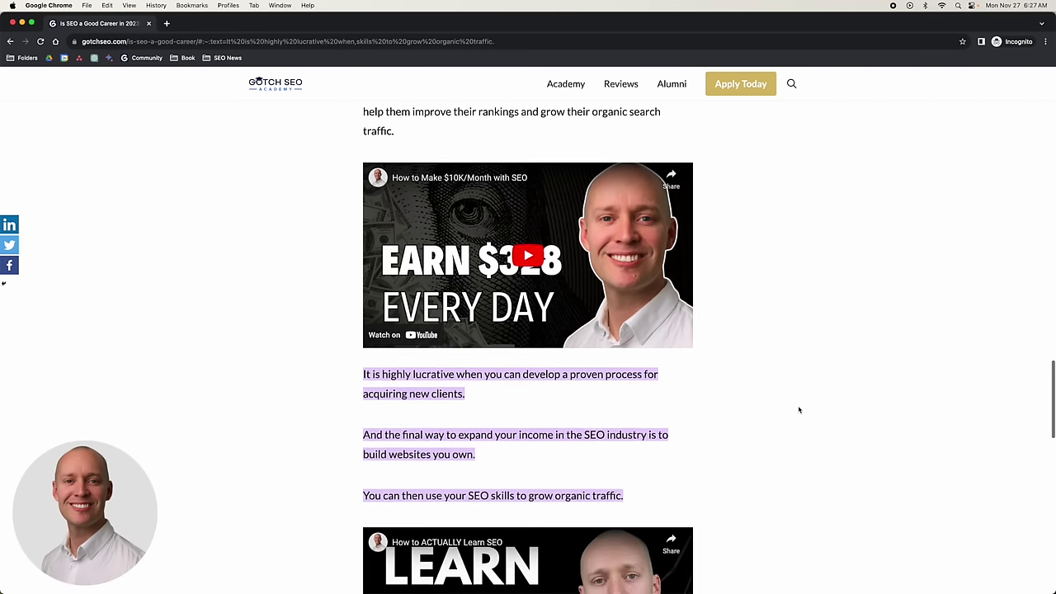
{"action": "scroll", "coordinate": [799, 410], "scroll_direction": "down", "scroll_amount": 2}
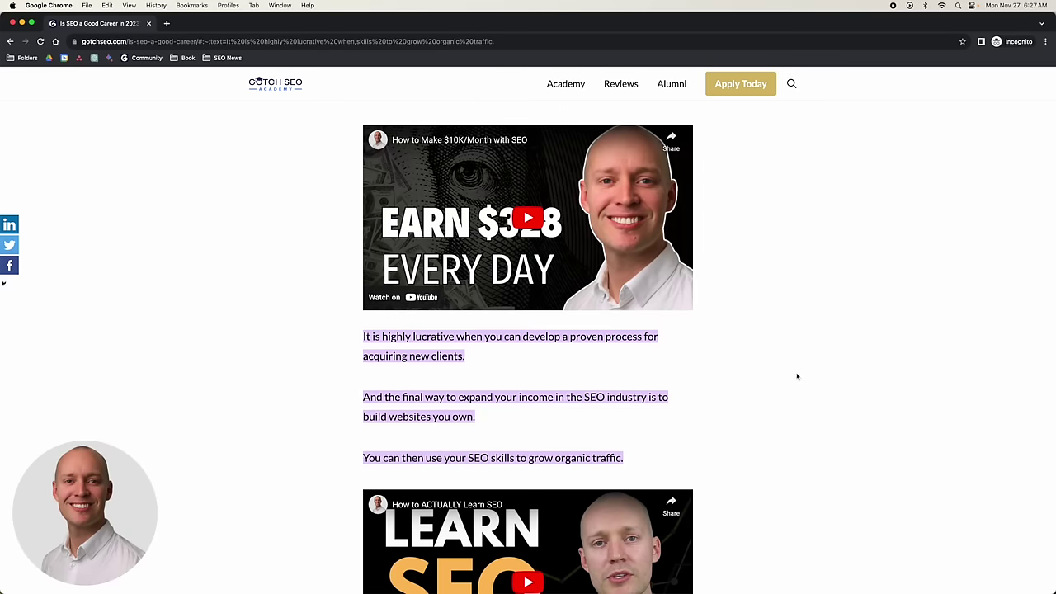
{"action": "scroll", "coordinate": [797, 380], "scroll_direction": "down", "scroll_amount": 2}
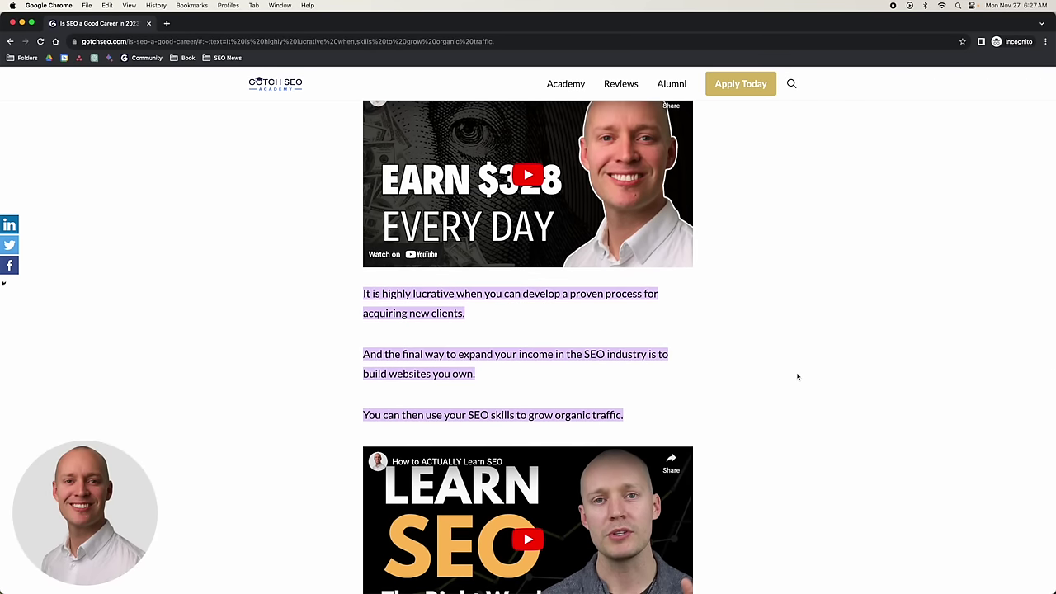
{"action": "left_click", "coordinate": [149, 23]}
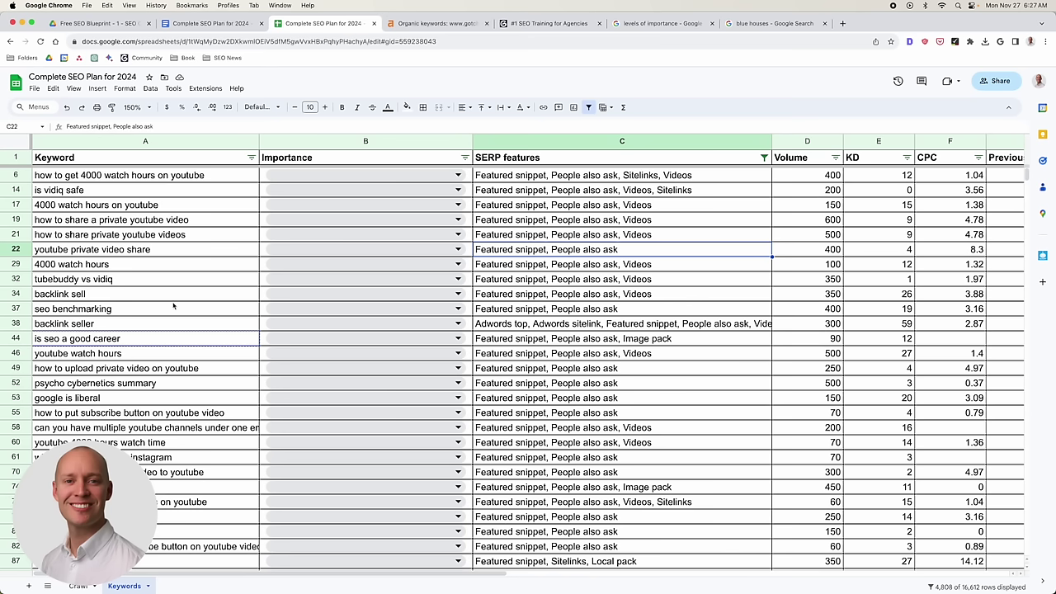
Change the SERP features column filter to the condition Text contains "videos".
{"action": "left_click", "coordinate": [648, 295]}
{"action": "left_click", "coordinate": [764, 157]}
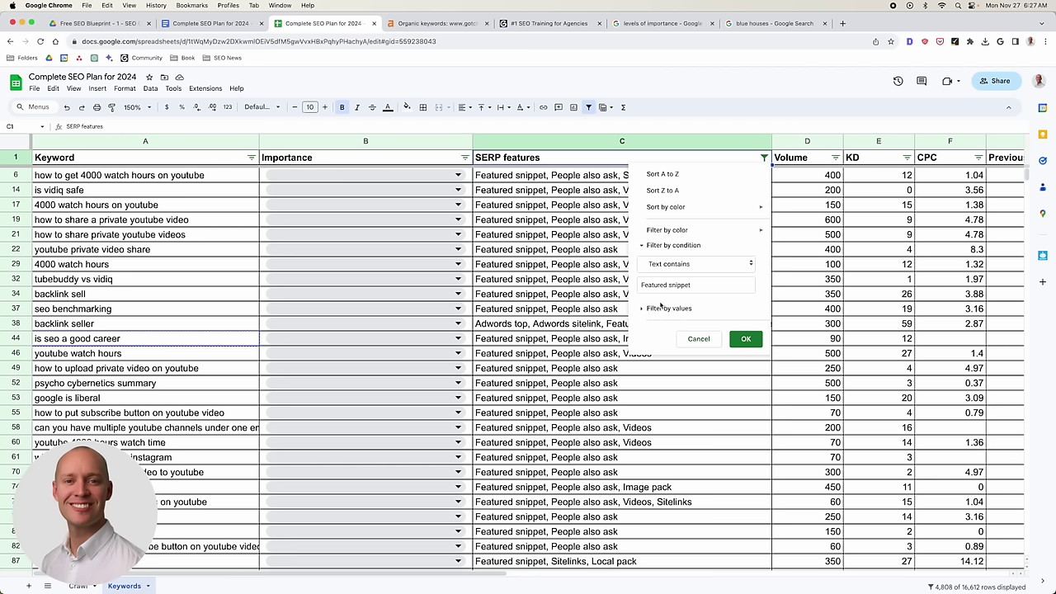
{"action": "left_click_drag", "start_coordinate": [706, 284], "coordinate": [600, 284]}
{"action": "type", "text": "videos"}
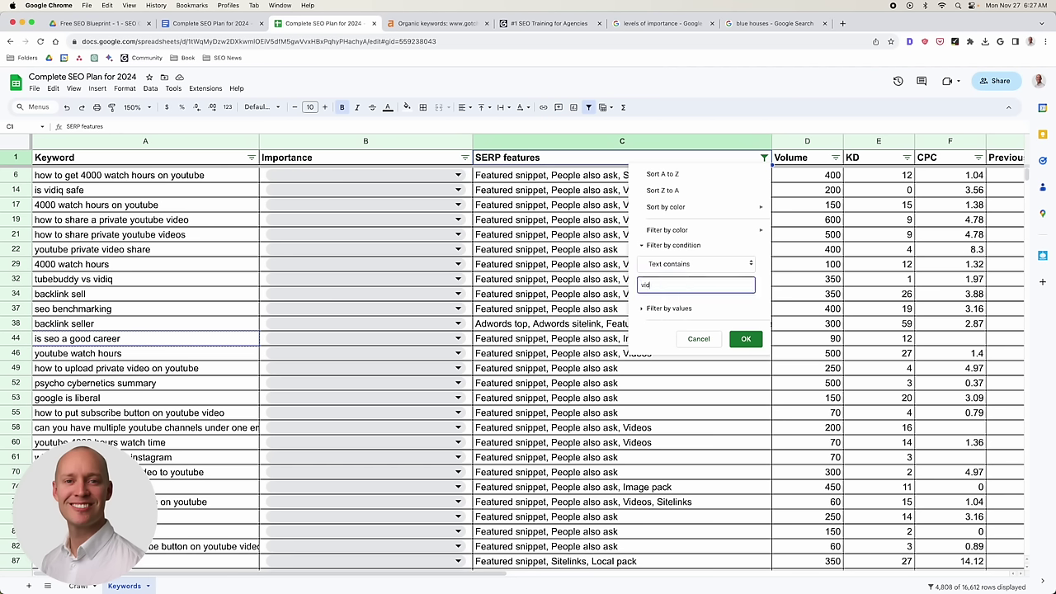
{"action": "left_click", "coordinate": [745, 339]}
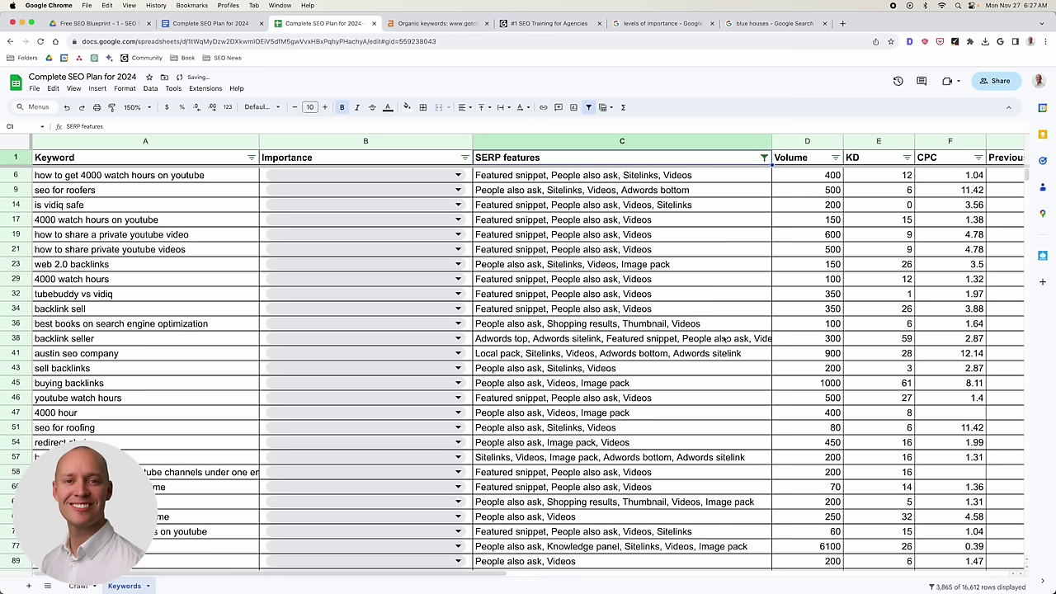
{"action": "left_click", "coordinate": [667, 222]}
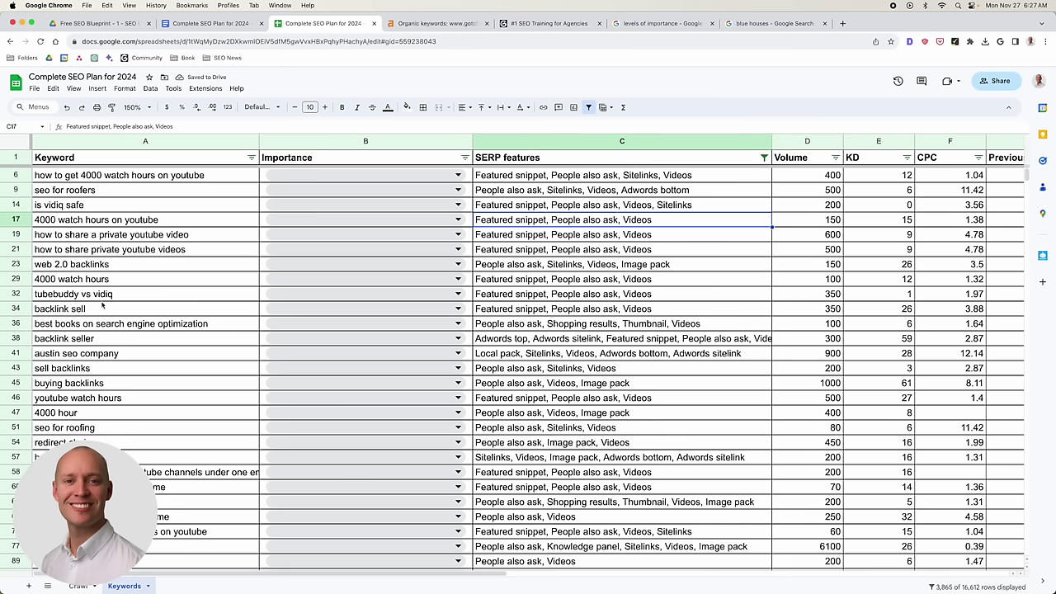
Search Google for the row 43 keyword "sell backlinks" in a new incognito window.
{"action": "left_click", "coordinate": [91, 371]}
{"action": "key", "text": "super+c"}
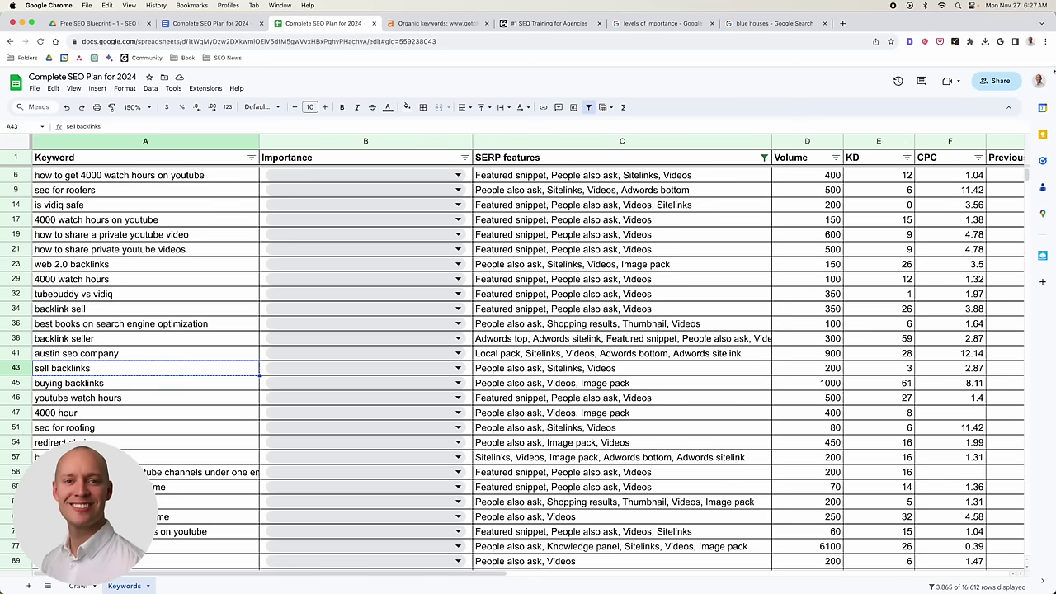
{"action": "left_click", "coordinate": [1045, 42]}
{"action": "left_click", "coordinate": [987, 85]}
{"action": "key", "text": "super+v"}
{"action": "key", "text": "Return"}
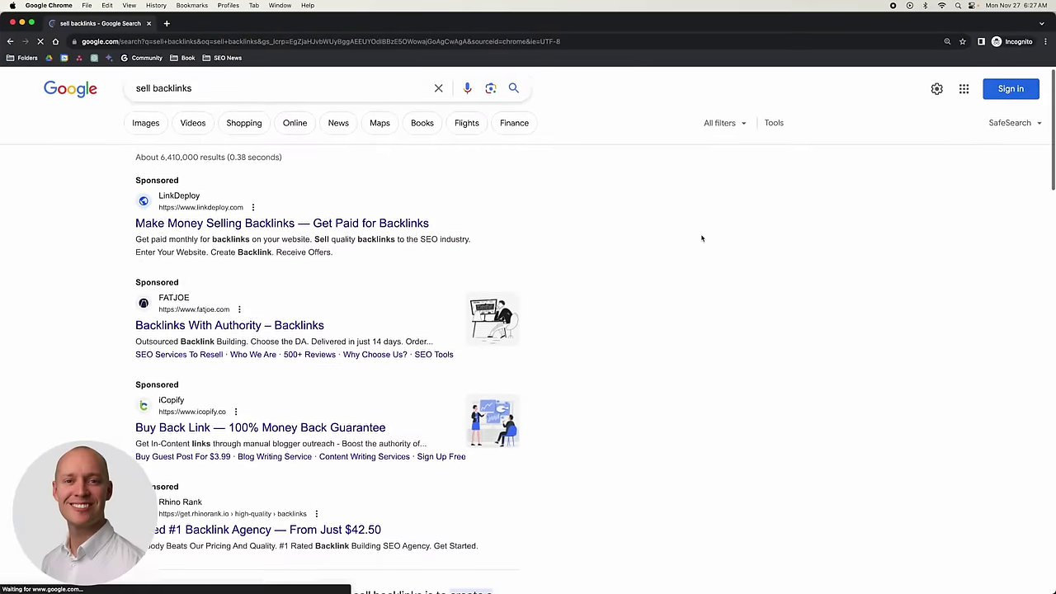
Examine how ads, the featured snippet, People also ask, organic listings and videos are laid out on the sell backlinks results page.
{"action": "scroll", "coordinate": [716, 234], "scroll_direction": "down", "scroll_amount": 3}
{"action": "scroll", "coordinate": [718, 229], "scroll_direction": "down", "scroll_amount": 1}
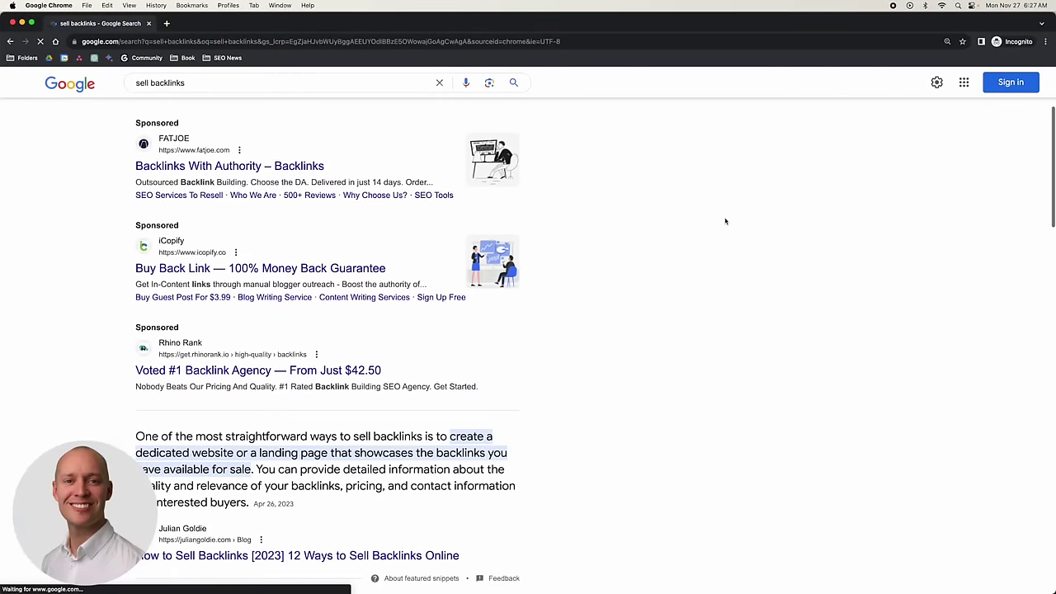
{"action": "scroll", "coordinate": [725, 221], "scroll_direction": "down", "scroll_amount": 8}
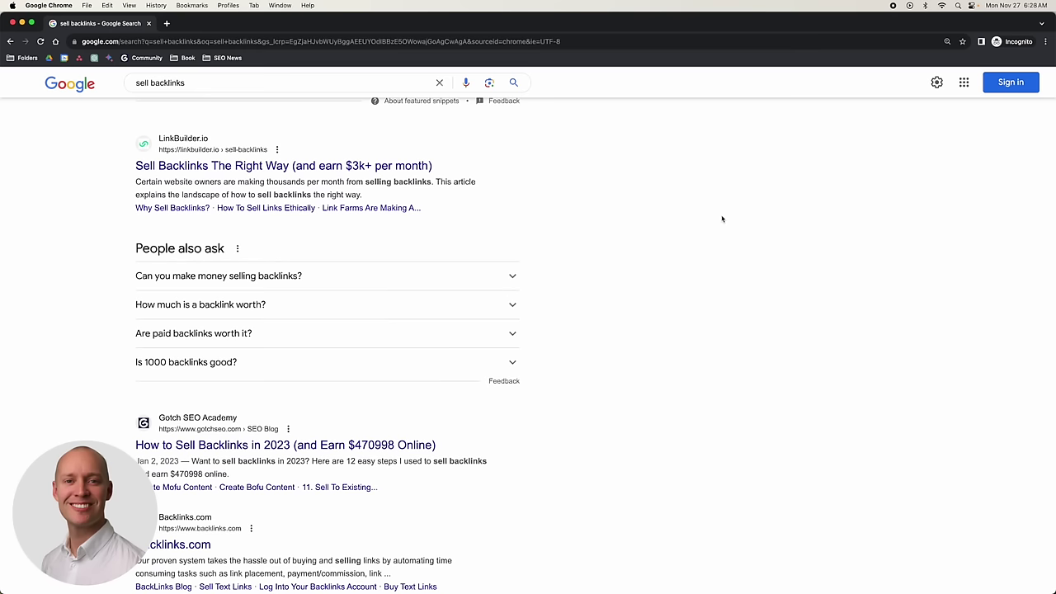
{"action": "scroll", "coordinate": [722, 219], "scroll_direction": "down", "scroll_amount": 4}
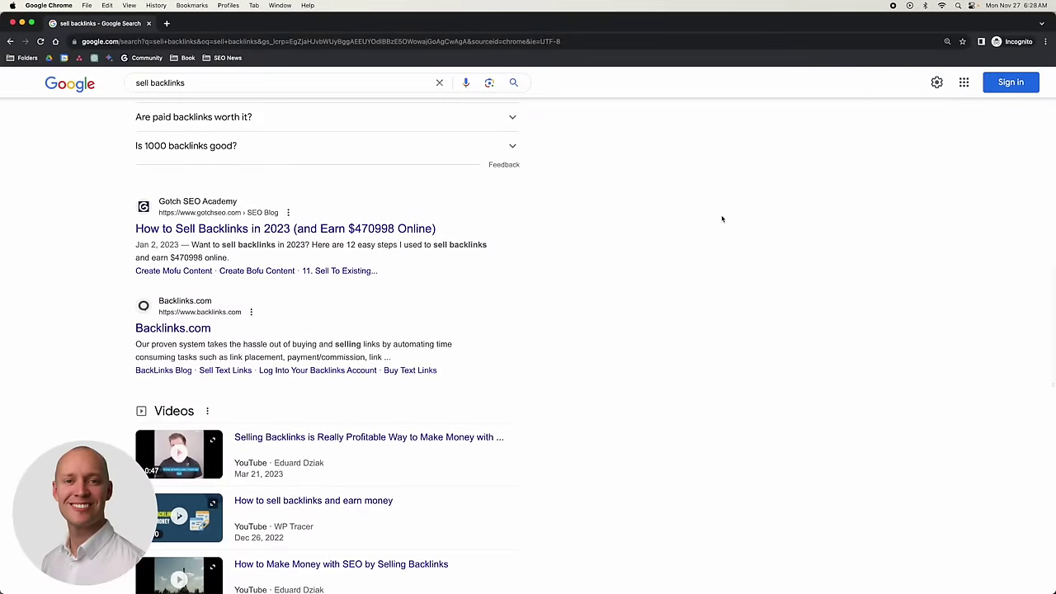
{"action": "scroll", "coordinate": [703, 236], "scroll_direction": "up", "scroll_amount": 4}
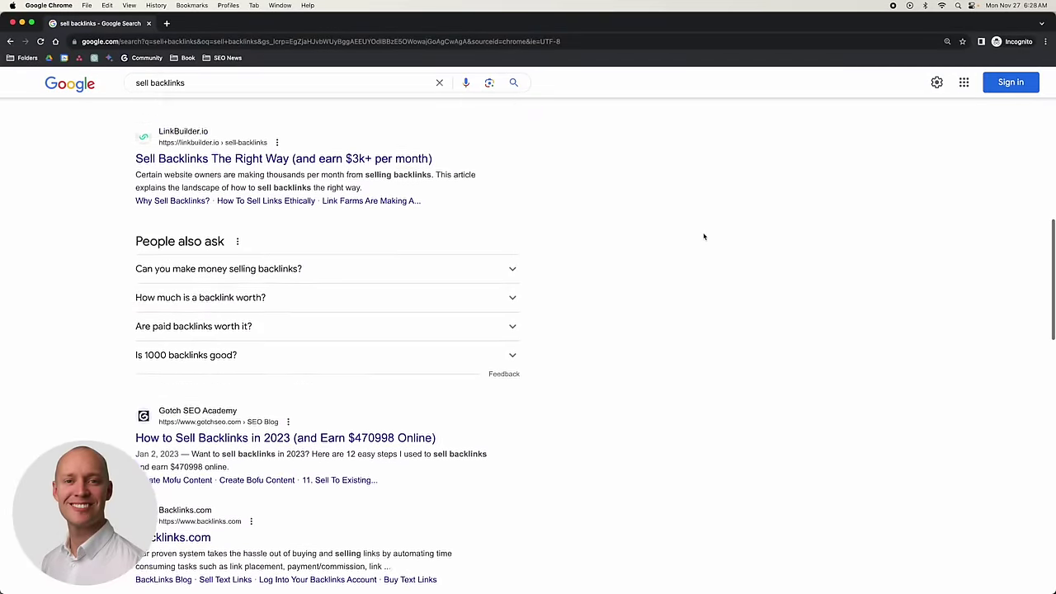
{"action": "scroll", "coordinate": [704, 237], "scroll_direction": "up", "scroll_amount": 10}
{"action": "scroll", "coordinate": [28, 325], "scroll_direction": "down", "scroll_amount": 2}
{"action": "scroll", "coordinate": [53, 307], "scroll_direction": "up", "scroll_amount": 2}
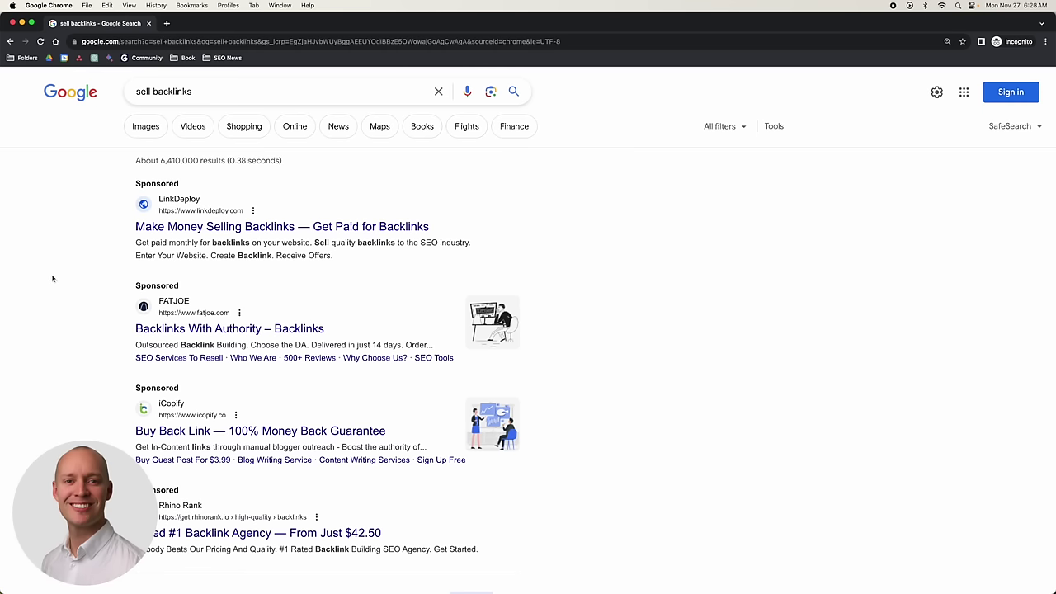
{"action": "scroll", "coordinate": [54, 274], "scroll_direction": "down", "scroll_amount": 1}
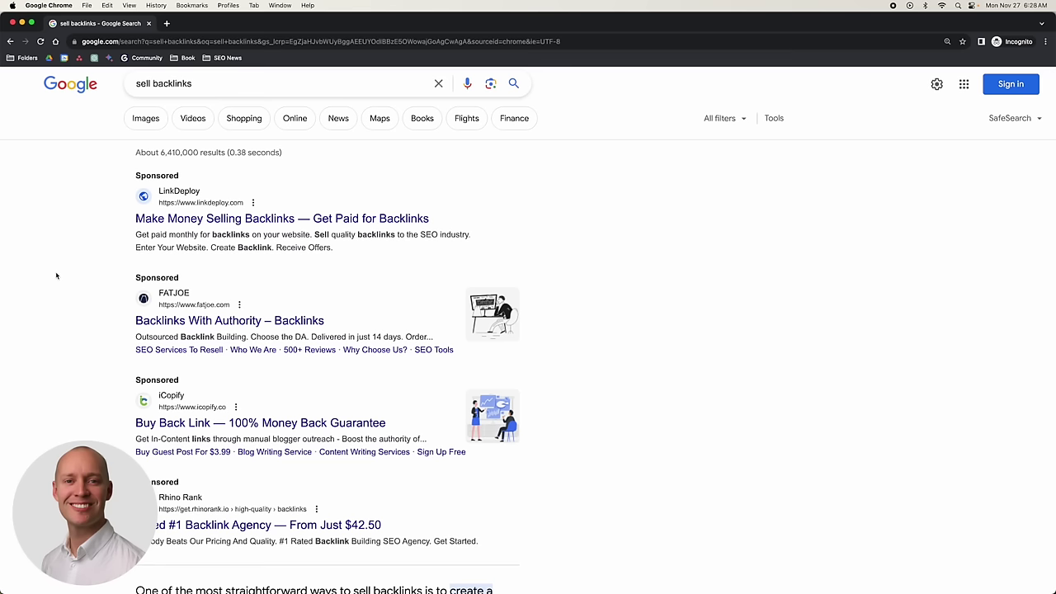
{"action": "scroll", "coordinate": [58, 274], "scroll_direction": "up", "scroll_amount": 1}
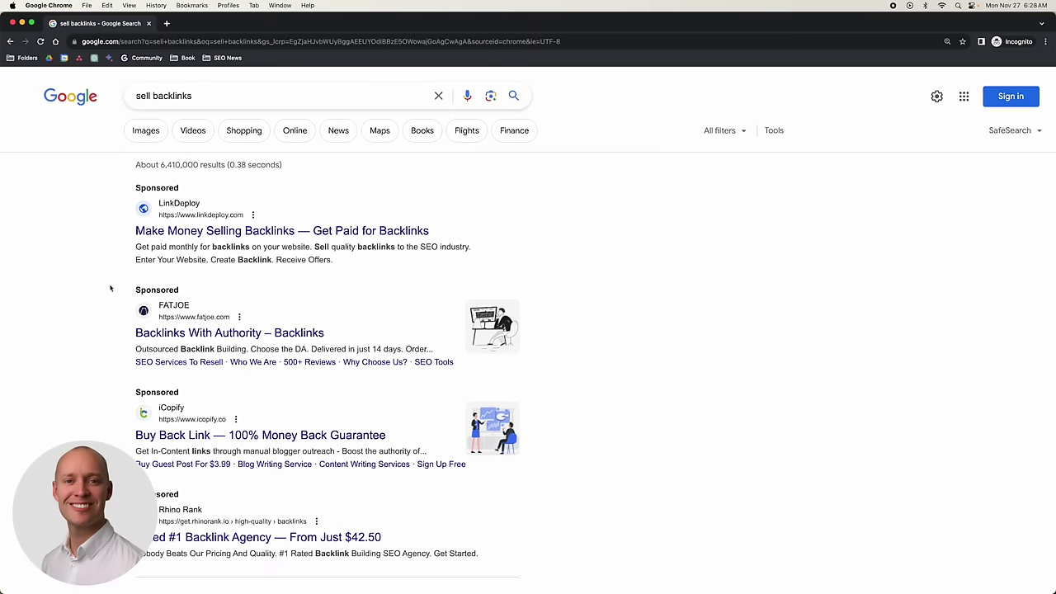
Examine the featured snippet and People also ask block for sell backlinks, expanding and collapsing "Can you make money selling backlinks?".
{"action": "scroll", "coordinate": [108, 290], "scroll_direction": "down", "scroll_amount": 10}
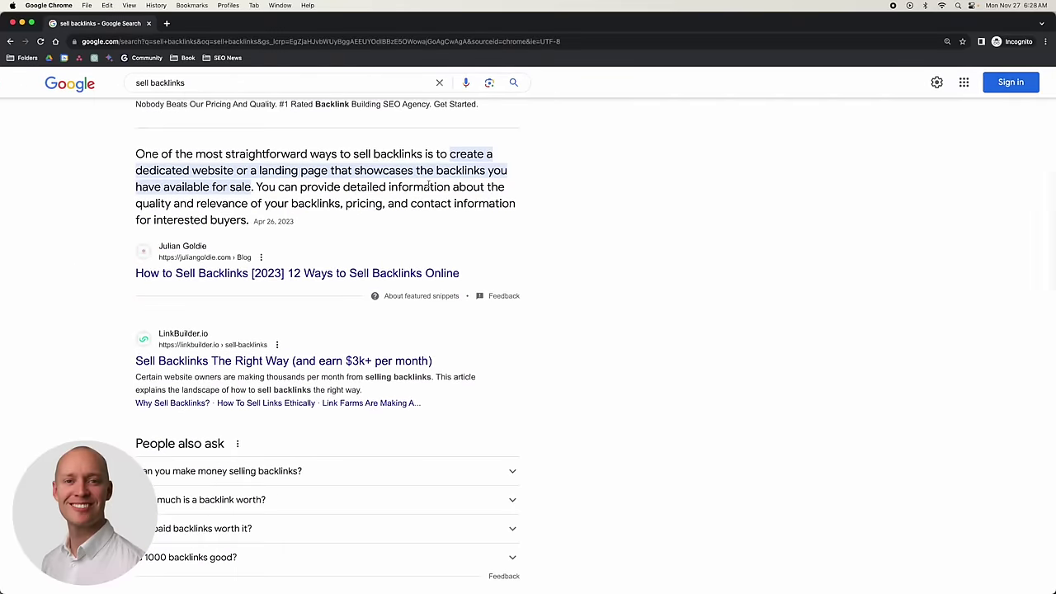
{"action": "scroll", "coordinate": [120, 259], "scroll_direction": "up", "scroll_amount": 1}
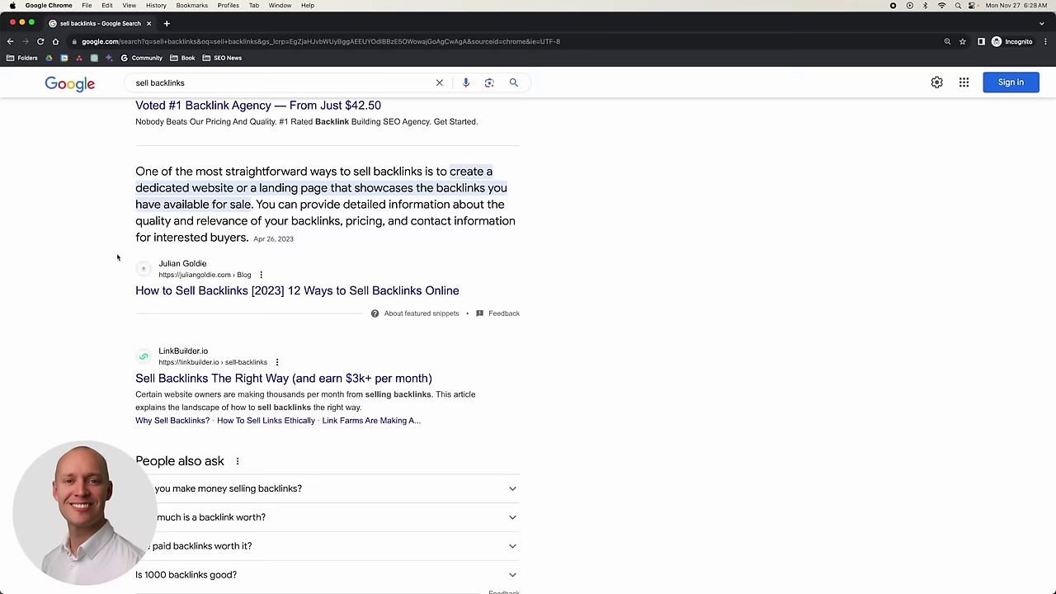
{"action": "scroll", "coordinate": [102, 274], "scroll_direction": "down", "scroll_amount": 4}
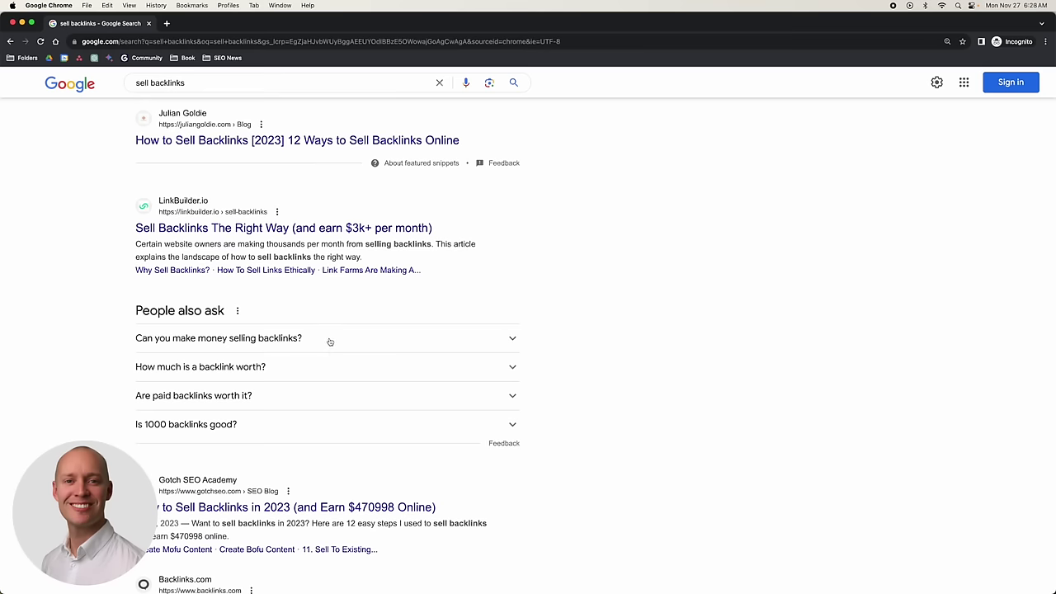
{"action": "left_click", "coordinate": [329, 341]}
{"action": "left_click", "coordinate": [329, 339]}
{"action": "scroll", "coordinate": [327, 334], "scroll_direction": "down", "scroll_amount": 2}
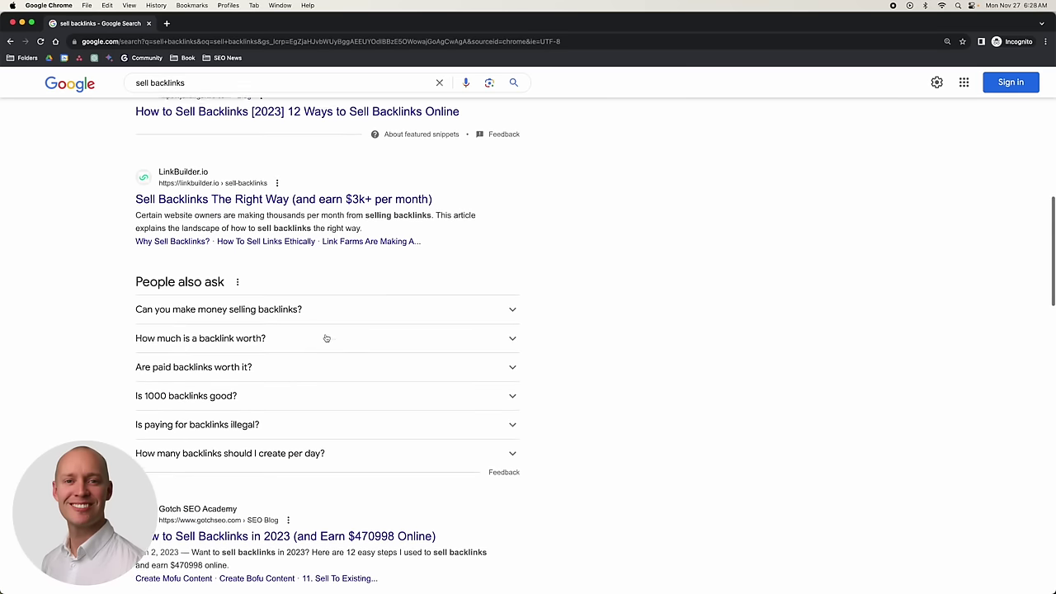
{"action": "scroll", "coordinate": [157, 280], "scroll_direction": "up", "scroll_amount": 2}
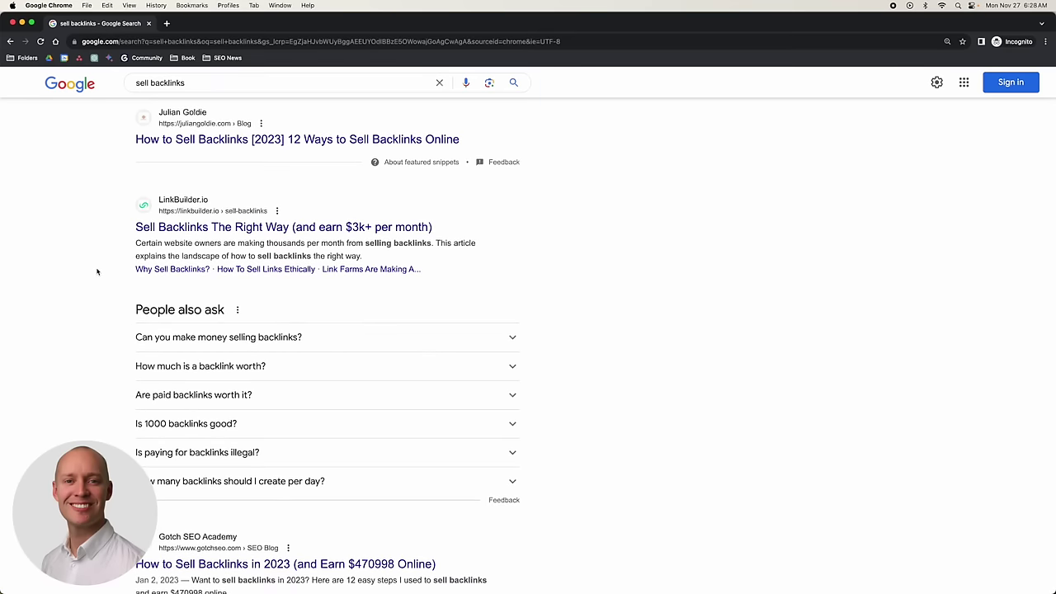
Examine the Videos block and the surrounding organic listings for sell backlinks, and close the incognito window.
{"action": "scroll", "coordinate": [97, 271], "scroll_direction": "down", "scroll_amount": 3}
{"action": "scroll", "coordinate": [96, 271], "scroll_direction": "down", "scroll_amount": 5}
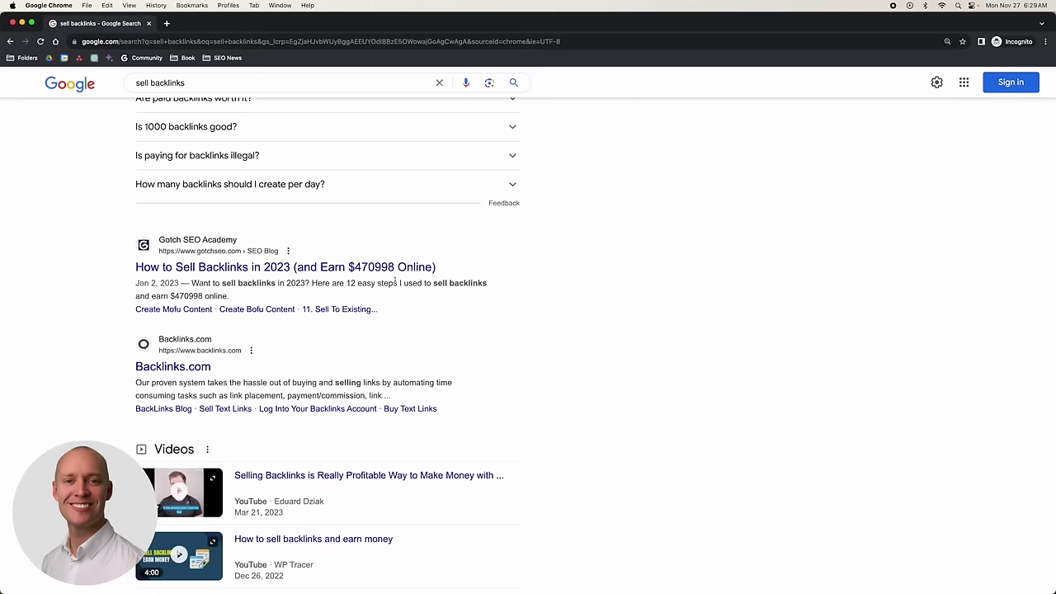
{"action": "scroll", "coordinate": [97, 306], "scroll_direction": "down", "scroll_amount": 5}
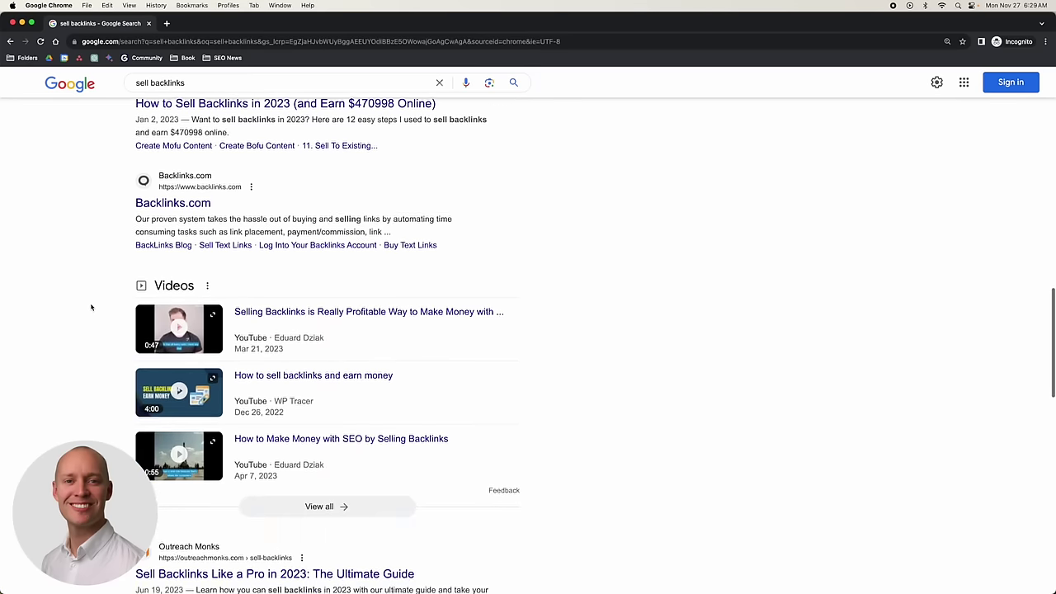
{"action": "scroll", "coordinate": [90, 307], "scroll_direction": "down", "scroll_amount": 1}
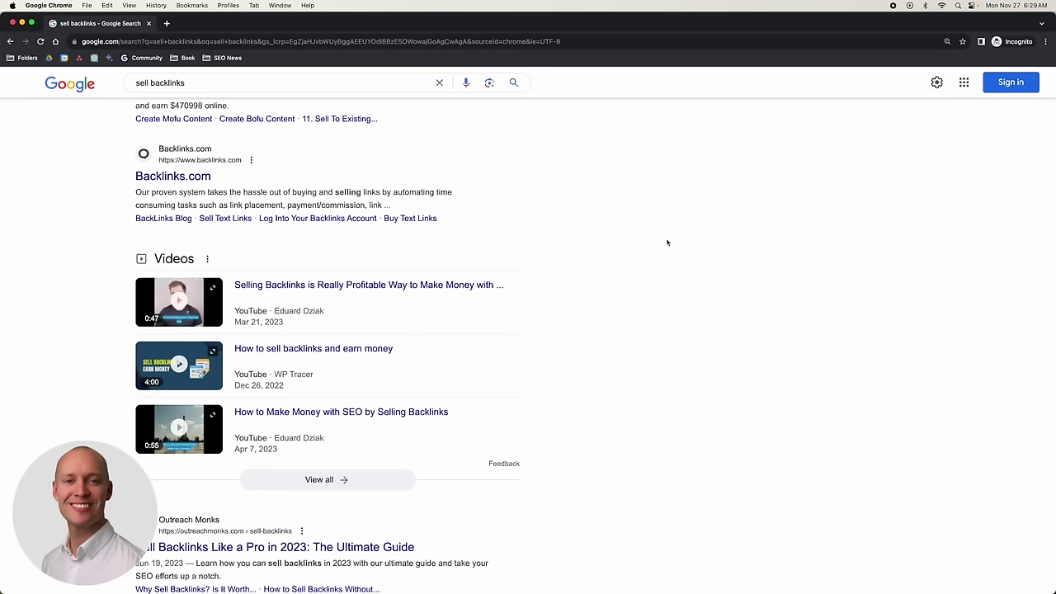
{"action": "scroll", "coordinate": [669, 251], "scroll_direction": "up", "scroll_amount": 3}
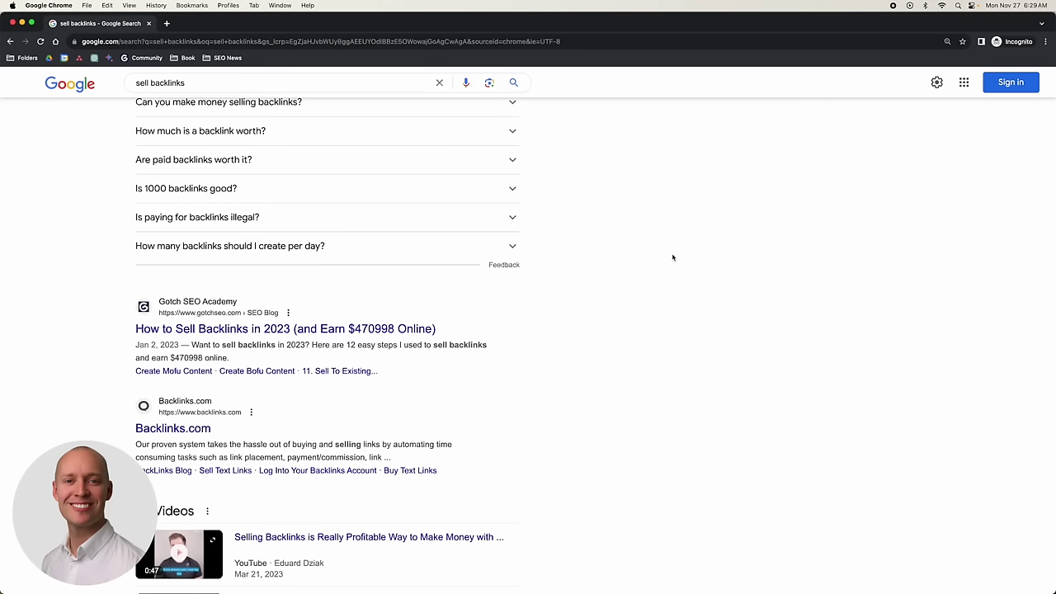
{"action": "scroll", "coordinate": [676, 261], "scroll_direction": "up", "scroll_amount": 10}
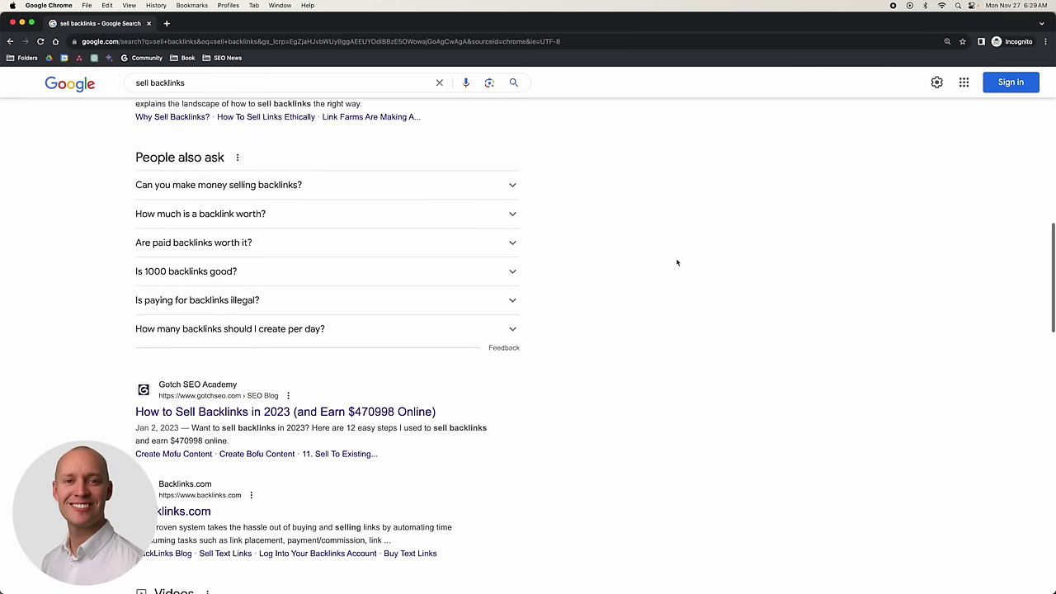
{"action": "scroll", "coordinate": [676, 262], "scroll_direction": "up", "scroll_amount": 5}
{"action": "scroll", "coordinate": [683, 288], "scroll_direction": "down", "scroll_amount": 15}
{"action": "scroll", "coordinate": [685, 288], "scroll_direction": "down", "scroll_amount": 6}
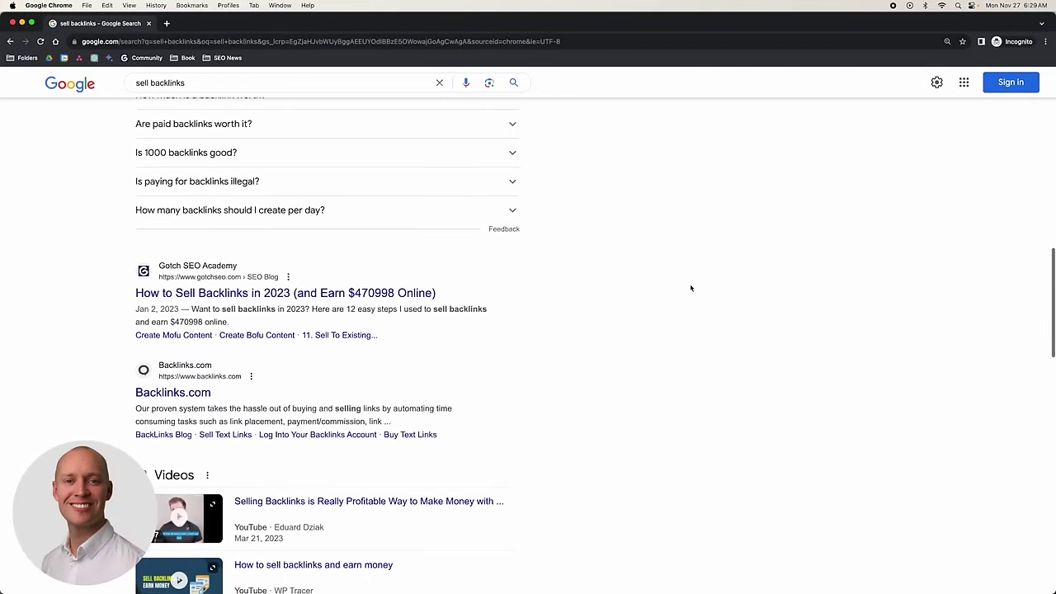
{"action": "scroll", "coordinate": [693, 287], "scroll_direction": "down", "scroll_amount": 5}
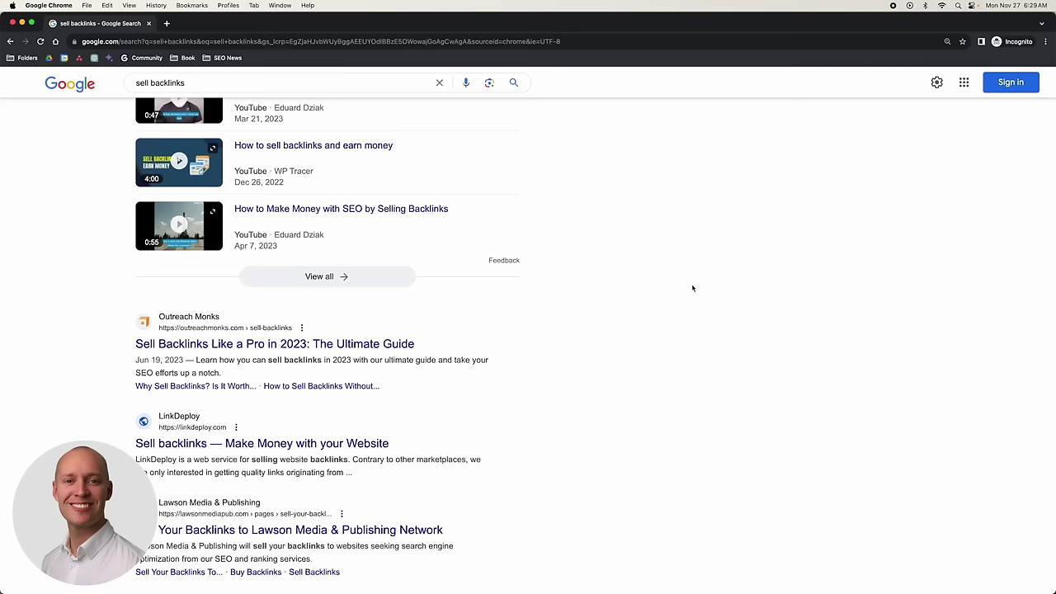
{"action": "scroll", "coordinate": [693, 288], "scroll_direction": "down", "scroll_amount": 6}
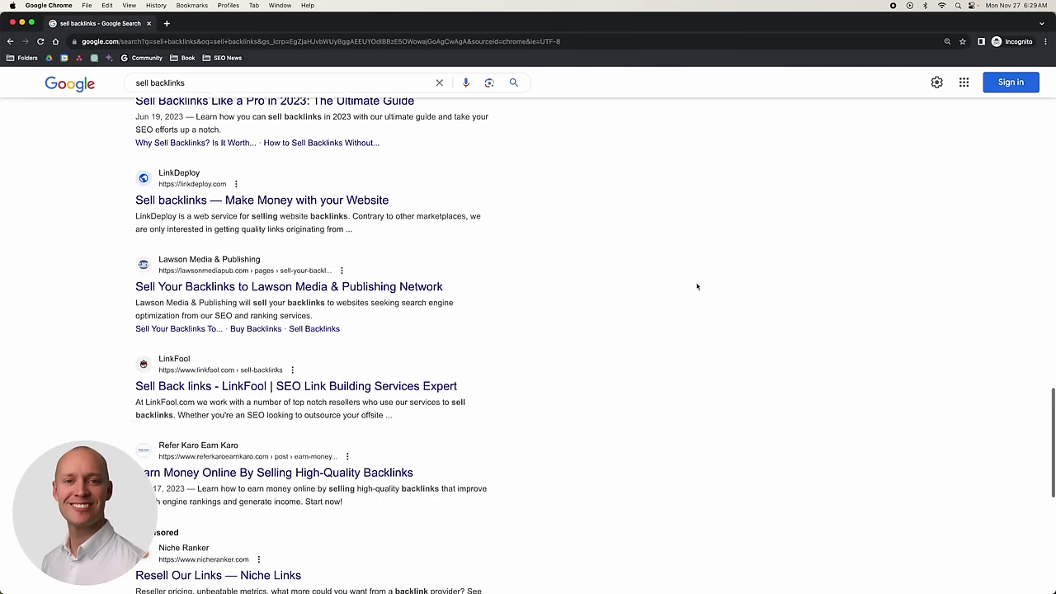
{"action": "left_click", "coordinate": [12, 22]}
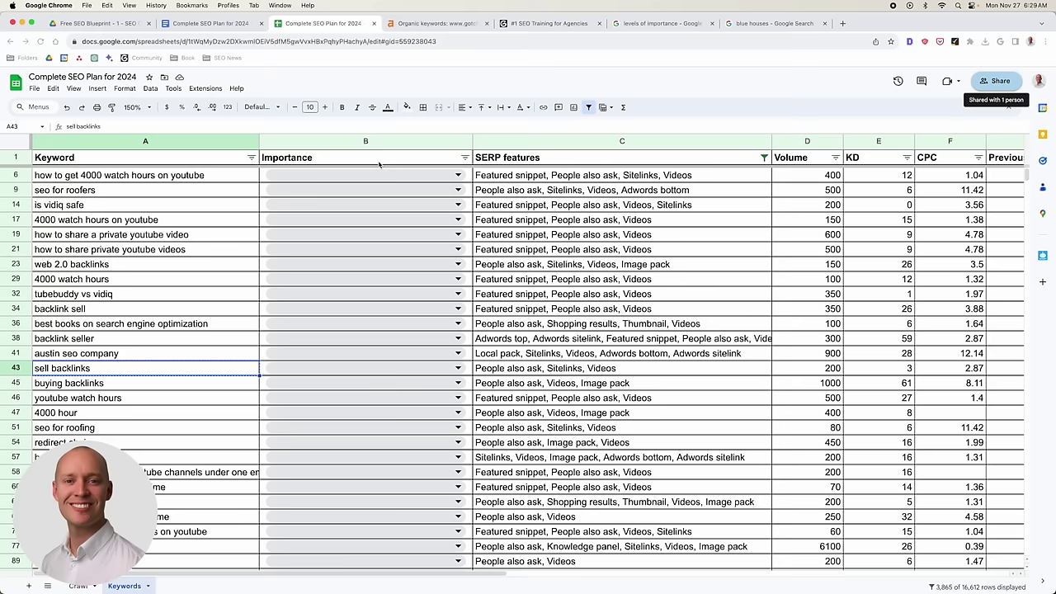
Clear the text value from the SERP features column's filter condition and apply it to the keyword list.
{"action": "left_click", "coordinate": [620, 264]}
{"action": "scroll", "coordinate": [652, 251], "scroll_direction": "up", "scroll_amount": 1}
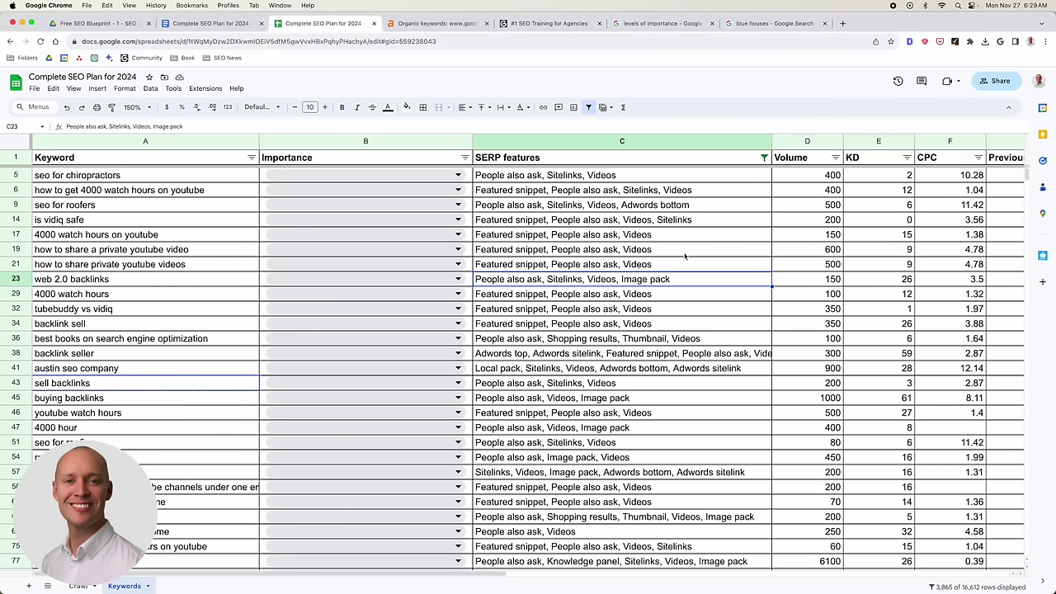
{"action": "left_click", "coordinate": [764, 157]}
{"action": "left_click", "coordinate": [651, 285]}
{"action": "key", "text": "BackSpace"}
{"action": "key", "text": "BackSpace"}
{"action": "key", "text": "BackSpace"}
{"action": "key", "text": "BackSpace"}
{"action": "key", "text": "BackSpace"}
{"action": "key", "text": "BackSpace"}
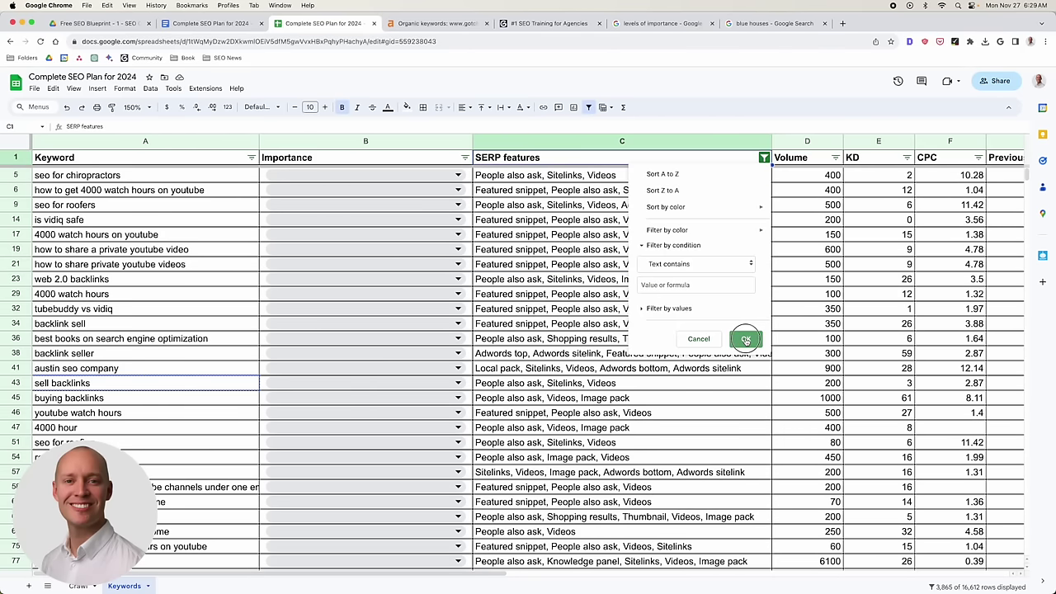
{"action": "left_click", "coordinate": [746, 339]}
{"action": "scroll", "coordinate": [600, 264], "scroll_direction": "up", "scroll_amount": 2}
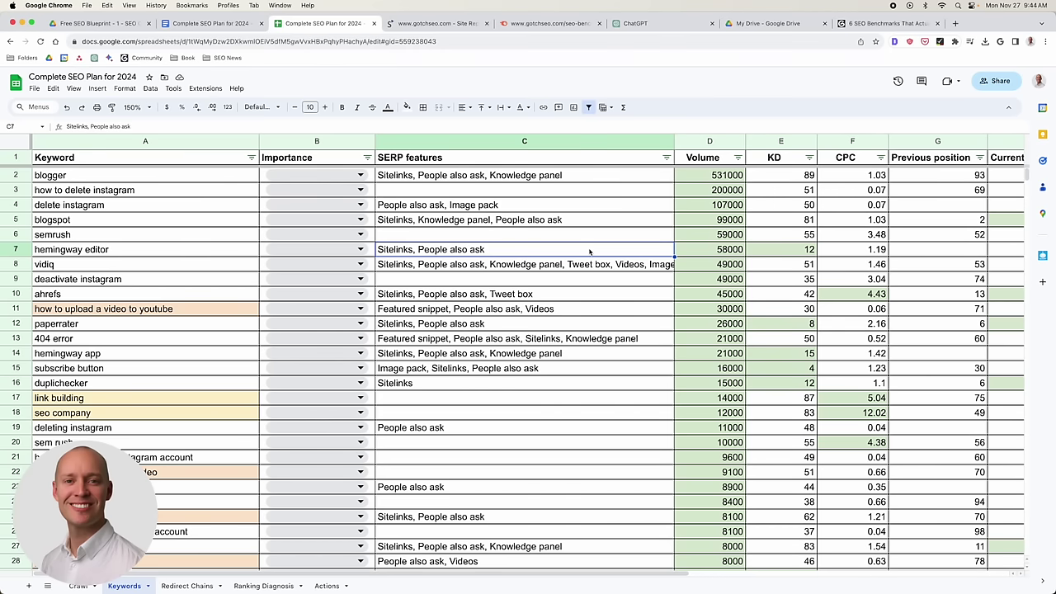
{"action": "left_click", "coordinate": [198, 141]}
{"action": "left_click", "coordinate": [531, 295]}
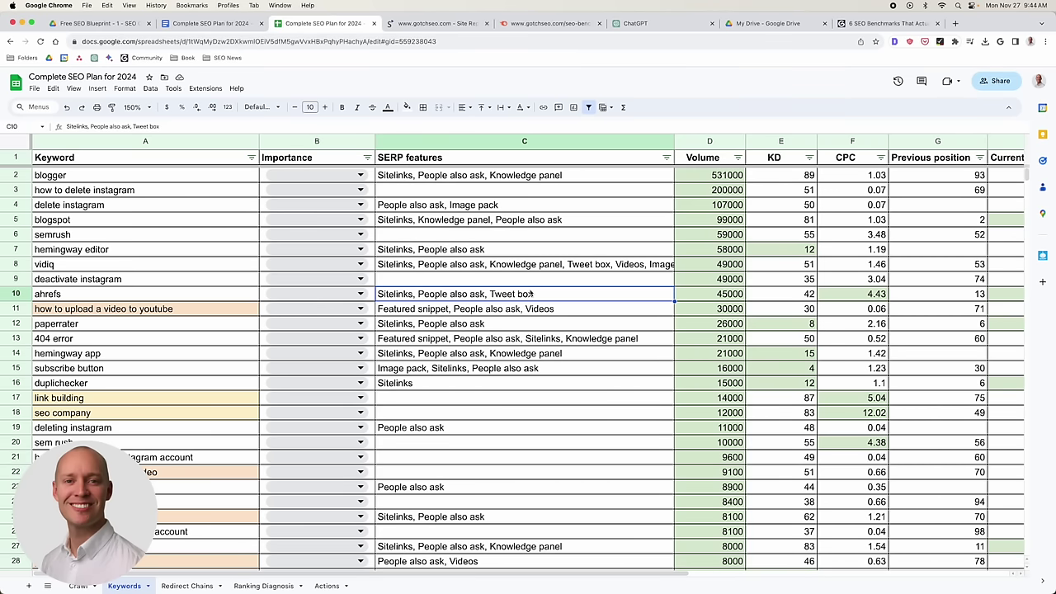
{"action": "key", "text": "Up"}
{"action": "key", "text": "Up"}
{"action": "key", "text": "Up"}
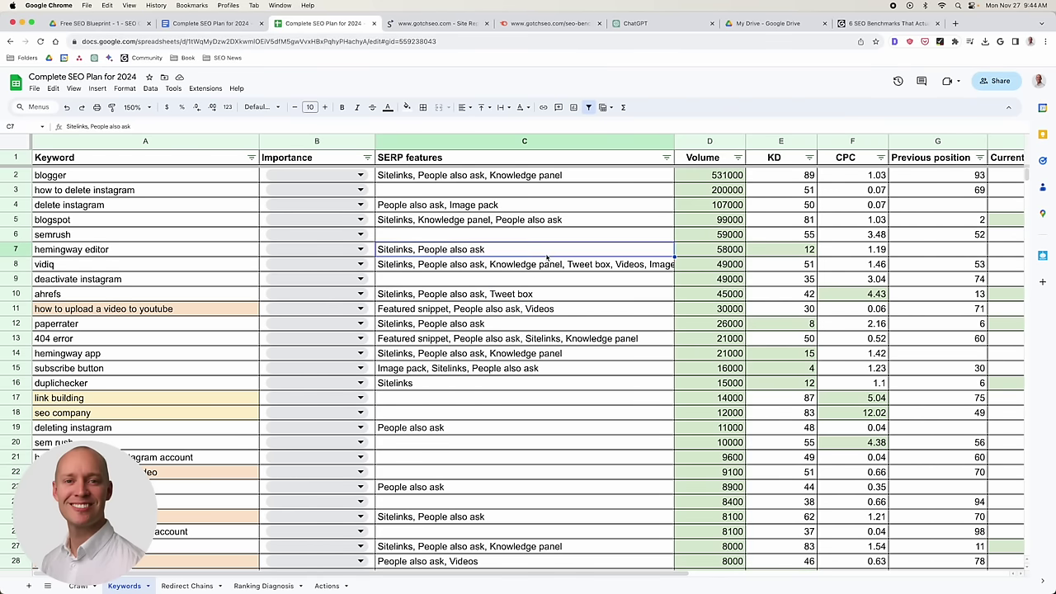
{"action": "left_click", "coordinate": [562, 283]}
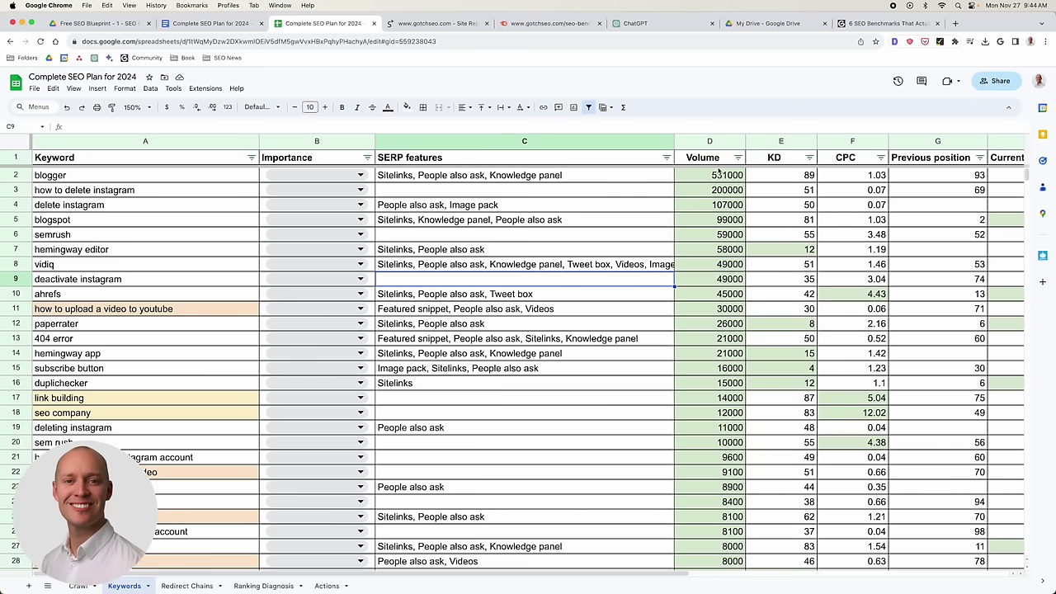
{"action": "left_click", "coordinate": [737, 156]}
{"action": "left_click", "coordinate": [636, 190]}
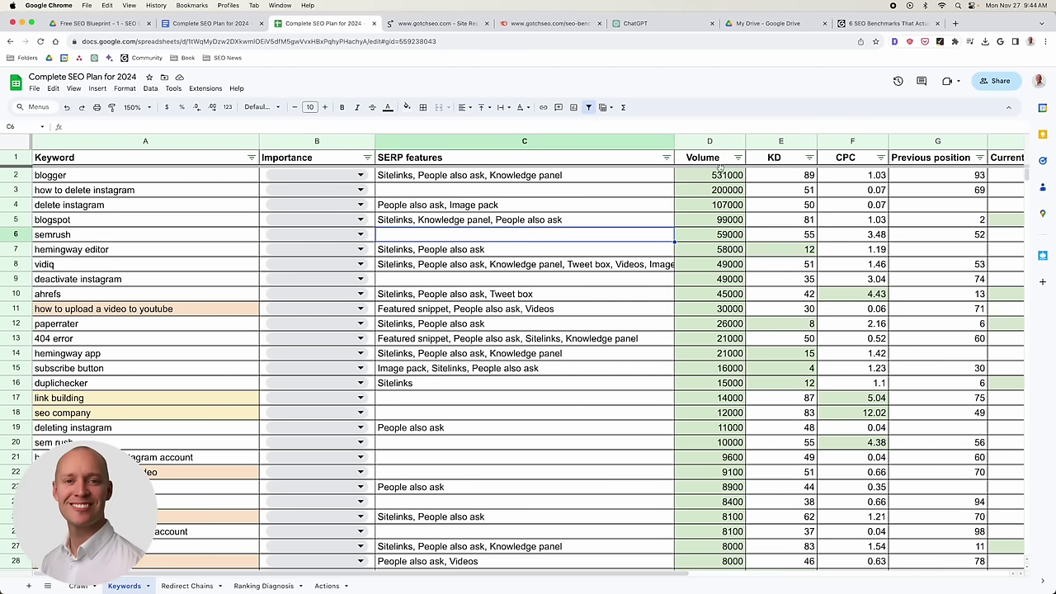
{"action": "left_click", "coordinate": [622, 218]}
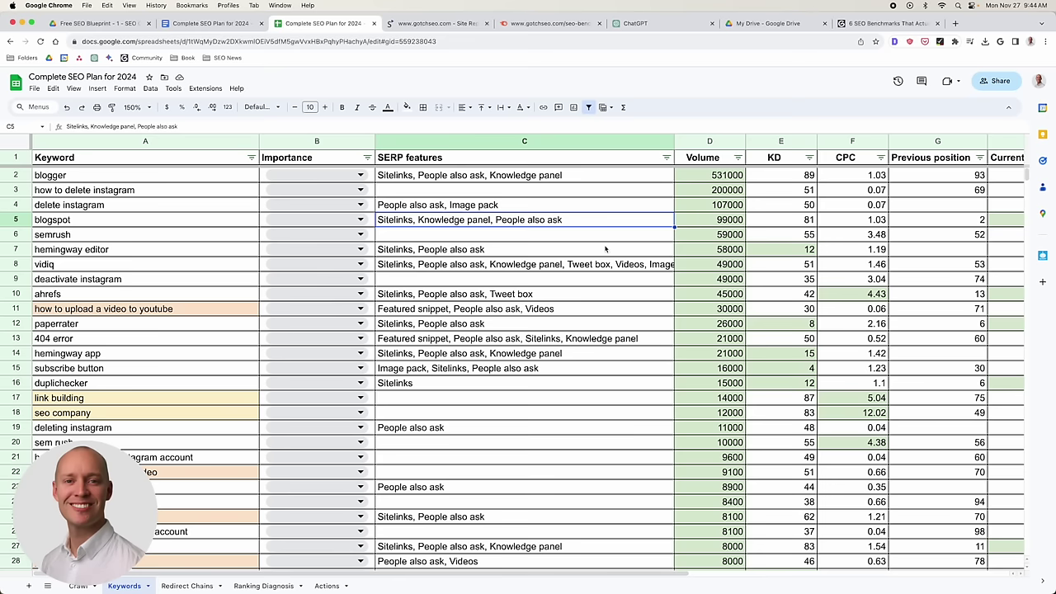
{"action": "left_click", "coordinate": [592, 247]}
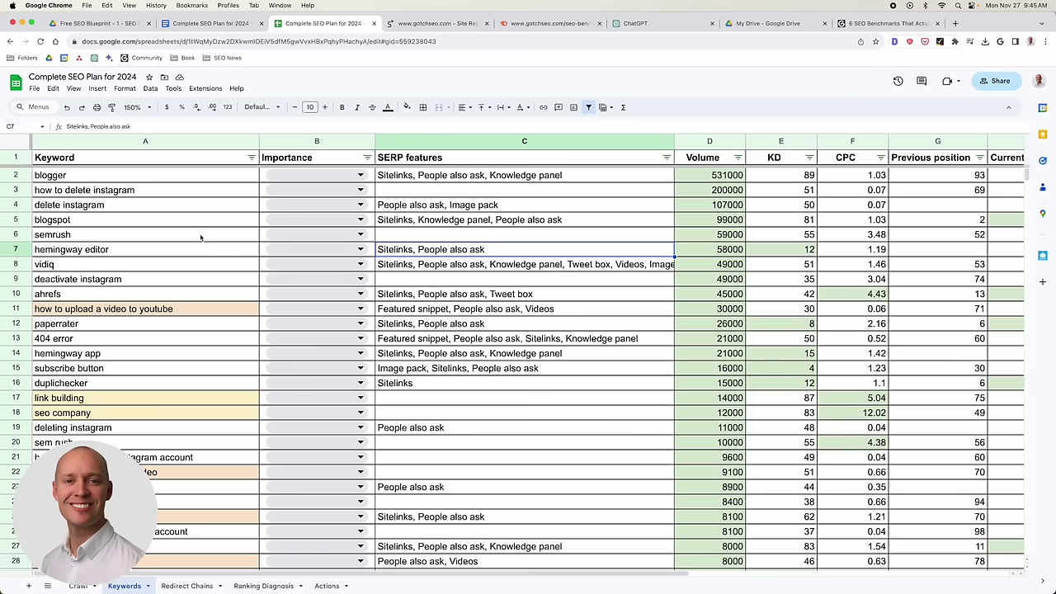
{"action": "left_click", "coordinate": [25, 158]}
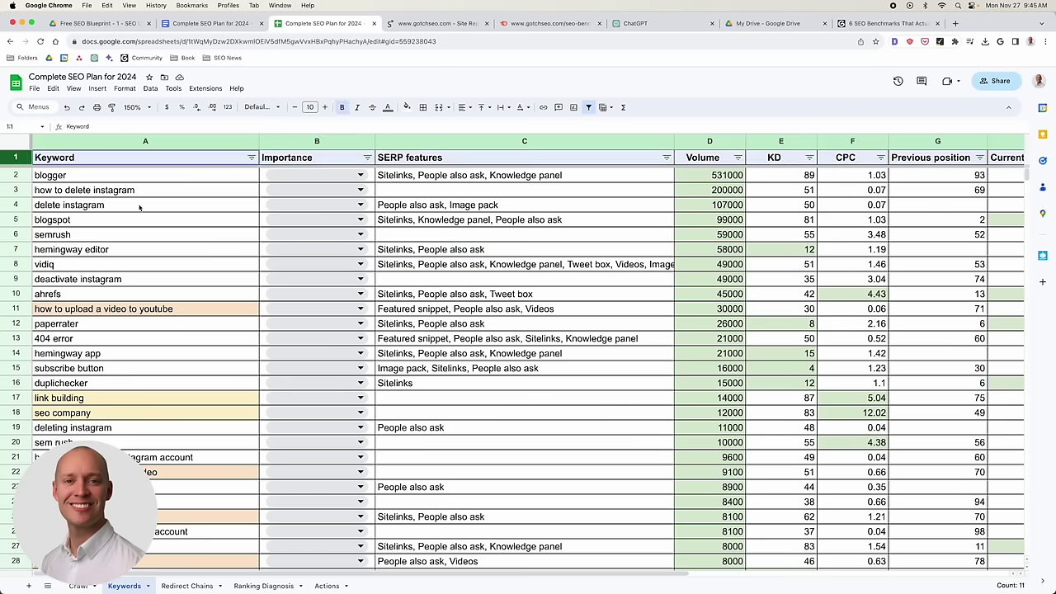
{"action": "left_click", "coordinate": [211, 220]}
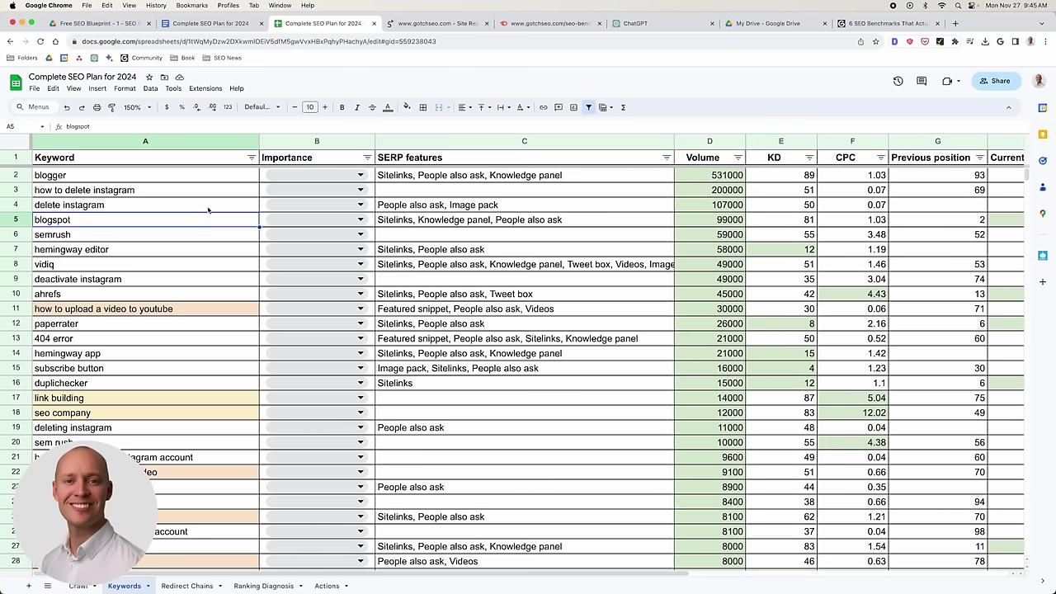
Open the conditional formatting rules for the whole Keyword column.
{"action": "left_click", "coordinate": [153, 140]}
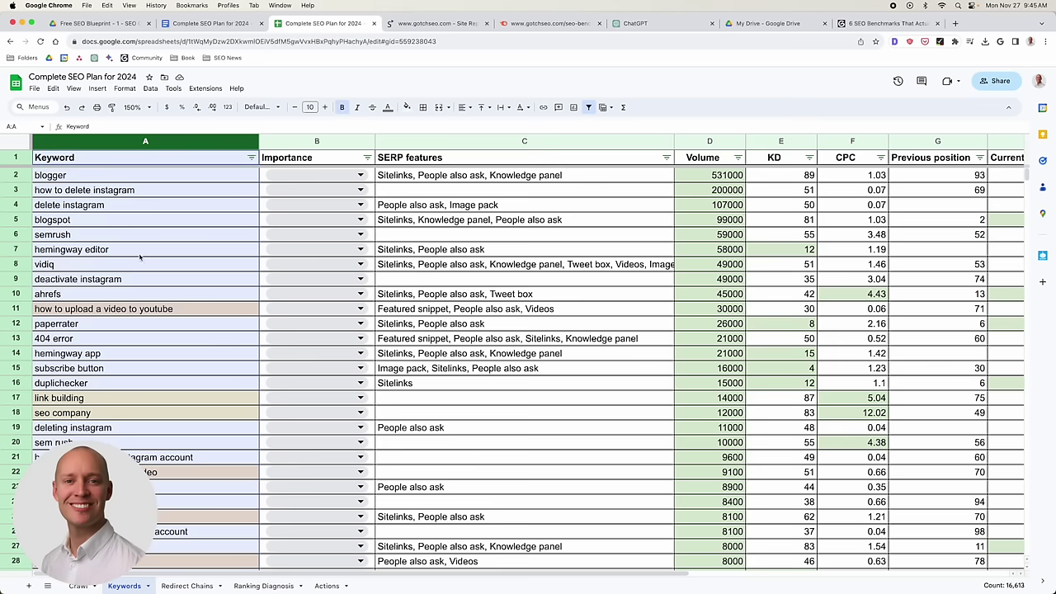
{"action": "left_click", "coordinate": [146, 89]}
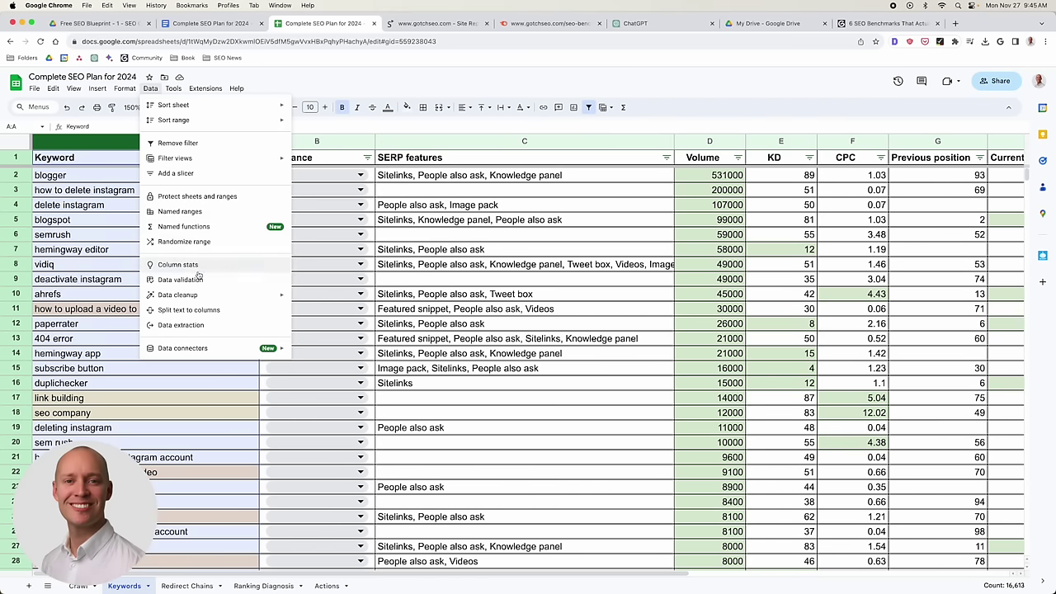
{"action": "left_click", "coordinate": [124, 88]}
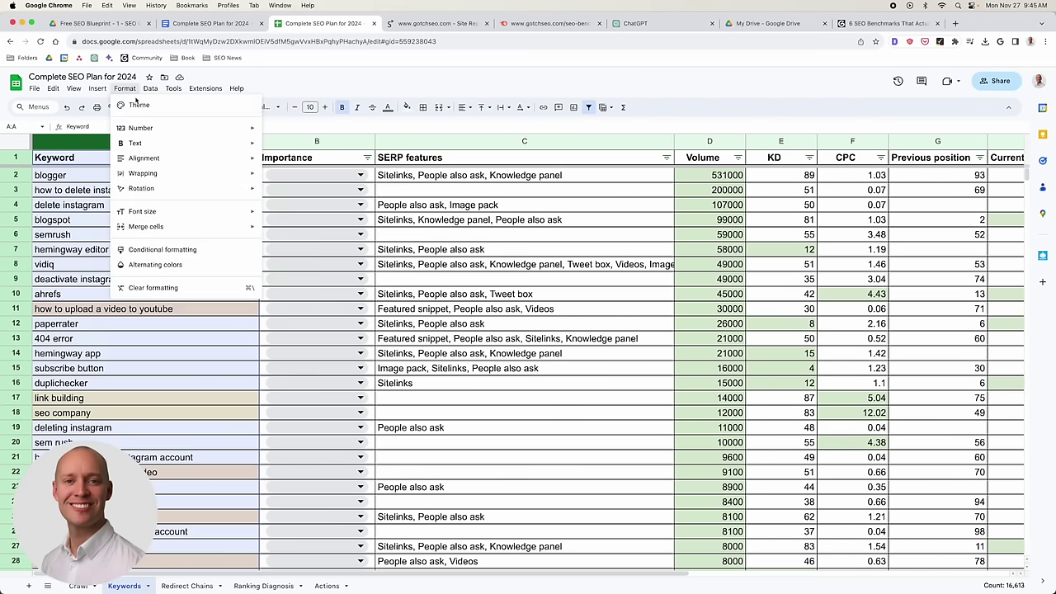
{"action": "left_click", "coordinate": [181, 251]}
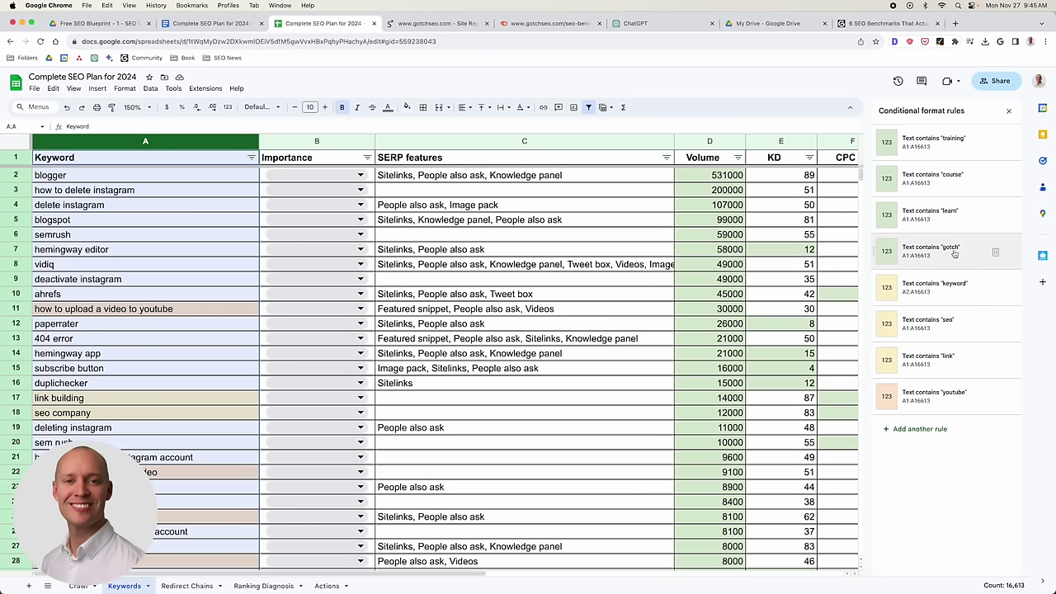
Add a conditional formatting rule that fills keywords containing the text "book" with light green 3.
{"action": "left_click", "coordinate": [919, 429]}
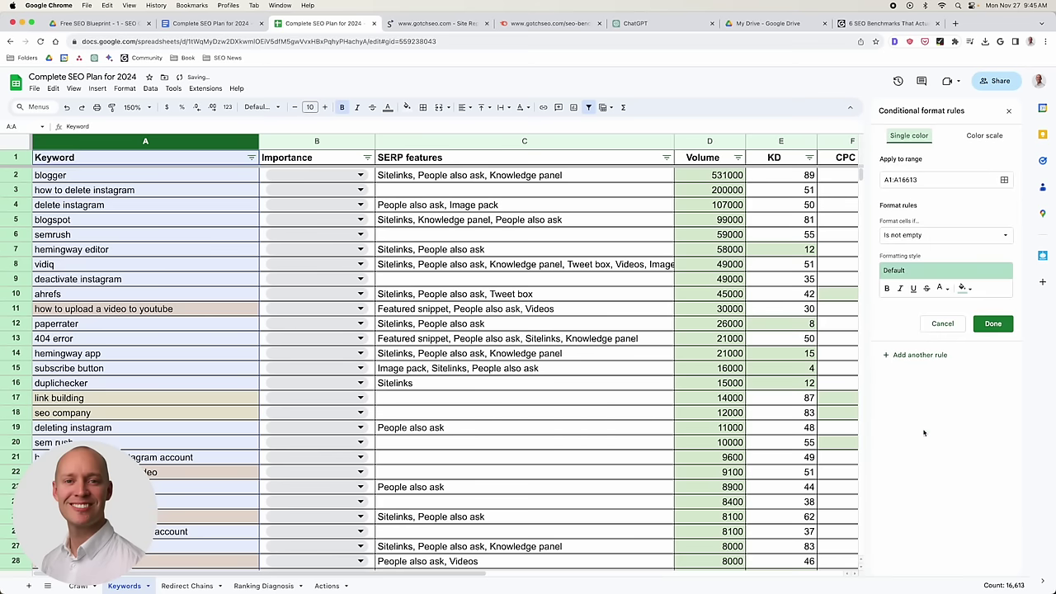
{"action": "left_click", "coordinate": [931, 236]}
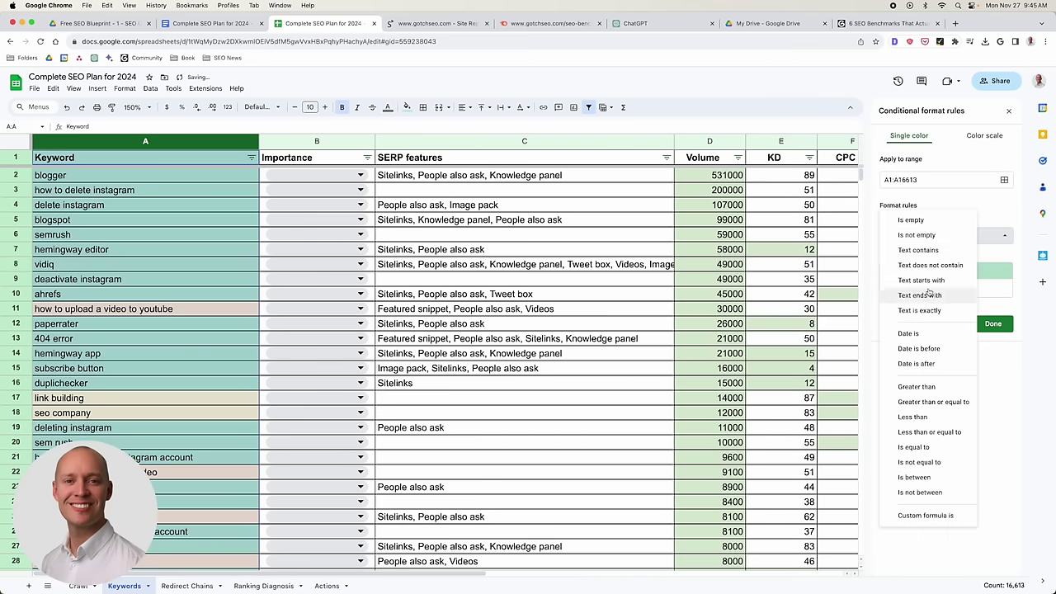
{"action": "left_click", "coordinate": [930, 256]}
{"action": "left_click", "coordinate": [963, 312]}
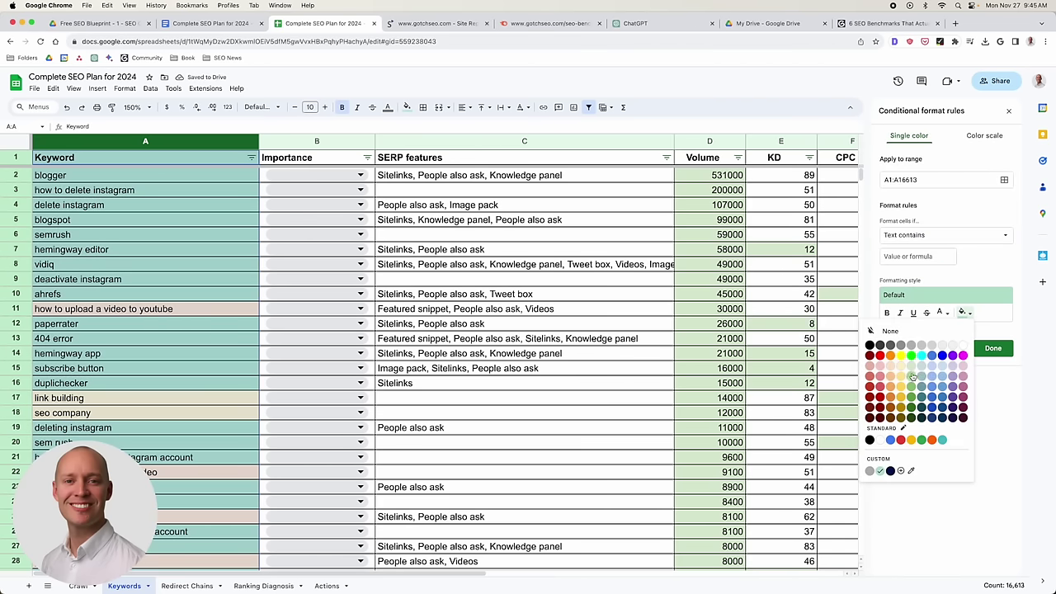
{"action": "left_click", "coordinate": [912, 373]}
{"action": "left_click", "coordinate": [906, 254]}
{"action": "type", "text": "book"}
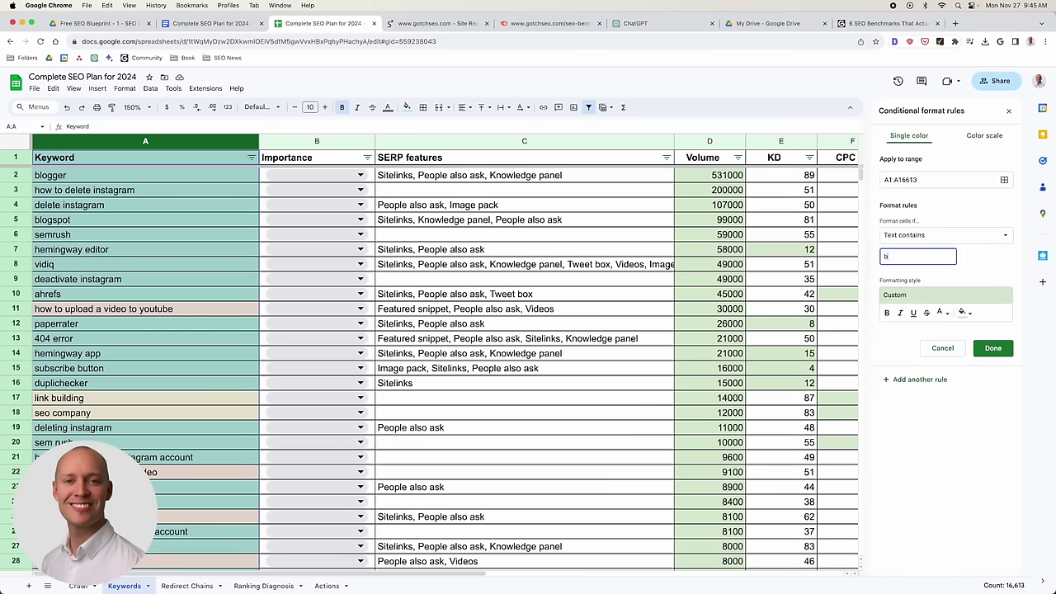
{"action": "left_click", "coordinate": [992, 347]}
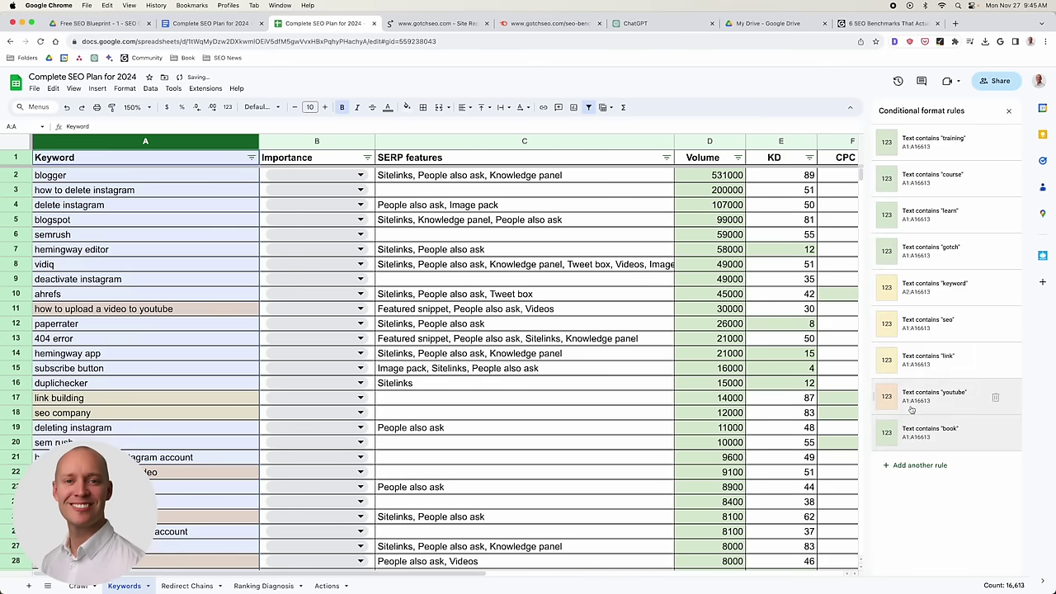
Move the "book" rule to directly above the "gotch" rule and close the conditional formatting rules.
{"action": "left_click_drag", "start_coordinate": [872, 432], "coordinate": [877, 248]}
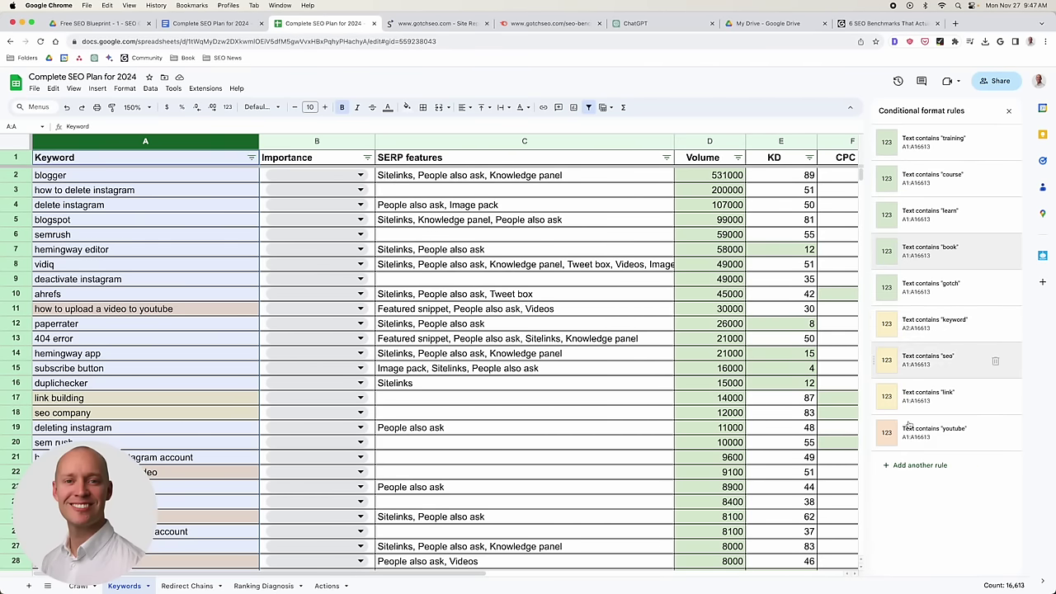
{"action": "scroll", "coordinate": [180, 339], "scroll_direction": "down", "scroll_amount": 2}
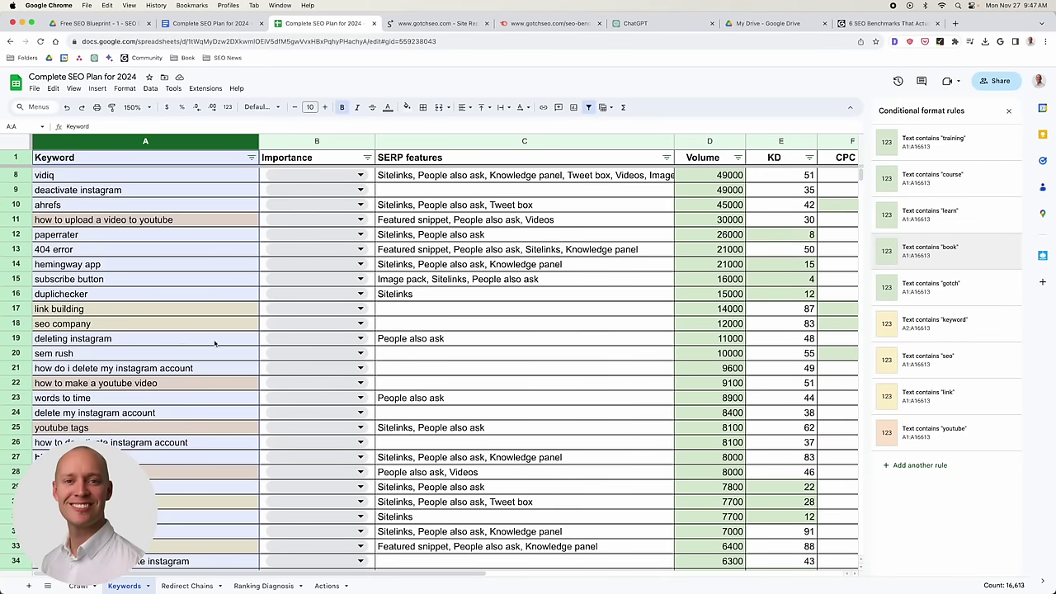
{"action": "scroll", "coordinate": [216, 343], "scroll_direction": "up", "scroll_amount": 2}
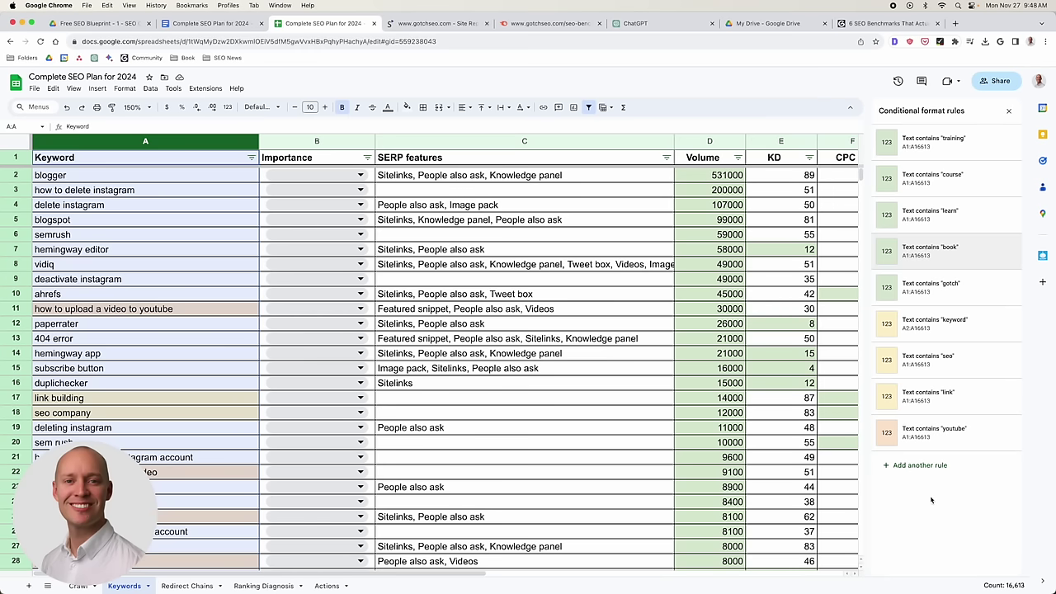
{"action": "left_click", "coordinate": [1011, 111]}
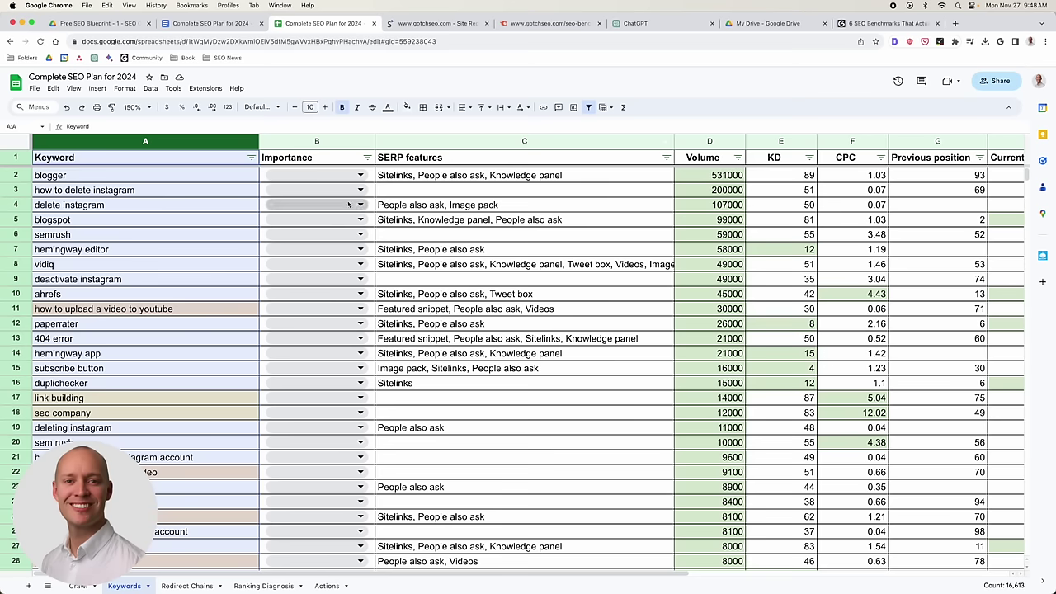
Filter the Keyword column by fill colour to show only the light green 3 keywords.
{"action": "left_click", "coordinate": [239, 158]}
{"action": "left_click", "coordinate": [251, 157]}
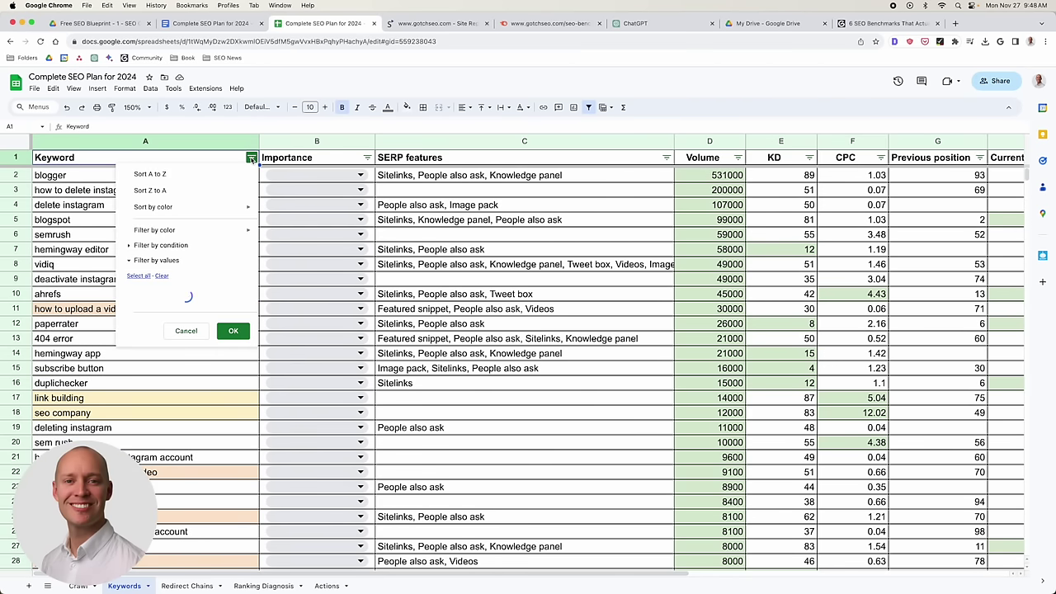
{"action": "mouse_move", "coordinate": [232, 237]}
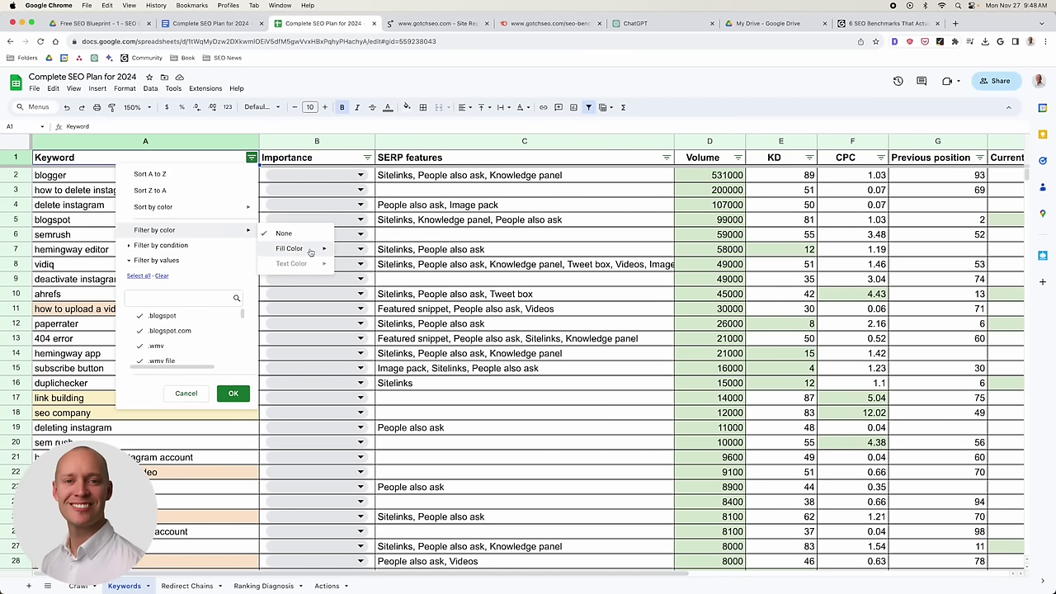
{"action": "mouse_move", "coordinate": [305, 249]}
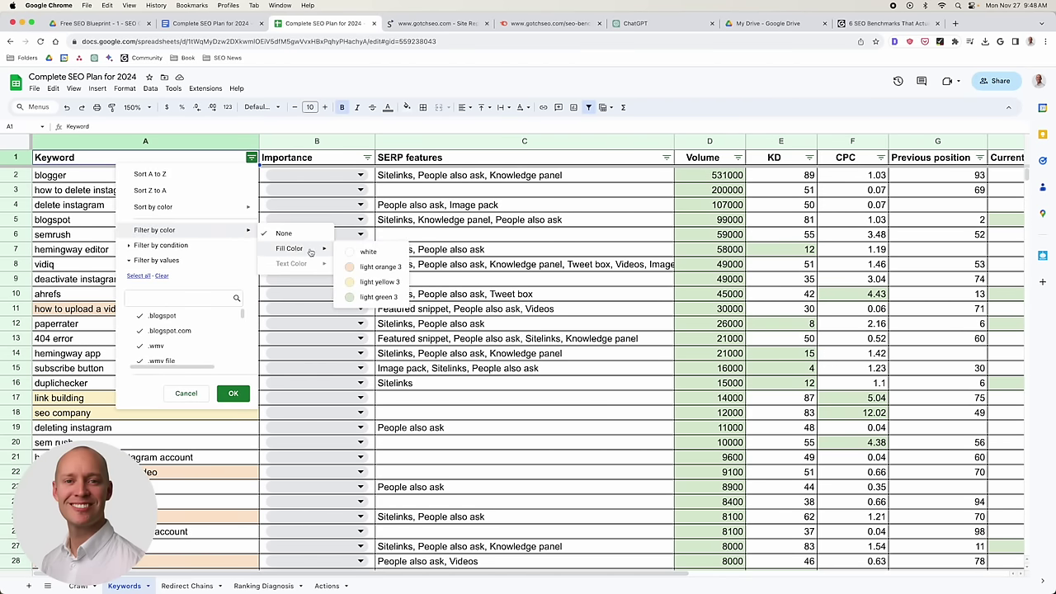
{"action": "left_click", "coordinate": [379, 297]}
{"action": "left_click", "coordinate": [551, 264]}
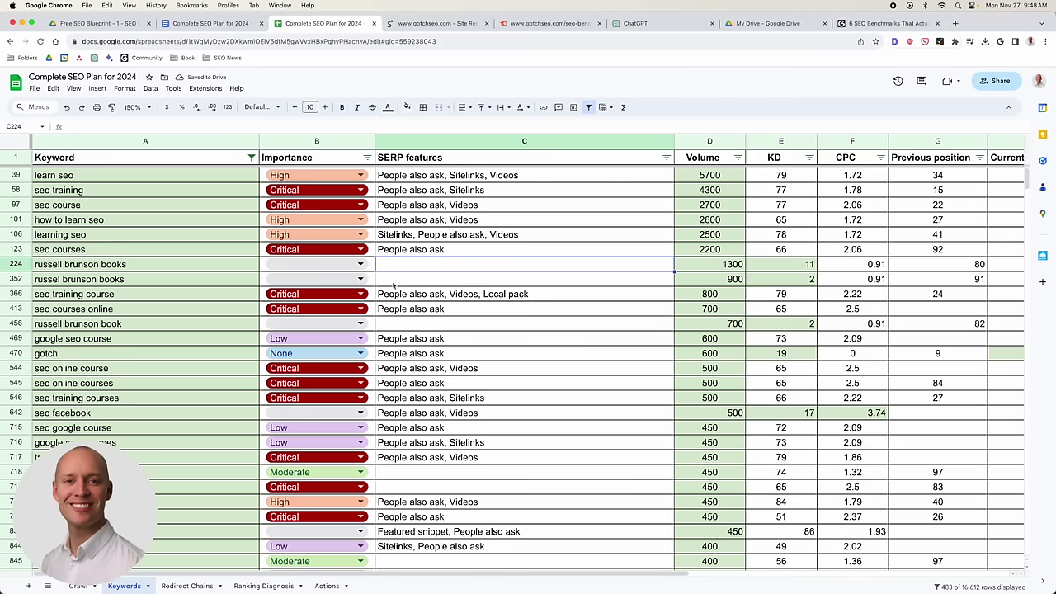
Centre-align the contents of the columns from Volume through Position change.
{"action": "left_click_drag", "start_coordinate": [709, 141], "coordinate": [1023, 141]}
{"action": "left_click_drag", "start_coordinate": [558, 198], "coordinate": [470, 201]}
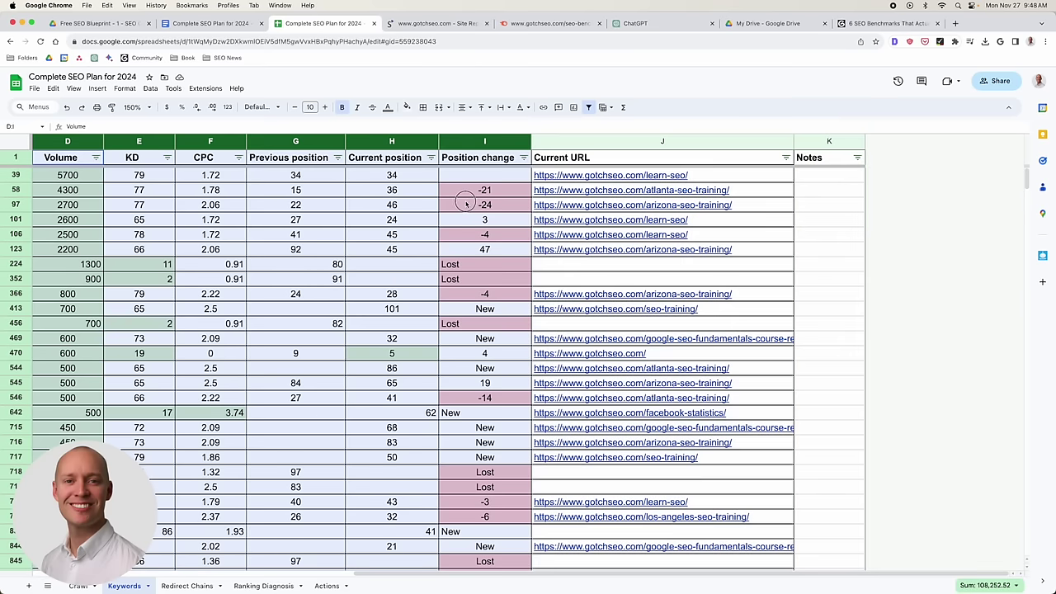
{"action": "left_click", "coordinate": [465, 107]}
{"action": "left_click", "coordinate": [482, 125]}
{"action": "scroll", "coordinate": [481, 206], "scroll_direction": "left", "scroll_amount": 10}
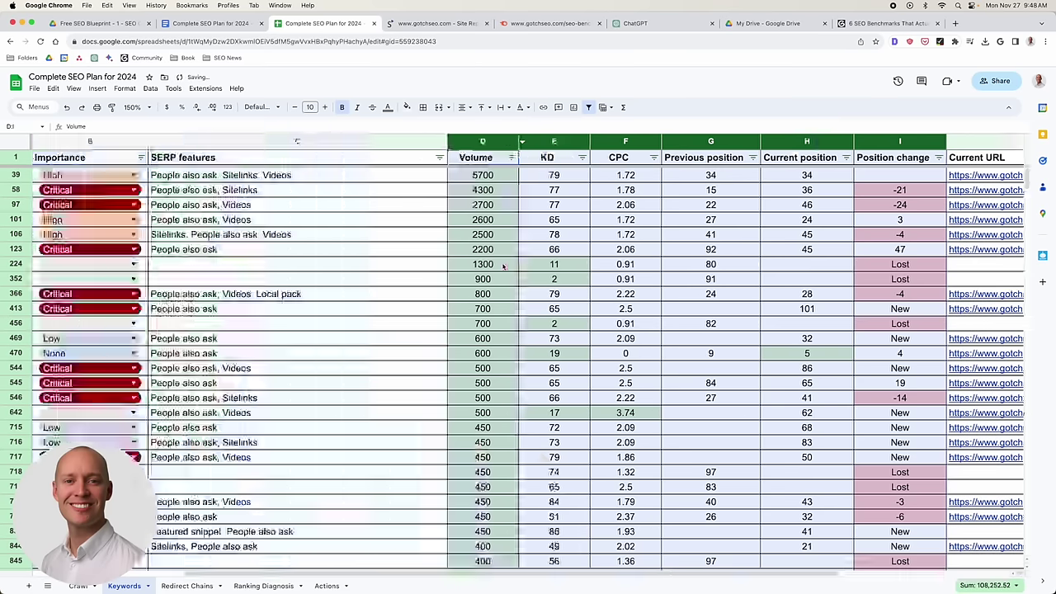
{"action": "left_click", "coordinate": [503, 250]}
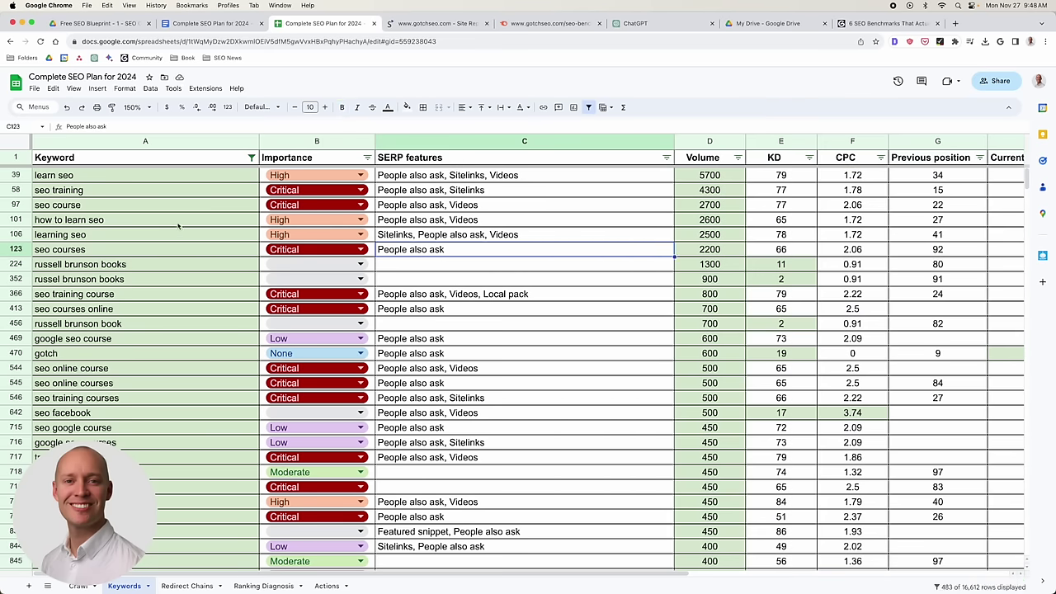
Leave the seo training keyword's importance as Critical and sort the filtered keyword list by Importance from A to Z.
{"action": "left_click", "coordinate": [103, 193]}
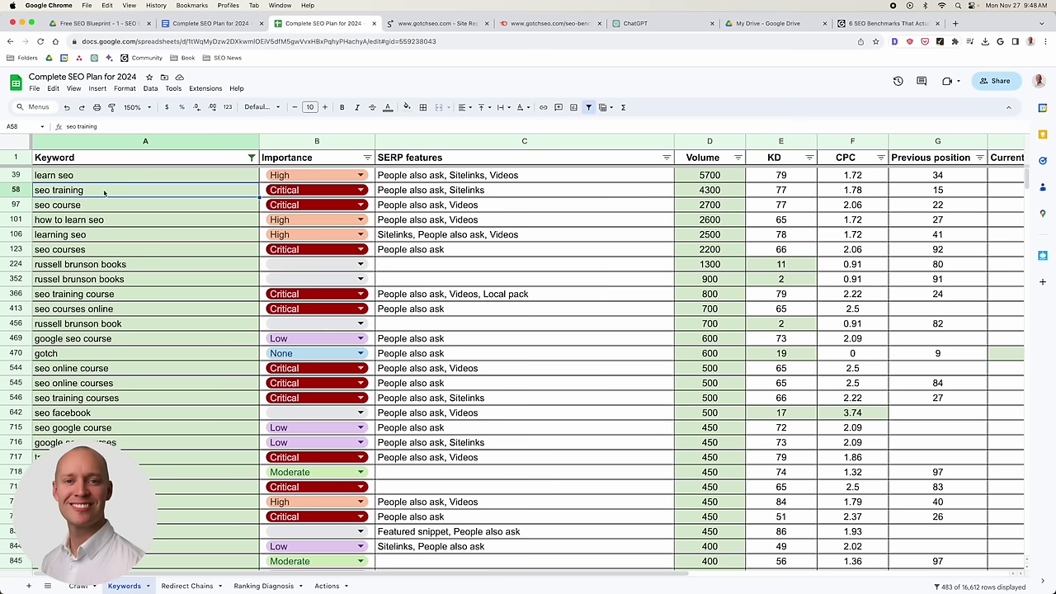
{"action": "left_click", "coordinate": [305, 195]}
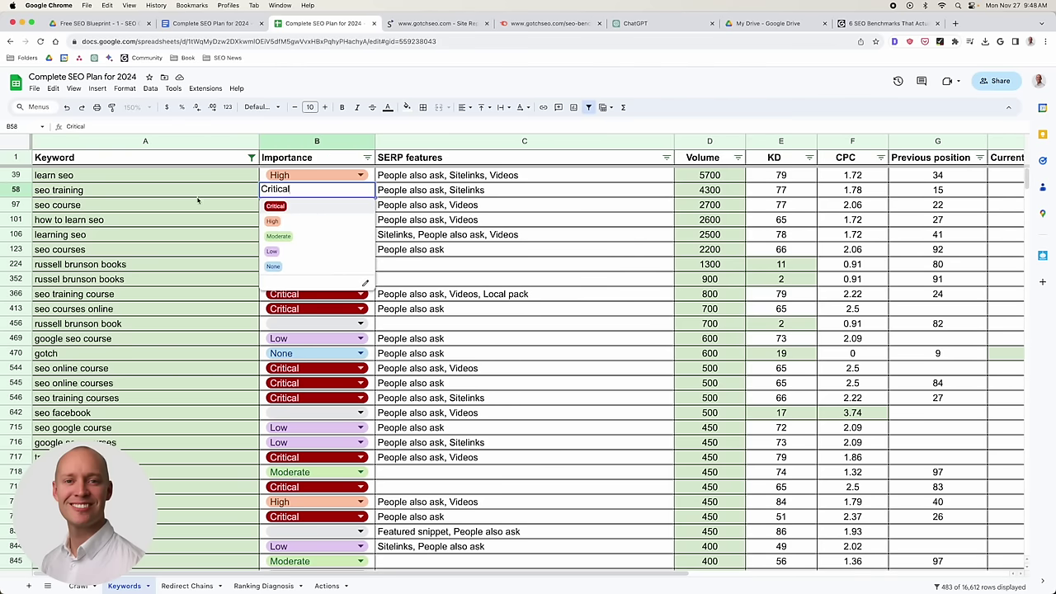
{"action": "key", "text": "shift+Tab"}
{"action": "left_click", "coordinate": [367, 158]}
{"action": "left_click", "coordinate": [346, 393]}
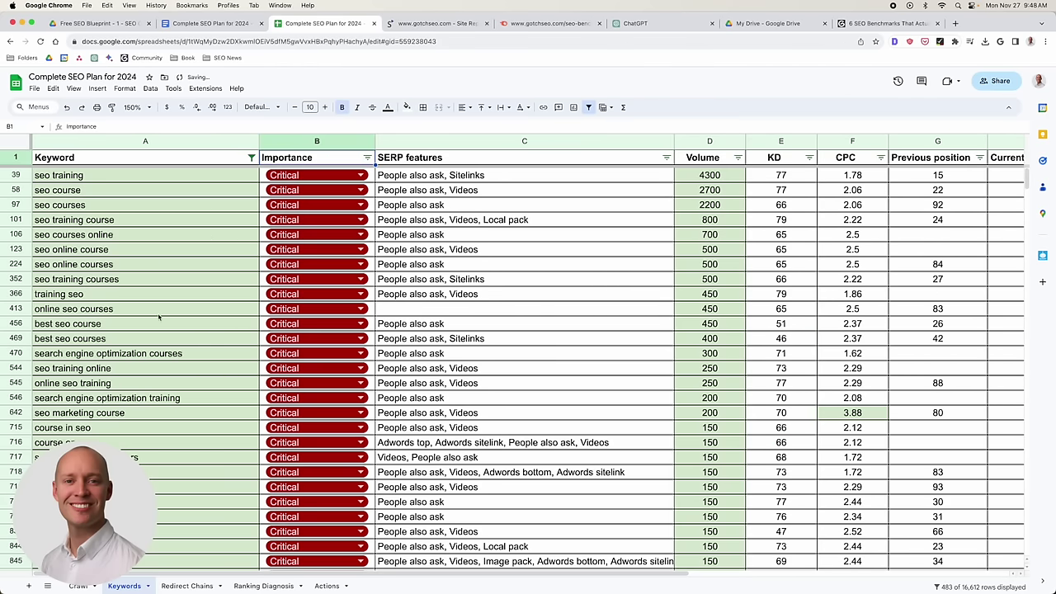
Examine the keywords rated Critical, including the branded personal-name keyword, along with their SERP features, volume, difficulty and positions.
{"action": "scroll", "coordinate": [159, 317], "scroll_direction": "down", "scroll_amount": 1}
{"action": "scroll", "coordinate": [159, 318], "scroll_direction": "down", "scroll_amount": 5}
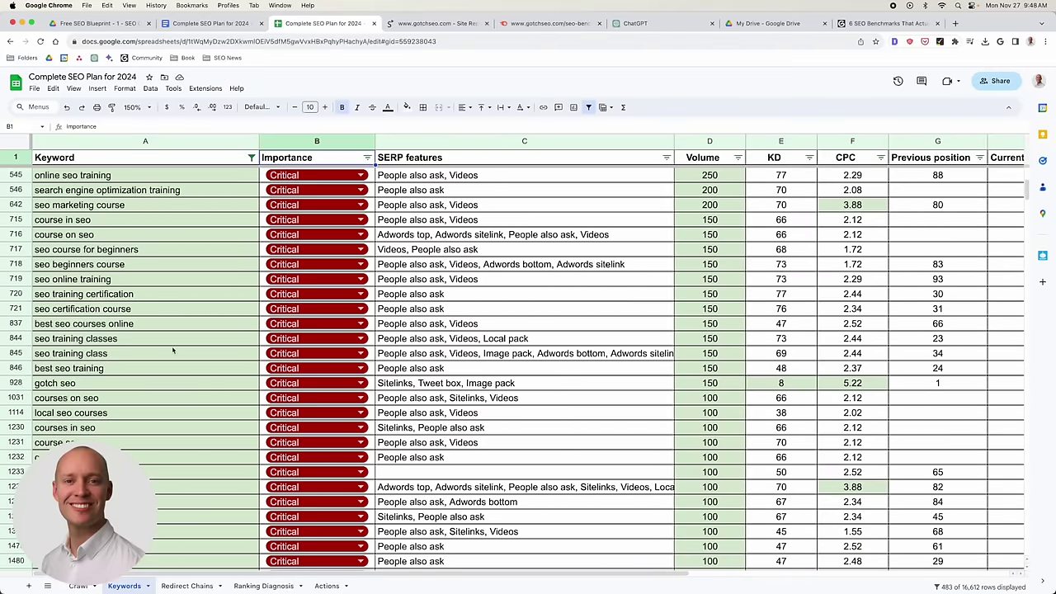
{"action": "scroll", "coordinate": [172, 350], "scroll_direction": "down", "scroll_amount": 3}
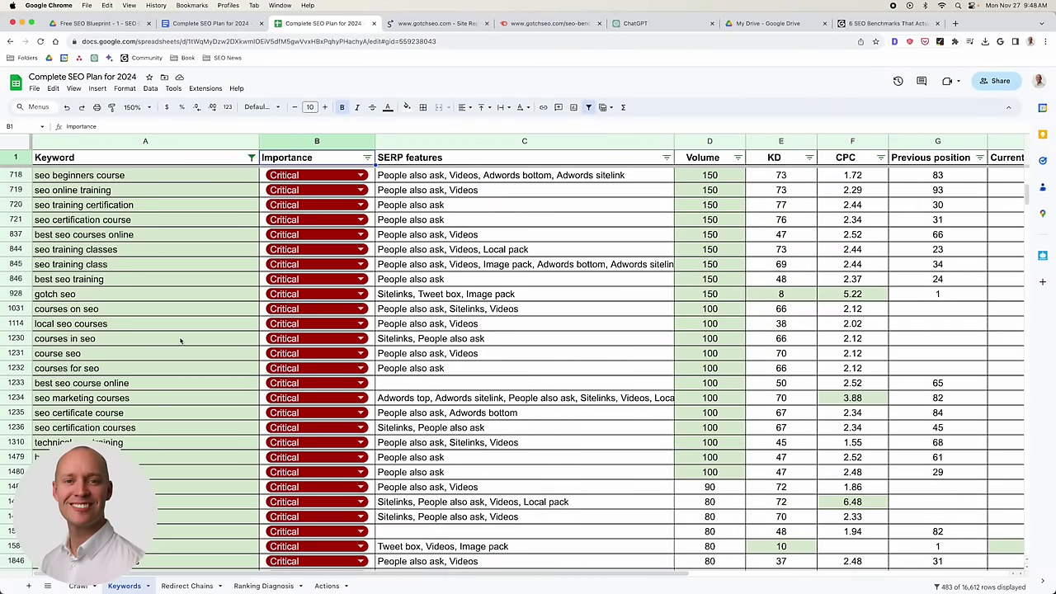
{"action": "scroll", "coordinate": [181, 341], "scroll_direction": "down", "scroll_amount": 4}
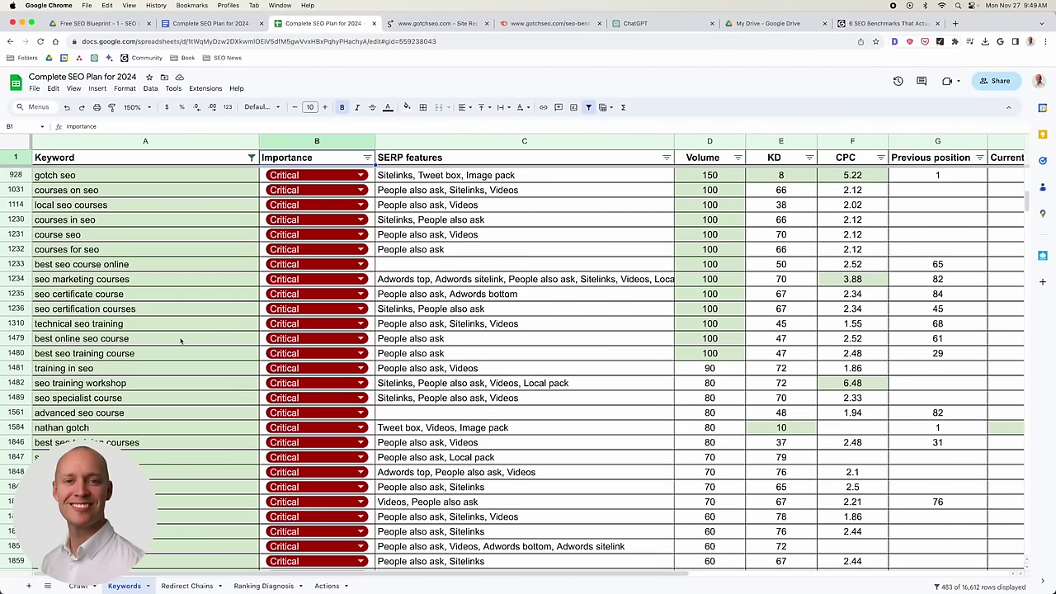
{"action": "scroll", "coordinate": [181, 341], "scroll_direction": "down", "scroll_amount": 2}
{"action": "left_click", "coordinate": [72, 371]}
{"action": "key", "text": "shift+space"}
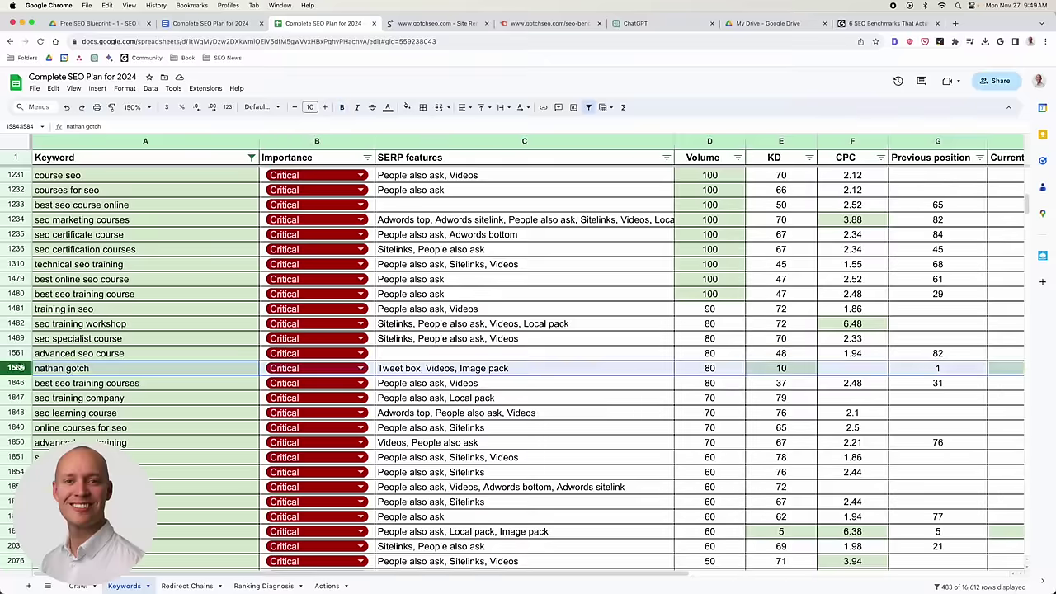
{"action": "left_click", "coordinate": [157, 371]}
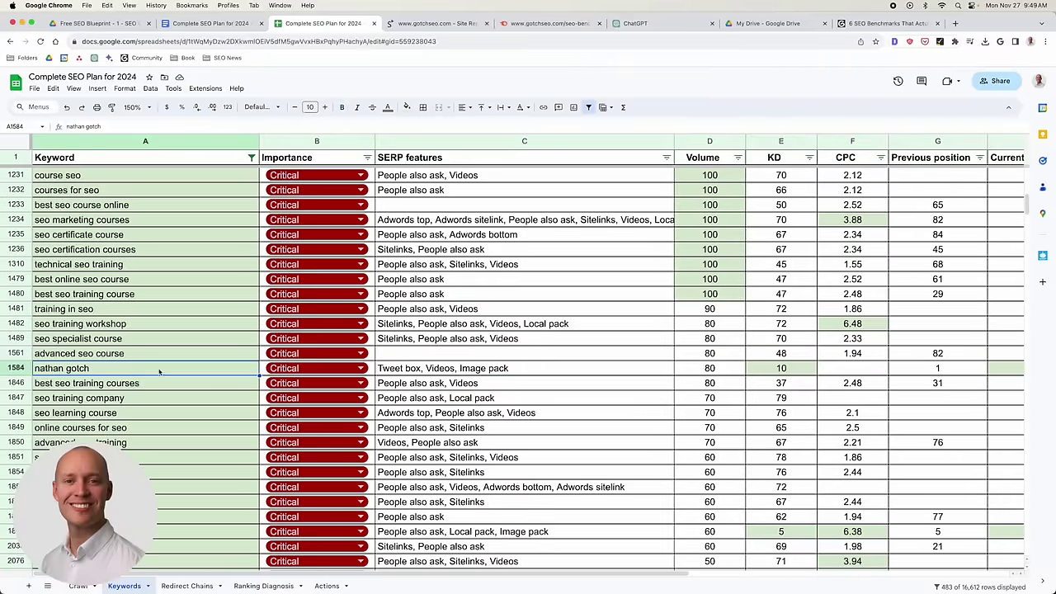
{"action": "scroll", "coordinate": [165, 369], "scroll_direction": "right", "scroll_amount": 5}
{"action": "scroll", "coordinate": [173, 367], "scroll_direction": "left", "scroll_amount": 5}
{"action": "scroll", "coordinate": [178, 366], "scroll_direction": "down", "scroll_amount": 8}
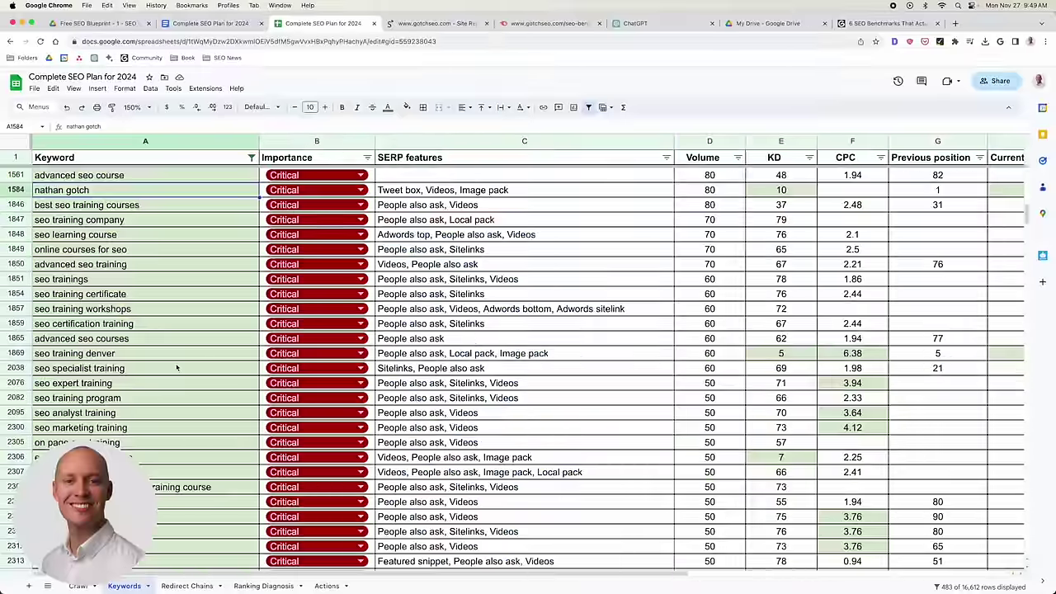
{"action": "scroll", "coordinate": [181, 363], "scroll_direction": "down", "scroll_amount": 7}
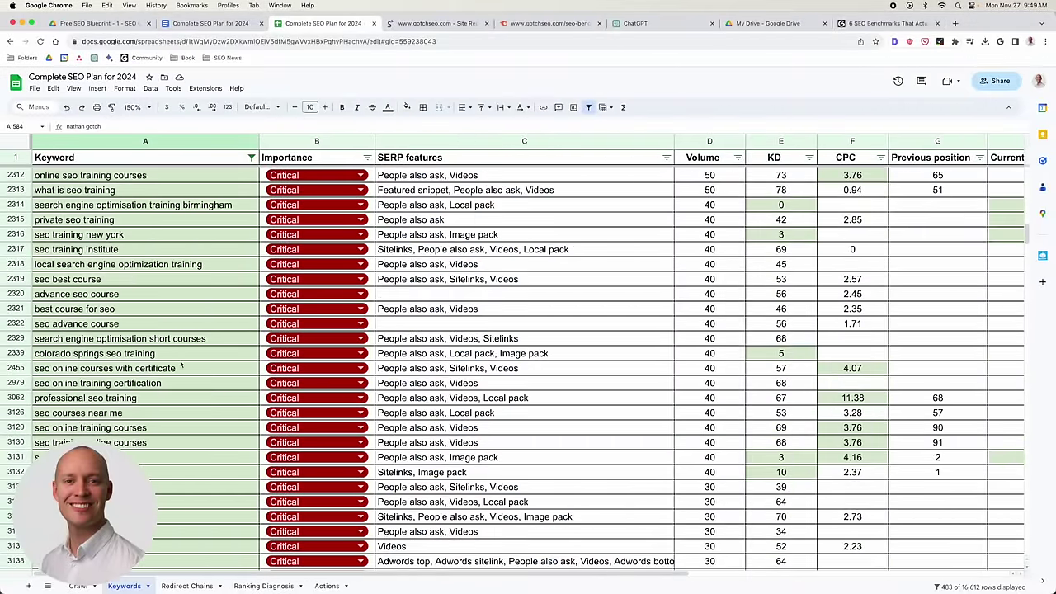
Filter the Importance column to show only keywords rated High.
{"action": "left_click", "coordinate": [367, 157]}
{"action": "left_click", "coordinate": [278, 275]}
{"action": "scroll", "coordinate": [297, 338], "scroll_direction": "down", "scroll_amount": 1}
{"action": "left_click", "coordinate": [270, 335]}
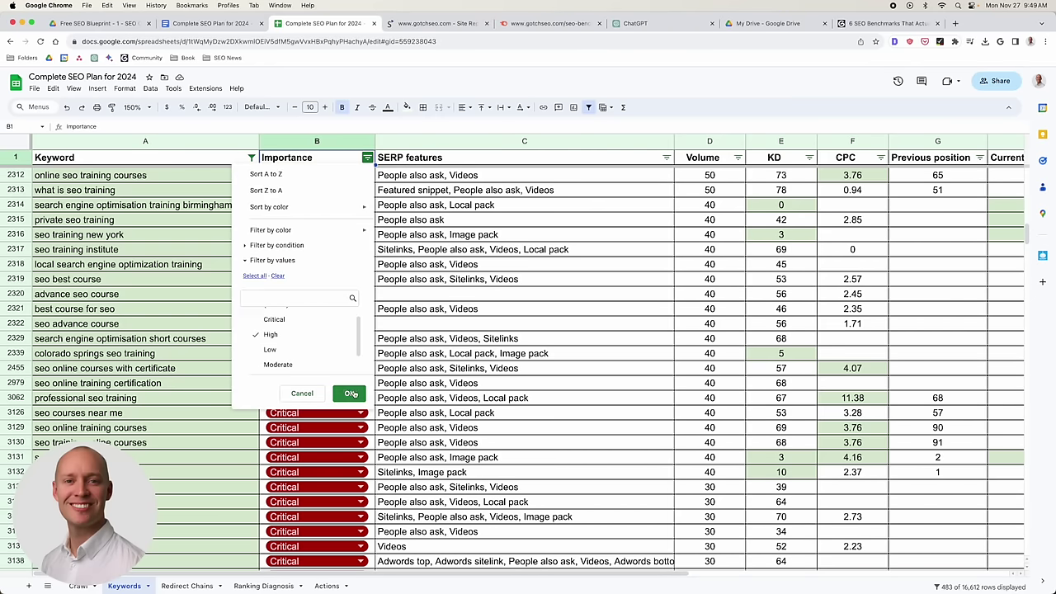
{"action": "left_click", "coordinate": [350, 393]}
{"action": "left_click", "coordinate": [205, 250]}
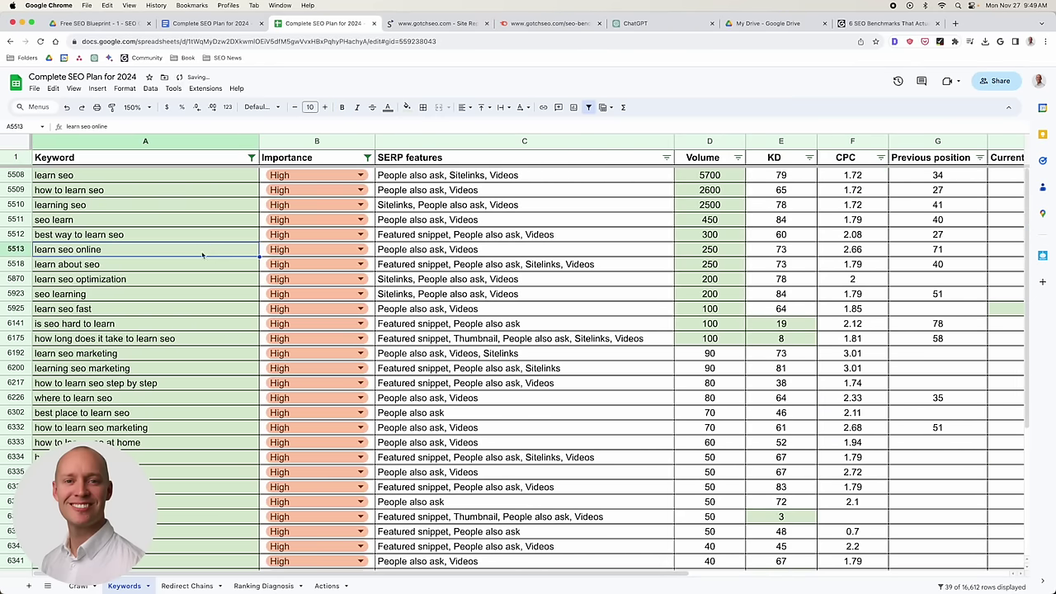
Review the keywords rated High, such as learning seo and learn seo optimization, along with their volumes and positions.
{"action": "left_click", "coordinate": [186, 206]}
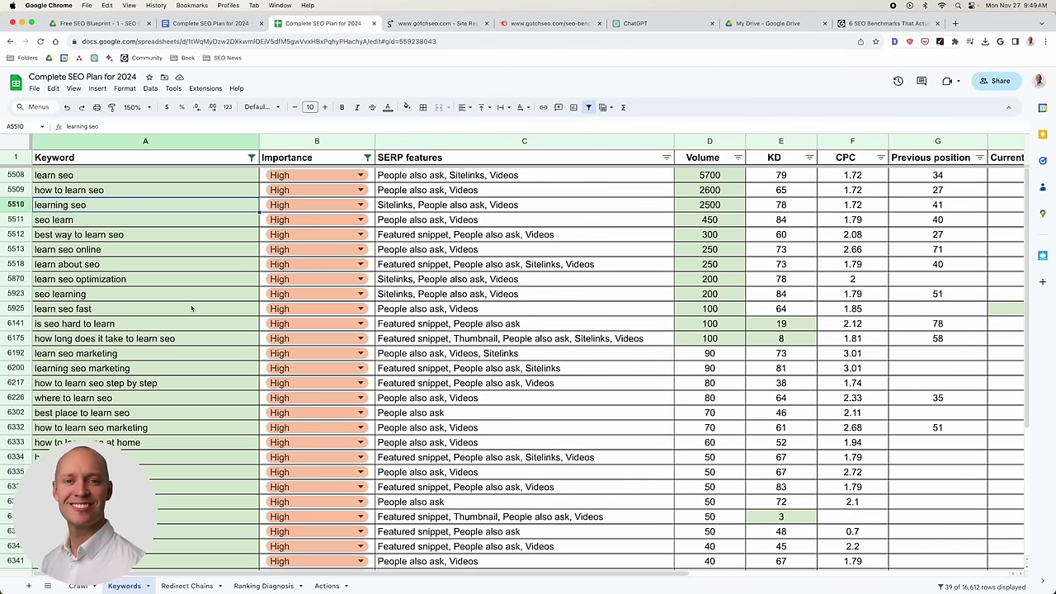
{"action": "scroll", "coordinate": [192, 308], "scroll_direction": "down", "scroll_amount": 3}
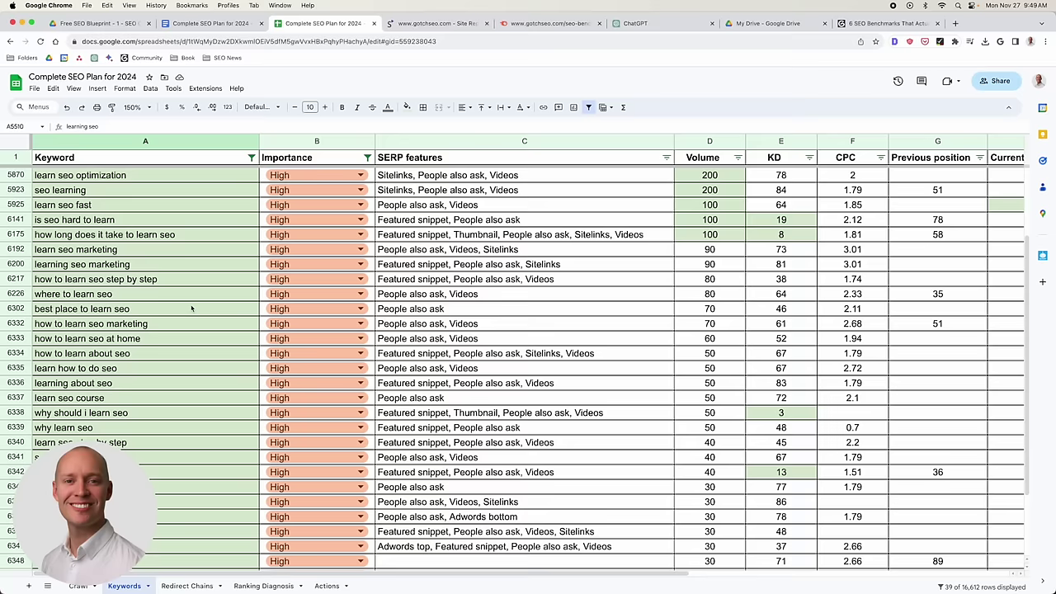
{"action": "scroll", "coordinate": [191, 308], "scroll_direction": "down", "scroll_amount": 3}
{"action": "scroll", "coordinate": [190, 410], "scroll_direction": "up", "scroll_amount": 6}
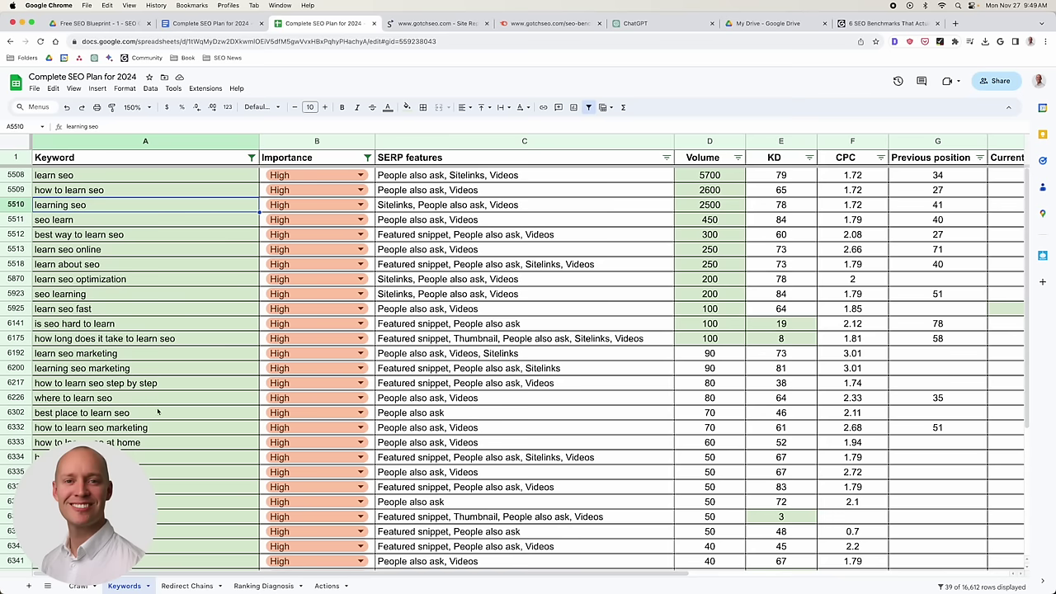
{"action": "left_click", "coordinate": [186, 279]}
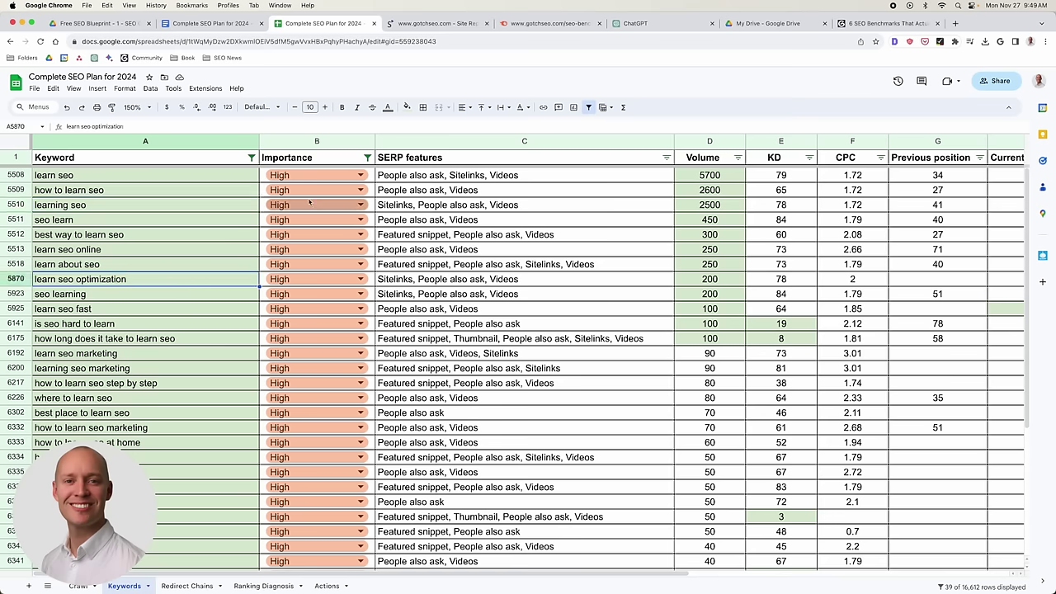
Change the Importance column filter to show only keywords rated Moderate.
{"action": "left_click", "coordinate": [367, 157]}
{"action": "left_click", "coordinate": [278, 275]}
{"action": "scroll", "coordinate": [293, 343], "scroll_direction": "down", "scroll_amount": 1}
{"action": "scroll", "coordinate": [299, 345], "scroll_direction": "down", "scroll_amount": 1}
{"action": "left_click", "coordinate": [309, 347]}
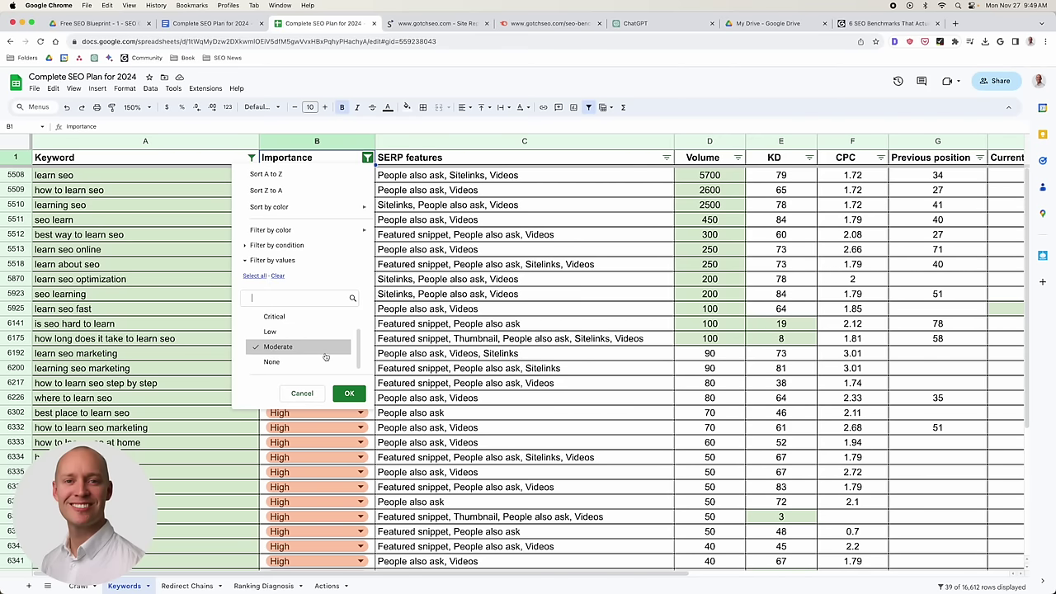
{"action": "left_click", "coordinate": [351, 394]}
Examine the keywords rated Moderate, focusing on the word free in how to learn seo for free.
{"action": "left_click", "coordinate": [202, 261]}
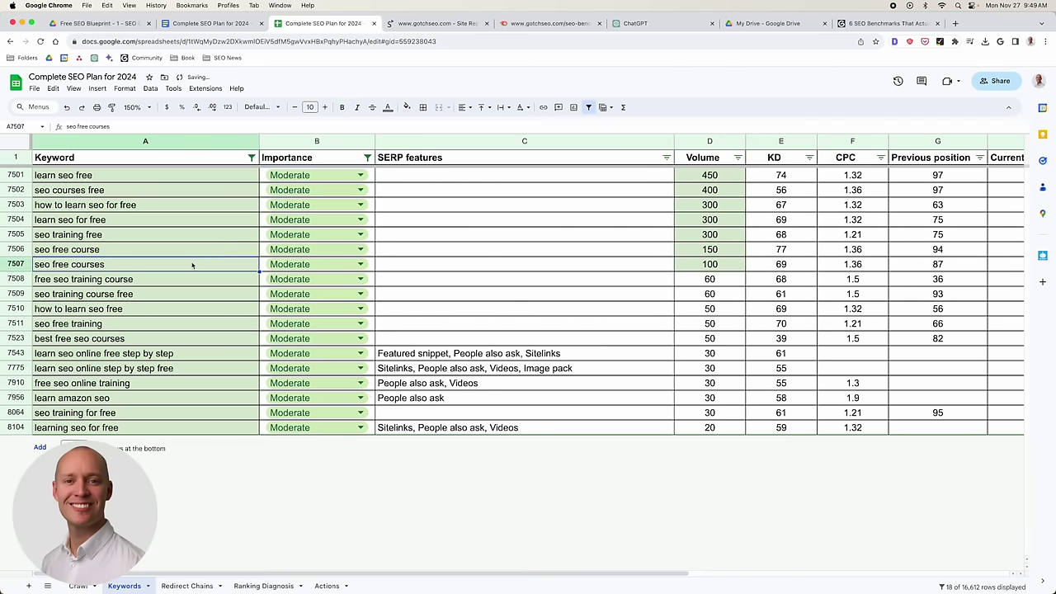
{"action": "left_click", "coordinate": [193, 178]}
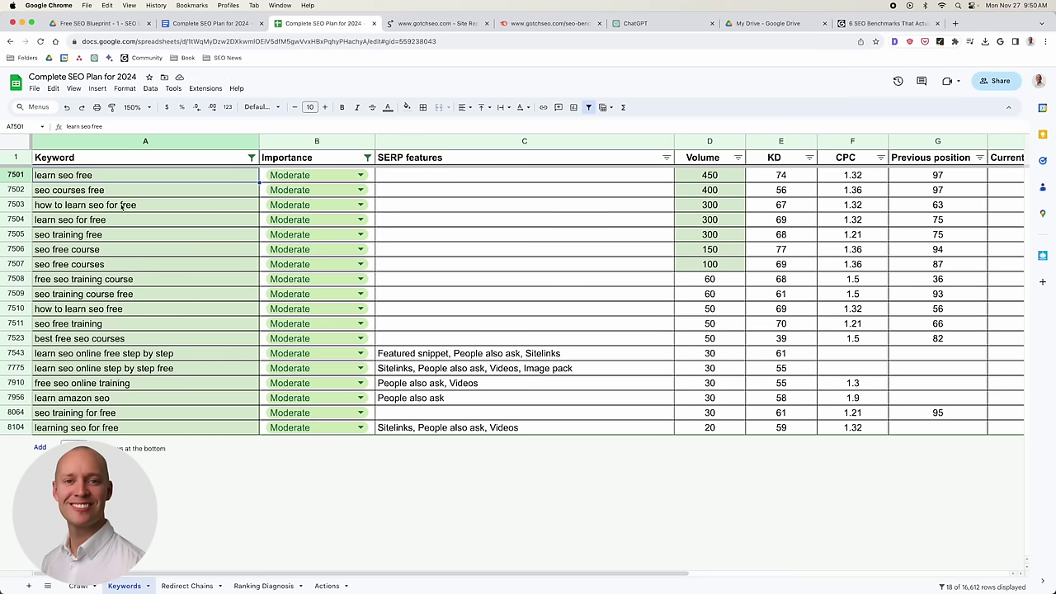
{"action": "left_click", "coordinate": [122, 207]}
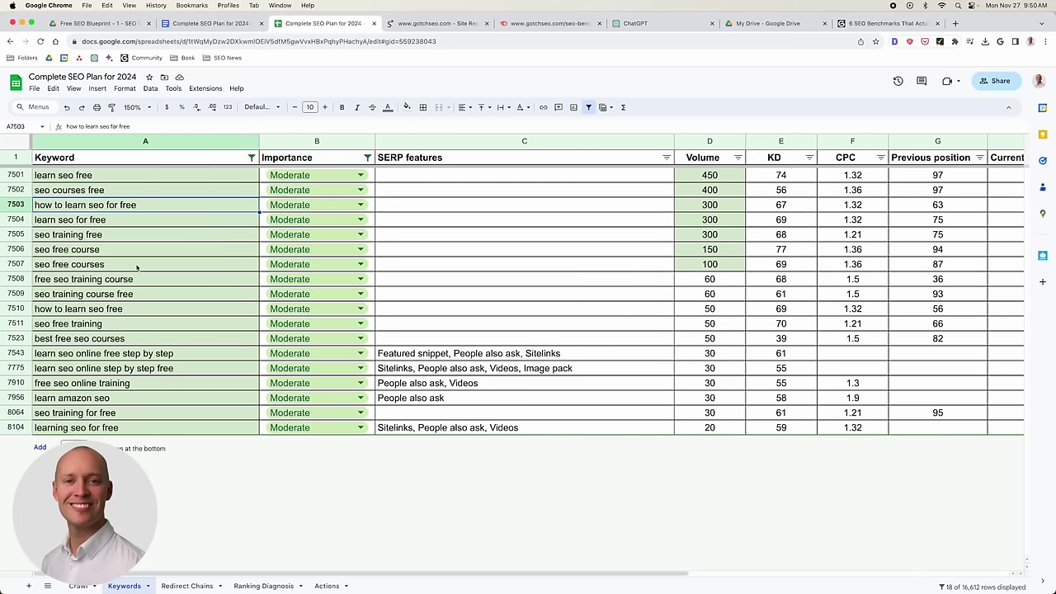
{"action": "double_click", "coordinate": [136, 207]}
{"action": "double_click", "coordinate": [131, 205]}
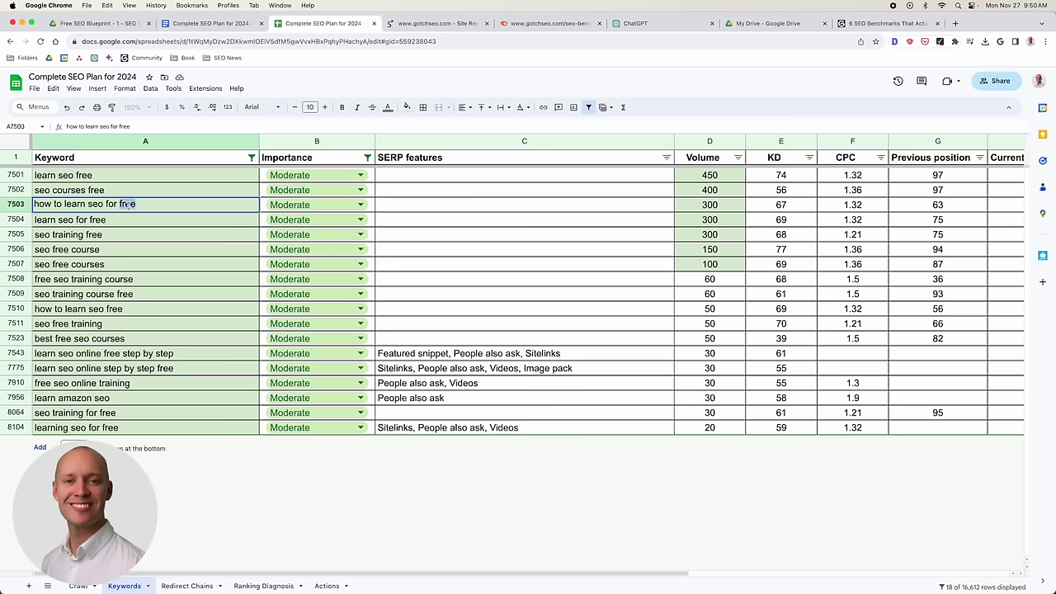
{"action": "left_click", "coordinate": [177, 240]}
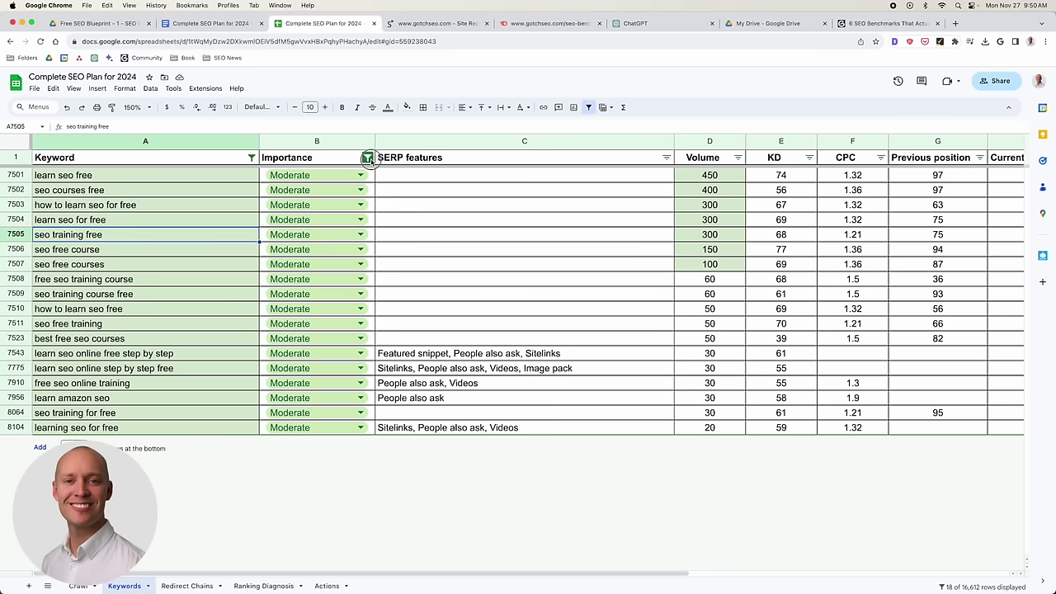
Change the Importance column filter to show only keywords rated Low.
{"action": "left_click", "coordinate": [367, 157]}
{"action": "left_click", "coordinate": [277, 275]}
{"action": "scroll", "coordinate": [305, 341], "scroll_direction": "down", "scroll_amount": 2}
{"action": "left_click", "coordinate": [294, 347]}
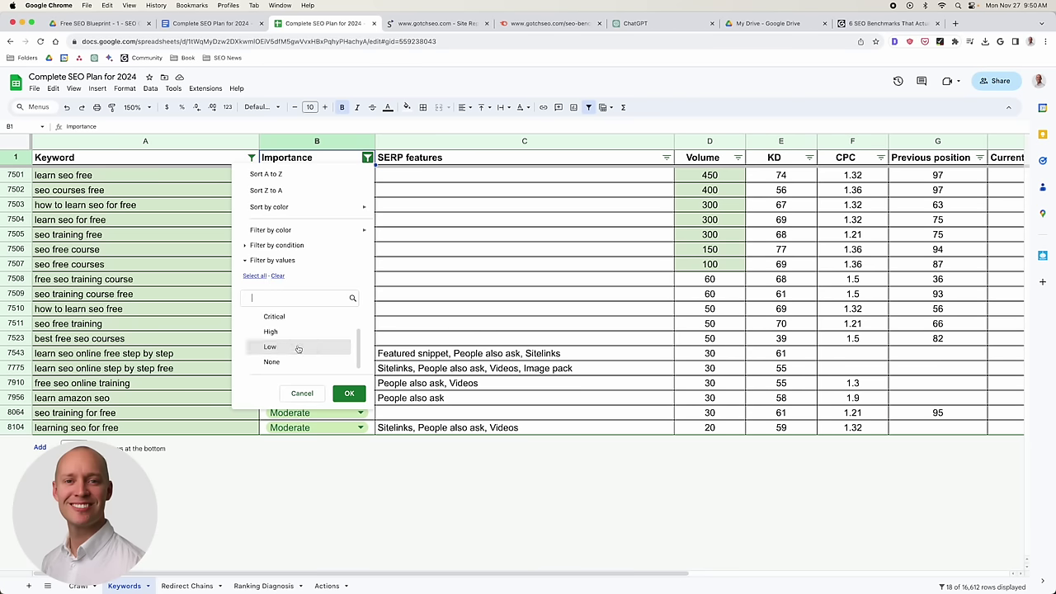
{"action": "left_click", "coordinate": [349, 392]}
{"action": "scroll", "coordinate": [170, 284], "scroll_direction": "up", "scroll_amount": 4}
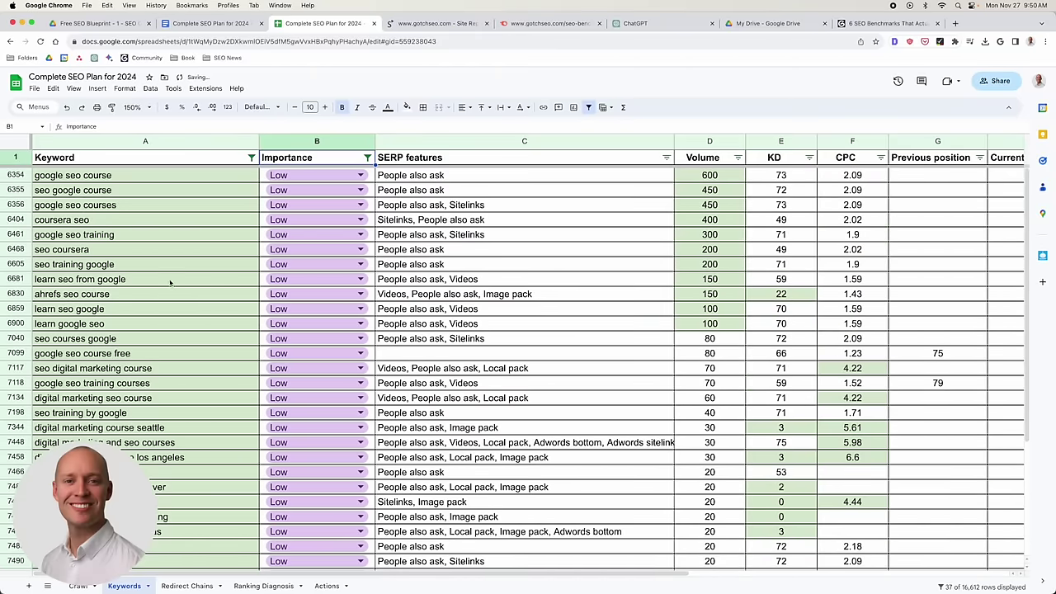
Select the ahrefs seo course keyword and enlarge the sheet view to 200%.
{"action": "left_click", "coordinate": [151, 296]}
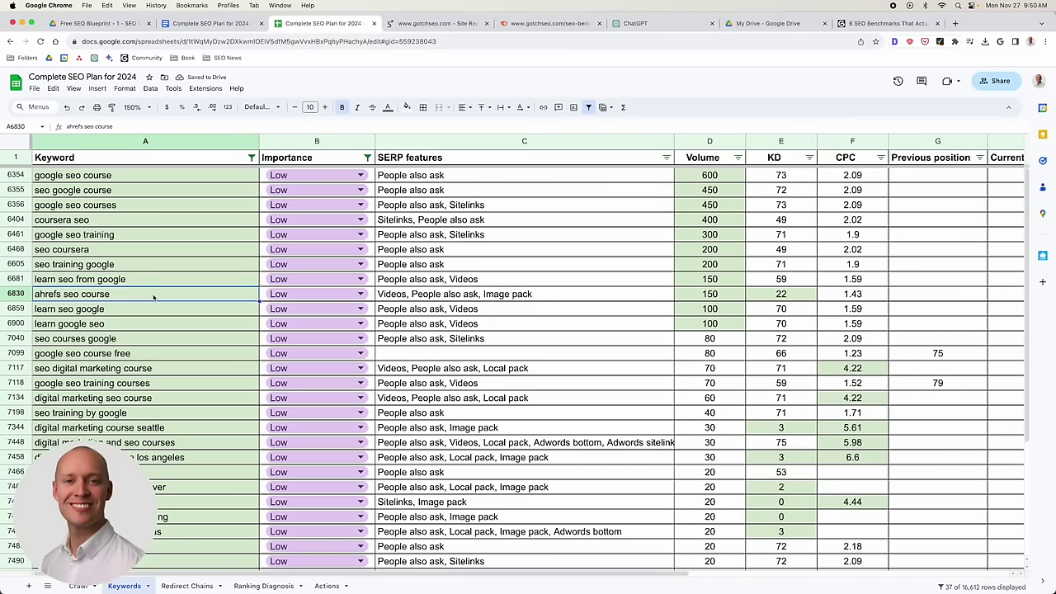
{"action": "left_click", "coordinate": [150, 111]}
{"action": "left_click", "coordinate": [134, 211]}
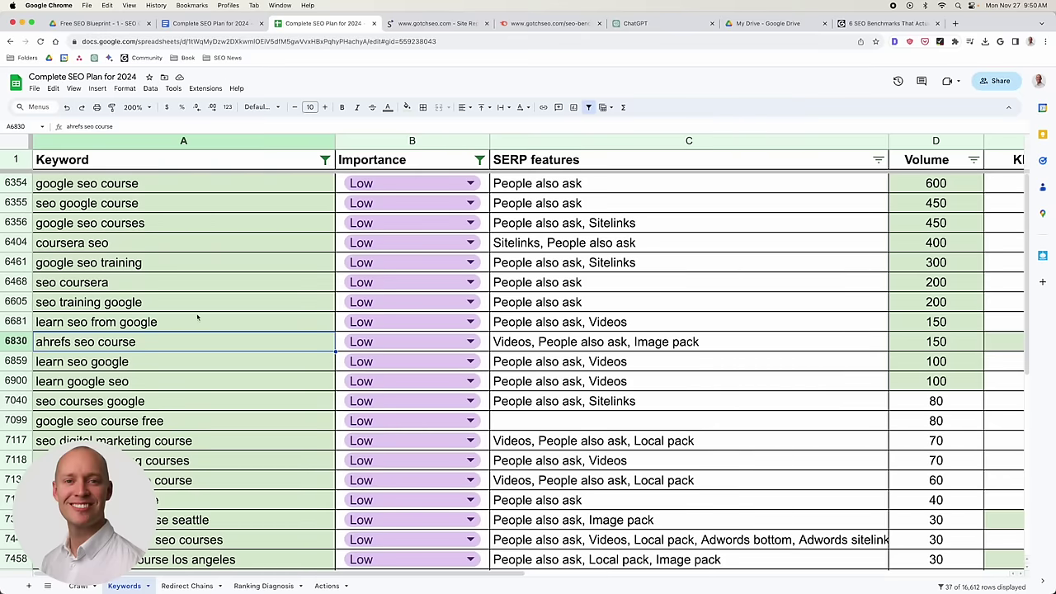
Examine the keywords rated Low, including the Google and Coursera terms and the city-specific digital marketing courses.
{"action": "left_click", "coordinate": [123, 306]}
{"action": "scroll", "coordinate": [144, 304], "scroll_direction": "down", "scroll_amount": 4}
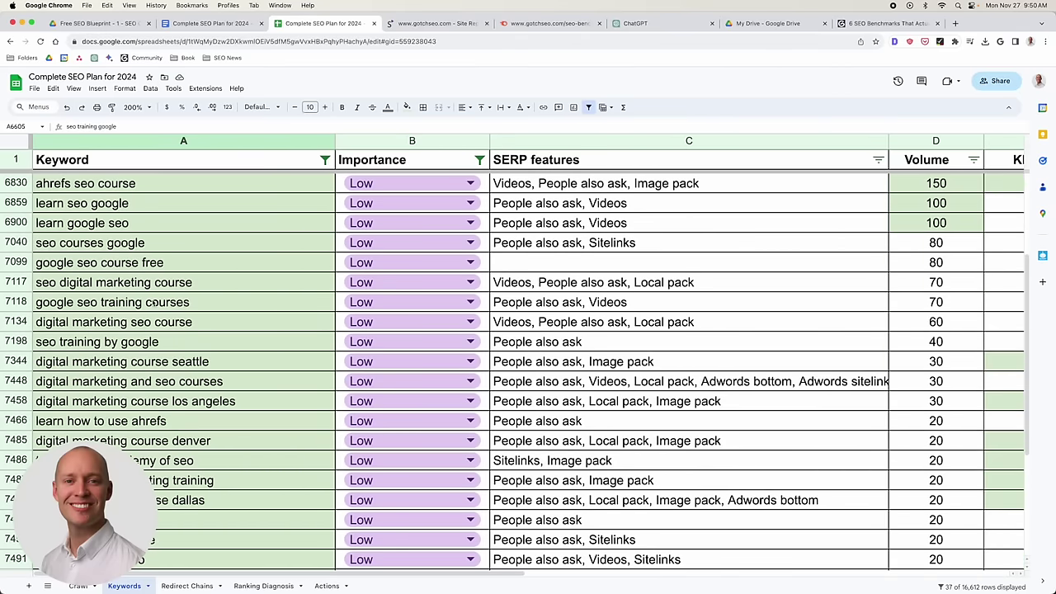
{"action": "scroll", "coordinate": [117, 242], "scroll_direction": "up", "scroll_amount": 4}
{"action": "left_click", "coordinate": [66, 248]}
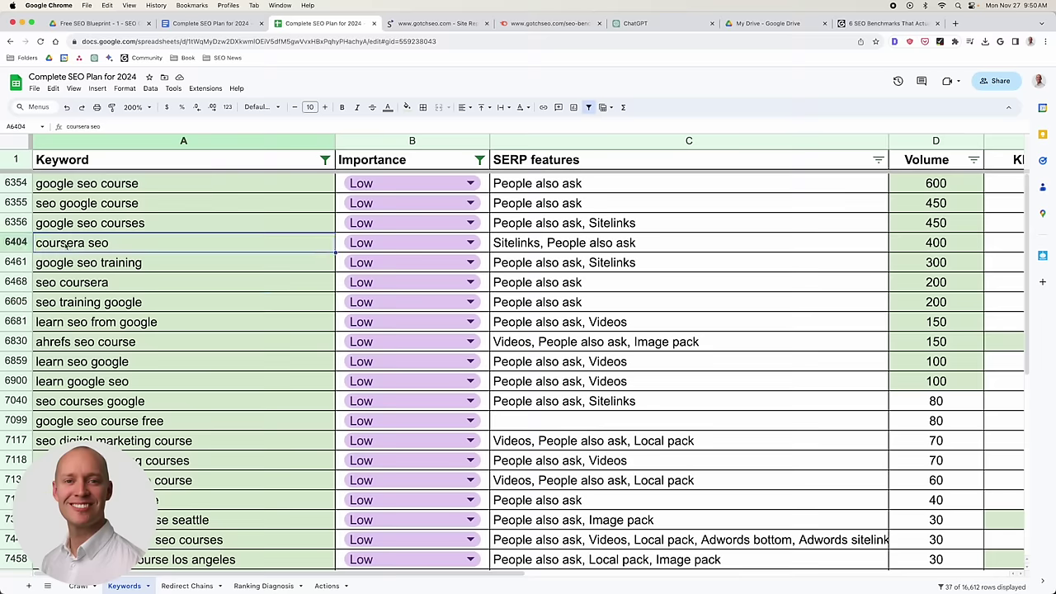
{"action": "scroll", "coordinate": [66, 247], "scroll_direction": "down", "scroll_amount": 5}
{"action": "scroll", "coordinate": [214, 311], "scroll_direction": "down", "scroll_amount": 2}
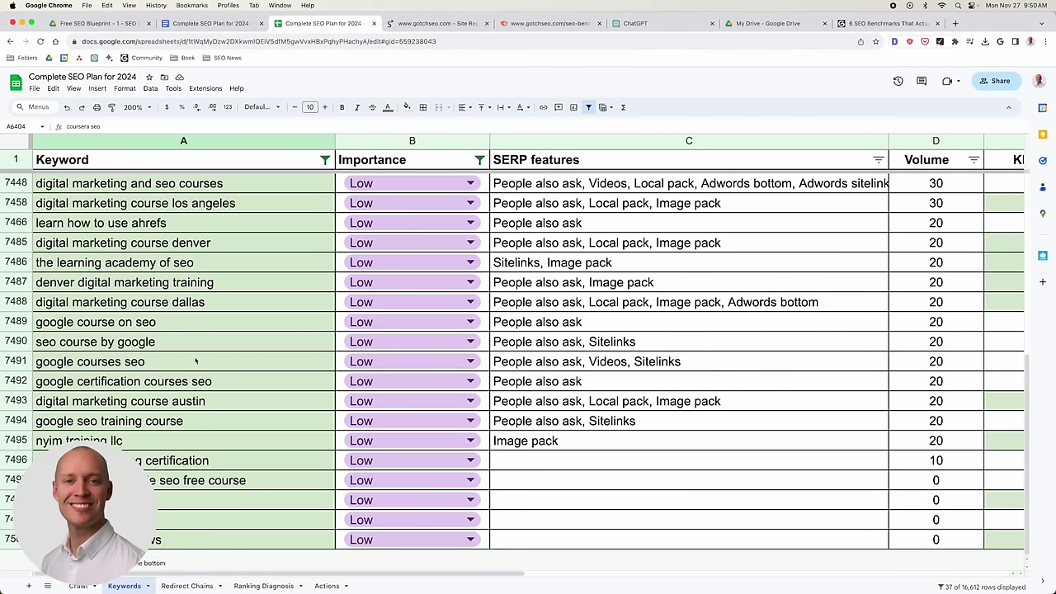
{"action": "left_click", "coordinate": [188, 300]}
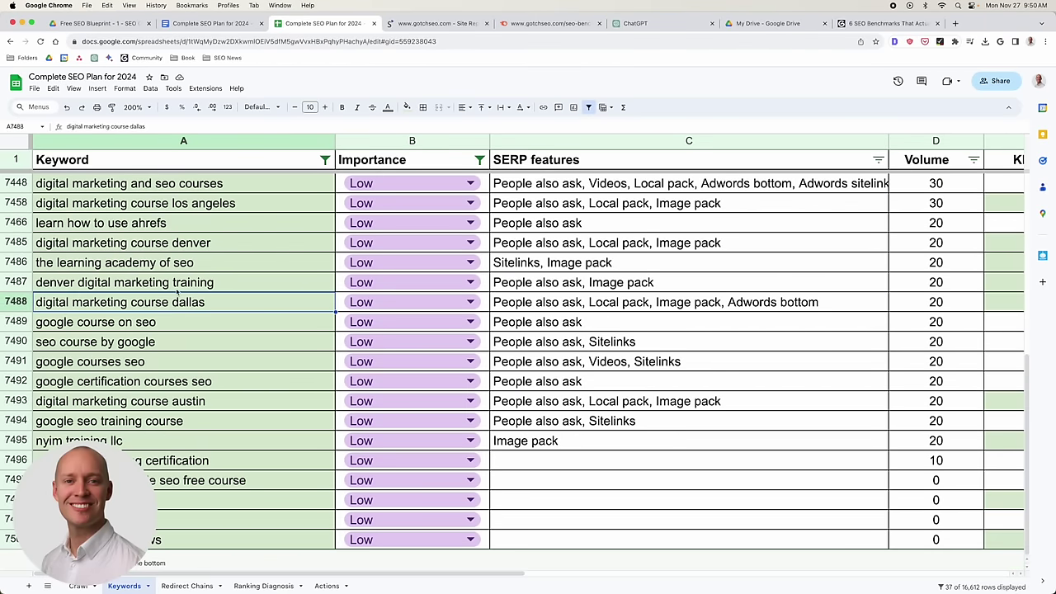
{"action": "left_click", "coordinate": [178, 288]}
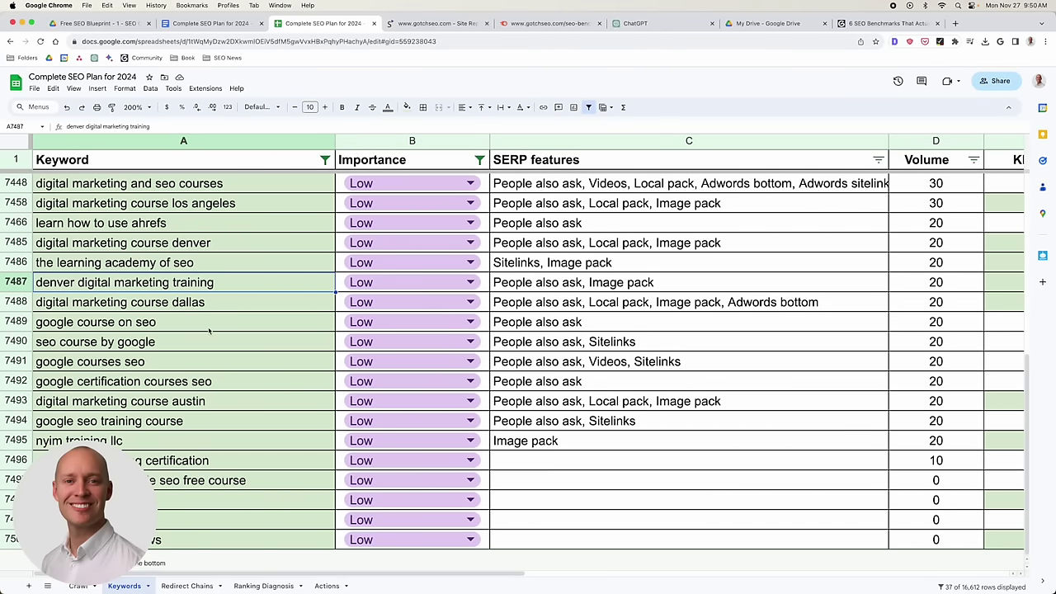
{"action": "scroll", "coordinate": [269, 339], "scroll_direction": "up", "scroll_amount": 7}
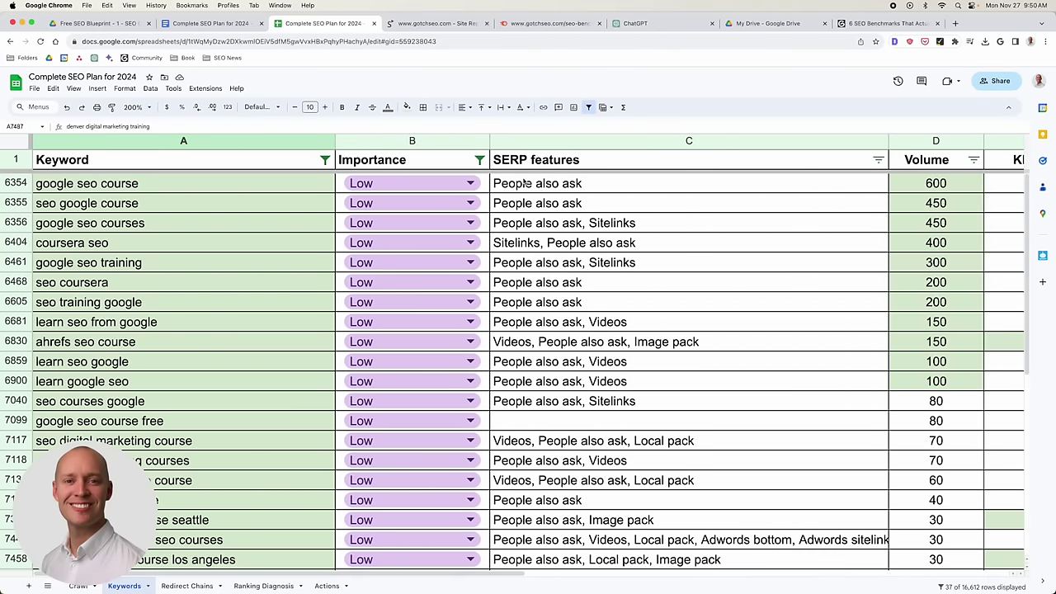
Change the Importance column filter to show only keywords rated None.
{"action": "left_click", "coordinate": [480, 160]}
{"action": "left_click", "coordinate": [392, 280]}
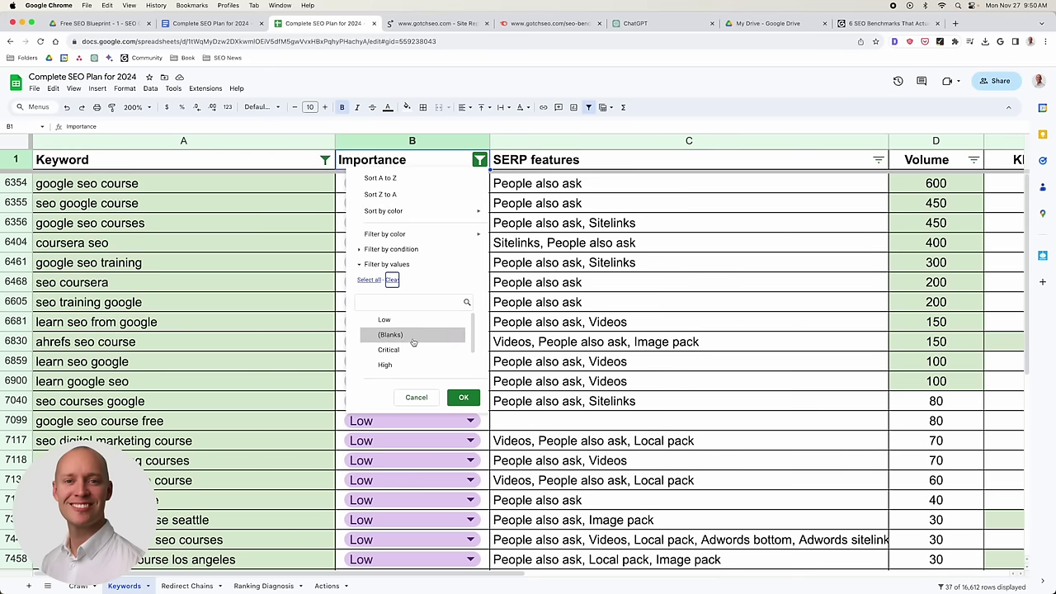
{"action": "left_click", "coordinate": [404, 365]}
{"action": "left_click", "coordinate": [463, 397]}
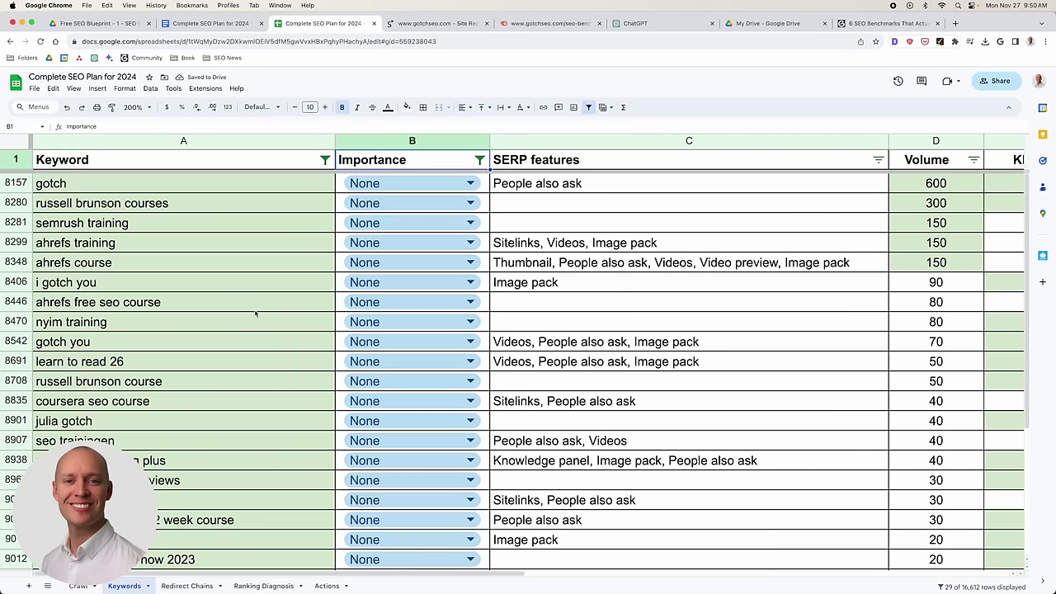
Examine the keywords rated None, including gotch, russell brunson courses, semrush training and ahrefs training.
{"action": "left_click", "coordinate": [173, 184]}
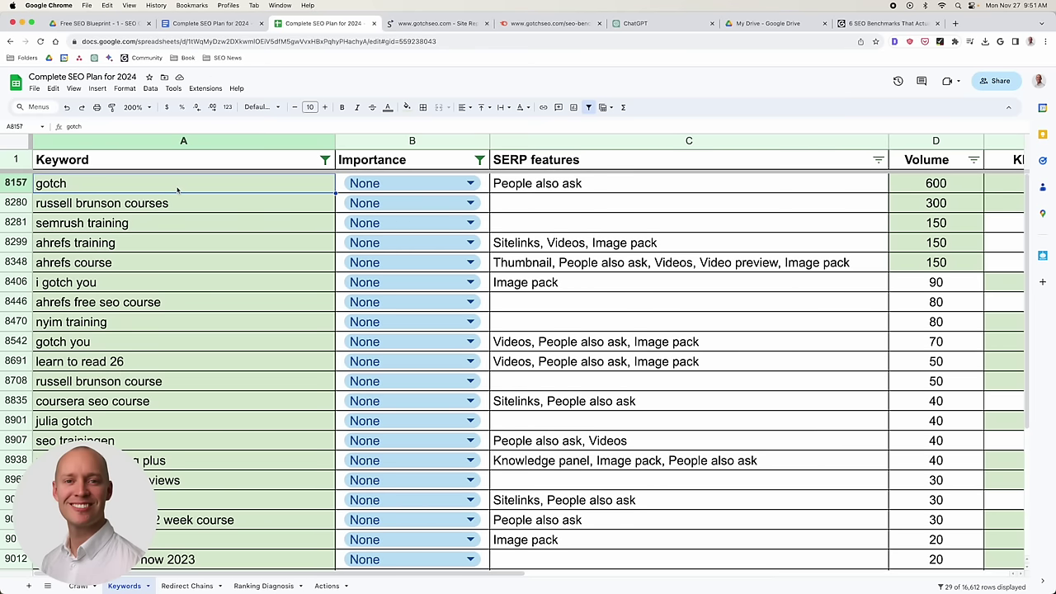
{"action": "left_click", "coordinate": [168, 207]}
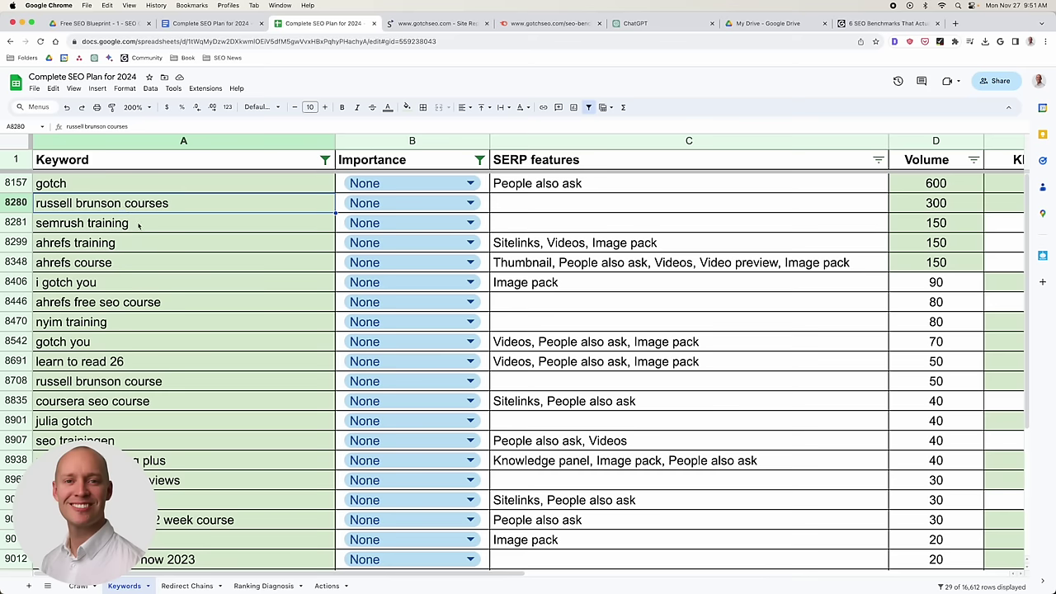
{"action": "left_click", "coordinate": [51, 231]}
{"action": "left_click_drag", "start_coordinate": [103, 233], "coordinate": [106, 241]}
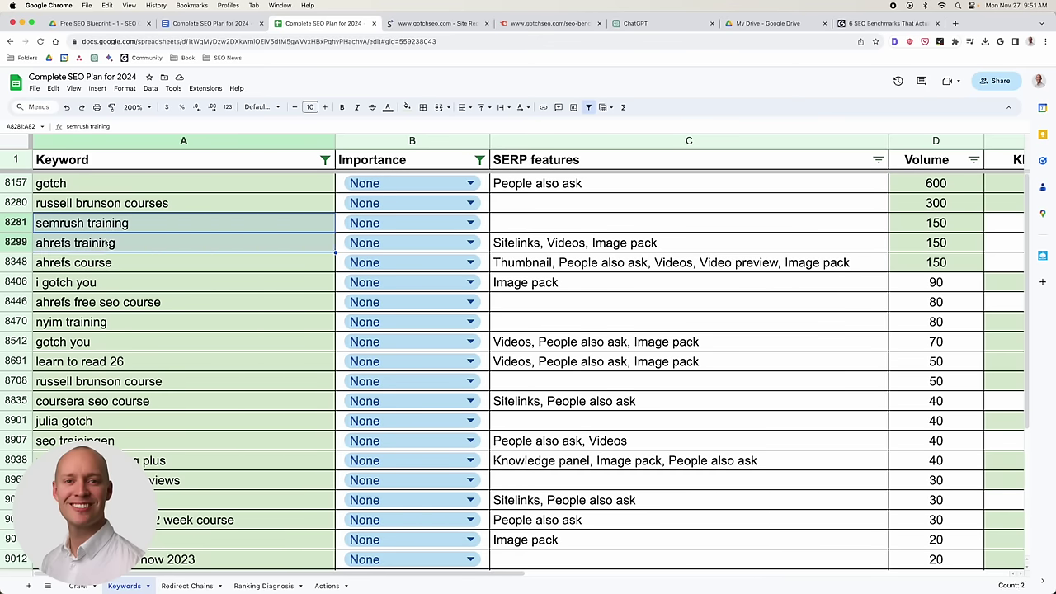
{"action": "scroll", "coordinate": [124, 252], "scroll_direction": "down", "scroll_amount": 5}
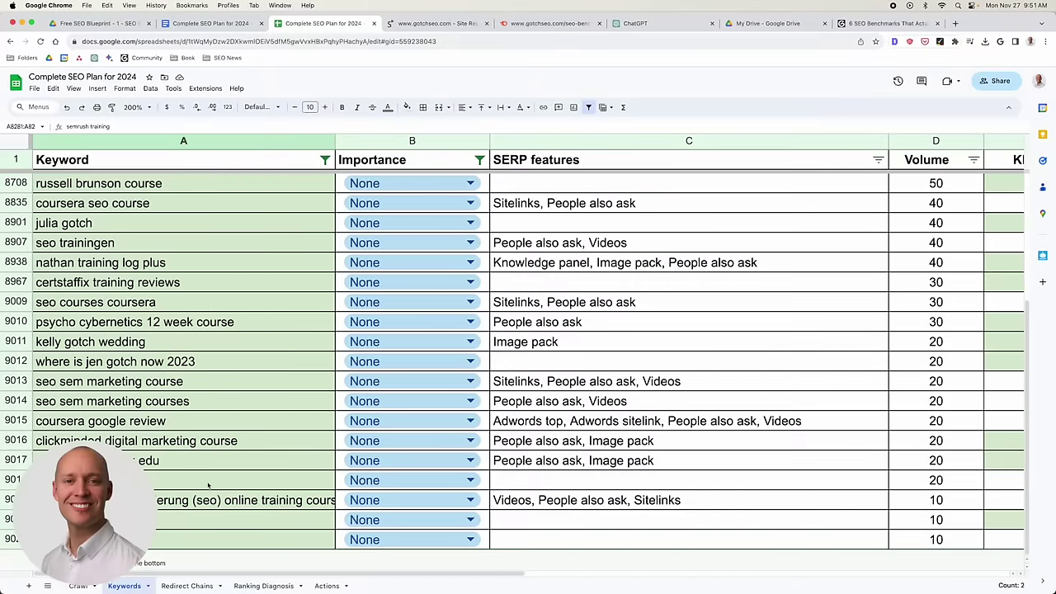
{"action": "scroll", "coordinate": [221, 451], "scroll_direction": "up", "scroll_amount": 5}
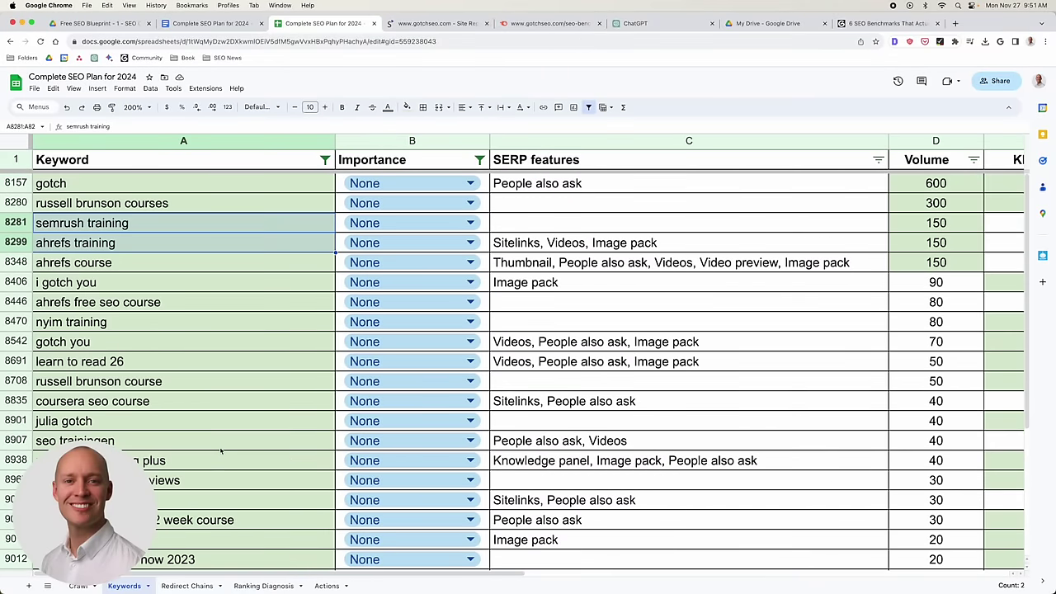
{"action": "left_click", "coordinate": [242, 380]}
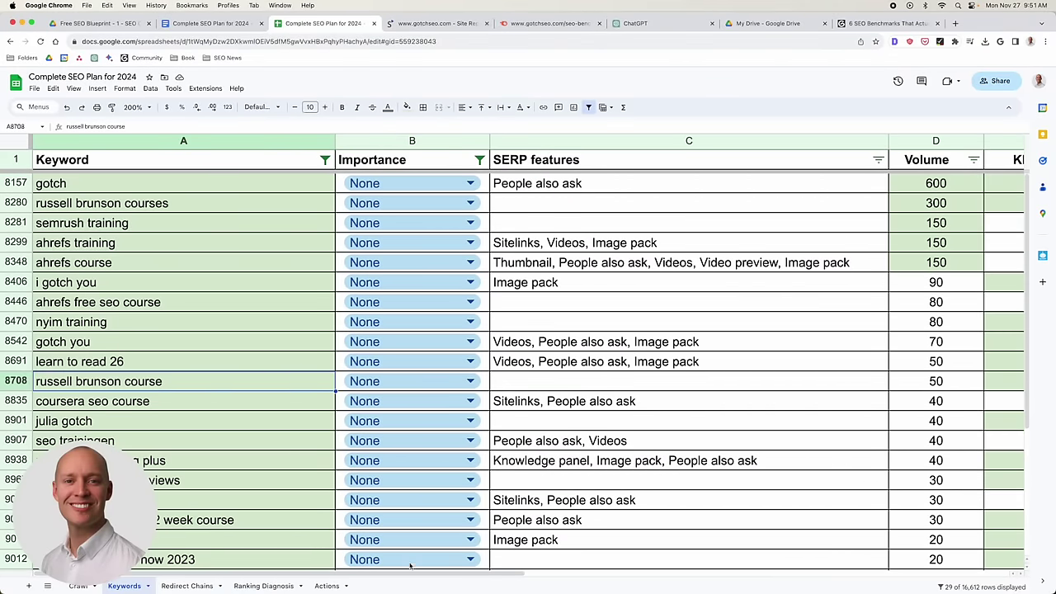
Filter the Importance column to show every rating except None and blanks.
{"action": "left_click", "coordinate": [480, 160]}
{"action": "left_click", "coordinate": [369, 279]}
{"action": "left_click", "coordinate": [390, 335]}
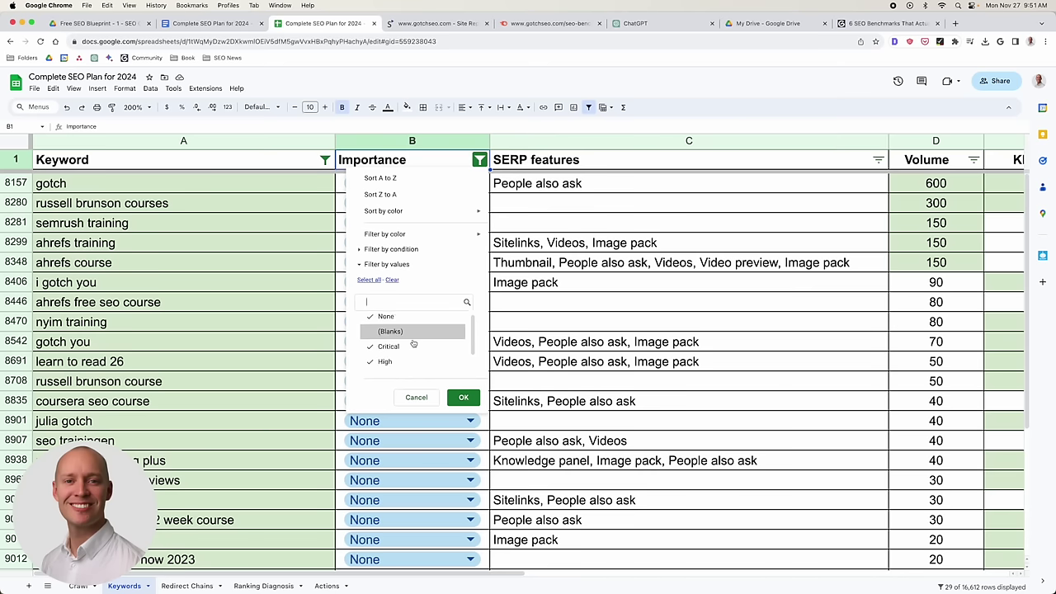
{"action": "left_click", "coordinate": [404, 321]}
{"action": "left_click", "coordinate": [463, 398]}
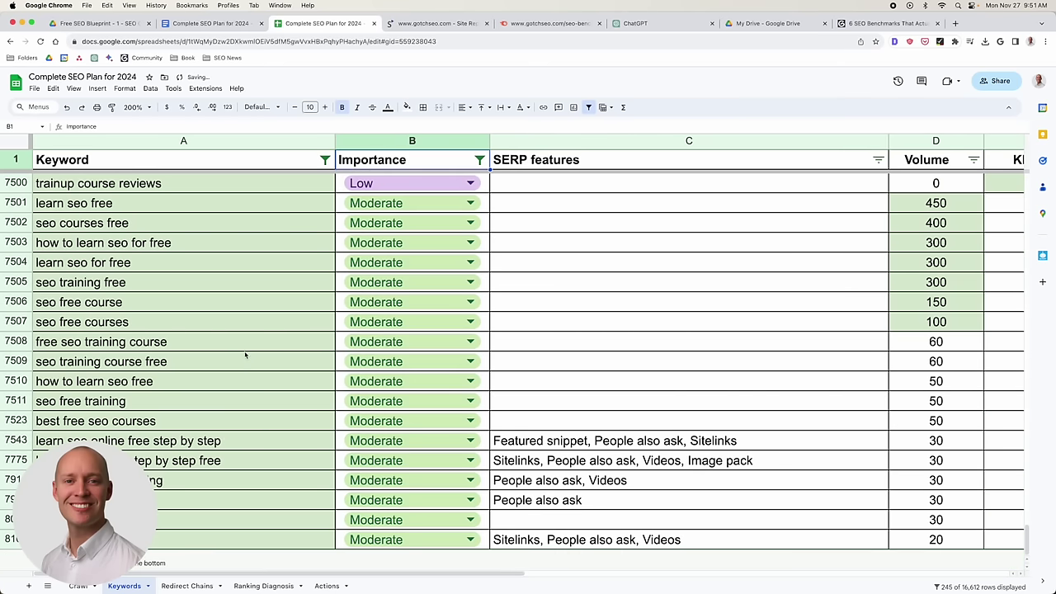
Exclude Low from the Importance filter as well, leaving Critical, High and Moderate selected.
{"action": "scroll", "coordinate": [245, 358], "scroll_direction": "up", "scroll_amount": 5}
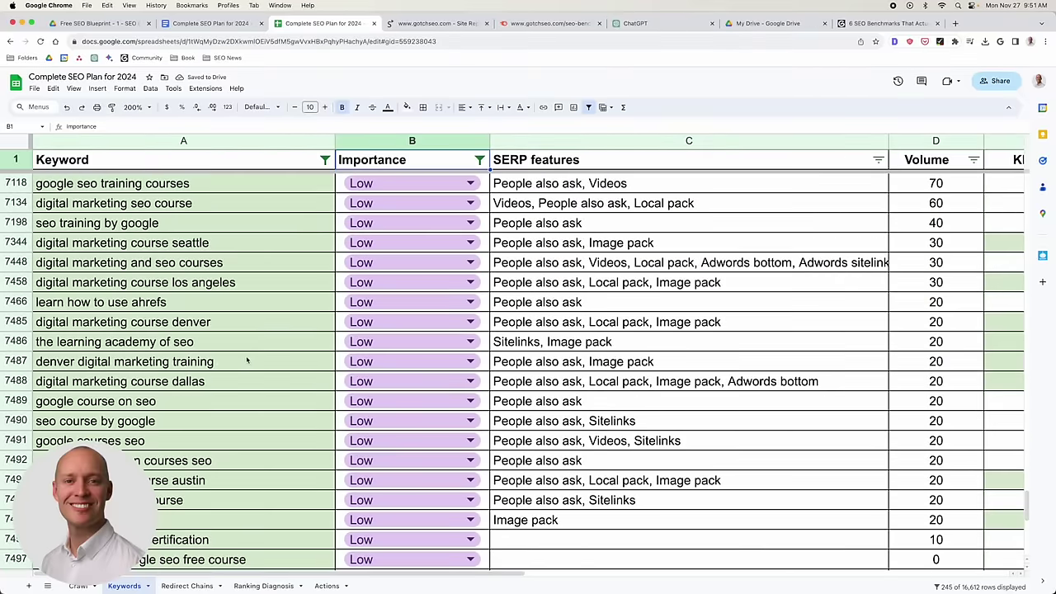
{"action": "left_click", "coordinate": [480, 159]}
{"action": "left_click", "coordinate": [385, 350]}
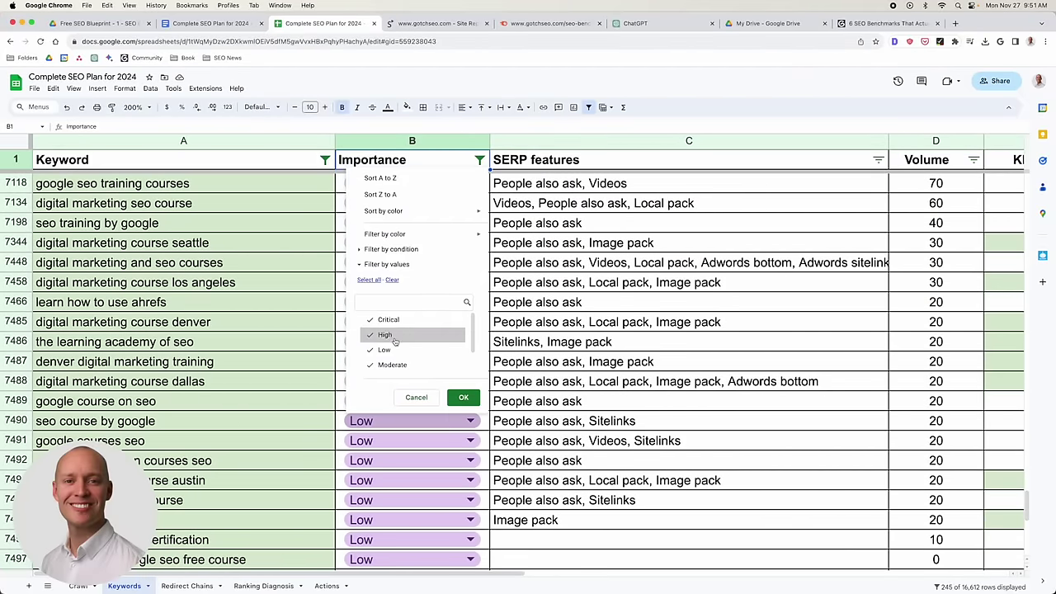
{"action": "left_click", "coordinate": [477, 400]}
Select the whole Keyword column and look through the filtered list of Critical, High and Moderate keywords.
{"action": "scroll", "coordinate": [314, 366], "scroll_direction": "up", "scroll_amount": 10}
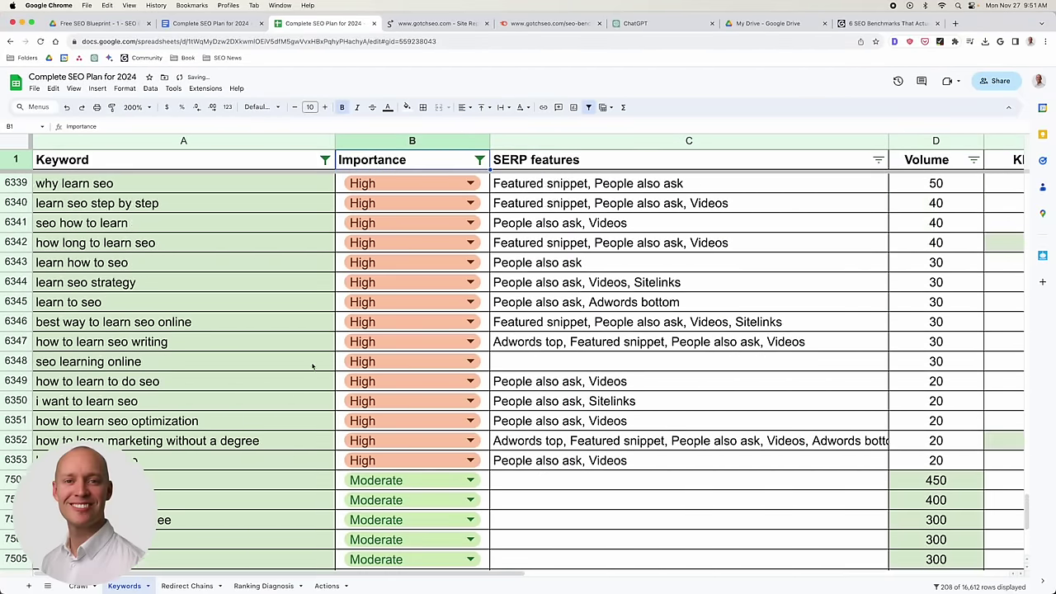
{"action": "scroll", "coordinate": [313, 366], "scroll_direction": "up", "scroll_amount": 10}
{"action": "left_click", "coordinate": [310, 140]}
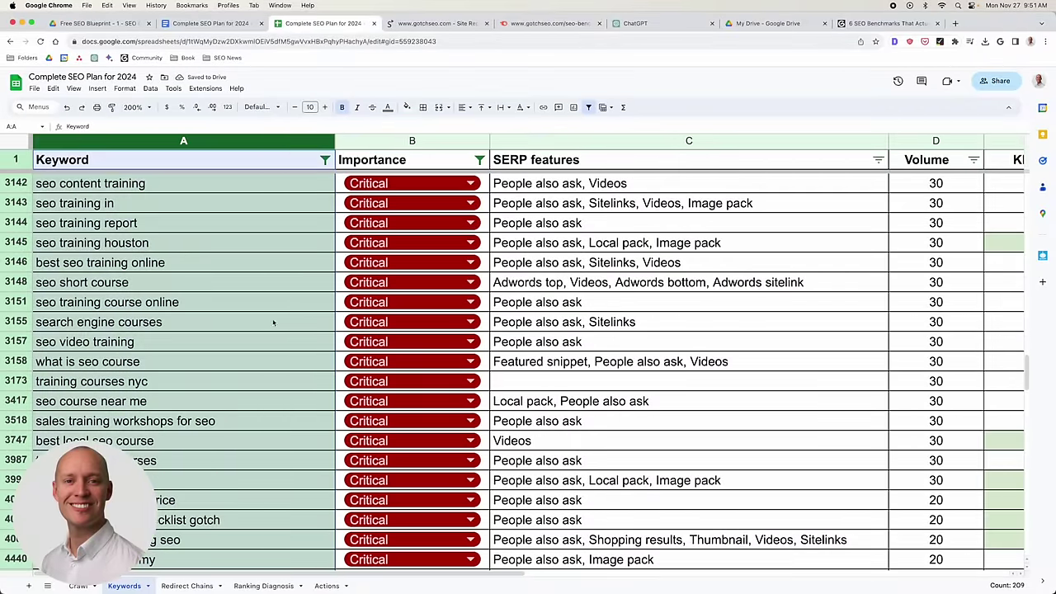
{"action": "scroll", "coordinate": [273, 323], "scroll_direction": "down", "scroll_amount": 15}
{"action": "scroll", "coordinate": [273, 322], "scroll_direction": "right", "scroll_amount": 10}
{"action": "scroll", "coordinate": [274, 323], "scroll_direction": "left", "scroll_amount": 10}
{"action": "scroll", "coordinate": [271, 324], "scroll_direction": "up", "scroll_amount": 10}
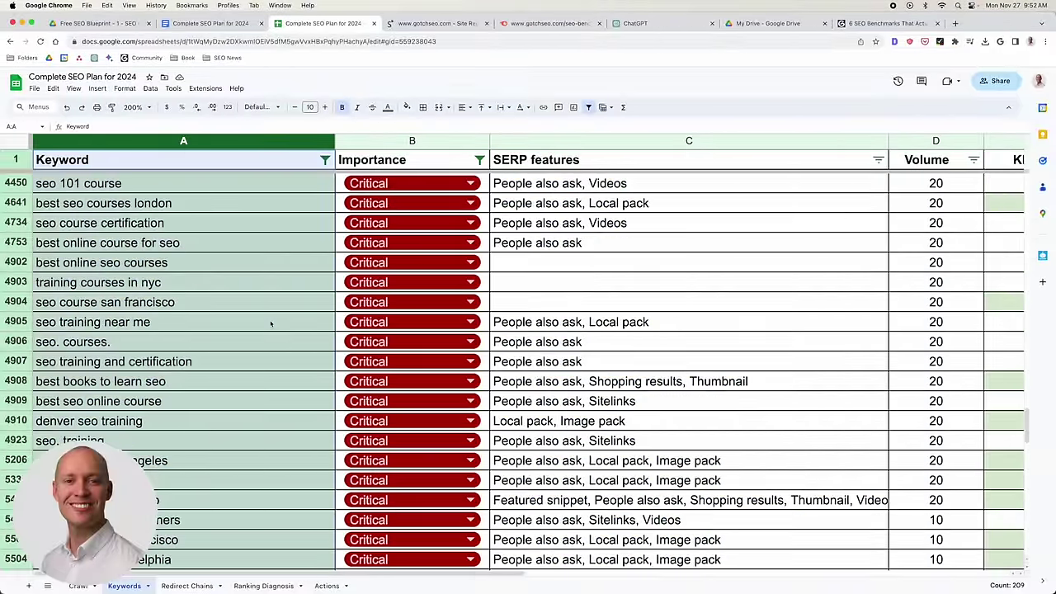
Return to the start of the filtered keyword list and select the whole Keyword column for review.
{"action": "scroll", "coordinate": [271, 323], "scroll_direction": "up", "scroll_amount": 1}
{"action": "left_click", "coordinate": [271, 321]}
{"action": "scroll", "coordinate": [270, 323], "scroll_direction": "up", "scroll_amount": 15}
{"action": "scroll", "coordinate": [271, 323], "scroll_direction": "up", "scroll_amount": 20}
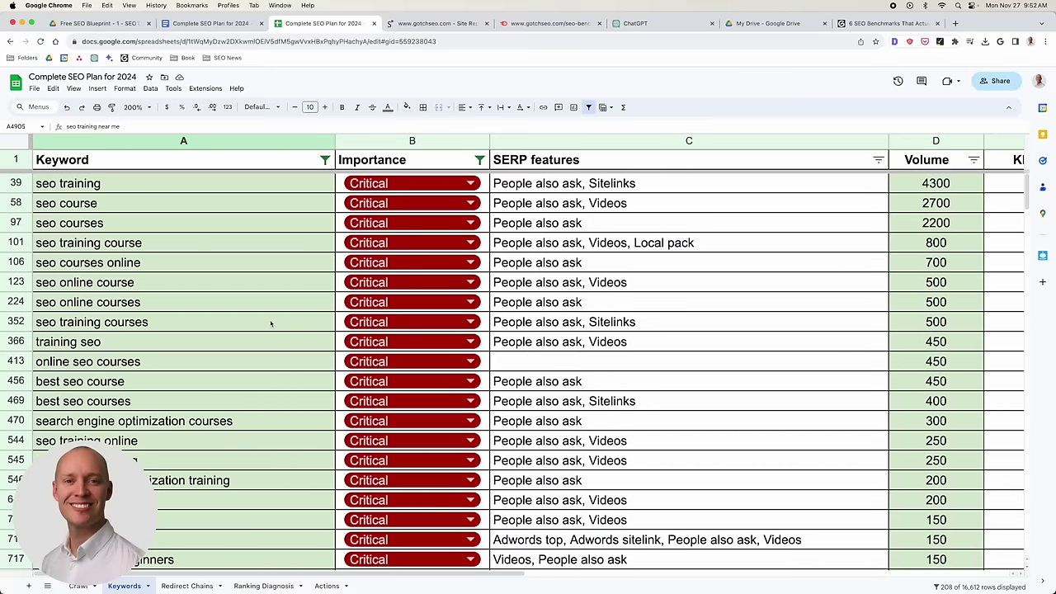
{"action": "left_click", "coordinate": [278, 319]}
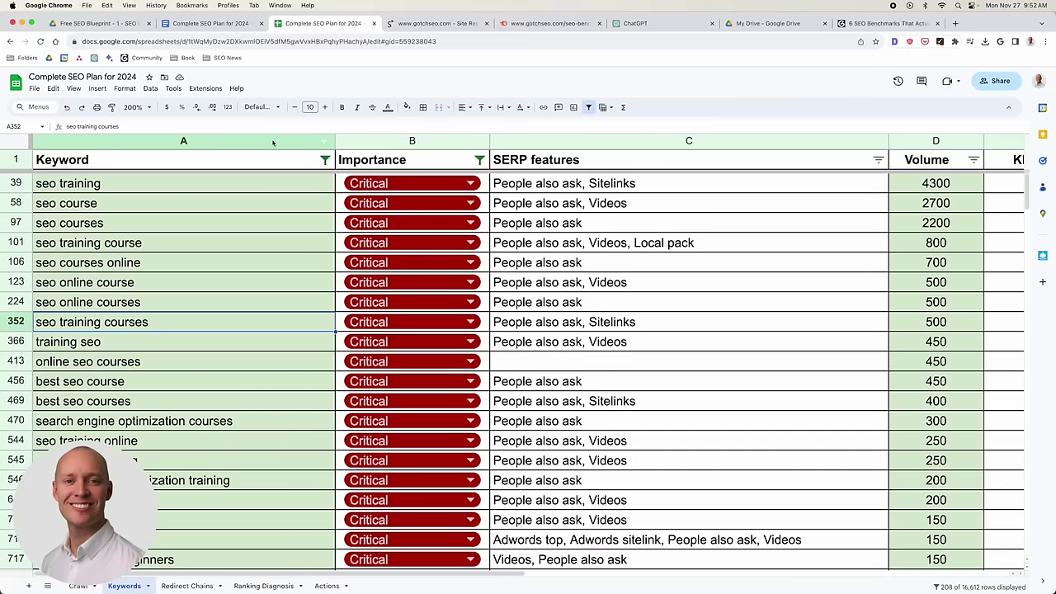
{"action": "left_click", "coordinate": [272, 142]}
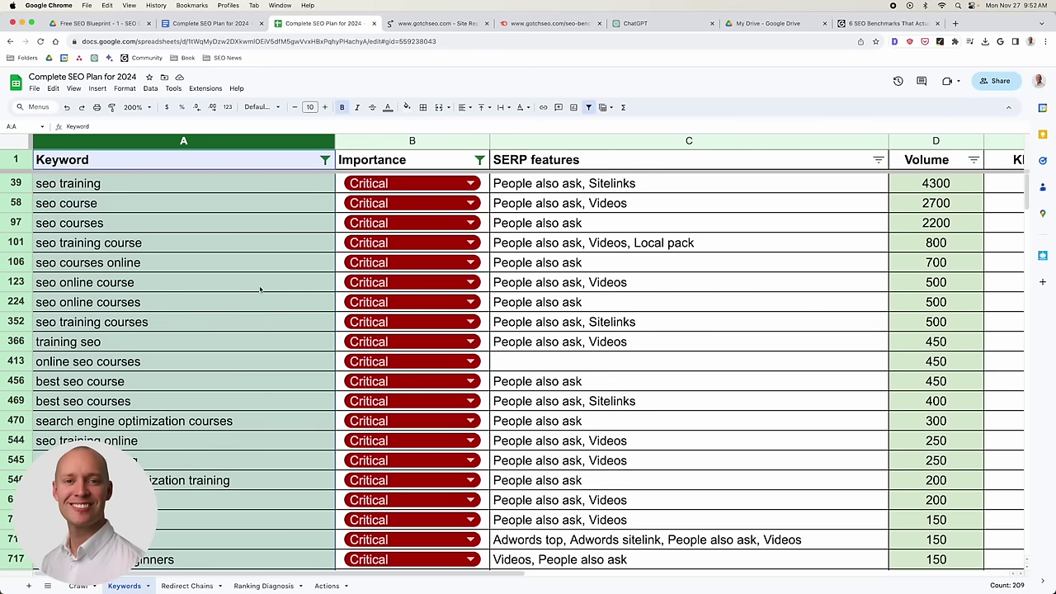
{"action": "left_click", "coordinate": [263, 289]}
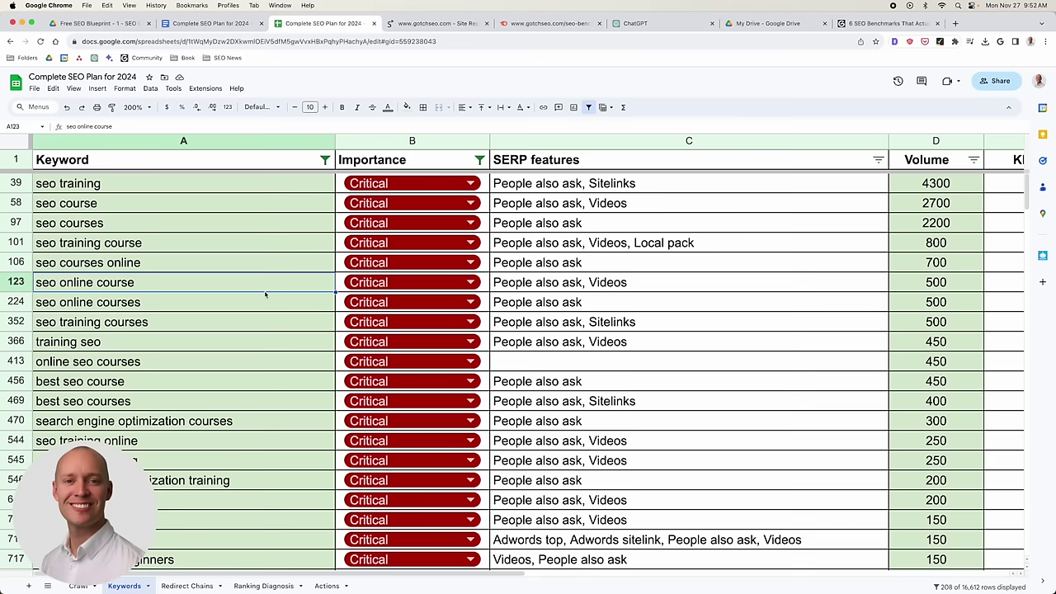
{"action": "left_click", "coordinate": [280, 141]}
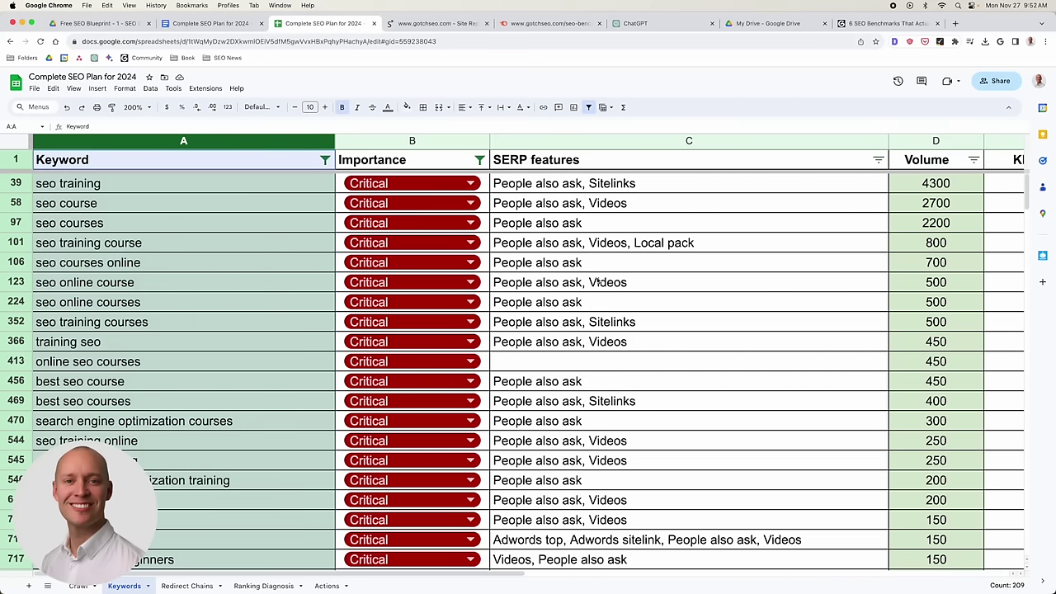
Sort the filtered keyword list by Volume in descending (Z to A) order.
{"action": "scroll", "coordinate": [600, 282], "scroll_direction": "right", "scroll_amount": 5}
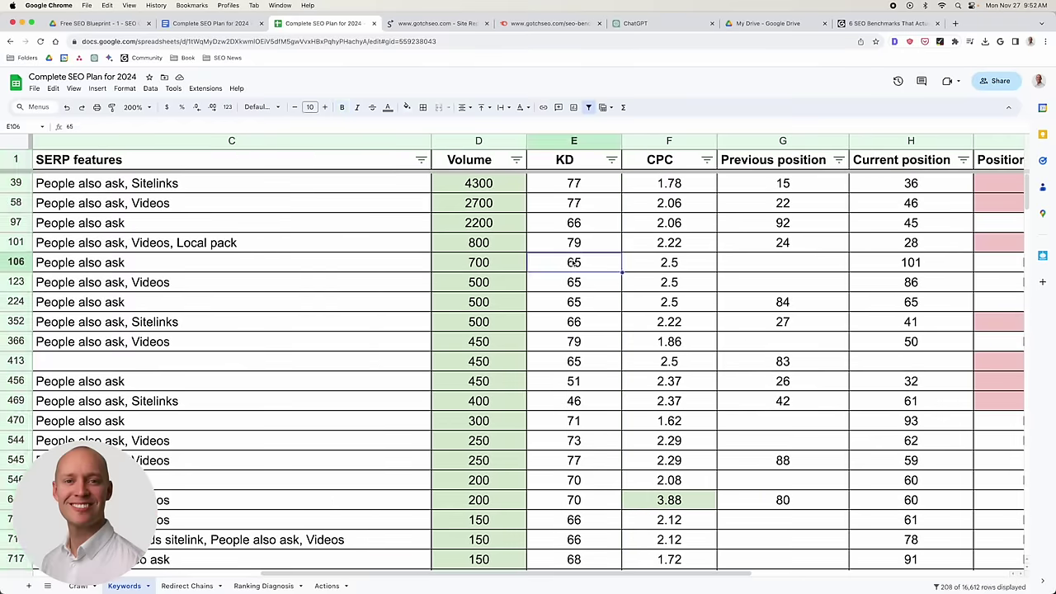
{"action": "left_click", "coordinate": [516, 160]}
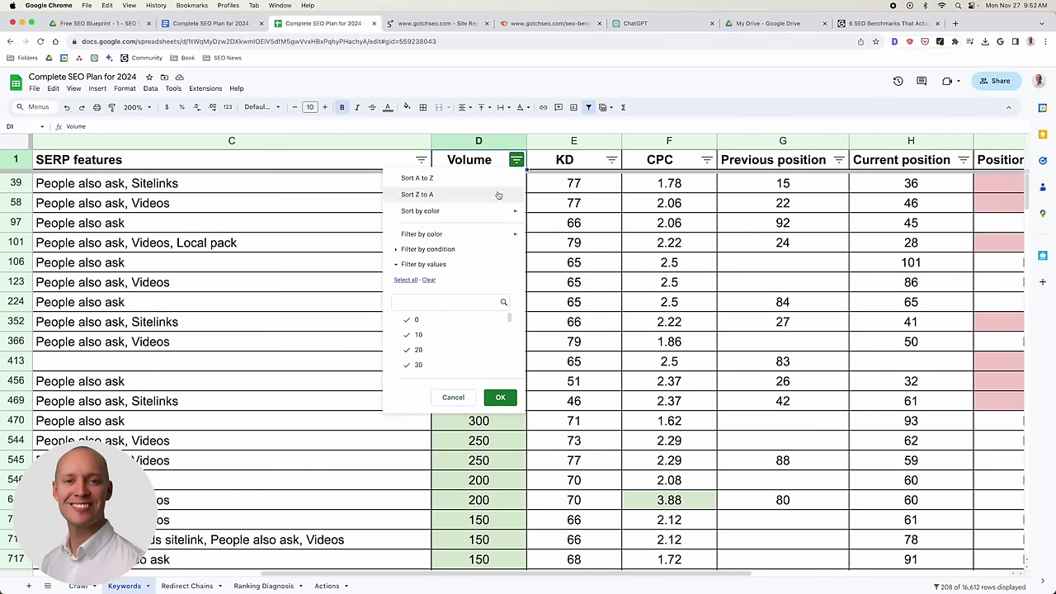
{"action": "left_click", "coordinate": [500, 194]}
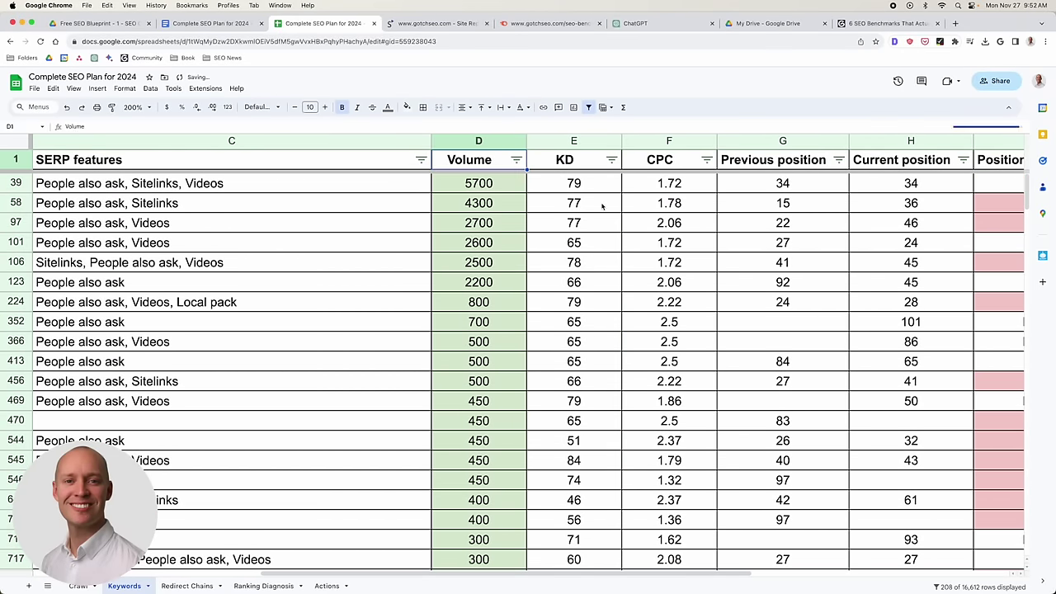
{"action": "left_click", "coordinate": [602, 203]}
{"action": "scroll", "coordinate": [662, 277], "scroll_direction": "left", "scroll_amount": 5}
{"action": "scroll", "coordinate": [662, 277], "scroll_direction": "right", "scroll_amount": 5}
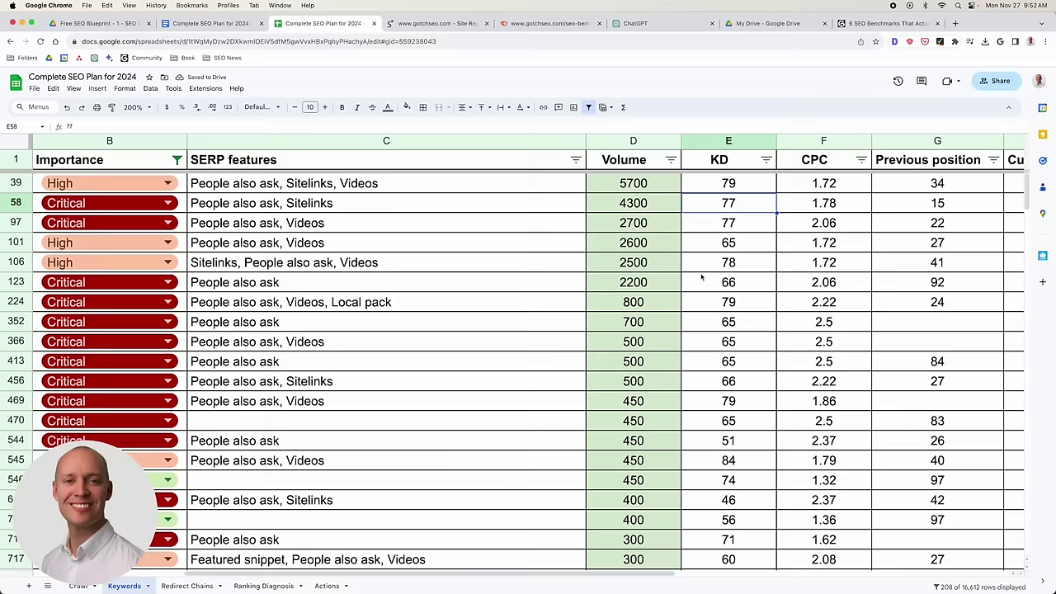
Select the whole Volume column and examine search volumes from the highest down to the zero-volume keywords and back.
{"action": "left_click", "coordinate": [633, 141]}
{"action": "scroll", "coordinate": [654, 320], "scroll_direction": "down", "scroll_amount": 5}
{"action": "scroll", "coordinate": [653, 320], "scroll_direction": "down", "scroll_amount": 20}
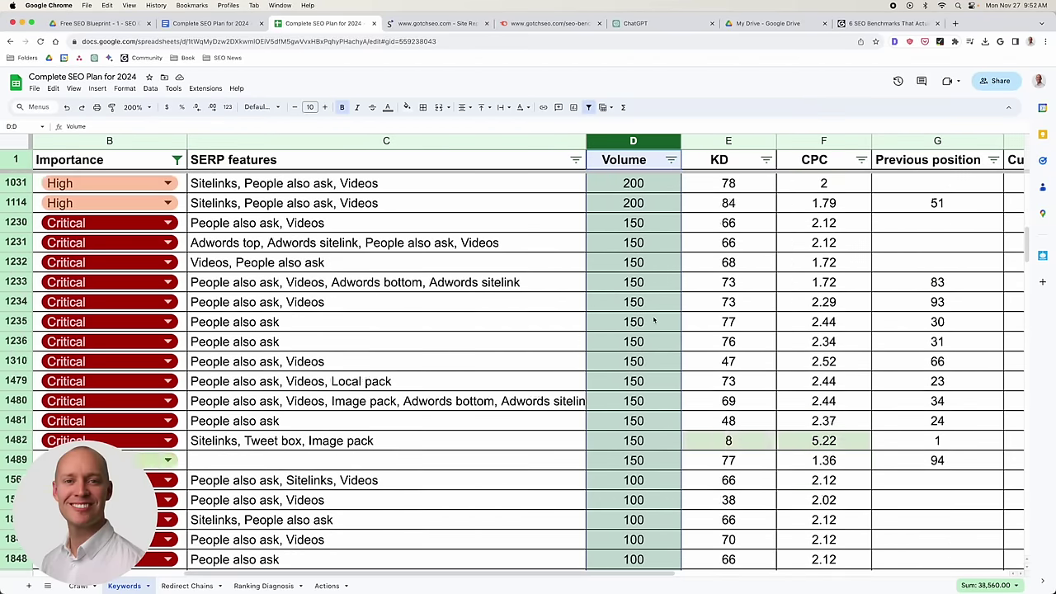
{"action": "scroll", "coordinate": [648, 316], "scroll_direction": "up", "scroll_amount": 3}
{"action": "left_click", "coordinate": [650, 304]}
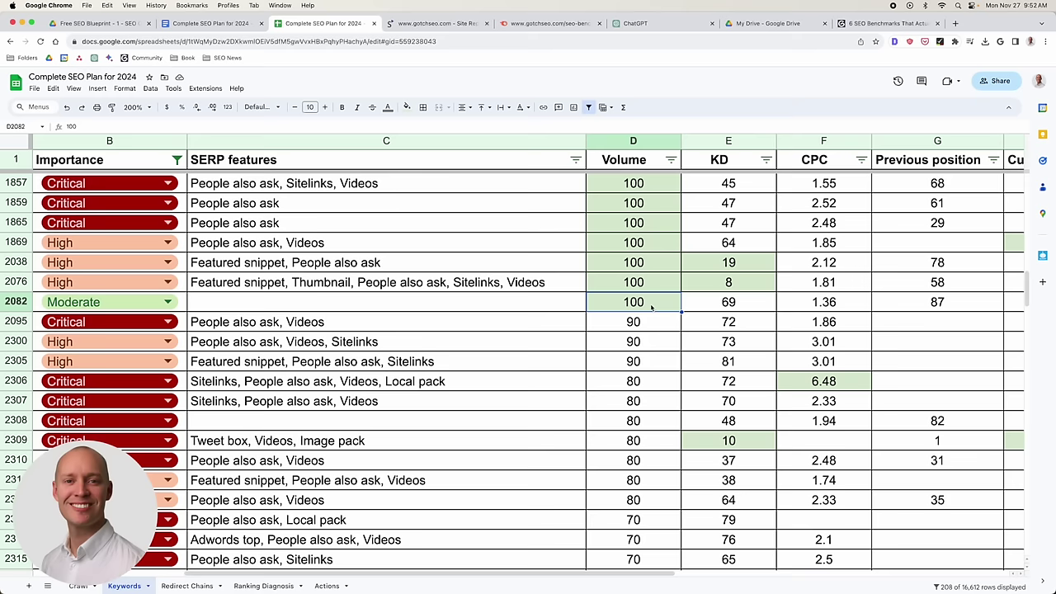
{"action": "scroll", "coordinate": [650, 307], "scroll_direction": "down", "scroll_amount": 20}
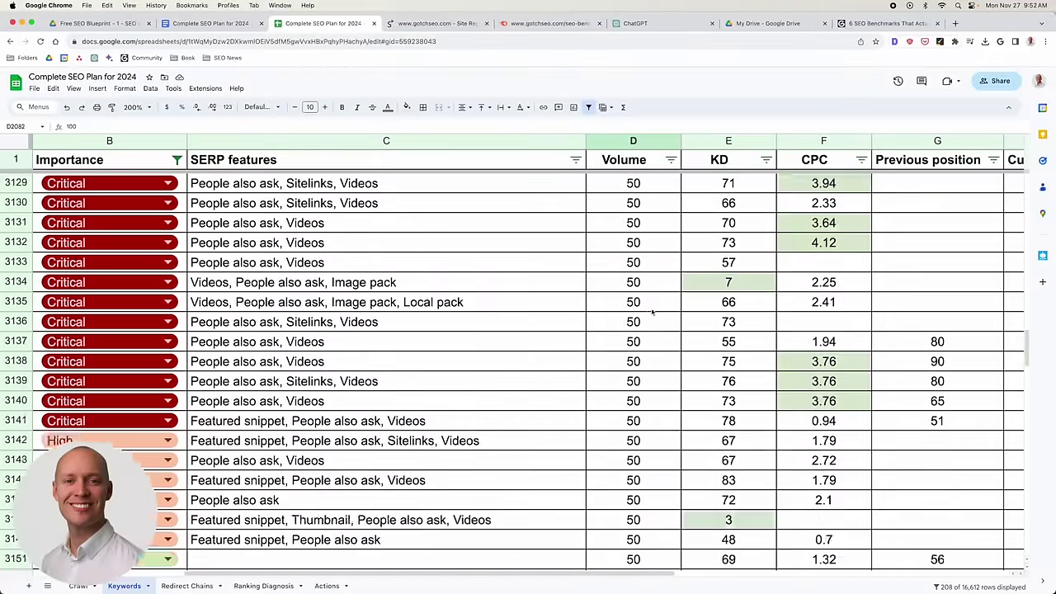
{"action": "scroll", "coordinate": [652, 516], "scroll_direction": "left", "scroll_amount": 3}
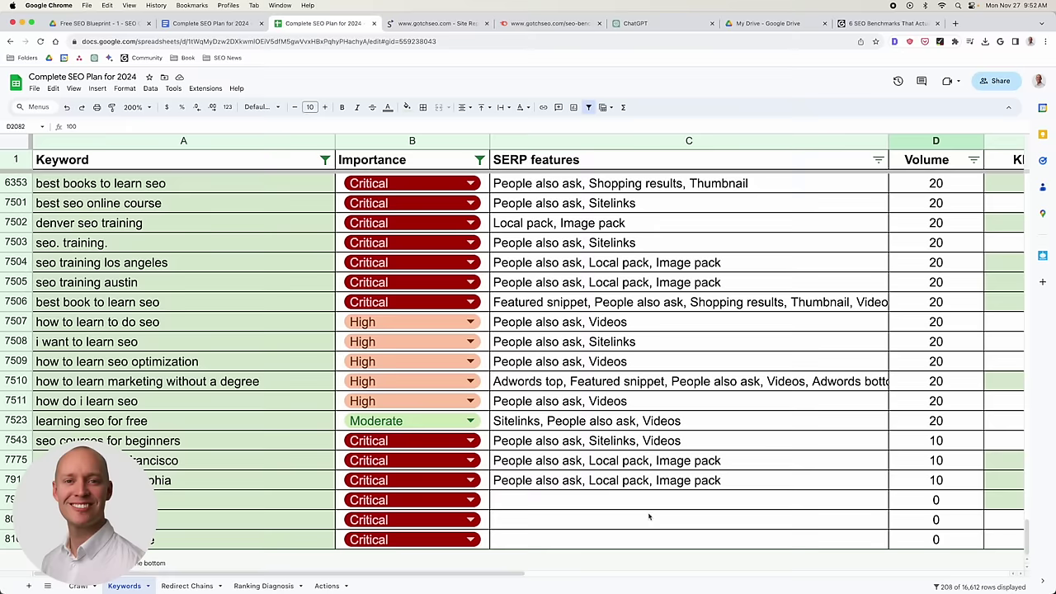
{"action": "scroll", "coordinate": [646, 514], "scroll_direction": "right", "scroll_amount": 5}
{"action": "left_click", "coordinate": [497, 501]}
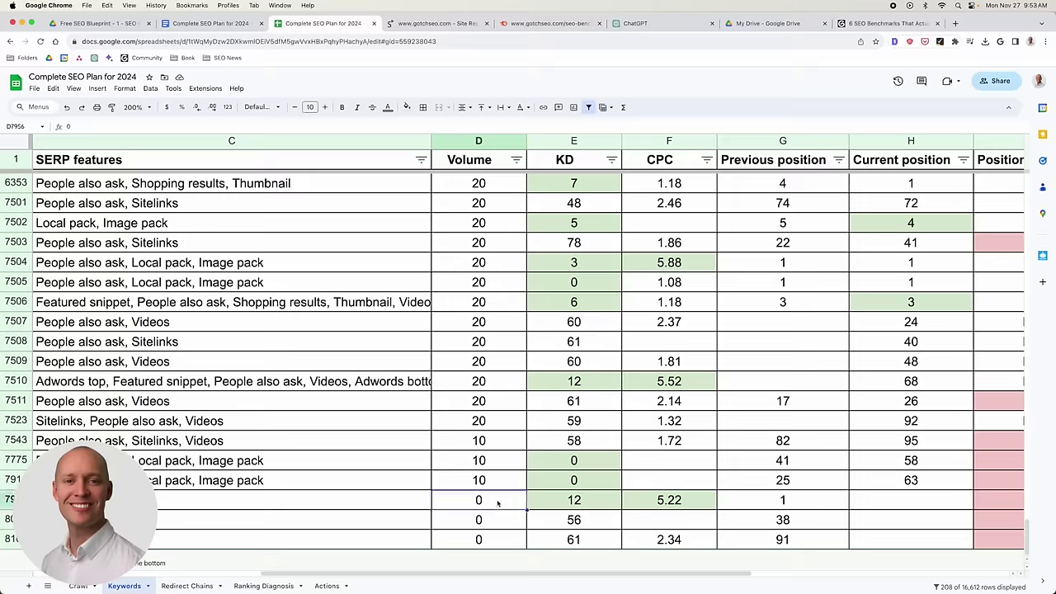
{"action": "scroll", "coordinate": [574, 362], "scroll_direction": "up", "scroll_amount": 20}
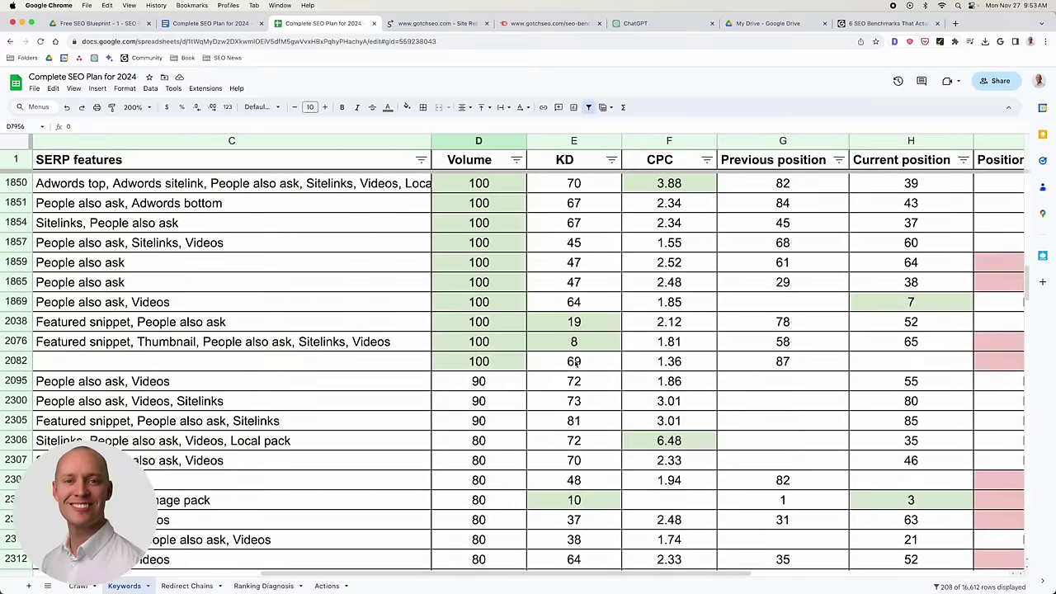
{"action": "left_click", "coordinate": [497, 185]}
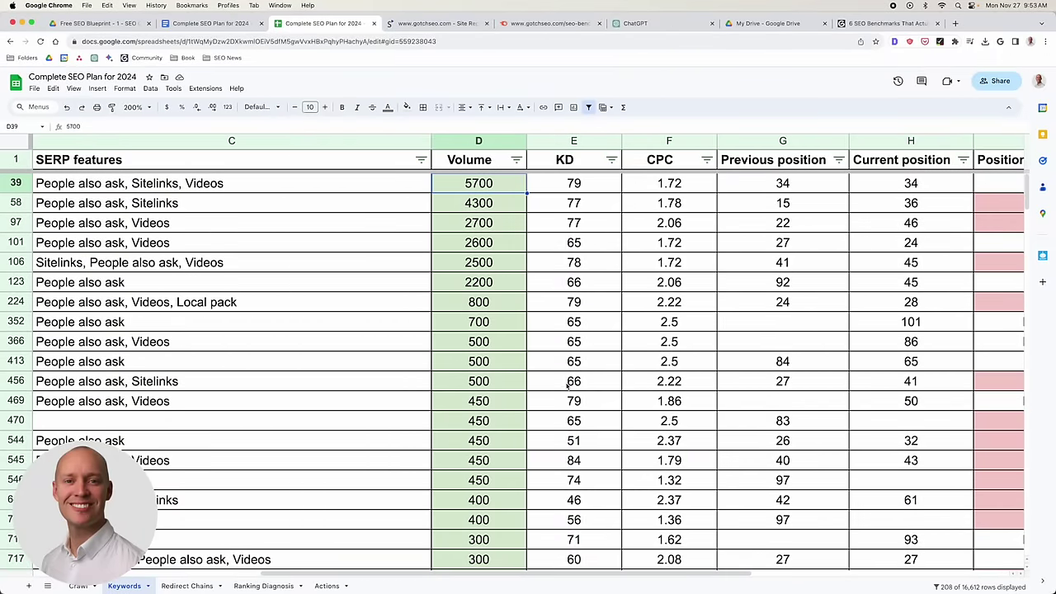
Select the entire "gotch seo" row and examine its keyword, volume, KD, CPC and positions.
{"action": "scroll", "coordinate": [567, 385], "scroll_direction": "down", "scroll_amount": 10}
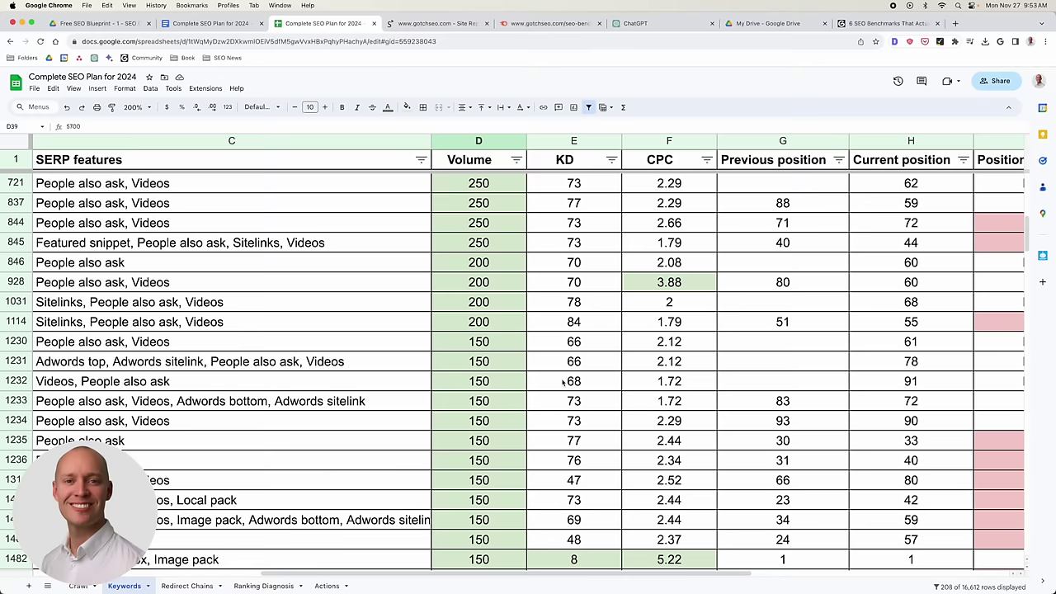
{"action": "scroll", "coordinate": [565, 381], "scroll_direction": "down", "scroll_amount": 3}
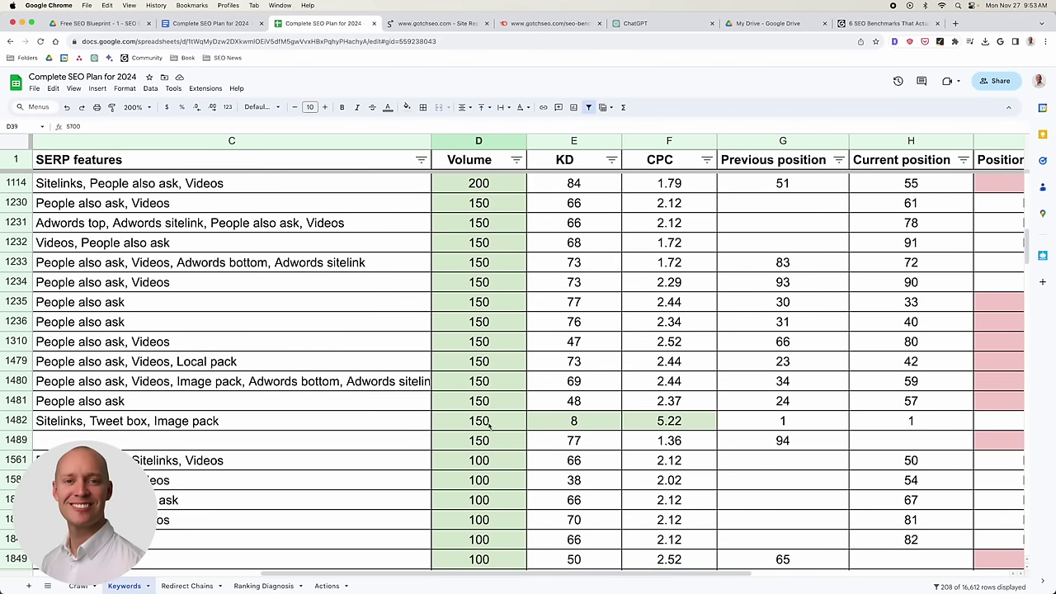
{"action": "left_click", "coordinate": [488, 422]}
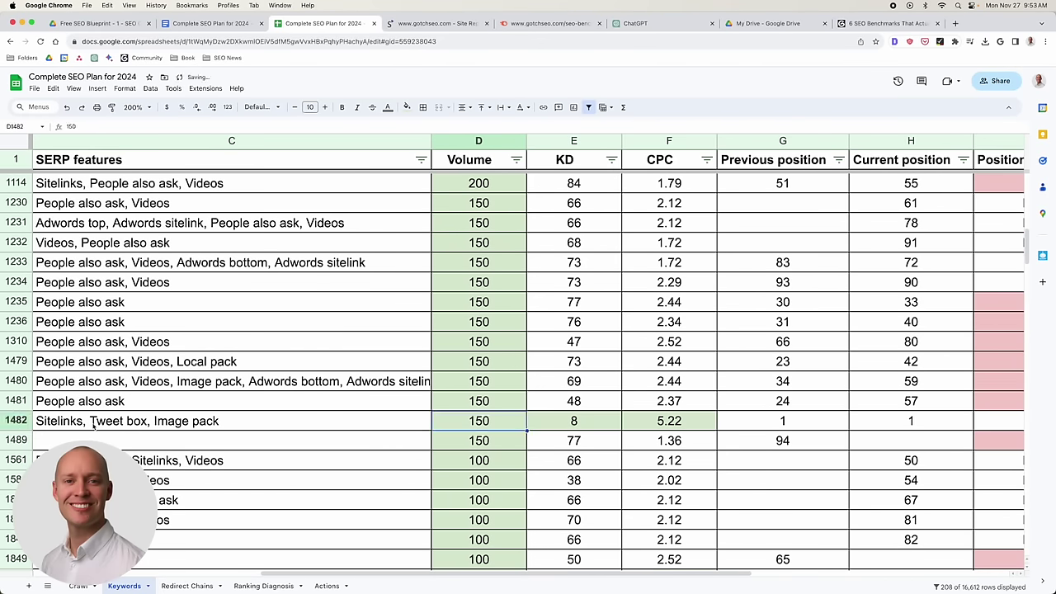
{"action": "left_click", "coordinate": [16, 421]}
{"action": "scroll", "coordinate": [124, 425], "scroll_direction": "left", "scroll_amount": 5}
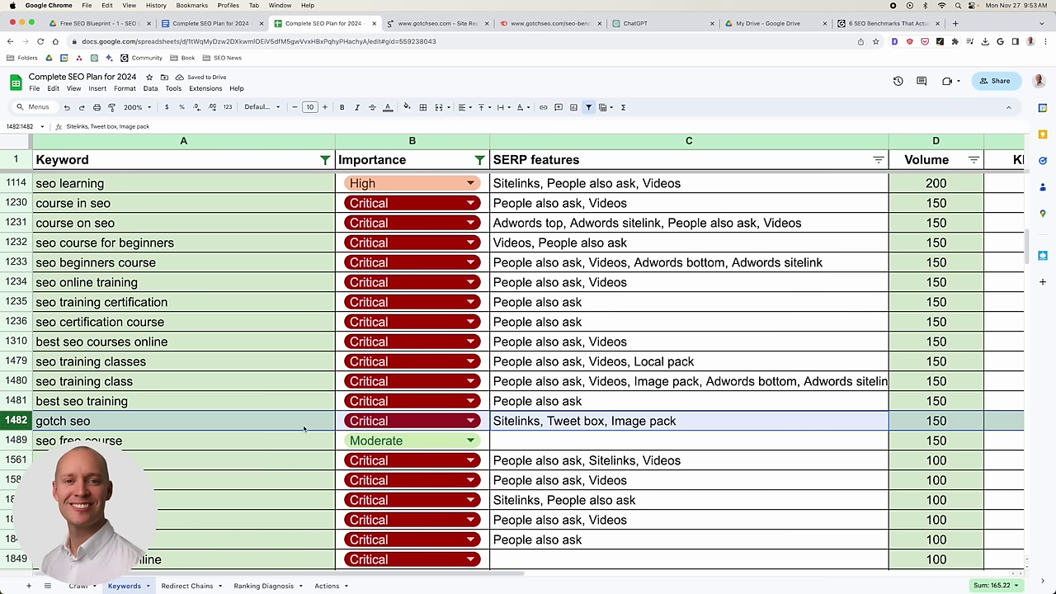
{"action": "scroll", "coordinate": [636, 429], "scroll_direction": "right", "scroll_amount": 5}
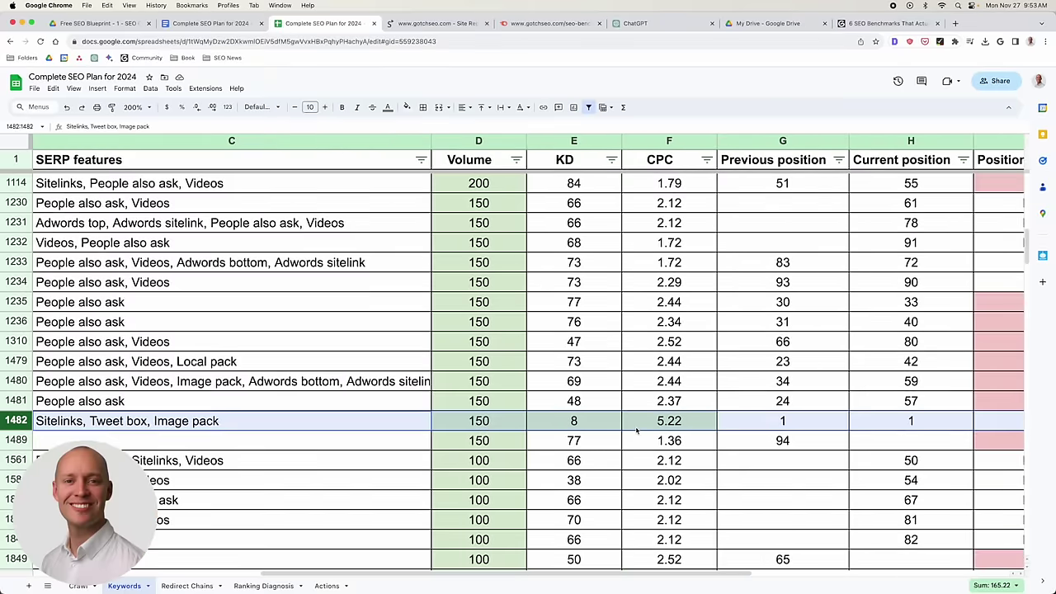
Select the "is seo hard to learn" row and the row below it, and examine their KD, positions and current URLs.
{"action": "scroll", "coordinate": [636, 429], "scroll_direction": "down", "scroll_amount": 2}
{"action": "scroll", "coordinate": [636, 429], "scroll_direction": "down", "scroll_amount": 6}
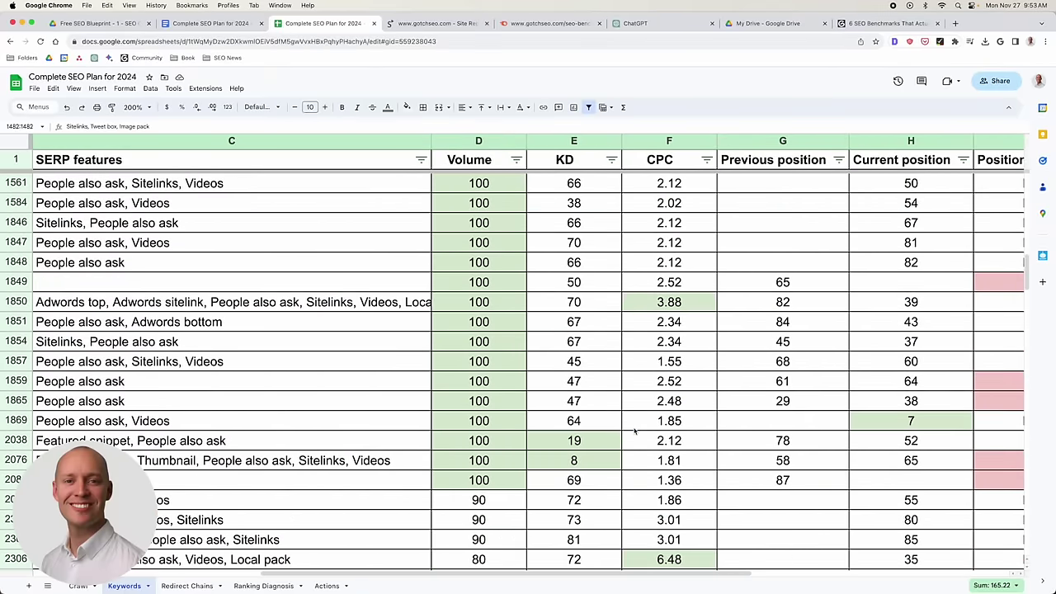
{"action": "left_click", "coordinate": [18, 441]}
{"action": "scroll", "coordinate": [560, 447], "scroll_direction": "left", "scroll_amount": 5}
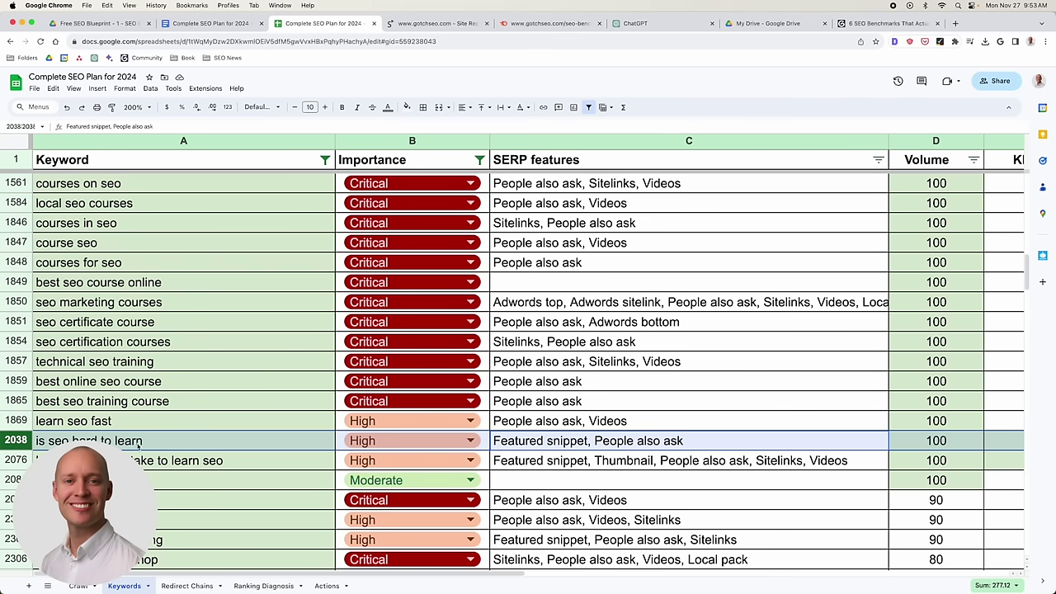
{"action": "left_click_drag", "start_coordinate": [25, 442], "coordinate": [272, 453]}
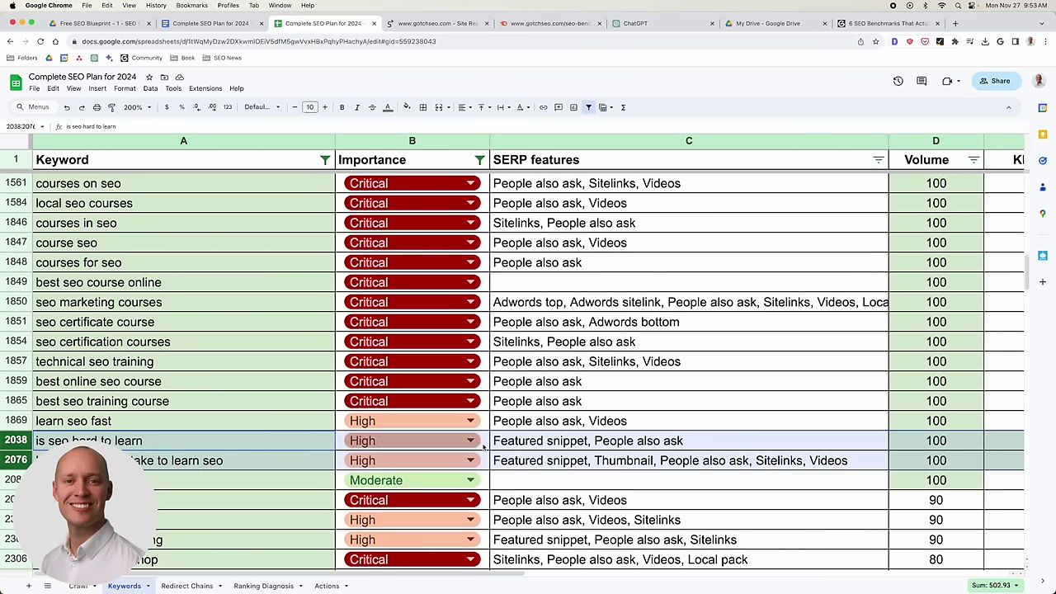
{"action": "scroll", "coordinate": [509, 450], "scroll_direction": "right", "scroll_amount": 10}
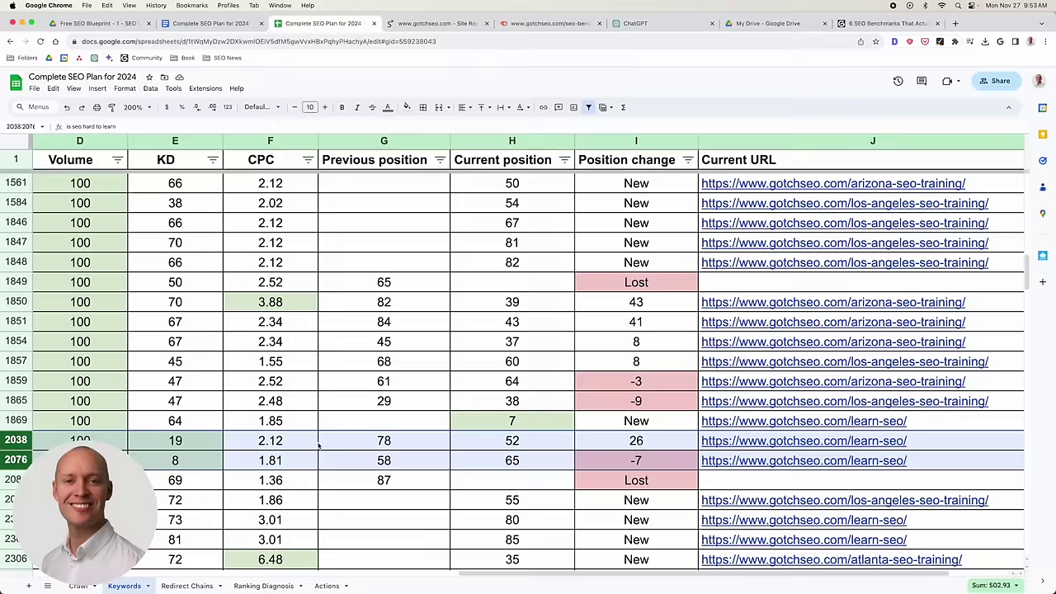
{"action": "scroll", "coordinate": [319, 446], "scroll_direction": "left", "scroll_amount": 5}
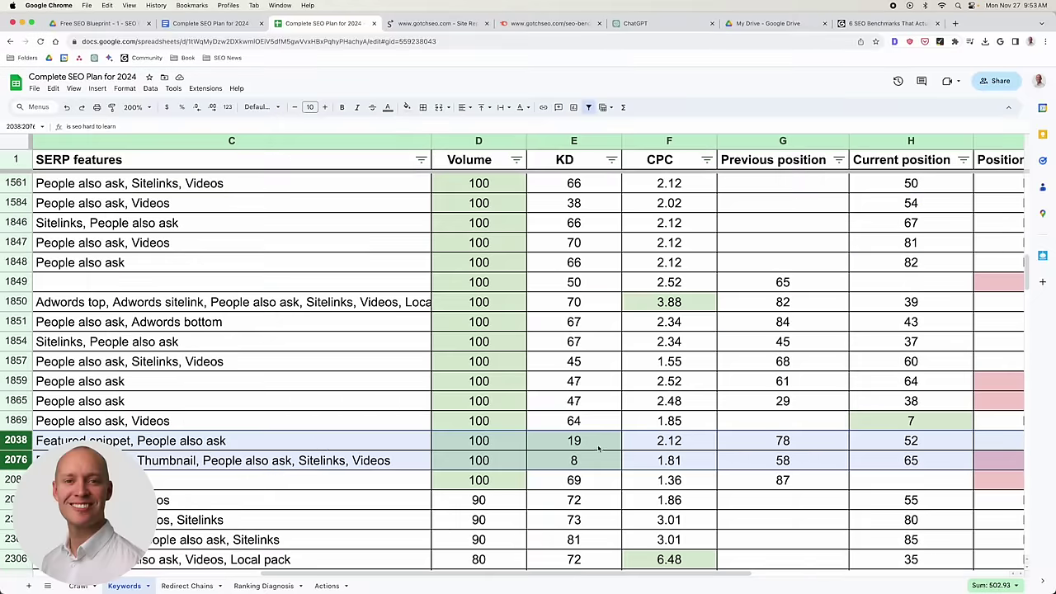
Examine the highest-volume keywords, comparing their importance, SERP features, KD, current positions, position changes and ranking URLs.
{"action": "scroll", "coordinate": [599, 448], "scroll_direction": "up", "scroll_amount": 15}
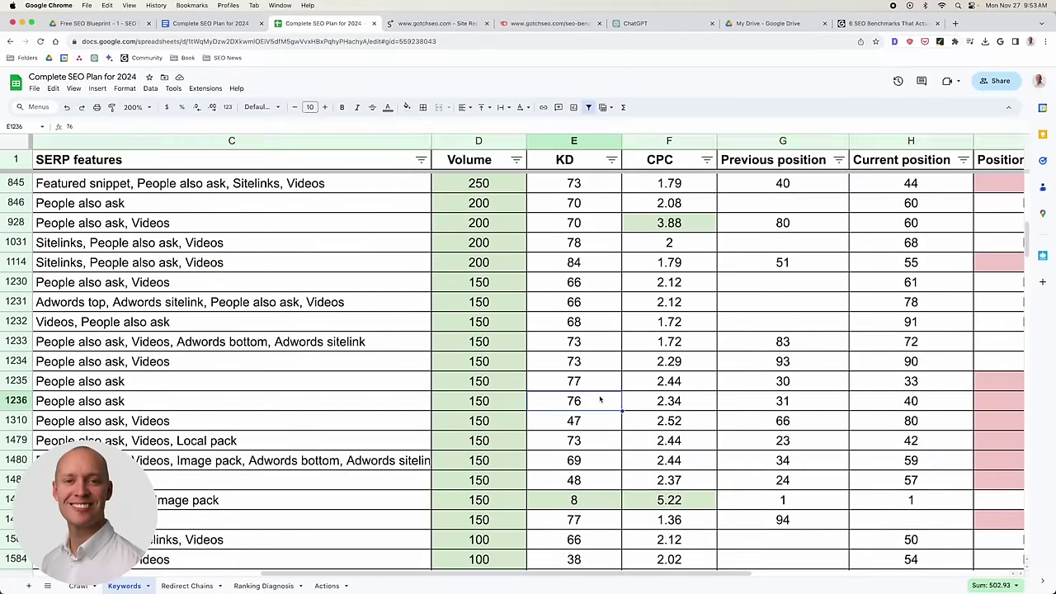
{"action": "left_click", "coordinate": [599, 401]}
{"action": "scroll", "coordinate": [600, 400], "scroll_direction": "up", "scroll_amount": 10}
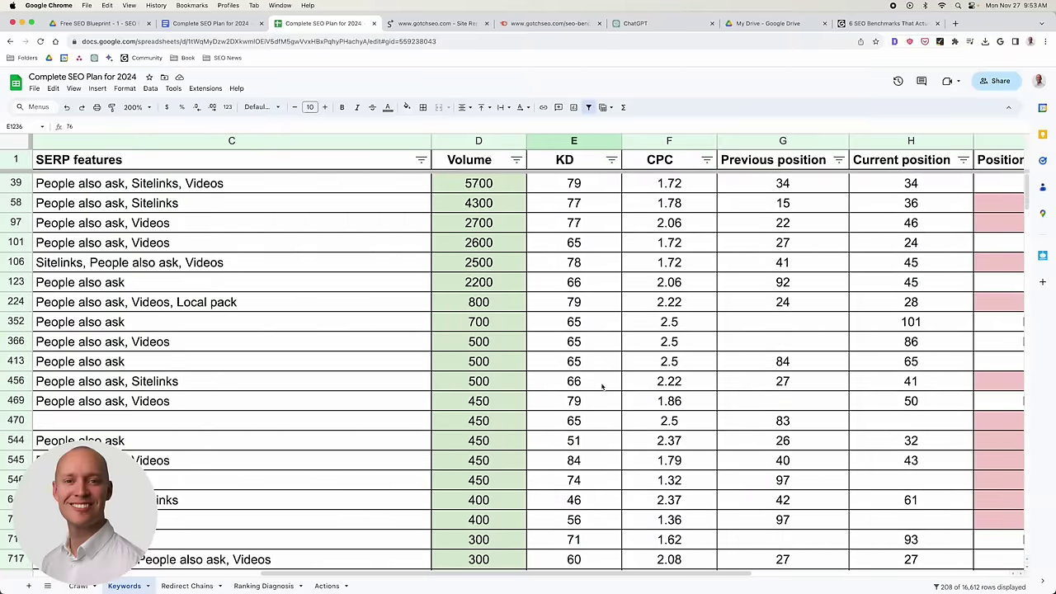
{"action": "scroll", "coordinate": [603, 384], "scroll_direction": "left", "scroll_amount": 5}
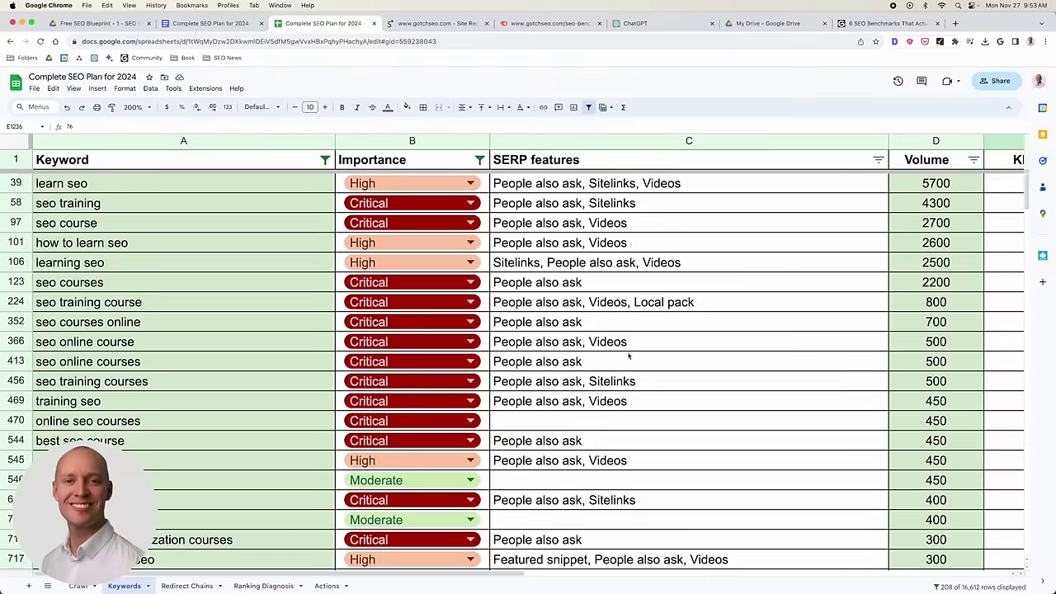
{"action": "left_click", "coordinate": [585, 227]}
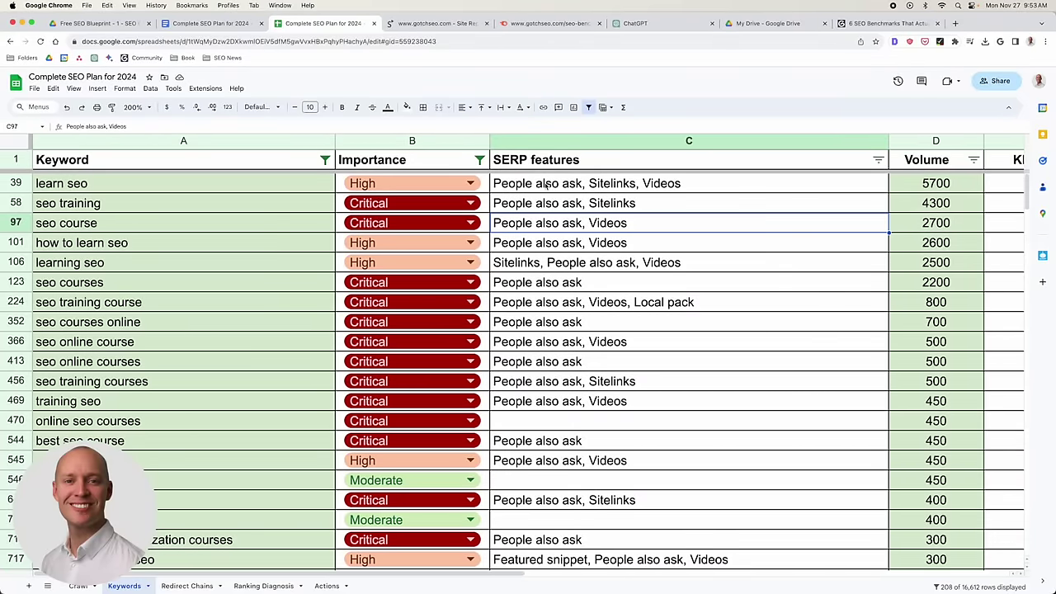
{"action": "scroll", "coordinate": [598, 195], "scroll_direction": "right", "scroll_amount": 5}
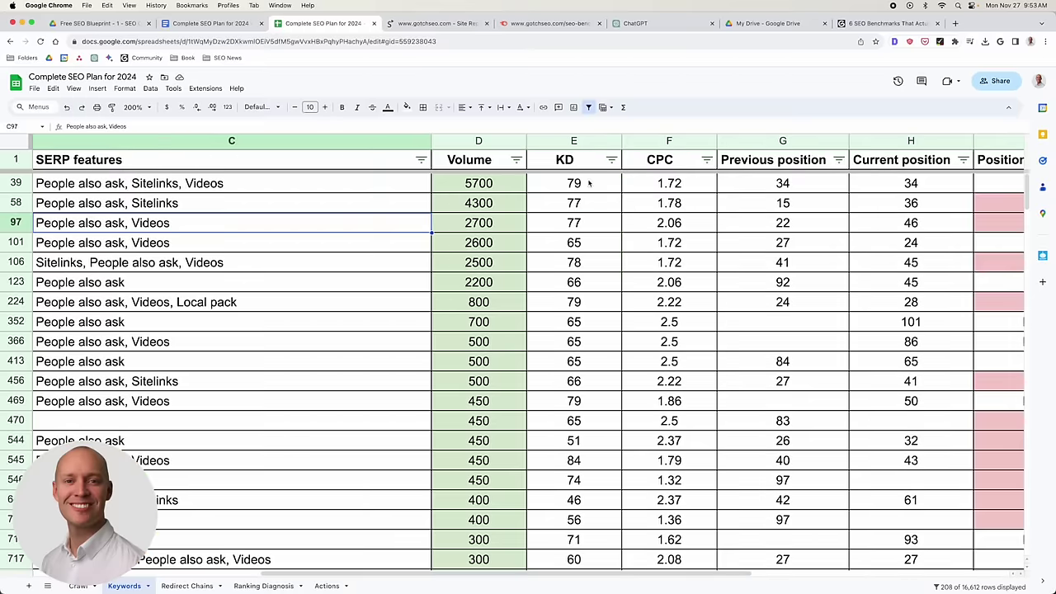
{"action": "scroll", "coordinate": [641, 283], "scroll_direction": "left", "scroll_amount": 5}
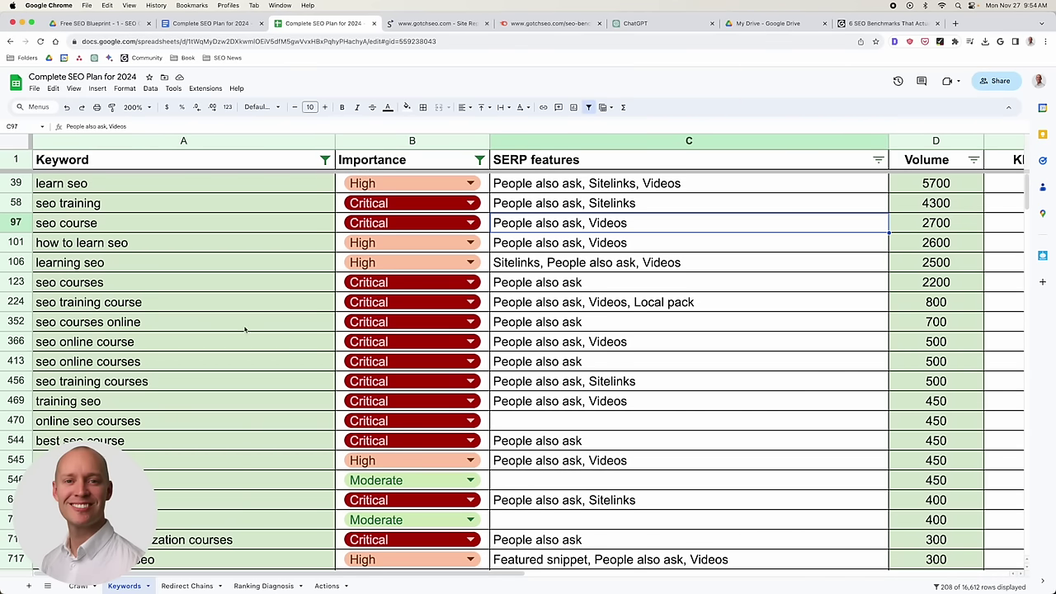
{"action": "scroll", "coordinate": [625, 268], "scroll_direction": "right", "scroll_amount": 2}
{"action": "scroll", "coordinate": [624, 268], "scroll_direction": "right", "scroll_amount": 3}
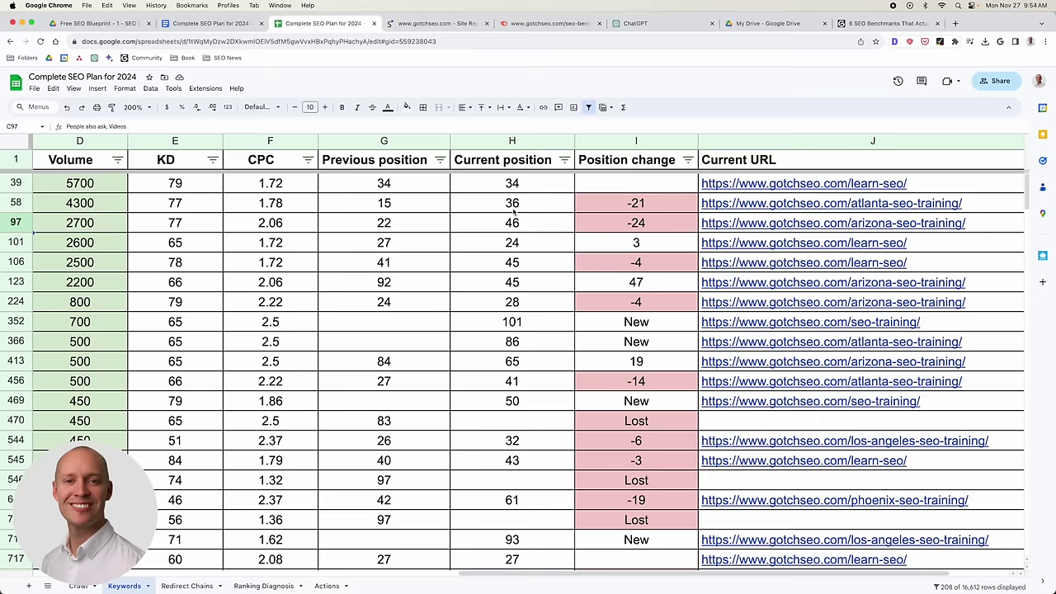
{"action": "scroll", "coordinate": [797, 172], "scroll_direction": "left", "scroll_amount": 5}
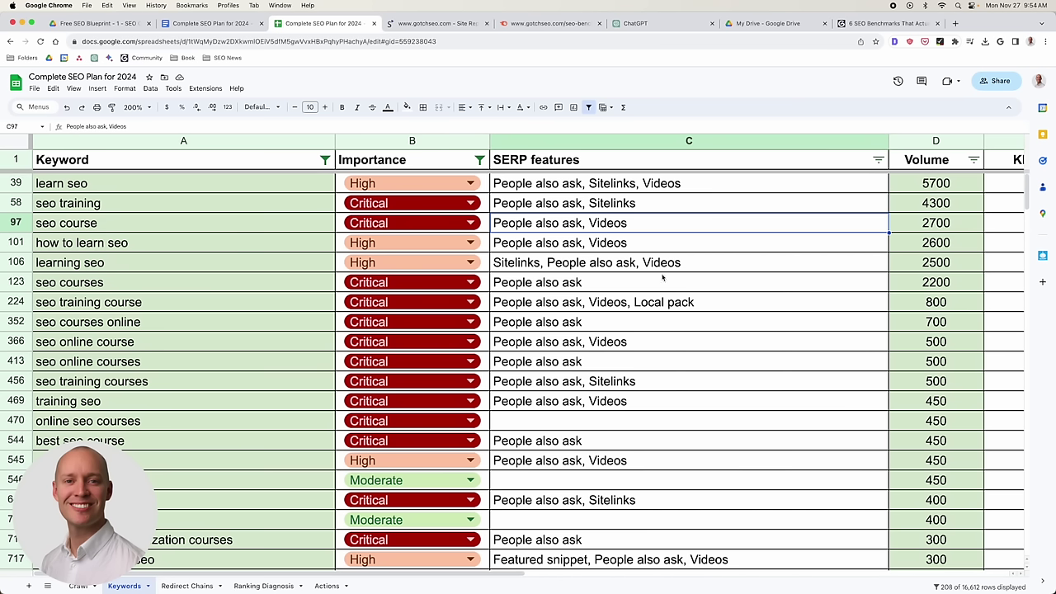
{"action": "scroll", "coordinate": [662, 278], "scroll_direction": "right", "scroll_amount": 2}
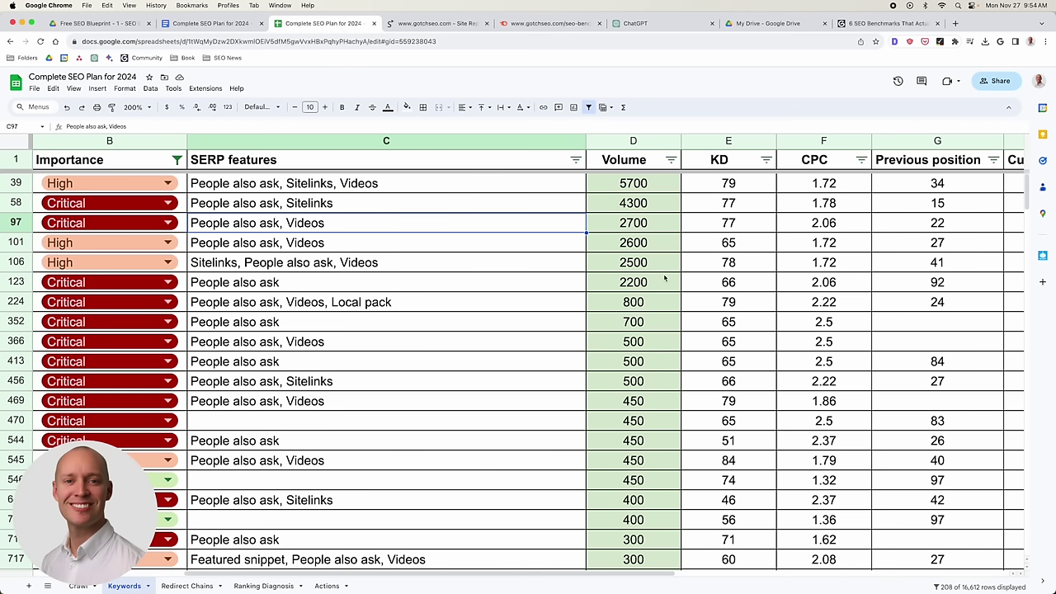
Select the whole Position change column and review its conditional formatting rules, including the rule for text containing "lost".
{"action": "scroll", "coordinate": [664, 279], "scroll_direction": "right", "scroll_amount": 4}
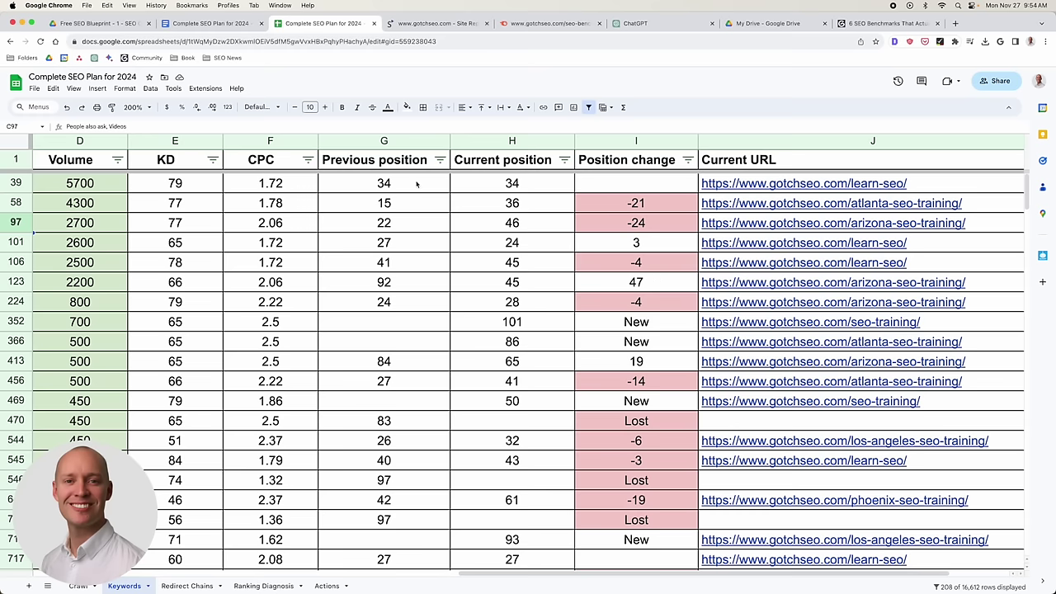
{"action": "left_click", "coordinate": [636, 141]}
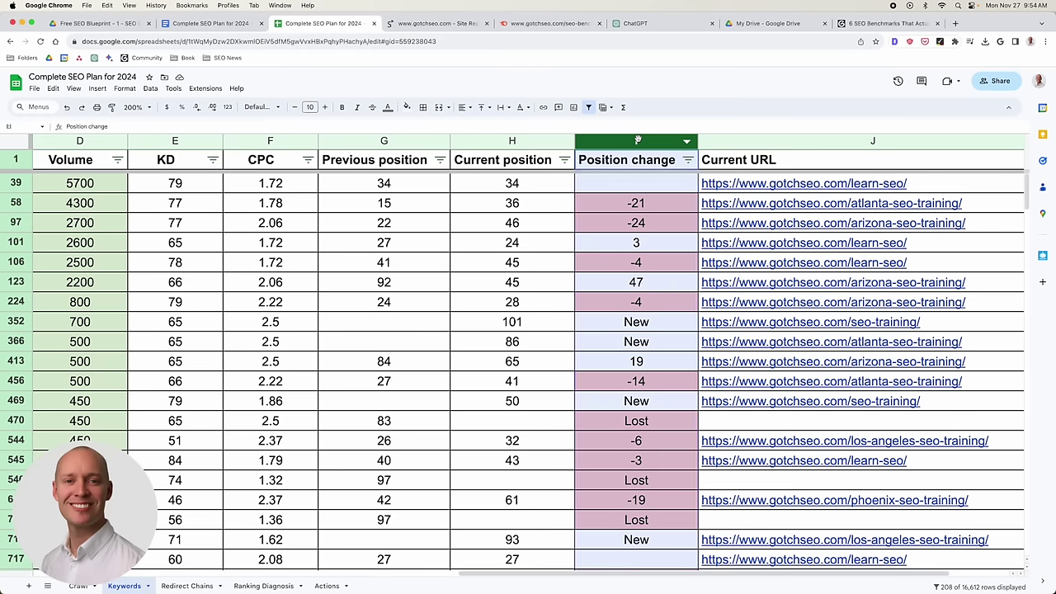
{"action": "left_click", "coordinate": [121, 91]}
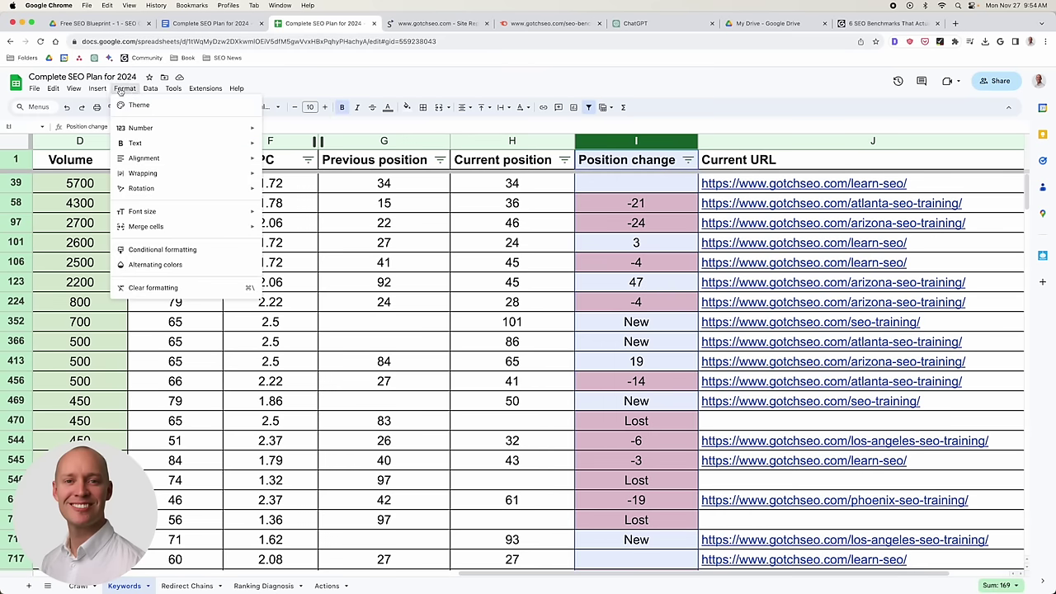
{"action": "left_click", "coordinate": [206, 252]}
{"action": "left_click", "coordinate": [937, 143]}
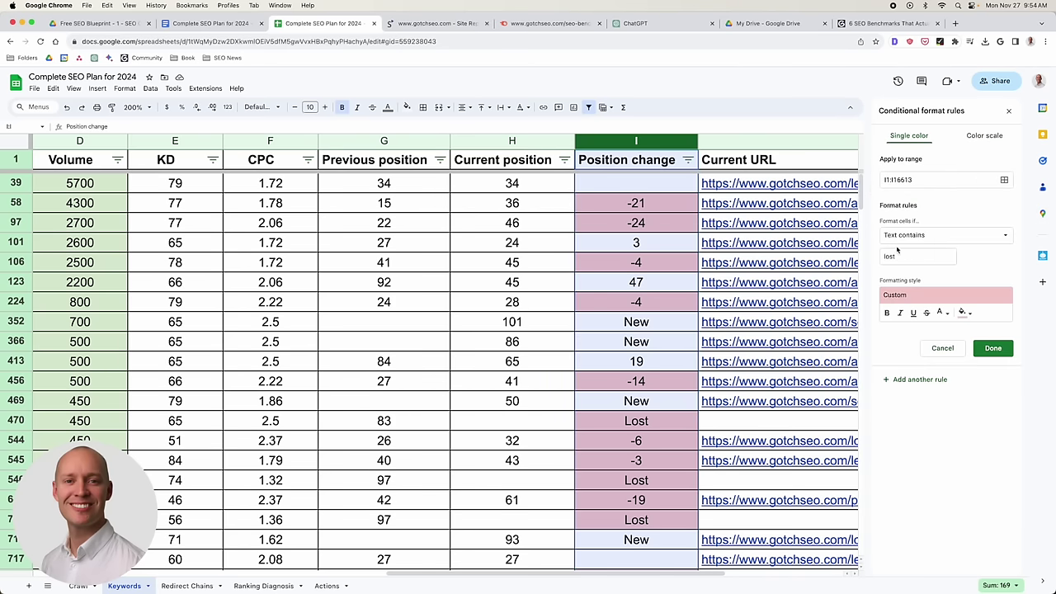
{"action": "left_click", "coordinate": [1008, 111]}
{"action": "left_click", "coordinate": [646, 222]}
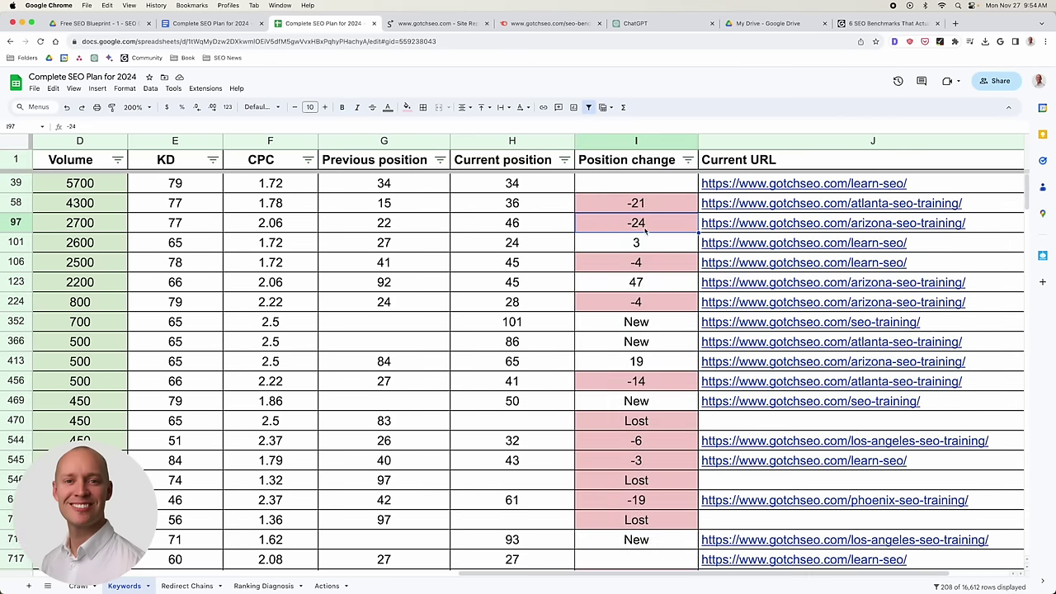
Filter the Position change column by its light red fill color to isolate the declining and lost keywords.
{"action": "left_click", "coordinate": [688, 160]}
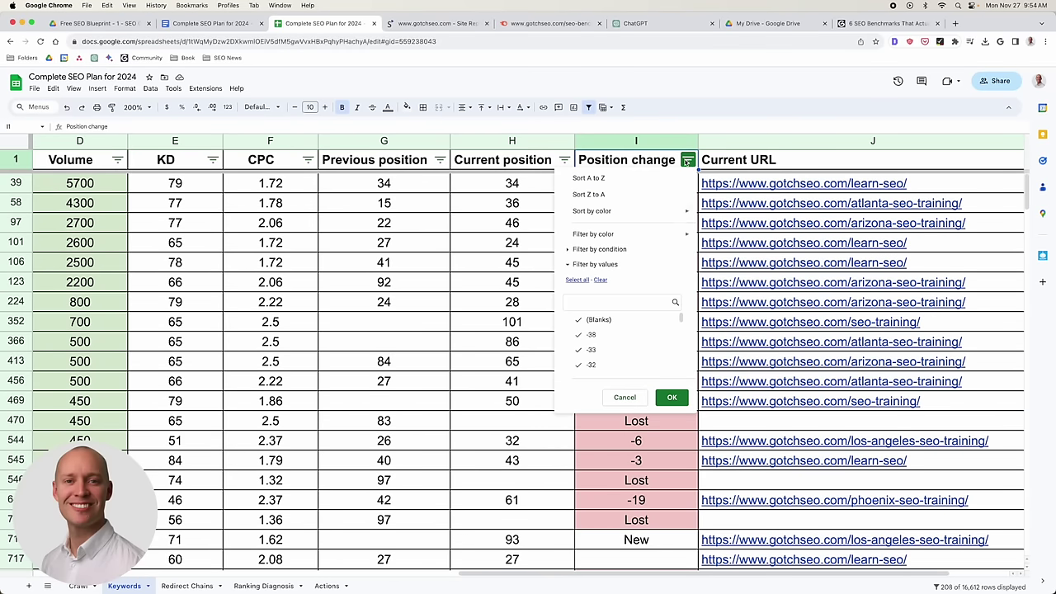
{"action": "mouse_move", "coordinate": [666, 219]}
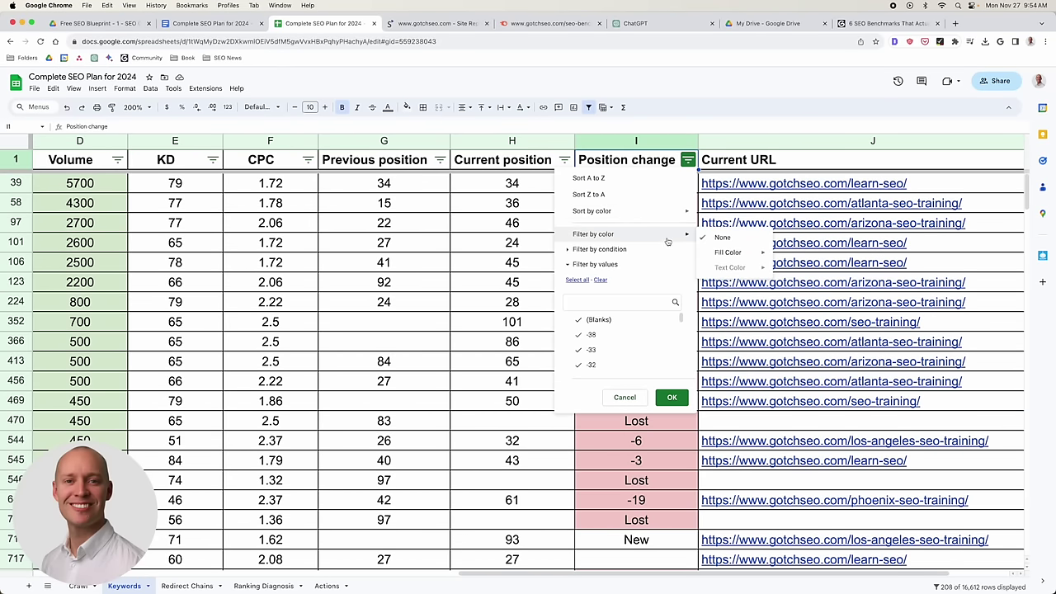
{"action": "mouse_move", "coordinate": [734, 253]}
{"action": "left_click", "coordinate": [802, 271]}
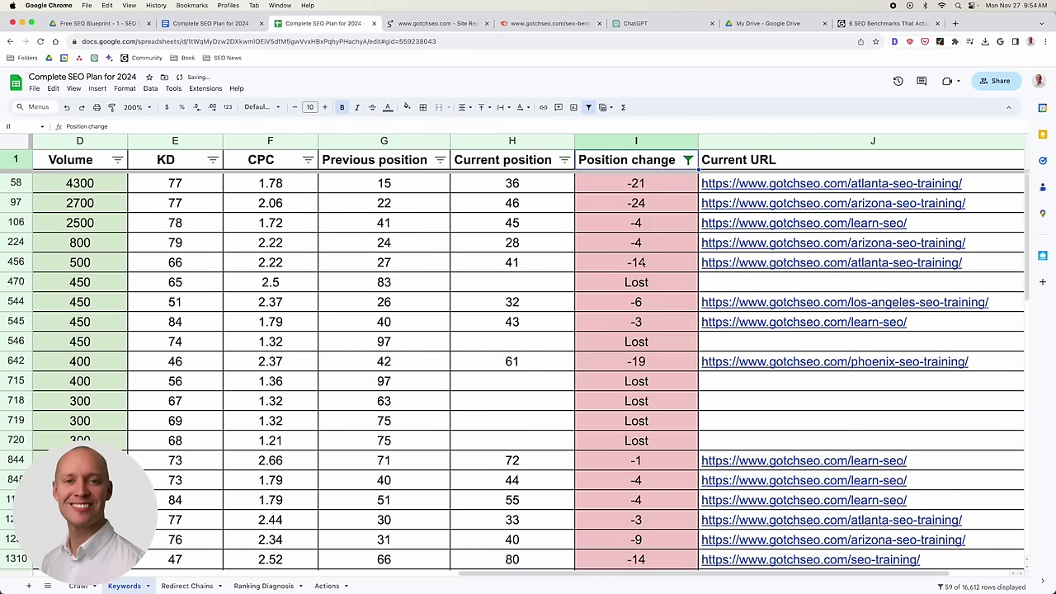
Hide columns C through H so Keyword and Importance sit beside Position change and Current URL.
{"action": "scroll", "coordinate": [651, 257], "scroll_direction": "left", "scroll_amount": 5}
{"action": "scroll", "coordinate": [651, 257], "scroll_direction": "down", "scroll_amount": 1}
{"action": "scroll", "coordinate": [658, 256], "scroll_direction": "right", "scroll_amount": 5}
{"action": "scroll", "coordinate": [659, 255], "scroll_direction": "up", "scroll_amount": 1}
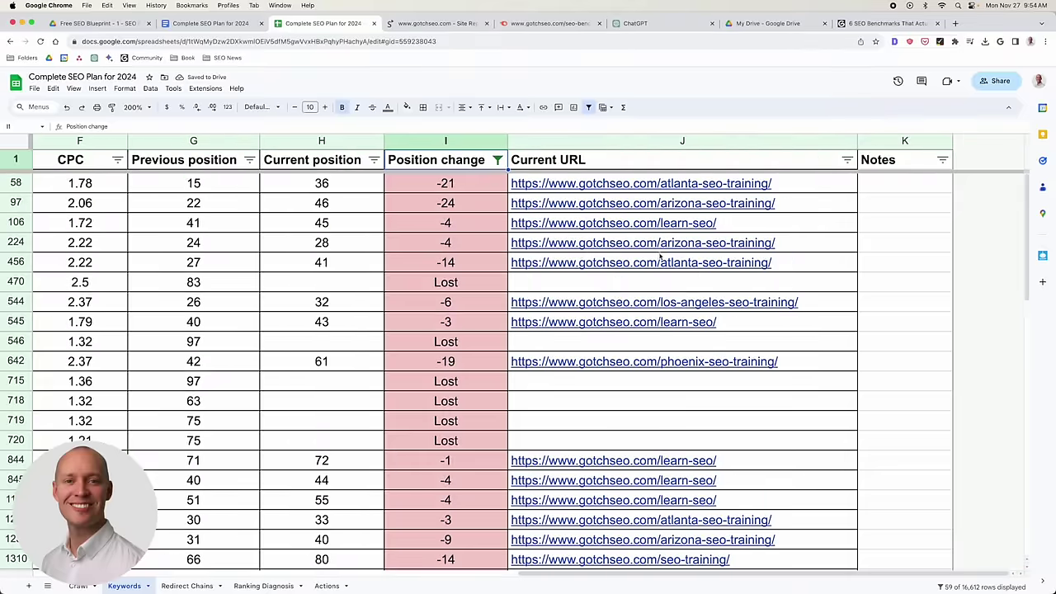
{"action": "left_click_drag", "start_coordinate": [355, 143], "coordinate": [549, 213]}
{"action": "right_click", "coordinate": [567, 219]}
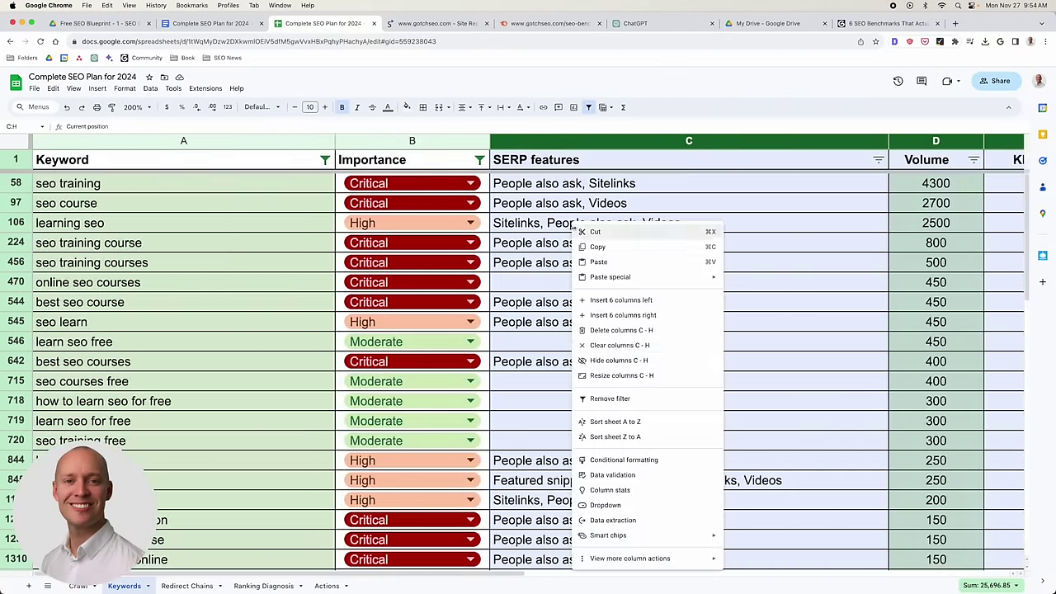
{"action": "left_click", "coordinate": [606, 353]}
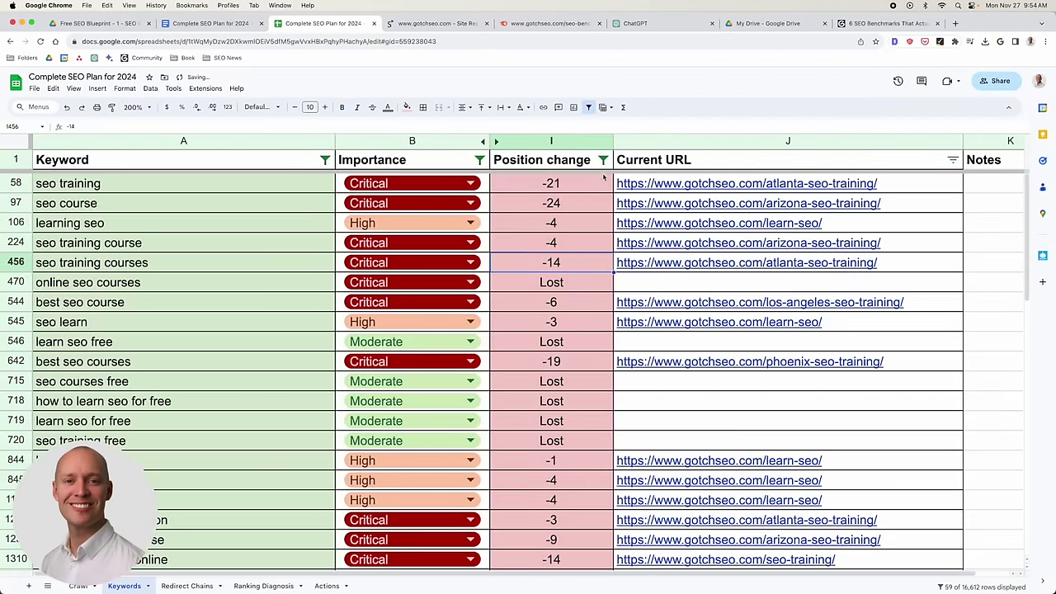
Sort the Position change column Z to A and examine the lost keywords and their importance.
{"action": "left_click", "coordinate": [603, 160]}
{"action": "left_click", "coordinate": [566, 192]}
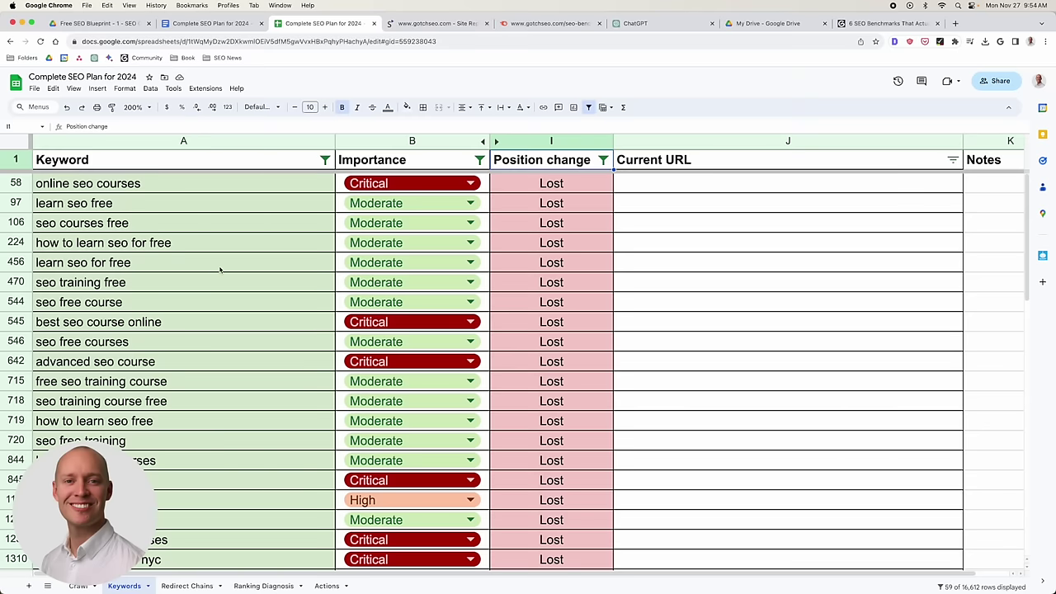
{"action": "left_click", "coordinate": [117, 183]}
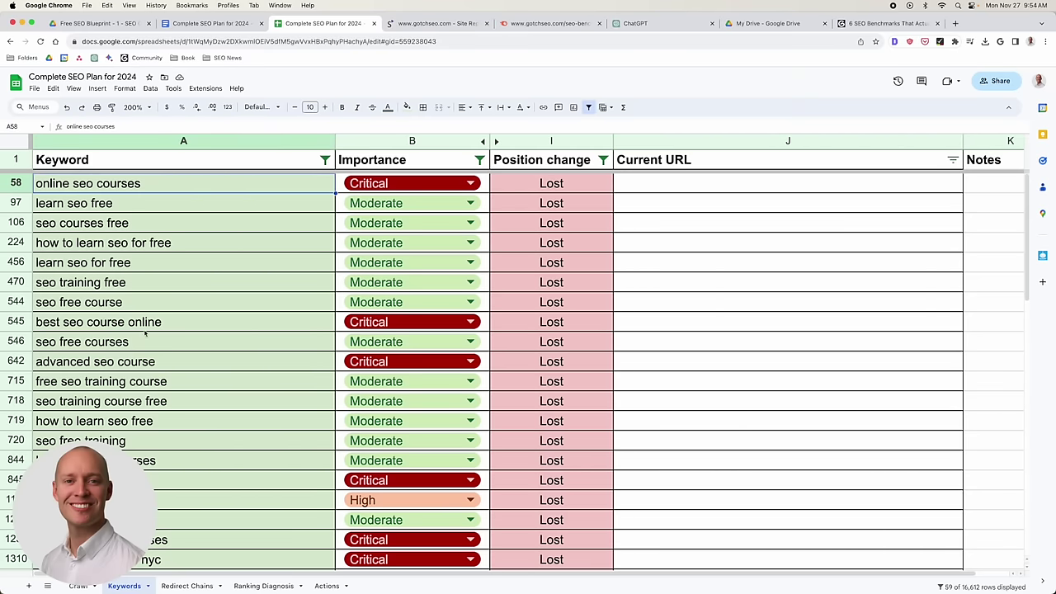
{"action": "scroll", "coordinate": [264, 365], "scroll_direction": "down", "scroll_amount": 3}
{"action": "left_click", "coordinate": [265, 363]}
{"action": "scroll", "coordinate": [266, 367], "scroll_direction": "down", "scroll_amount": 2}
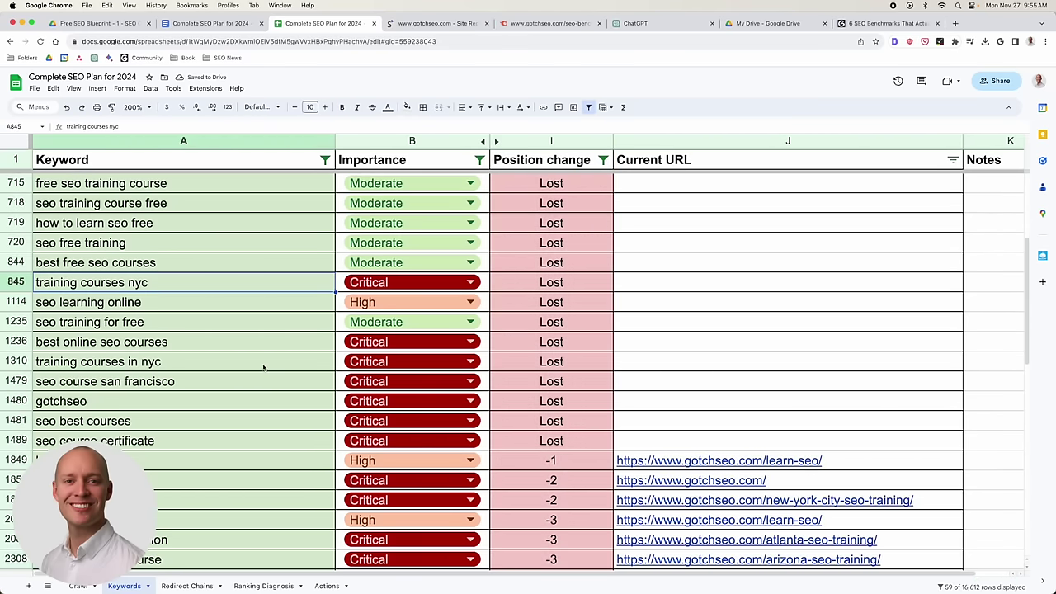
{"action": "left_click", "coordinate": [245, 380]}
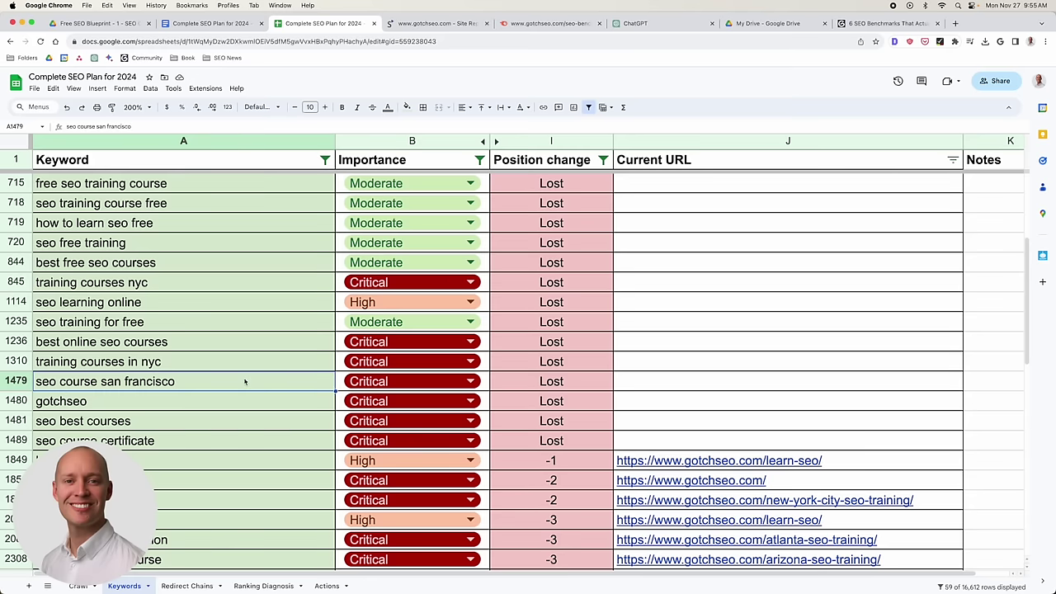
Select the whole "advanced seo course" row and examine its importance, position change and current URL.
{"action": "scroll", "coordinate": [245, 382], "scroll_direction": "up", "scroll_amount": 3}
{"action": "left_click", "coordinate": [280, 264]}
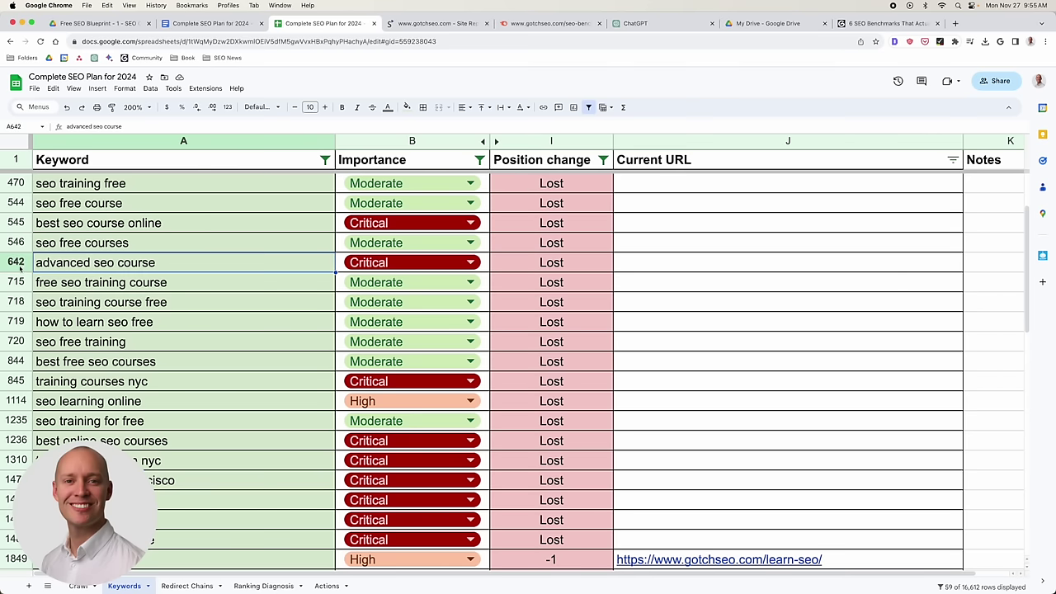
{"action": "key", "text": "shift+space"}
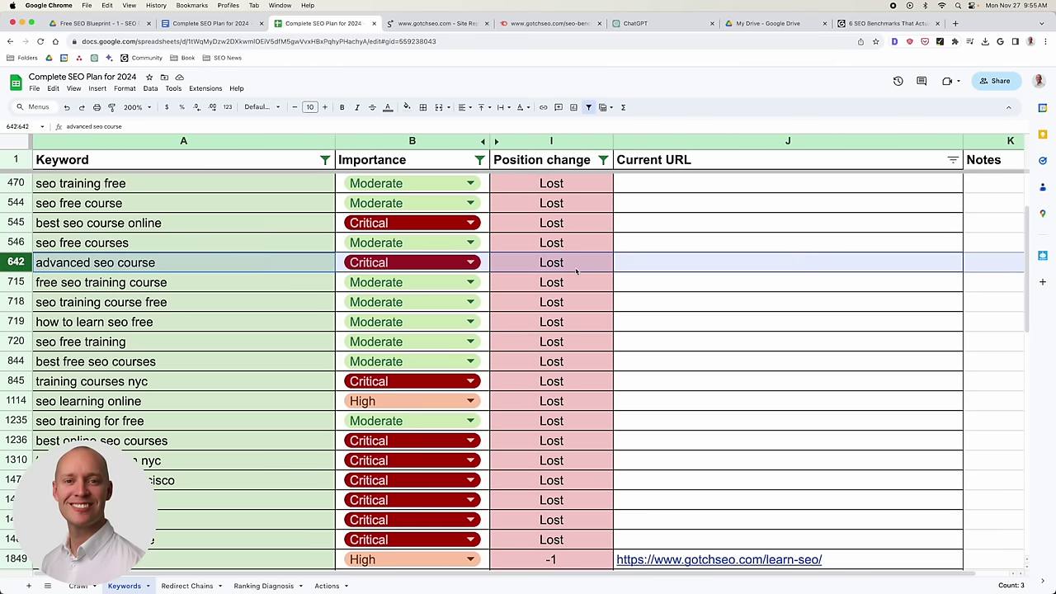
{"action": "left_click", "coordinate": [239, 265]}
Examine the keywords with negative position changes and their ranking URLs, down to the largest drops.
{"action": "scroll", "coordinate": [273, 267], "scroll_direction": "down", "scroll_amount": 5}
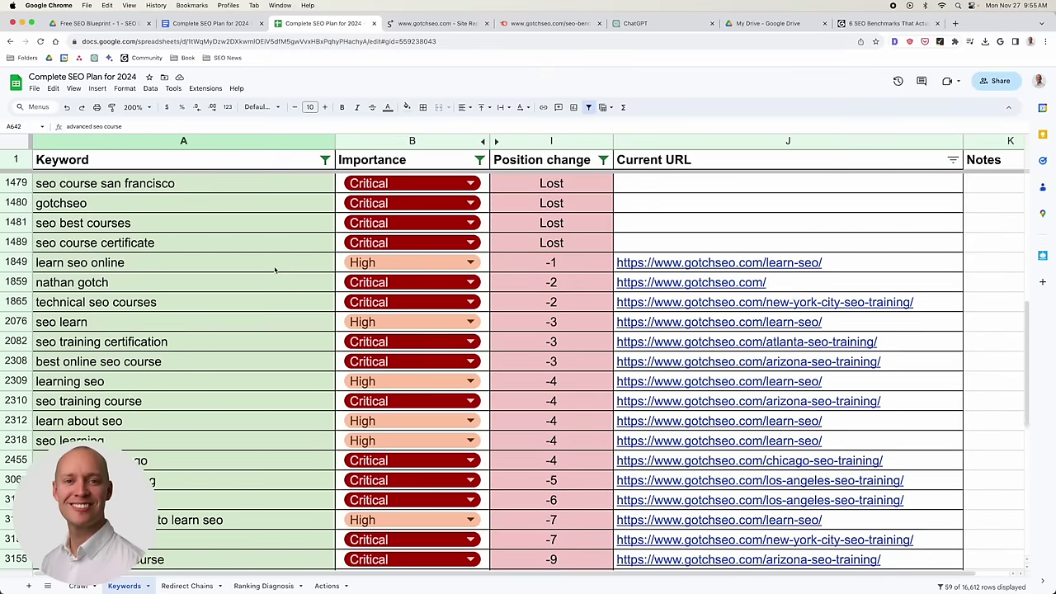
{"action": "scroll", "coordinate": [274, 270], "scroll_direction": "down", "scroll_amount": 1}
{"action": "left_click", "coordinate": [603, 159]}
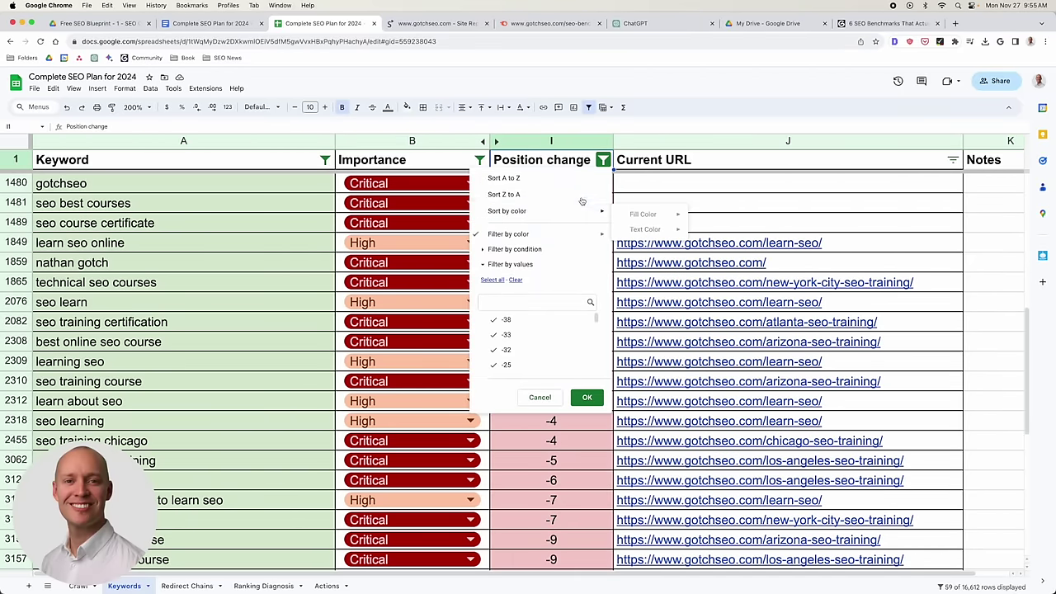
{"action": "left_click", "coordinate": [635, 183]}
{"action": "scroll", "coordinate": [578, 518], "scroll_direction": "down", "scroll_amount": 7}
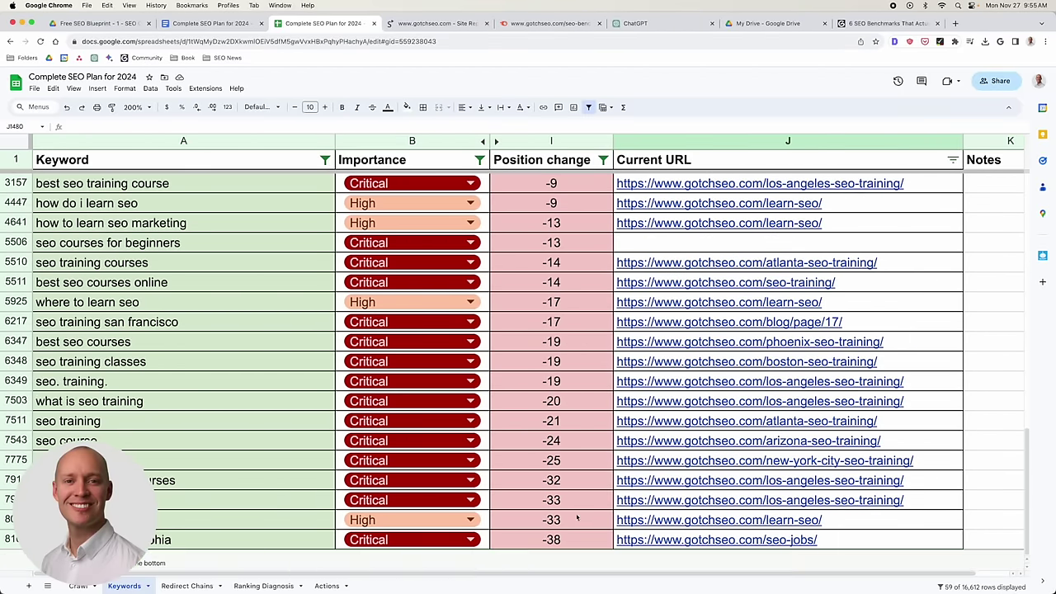
Compare the "seo training philadelphia" keyword with its current URL, the seo-jobs page, to judge whether they match.
{"action": "left_click", "coordinate": [158, 543]}
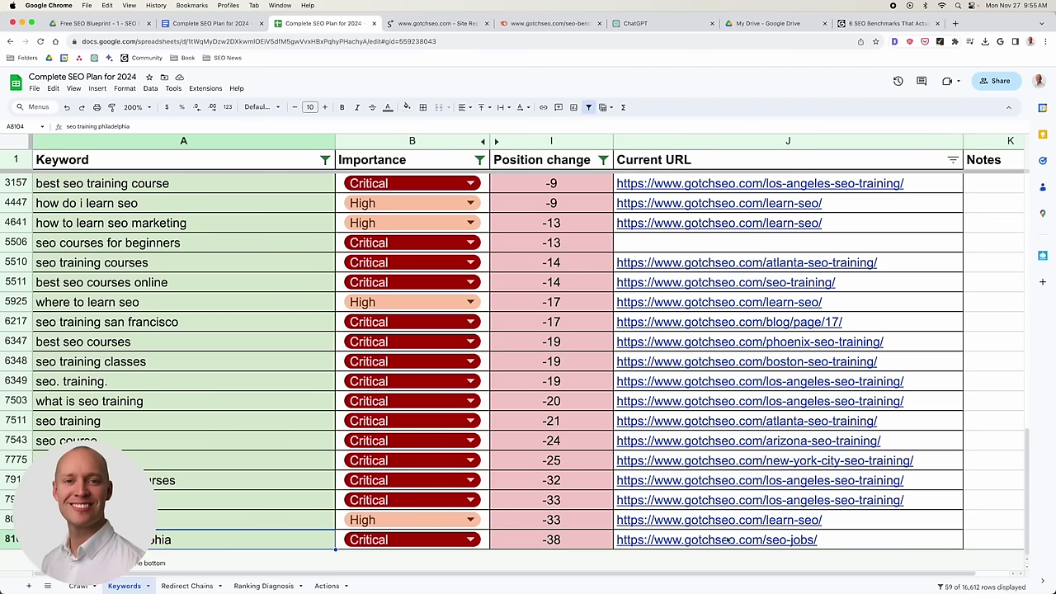
{"action": "left_click", "coordinate": [716, 539]}
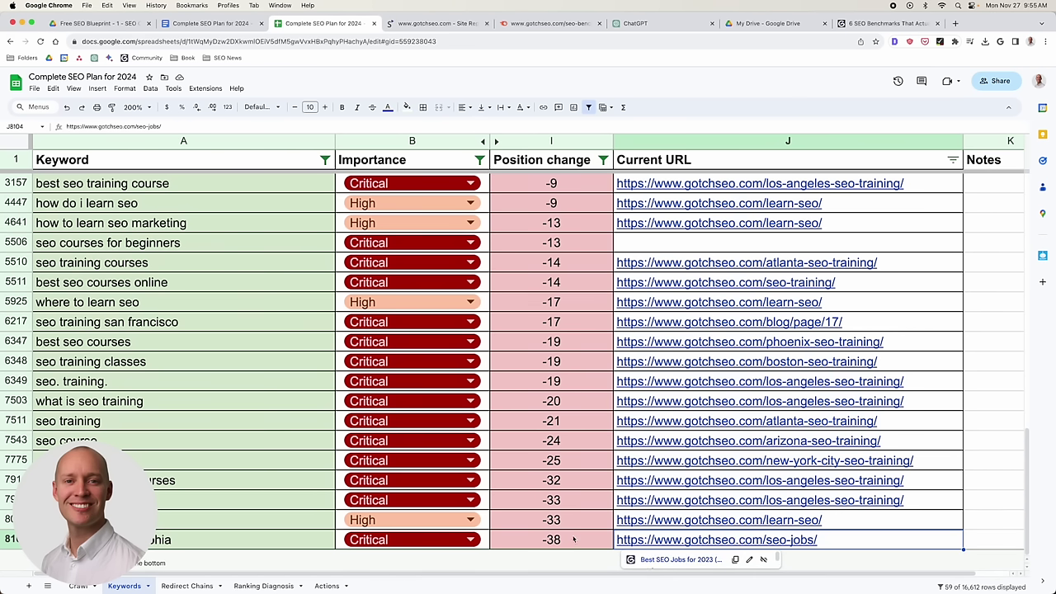
{"action": "key", "text": "Left"}
{"action": "key", "text": "Left"}
{"action": "key", "text": "Left"}
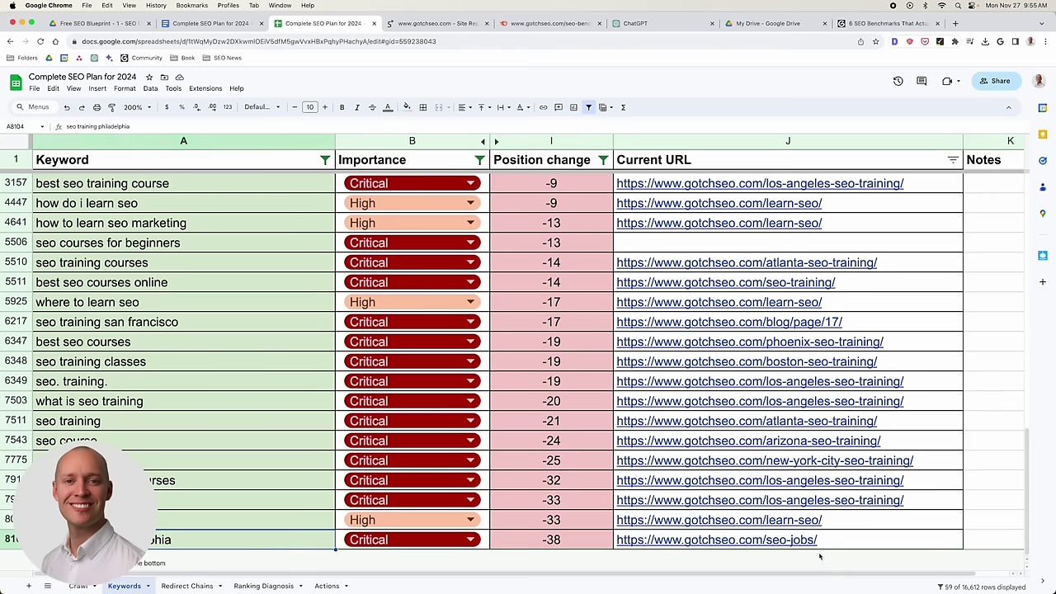
{"action": "left_click", "coordinate": [803, 544]}
Search Google for "seo training philadelphia" in an incognito window, examine the results, and return to the spreadsheet.
{"action": "left_click", "coordinate": [192, 542]}
{"action": "left_click", "coordinate": [1046, 41]}
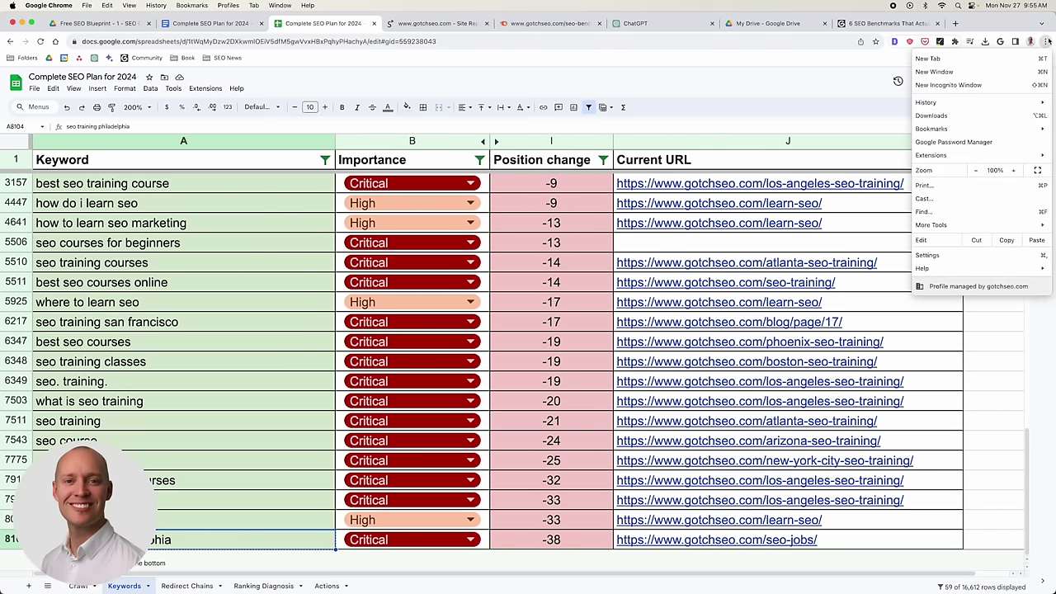
{"action": "left_click", "coordinate": [931, 85]}
{"action": "type", "text": "seo training philadelphia"}
{"action": "key", "text": "Return"}
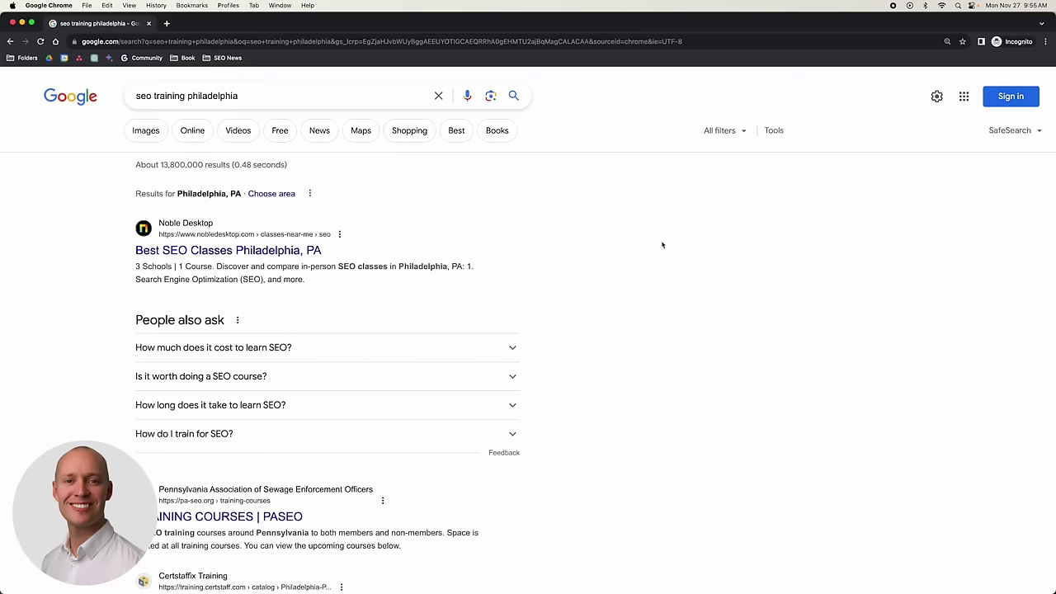
{"action": "scroll", "coordinate": [661, 245], "scroll_direction": "down", "scroll_amount": 8}
{"action": "scroll", "coordinate": [661, 245], "scroll_direction": "down", "scroll_amount": 7}
{"action": "scroll", "coordinate": [657, 246], "scroll_direction": "down", "scroll_amount": 11}
{"action": "scroll", "coordinate": [656, 247], "scroll_direction": "down", "scroll_amount": 15}
{"action": "scroll", "coordinate": [653, 255], "scroll_direction": "up", "scroll_amount": 20}
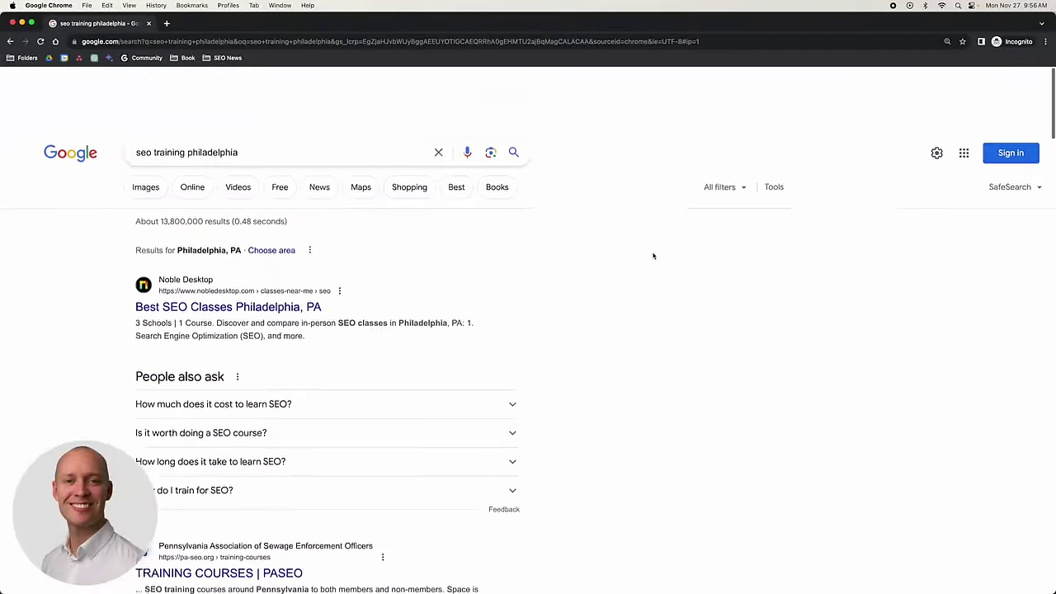
{"action": "left_click", "coordinate": [149, 23]}
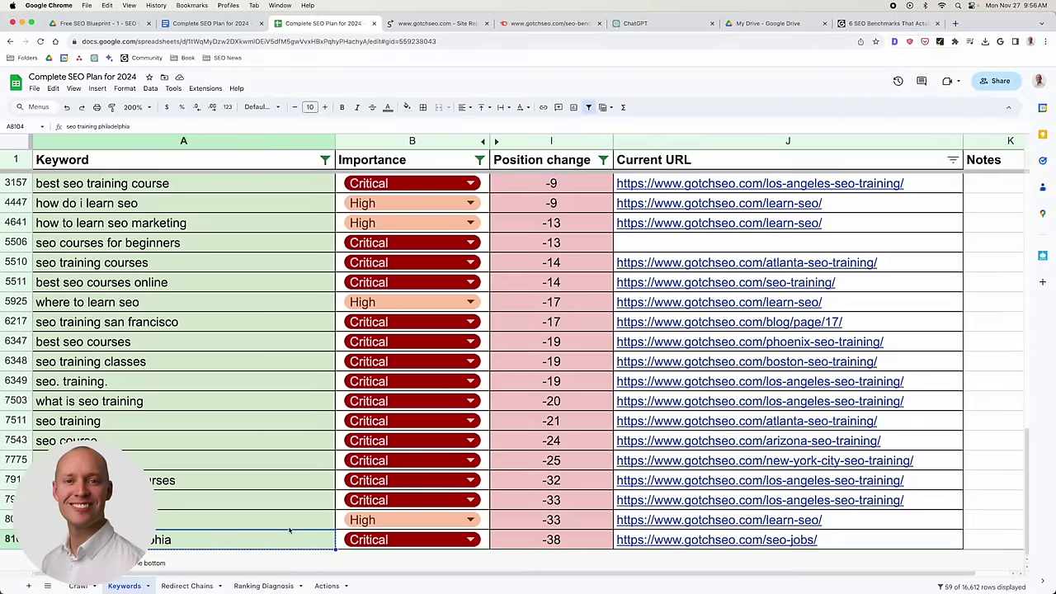
Fill the Current URL cell of the "seo training san francisco" row, blog/page/17, with light red.
{"action": "left_click", "coordinate": [277, 521]}
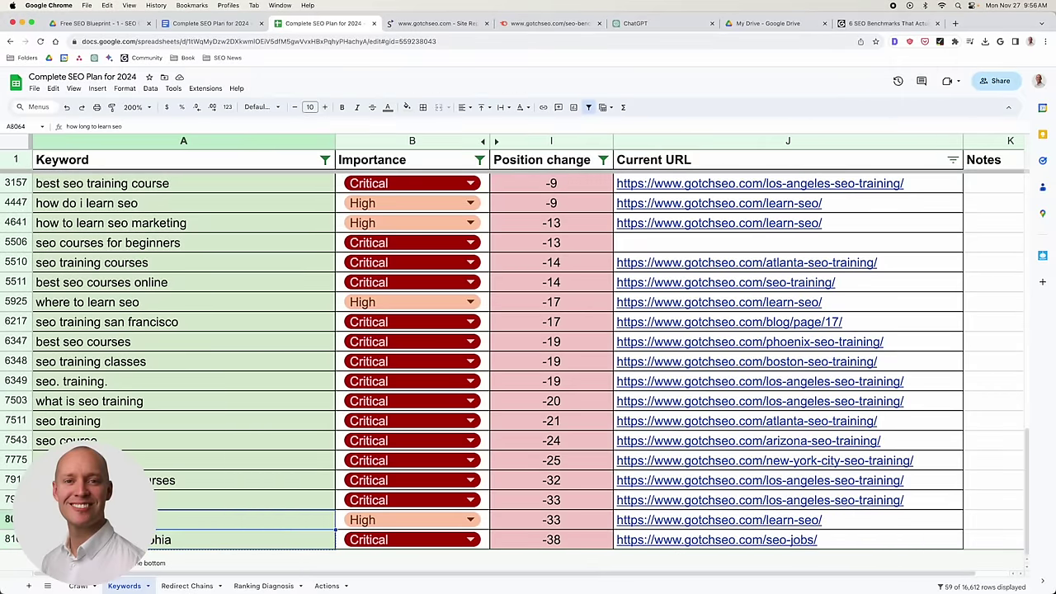
{"action": "left_click", "coordinate": [248, 500]}
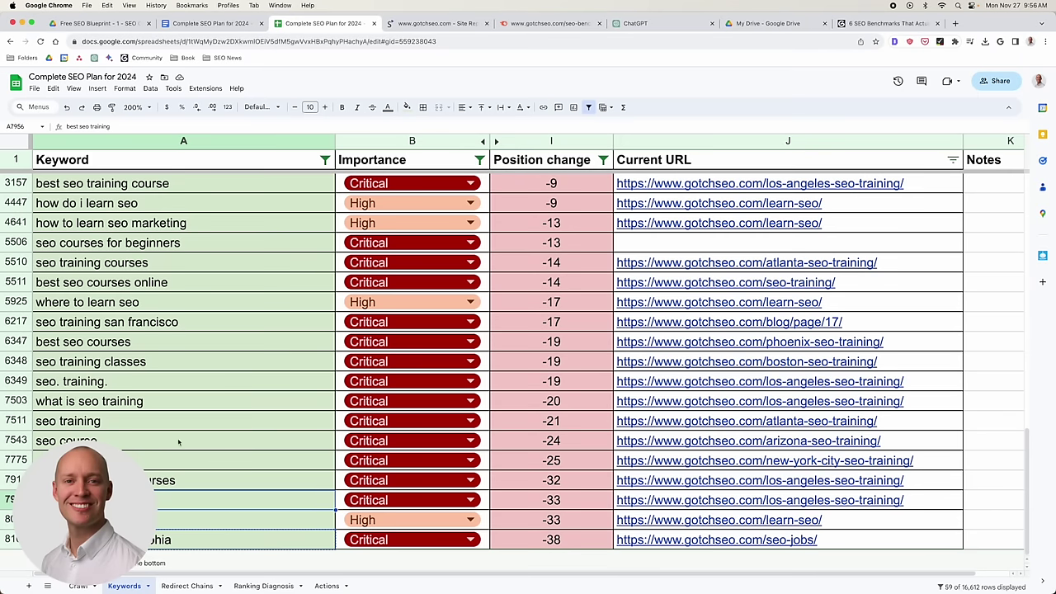
{"action": "left_click", "coordinate": [49, 322]}
{"action": "left_click", "coordinate": [18, 322]}
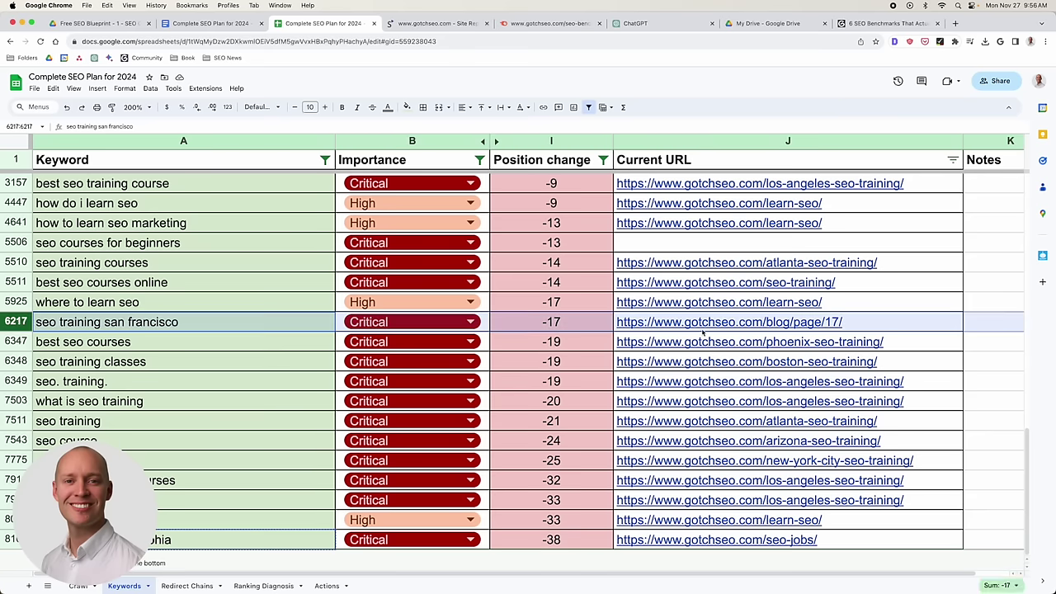
{"action": "left_click", "coordinate": [726, 321]}
{"action": "left_click", "coordinate": [407, 107]}
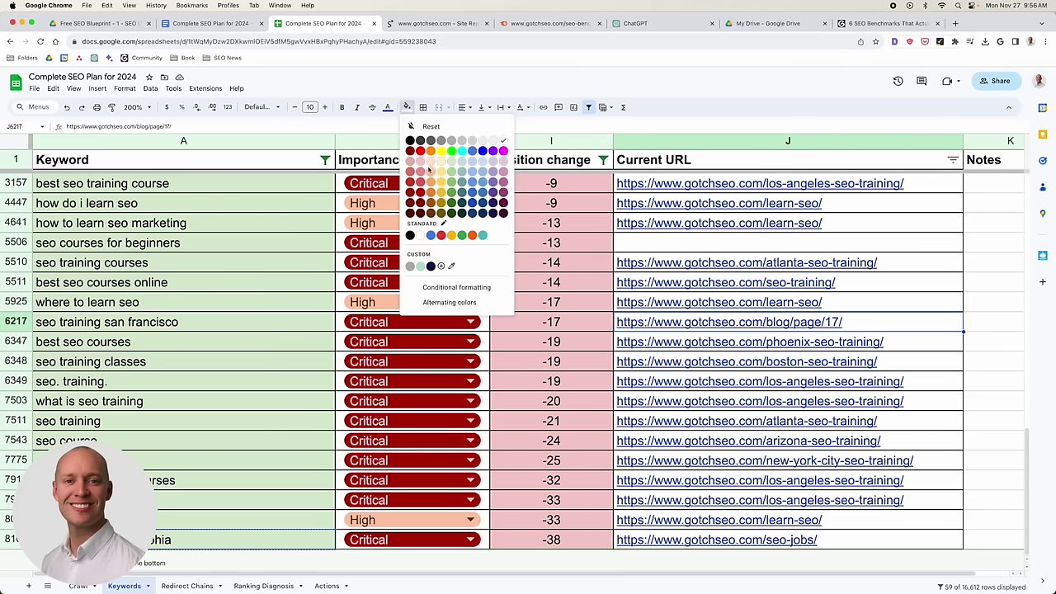
{"action": "left_click", "coordinate": [420, 161]}
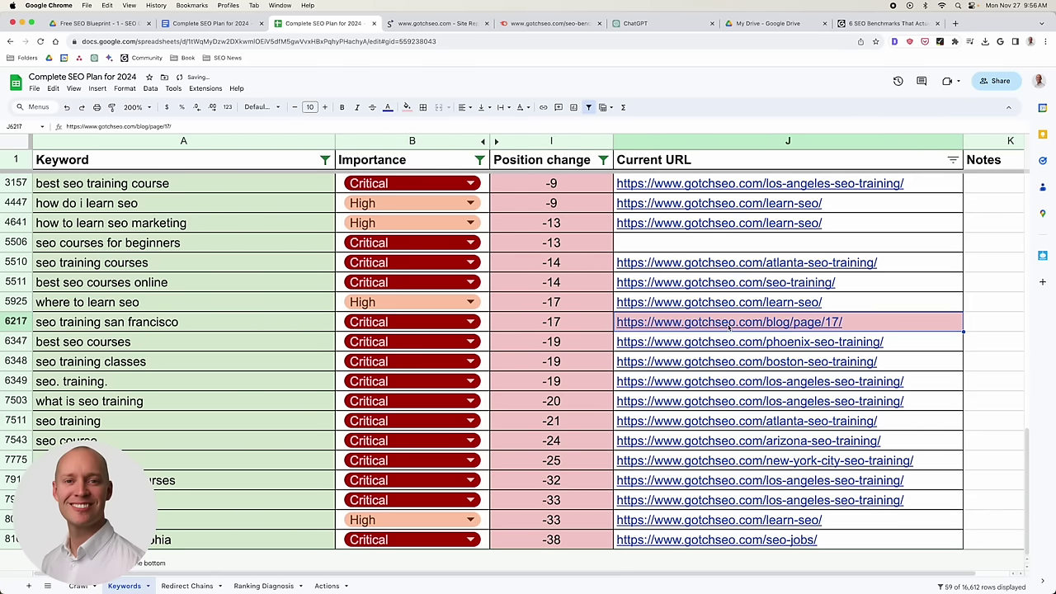
Compare "seo training san francisco" with the preview of its current URL, then select the whole "where to learn seo" row.
{"action": "left_click", "coordinate": [62, 329]}
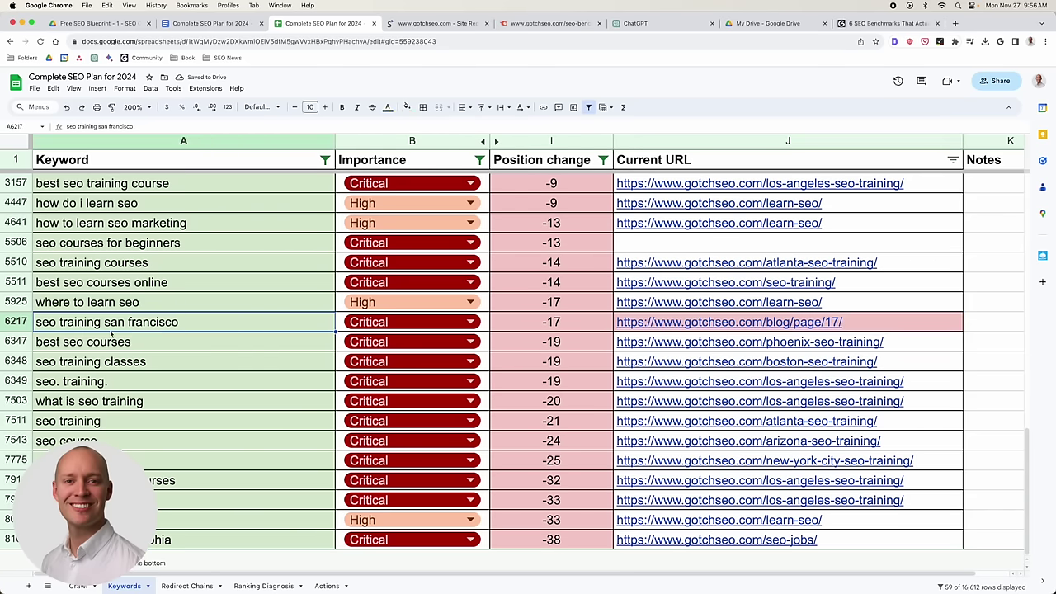
{"action": "left_click", "coordinate": [759, 329]}
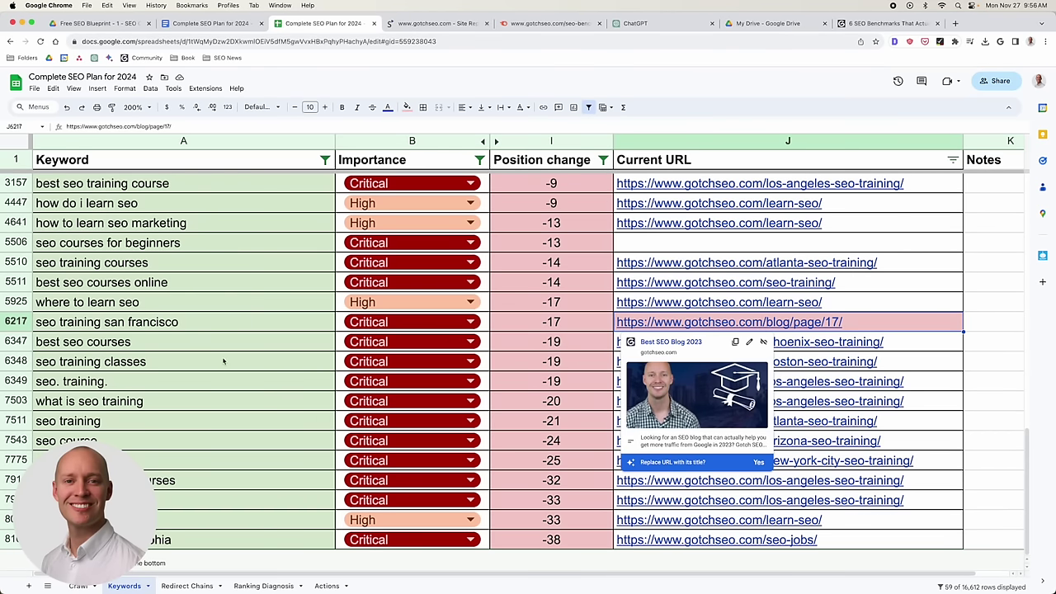
{"action": "left_click", "coordinate": [106, 304]}
{"action": "left_click", "coordinate": [16, 302]}
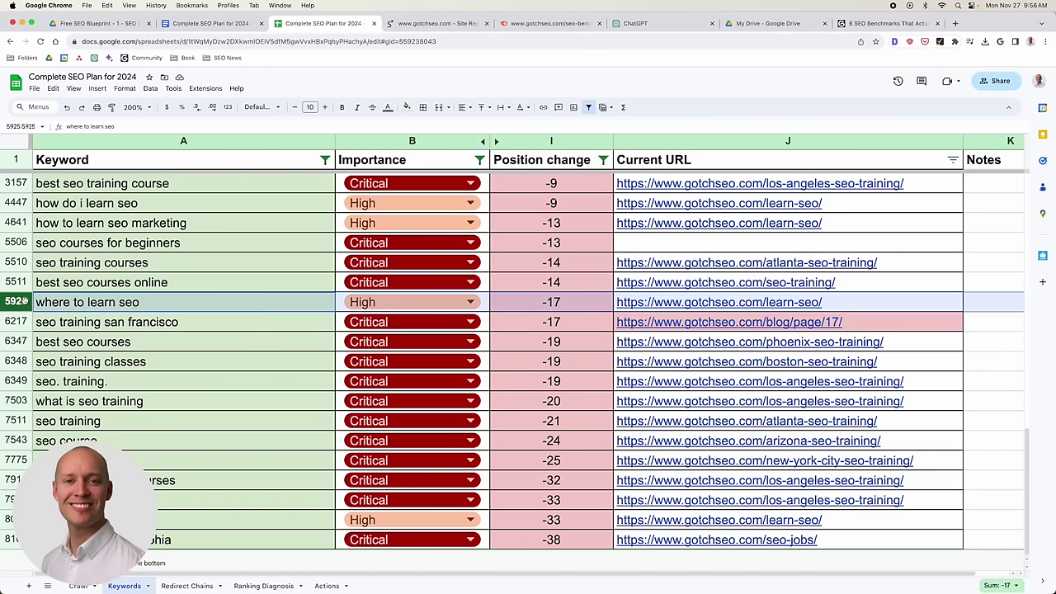
Compare "where to learn seo" with its current URL preview and fill that row's Current URL cell with light red.
{"action": "left_click", "coordinate": [723, 304]}
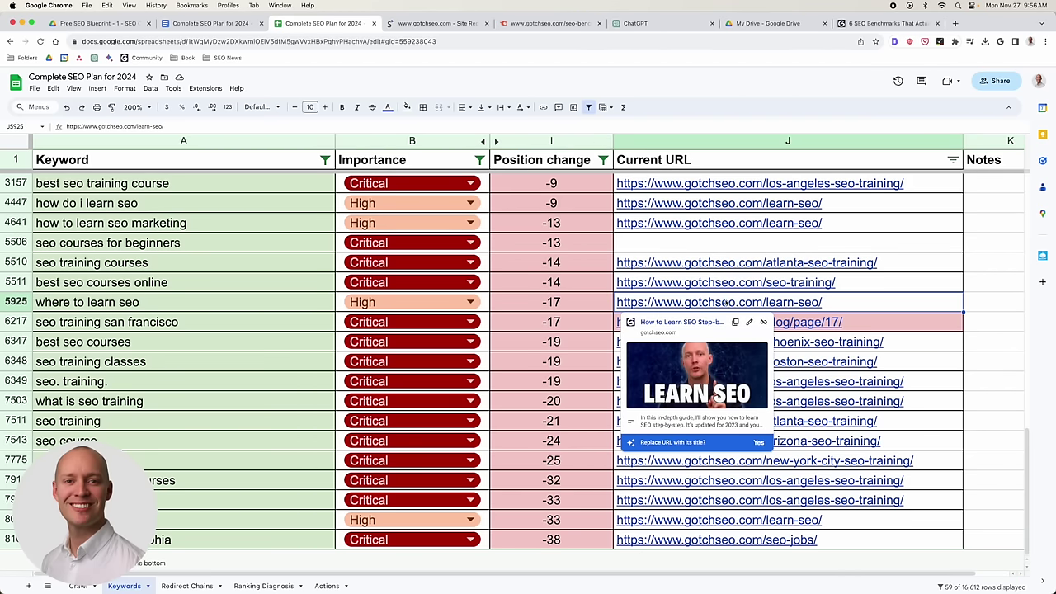
{"action": "left_click", "coordinate": [190, 304]}
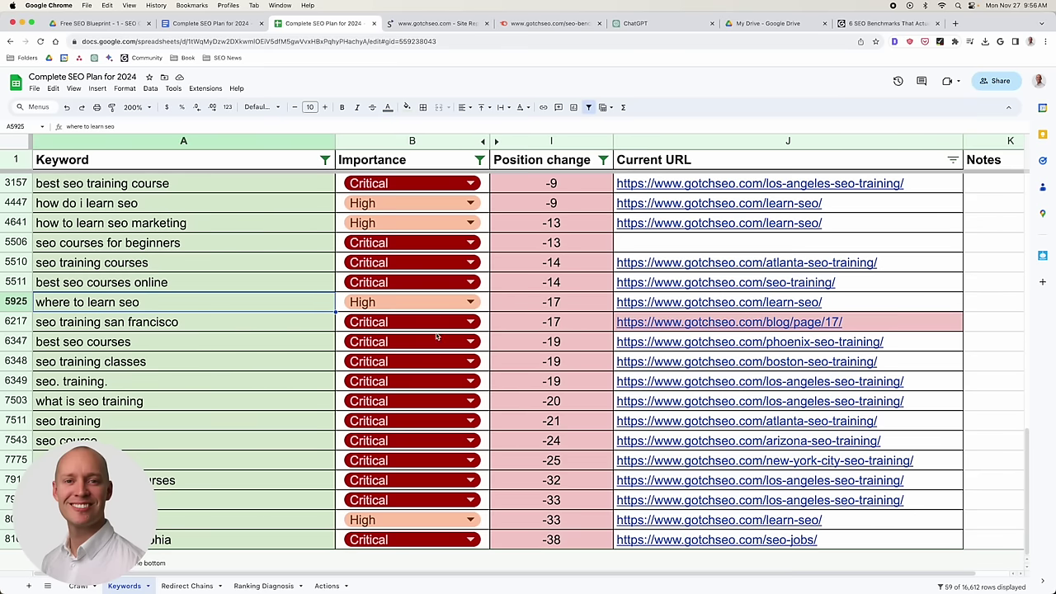
{"action": "left_click", "coordinate": [839, 303]}
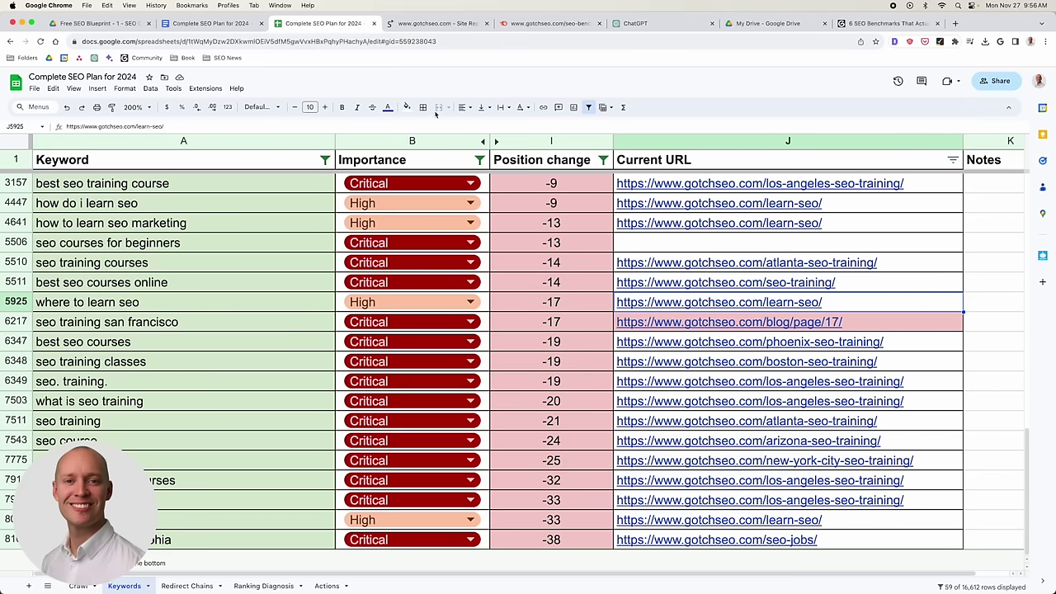
{"action": "left_click", "coordinate": [407, 108]}
{"action": "left_click", "coordinate": [420, 165]}
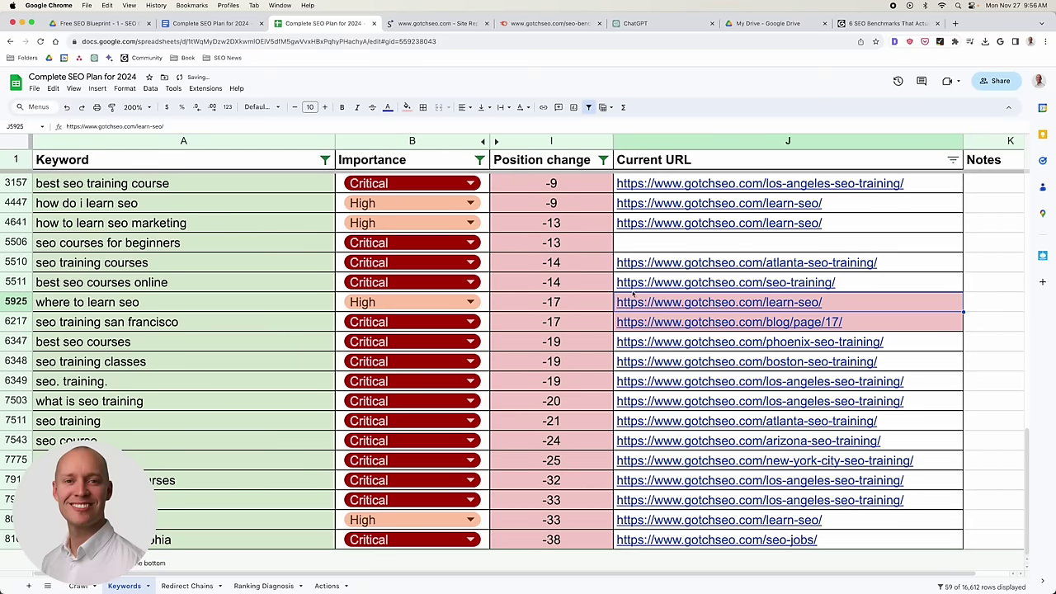
{"action": "left_click", "coordinate": [123, 309]}
Fill the Current URL cell of the "how long does it take to learn seo" row with light red.
{"action": "scroll", "coordinate": [165, 318], "scroll_direction": "up", "scroll_amount": 5}
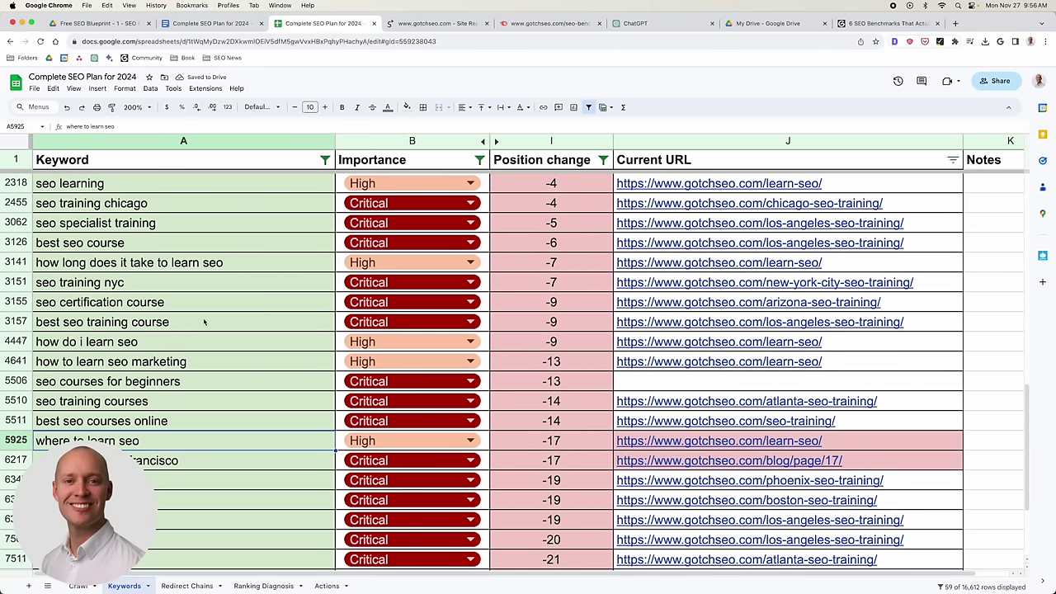
{"action": "left_click", "coordinate": [17, 263]}
{"action": "left_click", "coordinate": [846, 265]}
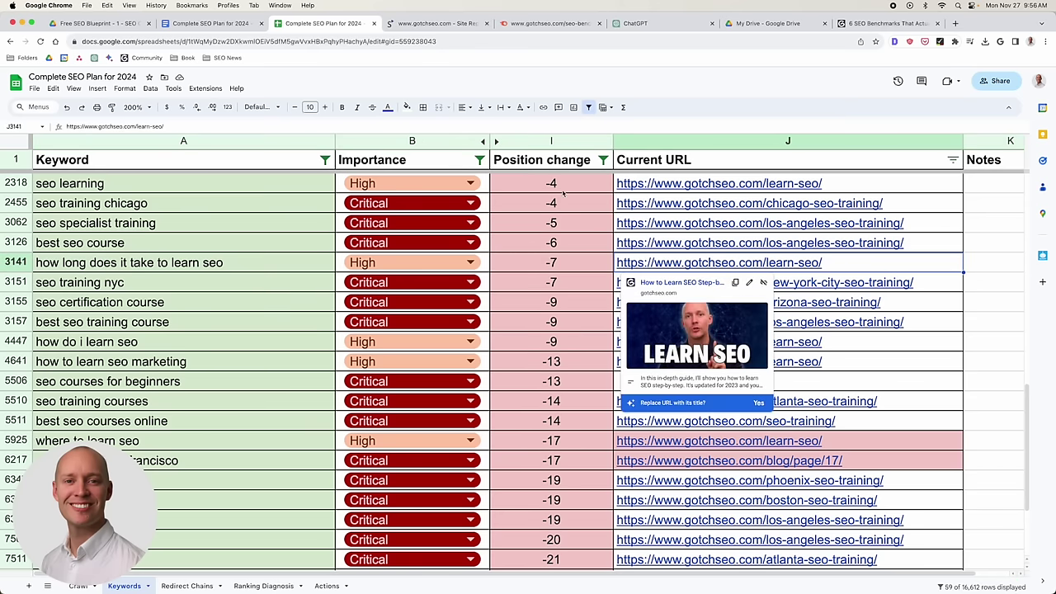
{"action": "left_click", "coordinate": [406, 107]}
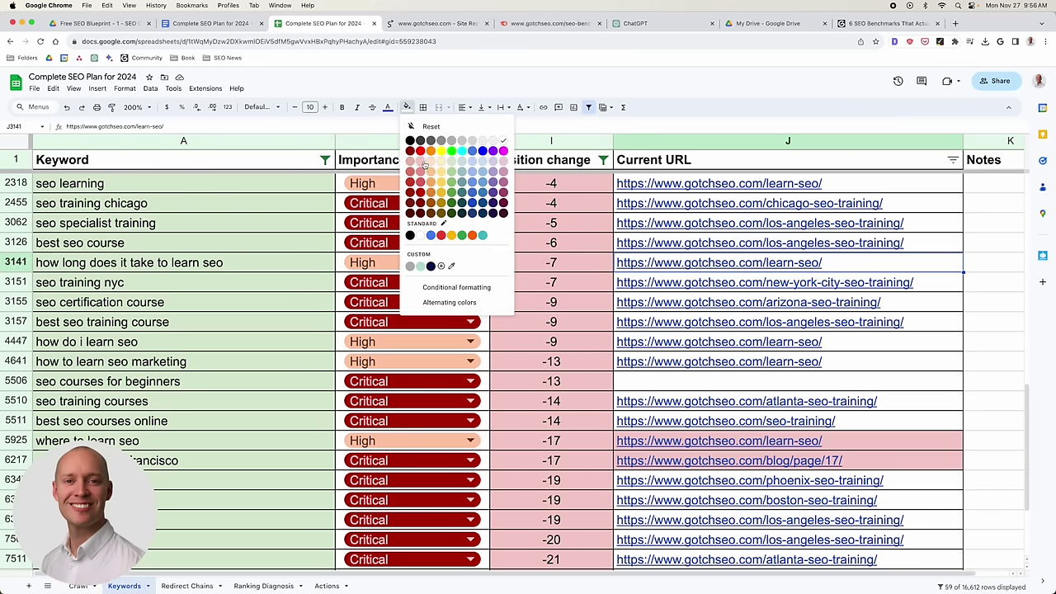
{"action": "left_click", "coordinate": [421, 161]}
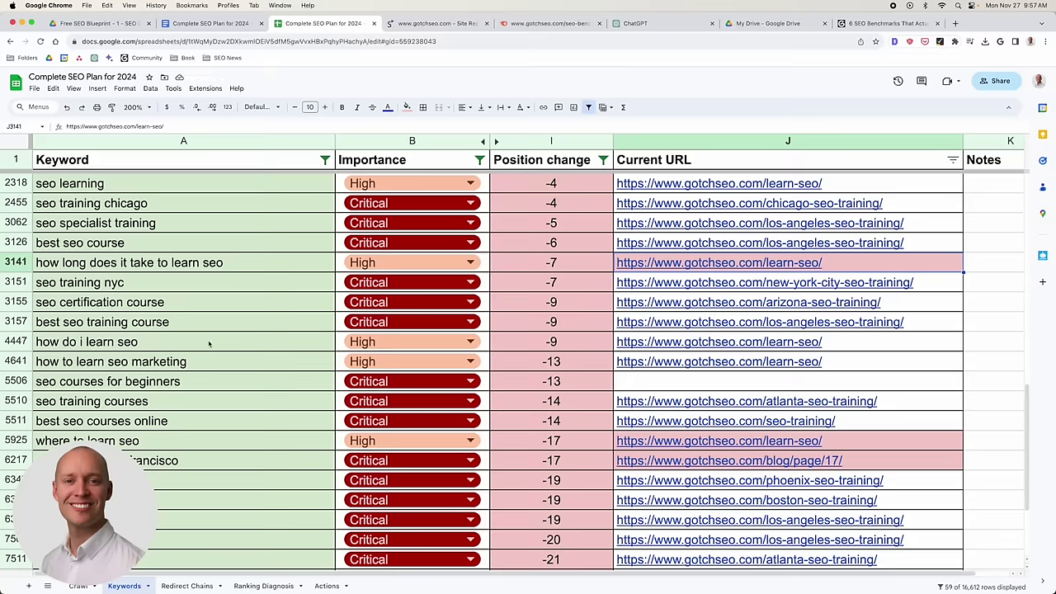
Remove the colour filter from the Position change column.
{"action": "scroll", "coordinate": [210, 345], "scroll_direction": "up", "scroll_amount": 5}
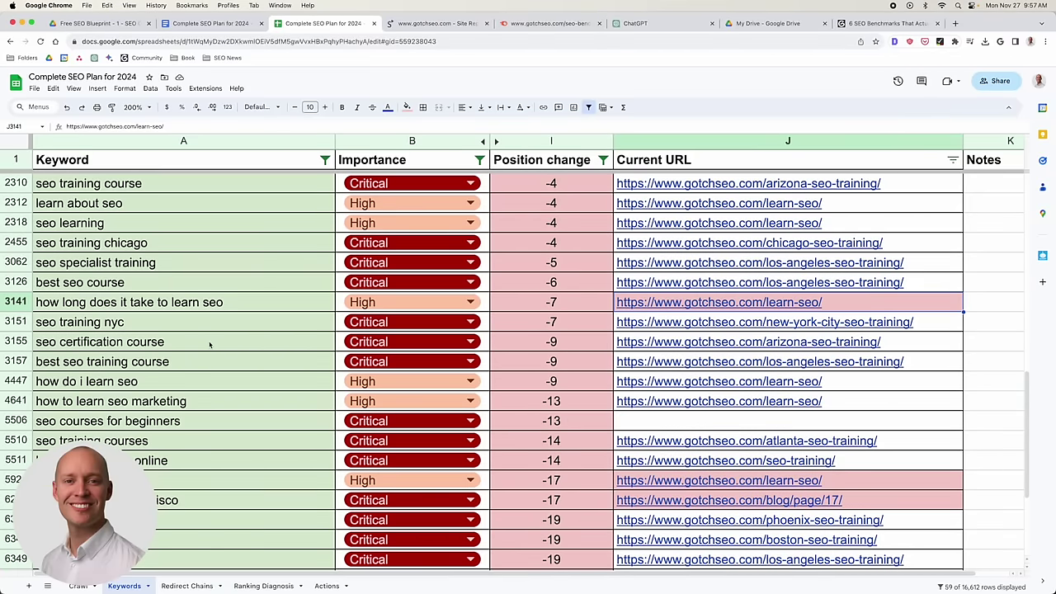
{"action": "scroll", "coordinate": [225, 380], "scroll_direction": "up", "scroll_amount": 15}
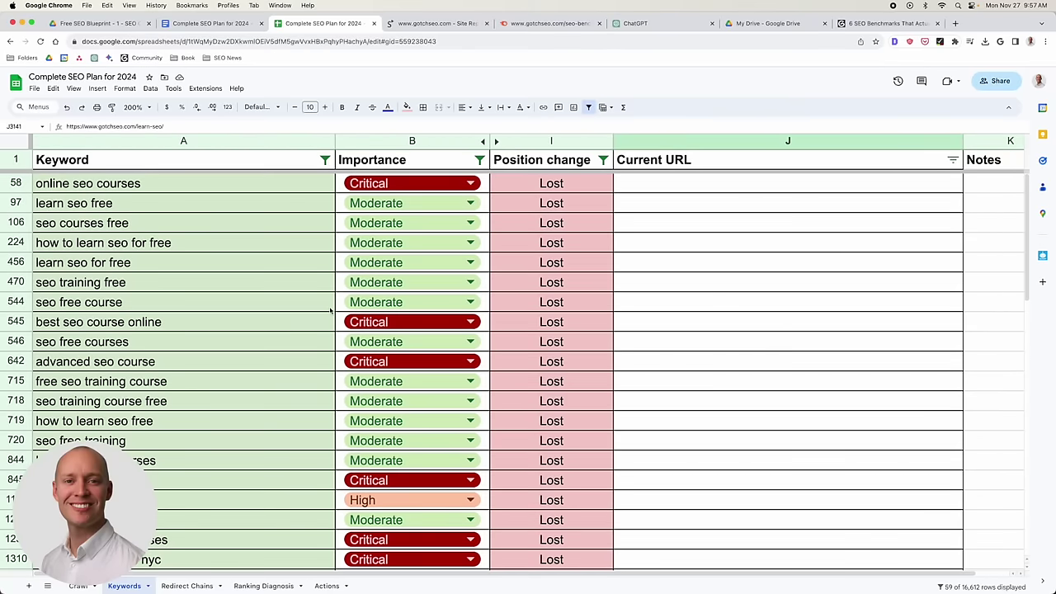
{"action": "left_click", "coordinate": [603, 160]}
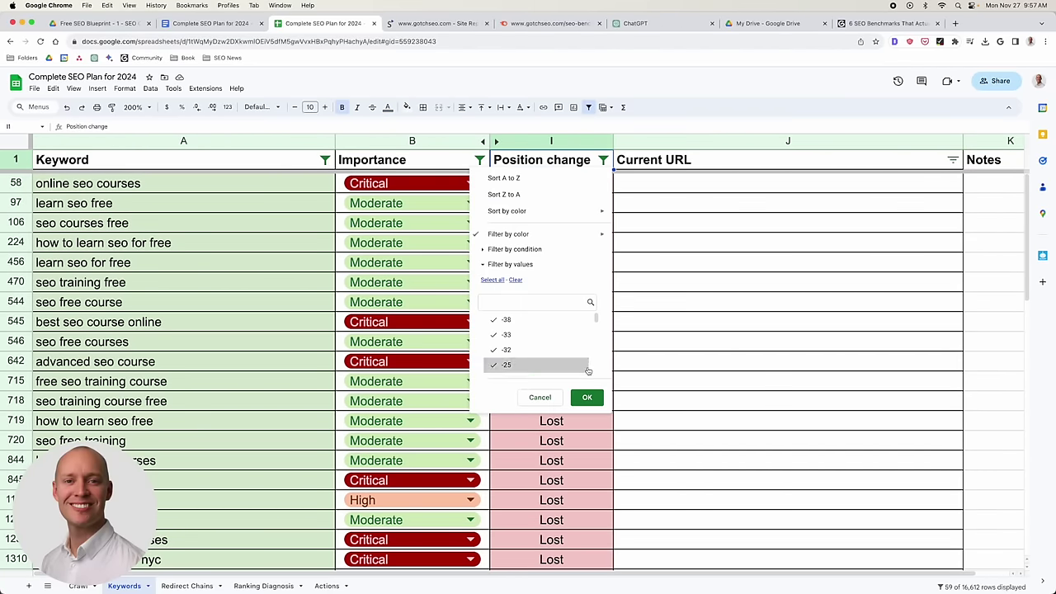
{"action": "left_click", "coordinate": [587, 397]}
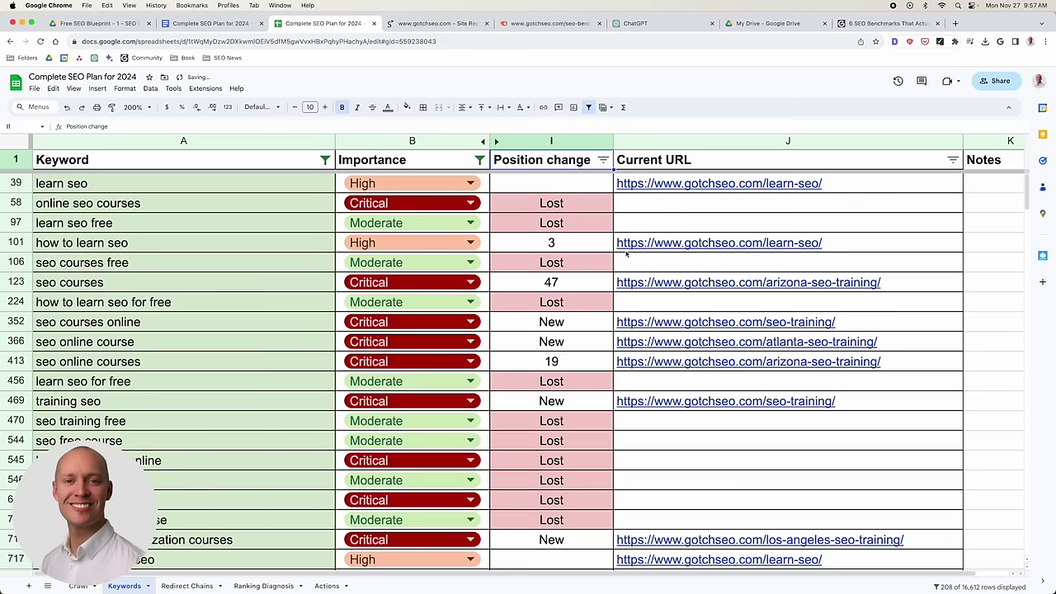
Unhide the columns between Importance and Position change and set the sheet zoom to 100%.
{"action": "left_click", "coordinate": [487, 141]}
{"action": "left_click", "coordinate": [151, 112]}
{"action": "left_click", "coordinate": [136, 168]}
{"action": "left_click", "coordinate": [392, 302]}
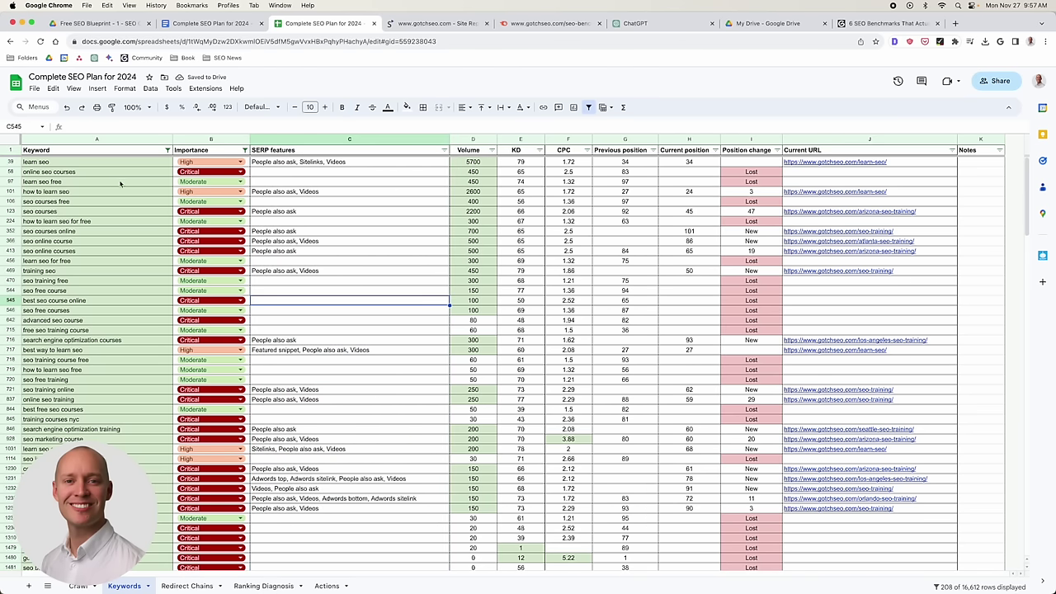
Check the count of filtered keywords, scan the whole keyword list, and check the total of the Volume column.
{"action": "left_click", "coordinate": [127, 139]}
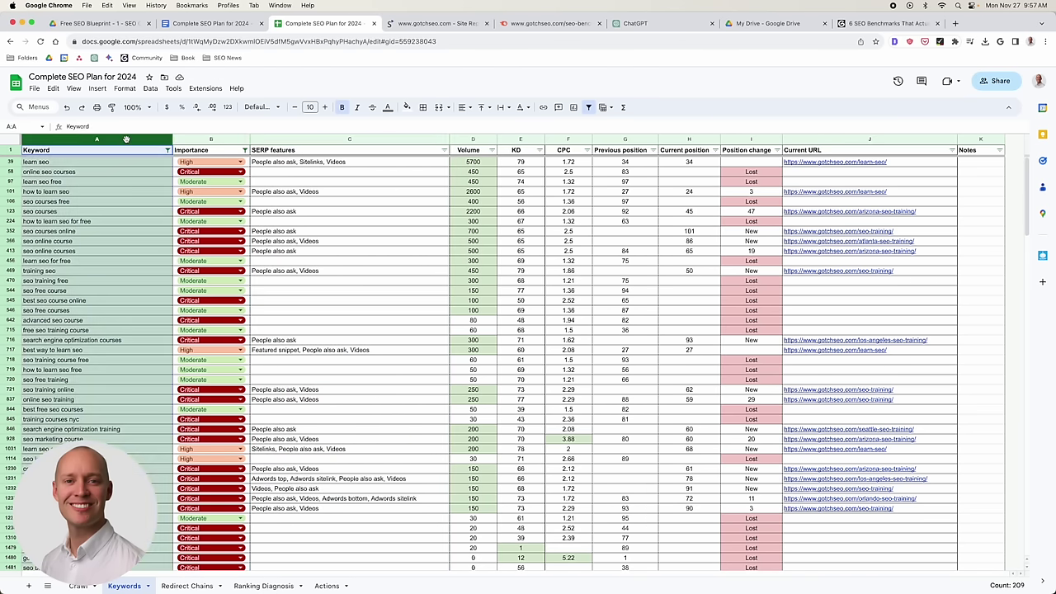
{"action": "left_click", "coordinate": [396, 272]}
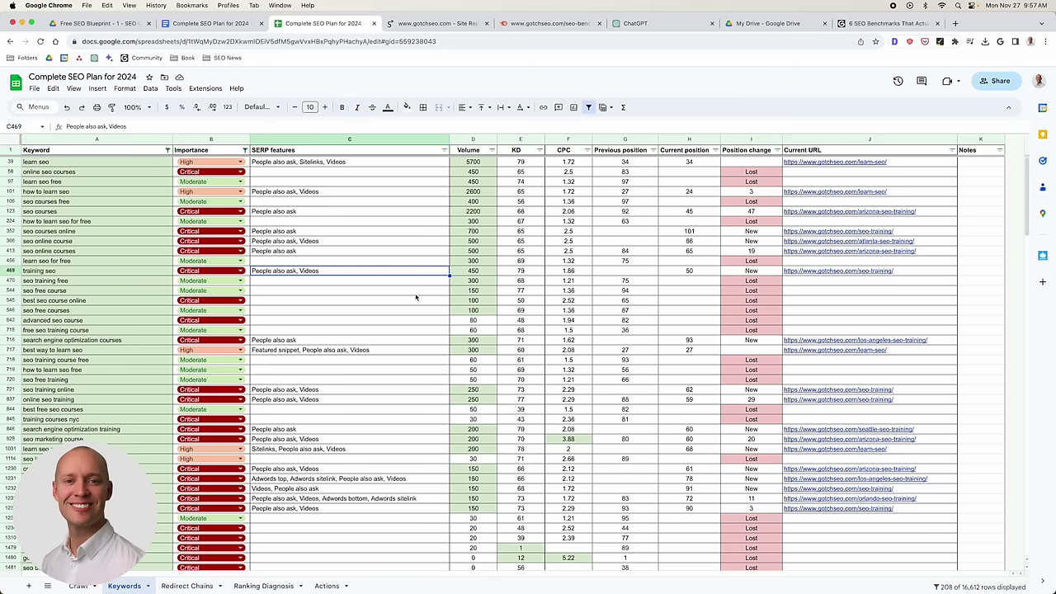
{"action": "scroll", "coordinate": [415, 297], "scroll_direction": "down", "scroll_amount": 10}
{"action": "scroll", "coordinate": [415, 297], "scroll_direction": "down", "scroll_amount": 4}
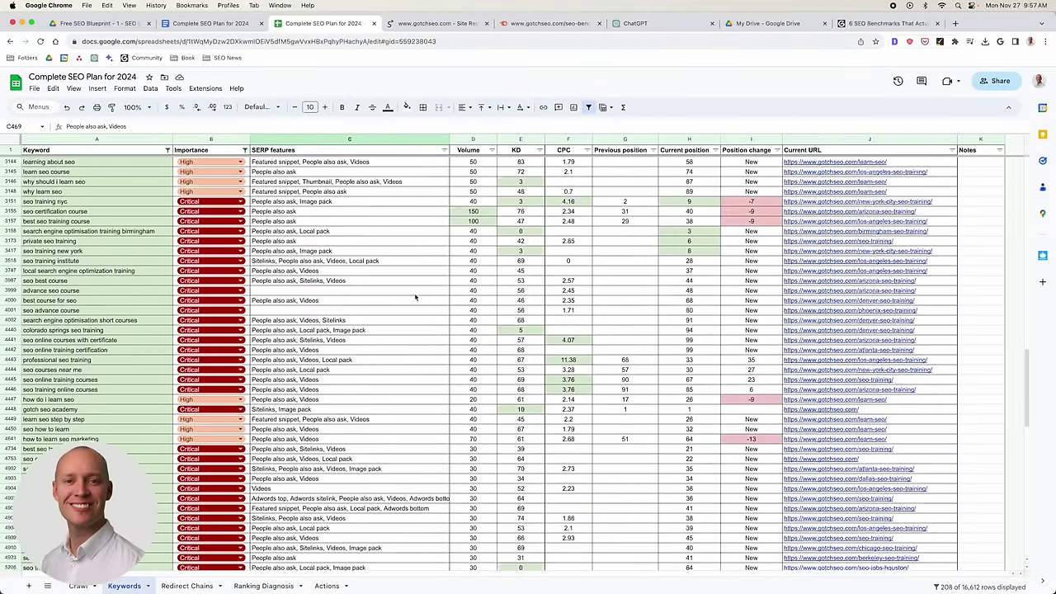
{"action": "scroll", "coordinate": [415, 297], "scroll_direction": "up", "scroll_amount": 10}
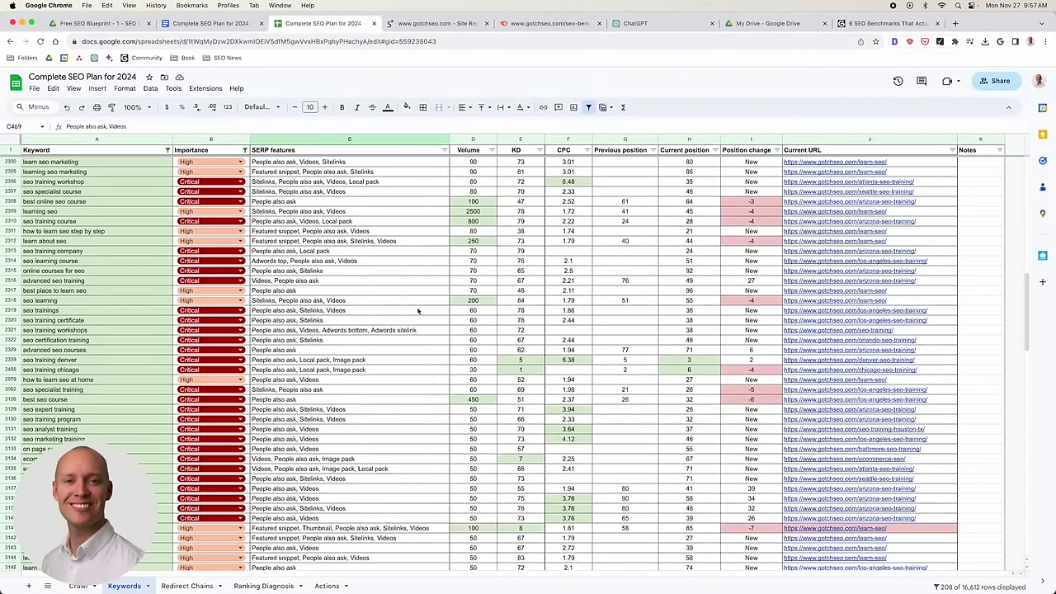
{"action": "scroll", "coordinate": [472, 344], "scroll_direction": "up", "scroll_amount": 5}
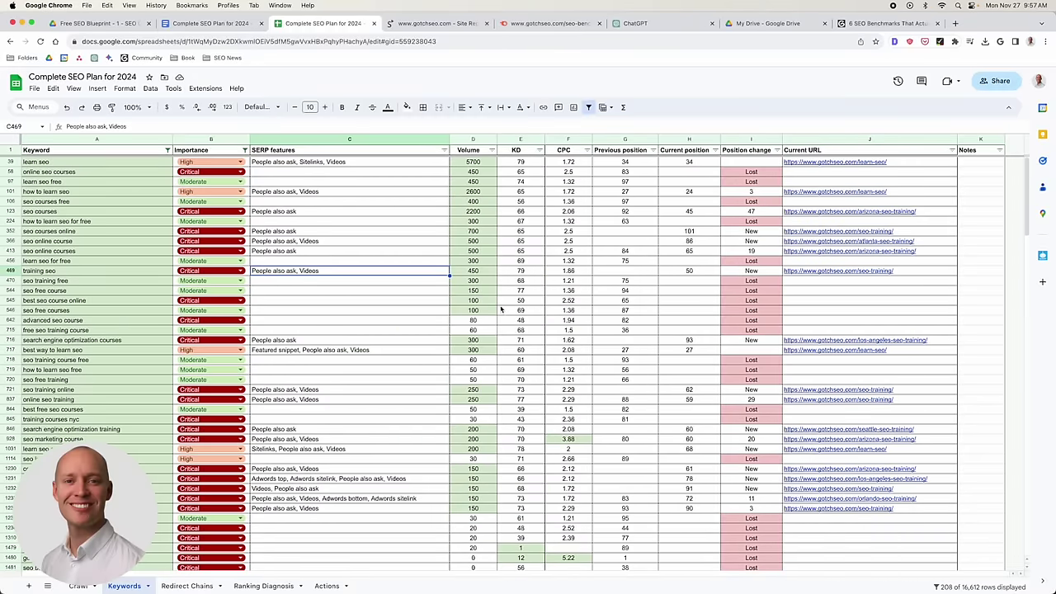
{"action": "left_click", "coordinate": [472, 139]}
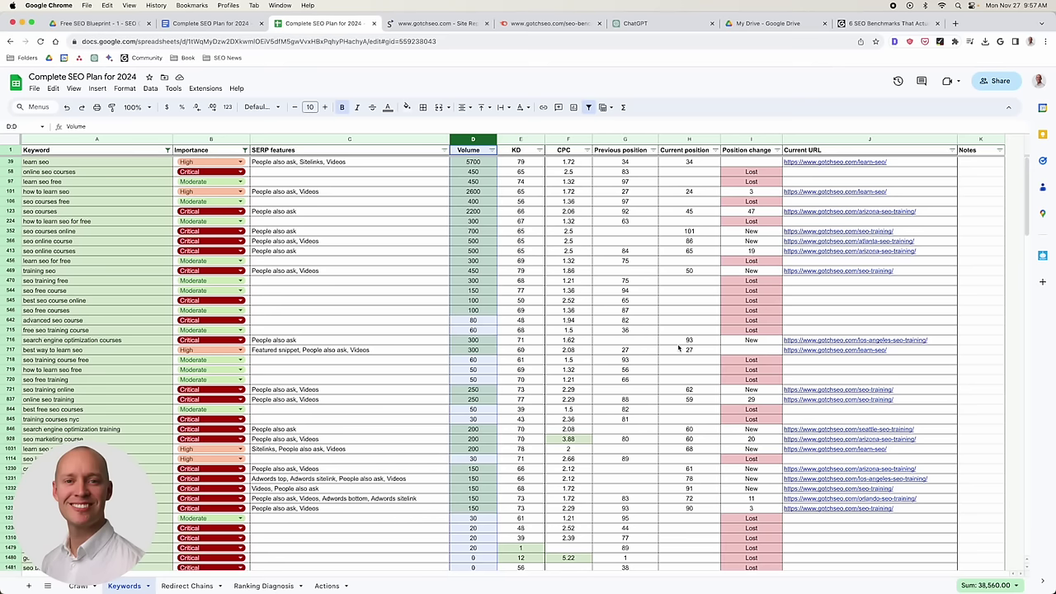
Sort the filtered keywords by Current position from A to Z.
{"action": "left_click", "coordinate": [652, 151]}
{"action": "left_click", "coordinate": [715, 151]}
{"action": "left_click", "coordinate": [715, 150]}
{"action": "left_click", "coordinate": [698, 165]}
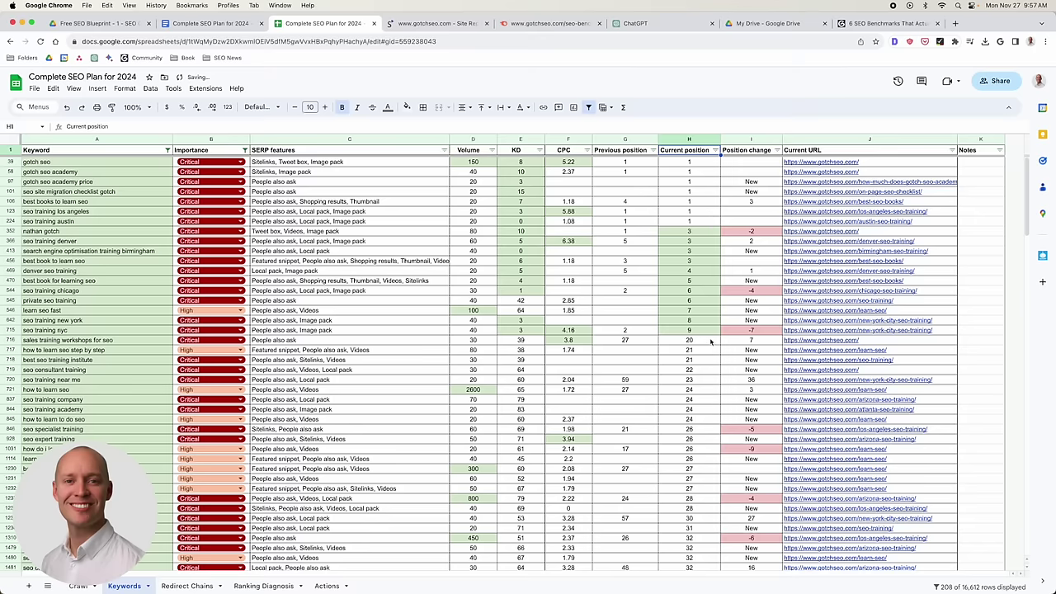
View the summary statistics for the Current position column, including its average, minimum and maximum.
{"action": "left_click", "coordinate": [690, 144]}
{"action": "left_click", "coordinate": [998, 585]}
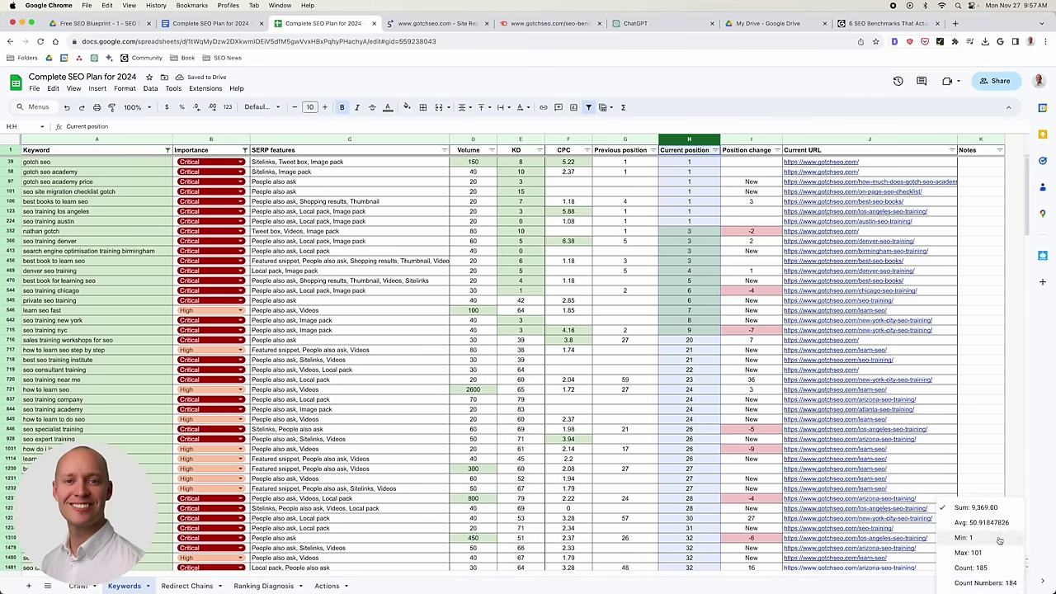
{"action": "left_click", "coordinate": [627, 337]}
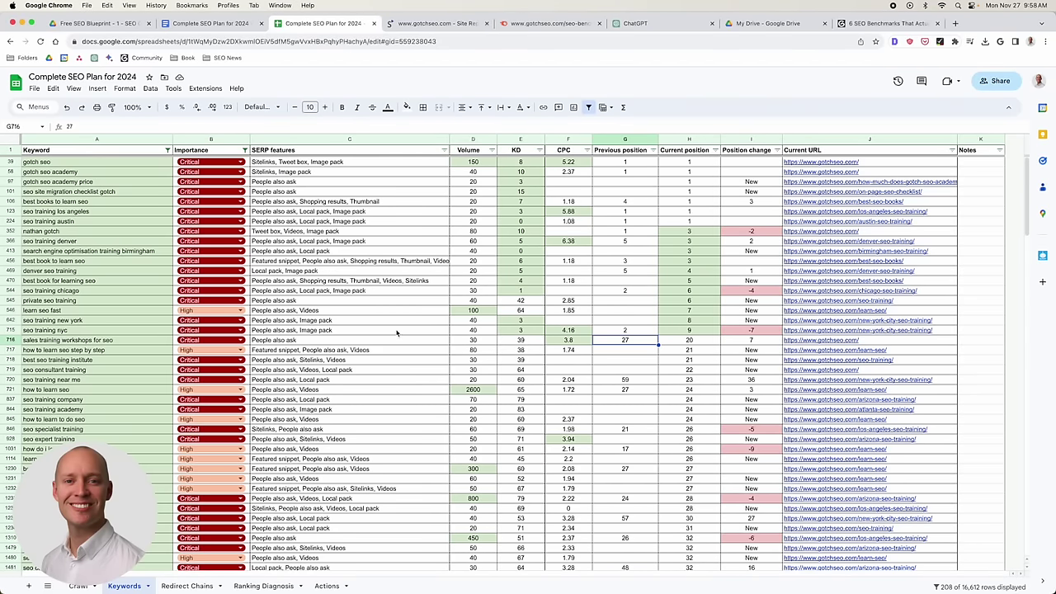
Scan the sorted keywords and examine the SERP features listed for the highest-ranking ones.
{"action": "left_click", "coordinate": [394, 332]}
{"action": "scroll", "coordinate": [555, 400], "scroll_direction": "down", "scroll_amount": 5}
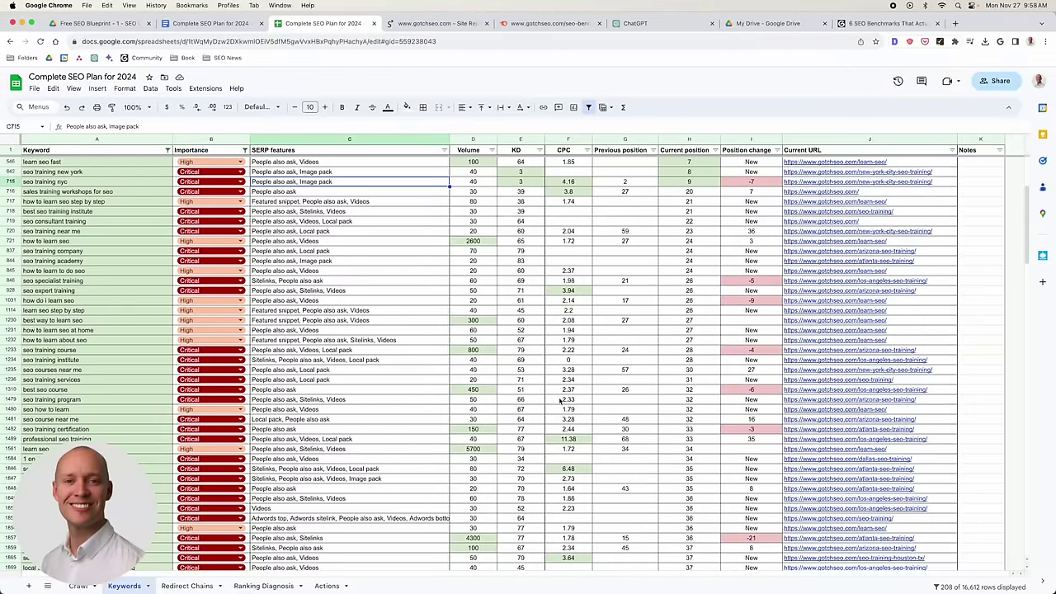
{"action": "scroll", "coordinate": [559, 400], "scroll_direction": "up", "scroll_amount": 5}
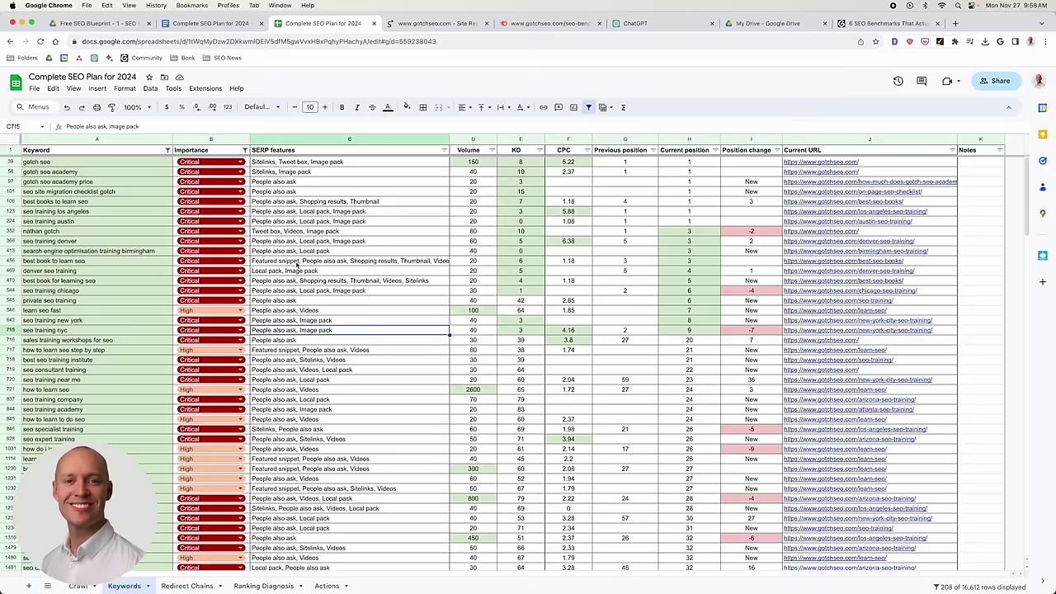
{"action": "left_click", "coordinate": [301, 242]}
{"action": "left_click", "coordinate": [284, 182]}
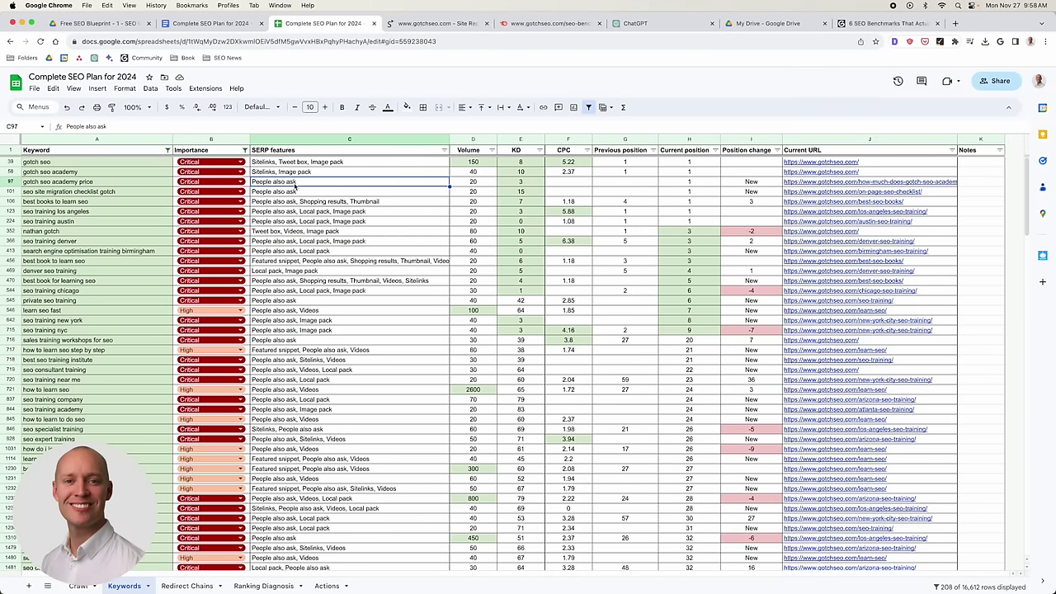
{"action": "left_click", "coordinate": [294, 301]}
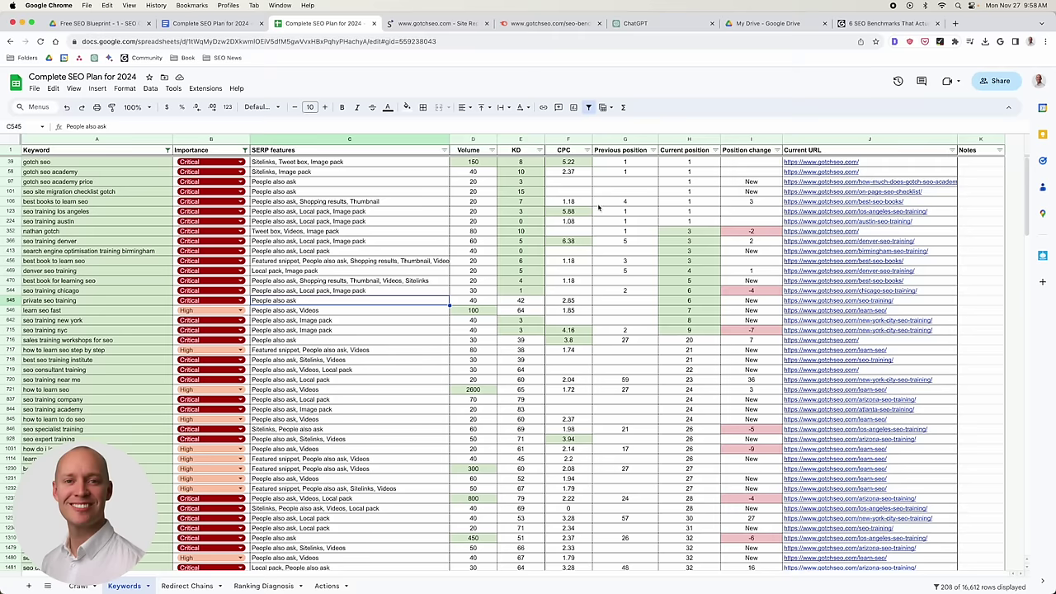
Inspect the "best books to learn seo" row, then review the lower-ranking keywords from "seo training company" down against their current URLs.
{"action": "left_click", "coordinate": [11, 201]}
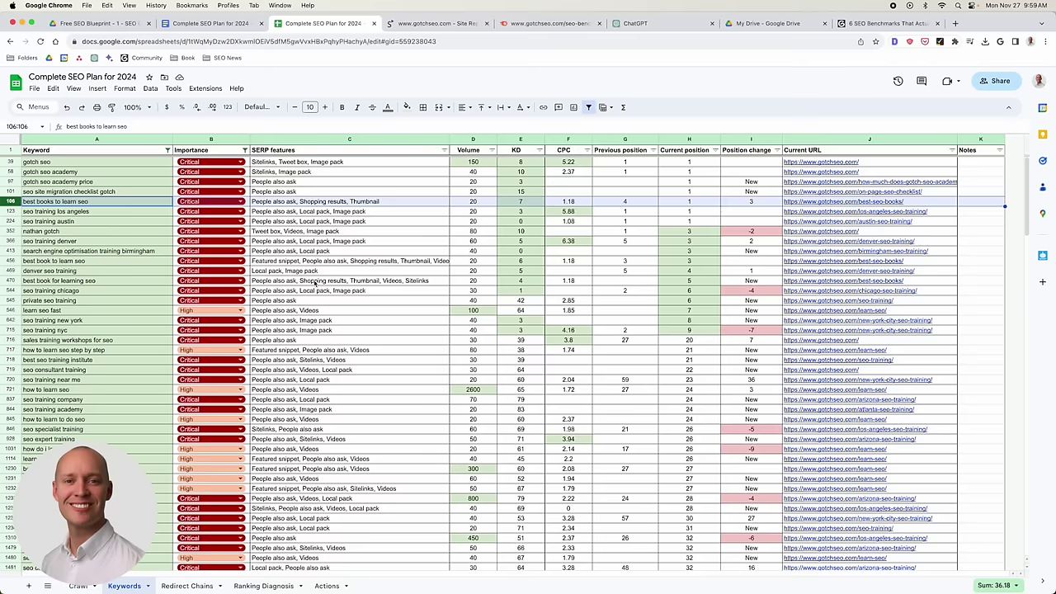
{"action": "scroll", "coordinate": [466, 297], "scroll_direction": "down", "scroll_amount": 3}
{"action": "scroll", "coordinate": [483, 298], "scroll_direction": "up", "scroll_amount": 3}
{"action": "scroll", "coordinate": [486, 301], "scroll_direction": "down", "scroll_amount": 3}
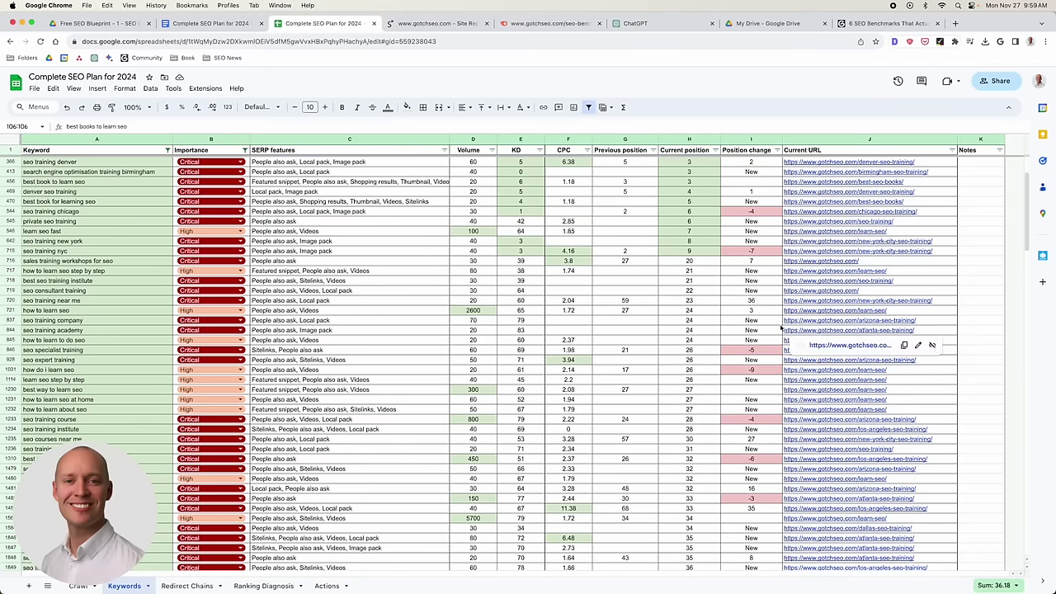
{"action": "left_click", "coordinate": [63, 322]}
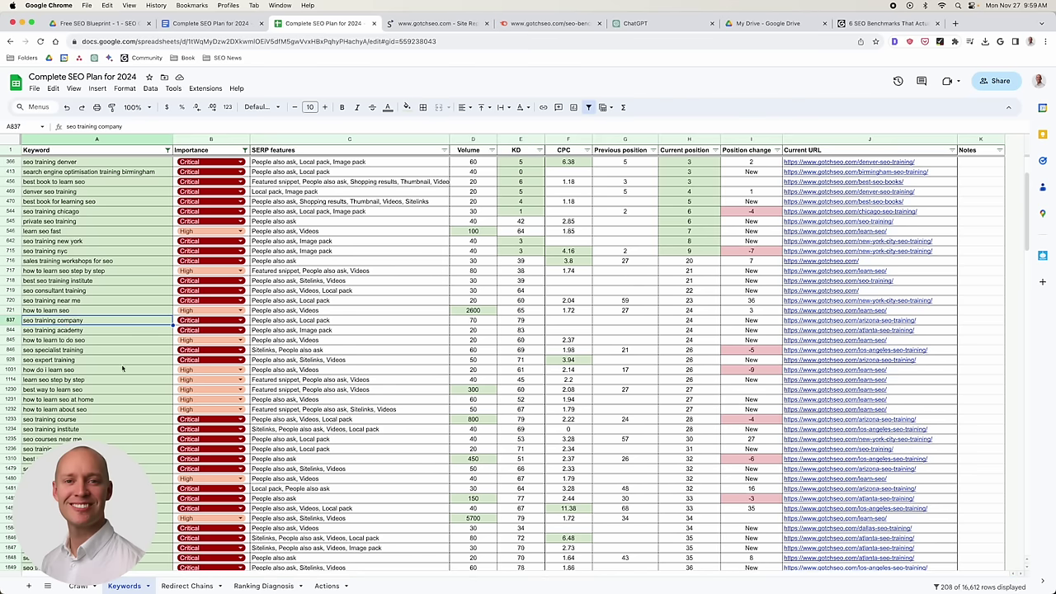
{"action": "scroll", "coordinate": [117, 377], "scroll_direction": "down", "scroll_amount": 2}
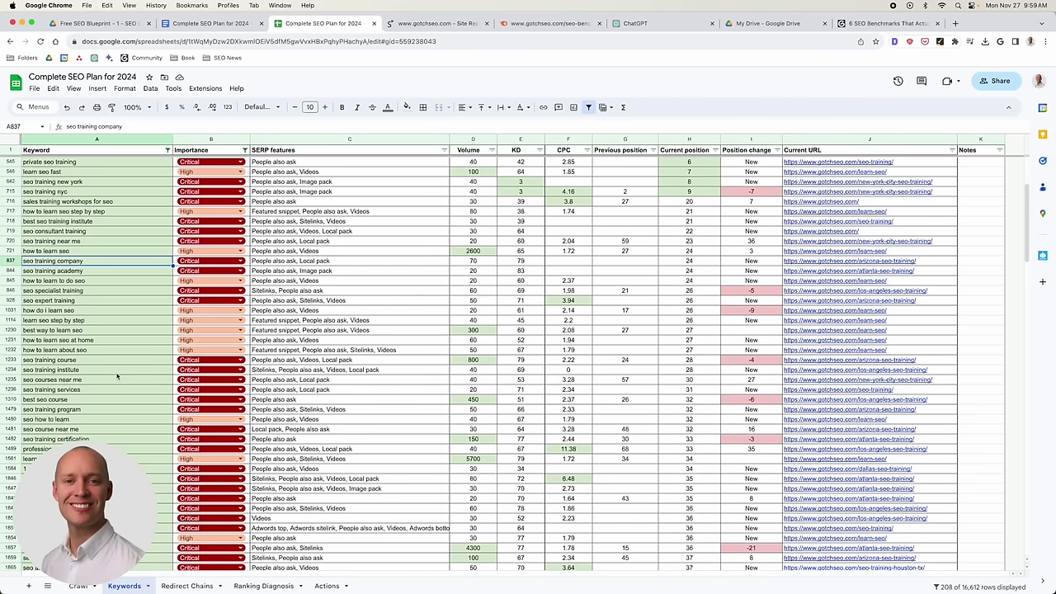
{"action": "scroll", "coordinate": [130, 377], "scroll_direction": "down", "scroll_amount": 2}
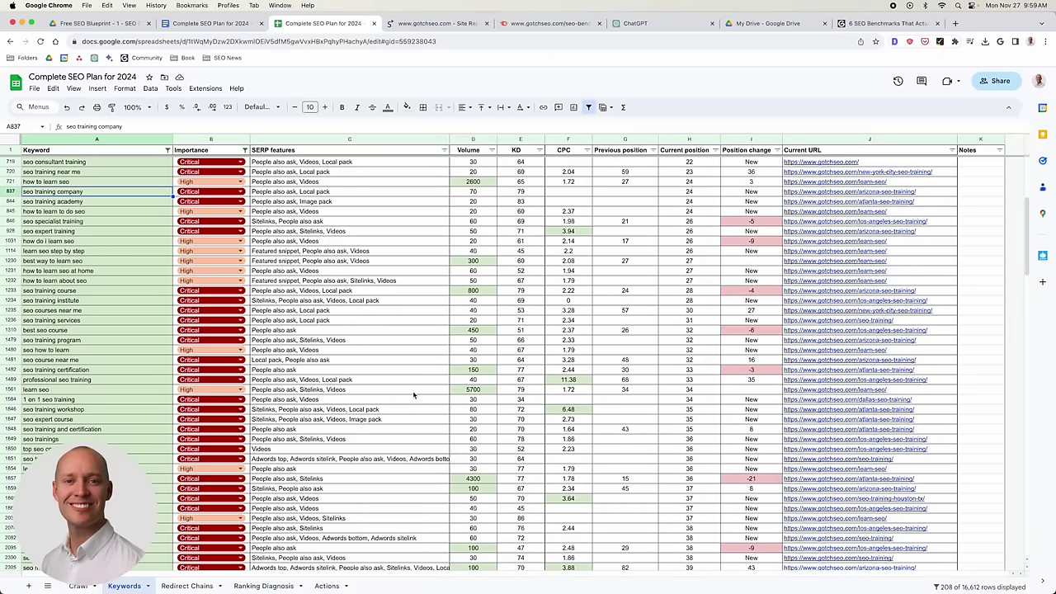
{"action": "scroll", "coordinate": [410, 398], "scroll_direction": "up", "scroll_amount": 7}
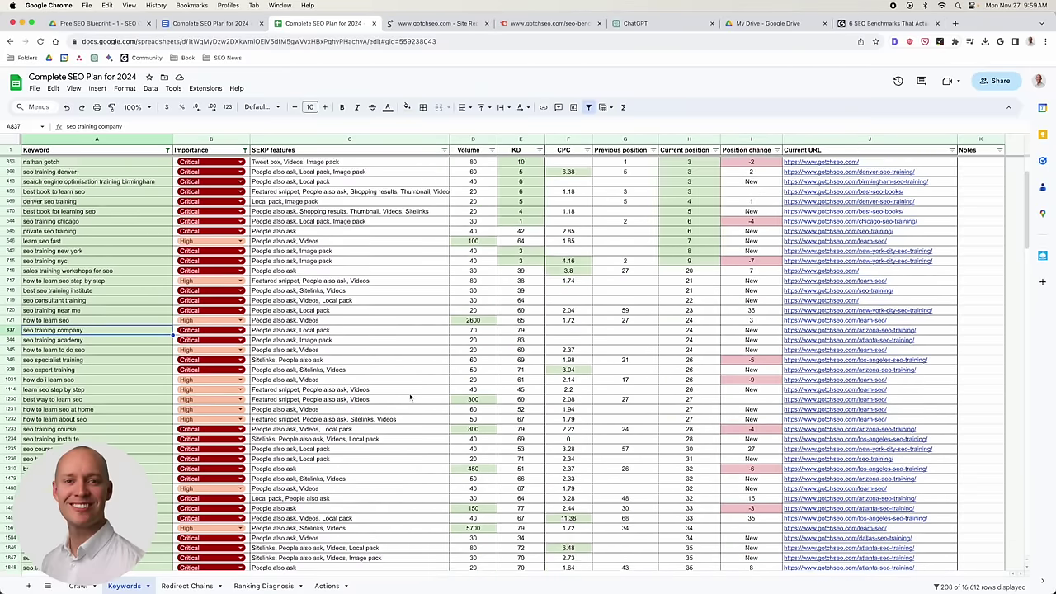
{"action": "left_click", "coordinate": [408, 338]}
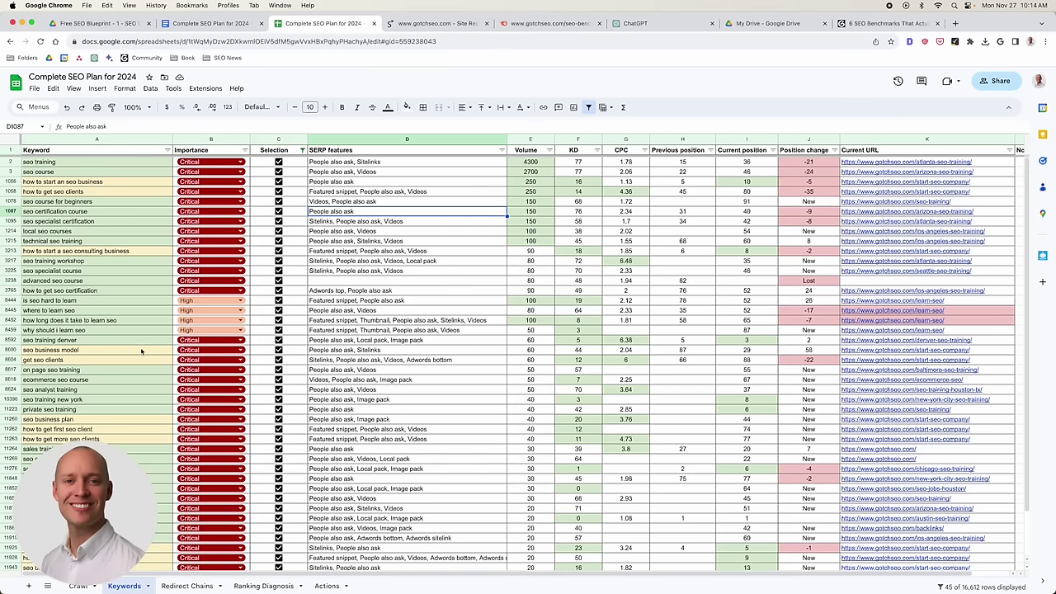
Review the keywords ticked in the Selection column from the first row down, with the sheet zoom set to 150%.
{"action": "key", "text": "Left"}
{"action": "key", "text": "super+Up"}
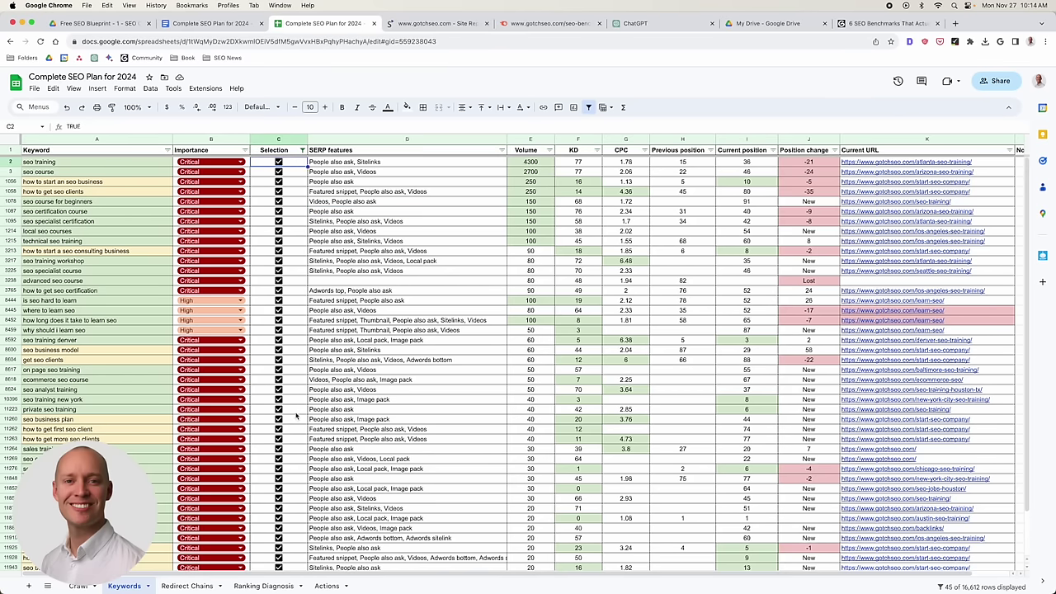
{"action": "scroll", "coordinate": [297, 412], "scroll_direction": "down", "scroll_amount": 3}
{"action": "scroll", "coordinate": [297, 412], "scroll_direction": "up", "scroll_amount": 3}
{"action": "left_click", "coordinate": [136, 107]}
{"action": "left_click", "coordinate": [136, 201]}
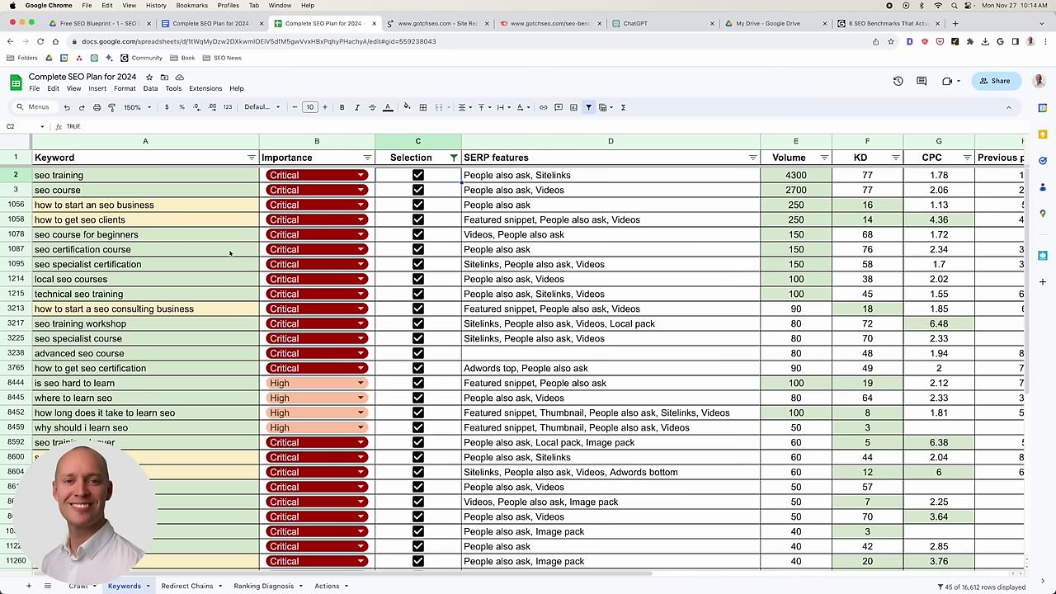
Sort the ticked keywords on the Keywords sheet by Volume in descending order (Z to A).
{"action": "left_click", "coordinate": [93, 177]}
{"action": "left_click", "coordinate": [90, 190]}
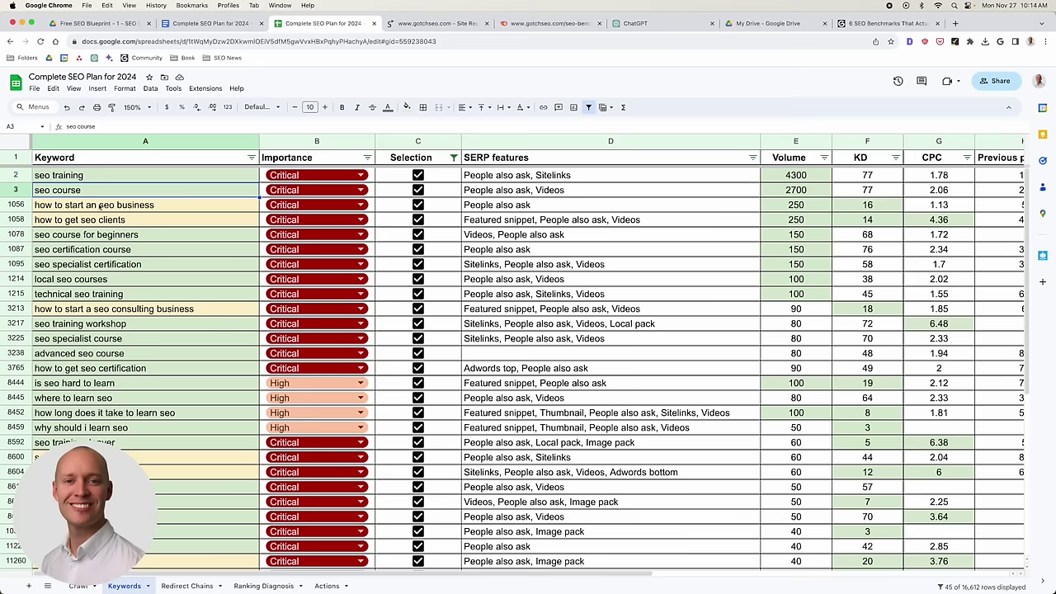
{"action": "left_click", "coordinate": [823, 156]}
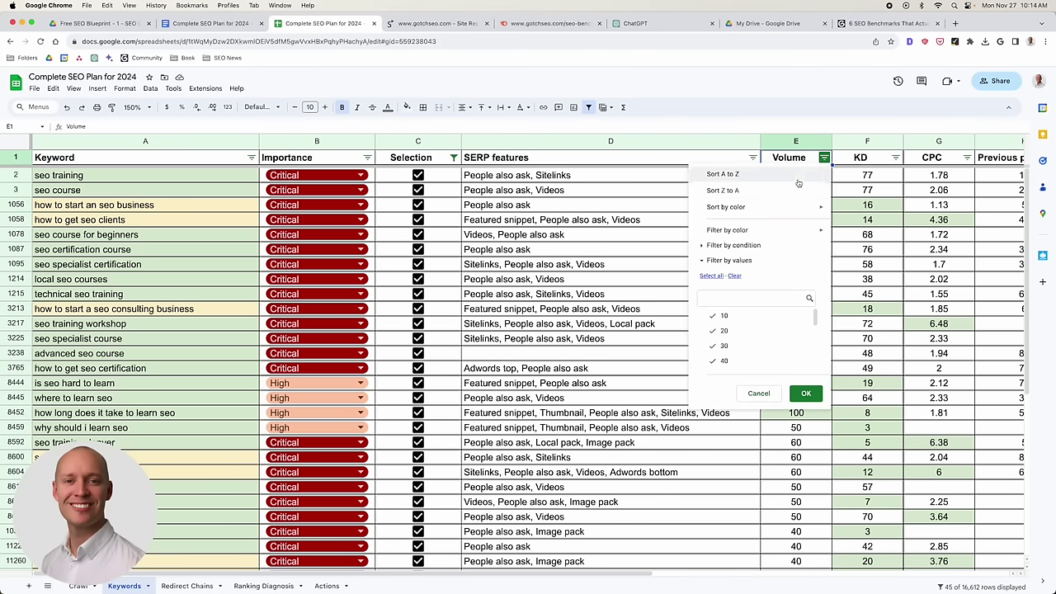
{"action": "left_click", "coordinate": [817, 191]}
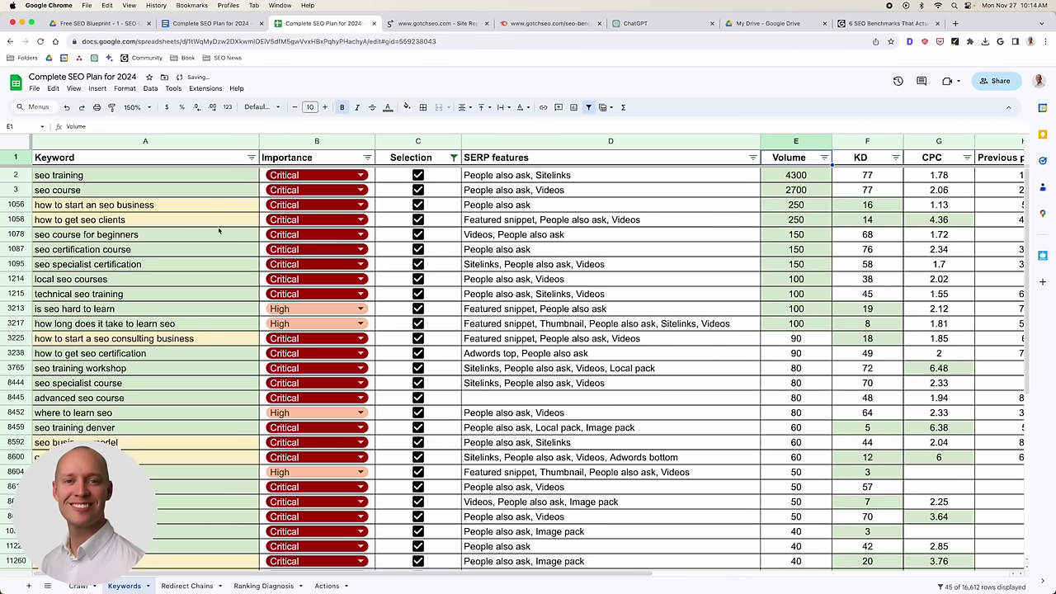
Review the selected keywords one by one, from "seo training" down to "is seo hard to learn".
{"action": "left_click", "coordinate": [88, 176]}
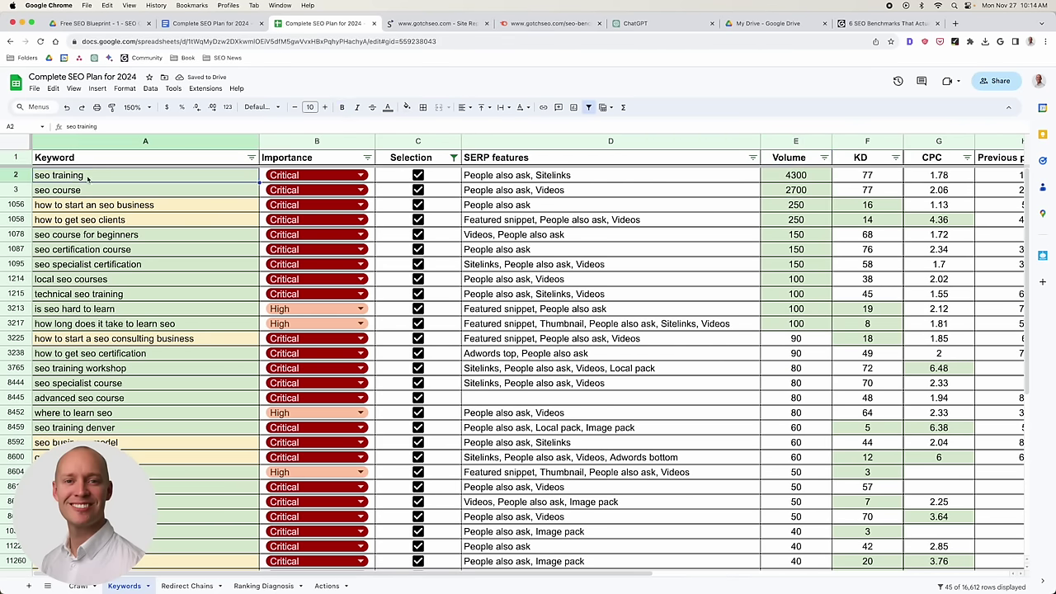
{"action": "left_click", "coordinate": [97, 206]}
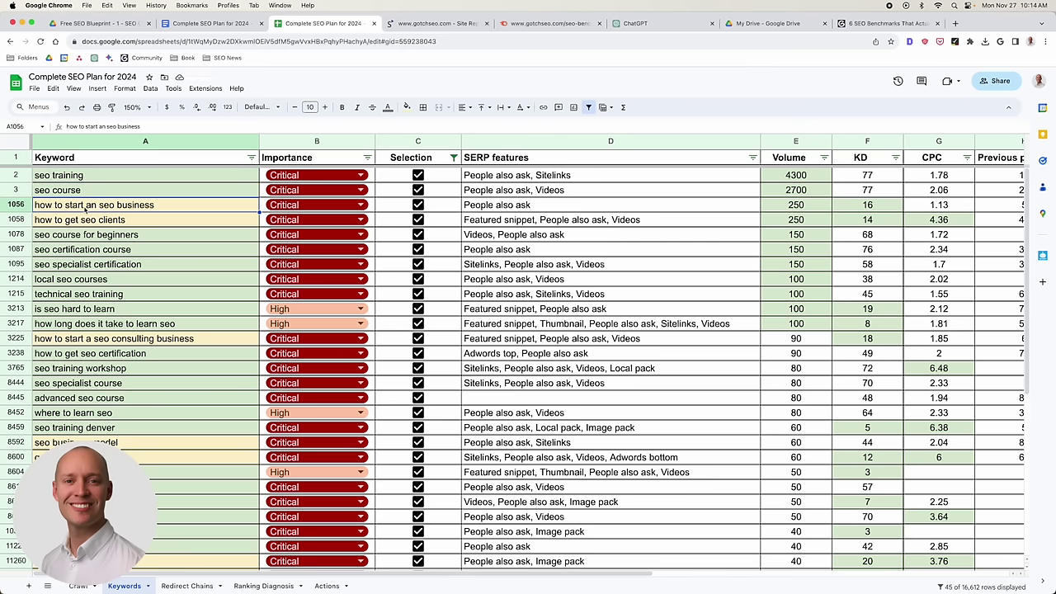
{"action": "left_click", "coordinate": [78, 222]}
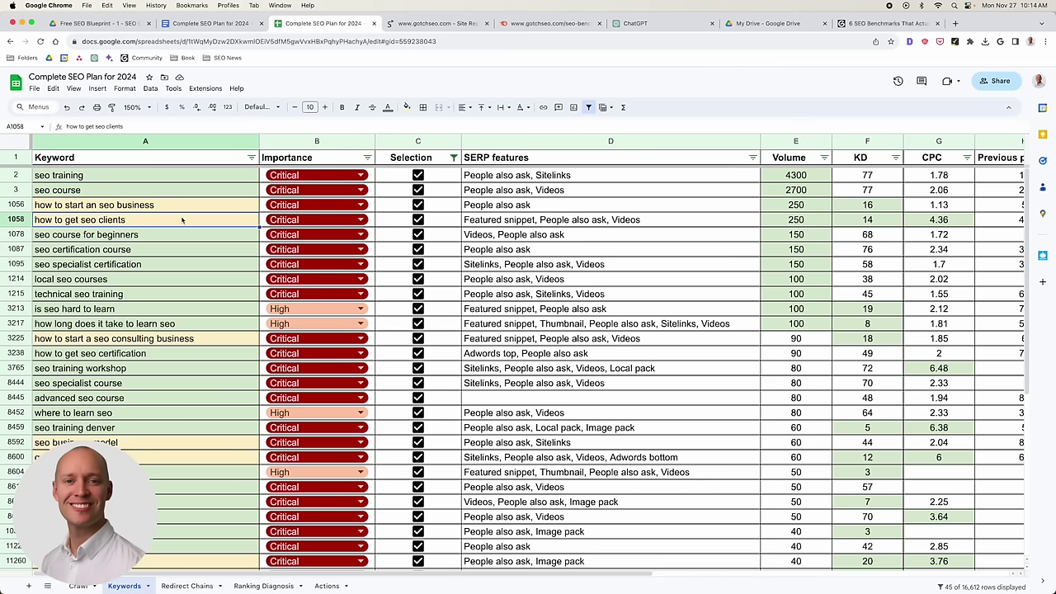
{"action": "left_click", "coordinate": [111, 236]}
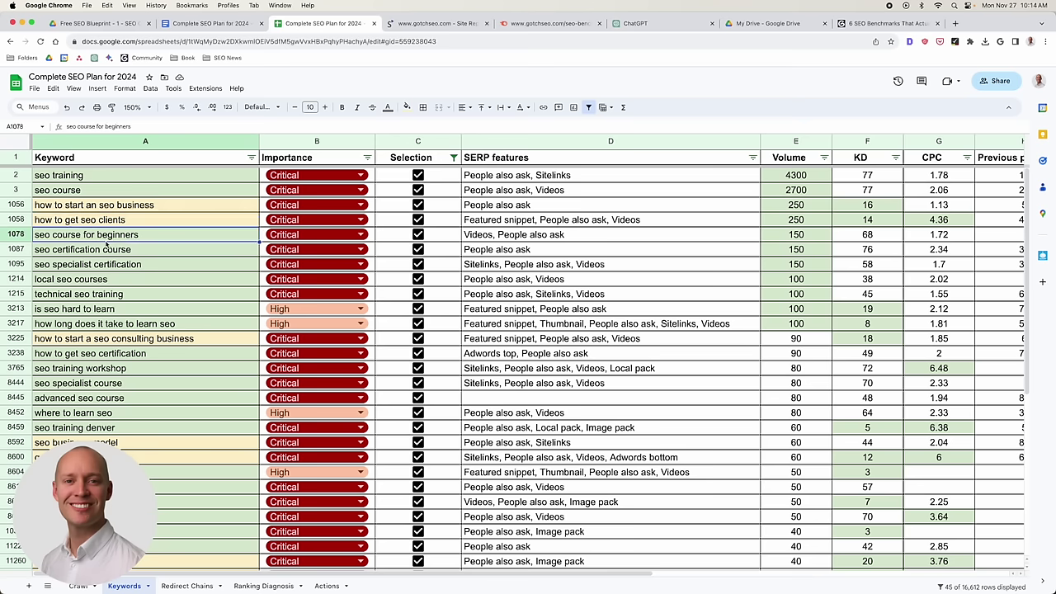
{"action": "left_click", "coordinate": [76, 282]}
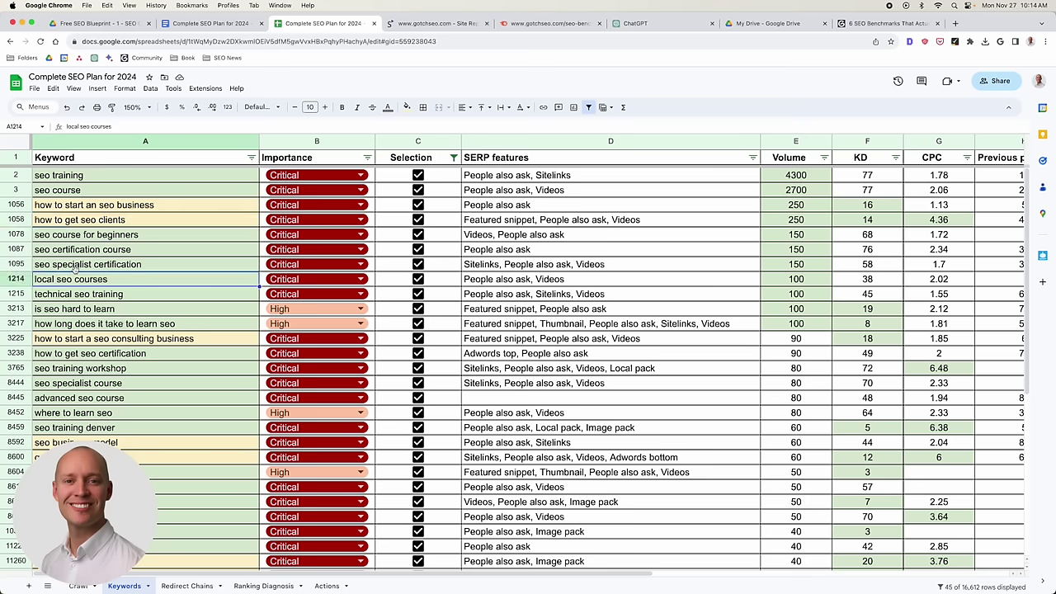
{"action": "left_click", "coordinate": [77, 267]}
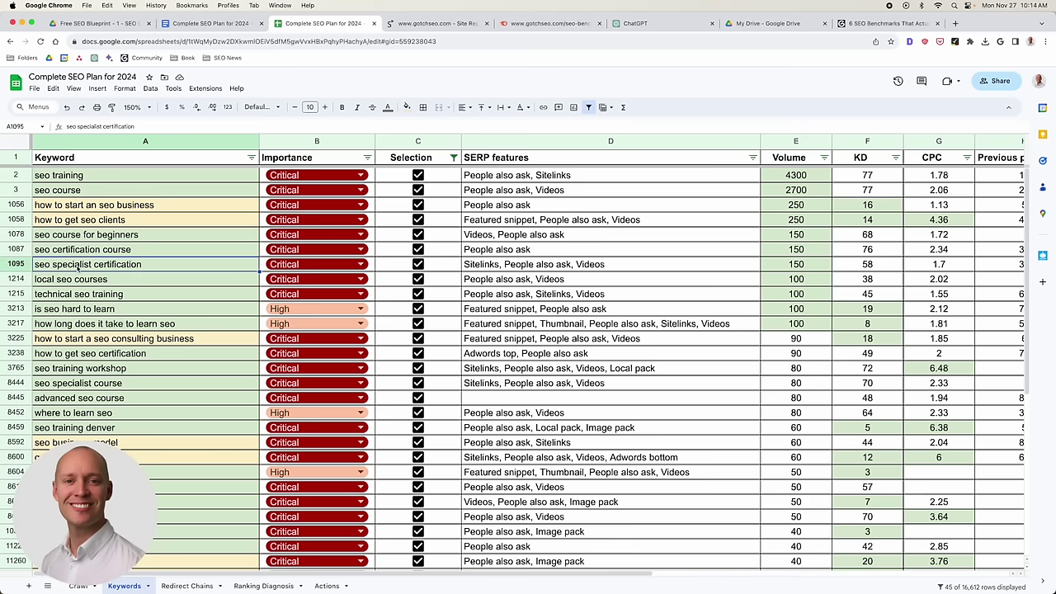
{"action": "left_click", "coordinate": [78, 295]}
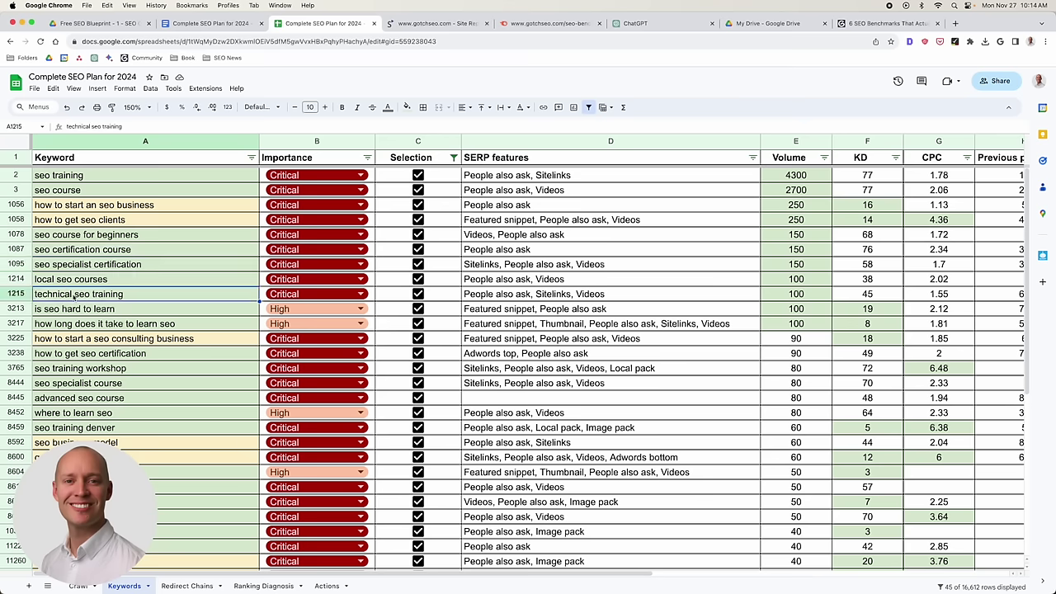
{"action": "left_click", "coordinate": [87, 312]}
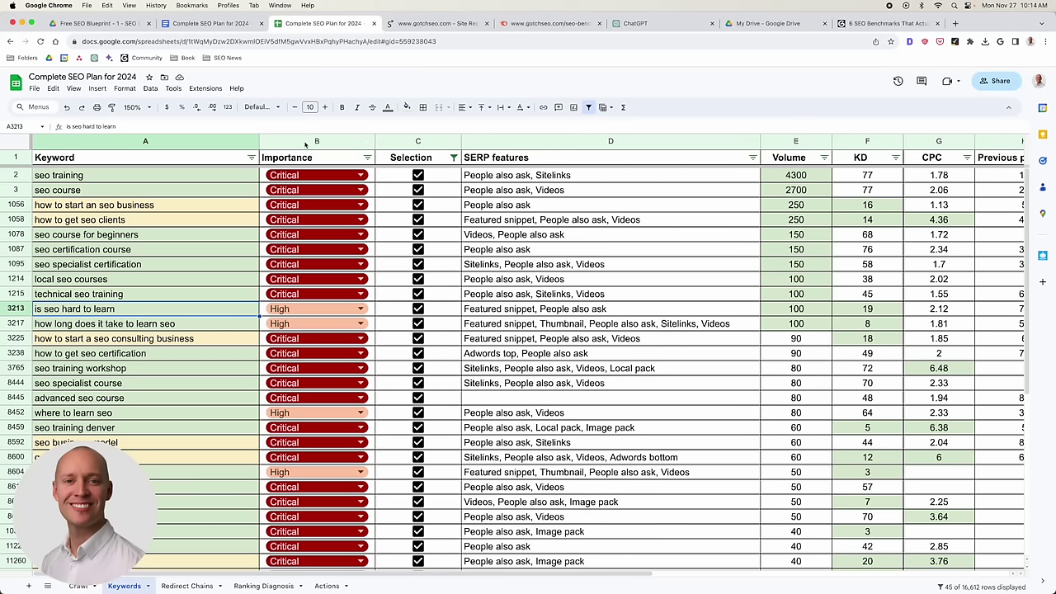
Hide columns C through H so the current position and URL columns sit beside the keywords.
{"action": "left_click", "coordinate": [23, 325]}
{"action": "scroll", "coordinate": [241, 338], "scroll_direction": "right", "scroll_amount": 5}
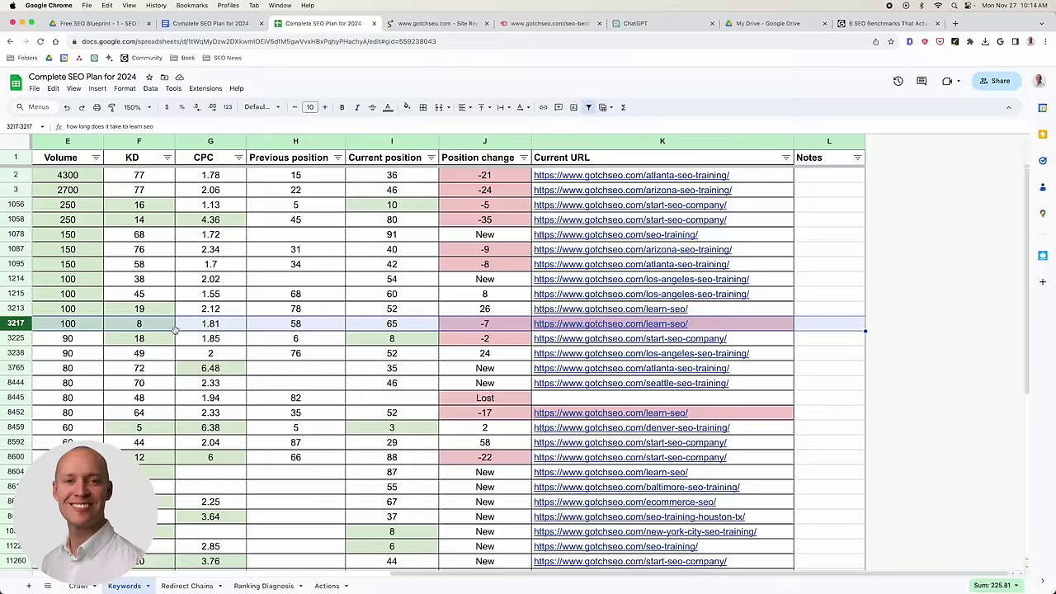
{"action": "scroll", "coordinate": [241, 338], "scroll_direction": "left", "scroll_amount": 5}
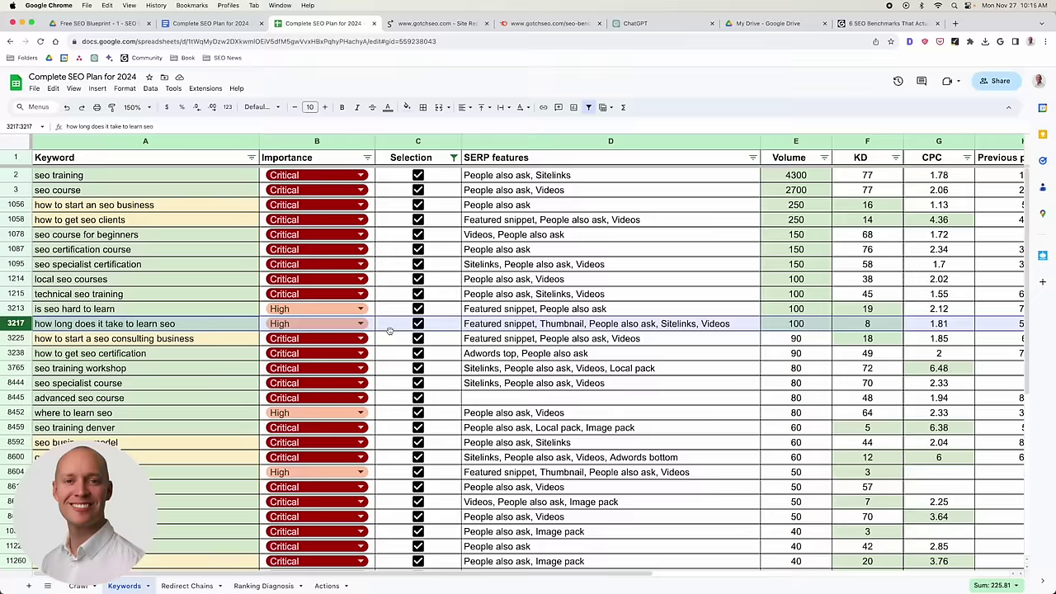
{"action": "left_click_drag", "start_coordinate": [418, 141], "coordinate": [333, 273]}
{"action": "right_click", "coordinate": [320, 287]}
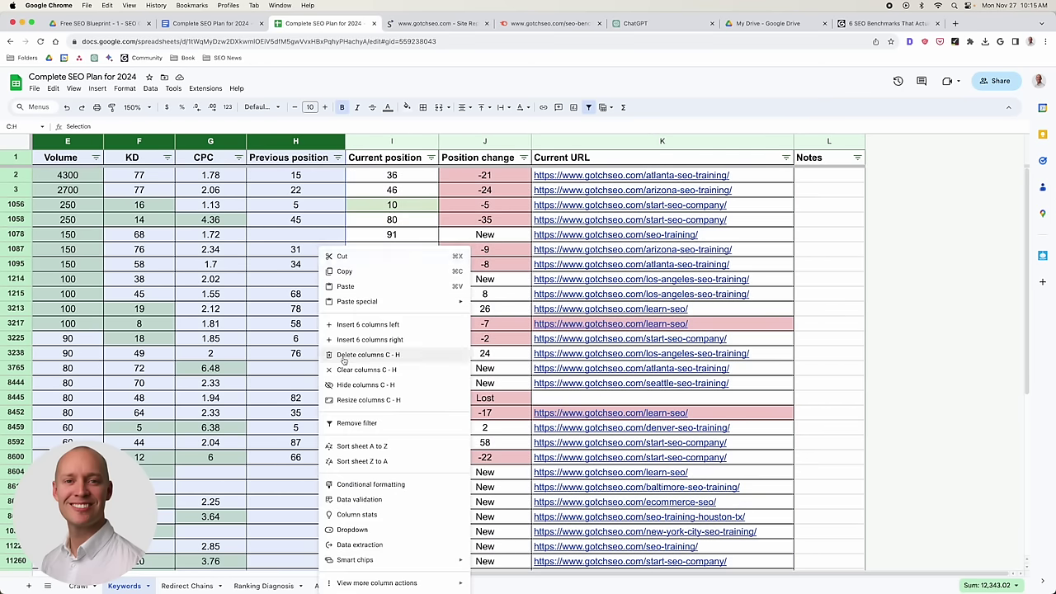
{"action": "left_click", "coordinate": [369, 386]}
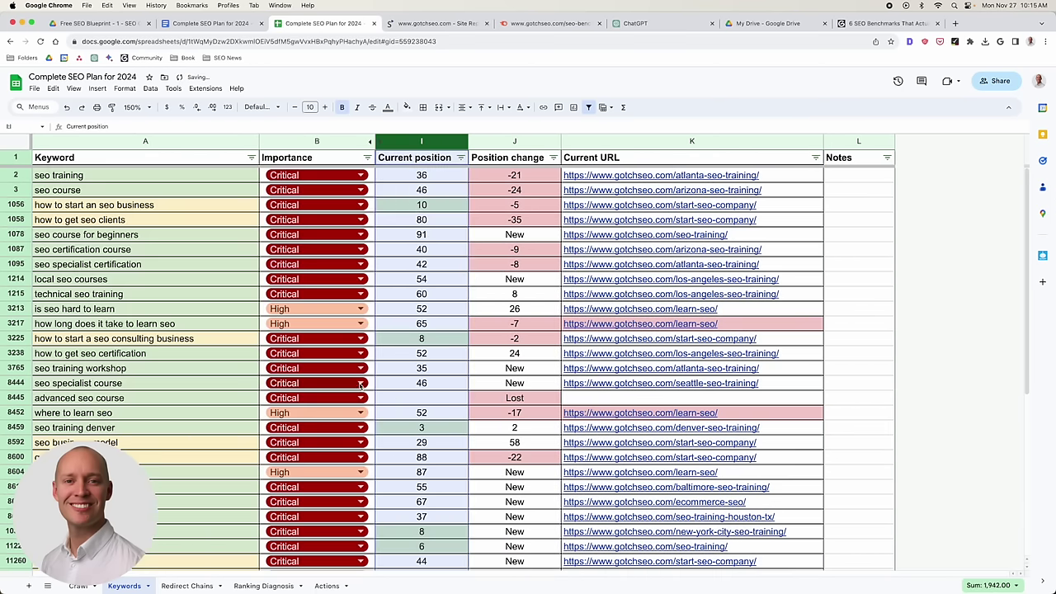
Inspect the "how long does it take to learn seo" row's position and current URL, and open the Ranking Diagnosis sheet.
{"action": "left_click", "coordinate": [422, 314]}
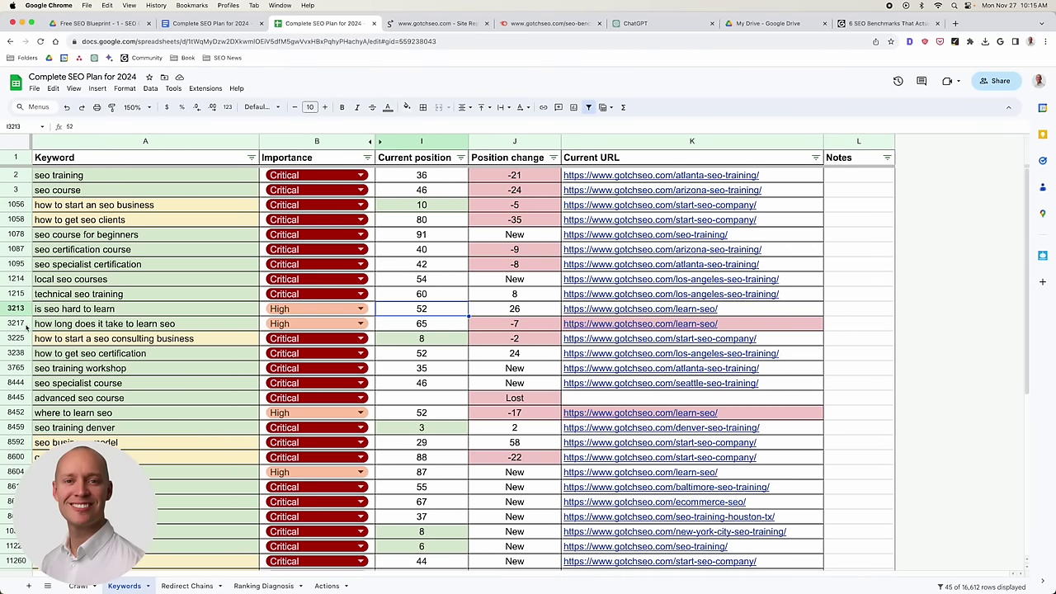
{"action": "left_click", "coordinate": [17, 323]}
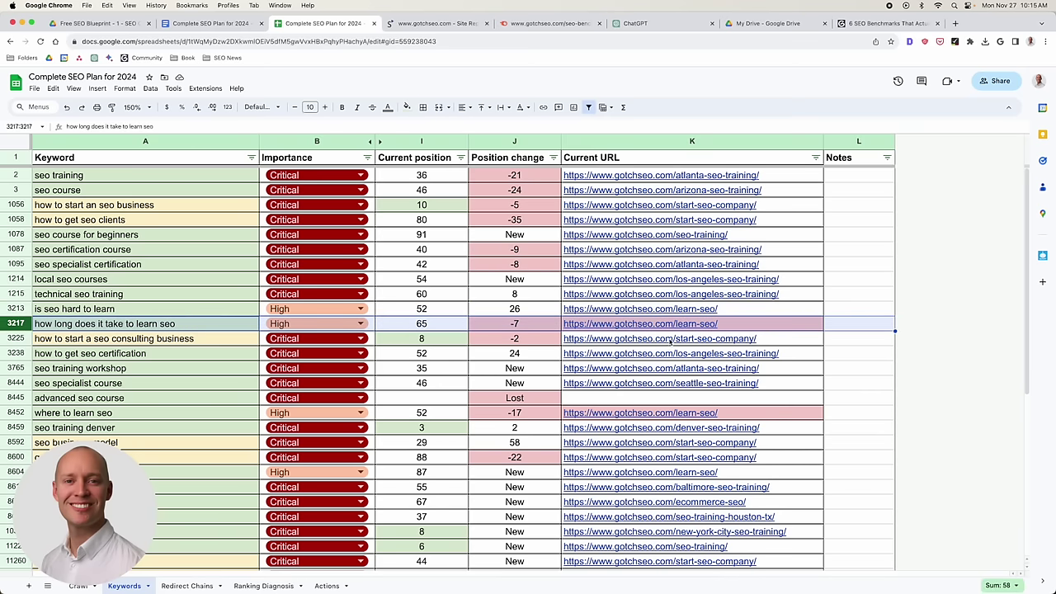
{"action": "mouse_move", "coordinate": [694, 329]}
{"action": "left_click", "coordinate": [173, 325]}
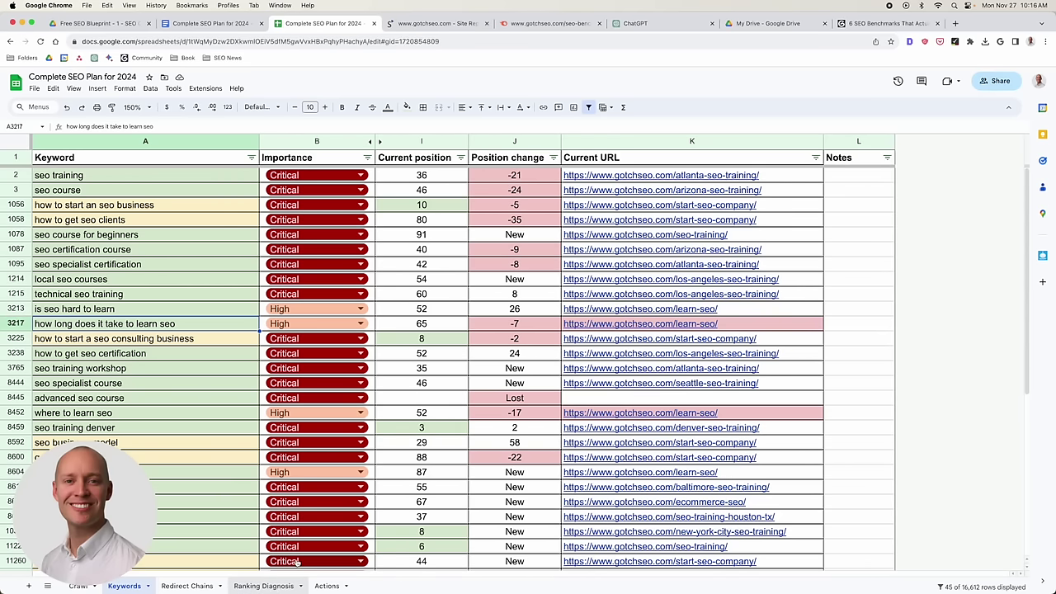
{"action": "left_click", "coordinate": [272, 587]}
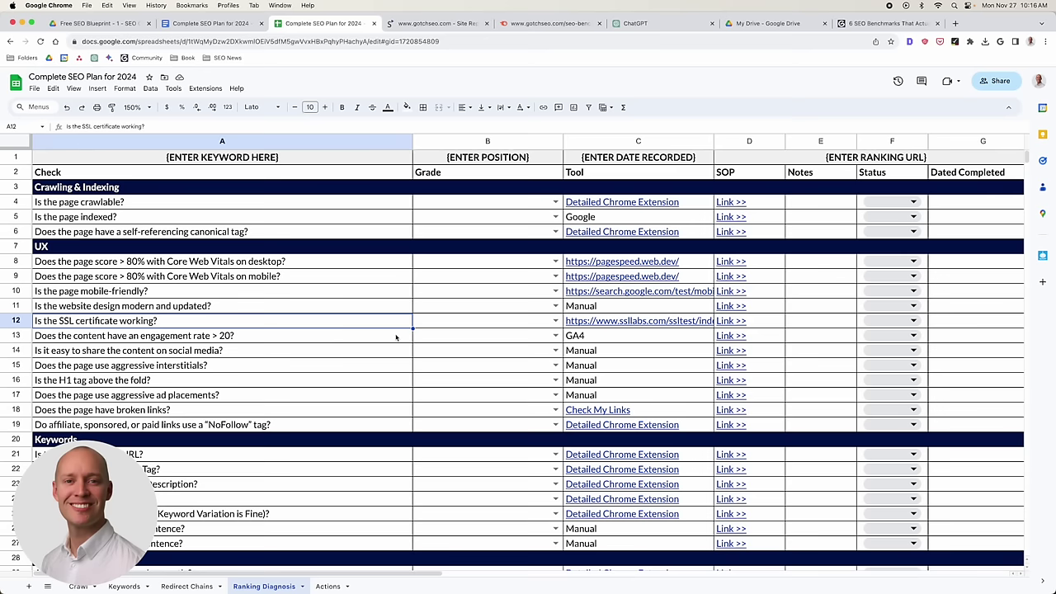
{"action": "left_click", "coordinate": [506, 349]}
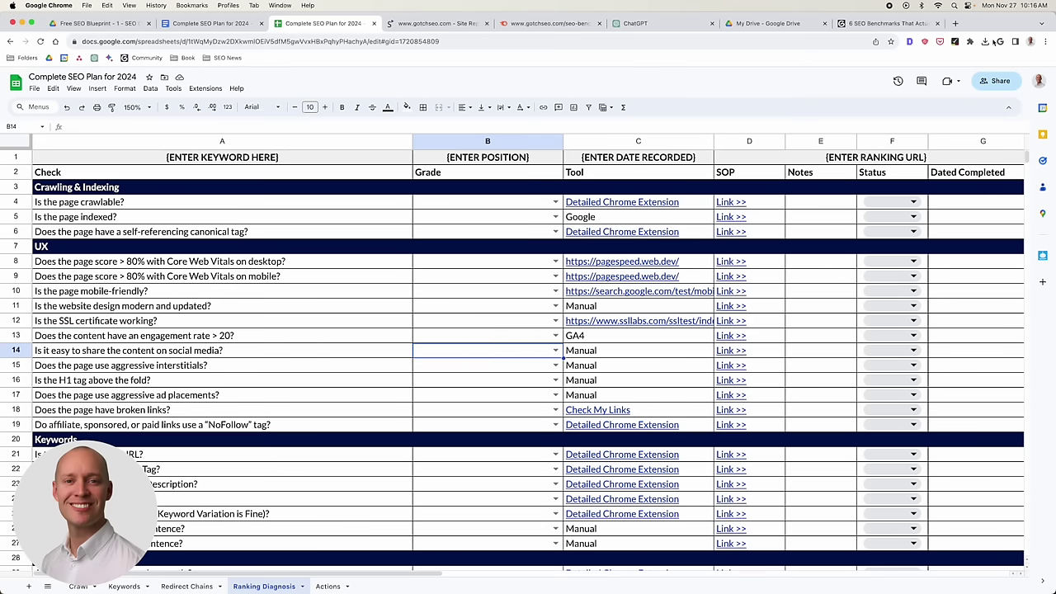
Open theseoentrepreneur.com in a new browser tab and proceed to the checkout for the free book copy.
{"action": "left_click", "coordinate": [955, 23]}
{"action": "type", "text": "these"}
{"action": "key", "text": "Return"}
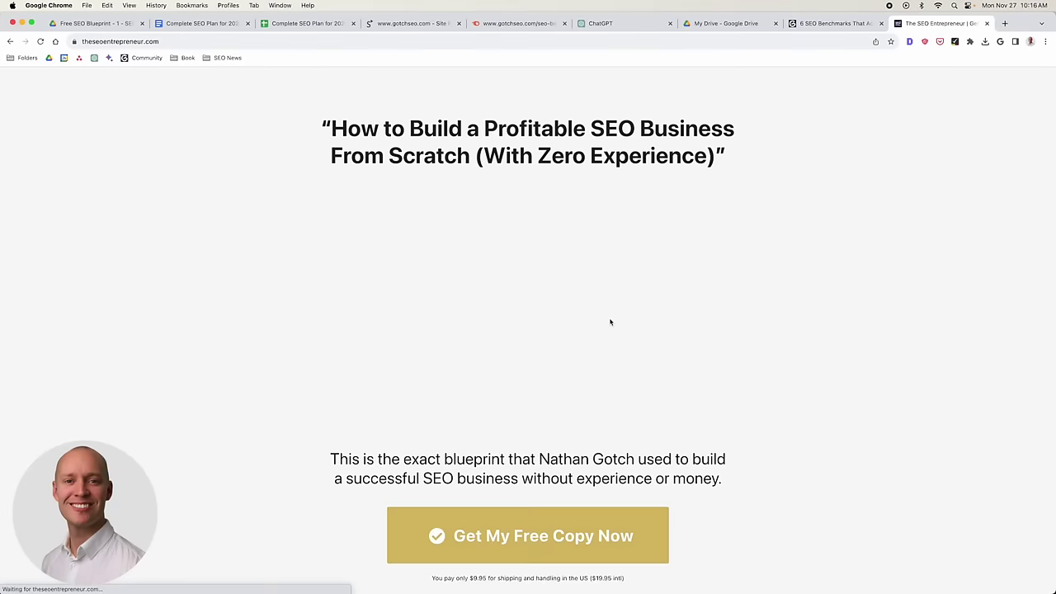
{"action": "scroll", "coordinate": [610, 319], "scroll_direction": "down", "scroll_amount": 2}
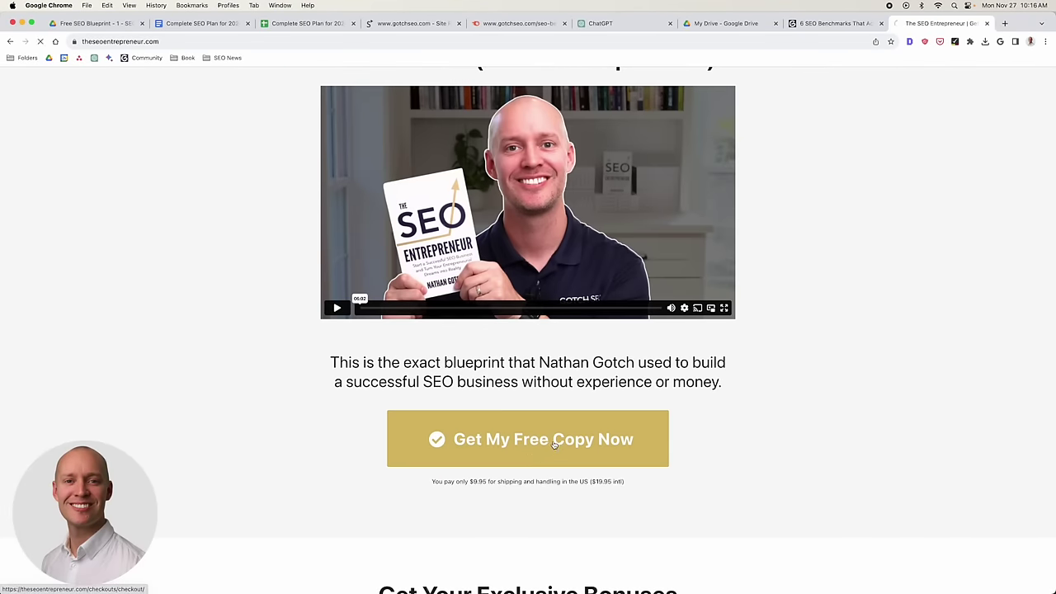
{"action": "left_click", "coordinate": [535, 443]}
Add the Ranking Diagnosis offer to the book order and review the order summary and shipping form.
{"action": "scroll", "coordinate": [283, 228], "scroll_direction": "down", "scroll_amount": 5}
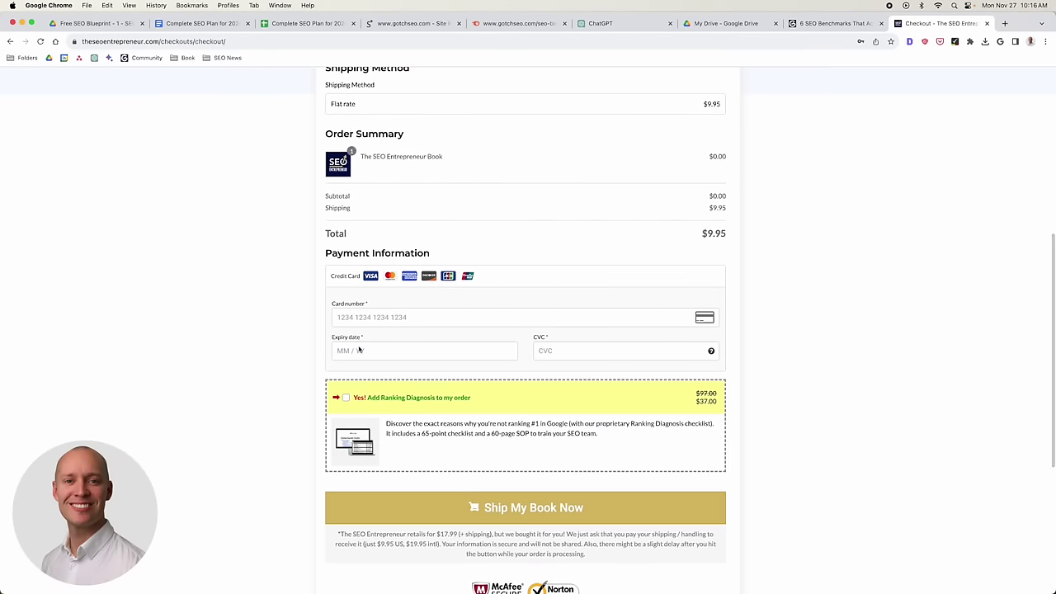
{"action": "left_click", "coordinate": [349, 398]}
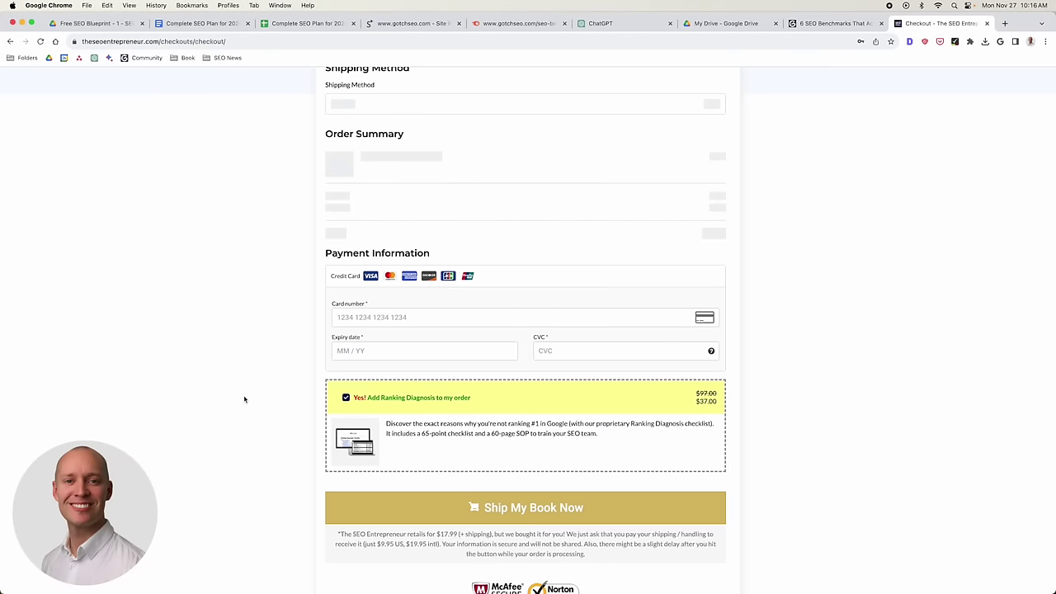
{"action": "scroll", "coordinate": [813, 429], "scroll_direction": "up", "scroll_amount": 3}
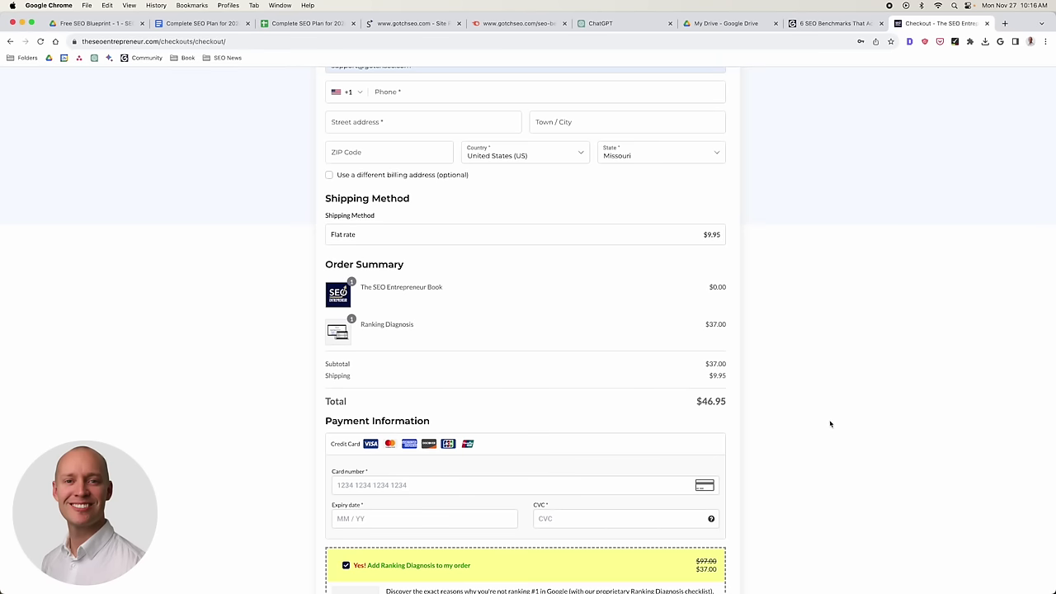
{"action": "scroll", "coordinate": [830, 424], "scroll_direction": "up", "scroll_amount": 6}
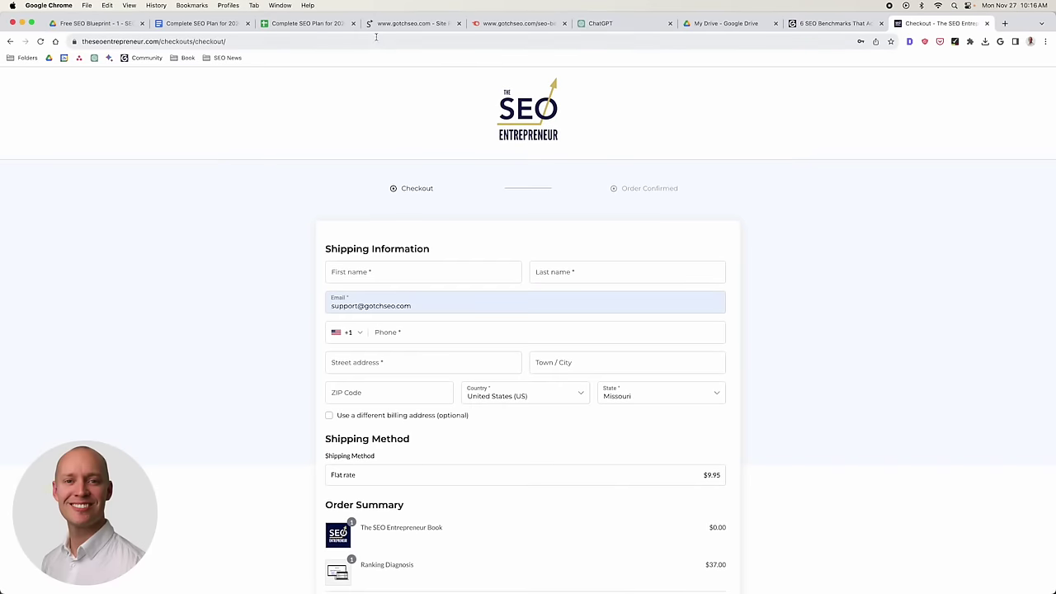
Return to the SEO plan spreadsheet and review the Ranking Diagnosis grades for "how to start an seo business", starting with Crawling & Indexing.
{"action": "left_click", "coordinate": [328, 31]}
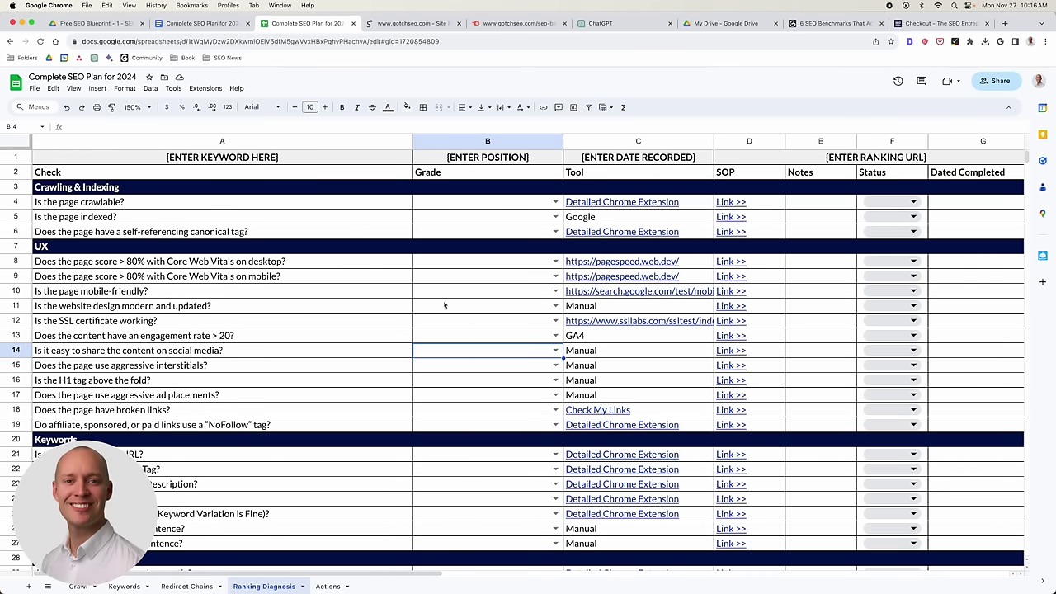
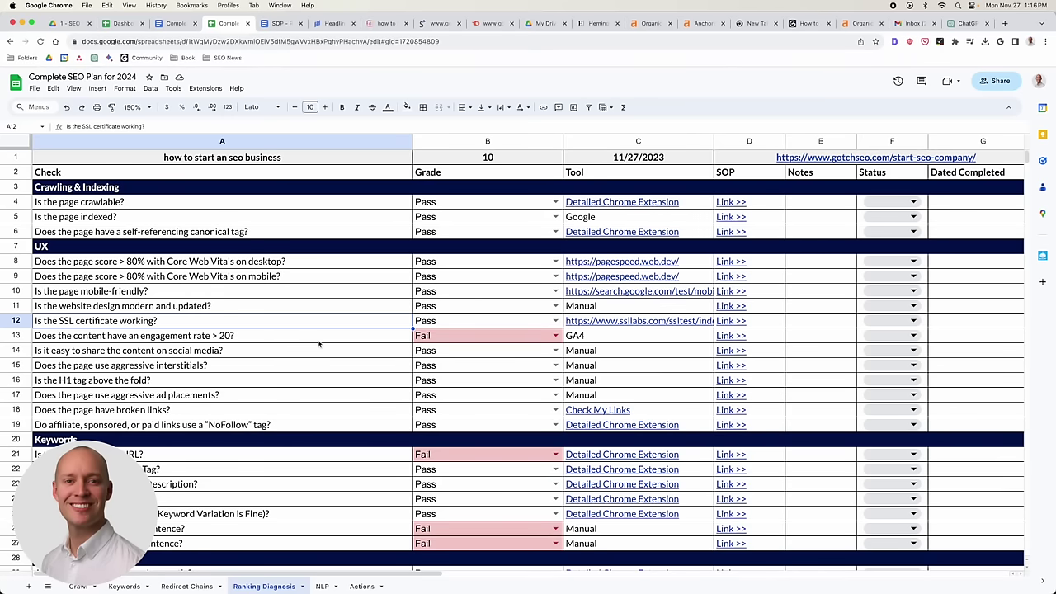
{"action": "scroll", "coordinate": [295, 333], "scroll_direction": "down", "scroll_amount": 3}
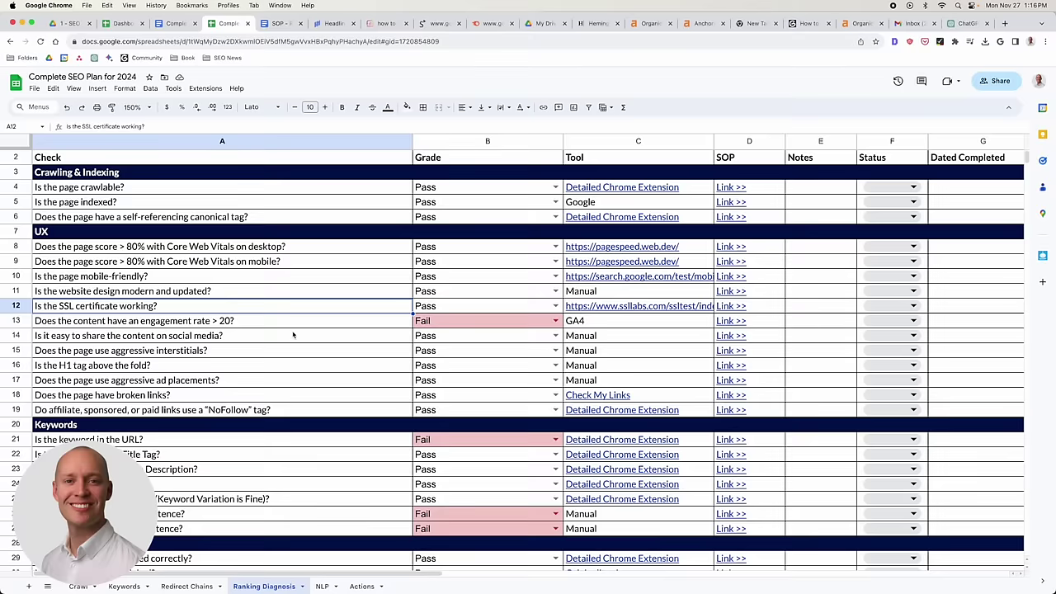
{"action": "scroll", "coordinate": [298, 325], "scroll_direction": "up", "scroll_amount": 3}
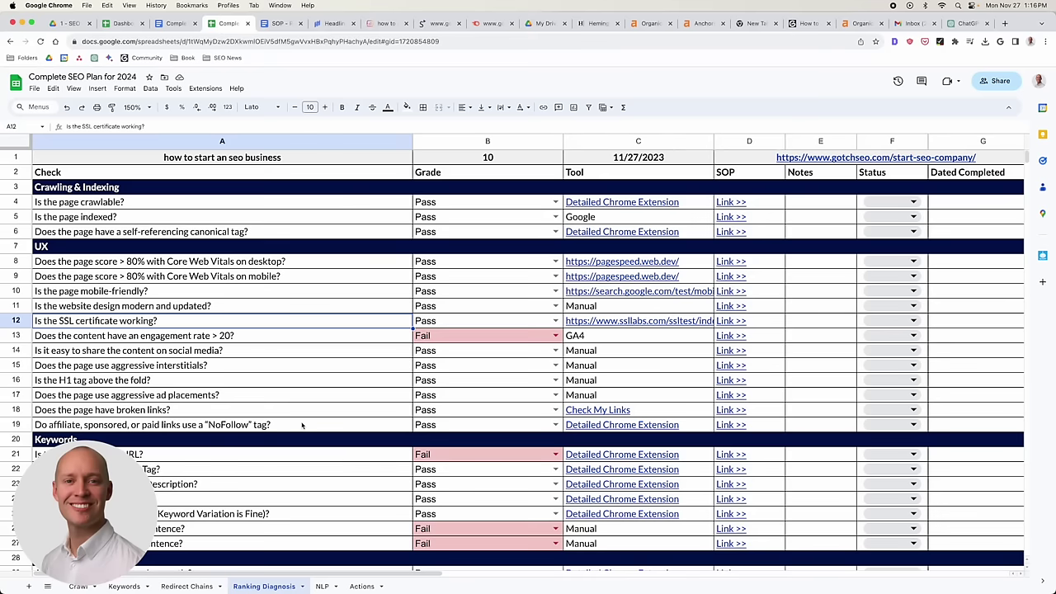
{"action": "left_click", "coordinate": [123, 190]}
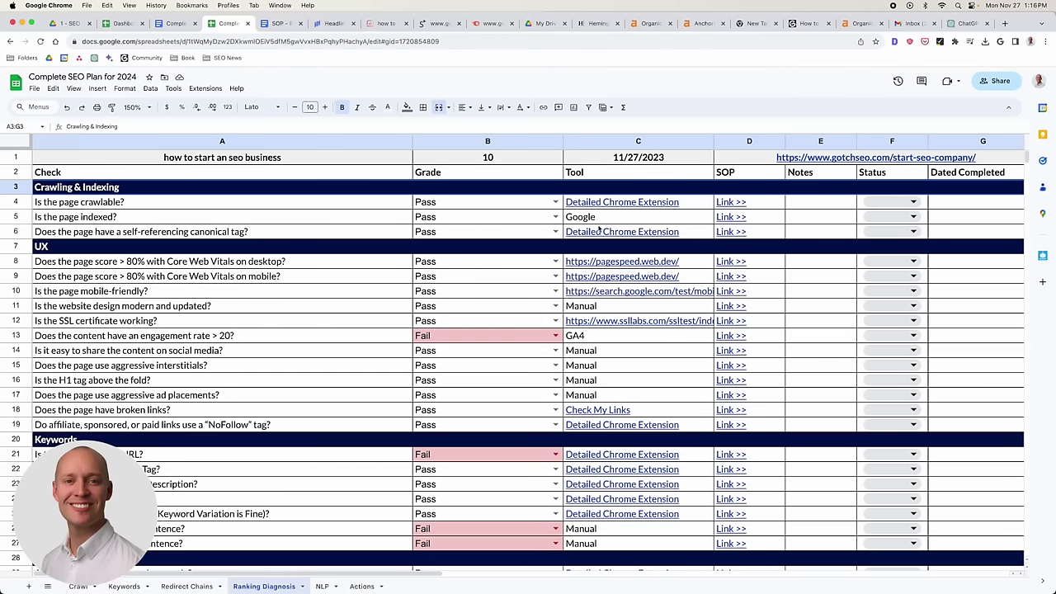
Open the ranking URL gotchseo.com/start-seo-company/ and check its indexability, canonical and robots tag with the Detailed extension.
{"action": "left_click", "coordinate": [804, 161]}
{"action": "left_click", "coordinate": [787, 176]}
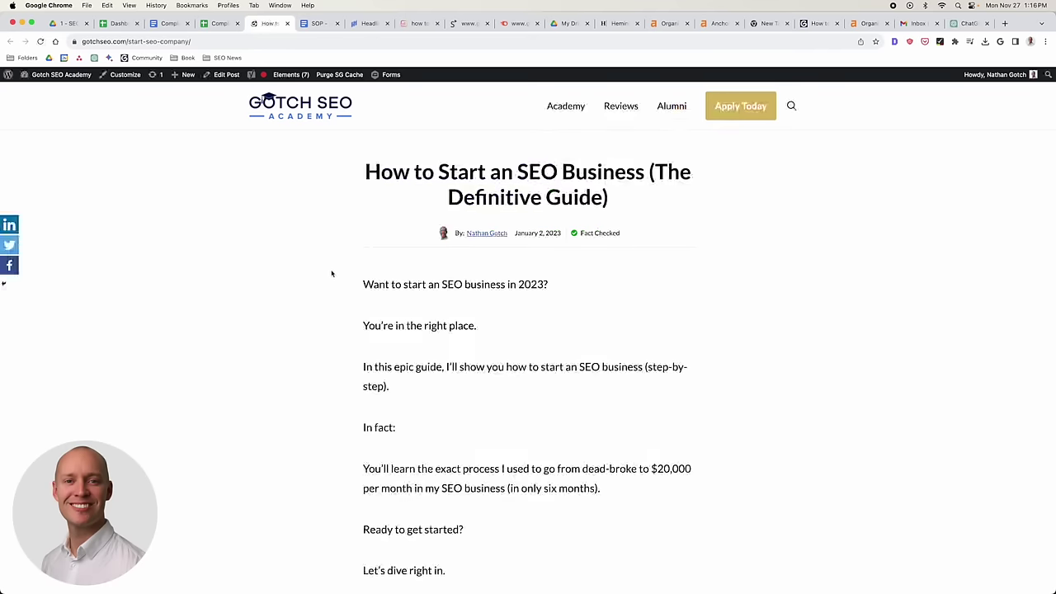
{"action": "left_click", "coordinate": [894, 41]}
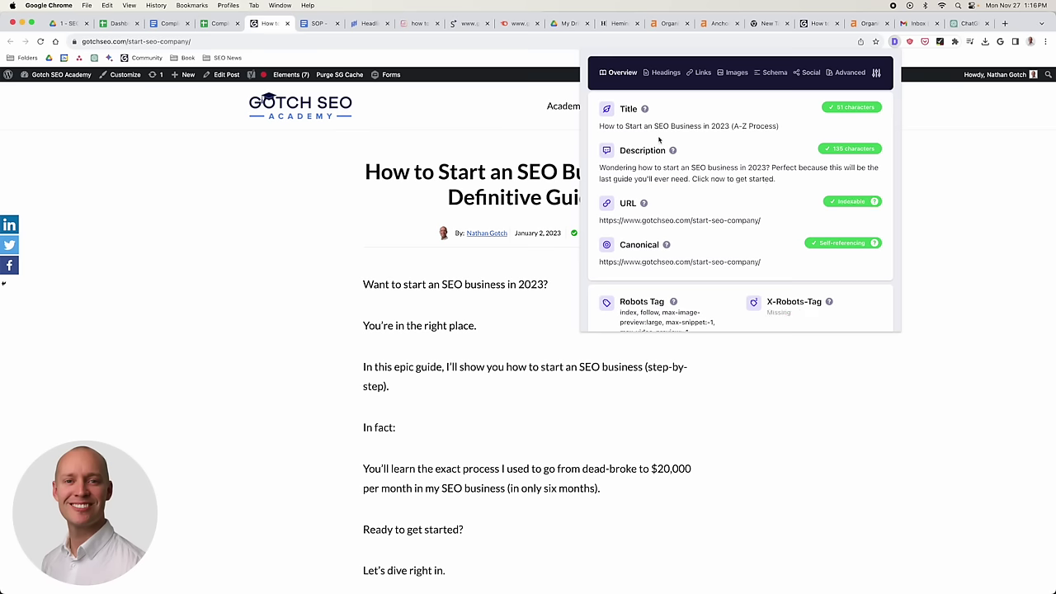
{"action": "scroll", "coordinate": [685, 137], "scroll_direction": "down", "scroll_amount": 3}
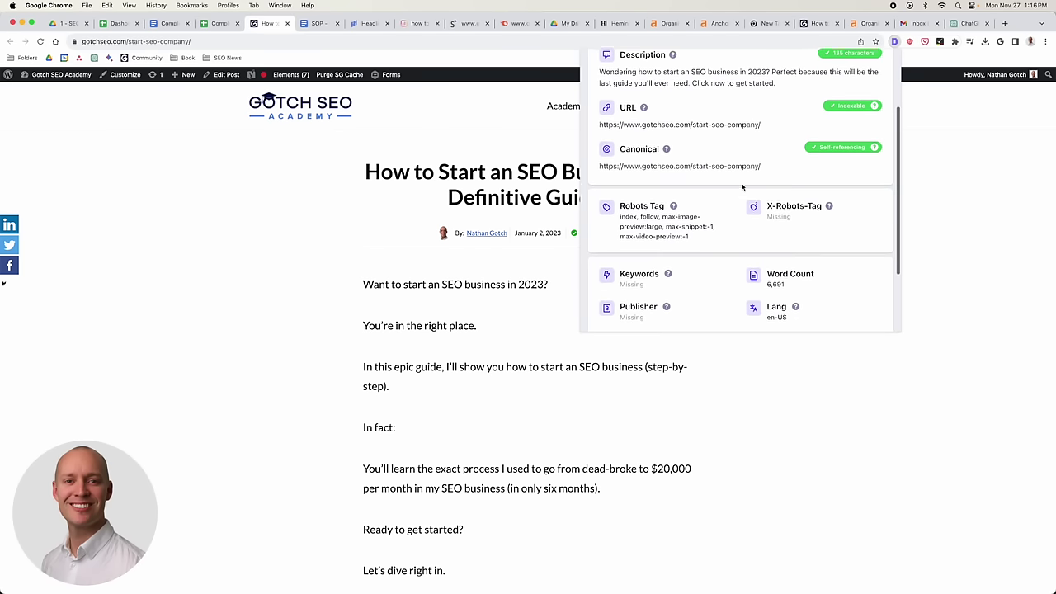
{"action": "double_click", "coordinate": [627, 198]}
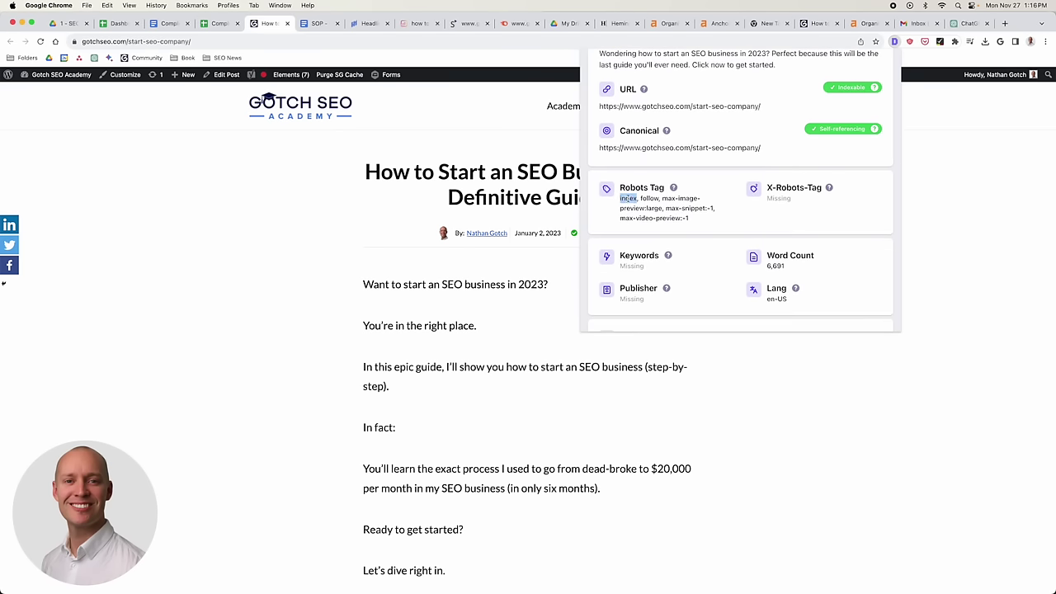
Check the page's title, meta description and URL in the Detailed overview for the keyword "how to start an seo business".
{"action": "left_click", "coordinate": [643, 199]}
{"action": "scroll", "coordinate": [684, 218], "scroll_direction": "up", "scroll_amount": 3}
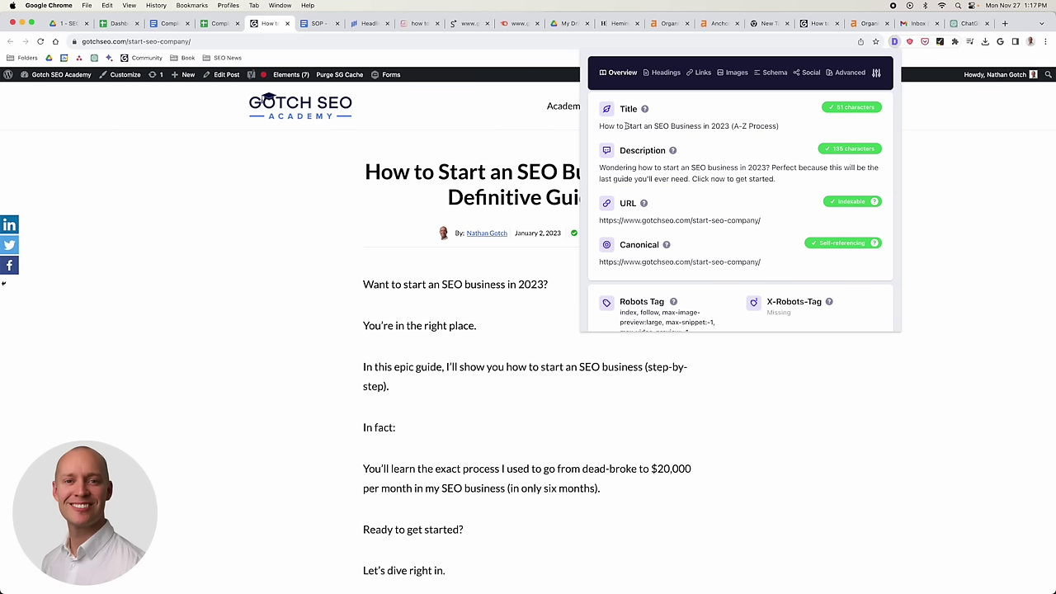
{"action": "left_click_drag", "start_coordinate": [601, 125], "coordinate": [700, 126]}
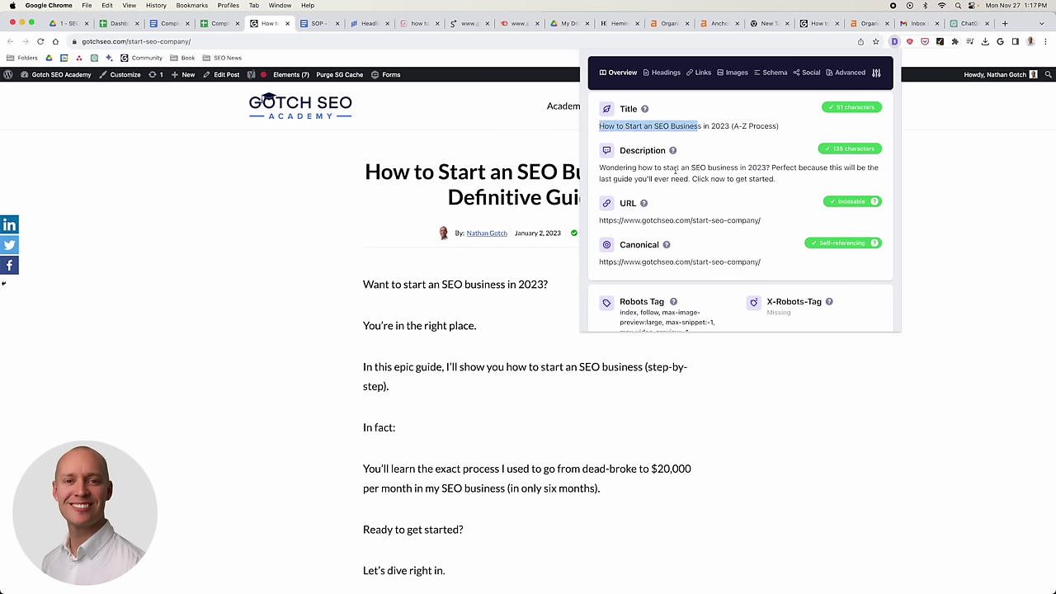
{"action": "left_click_drag", "start_coordinate": [640, 168], "coordinate": [699, 170]}
{"action": "left_click", "coordinate": [696, 175]}
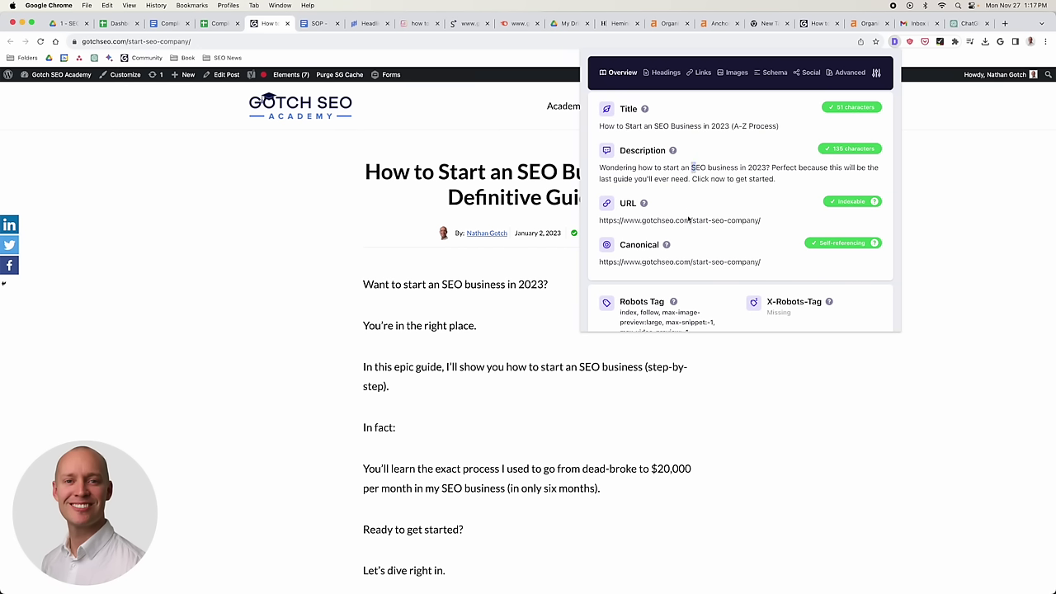
{"action": "left_click_drag", "start_coordinate": [693, 220], "coordinate": [759, 220]}
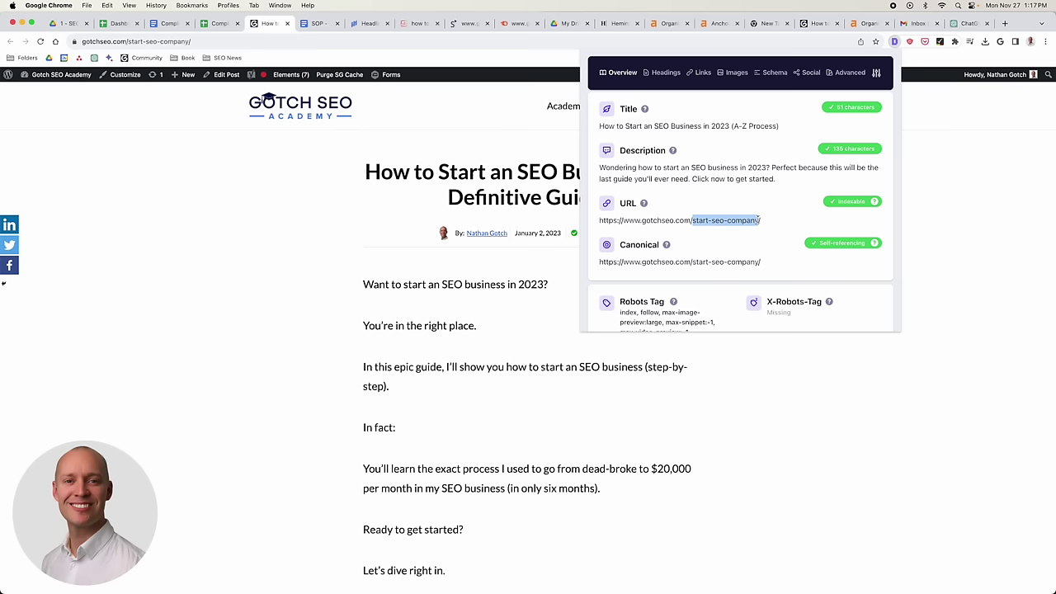
{"action": "scroll", "coordinate": [743, 213], "scroll_direction": "down", "scroll_amount": 5}
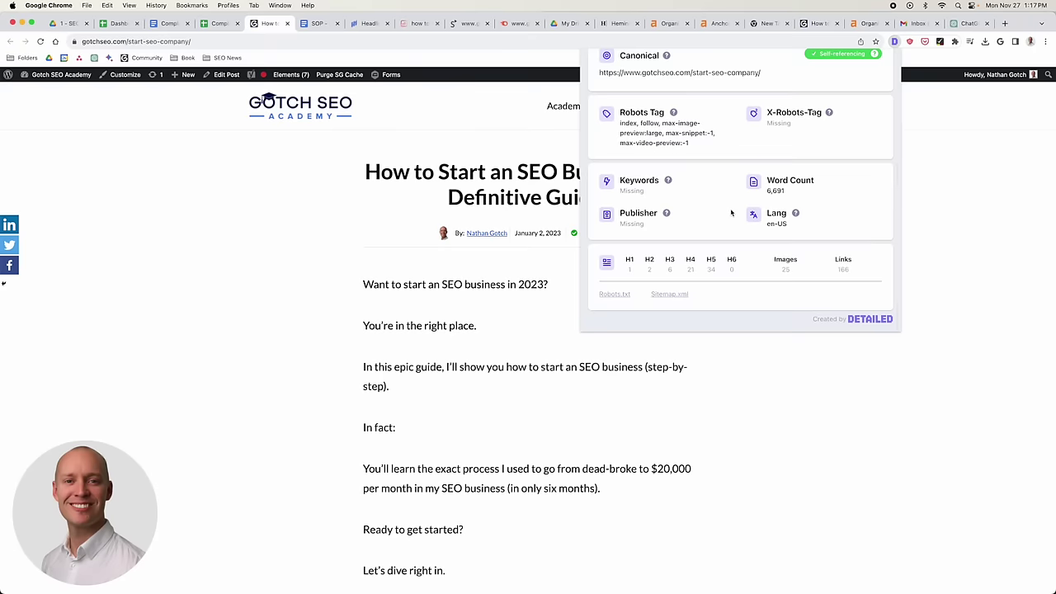
{"action": "scroll", "coordinate": [742, 213], "scroll_direction": "up", "scroll_amount": 5}
{"action": "left_click", "coordinate": [728, 204]}
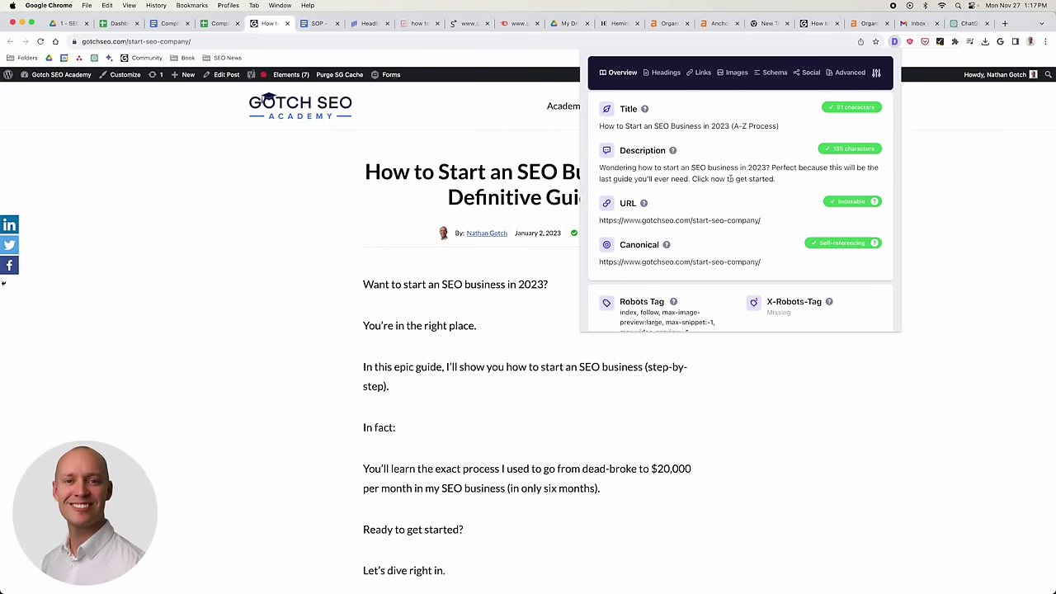
Inspect the page's heading structure in the Detailed extension, checking the H1 and first H2 for the keyword.
{"action": "left_click", "coordinate": [666, 72]}
{"action": "left_click_drag", "start_coordinate": [624, 109], "coordinate": [745, 106]}
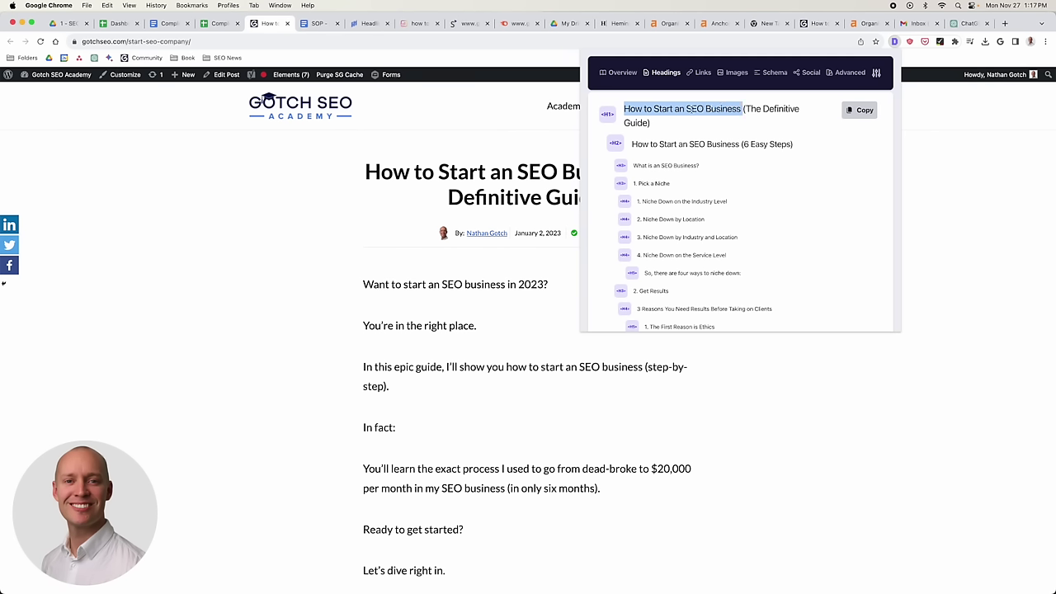
{"action": "left_click", "coordinate": [633, 144]}
{"action": "left_click_drag", "start_coordinate": [633, 144], "coordinate": [740, 145]}
{"action": "left_click", "coordinate": [758, 159]}
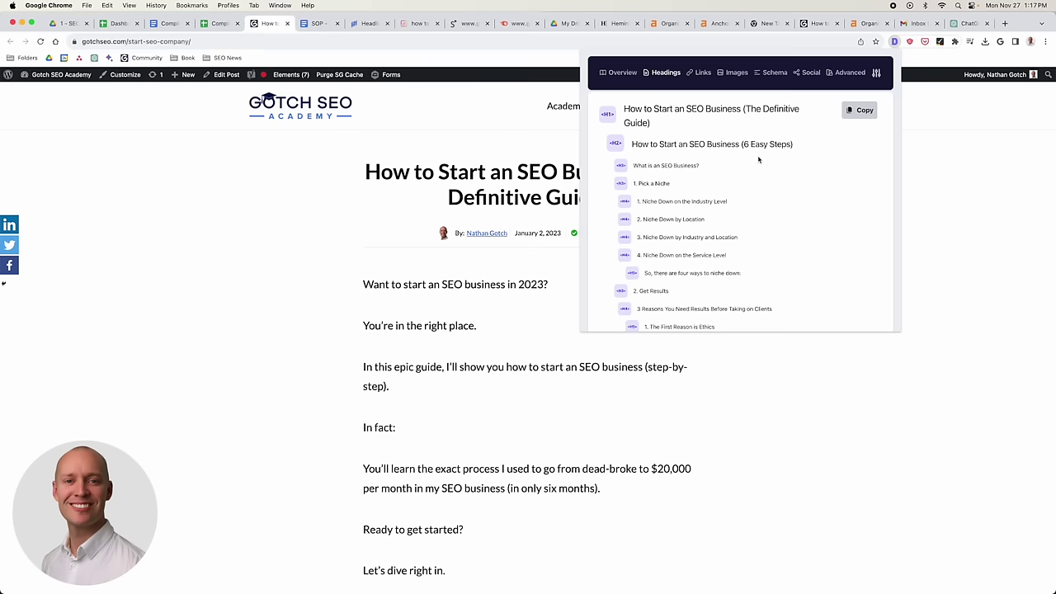
{"action": "scroll", "coordinate": [760, 158], "scroll_direction": "down", "scroll_amount": 2}
{"action": "scroll", "coordinate": [742, 155], "scroll_direction": "up", "scroll_amount": 2}
{"action": "left_click", "coordinate": [293, 193]}
From the diagnosis sheet's Core Web Vitals checks, review the page's mobile and desktop PageSpeed Insights reports in the other browser window.
{"action": "key", "text": "ctrl+shift+Tab"}
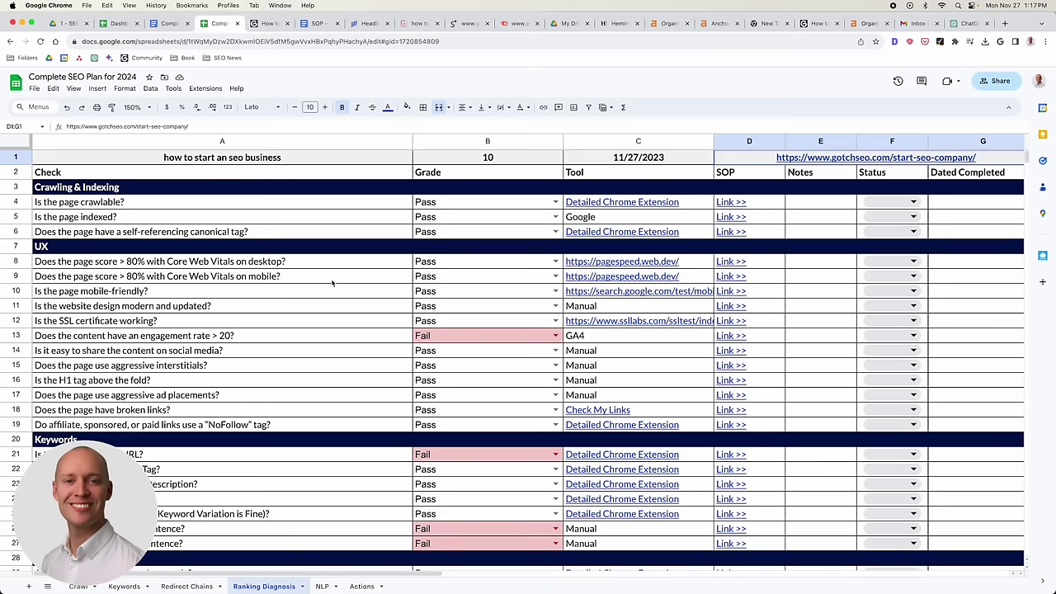
{"action": "left_click", "coordinate": [338, 281]}
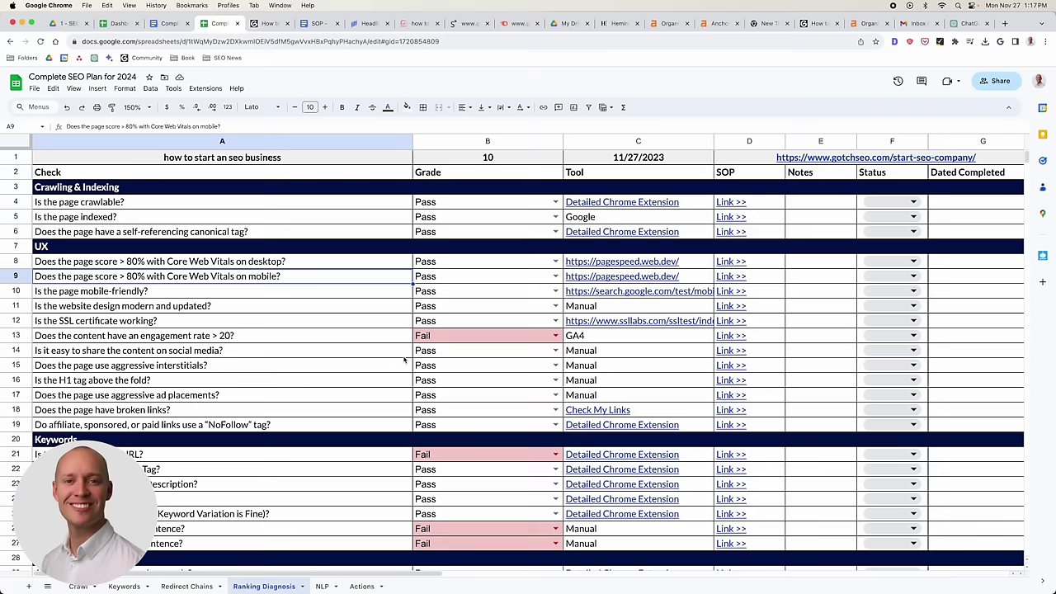
{"action": "key", "text": "ctrl+Up"}
{"action": "left_click", "coordinate": [610, 365]}
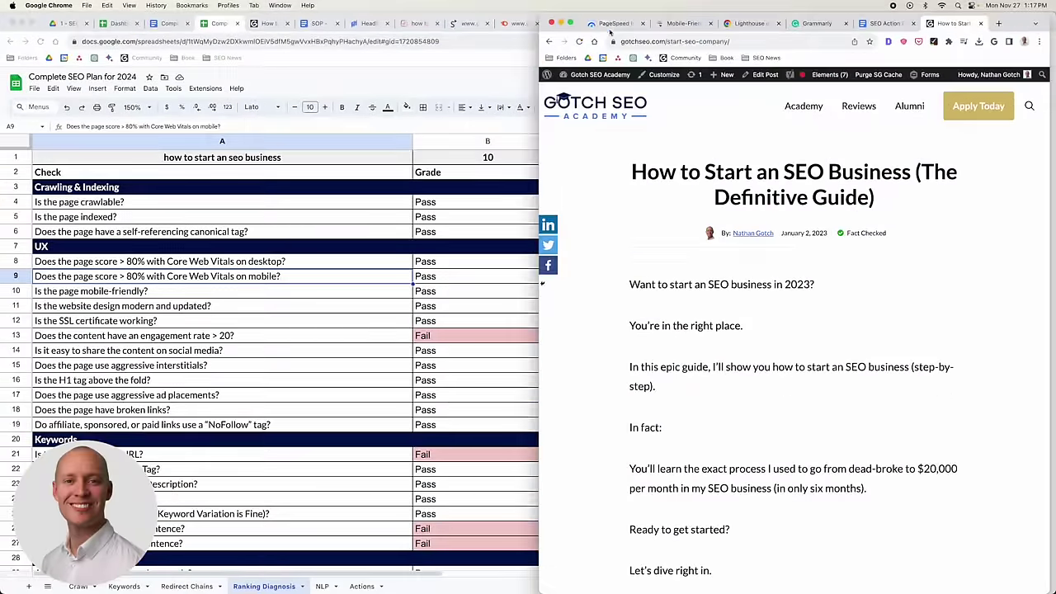
{"action": "left_click", "coordinate": [612, 23]}
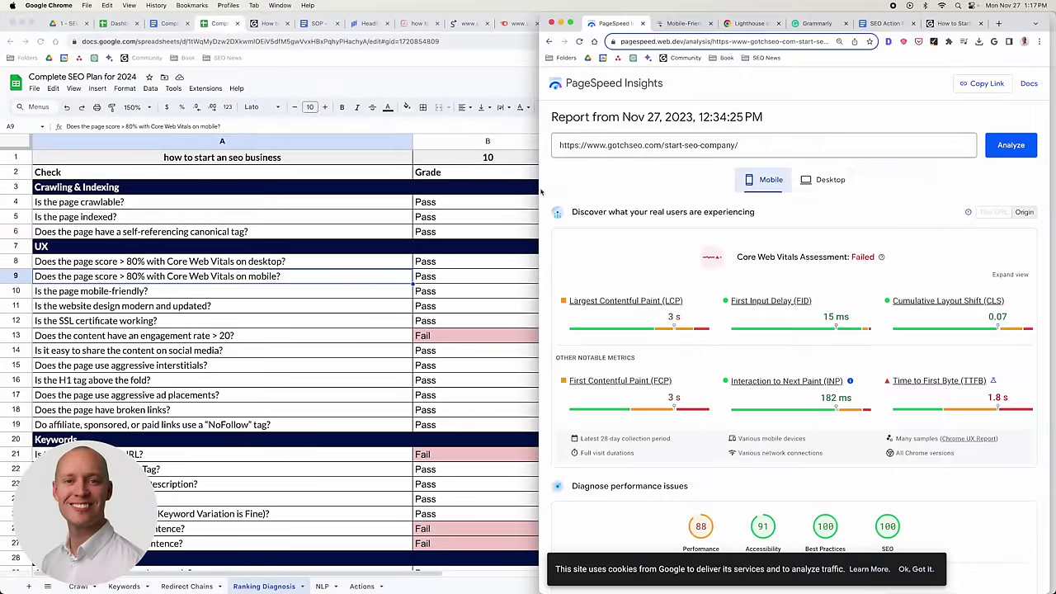
{"action": "left_click_drag", "start_coordinate": [541, 191], "coordinate": [468, 192]}
{"action": "scroll", "coordinate": [675, 381], "scroll_direction": "down", "scroll_amount": 5}
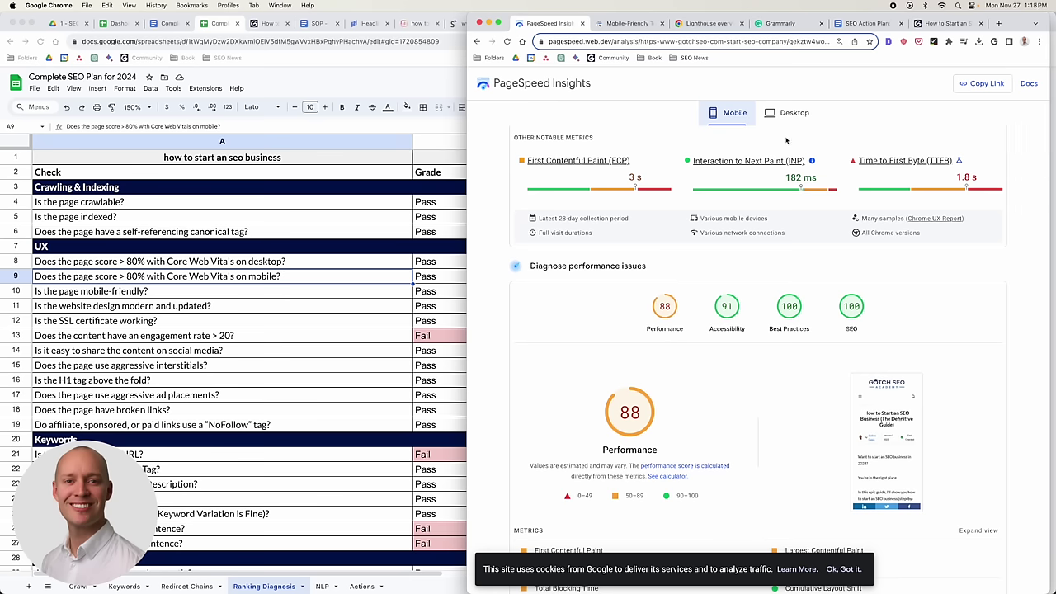
{"action": "left_click", "coordinate": [790, 113]}
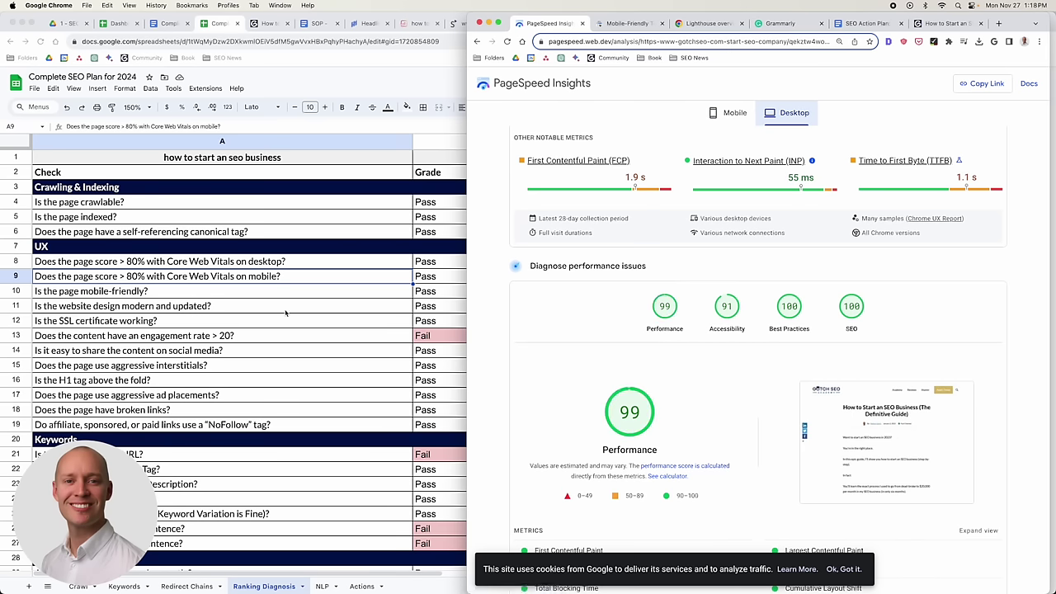
{"action": "key", "text": "ctrl+alt+Return"}
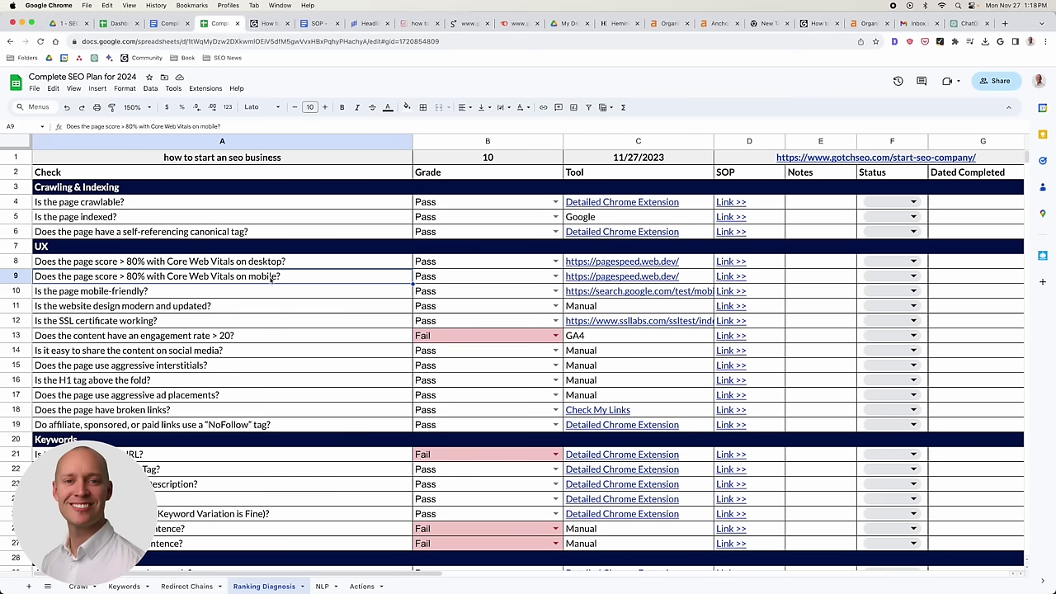
Go through the UX checks from mobile-friendliness to engagement rate, glancing at the ranking page and selecting row 13.
{"action": "left_click", "coordinate": [240, 291]}
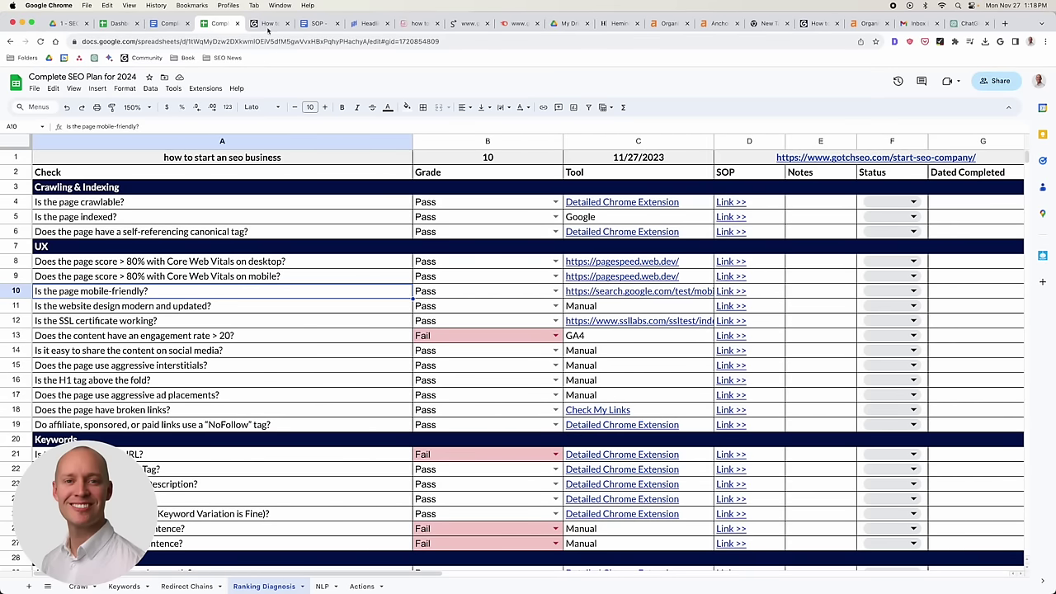
{"action": "left_click", "coordinate": [267, 24]}
{"action": "left_click", "coordinate": [218, 23]}
{"action": "left_click", "coordinate": [245, 339]}
{"action": "left_click", "coordinate": [29, 340]}
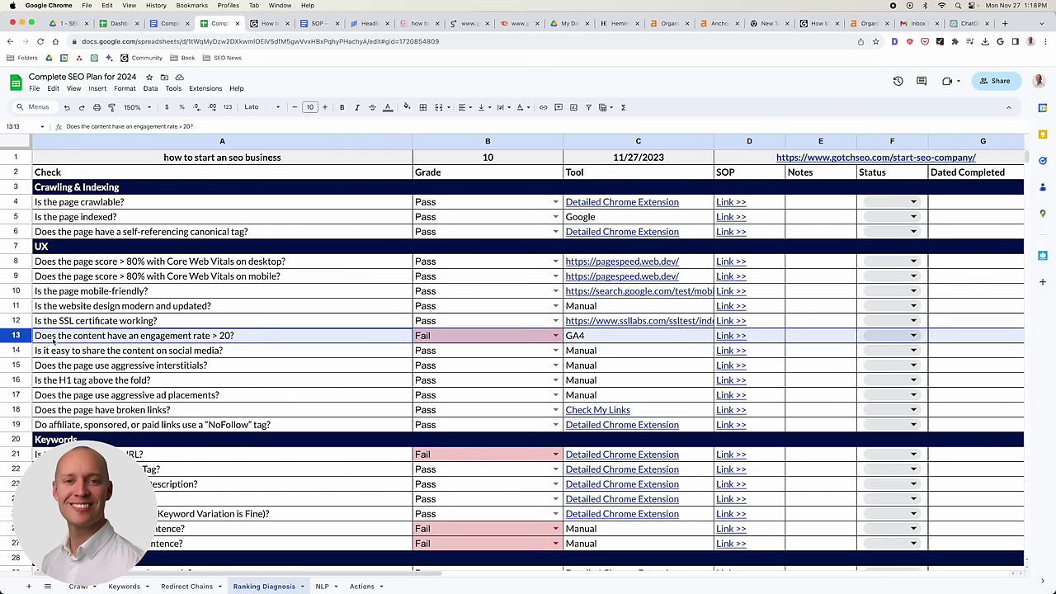
Look up the start-seo-company page in the Crawl sheet and examine its crawl depth and GA4 engagement rate.
{"action": "left_click", "coordinate": [78, 586]}
{"action": "scroll", "coordinate": [320, 190], "scroll_direction": "left", "scroll_amount": 15}
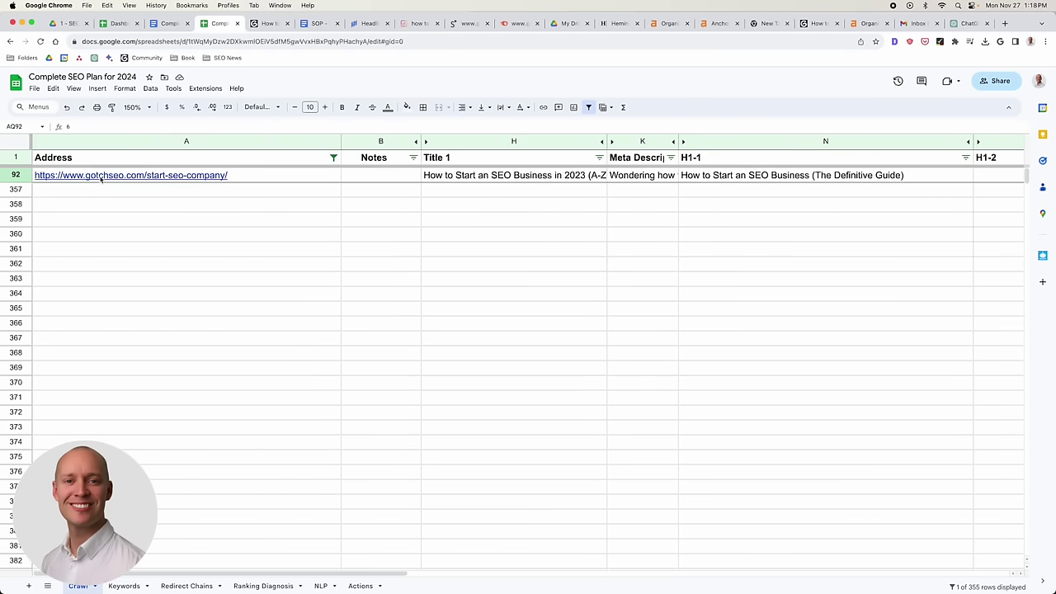
{"action": "left_click", "coordinate": [253, 178]}
{"action": "scroll", "coordinate": [313, 178], "scroll_direction": "right", "scroll_amount": 15}
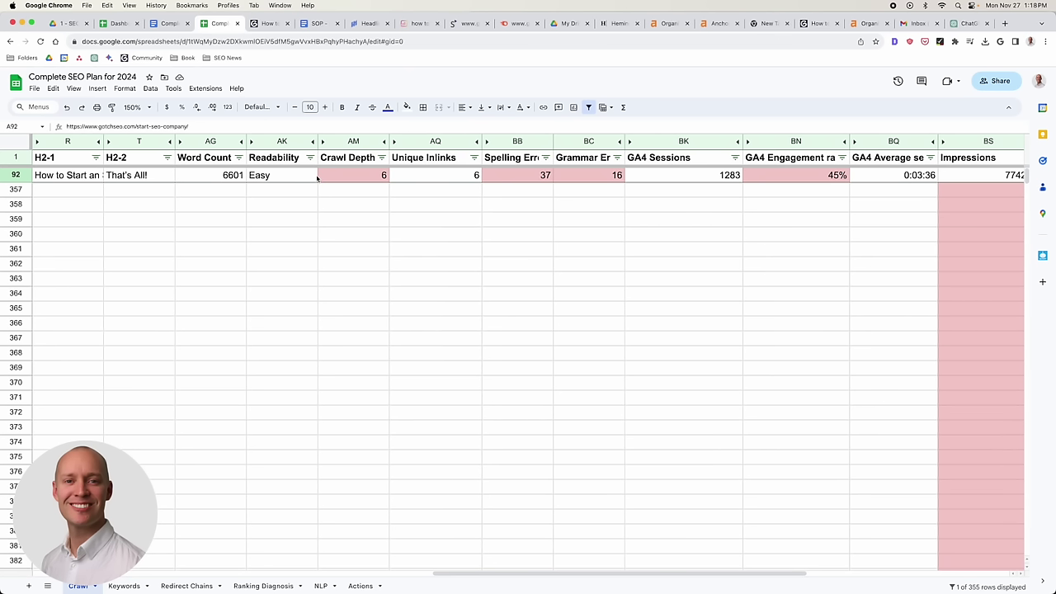
{"action": "left_click", "coordinate": [358, 179]}
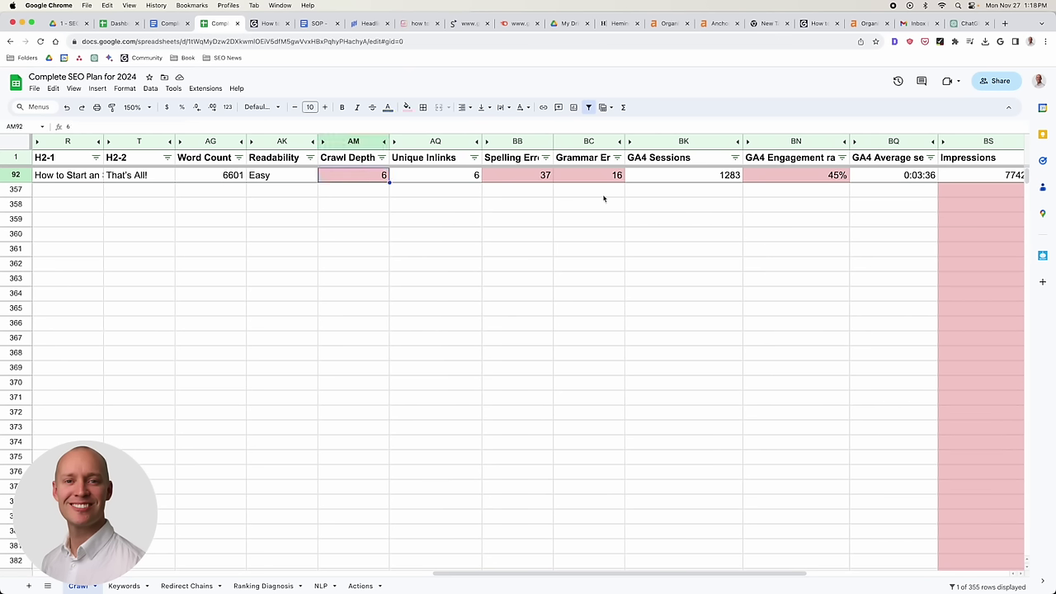
{"action": "scroll", "coordinate": [606, 198], "scroll_direction": "right", "scroll_amount": 1}
{"action": "left_click", "coordinate": [748, 176]}
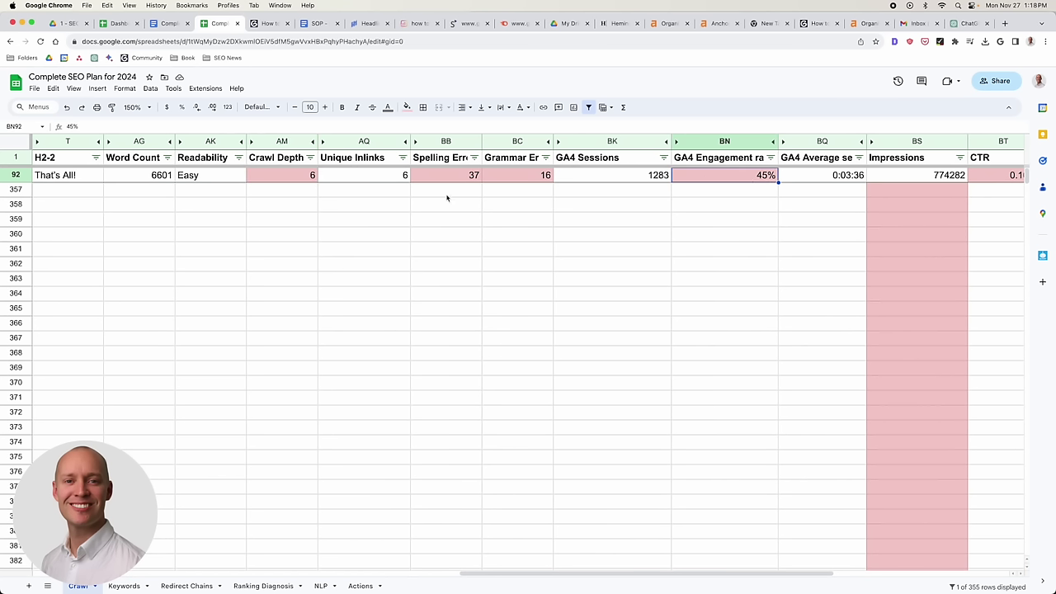
Return to the Ranking Diagnosis sheet and review the engagement rate, Keywords and Content grades down to the Grammarly check.
{"action": "left_click", "coordinate": [263, 587]}
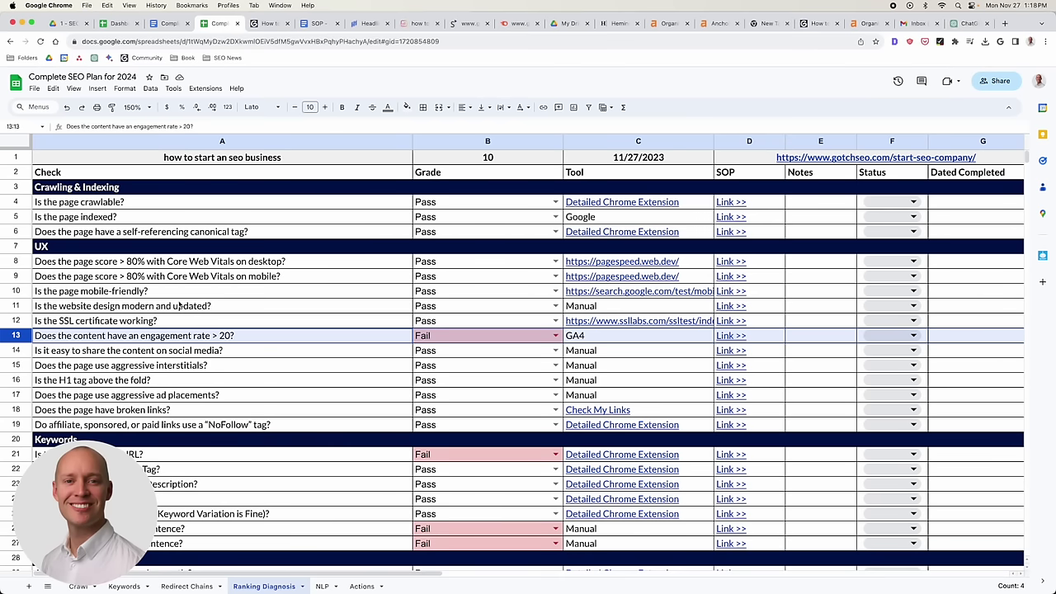
{"action": "left_click", "coordinate": [219, 341]}
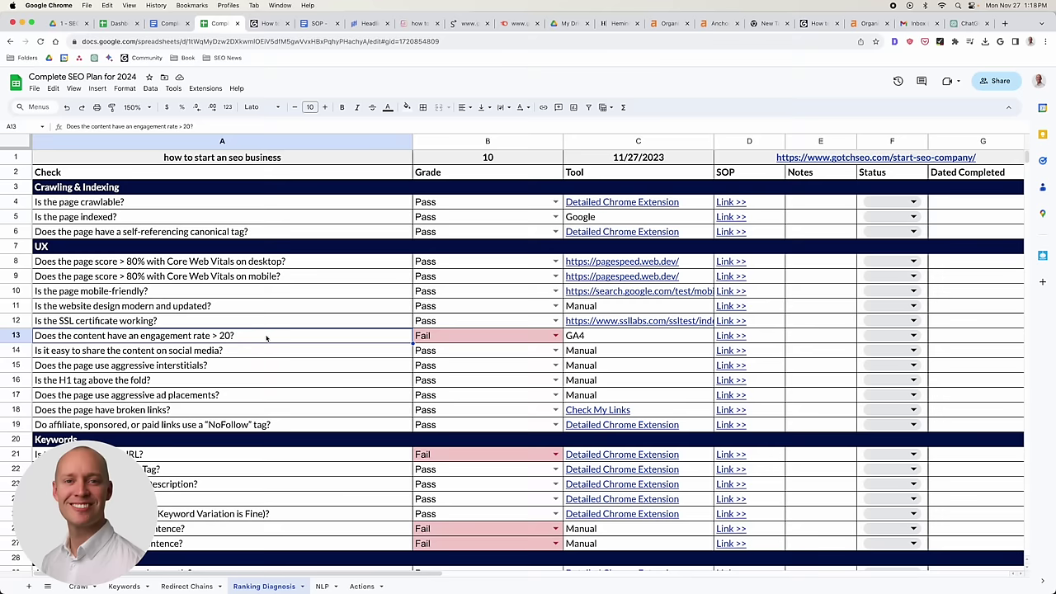
{"action": "scroll", "coordinate": [268, 338], "scroll_direction": "down", "scroll_amount": 5}
{"action": "scroll", "coordinate": [269, 338], "scroll_direction": "right", "scroll_amount": 5}
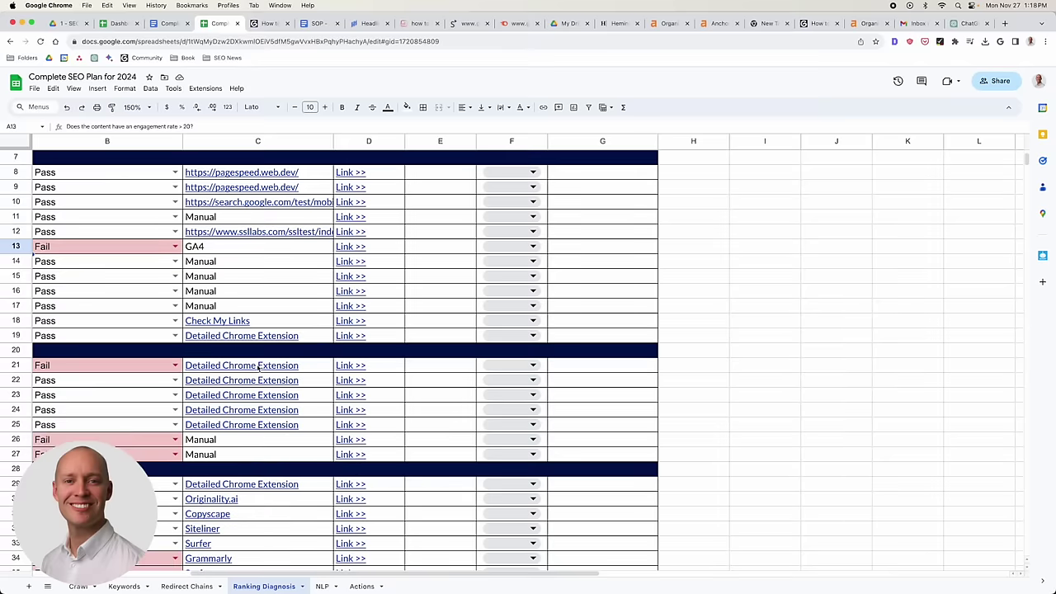
{"action": "scroll", "coordinate": [273, 338], "scroll_direction": "left", "scroll_amount": 5}
{"action": "scroll", "coordinate": [391, 375], "scroll_direction": "down", "scroll_amount": 3}
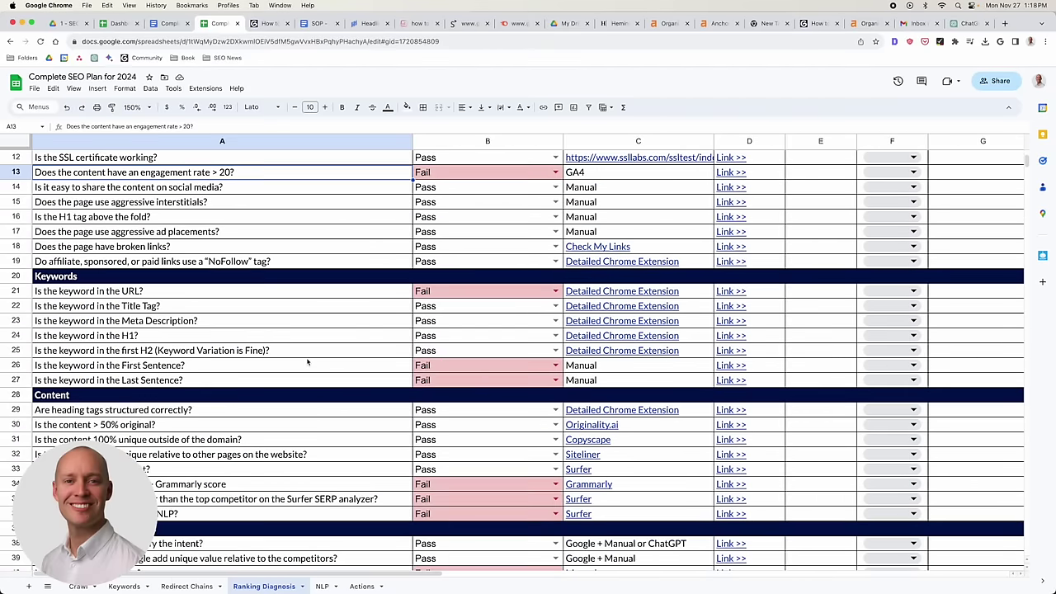
{"action": "scroll", "coordinate": [296, 340], "scroll_direction": "down", "scroll_amount": 4}
{"action": "scroll", "coordinate": [240, 335], "scroll_direction": "down", "scroll_amount": 2}
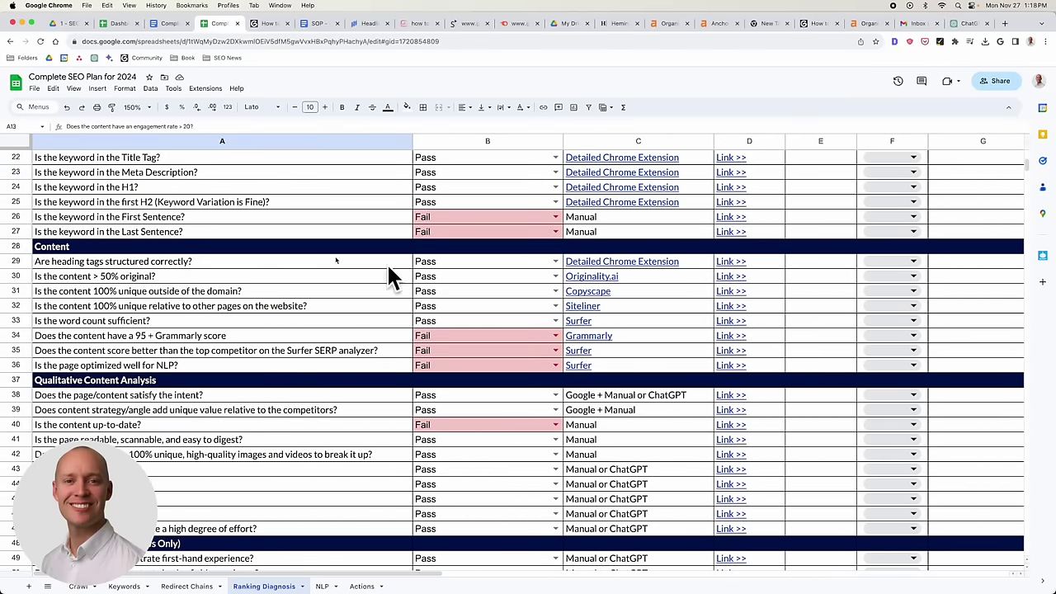
{"action": "scroll", "coordinate": [282, 277], "scroll_direction": "down", "scroll_amount": 1}
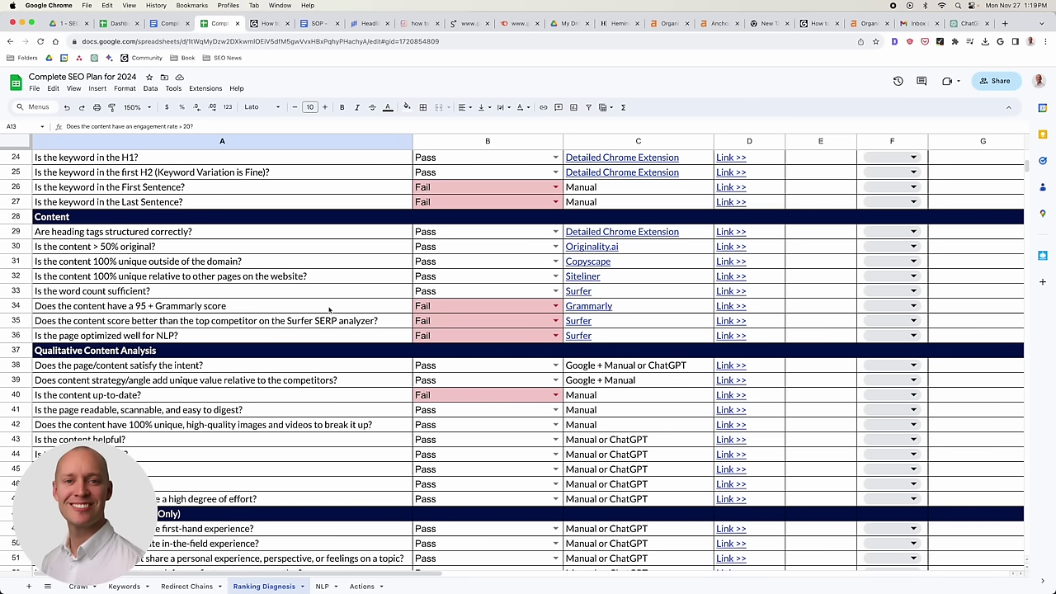
Open the article's Grammarly document in the other browser window and review its overall score and suggestions.
{"action": "key", "text": "ctrl+Up"}
{"action": "left_click", "coordinate": [981, 409]}
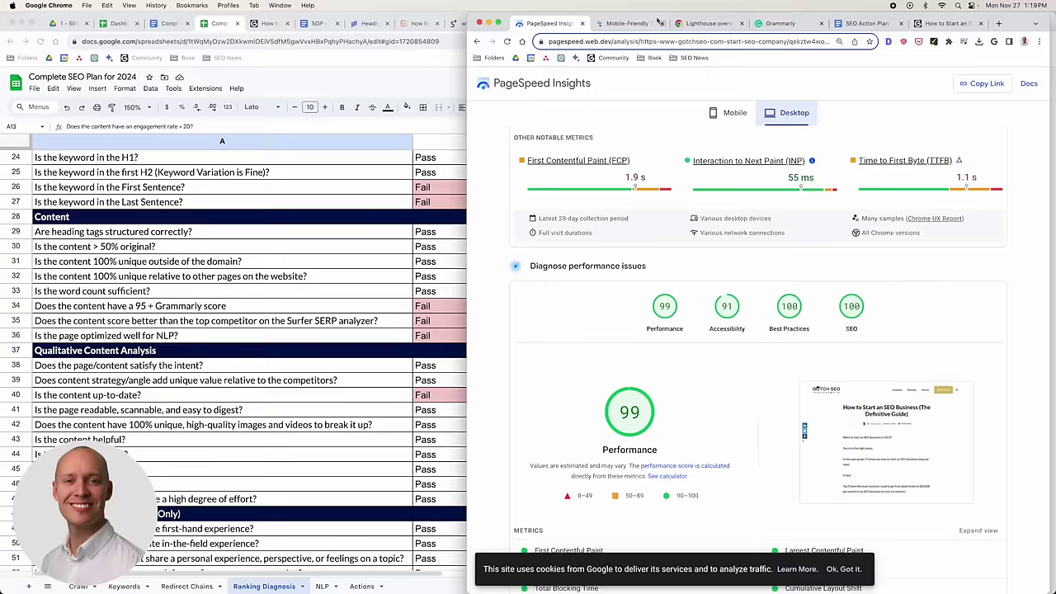
{"action": "left_click", "coordinate": [779, 23]}
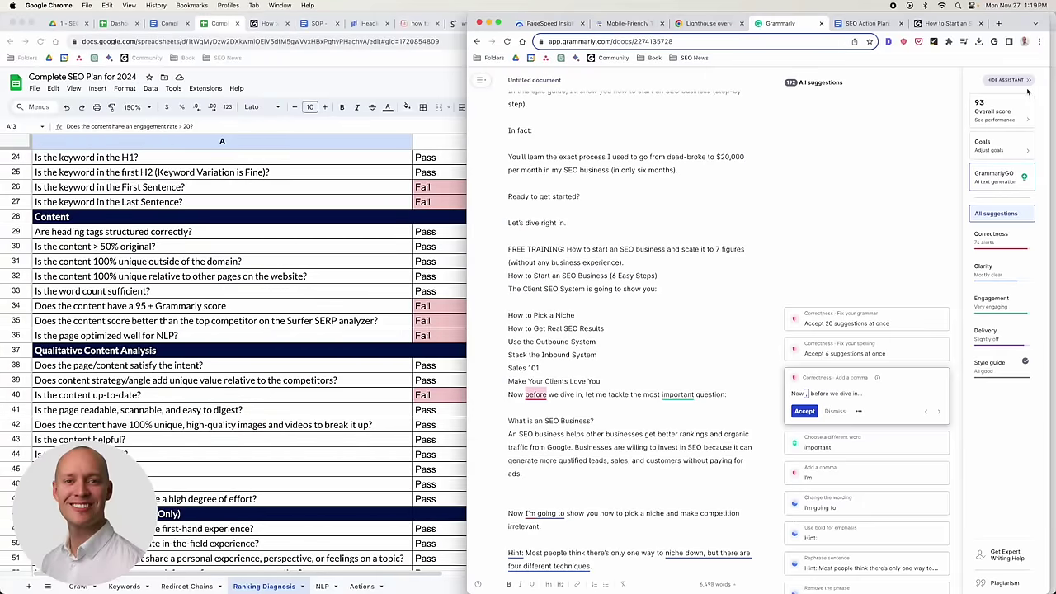
{"action": "scroll", "coordinate": [622, 302], "scroll_direction": "up", "scroll_amount": 2}
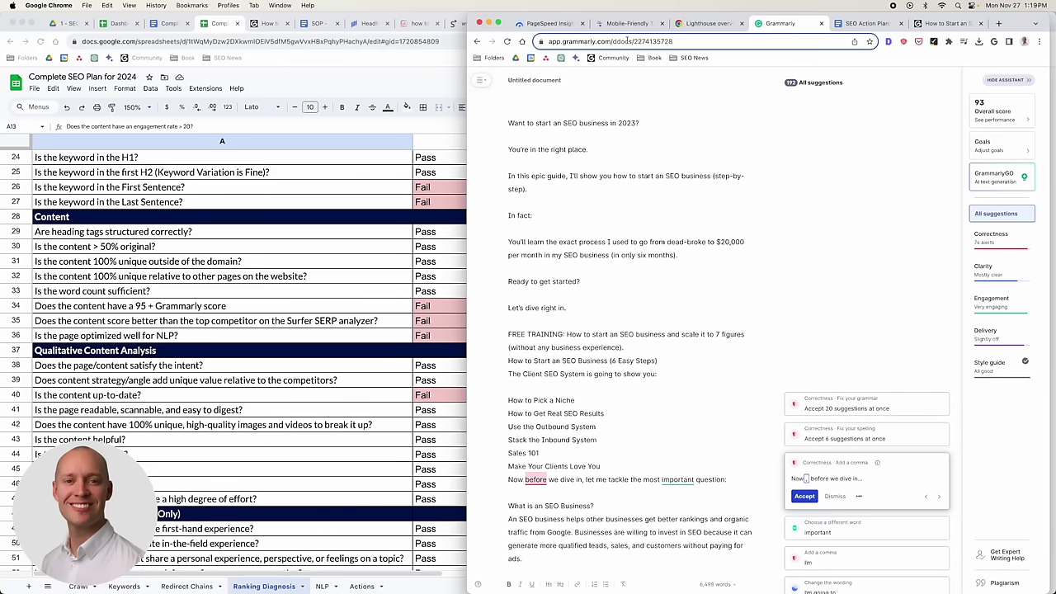
Open the Surfer audit for "how to start an seo business" and examine the True Density phrases and word count sections.
{"action": "left_click", "coordinate": [317, 296]}
{"action": "left_click", "coordinate": [419, 23]}
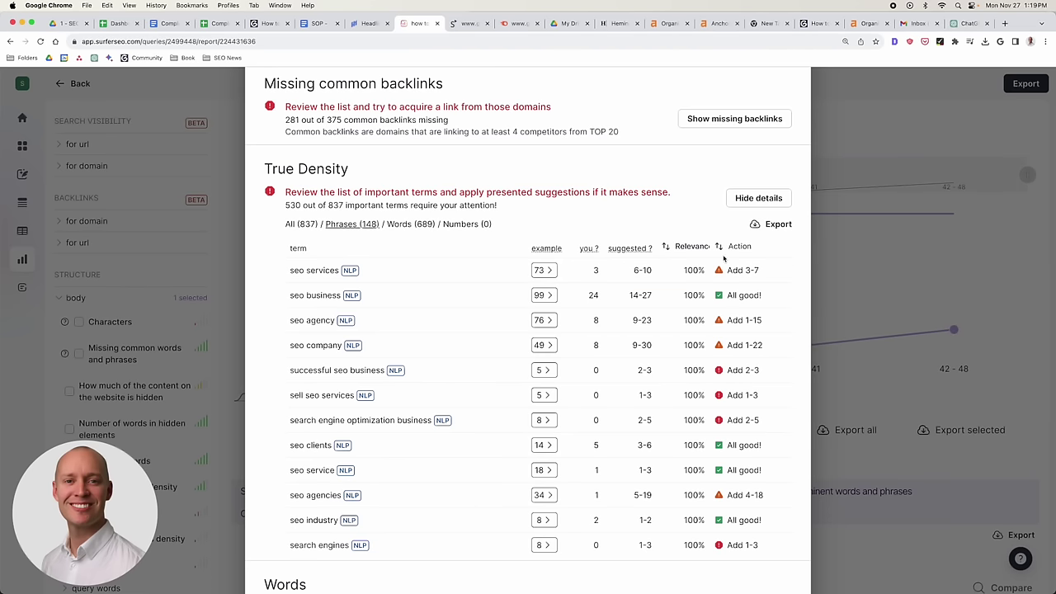
{"action": "scroll", "coordinate": [547, 344], "scroll_direction": "down", "scroll_amount": 2}
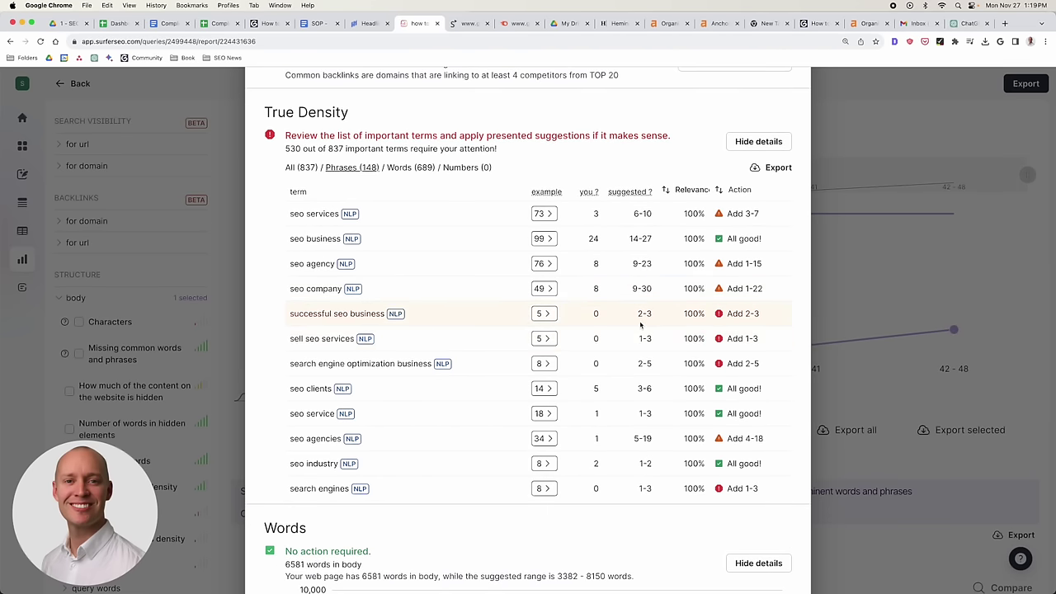
{"action": "scroll", "coordinate": [644, 326], "scroll_direction": "down", "scroll_amount": 5}
{"action": "scroll", "coordinate": [742, 462], "scroll_direction": "down", "scroll_amount": 3}
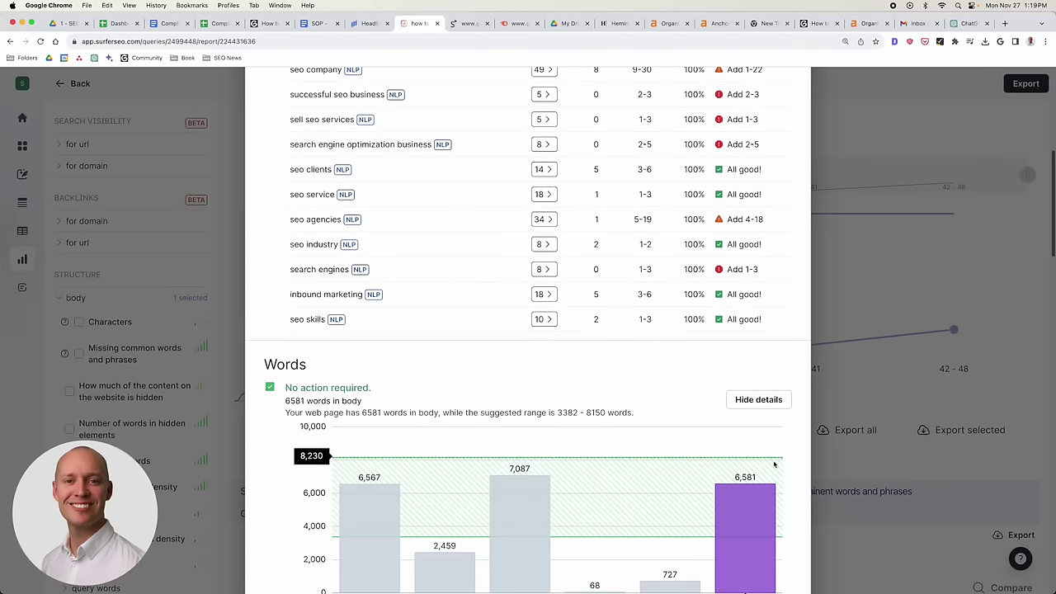
{"action": "scroll", "coordinate": [718, 459], "scroll_direction": "up", "scroll_amount": 3}
{"action": "scroll", "coordinate": [718, 459], "scroll_direction": "up", "scroll_amount": 3}
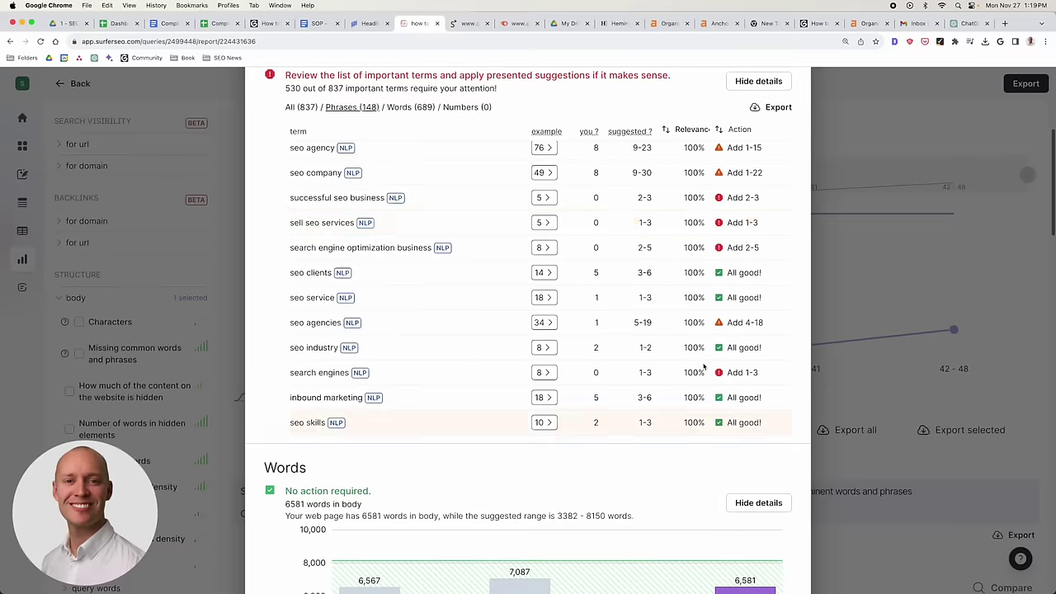
{"action": "scroll", "coordinate": [652, 298], "scroll_direction": "down", "scroll_amount": 3}
{"action": "scroll", "coordinate": [644, 293], "scroll_direction": "up", "scroll_amount": 3}
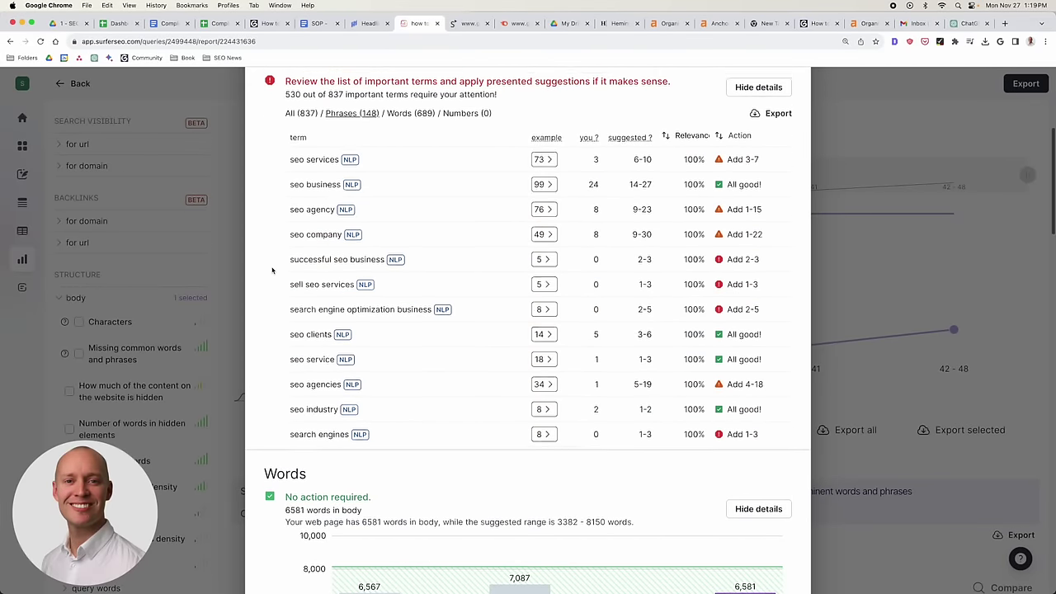
{"action": "scroll", "coordinate": [273, 270], "scroll_direction": "up", "scroll_amount": 4}
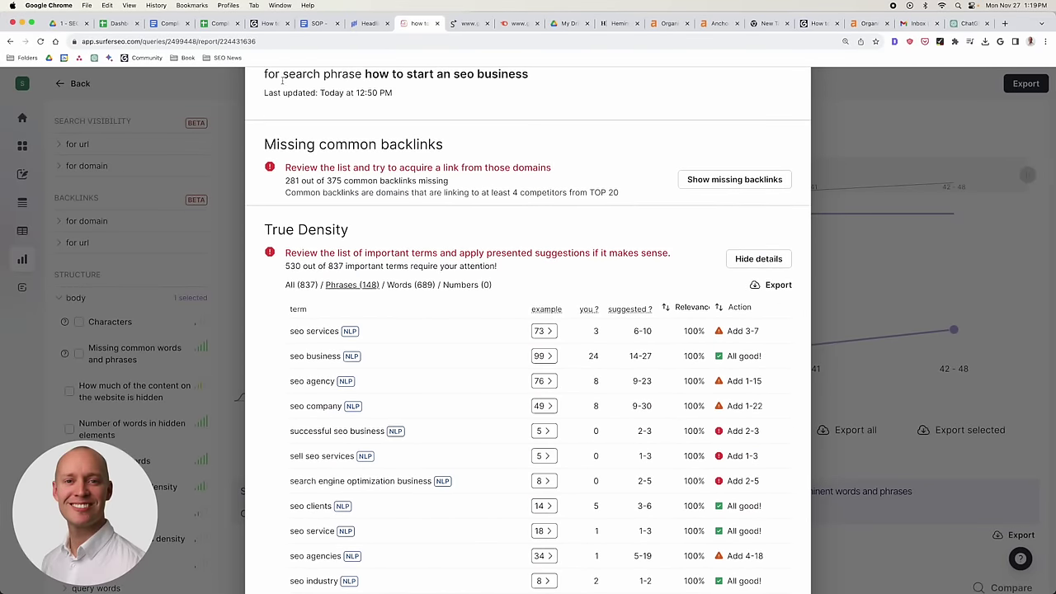
In the Ranking Diagnosis sheet's Qualitative Content Analysis section, shade the whole "Is the content up-to-date?" row light red.
{"action": "left_click", "coordinate": [226, 23]}
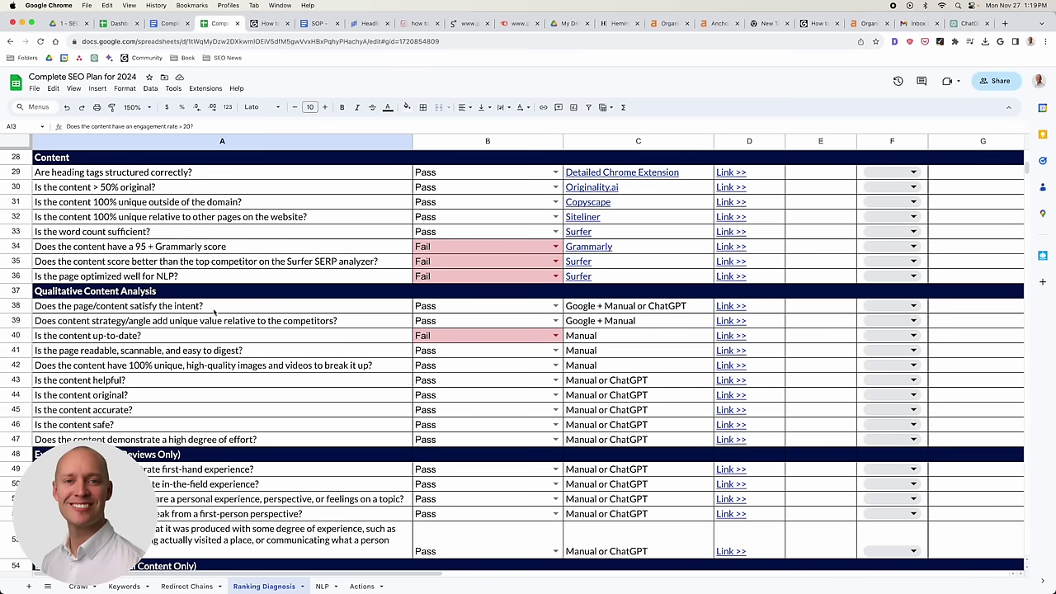
{"action": "left_click_drag", "start_coordinate": [306, 307], "coordinate": [304, 441]}
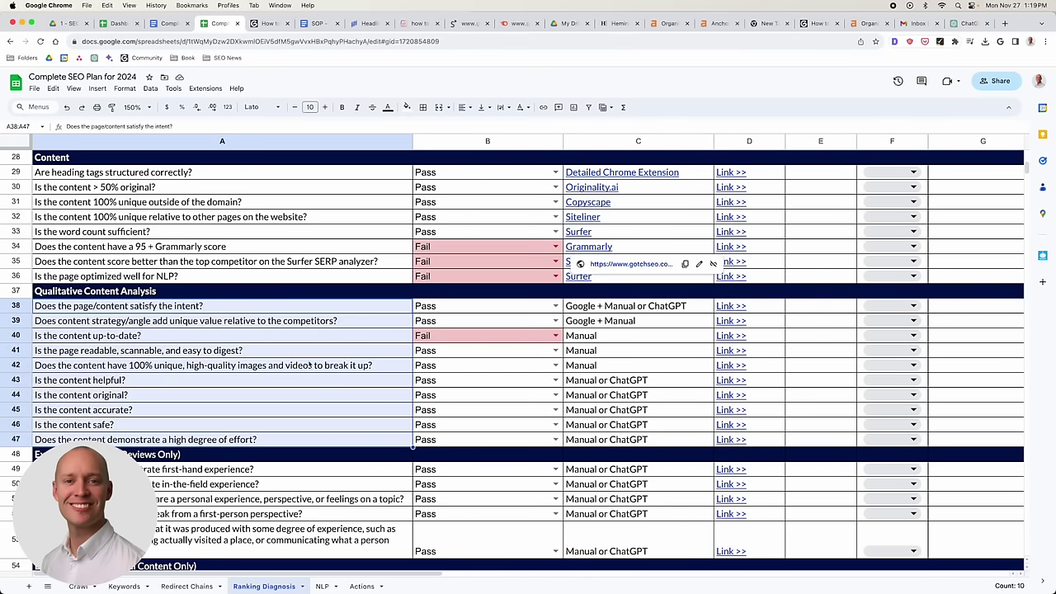
{"action": "left_click", "coordinate": [298, 414]}
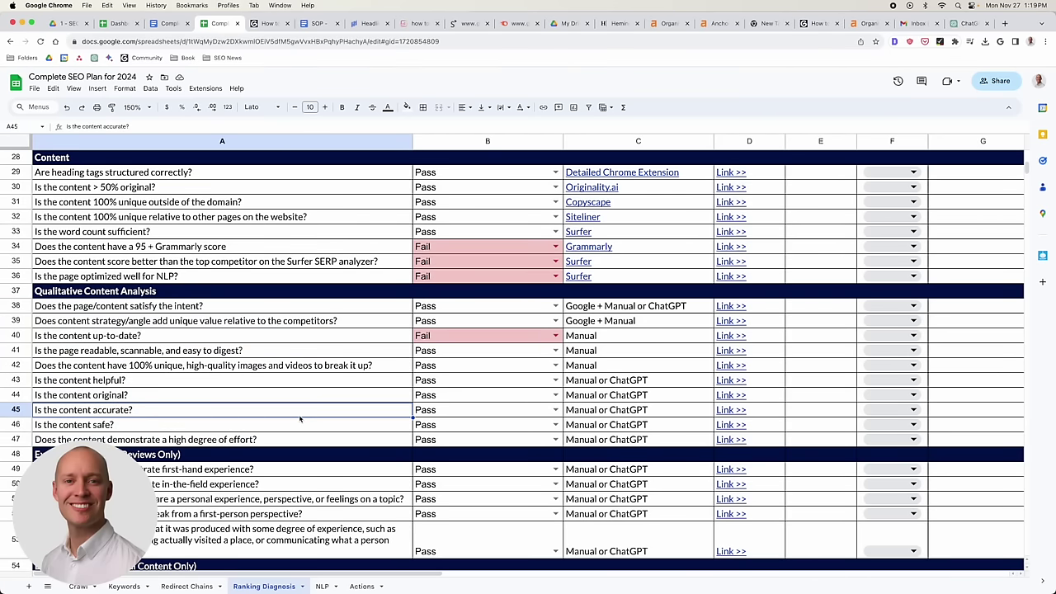
{"action": "scroll", "coordinate": [333, 399], "scroll_direction": "down", "scroll_amount": 1}
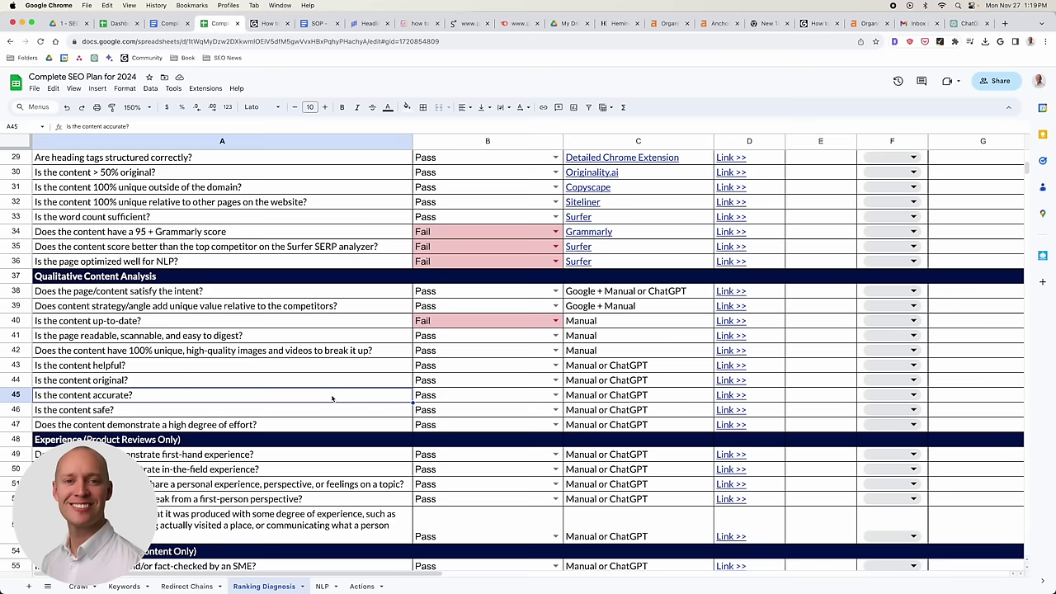
{"action": "left_click", "coordinate": [264, 322]}
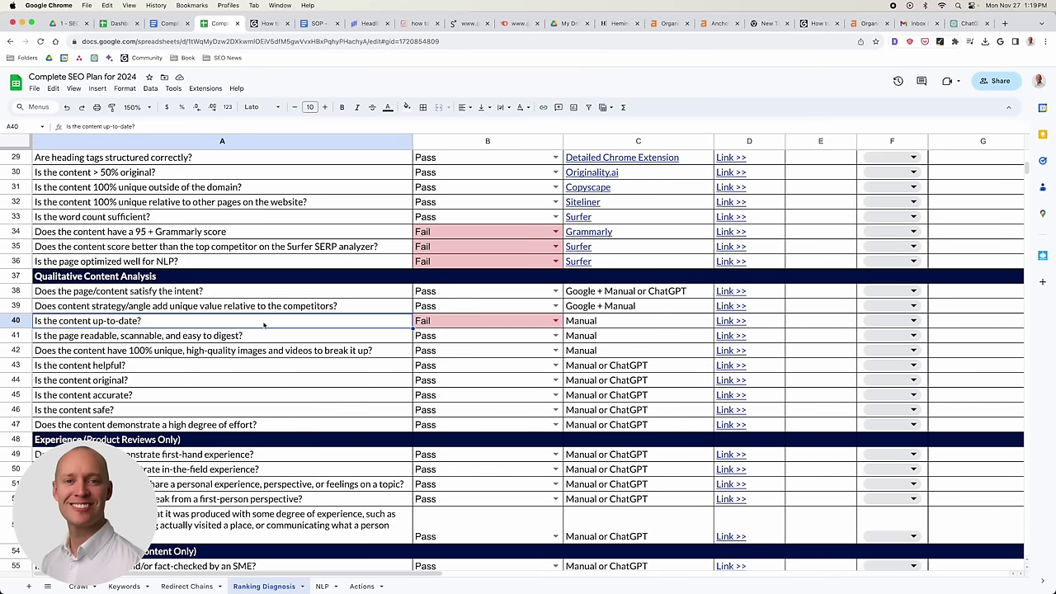
{"action": "left_click", "coordinate": [25, 321]}
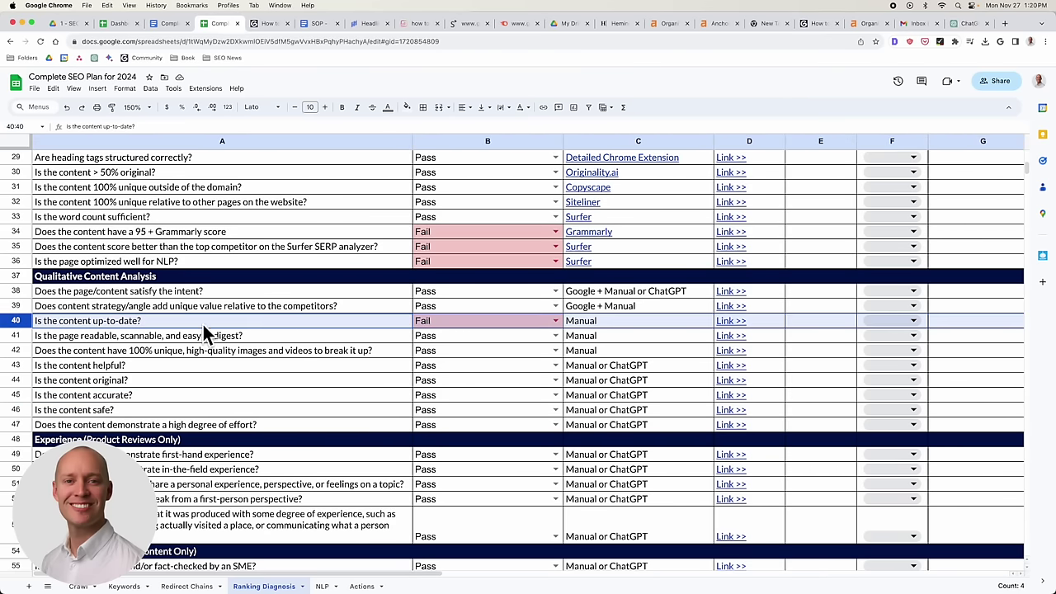
{"action": "left_click", "coordinate": [407, 108]}
{"action": "left_click", "coordinate": [421, 165]}
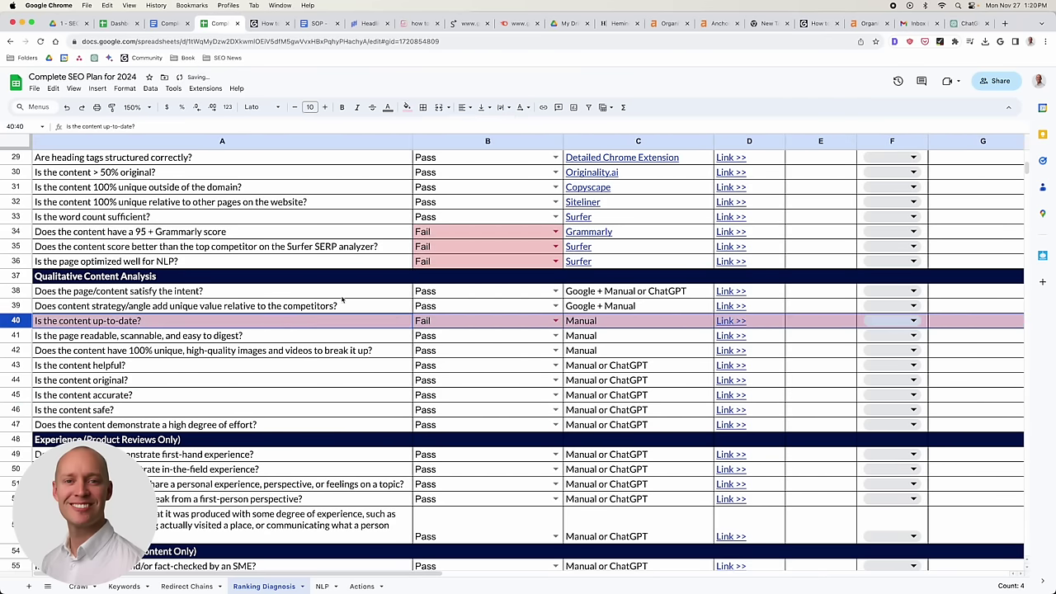
{"action": "left_click", "coordinate": [306, 322]}
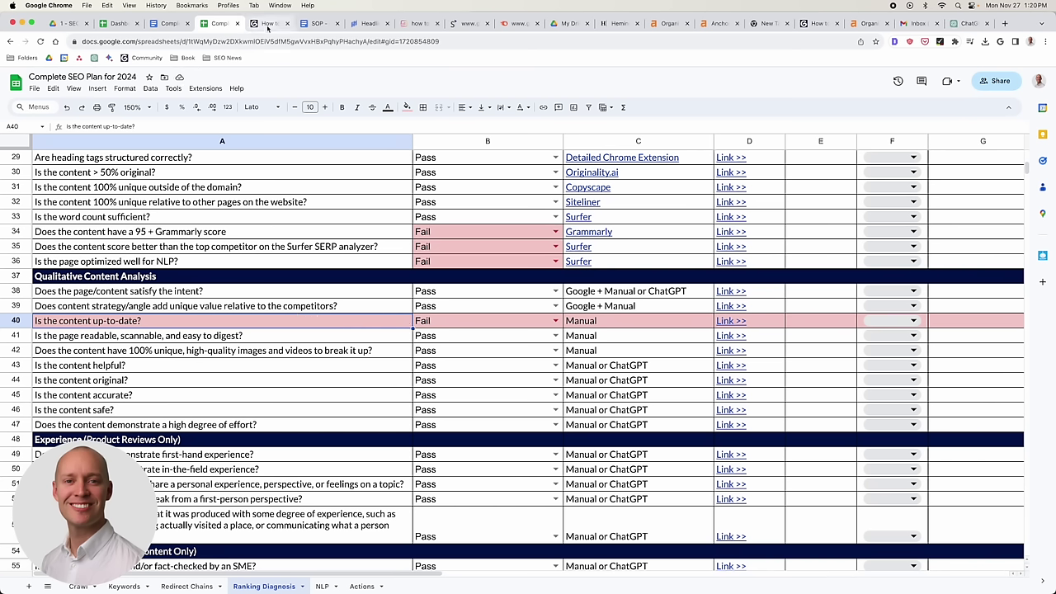
Open the article's "The SEO Agency of Choice" screenshot as a separate image and check the upload date in its address.
{"action": "left_click", "coordinate": [269, 23]}
{"action": "scroll", "coordinate": [785, 287], "scroll_direction": "down", "scroll_amount": 10}
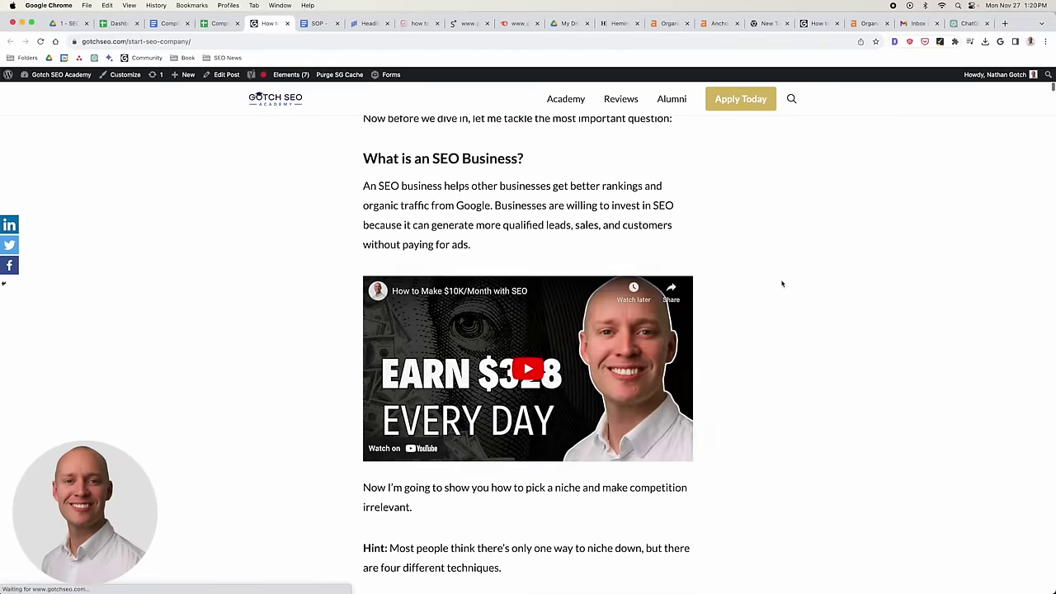
{"action": "scroll", "coordinate": [782, 283], "scroll_direction": "down", "scroll_amount": 3}
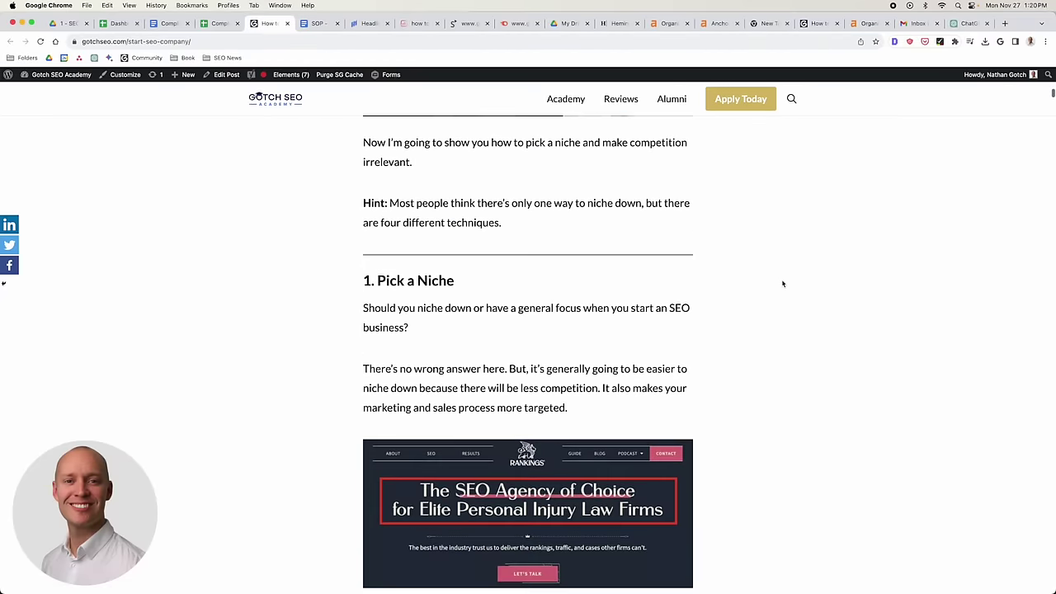
{"action": "scroll", "coordinate": [783, 284], "scroll_direction": "down", "scroll_amount": 3}
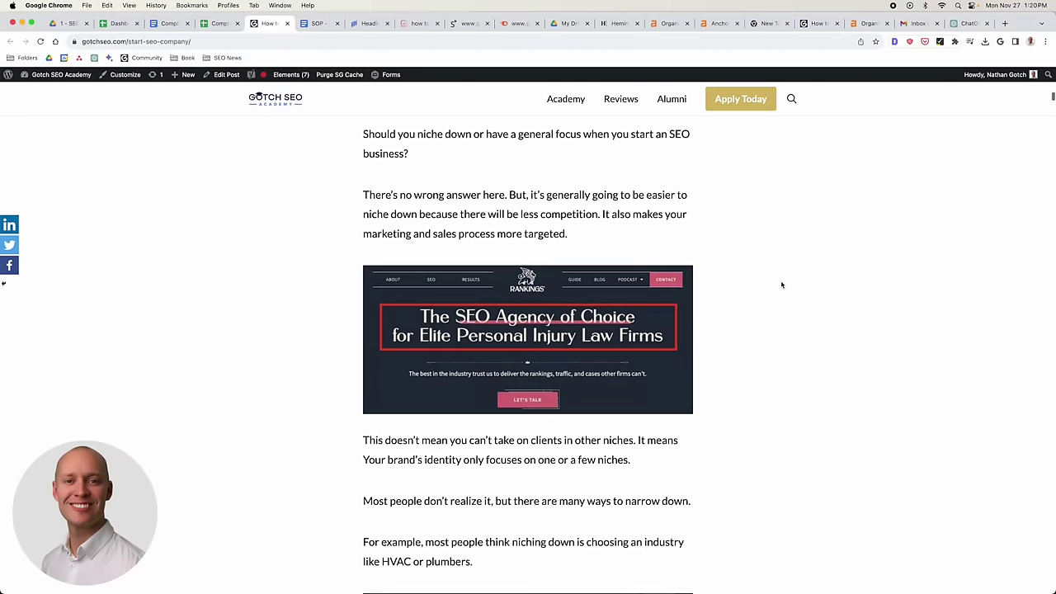
{"action": "scroll", "coordinate": [239, 367], "scroll_direction": "down", "scroll_amount": 2}
{"action": "right_click", "coordinate": [425, 239]}
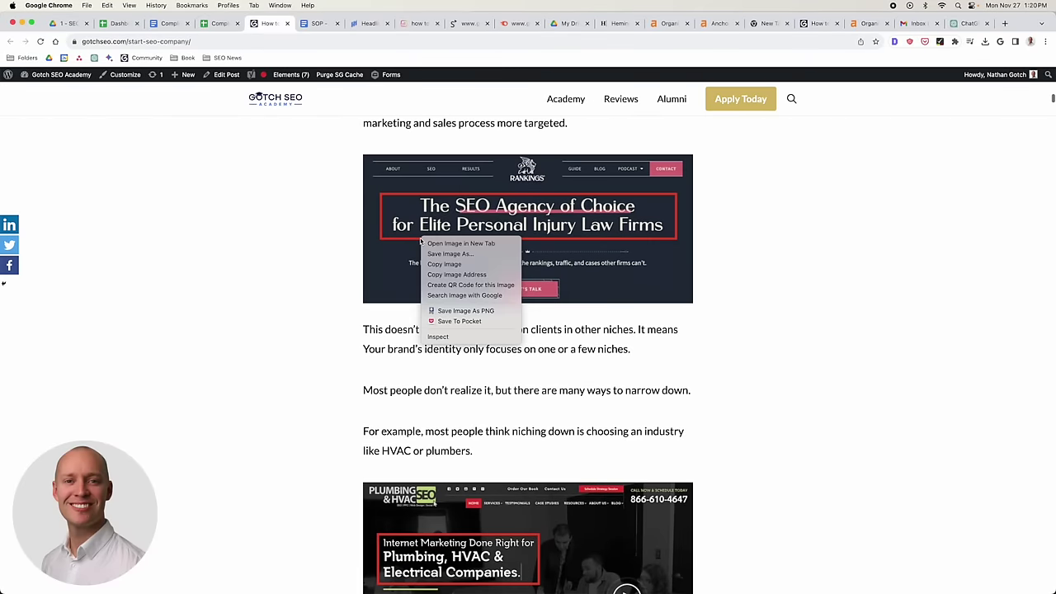
{"action": "left_click", "coordinate": [432, 245]}
{"action": "left_click", "coordinate": [298, 23]}
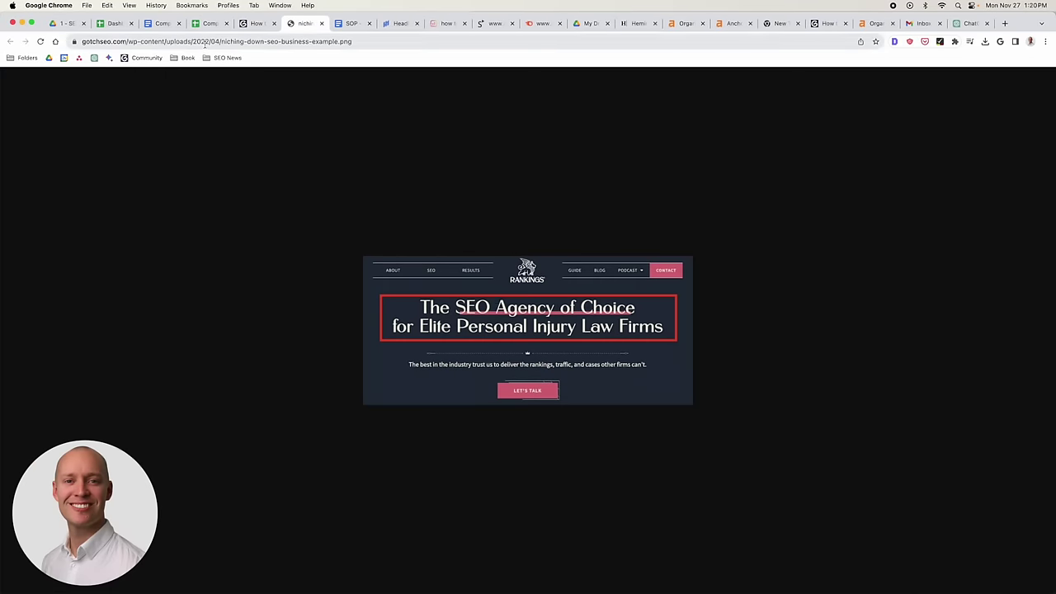
Open the article's Beverly Hills police salary image separately and check the upload date in its address.
{"action": "left_click", "coordinate": [255, 23]}
{"action": "scroll", "coordinate": [417, 289], "scroll_direction": "down", "scroll_amount": 10}
{"action": "scroll", "coordinate": [417, 288], "scroll_direction": "down", "scroll_amount": 6}
{"action": "right_click", "coordinate": [497, 298]}
{"action": "left_click", "coordinate": [511, 283]}
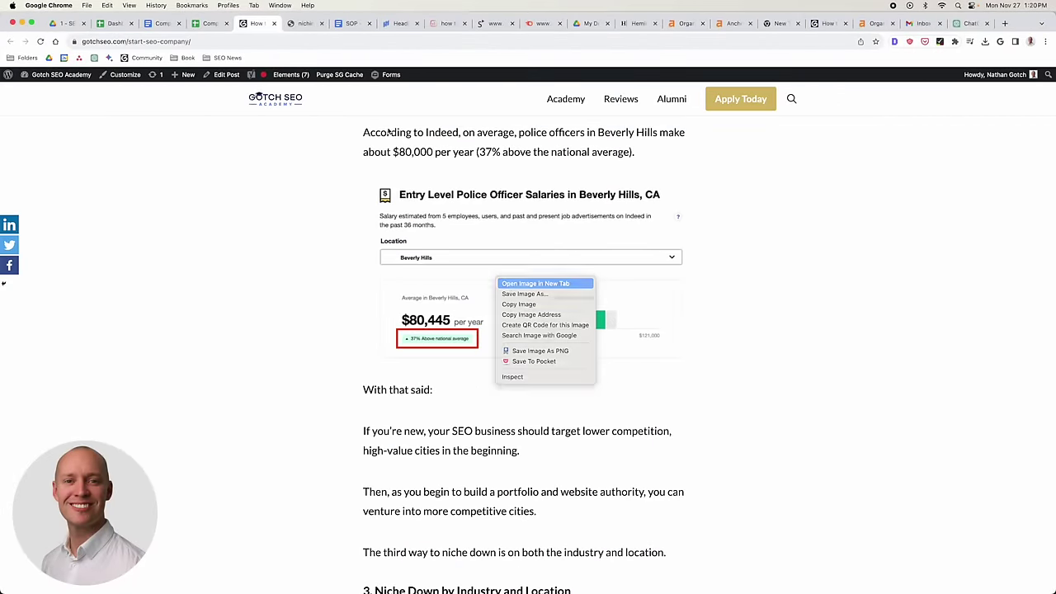
{"action": "left_click", "coordinate": [336, 23]}
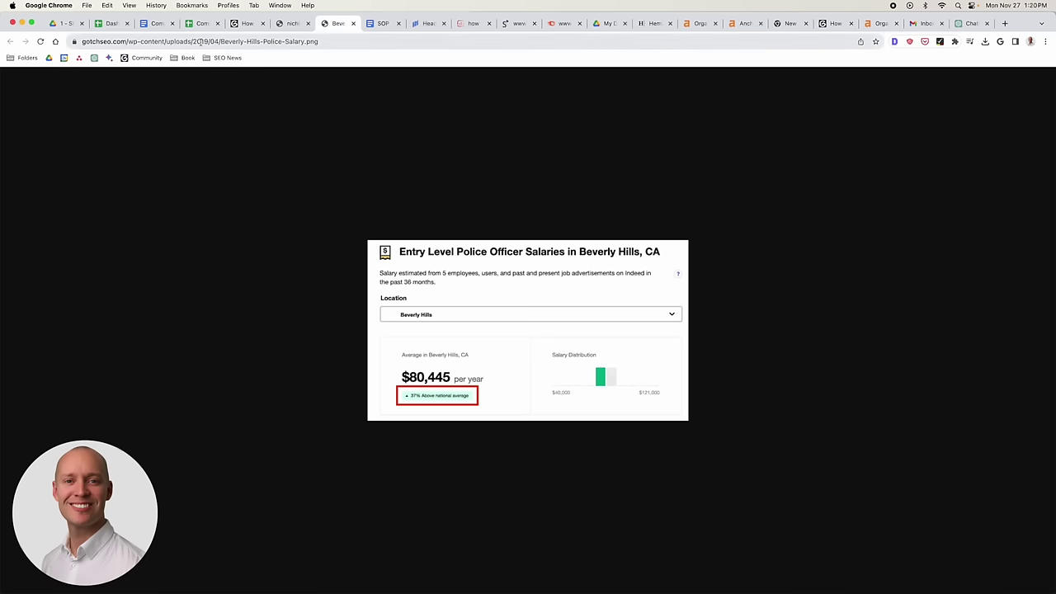
{"action": "double_click", "coordinate": [239, 41]}
{"action": "left_click", "coordinate": [426, 308]}
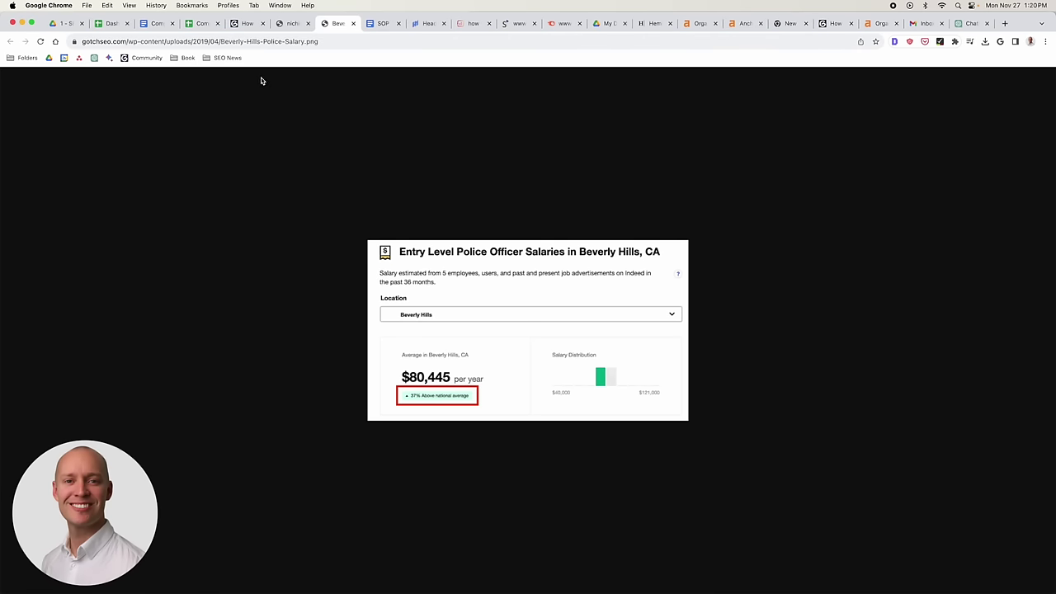
Look through the rest of the article's niche section, down to "2. Get Results", for outdated content.
{"action": "left_click", "coordinate": [246, 23]}
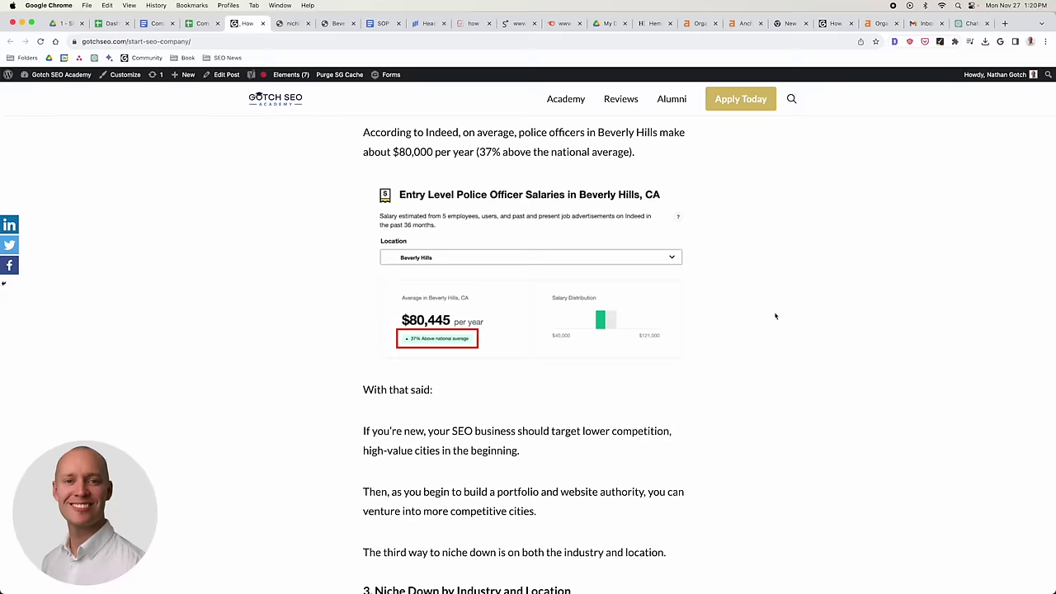
{"action": "scroll", "coordinate": [775, 316], "scroll_direction": "down", "scroll_amount": 10}
{"action": "scroll", "coordinate": [776, 309], "scroll_direction": "down", "scroll_amount": 10}
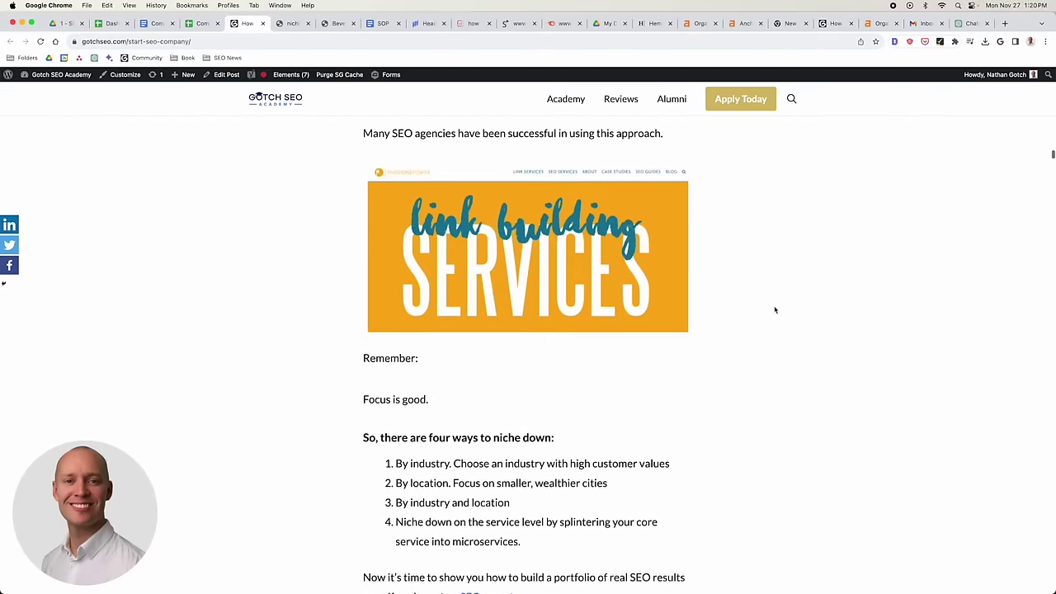
{"action": "scroll", "coordinate": [775, 309], "scroll_direction": "down", "scroll_amount": 5}
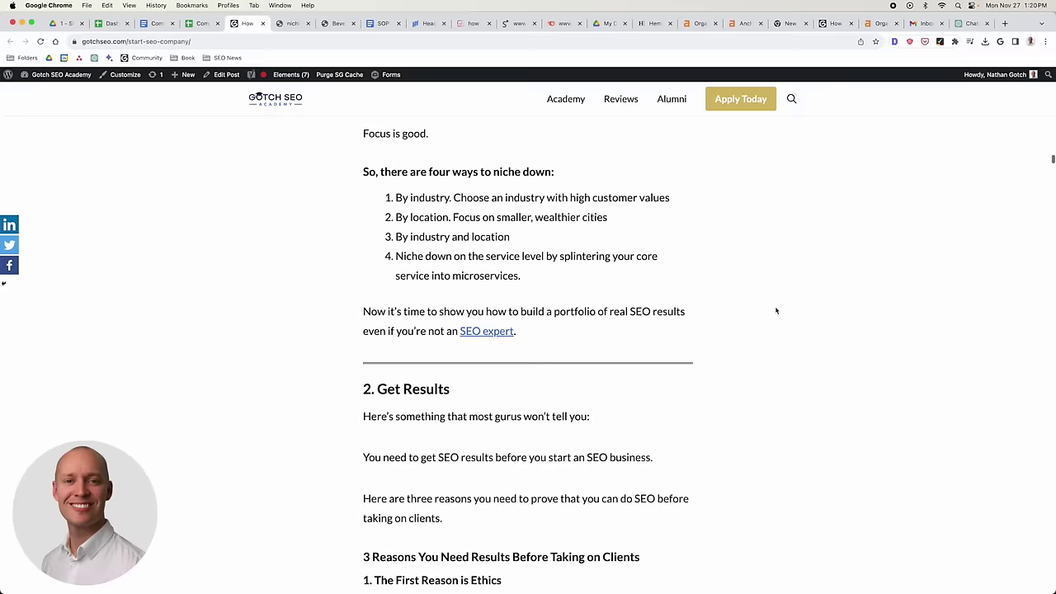
{"action": "scroll", "coordinate": [776, 311], "scroll_direction": "down", "scroll_amount": 1}
Review the Experience, Expertise and Trustworthiness checks in the Ranking Diagnosis sheet.
{"action": "left_click", "coordinate": [202, 23]}
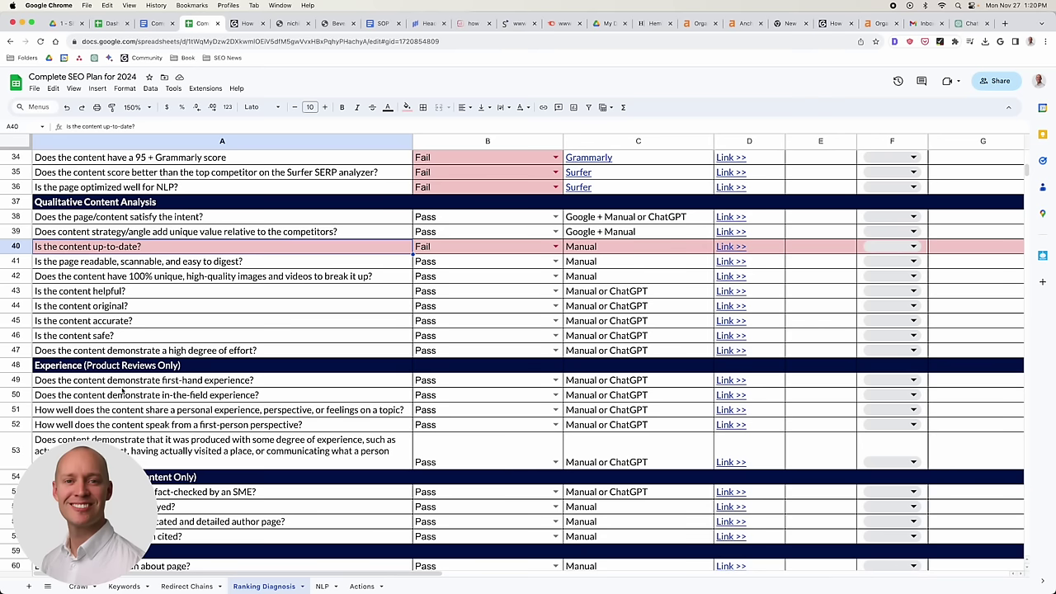
{"action": "left_click", "coordinate": [161, 369]}
{"action": "left_click", "coordinate": [307, 381]}
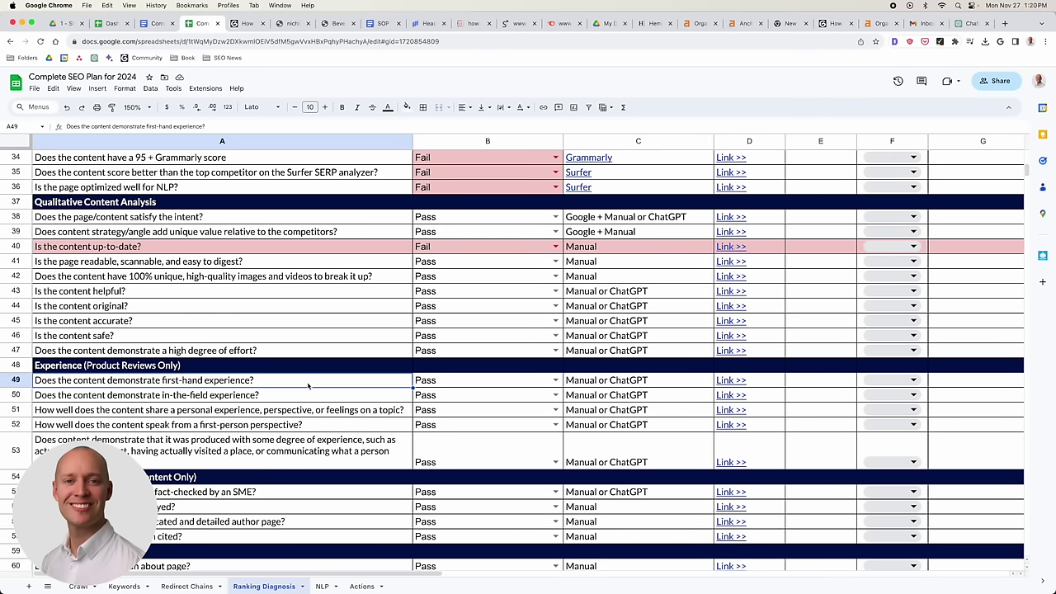
{"action": "scroll", "coordinate": [329, 445], "scroll_direction": "down", "scroll_amount": 3}
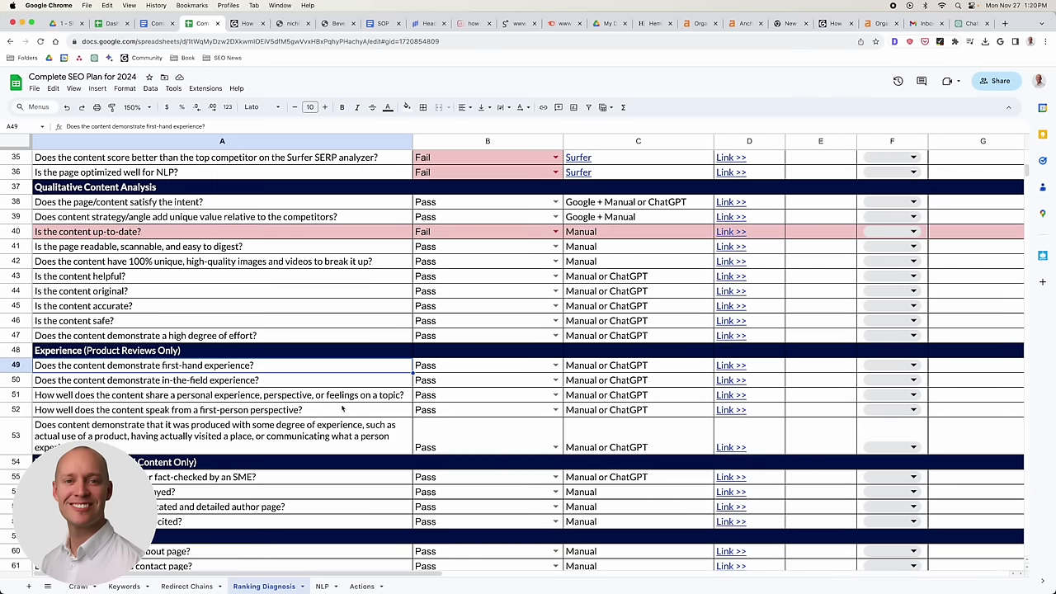
{"action": "scroll", "coordinate": [340, 417], "scroll_direction": "down", "scroll_amount": 4}
{"action": "left_click", "coordinate": [207, 421]}
Examine the article's author box, the footer's company and legal page links, and the byline under the title.
{"action": "left_click", "coordinate": [242, 24]}
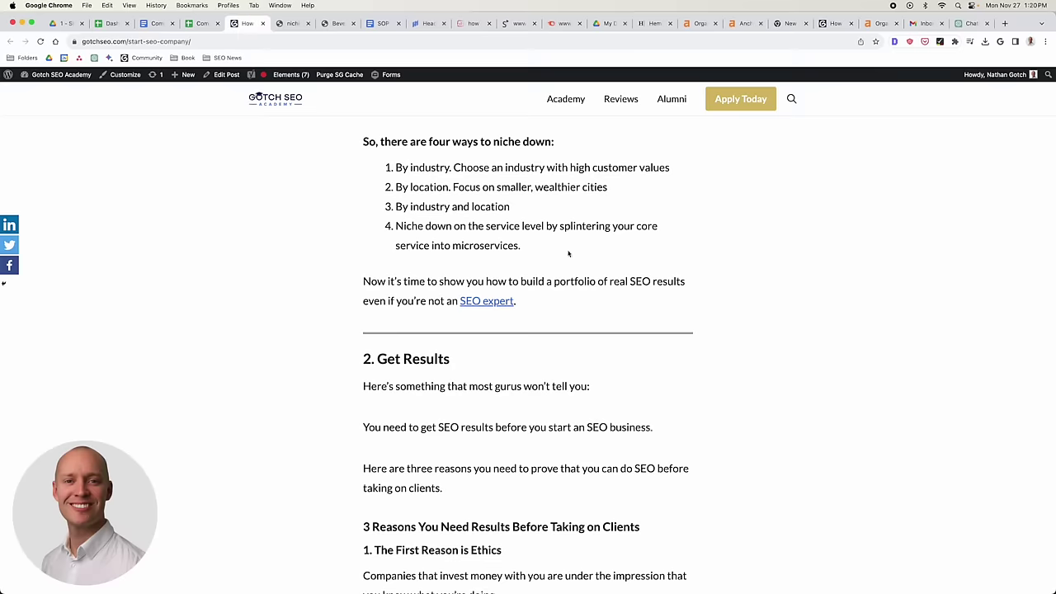
{"action": "scroll", "coordinate": [816, 302], "scroll_direction": "down", "scroll_amount": 10}
{"action": "scroll", "coordinate": [606, 344], "scroll_direction": "down", "scroll_amount": 20}
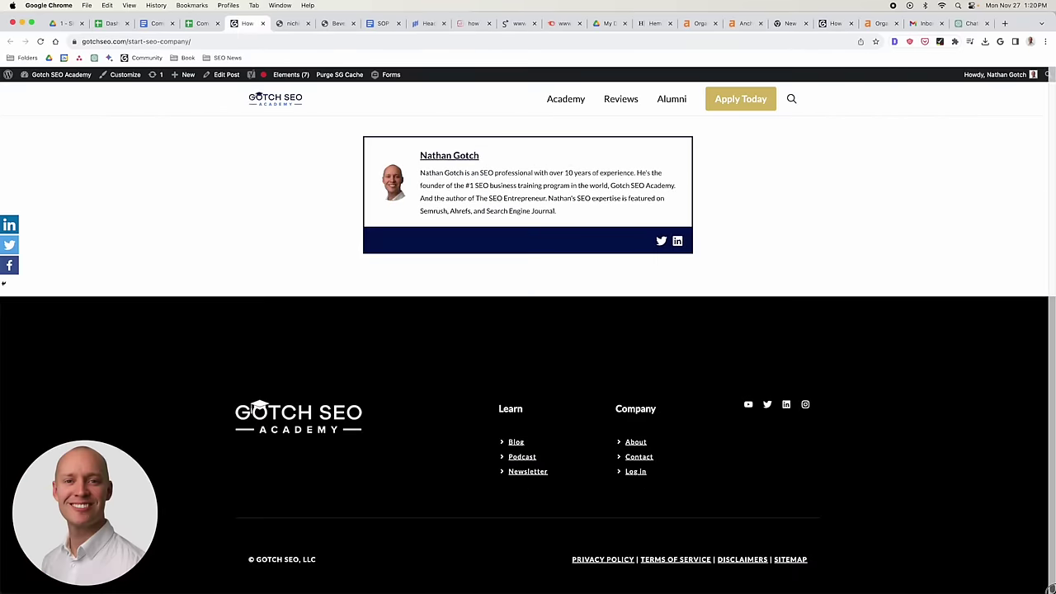
{"action": "scroll", "coordinate": [825, 388], "scroll_direction": "up", "scroll_amount": 3}
{"action": "scroll", "coordinate": [980, 434], "scroll_direction": "up", "scroll_amount": 6}
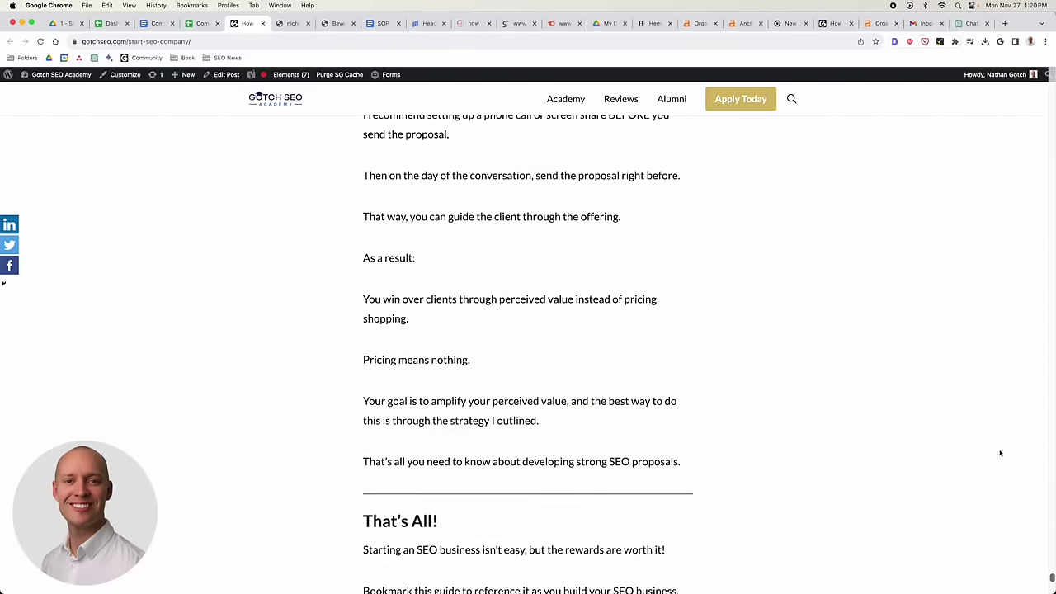
{"action": "left_click", "coordinate": [975, 447]}
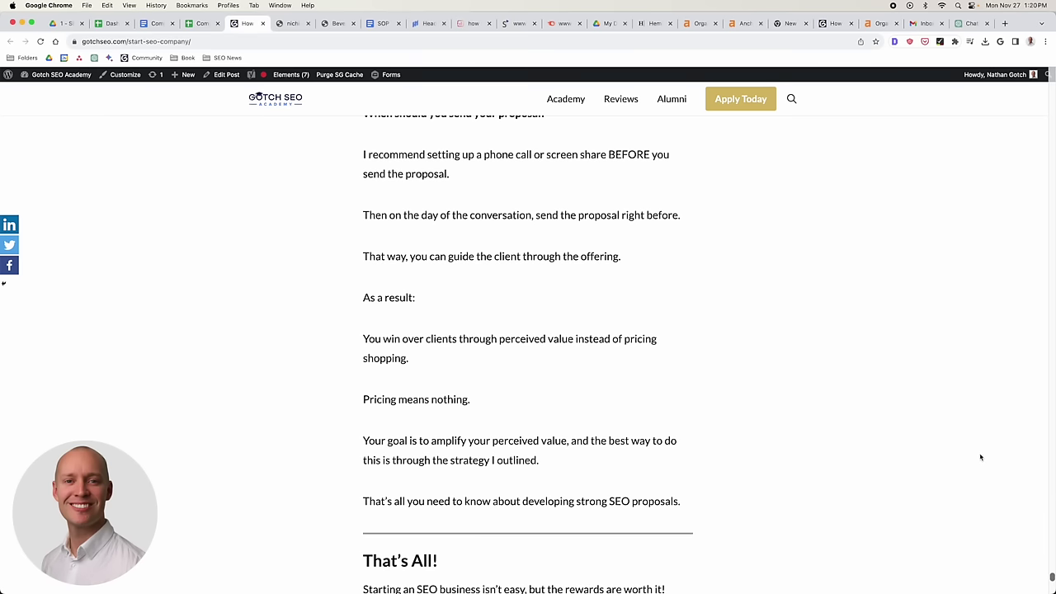
{"action": "key", "text": "Home"}
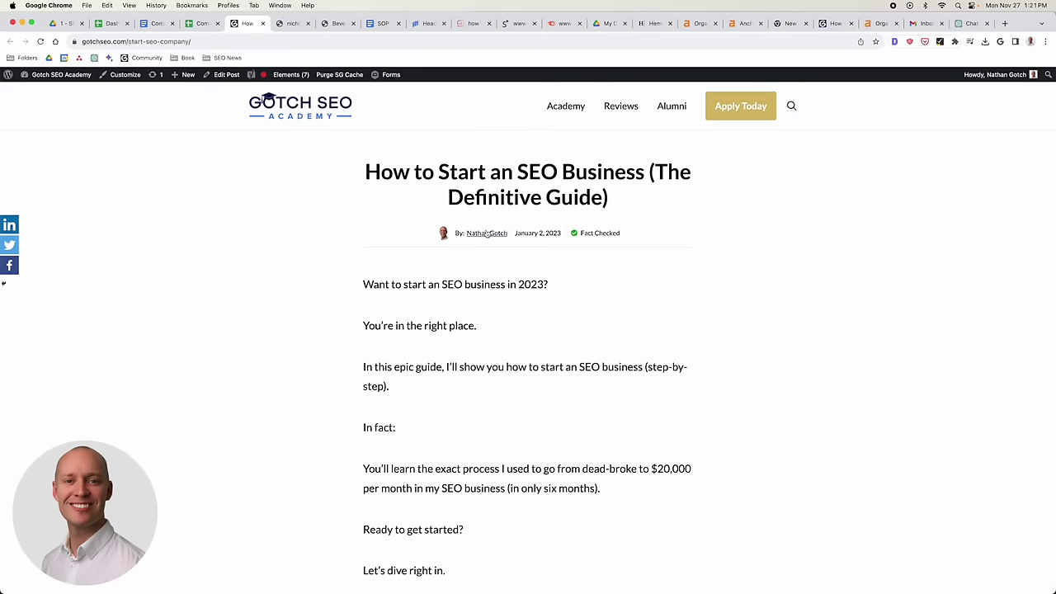
Review the Technical, Topic Authority, Backlink Authority and Manual SERP Analysis checks, glance at the article, and return to the Ranking Diagnosis sheet.
{"action": "left_click", "coordinate": [202, 24]}
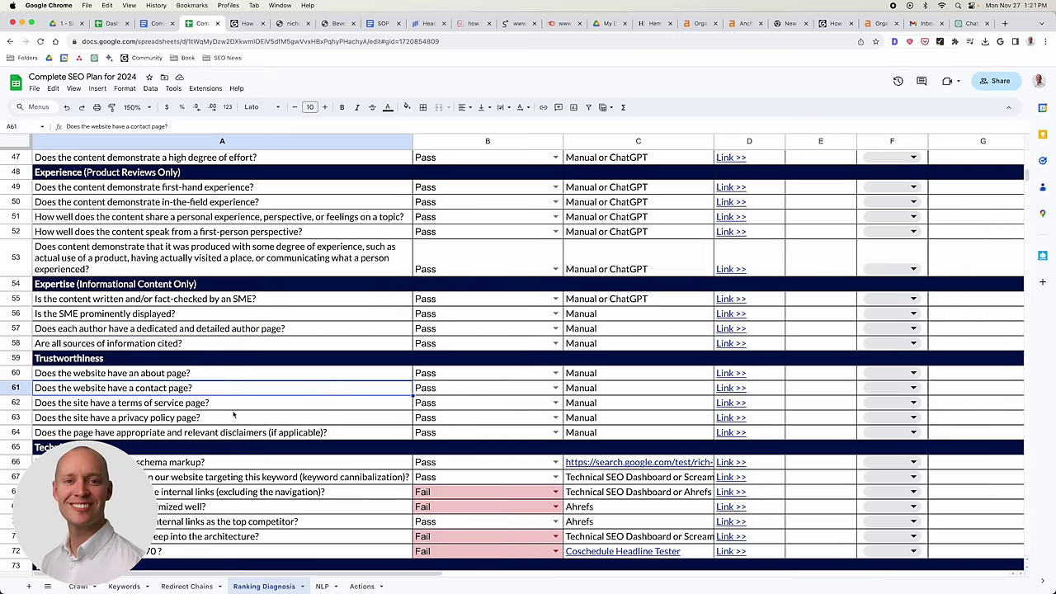
{"action": "scroll", "coordinate": [235, 415], "scroll_direction": "down", "scroll_amount": 5}
{"action": "scroll", "coordinate": [239, 412], "scroll_direction": "right", "scroll_amount": 5}
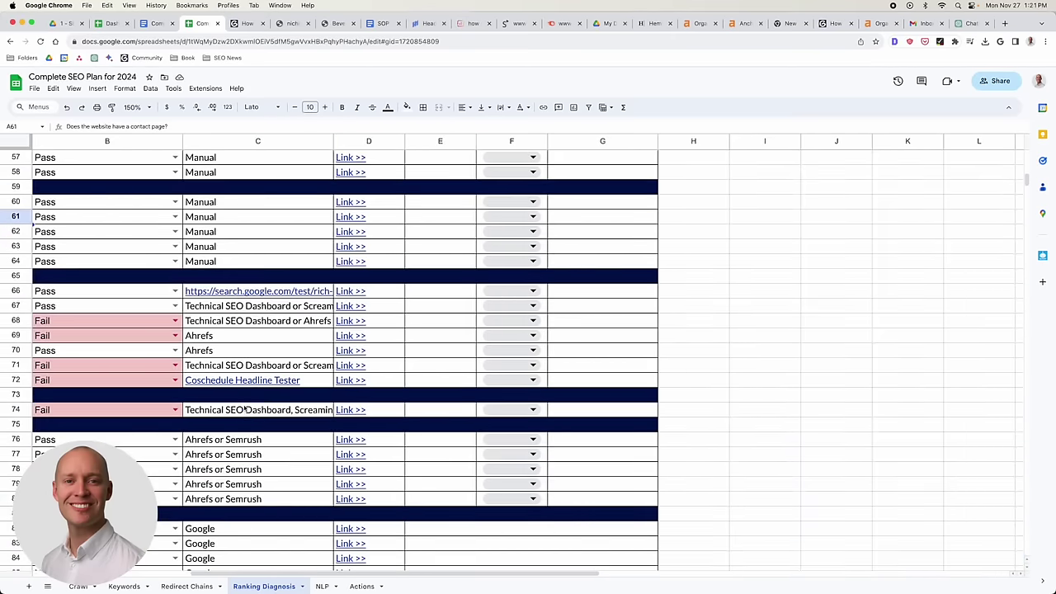
{"action": "scroll", "coordinate": [245, 409], "scroll_direction": "left", "scroll_amount": 5}
{"action": "scroll", "coordinate": [243, 314], "scroll_direction": "down", "scroll_amount": 1}
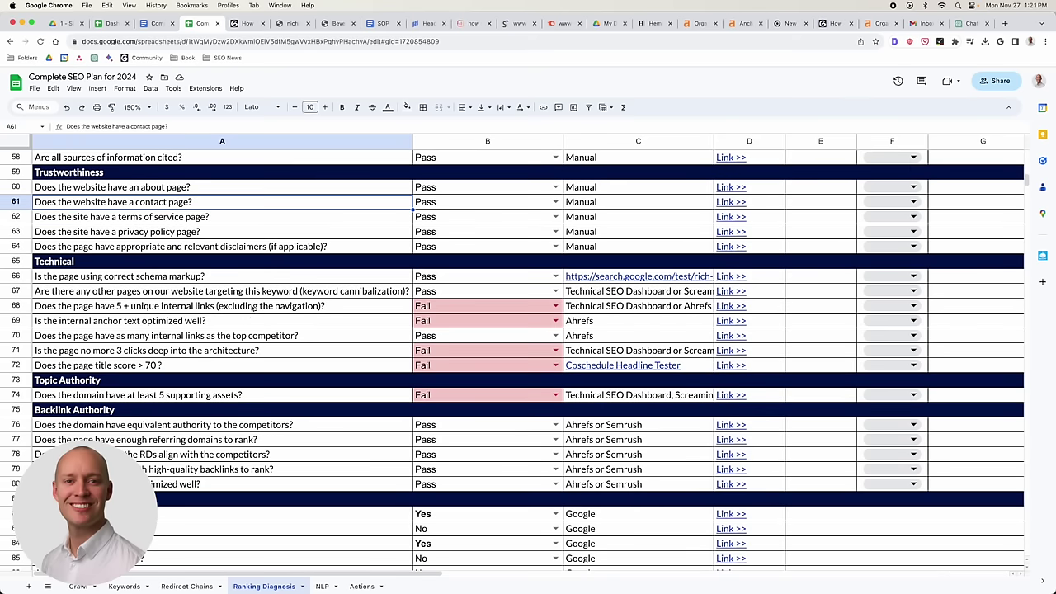
{"action": "left_click", "coordinate": [253, 307]}
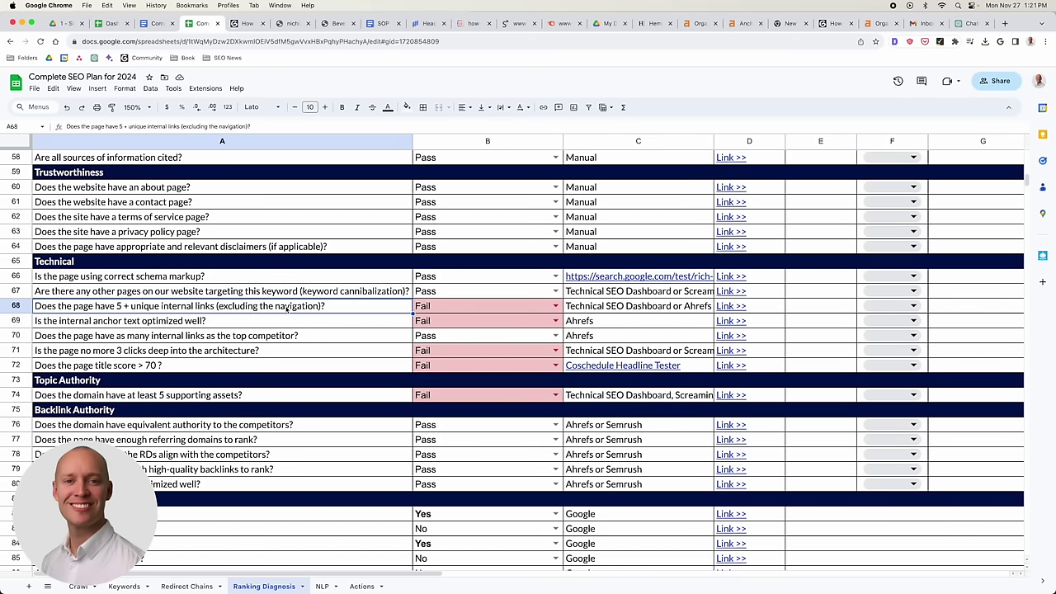
{"action": "scroll", "coordinate": [338, 333], "scroll_direction": "down", "scroll_amount": 5}
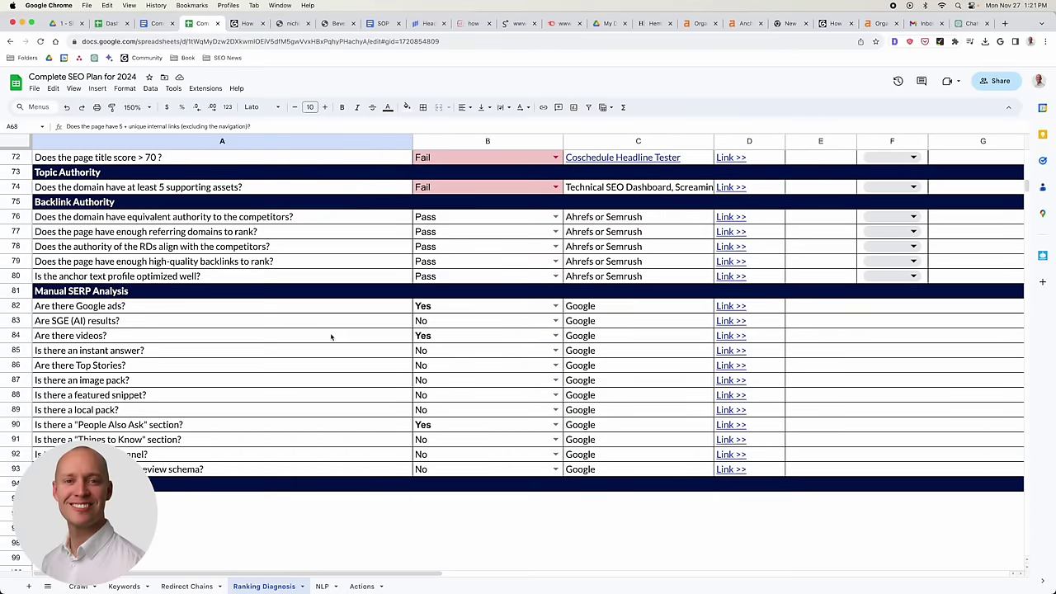
{"action": "scroll", "coordinate": [332, 336], "scroll_direction": "up", "scroll_amount": 20}
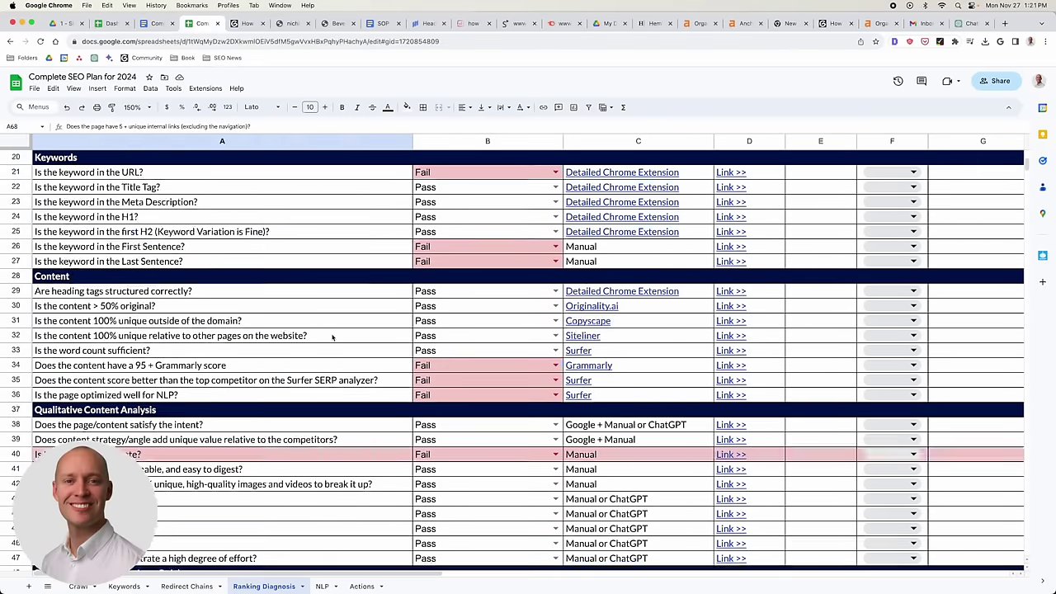
{"action": "left_click", "coordinate": [244, 23]}
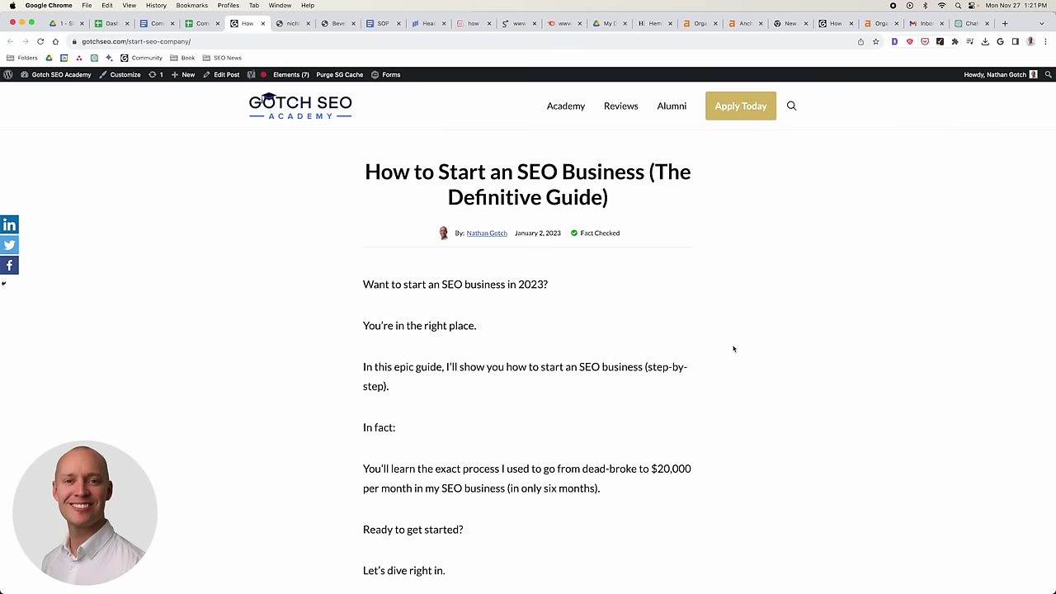
{"action": "left_click", "coordinate": [202, 23]}
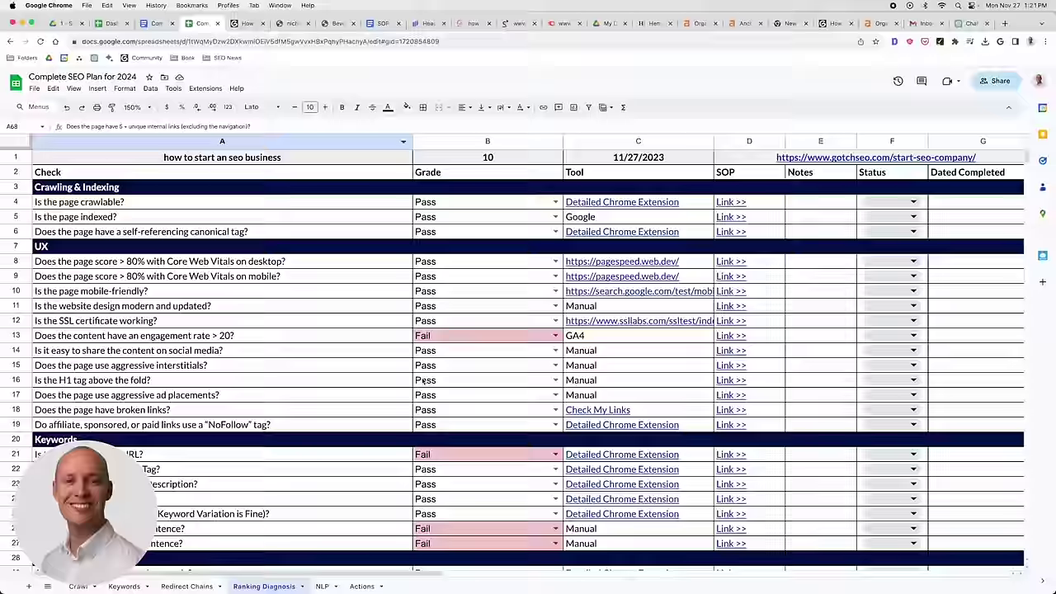
Open an incognito window and search Google for "how to start an seo business".
{"action": "scroll", "coordinate": [471, 415], "scroll_direction": "down", "scroll_amount": 10}
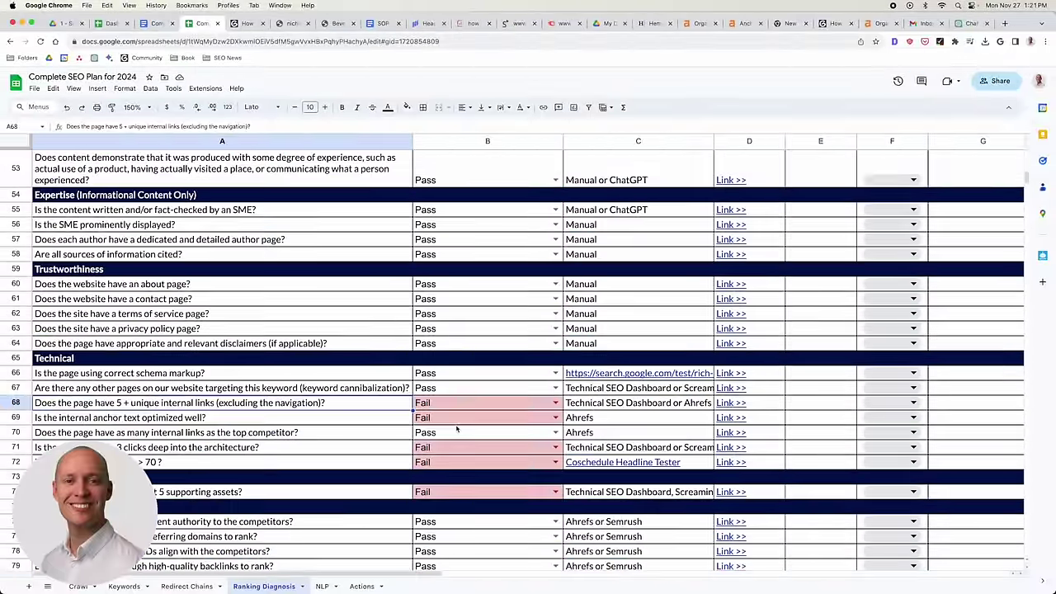
{"action": "scroll", "coordinate": [459, 428], "scroll_direction": "down", "scroll_amount": 3}
{"action": "key", "text": "ctrl+Up"}
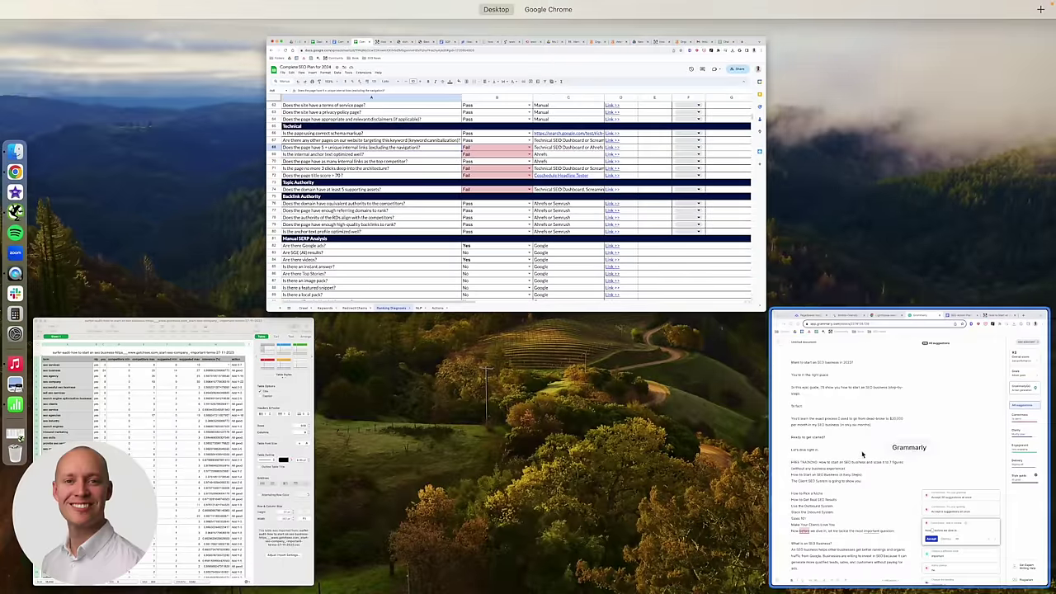
{"action": "left_click", "coordinate": [582, 333]}
{"action": "left_click", "coordinate": [1042, 41]}
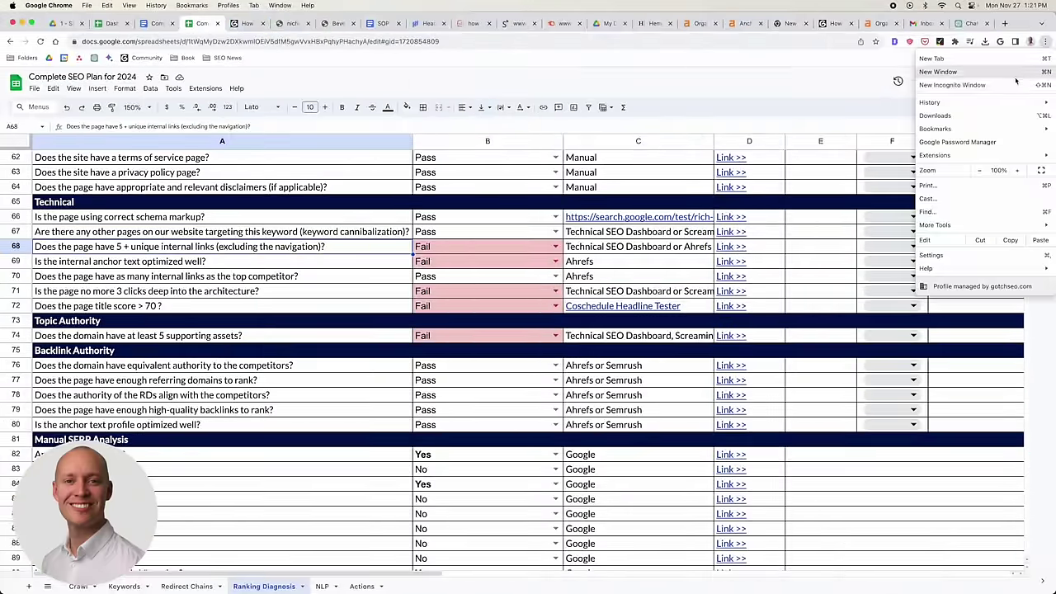
{"action": "left_click", "coordinate": [1009, 81]}
{"action": "type", "text": "how to start n"}
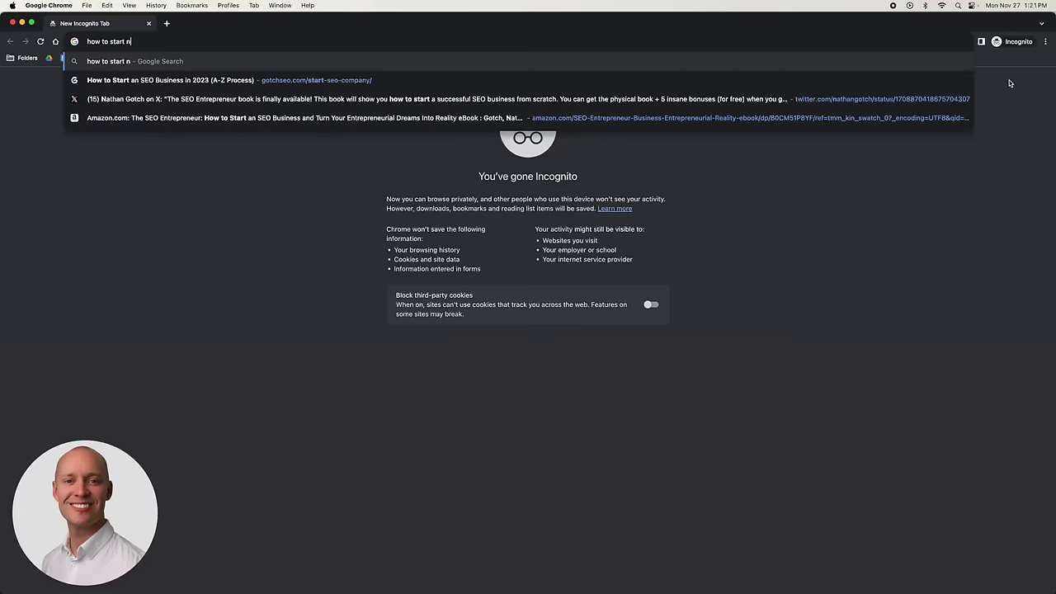
{"action": "key", "text": "BackSpace"}
{"action": "type", "text": "an s"}
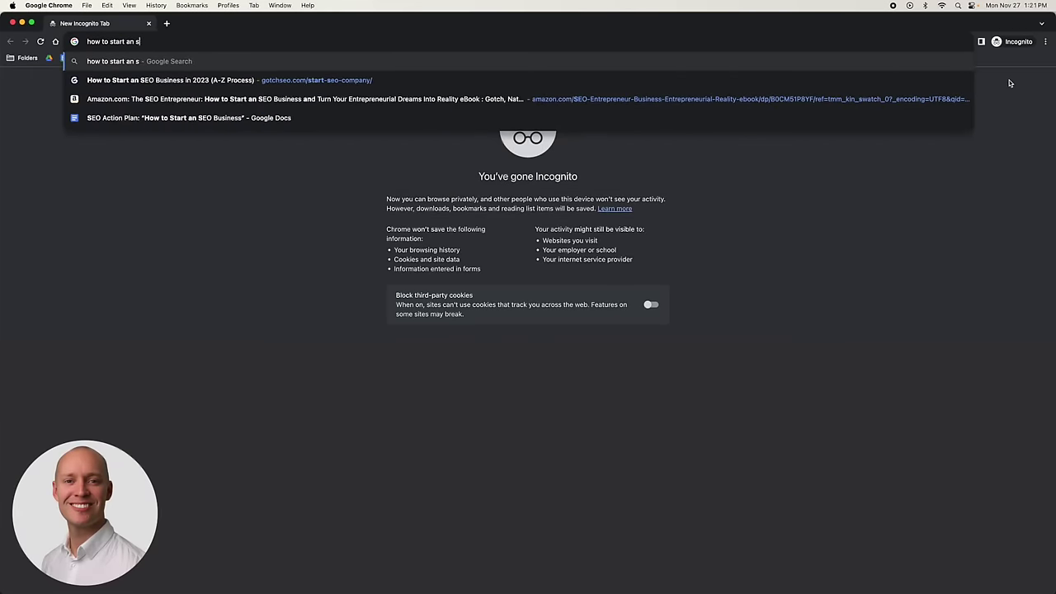
{"action": "type", "text": "eo business"}
{"action": "key", "text": "Return"}
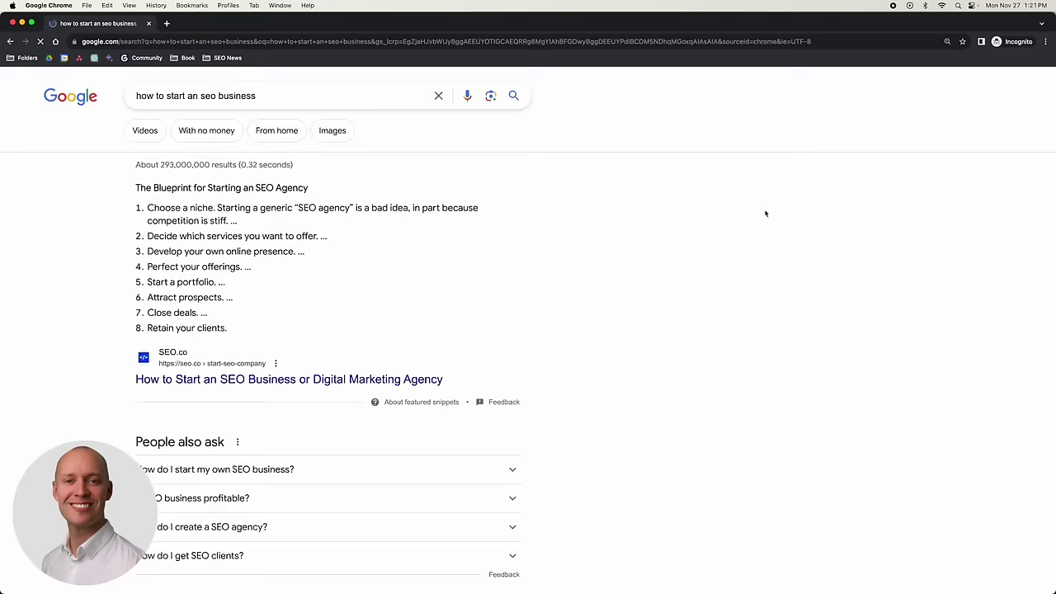
Scan the search results from the featured snippet through the videos, the Gotch SEO Academy listing and the lower-ranking pages.
{"action": "scroll", "coordinate": [568, 241], "scroll_direction": "down", "scroll_amount": 2}
{"action": "scroll", "coordinate": [568, 241], "scroll_direction": "down", "scroll_amount": 1}
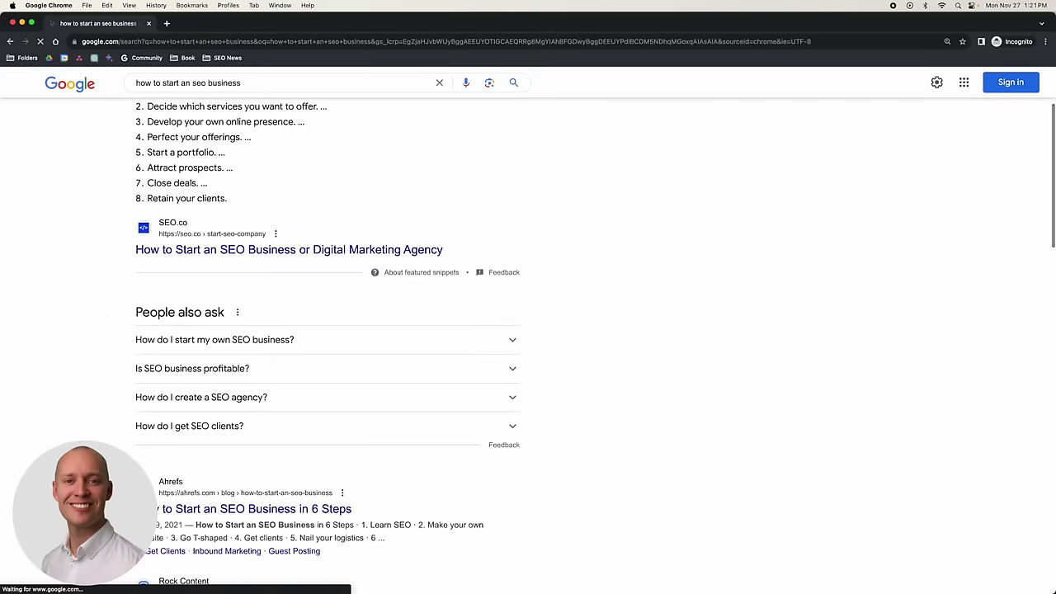
{"action": "scroll", "coordinate": [107, 316], "scroll_direction": "up", "scroll_amount": 3}
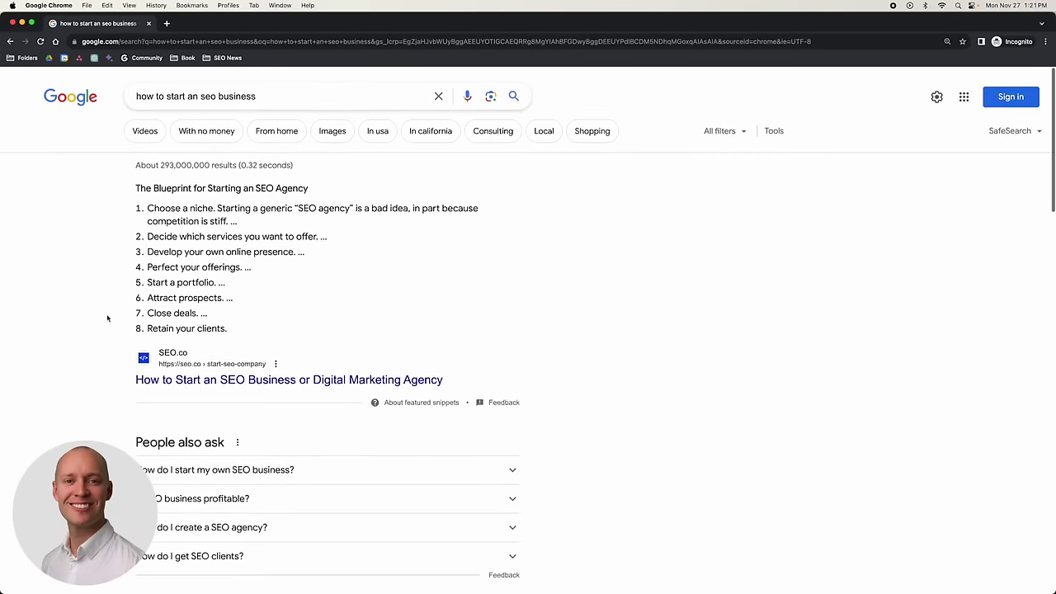
{"action": "scroll", "coordinate": [66, 266], "scroll_direction": "down", "scroll_amount": 5}
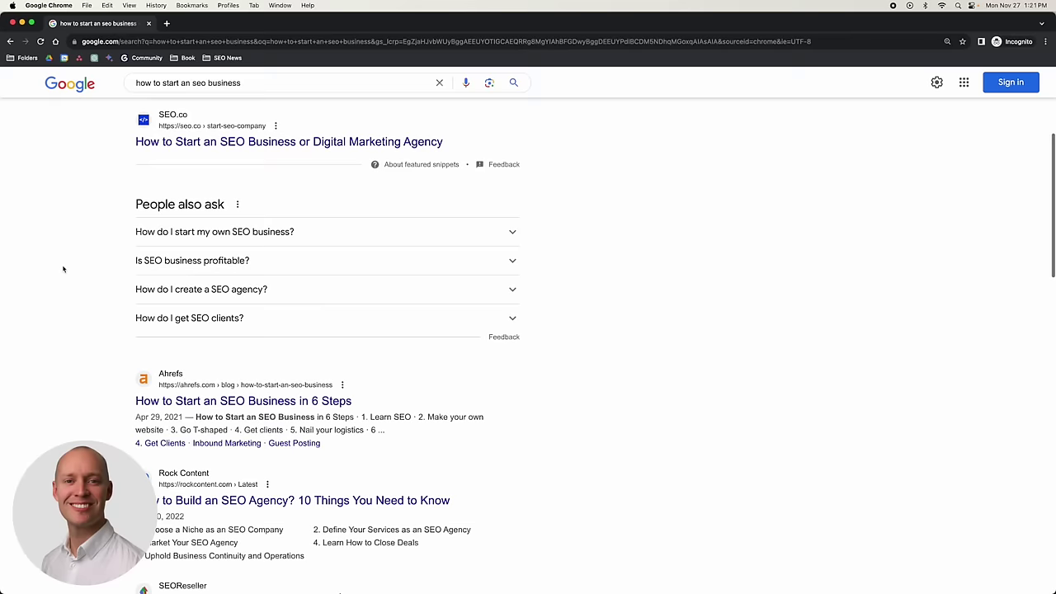
{"action": "scroll", "coordinate": [91, 318], "scroll_direction": "down", "scroll_amount": 12}
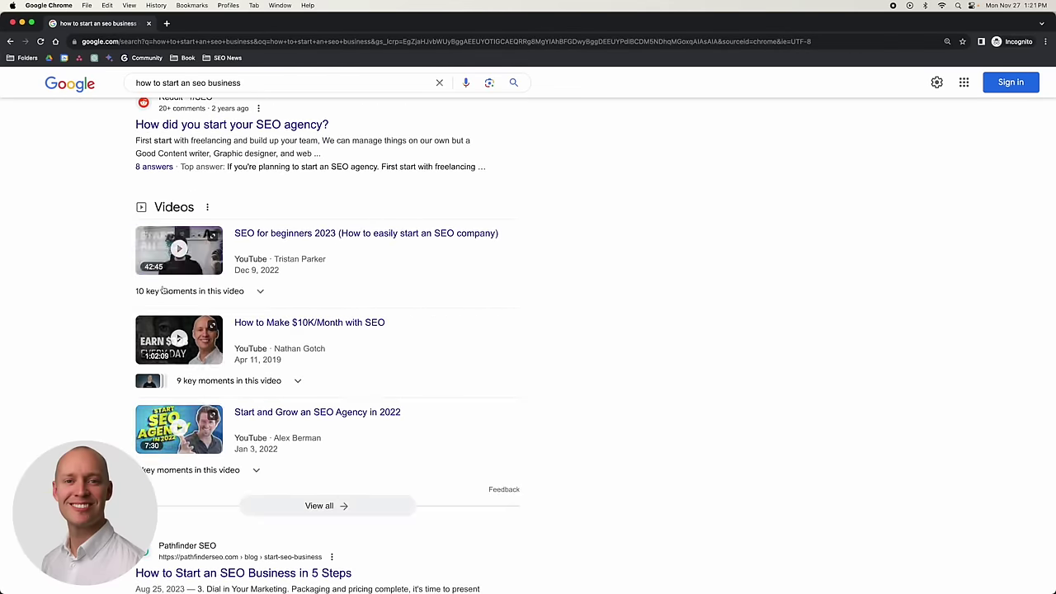
{"action": "scroll", "coordinate": [83, 318], "scroll_direction": "down", "scroll_amount": 7}
{"action": "scroll", "coordinate": [65, 313], "scroll_direction": "down", "scroll_amount": 4}
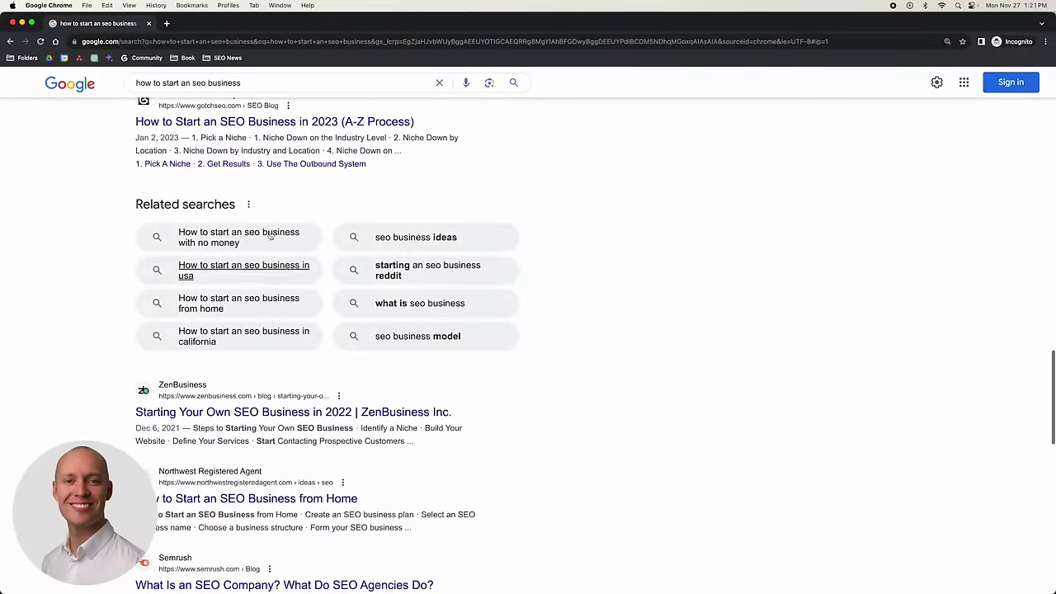
{"action": "scroll", "coordinate": [118, 320], "scroll_direction": "down", "scroll_amount": 2}
{"action": "scroll", "coordinate": [118, 319], "scroll_direction": "down", "scroll_amount": 20}
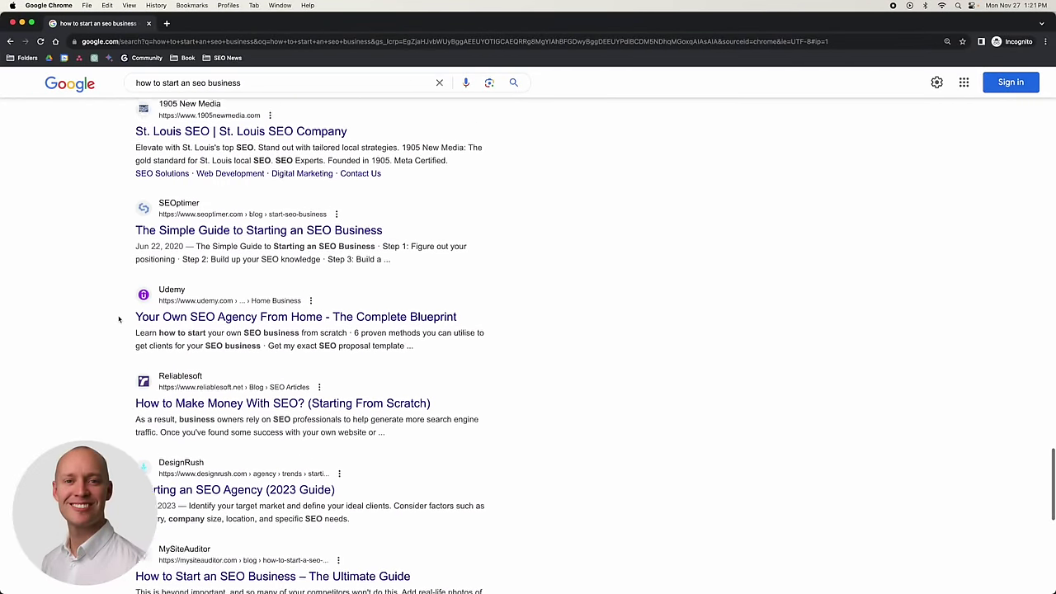
Go back over the top organic results, the Reddit threads and the Videos block on the results page.
{"action": "scroll", "coordinate": [118, 320], "scroll_direction": "up", "scroll_amount": 15}
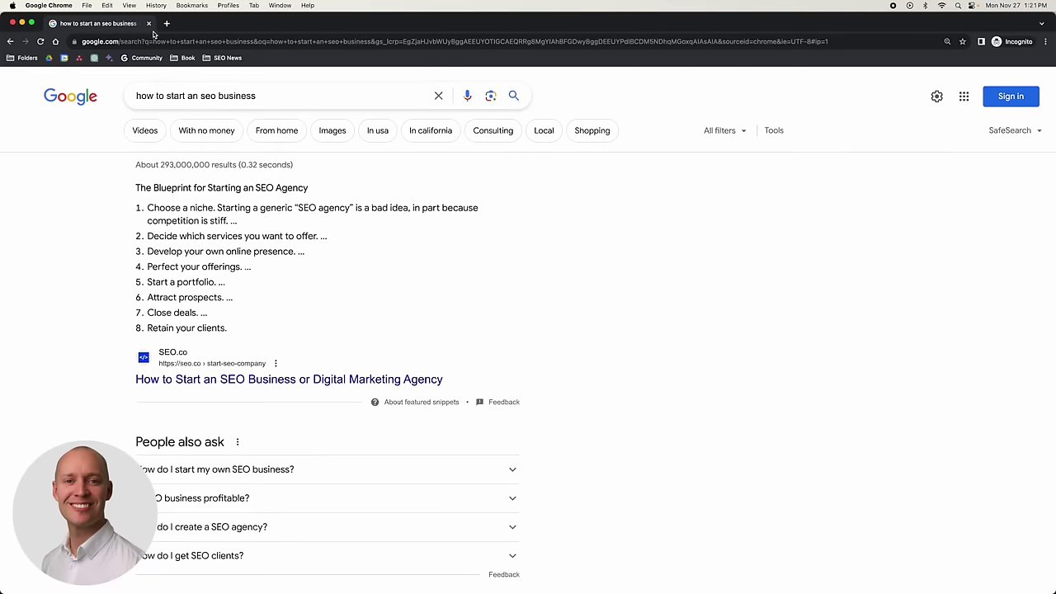
{"action": "scroll", "coordinate": [70, 347], "scroll_direction": "down", "scroll_amount": 5}
{"action": "scroll", "coordinate": [70, 347], "scroll_direction": "up", "scroll_amount": 5}
{"action": "scroll", "coordinate": [71, 359], "scroll_direction": "down", "scroll_amount": 7}
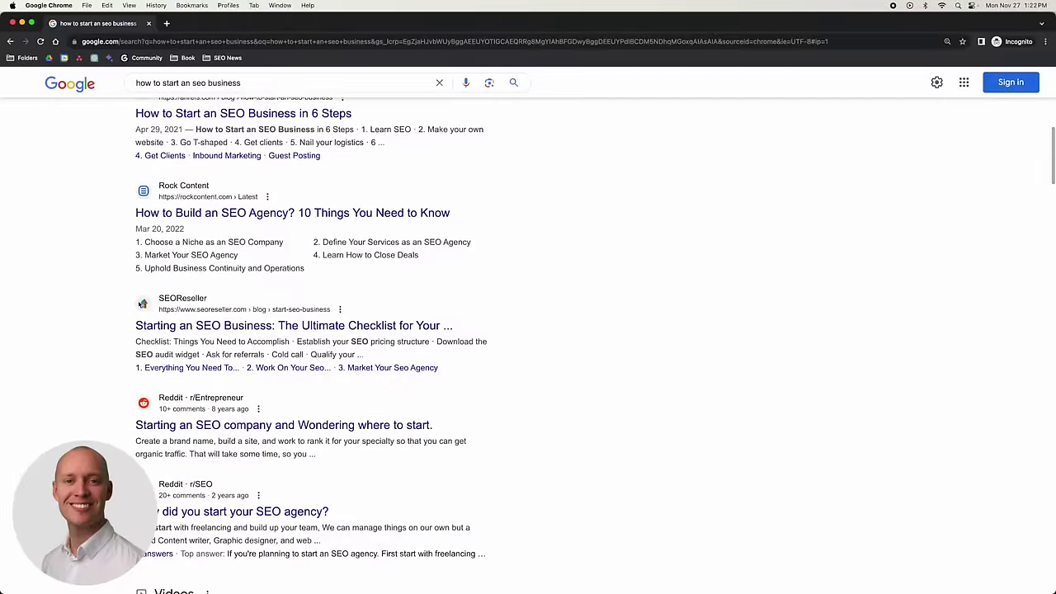
{"action": "scroll", "coordinate": [108, 285], "scroll_direction": "down", "scroll_amount": 5}
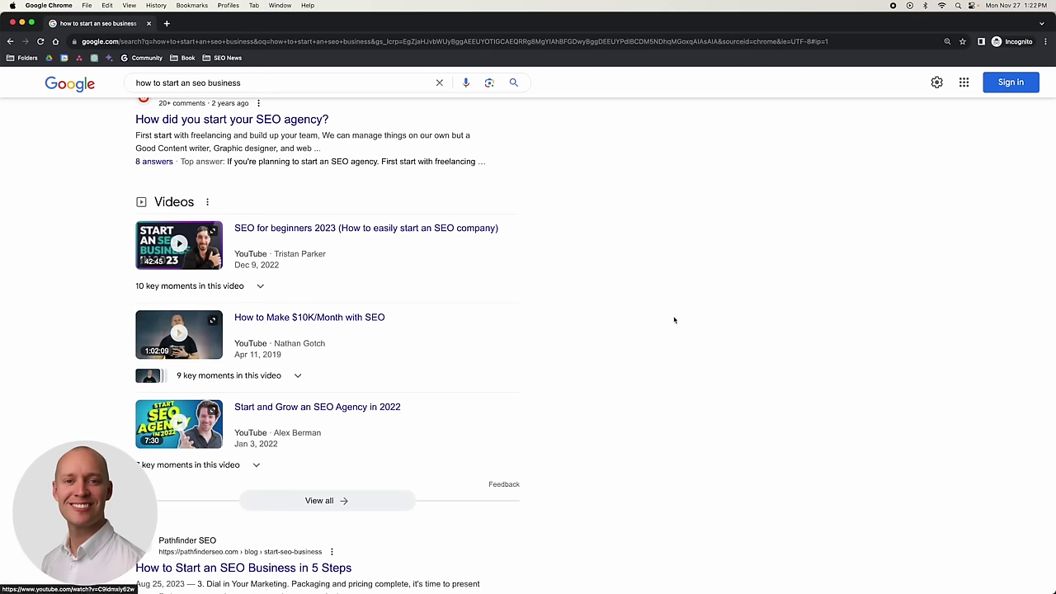
{"action": "scroll", "coordinate": [696, 312], "scroll_direction": "up", "scroll_amount": 5}
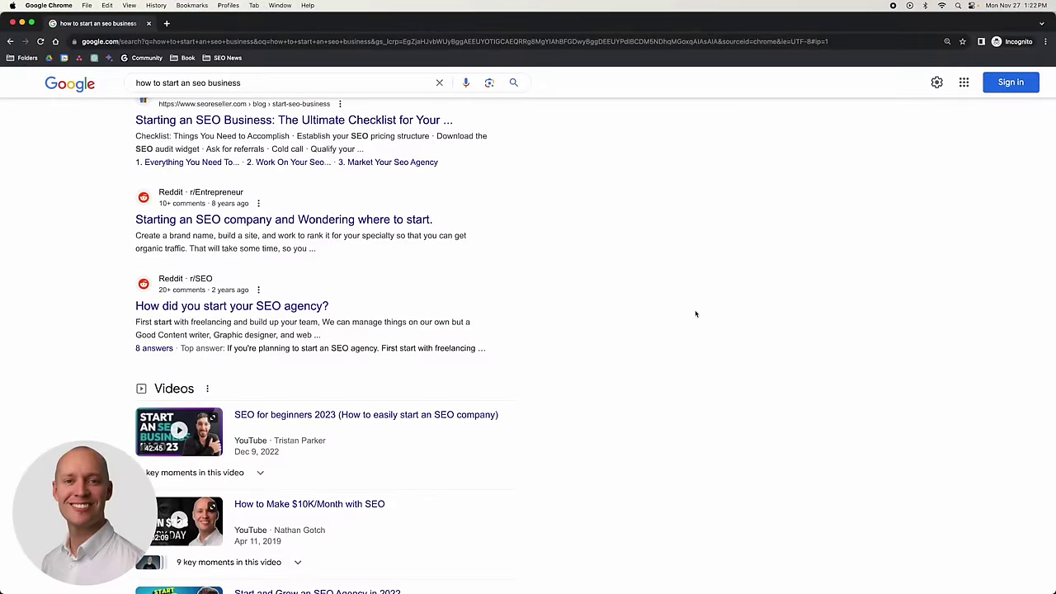
Find "the seo entre" within the search results page to locate the book's Amazon listing.
{"action": "scroll", "coordinate": [695, 314], "scroll_direction": "down", "scroll_amount": 20}
{"action": "scroll", "coordinate": [677, 307], "scroll_direction": "down", "scroll_amount": 15}
{"action": "scroll", "coordinate": [657, 307], "scroll_direction": "up", "scroll_amount": 10}
{"action": "key", "text": "super+f"}
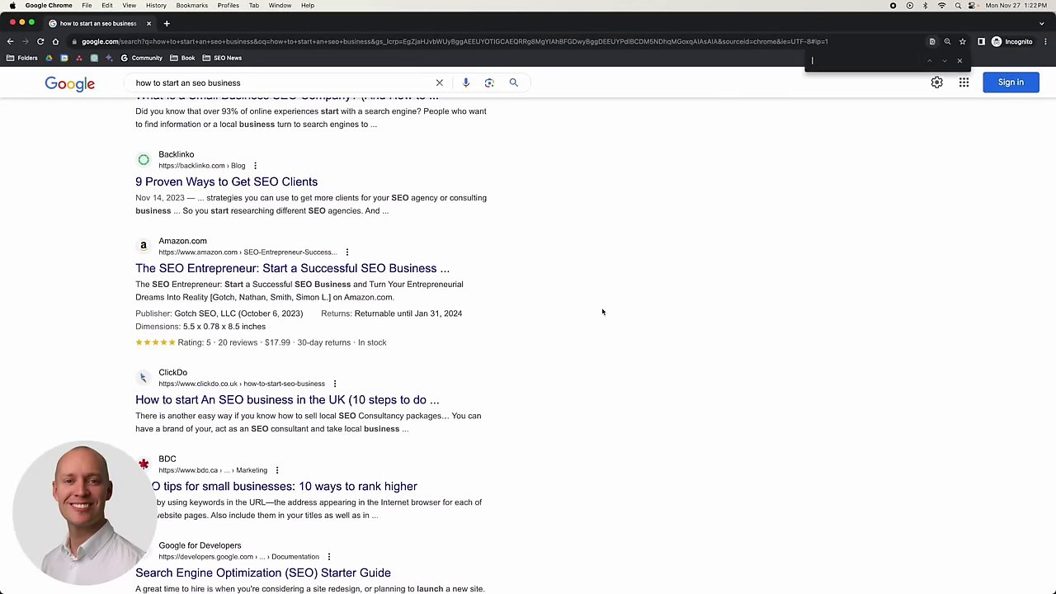
{"action": "type", "text": "the seo entre"}
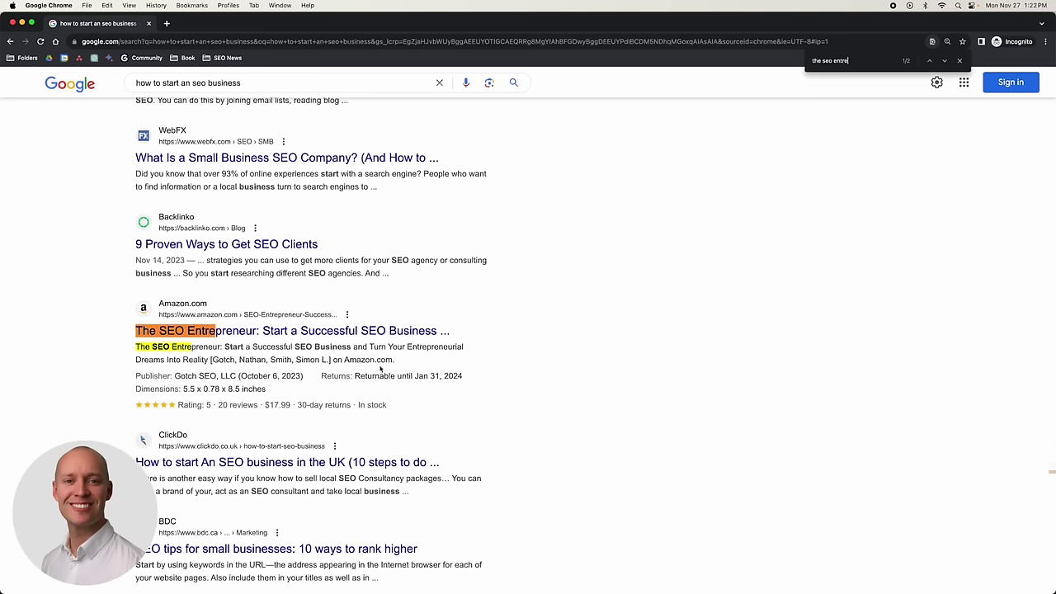
Open the Amazon result for The SEO Entrepreneur in a new tab and look over its product page.
{"action": "scroll", "coordinate": [363, 372], "scroll_direction": "up", "scroll_amount": 2}
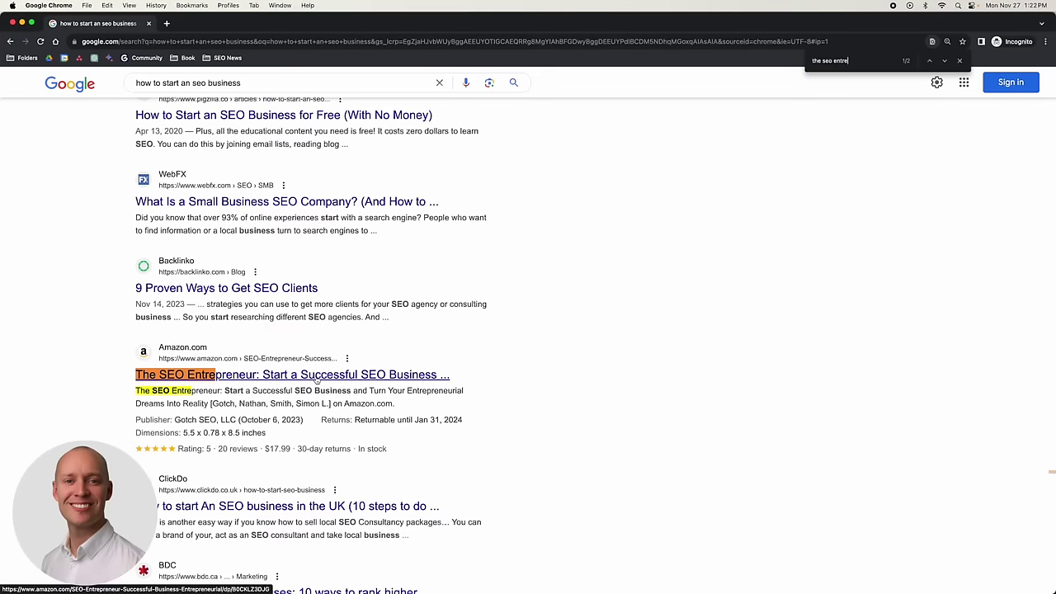
{"action": "right_click", "coordinate": [303, 389]}
{"action": "left_click", "coordinate": [330, 391]}
{"action": "key", "text": "ctrl+Tab"}
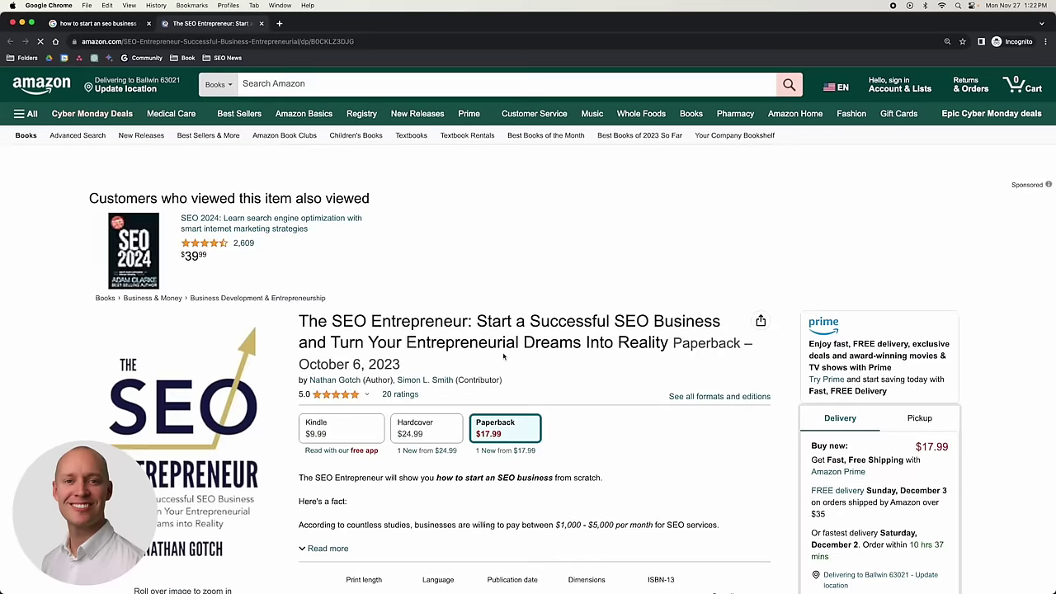
{"action": "scroll", "coordinate": [678, 334], "scroll_direction": "down", "scroll_amount": 3}
{"action": "scroll", "coordinate": [679, 335], "scroll_direction": "down", "scroll_amount": 3}
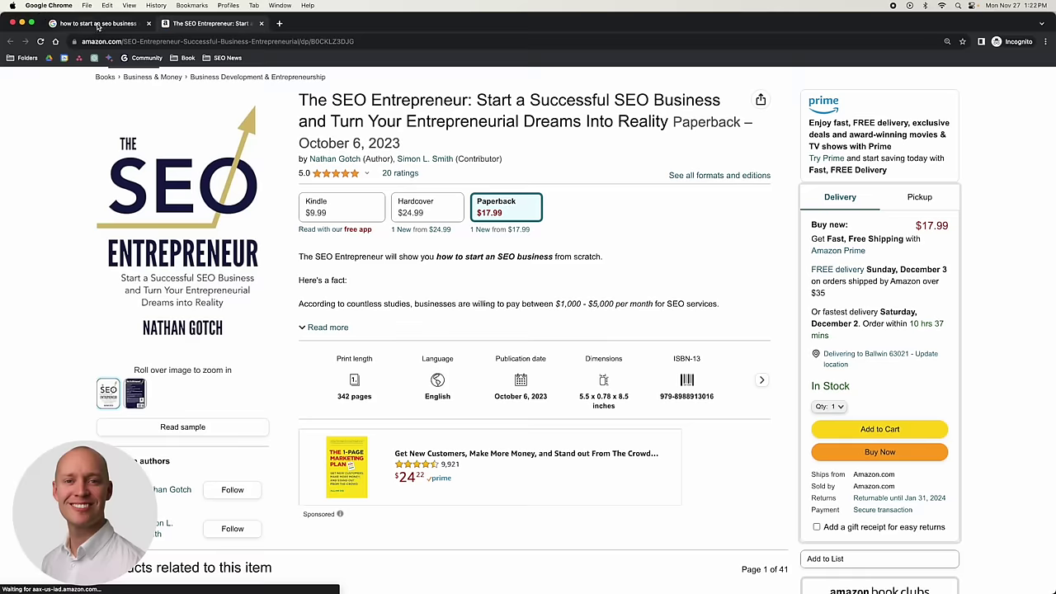
{"action": "scroll", "coordinate": [648, 213], "scroll_direction": "up", "scroll_amount": 5}
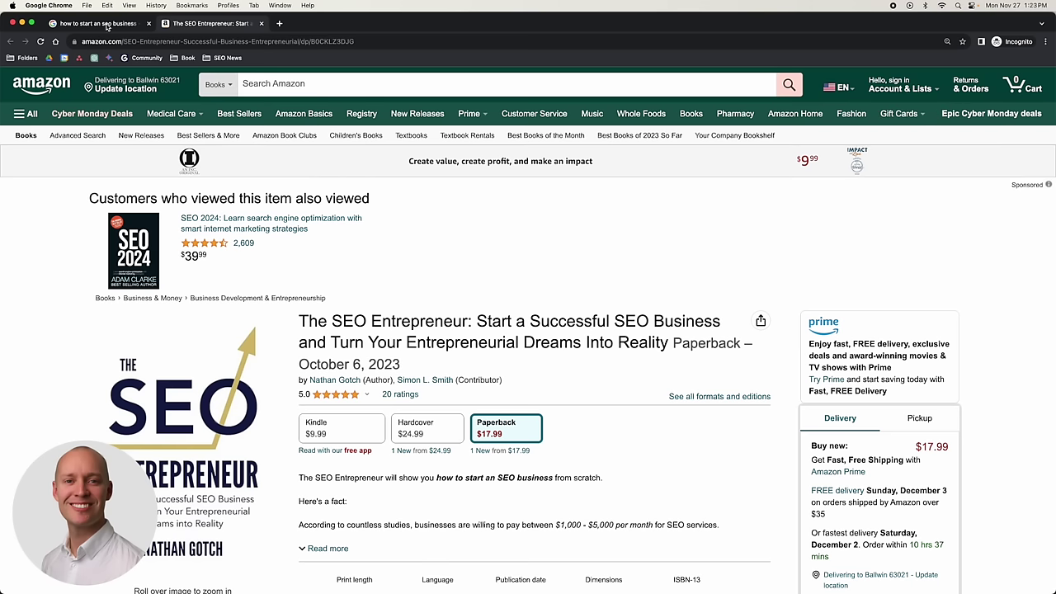
Return to the Google results and review them from the featured snippet down to the Gotch SEO Academy article.
{"action": "key", "text": "ctrl+shift+Tab"}
{"action": "scroll", "coordinate": [1042, 296], "scroll_direction": "up", "scroll_amount": 10}
{"action": "scroll", "coordinate": [1042, 296], "scroll_direction": "up", "scroll_amount": 15}
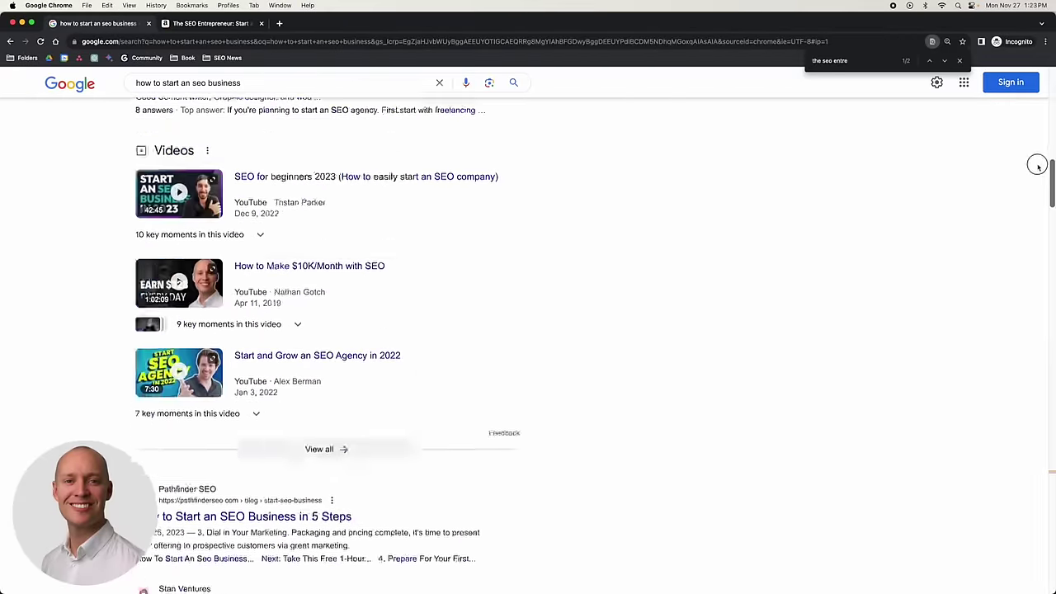
{"action": "scroll", "coordinate": [777, 332], "scroll_direction": "up", "scroll_amount": 3}
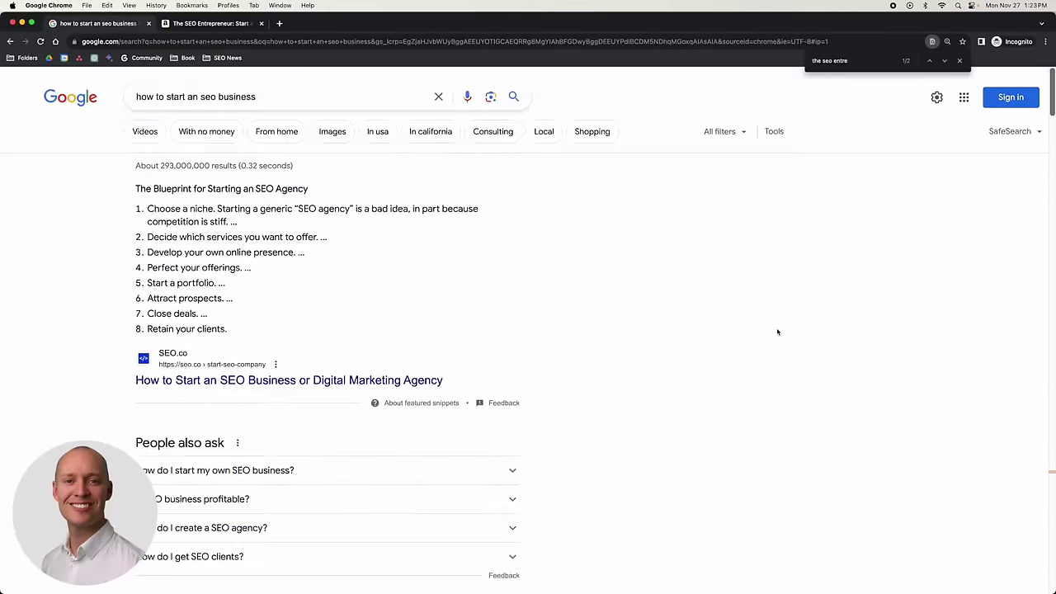
{"action": "scroll", "coordinate": [696, 330], "scroll_direction": "down", "scroll_amount": 2}
{"action": "scroll", "coordinate": [695, 331], "scroll_direction": "down", "scroll_amount": 5}
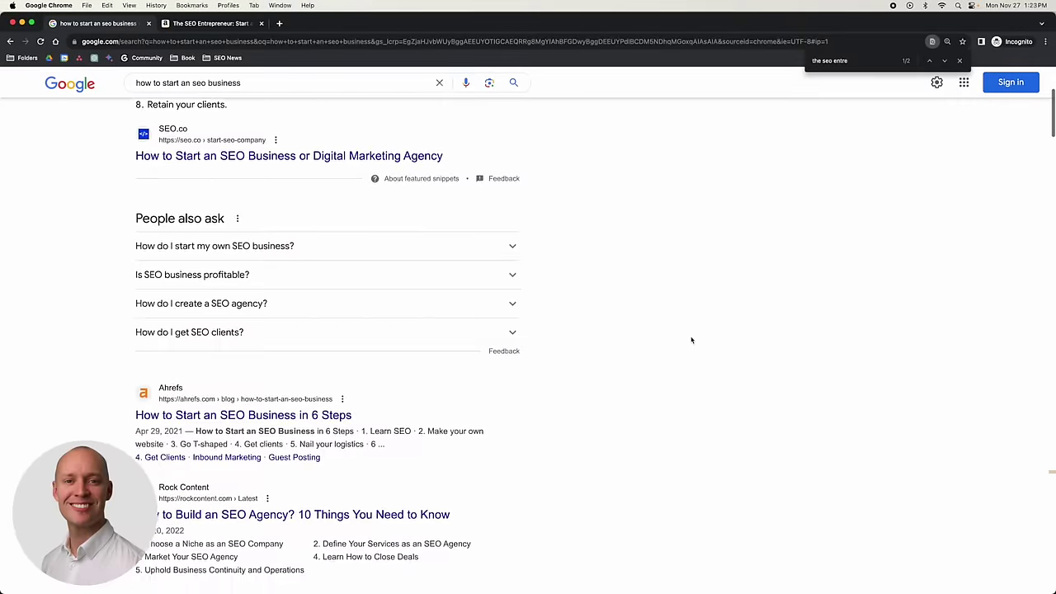
{"action": "scroll", "coordinate": [93, 308], "scroll_direction": "down", "scroll_amount": 2}
{"action": "scroll", "coordinate": [94, 321], "scroll_direction": "down", "scroll_amount": 3}
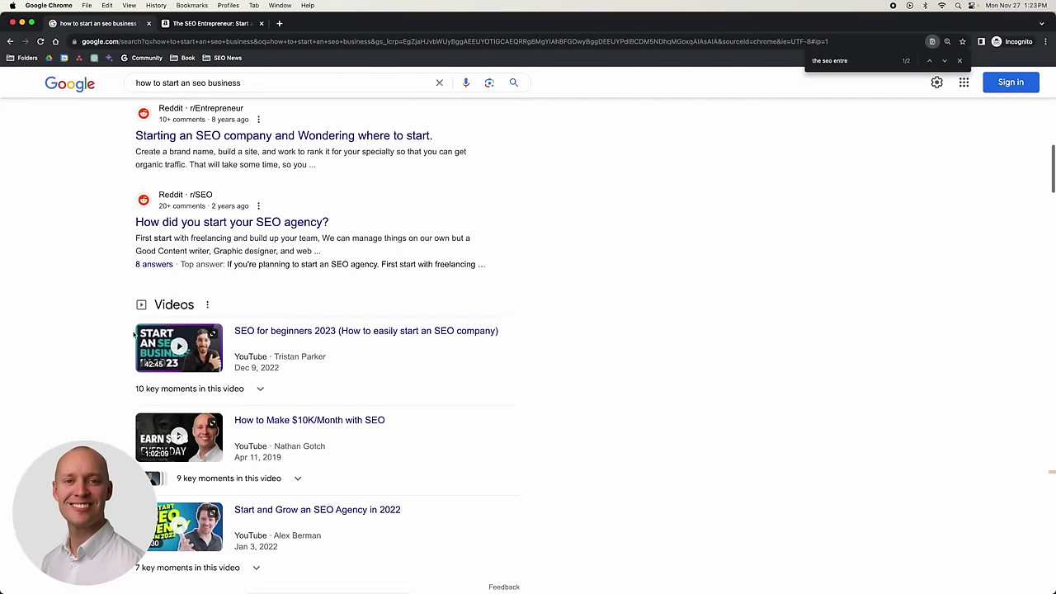
{"action": "scroll", "coordinate": [559, 351], "scroll_direction": "down", "scroll_amount": 4}
{"action": "scroll", "coordinate": [558, 352], "scroll_direction": "down", "scroll_amount": 1}
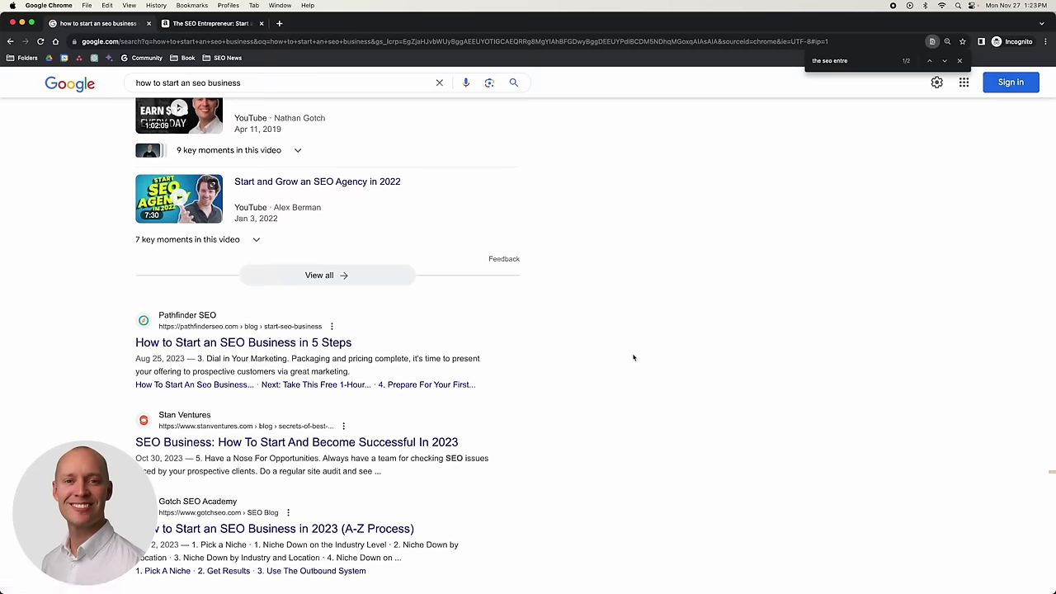
{"action": "scroll", "coordinate": [635, 355], "scroll_direction": "up", "scroll_amount": 10}
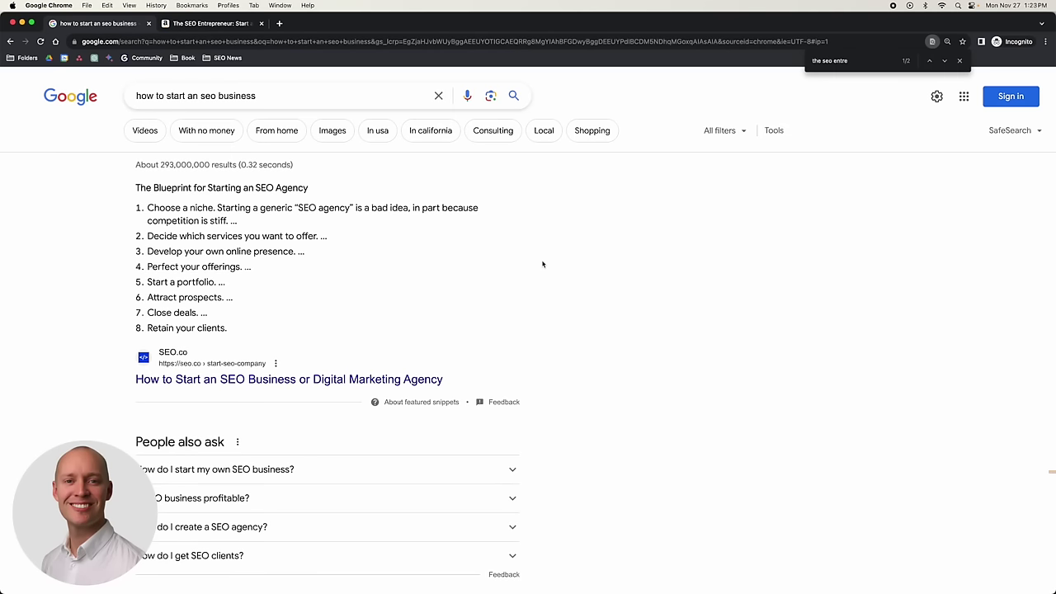
Review the Ranking Diagnosis sheet's upper checks again and switch to the browser window showing the Grammarly document.
{"action": "key", "text": "ctrl+Up"}
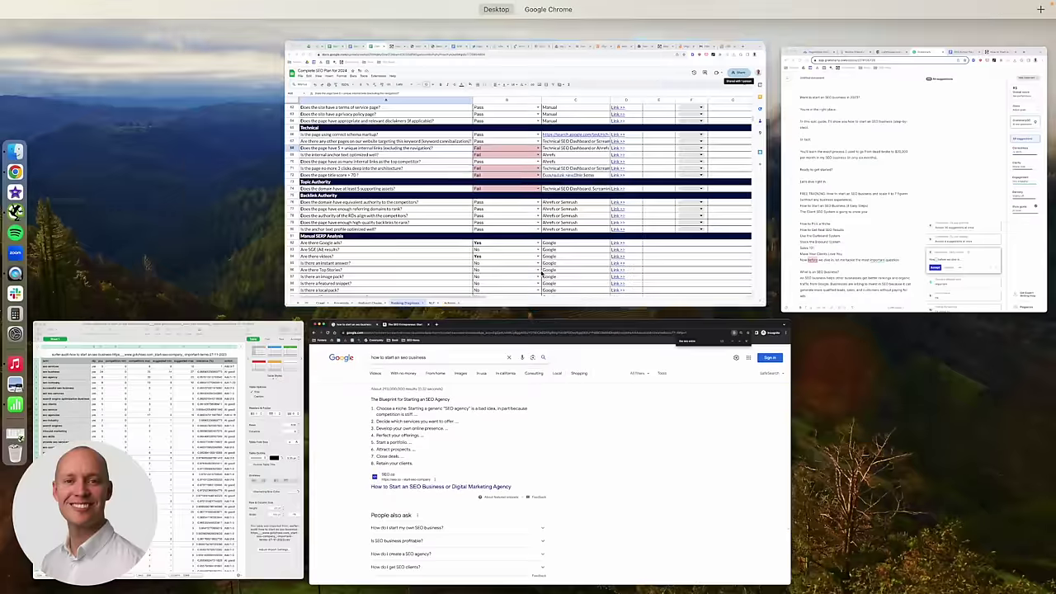
{"action": "left_click", "coordinate": [528, 233]}
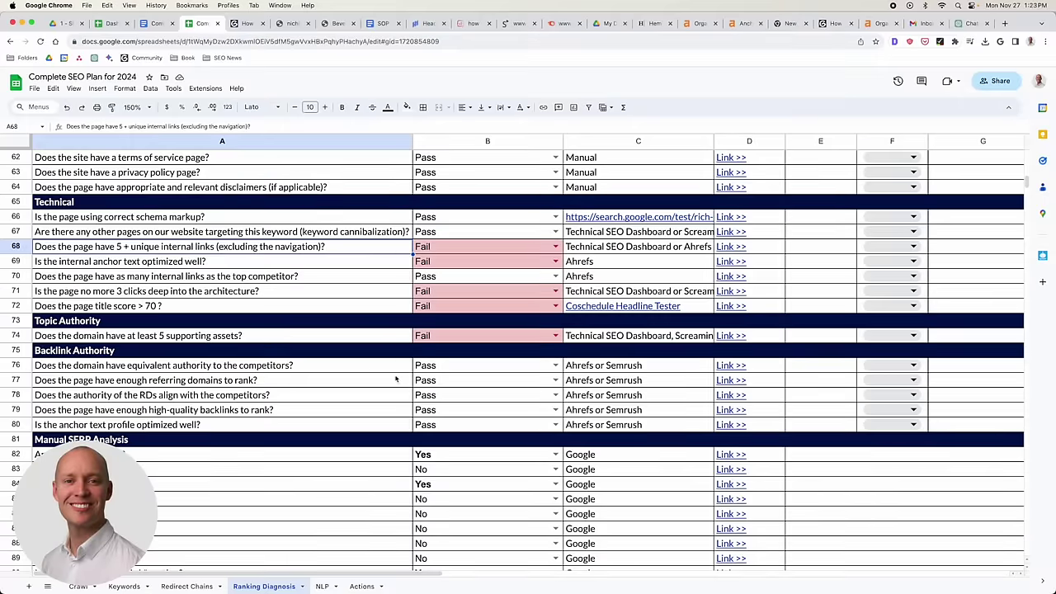
{"action": "scroll", "coordinate": [398, 379], "scroll_direction": "up", "scroll_amount": 20}
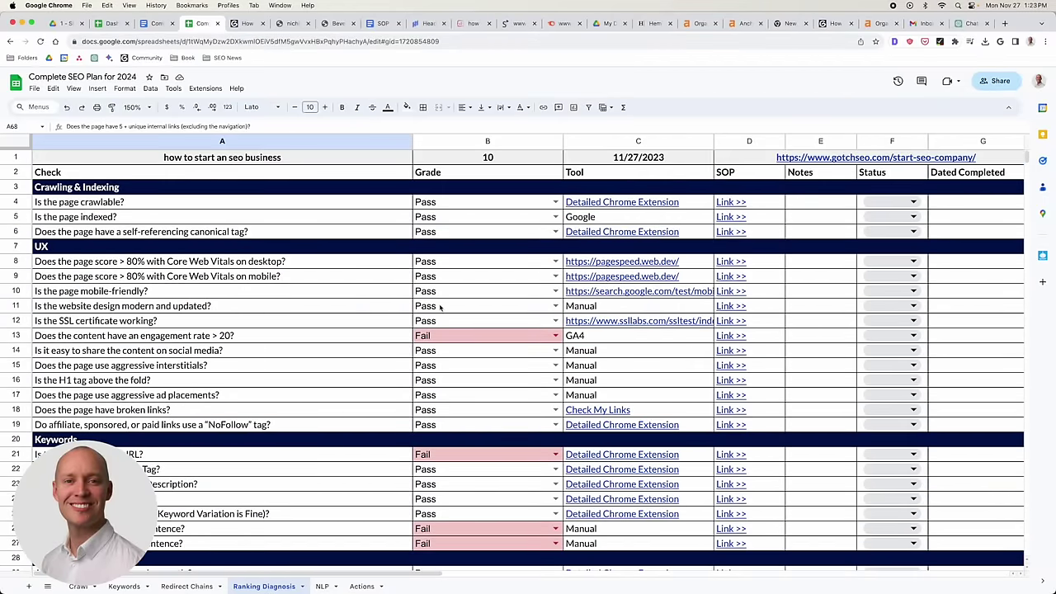
{"action": "scroll", "coordinate": [378, 312], "scroll_direction": "down", "scroll_amount": 5}
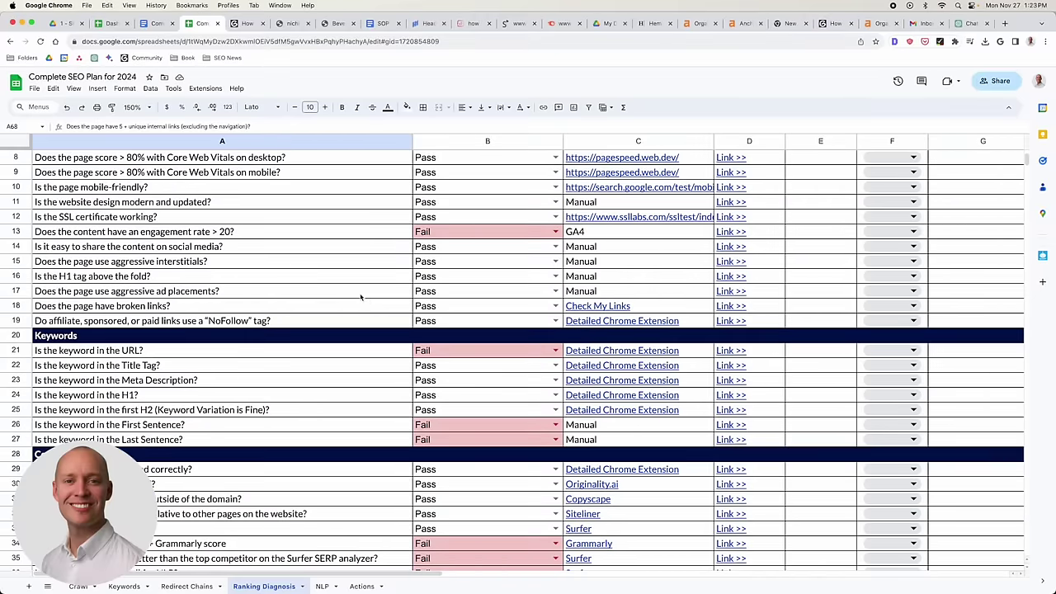
{"action": "scroll", "coordinate": [378, 292], "scroll_direction": "up", "scroll_amount": 3}
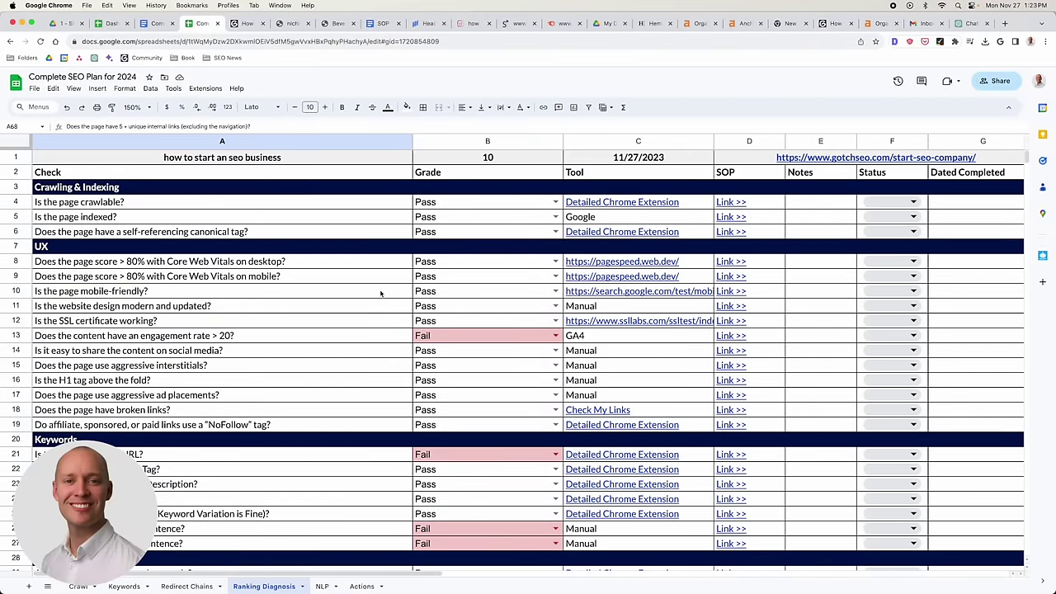
{"action": "key", "text": "ctrl+Up"}
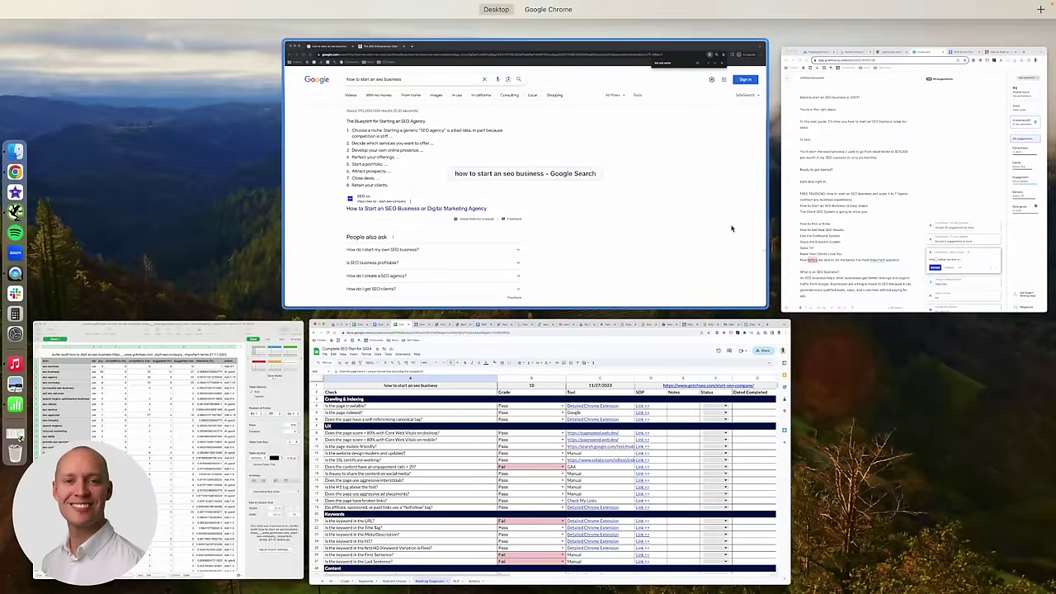
{"action": "left_click", "coordinate": [933, 146]}
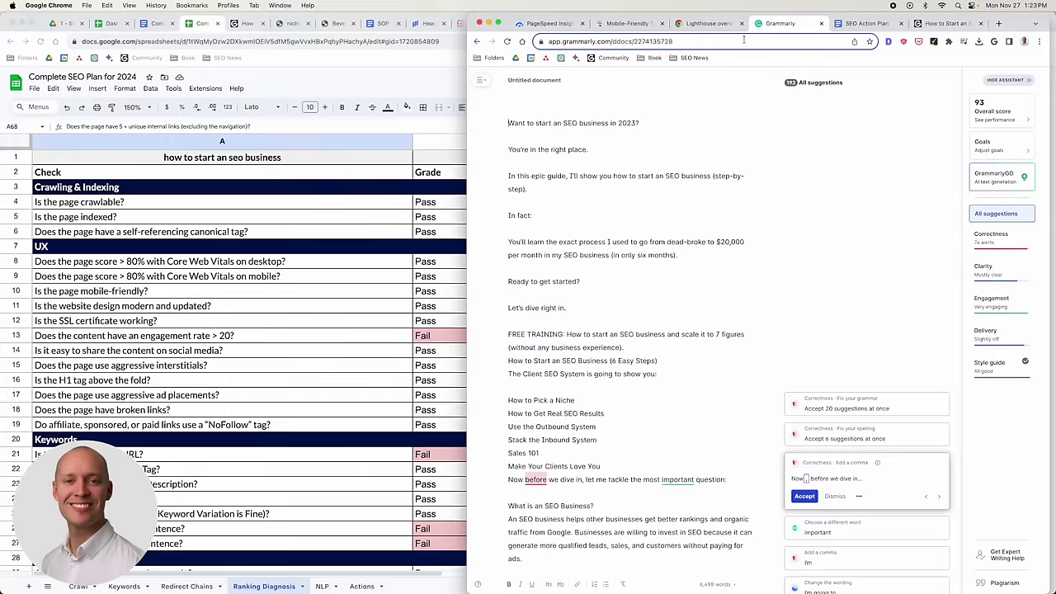
Open the SEO Action Plan document and add a row below "Acquire more backlinks" reading "Execute parasite SEO campaign".
{"action": "left_click", "coordinate": [866, 23]}
{"action": "scroll", "coordinate": [697, 339], "scroll_direction": "up", "scroll_amount": 5}
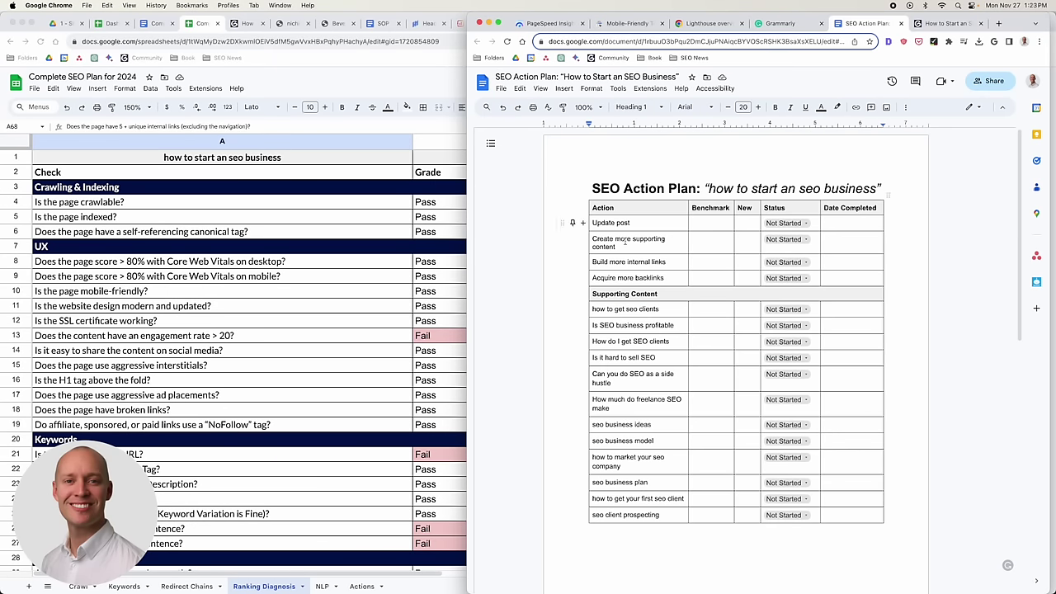
{"action": "left_click", "coordinate": [678, 277]}
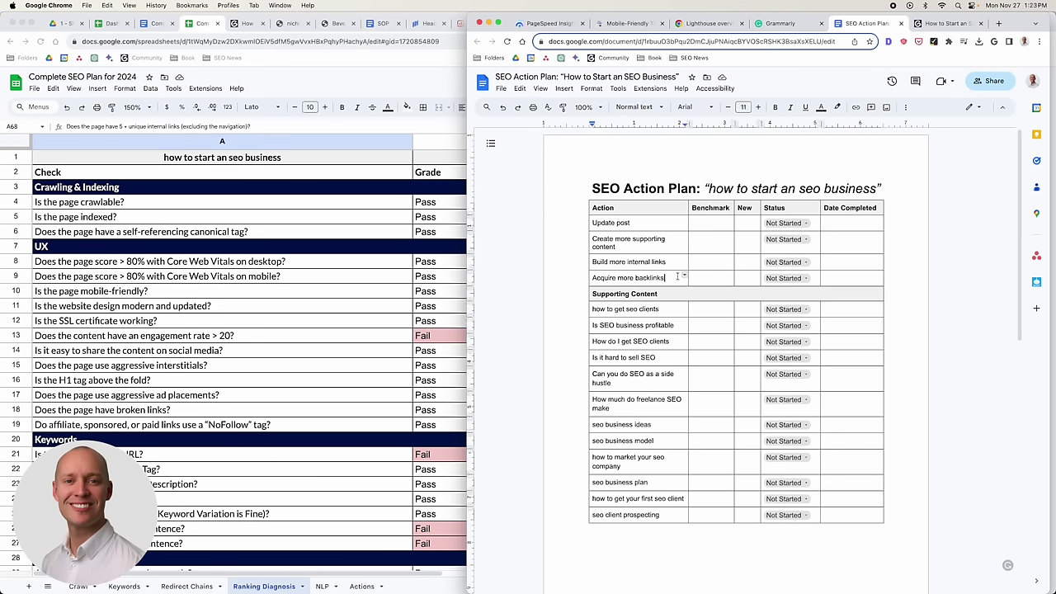
{"action": "right_click", "coordinate": [677, 277]}
{"action": "left_click", "coordinate": [734, 336]}
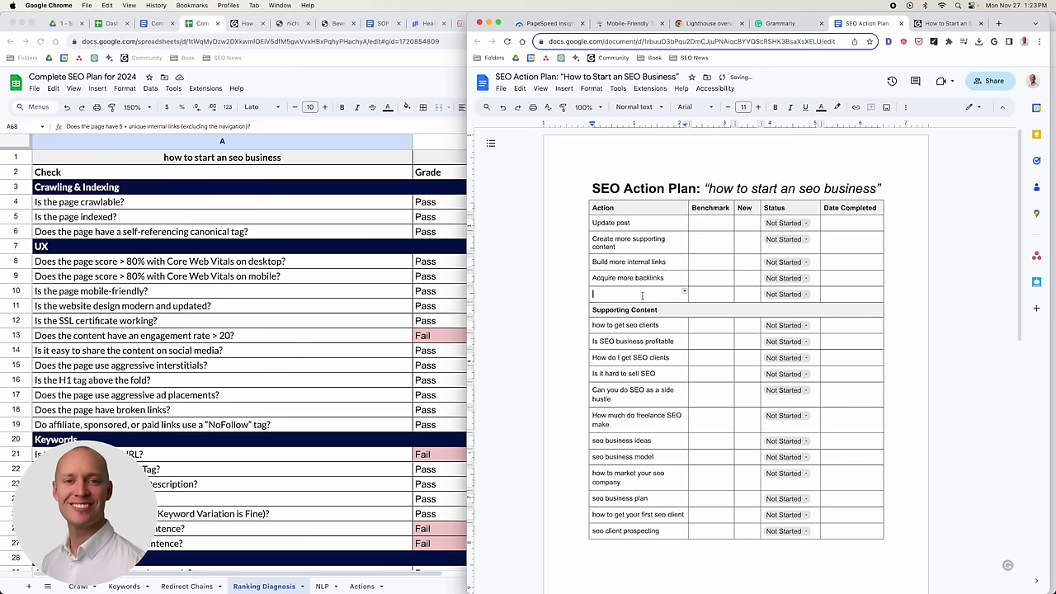
{"action": "type", "text": "Execute parasite SEO campaign"}
Zoom the action plan document to 150%, widen its window, and look through the actions and the Supporting Content list.
{"action": "left_click", "coordinate": [629, 222]}
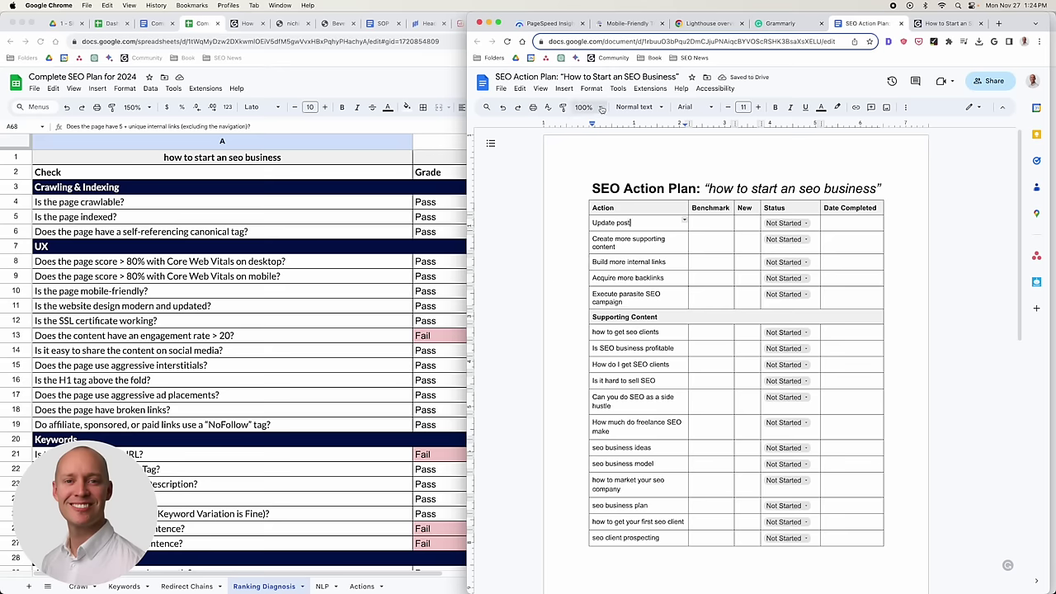
{"action": "left_click", "coordinate": [602, 108]}
{"action": "left_click", "coordinate": [588, 223]}
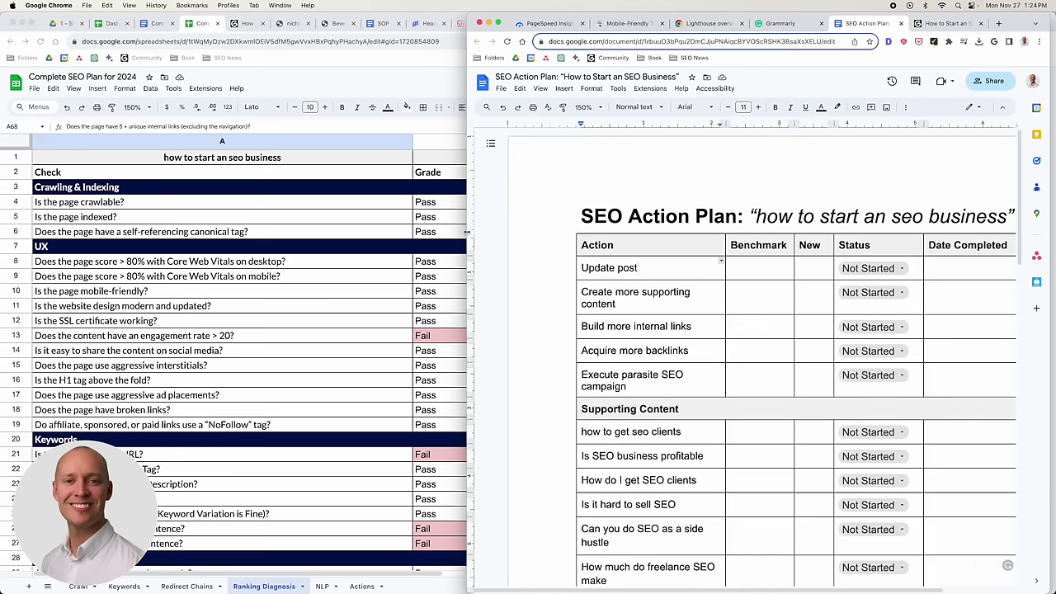
{"action": "left_click_drag", "start_coordinate": [467, 234], "coordinate": [325, 233]}
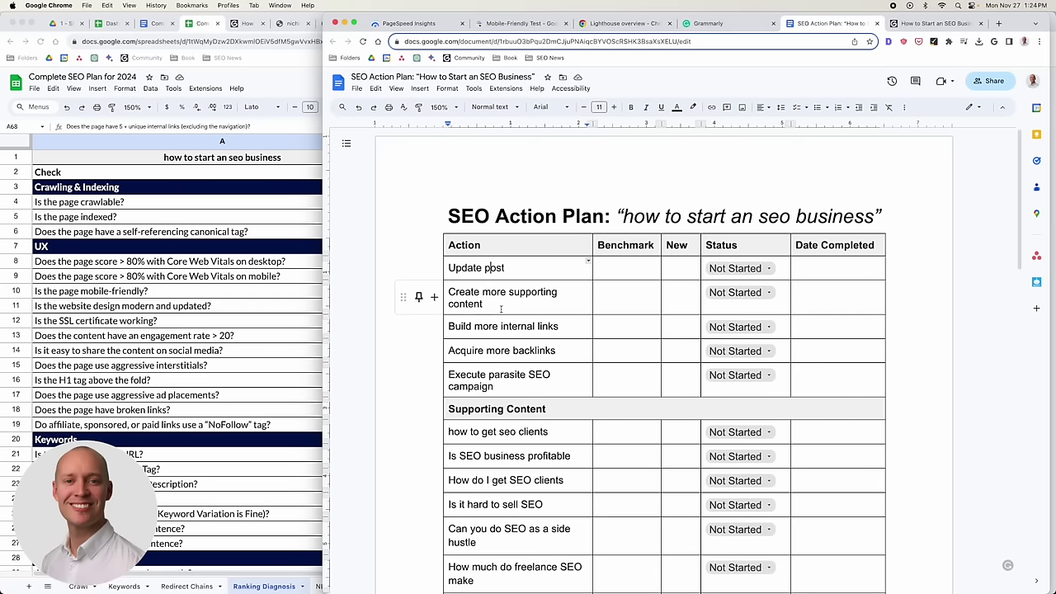
{"action": "left_click", "coordinate": [500, 307]}
{"action": "scroll", "coordinate": [528, 423], "scroll_direction": "down", "scroll_amount": 5}
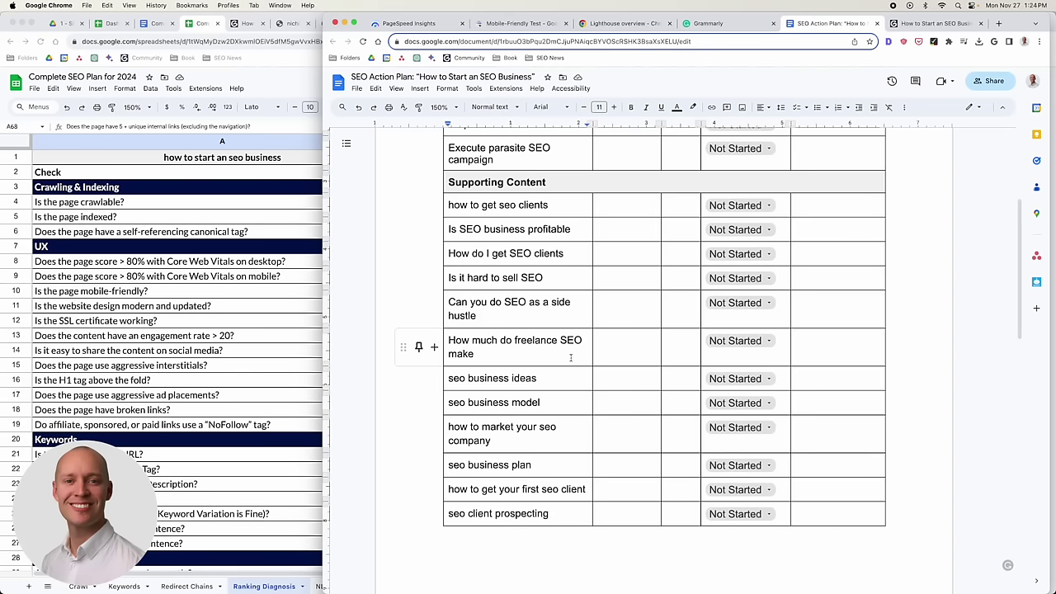
Switch to the Google results and repeatedly expand and collapse "How do I start my own SEO business?" to load more related questions.
{"action": "key", "text": "ctrl+Up"}
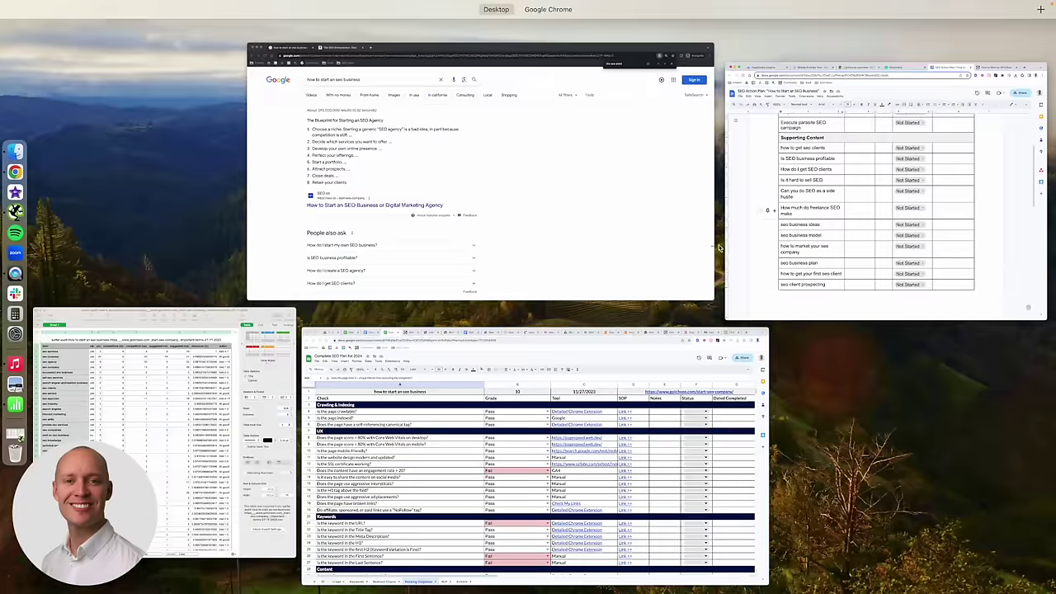
{"action": "left_click", "coordinate": [613, 138]}
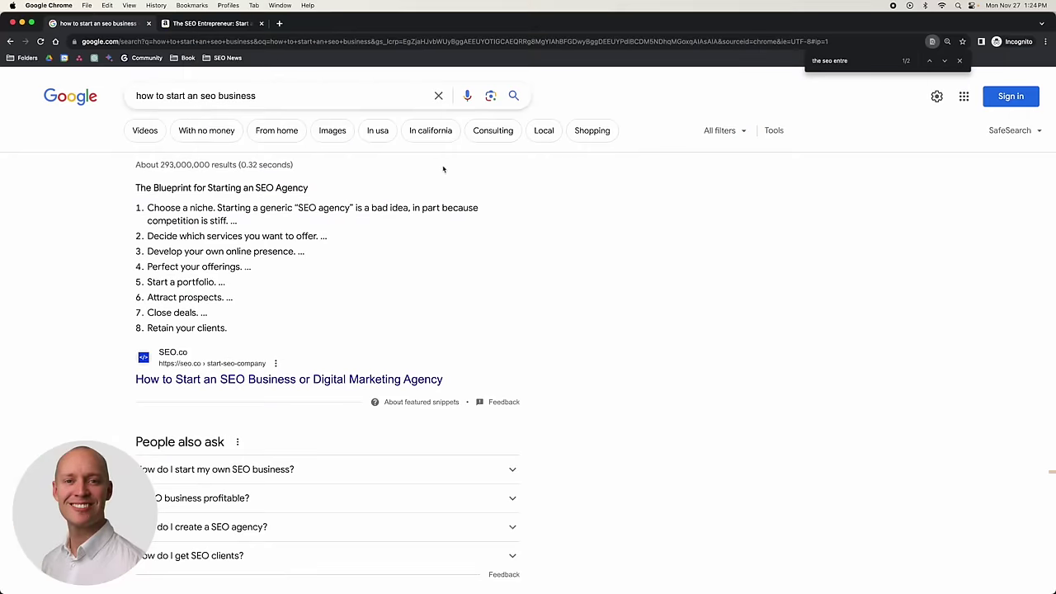
{"action": "scroll", "coordinate": [79, 221], "scroll_direction": "down", "scroll_amount": 3}
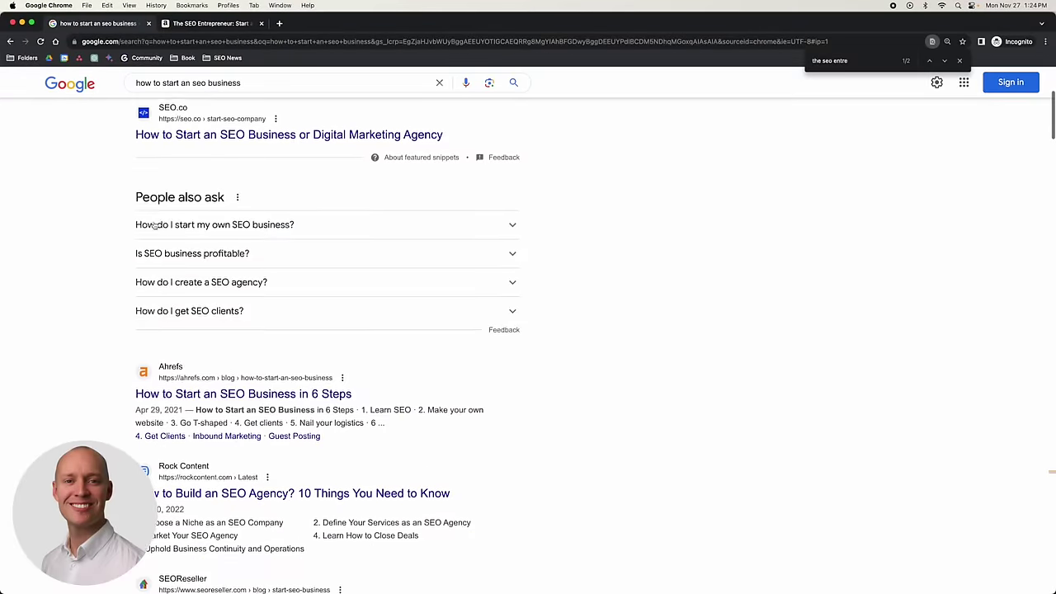
{"action": "left_click", "coordinate": [385, 228]}
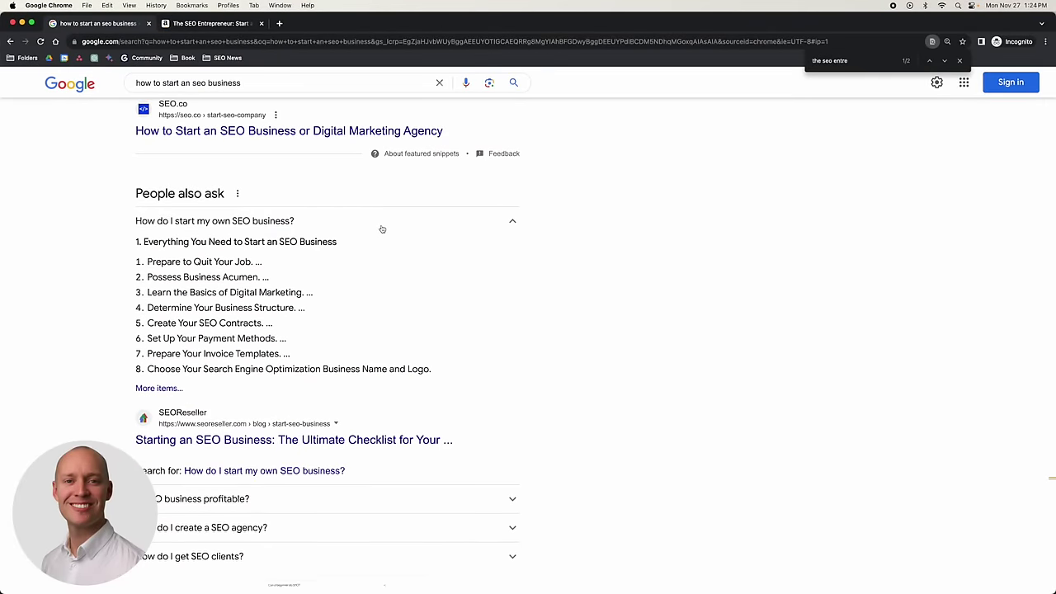
{"action": "left_click", "coordinate": [387, 228]}
{"action": "left_click", "coordinate": [388, 229]}
{"action": "left_click", "coordinate": [387, 226]}
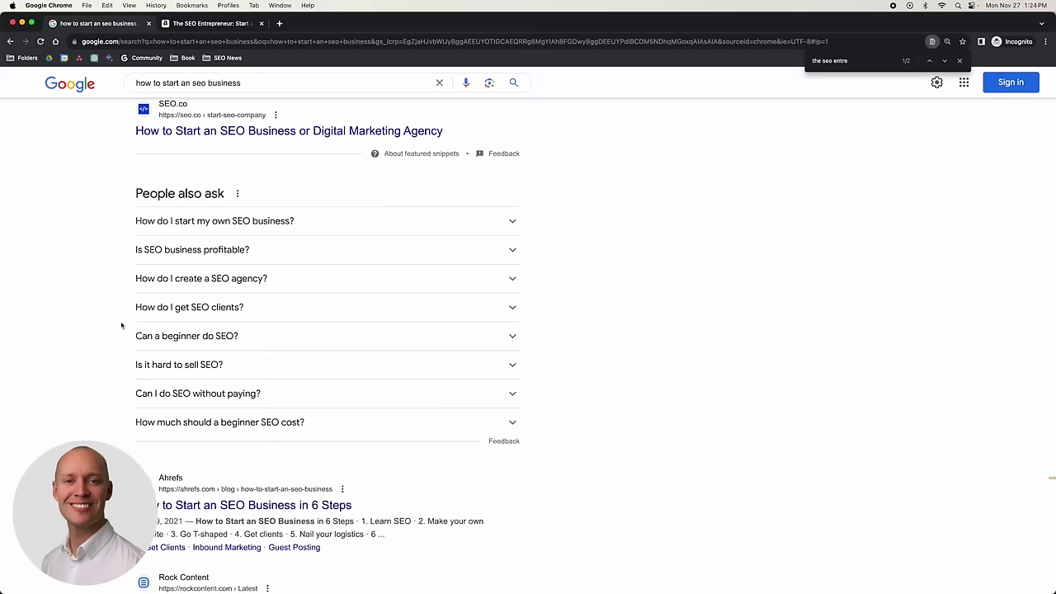
Return to the SEO Action Plan document and review the Supporting Content topics beside Google's related questions.
{"action": "key", "text": "ctrl+Up"}
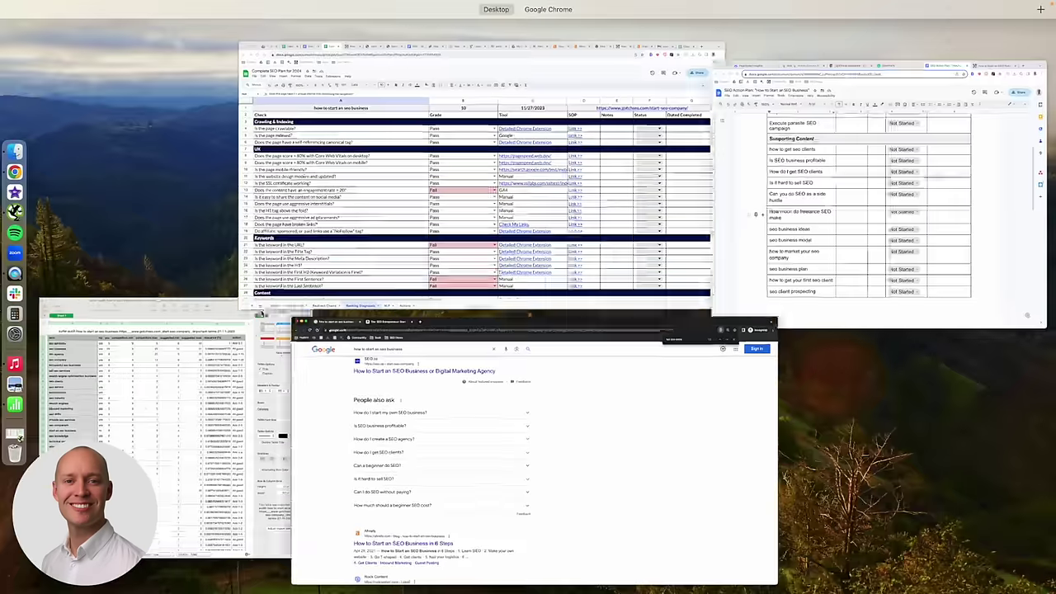
{"action": "left_click", "coordinate": [797, 250]}
{"action": "scroll", "coordinate": [575, 386], "scroll_direction": "up", "scroll_amount": 3}
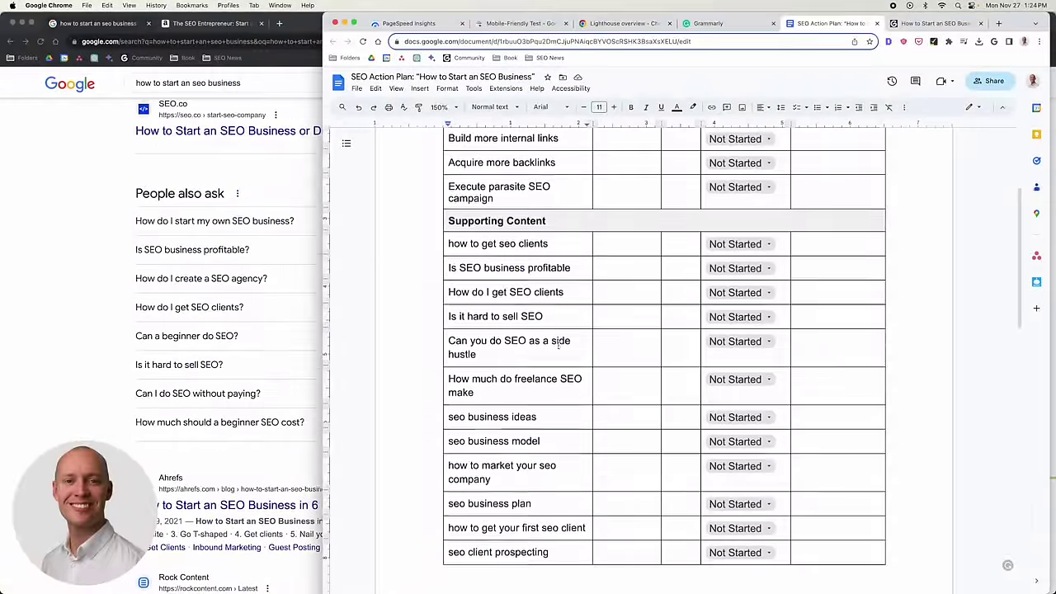
{"action": "scroll", "coordinate": [517, 323], "scroll_direction": "up", "scroll_amount": 3}
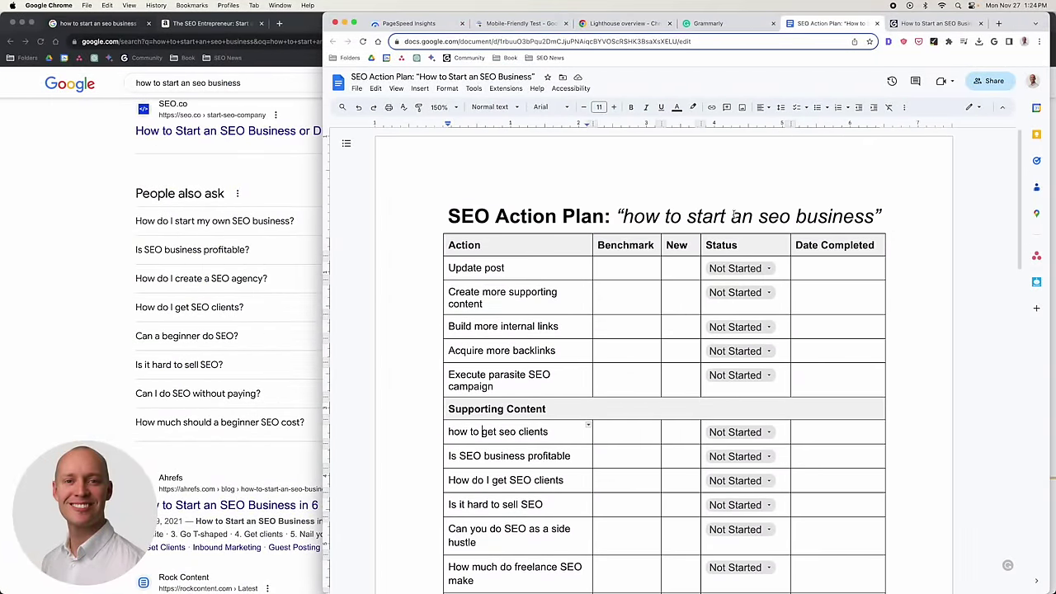
{"action": "scroll", "coordinate": [462, 478], "scroll_direction": "down", "scroll_amount": 1}
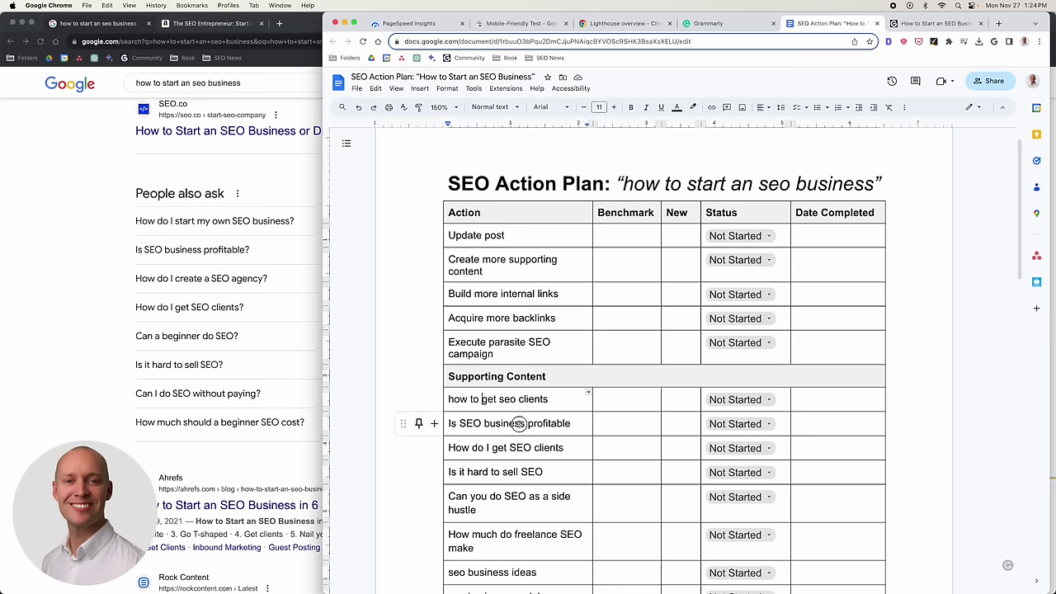
{"action": "left_click", "coordinate": [522, 423]}
{"action": "scroll", "coordinate": [559, 407], "scroll_direction": "down", "scroll_amount": 5}
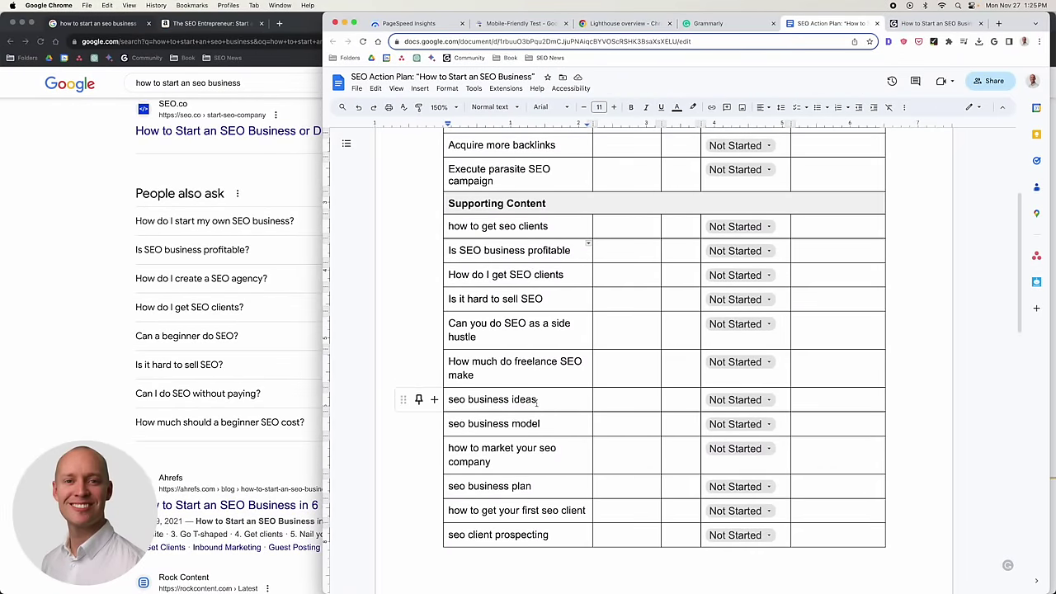
{"action": "scroll", "coordinate": [512, 387], "scroll_direction": "up", "scroll_amount": 3}
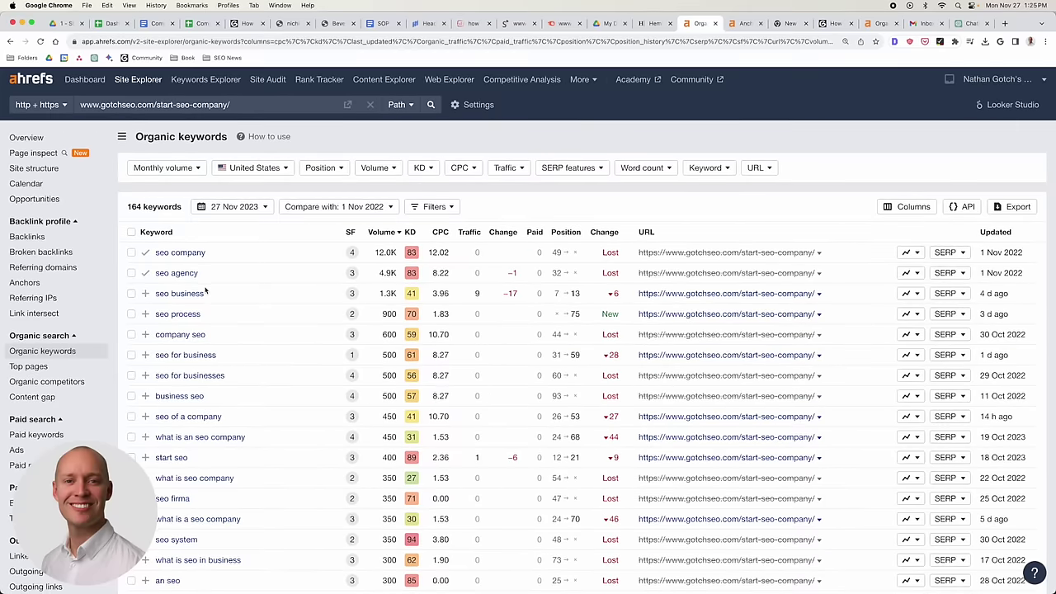
Switch to the Ahrefs organic keywords report for the start-seo-company page and select the keyword "how to get seo clients".
{"action": "scroll", "coordinate": [218, 273], "scroll_direction": "down", "scroll_amount": 2}
{"action": "scroll", "coordinate": [289, 311], "scroll_direction": "down", "scroll_amount": 10}
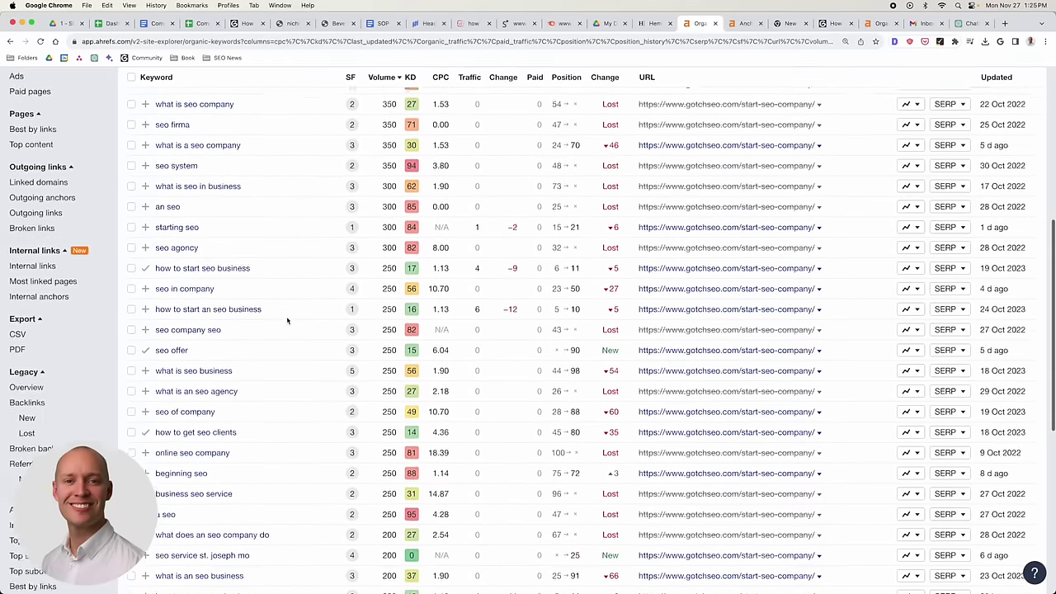
{"action": "left_click", "coordinate": [131, 259]}
Return to the action plan document and review the Supporting Content topics together with the "Build more internal links" action.
{"action": "key", "text": "ctrl+Up"}
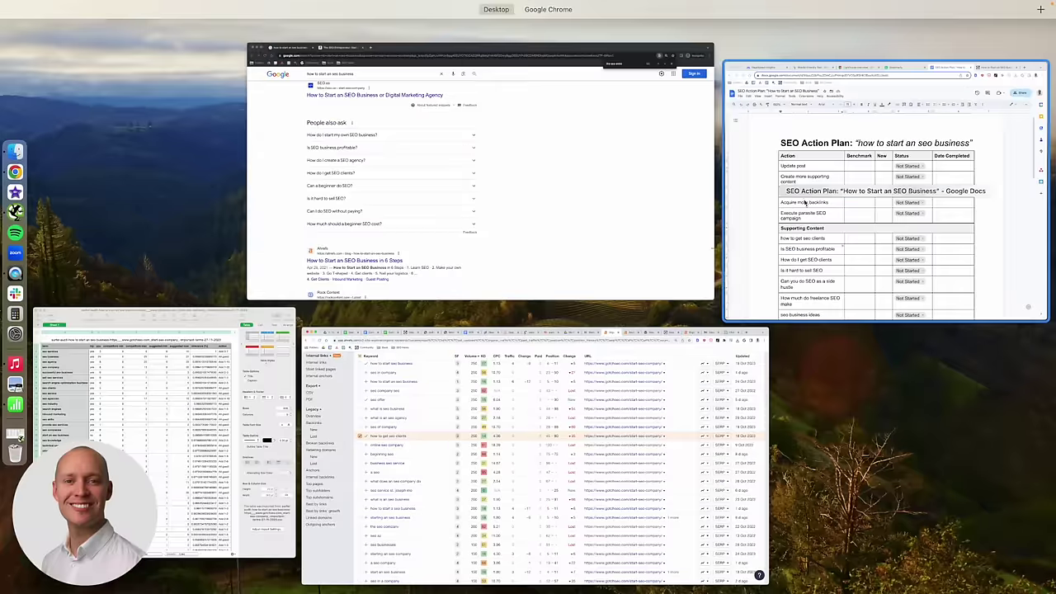
{"action": "left_click", "coordinate": [807, 203]}
{"action": "scroll", "coordinate": [529, 380], "scroll_direction": "down", "scroll_amount": 5}
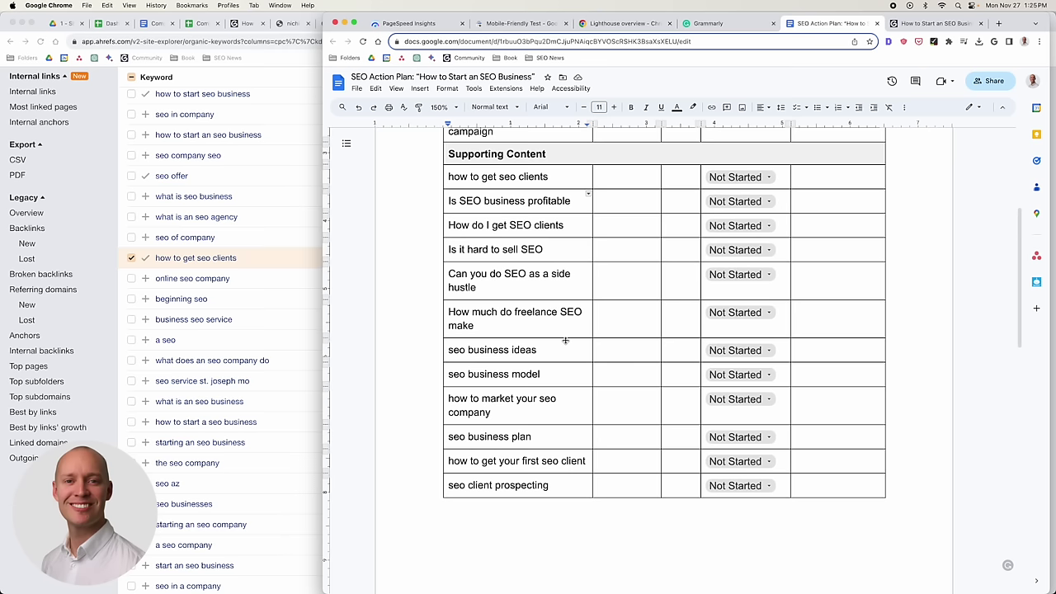
{"action": "scroll", "coordinate": [588, 340], "scroll_direction": "up", "scroll_amount": 5}
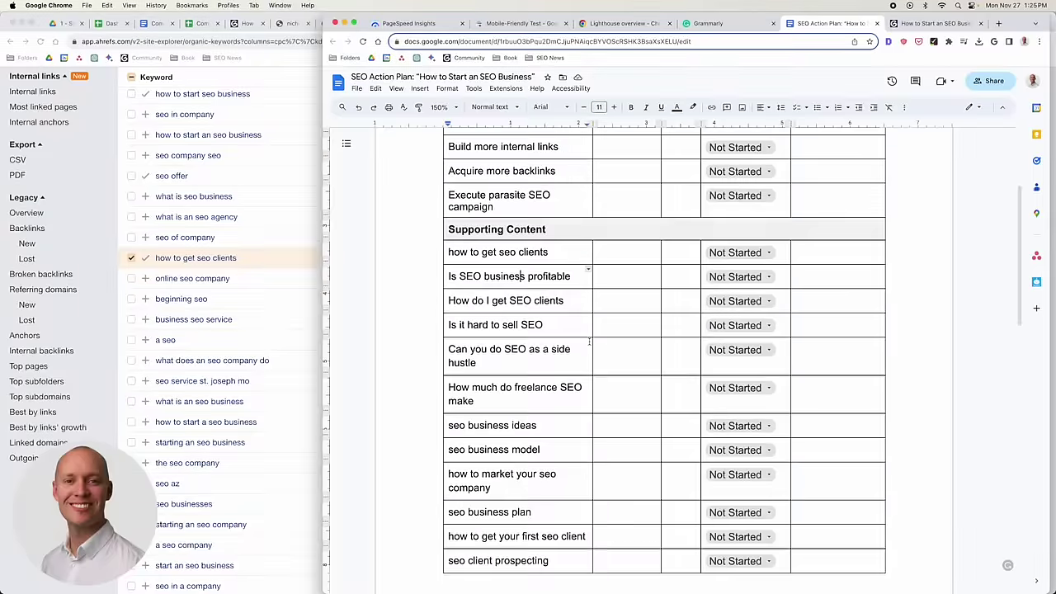
{"action": "scroll", "coordinate": [588, 340], "scroll_direction": "up", "scroll_amount": 2}
{"action": "left_click", "coordinate": [519, 284]}
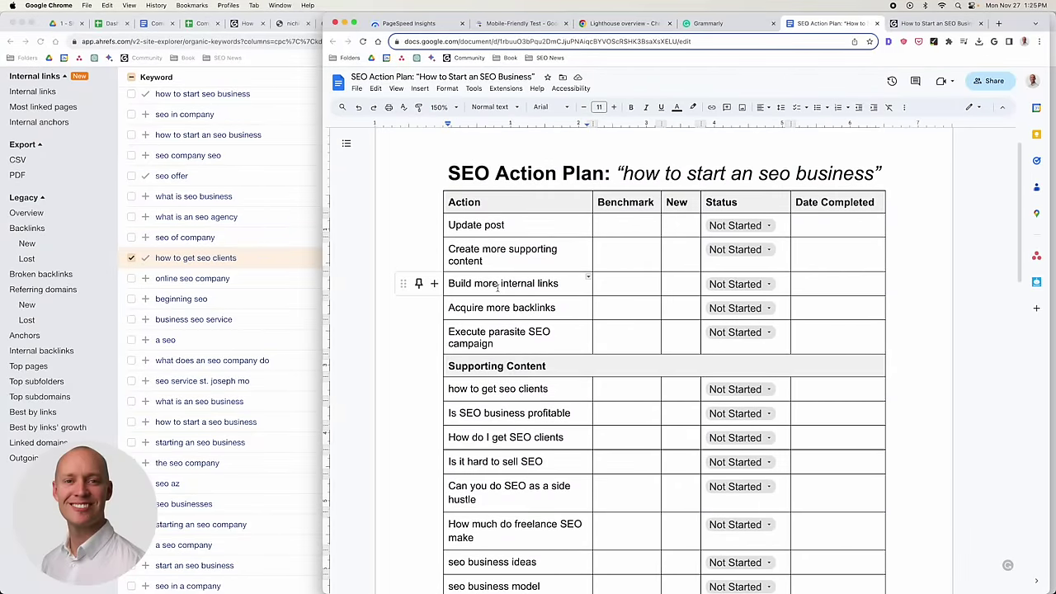
{"action": "scroll", "coordinate": [567, 443], "scroll_direction": "down", "scroll_amount": 2}
{"action": "scroll", "coordinate": [567, 443], "scroll_direction": "down", "scroll_amount": 2}
{"action": "scroll", "coordinate": [419, 475], "scroll_direction": "up", "scroll_amount": 2}
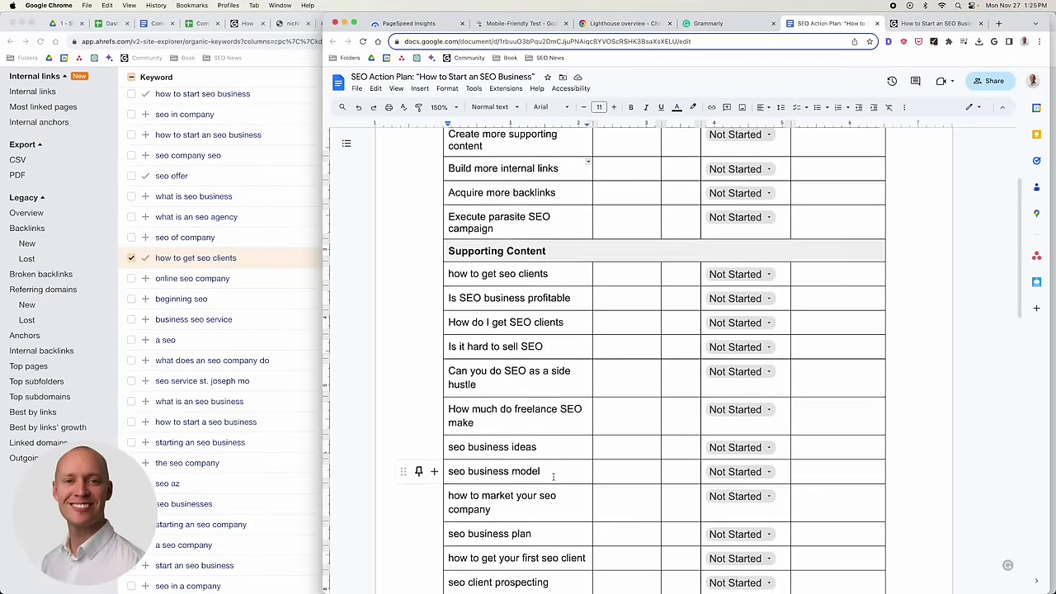
{"action": "left_click", "coordinate": [532, 197]}
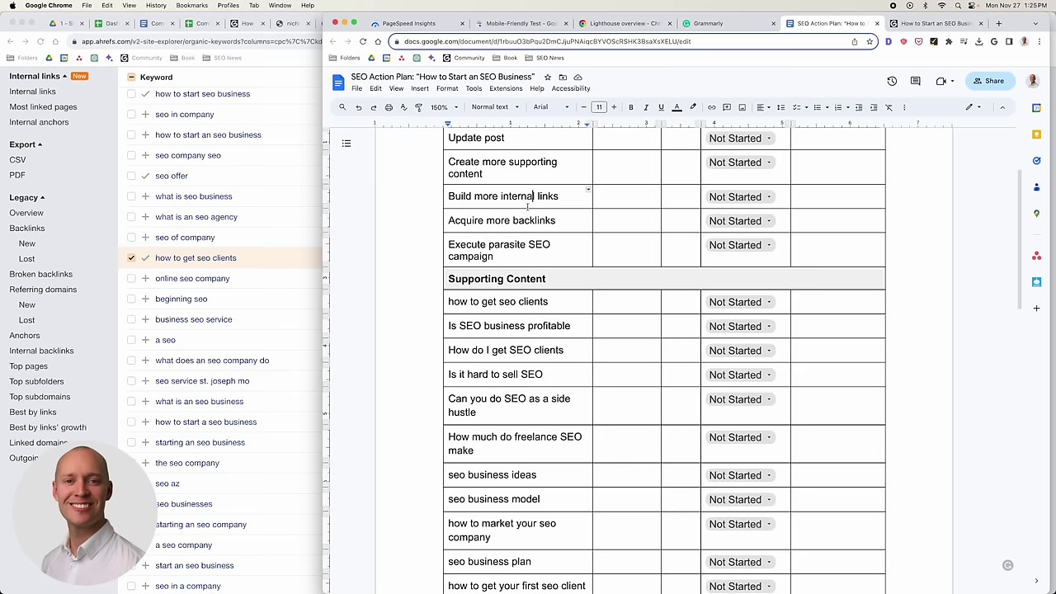
{"action": "scroll", "coordinate": [422, 381], "scroll_direction": "up", "scroll_amount": 3}
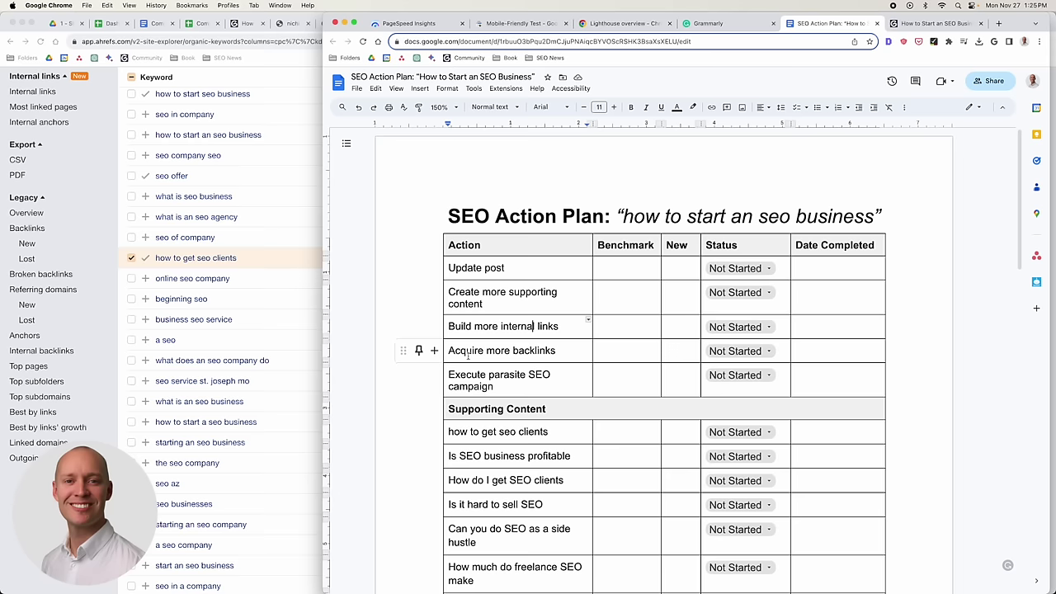
Highlight the "Acquire more backlinks" row, clear the selection, and look over the supporting topics below it.
{"action": "left_click_drag", "start_coordinate": [449, 350], "coordinate": [858, 351]}
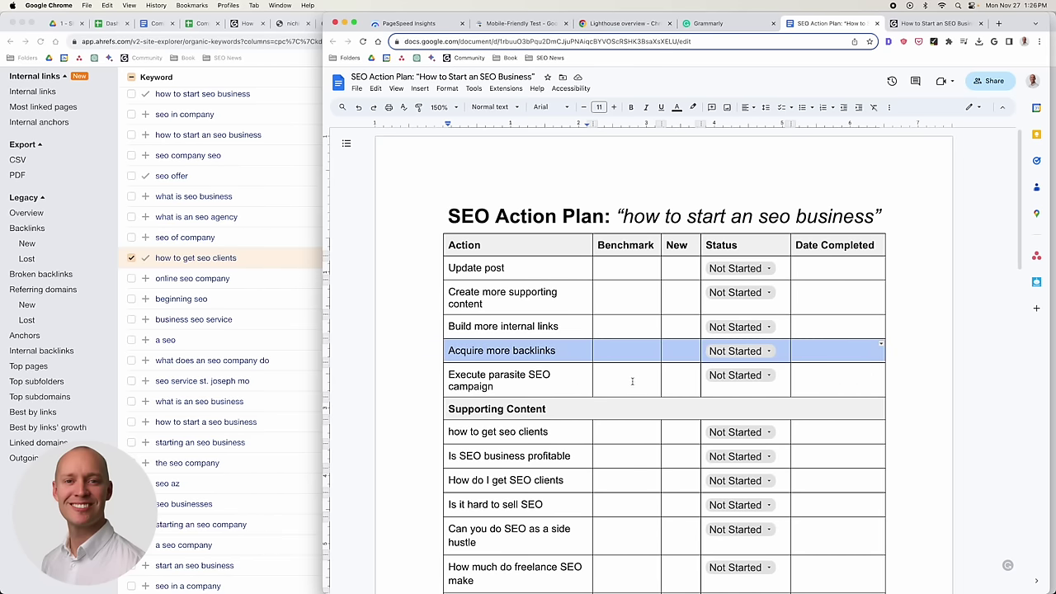
{"action": "left_click", "coordinate": [558, 350]}
{"action": "scroll", "coordinate": [648, 163], "scroll_direction": "down", "scroll_amount": 1}
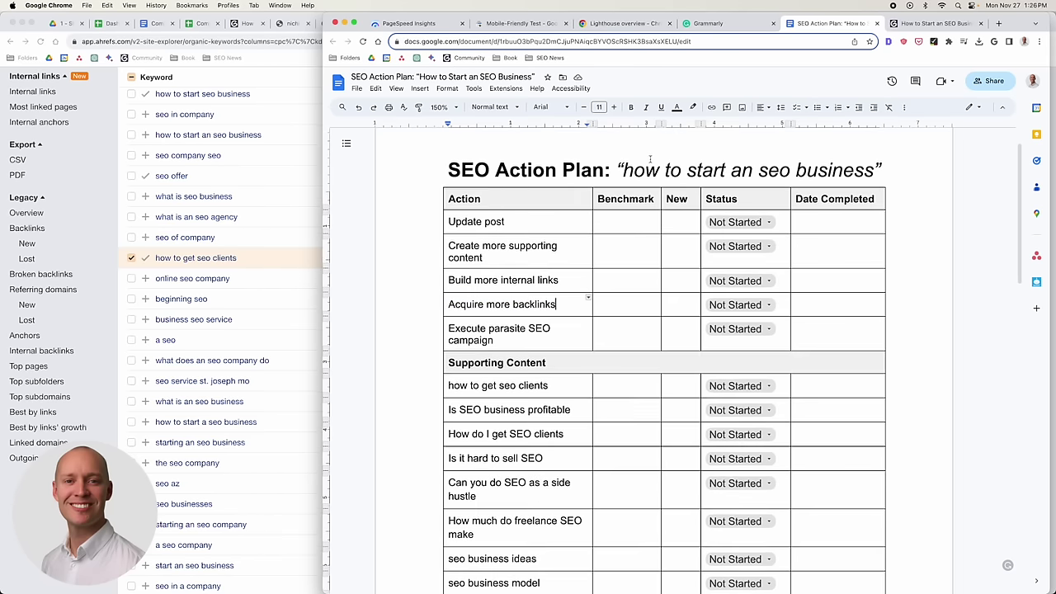
{"action": "scroll", "coordinate": [610, 247], "scroll_direction": "down", "scroll_amount": 3}
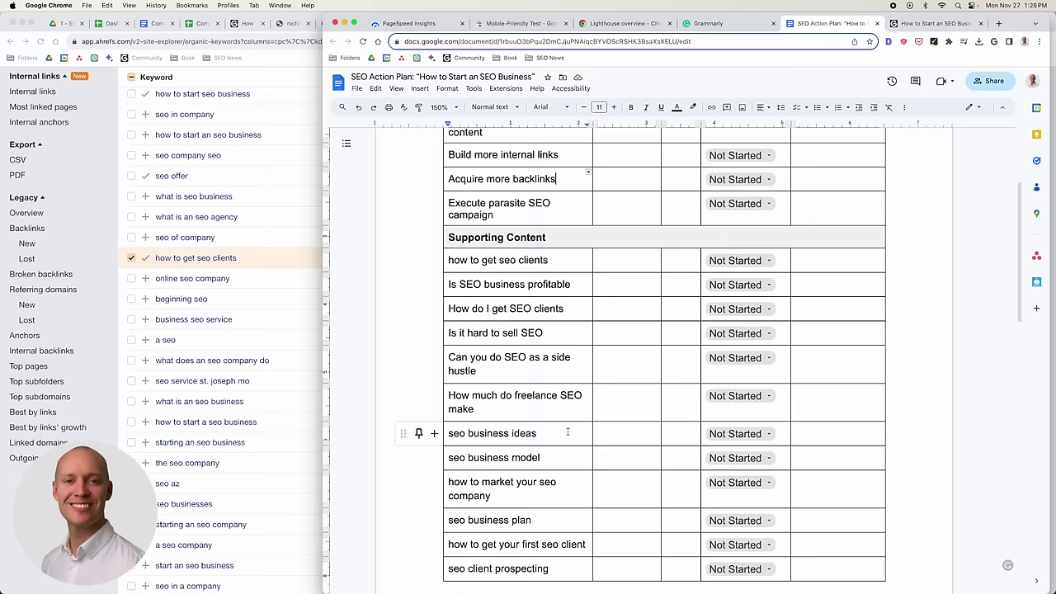
{"action": "scroll", "coordinate": [568, 432], "scroll_direction": "up", "scroll_amount": 2}
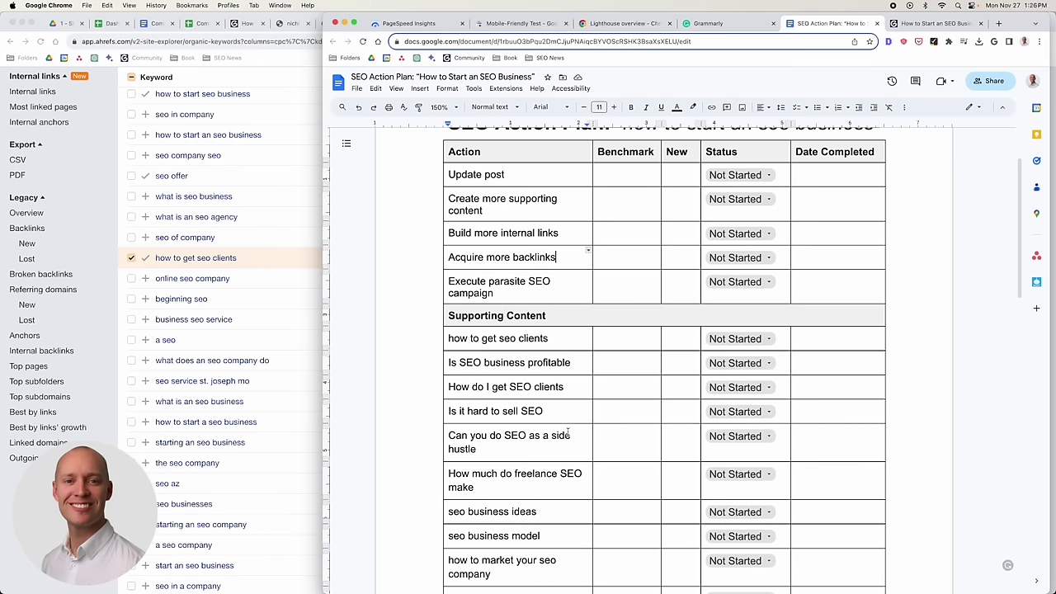
Place the cursor in the "Execute parasite SEO campaign" row and go over the complete set of main actions again.
{"action": "left_click", "coordinate": [511, 288]}
{"action": "scroll", "coordinate": [553, 294], "scroll_direction": "up", "scroll_amount": 1}
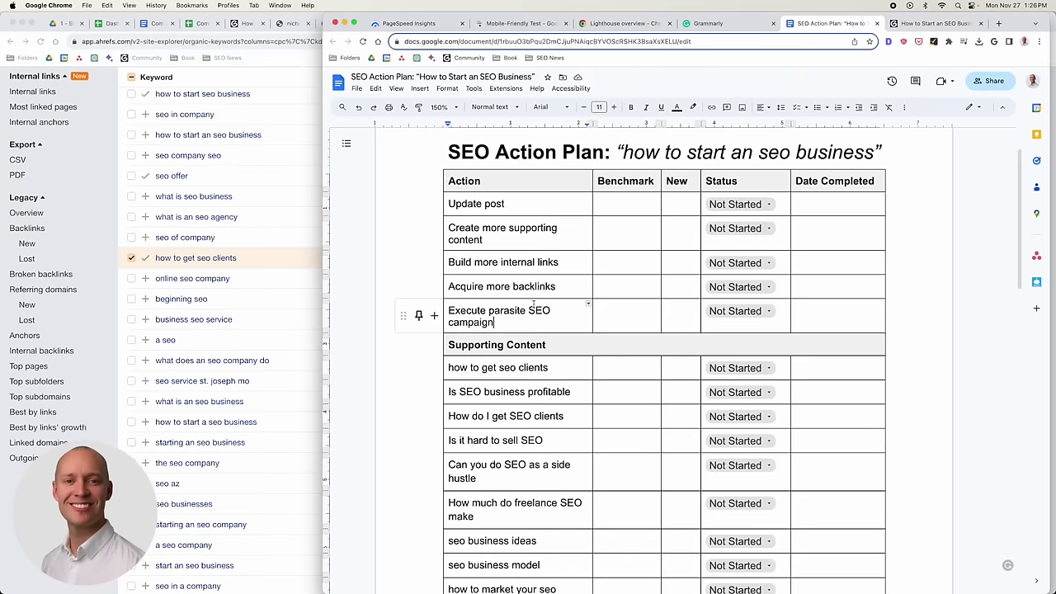
{"action": "scroll", "coordinate": [534, 304], "scroll_direction": "down", "scroll_amount": 1}
{"action": "scroll", "coordinate": [534, 303], "scroll_direction": "up", "scroll_amount": 1}
{"action": "scroll", "coordinate": [534, 305], "scroll_direction": "up", "scroll_amount": 1}
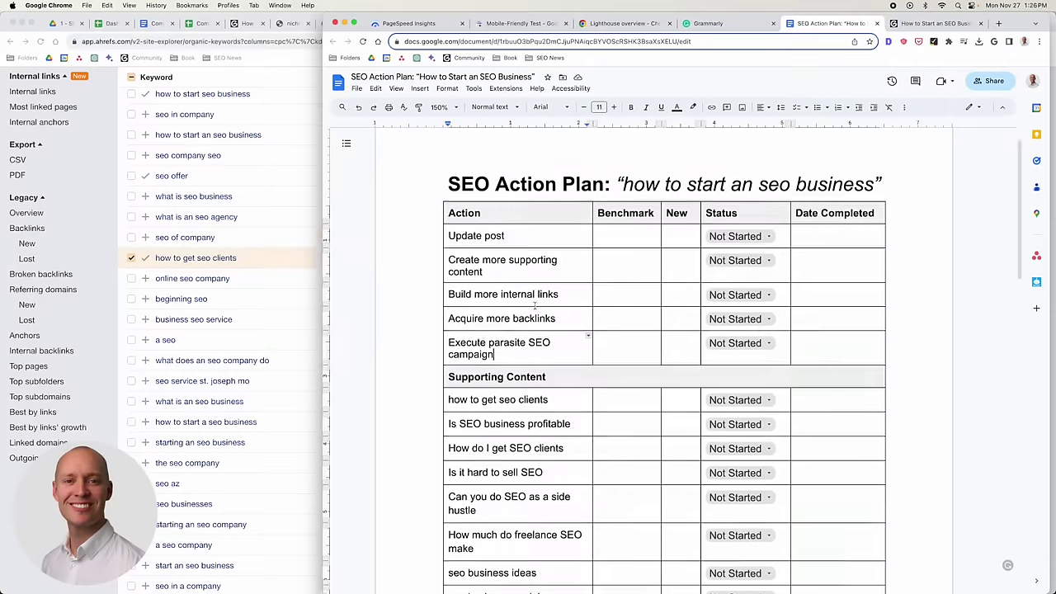
{"action": "scroll", "coordinate": [535, 305], "scroll_direction": "up", "scroll_amount": 1}
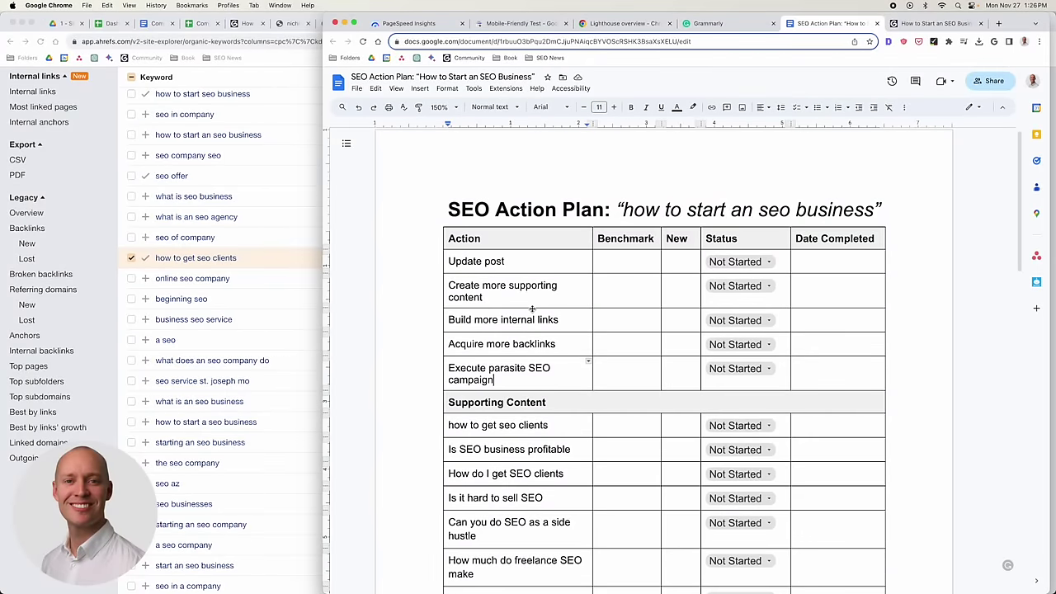
{"action": "scroll", "coordinate": [513, 313], "scroll_direction": "down", "scroll_amount": 1}
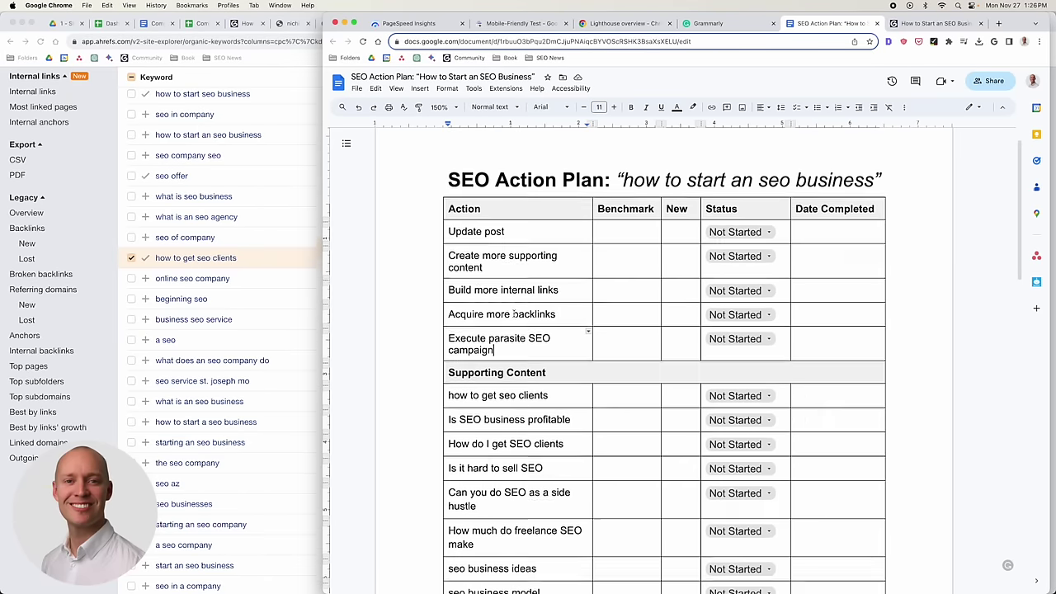
{"action": "scroll", "coordinate": [528, 316], "scroll_direction": "down", "scroll_amount": 1}
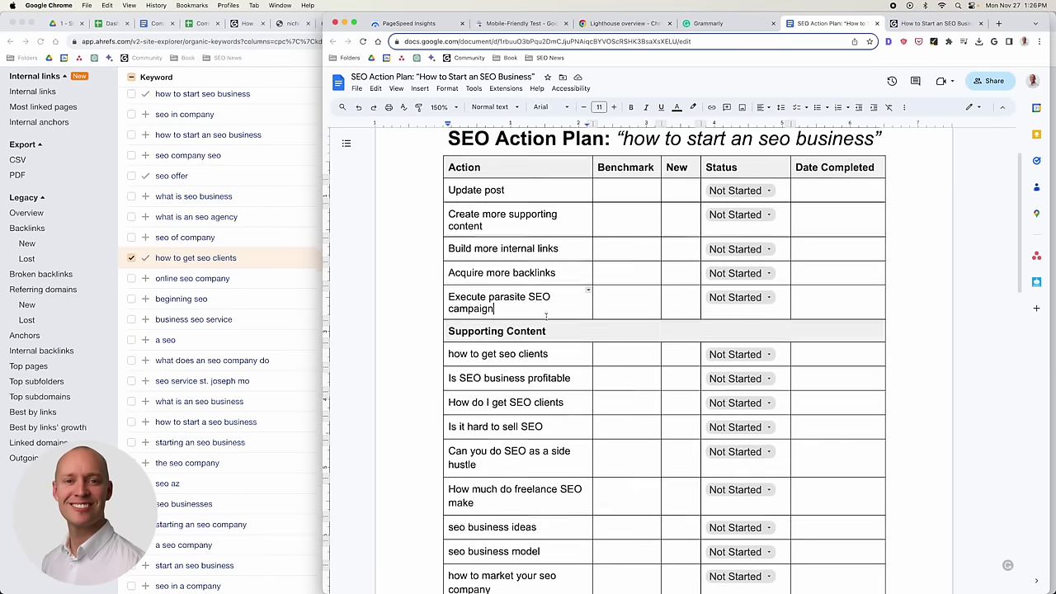
Remove the blank lines above the "How to Start an SEO Business (From Scratch)" heading below the action plan tables.
{"action": "scroll", "coordinate": [560, 316], "scroll_direction": "down", "scroll_amount": 1}
{"action": "scroll", "coordinate": [560, 316], "scroll_direction": "down", "scroll_amount": 1}
{"action": "scroll", "coordinate": [560, 316], "scroll_direction": "down", "scroll_amount": 2}
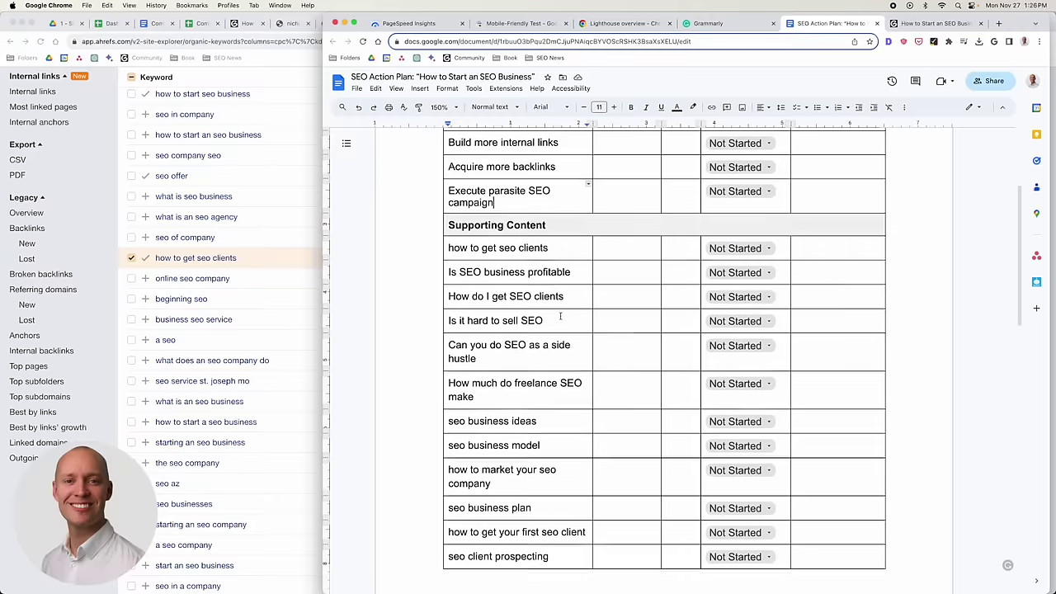
{"action": "scroll", "coordinate": [560, 316], "scroll_direction": "down", "scroll_amount": 10}
{"action": "scroll", "coordinate": [560, 316], "scroll_direction": "down", "scroll_amount": 5}
{"action": "left_click", "coordinate": [487, 215]}
{"action": "scroll", "coordinate": [486, 269], "scroll_direction": "up", "scroll_amount": 2}
{"action": "key", "text": "BackSpace"}
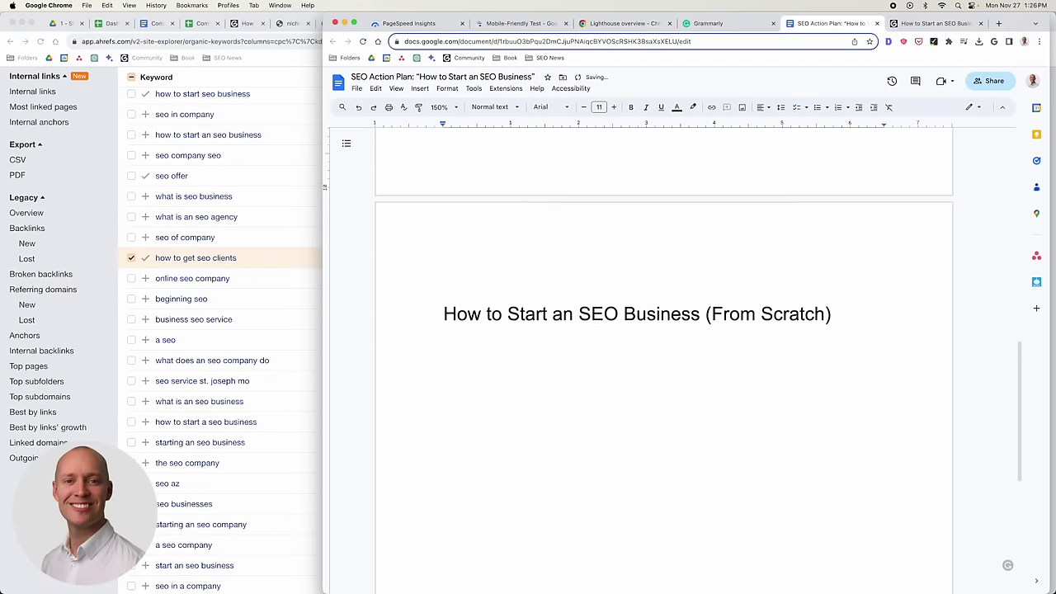
{"action": "key", "text": "BackSpace"}
{"action": "left_click", "coordinate": [470, 317]}
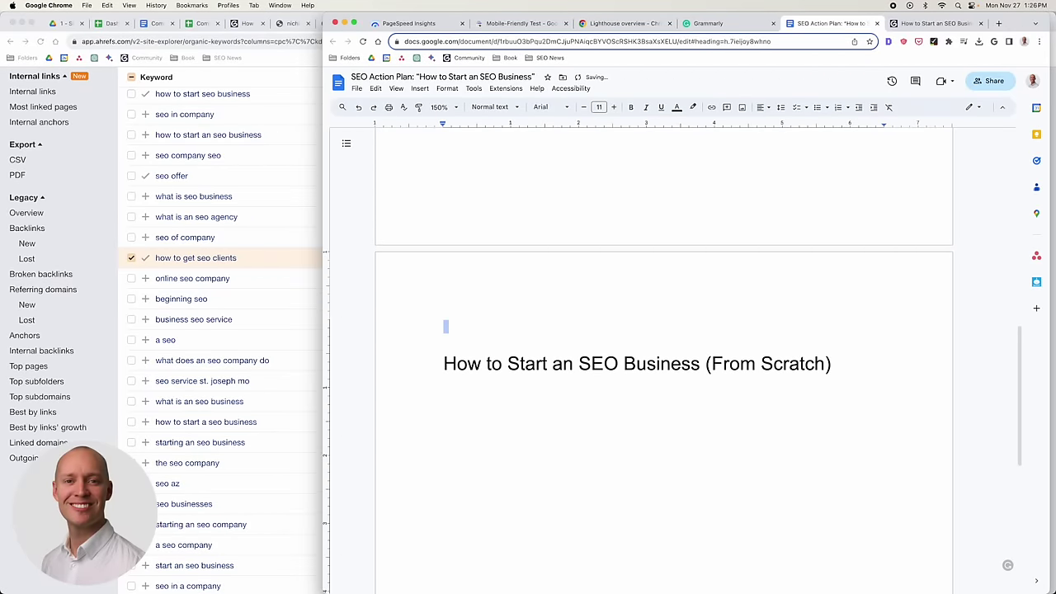
{"action": "key", "text": "Delete"}
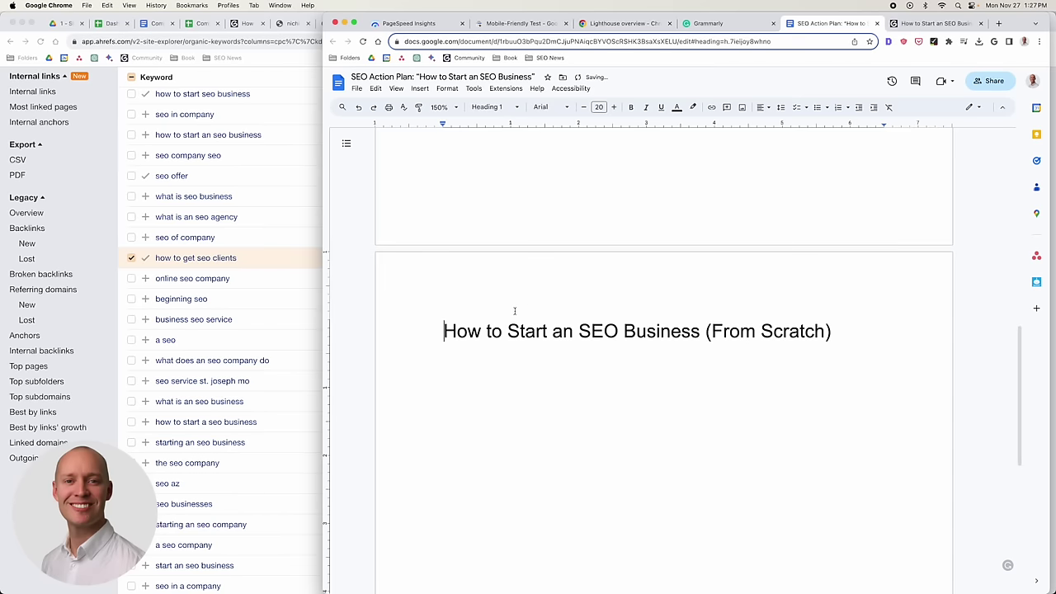
Place the cursor at the end of the "How to Start an SEO Business (From Scratch)" heading.
{"action": "scroll", "coordinate": [512, 313], "scroll_direction": "up", "scroll_amount": 1}
{"action": "left_click", "coordinate": [502, 382]}
{"action": "left_click", "coordinate": [574, 382]}
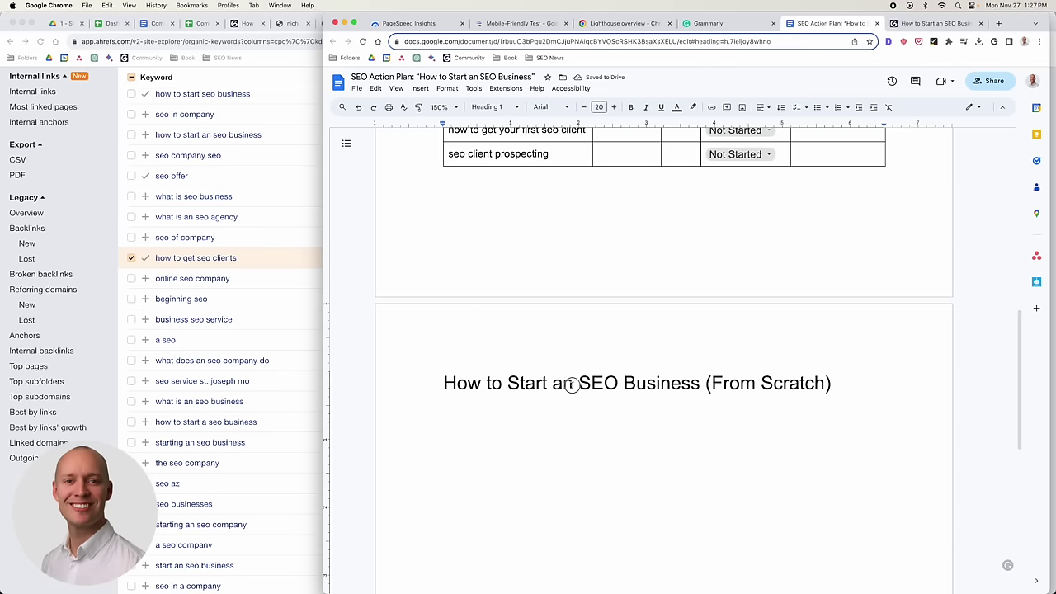
{"action": "left_click", "coordinate": [721, 376]}
{"action": "double_click", "coordinate": [848, 390]}
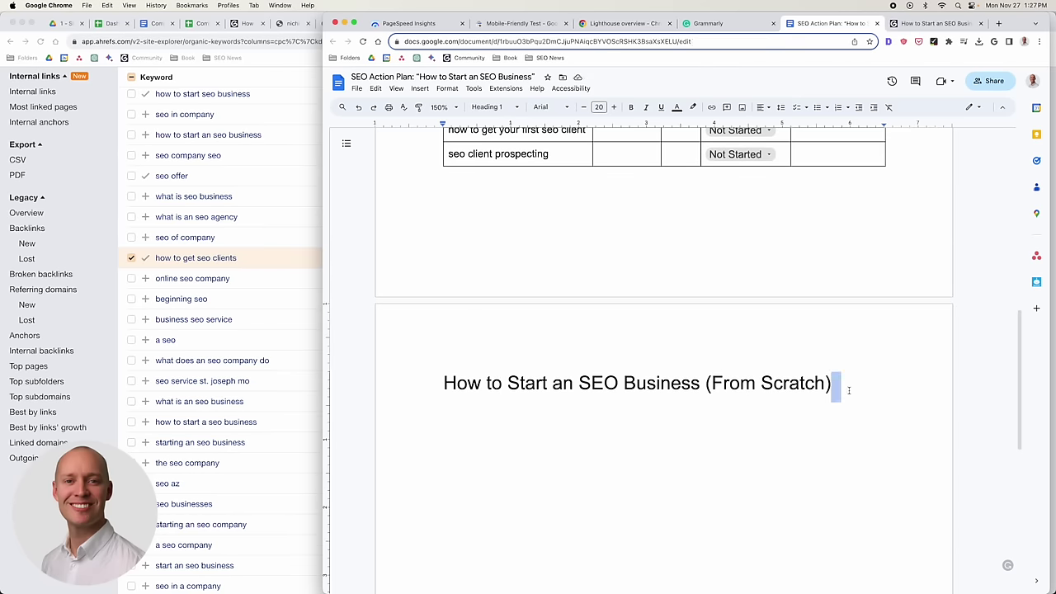
{"action": "left_click", "coordinate": [832, 384]}
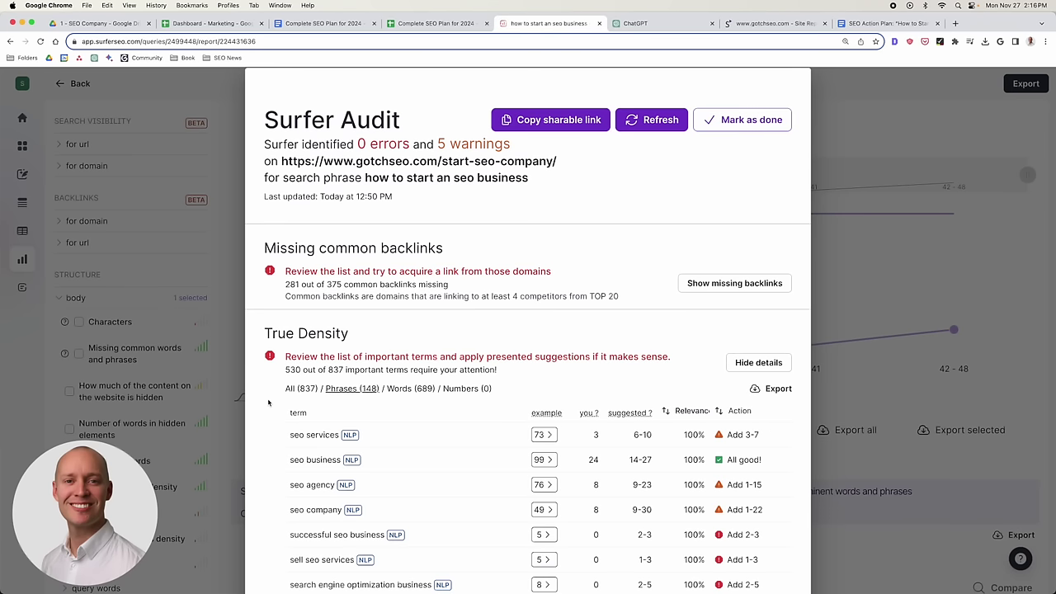
Review the True Density phrases in the Surfer audit, then switch to the NLP sheet and highlight the leading terms in the term column.
{"action": "scroll", "coordinate": [270, 413], "scroll_direction": "down", "scroll_amount": 1}
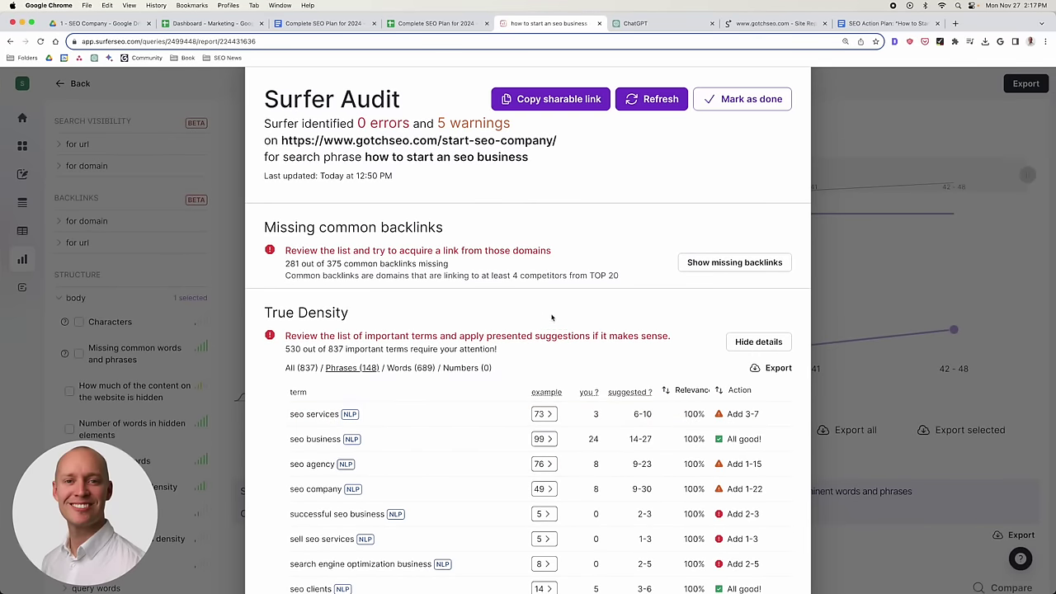
{"action": "left_click", "coordinate": [435, 23]}
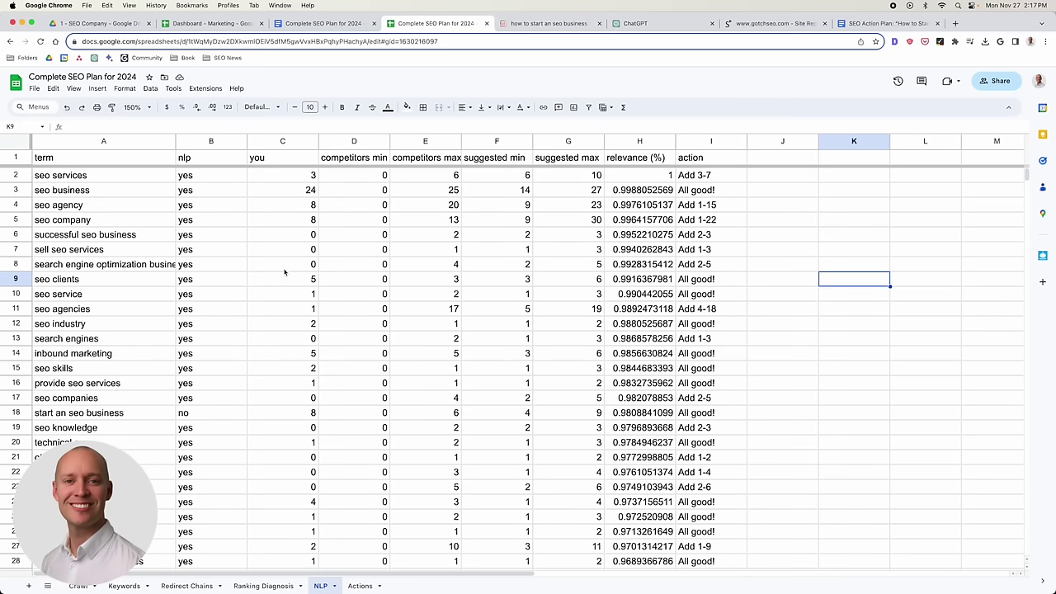
{"action": "left_click_drag", "start_coordinate": [153, 176], "coordinate": [131, 355]}
{"action": "left_click", "coordinate": [120, 402]}
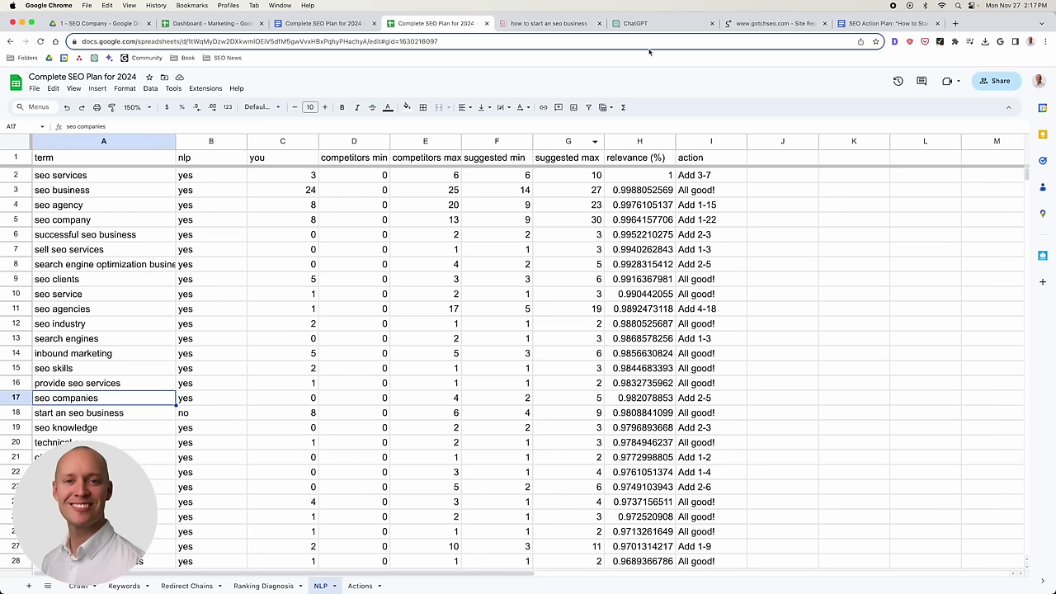
Switch to the ChatGPT conversation and read the keyword-based outline for "How to Start an SEO Business".
{"action": "left_click", "coordinate": [640, 23]}
{"action": "scroll", "coordinate": [515, 327], "scroll_direction": "up", "scroll_amount": 10}
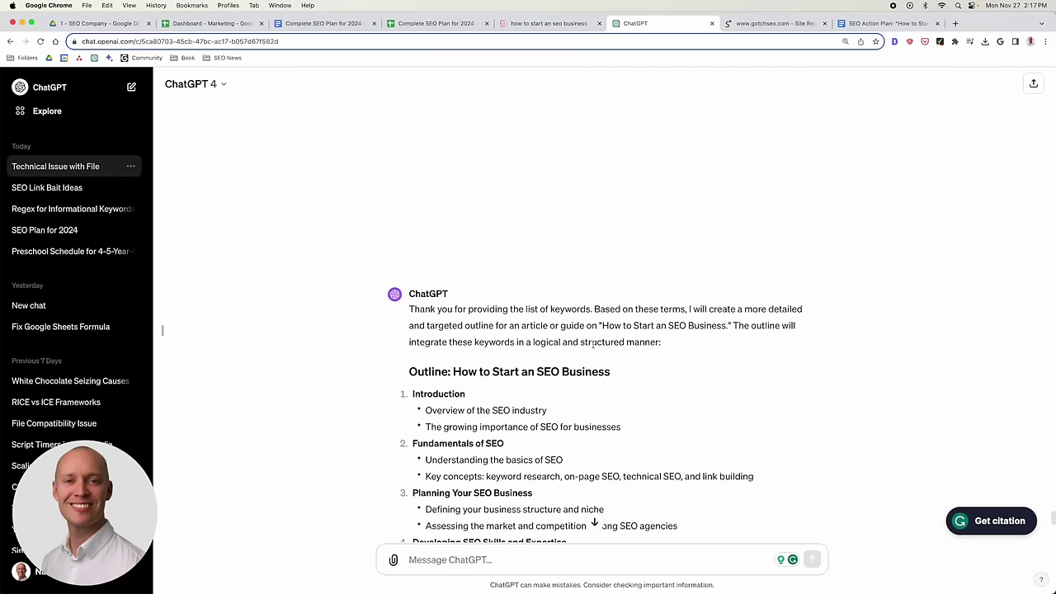
{"action": "scroll", "coordinate": [505, 372], "scroll_direction": "down", "scroll_amount": 2}
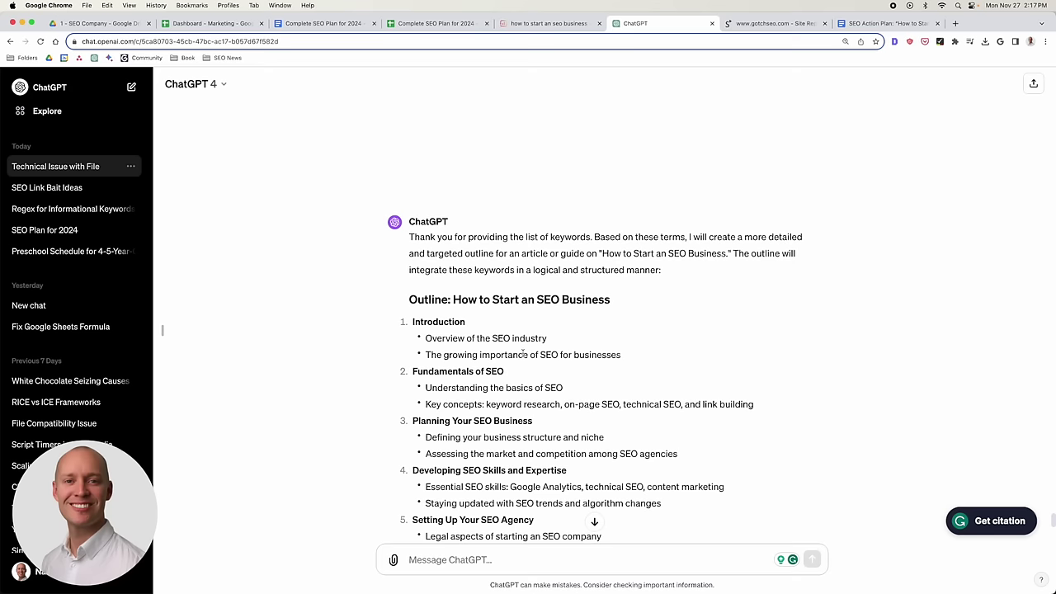
{"action": "scroll", "coordinate": [534, 327], "scroll_direction": "down", "scroll_amount": 2}
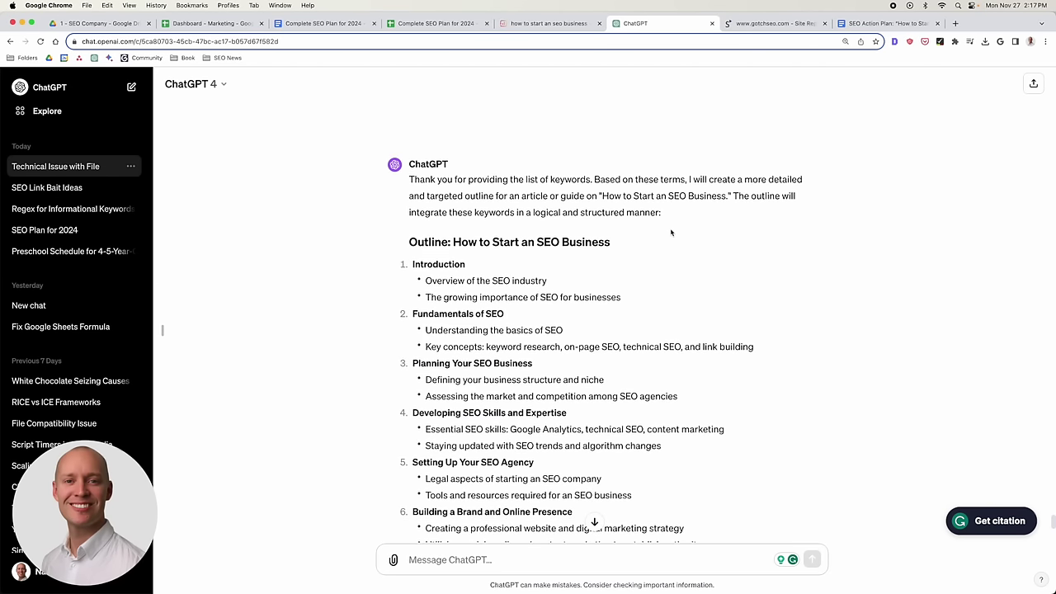
{"action": "scroll", "coordinate": [671, 233], "scroll_direction": "down", "scroll_amount": 2}
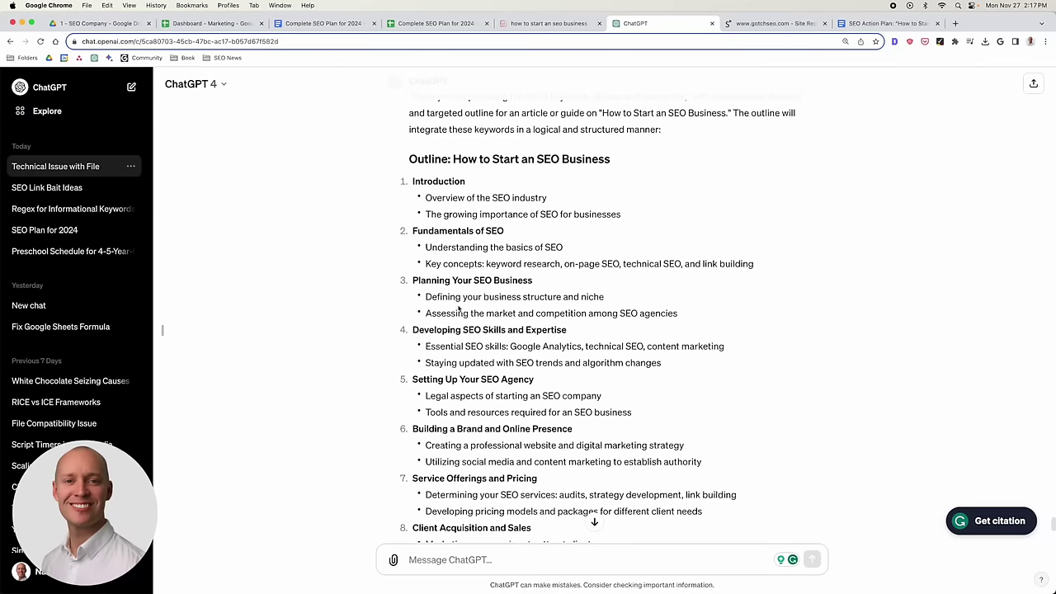
{"action": "scroll", "coordinate": [518, 295], "scroll_direction": "down", "scroll_amount": 1}
{"action": "scroll", "coordinate": [518, 295], "scroll_direction": "down", "scroll_amount": 1}
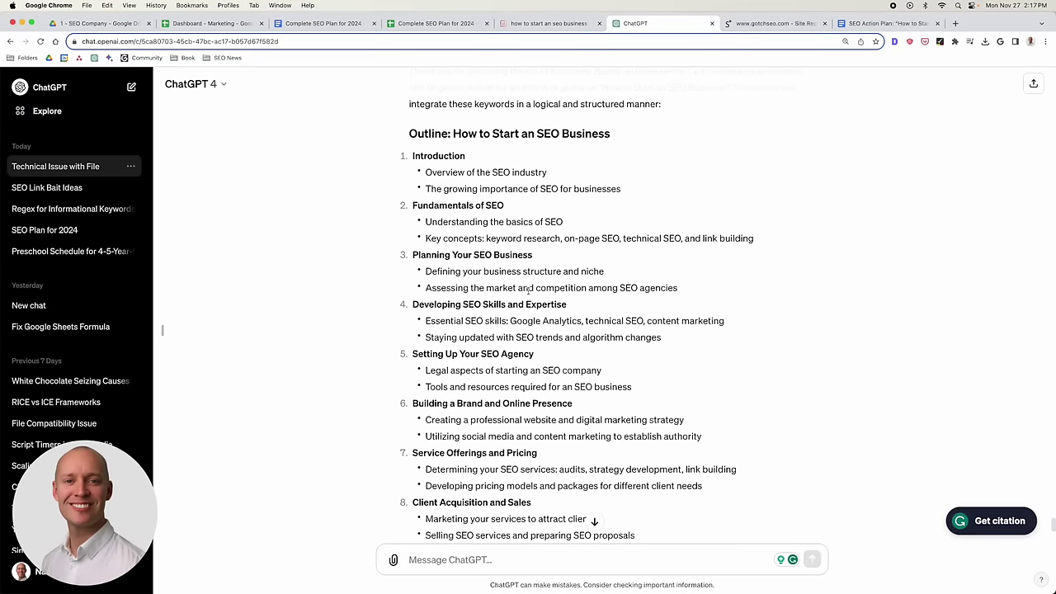
Return to the action plan document and go over the outline sections pasted for the article.
{"action": "key", "text": "super+9"}
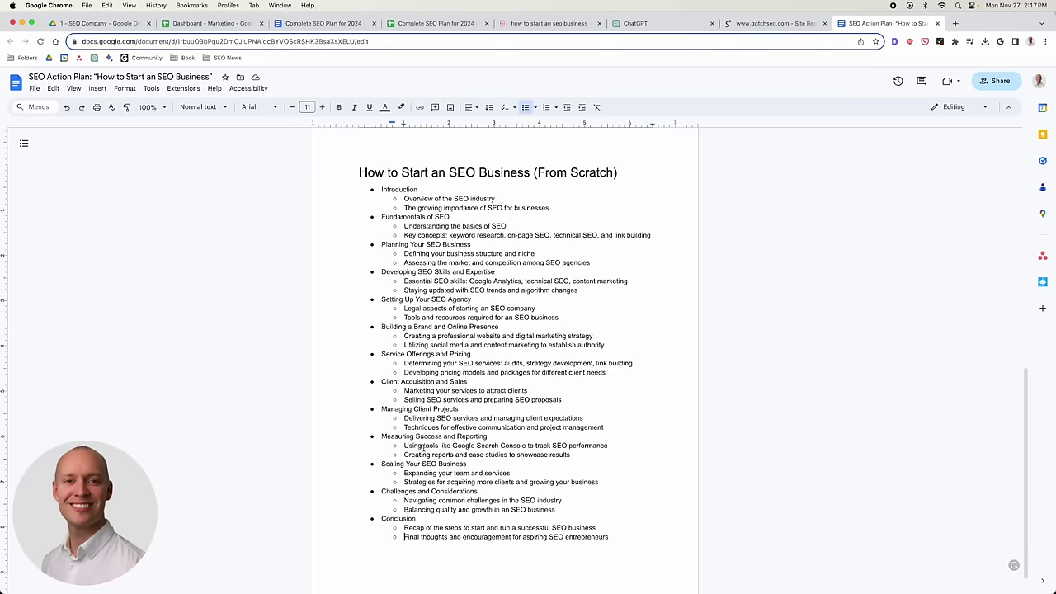
{"action": "left_click", "coordinate": [452, 272]}
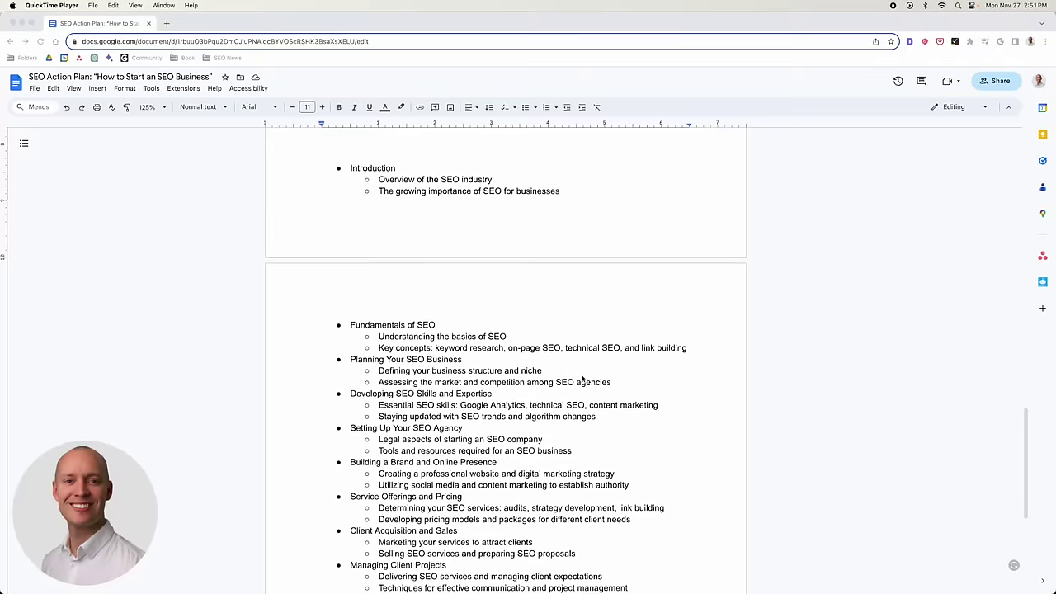
{"action": "scroll", "coordinate": [576, 374], "scroll_direction": "down", "scroll_amount": 3}
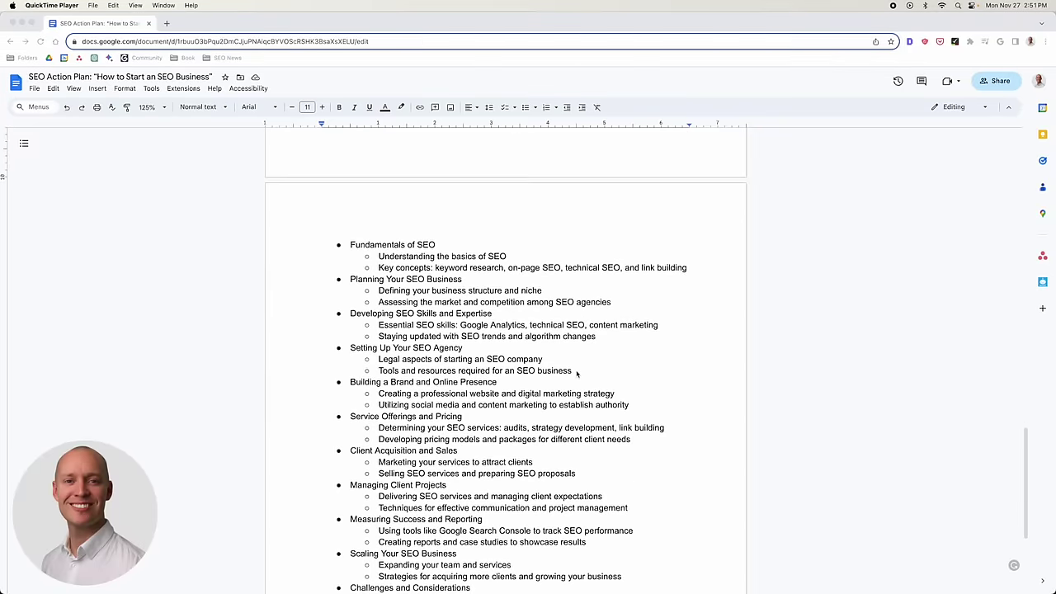
{"action": "scroll", "coordinate": [577, 374], "scroll_direction": "up", "scroll_amount": 2}
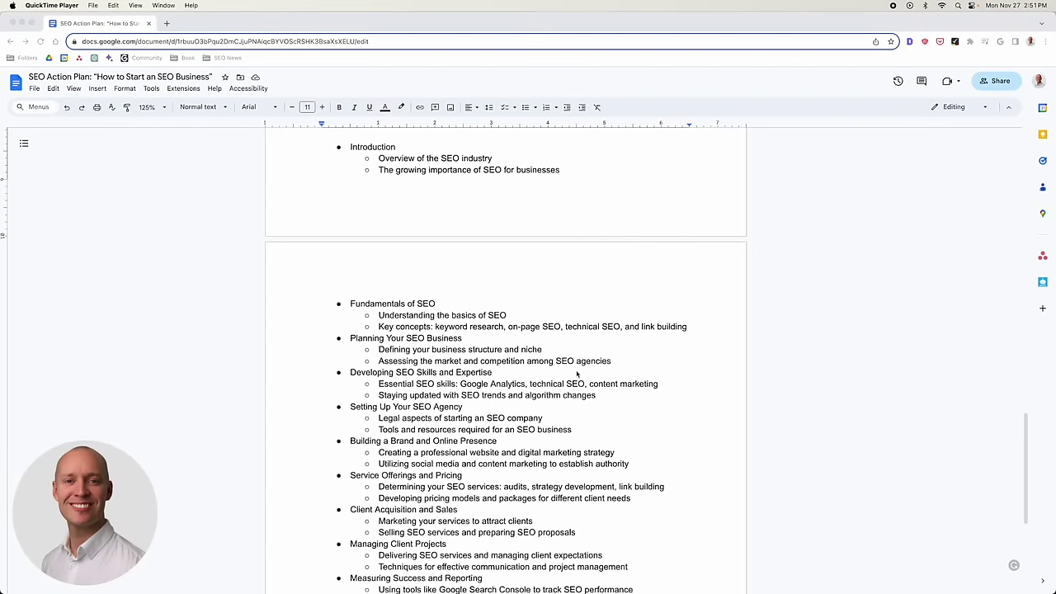
{"action": "scroll", "coordinate": [566, 376], "scroll_direction": "up", "scroll_amount": 1}
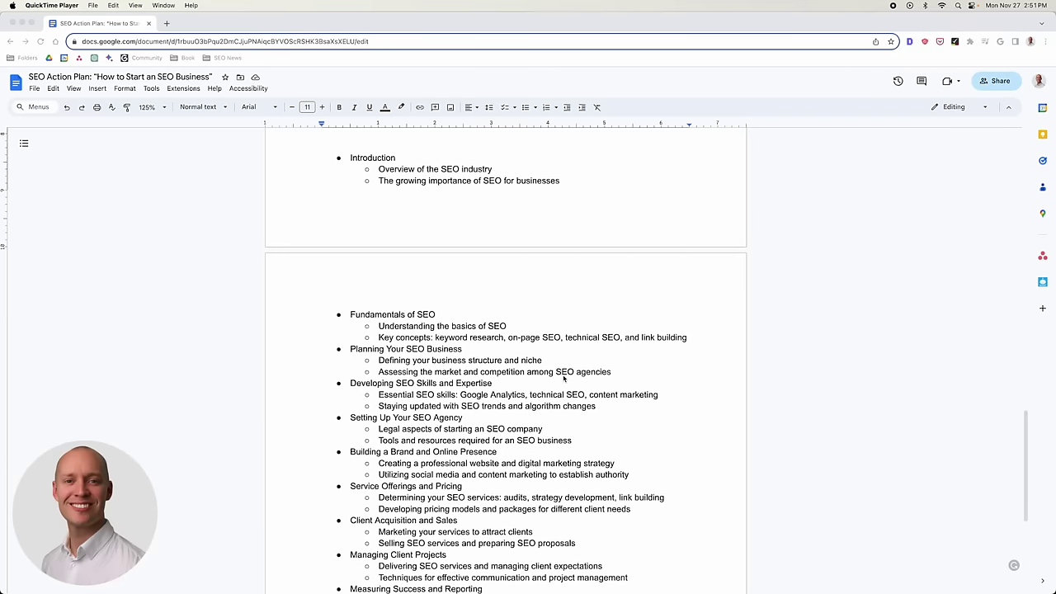
{"action": "scroll", "coordinate": [564, 377], "scroll_direction": "up", "scroll_amount": 1}
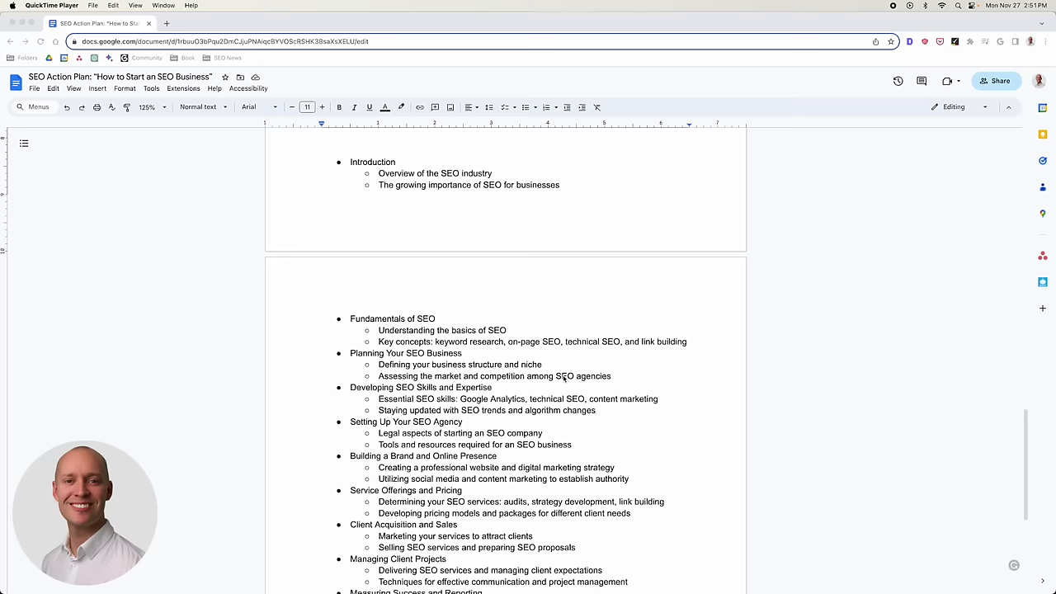
{"action": "scroll", "coordinate": [565, 378], "scroll_direction": "down", "scroll_amount": 1}
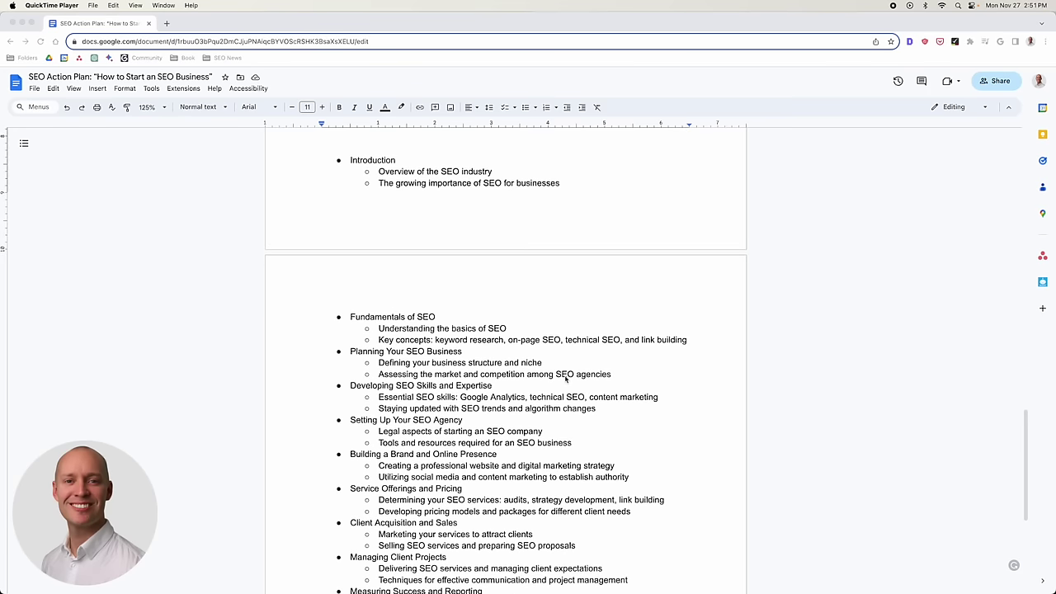
{"action": "scroll", "coordinate": [565, 378], "scroll_direction": "down", "scroll_amount": 2}
{"action": "scroll", "coordinate": [565, 378], "scroll_direction": "up", "scroll_amount": 1}
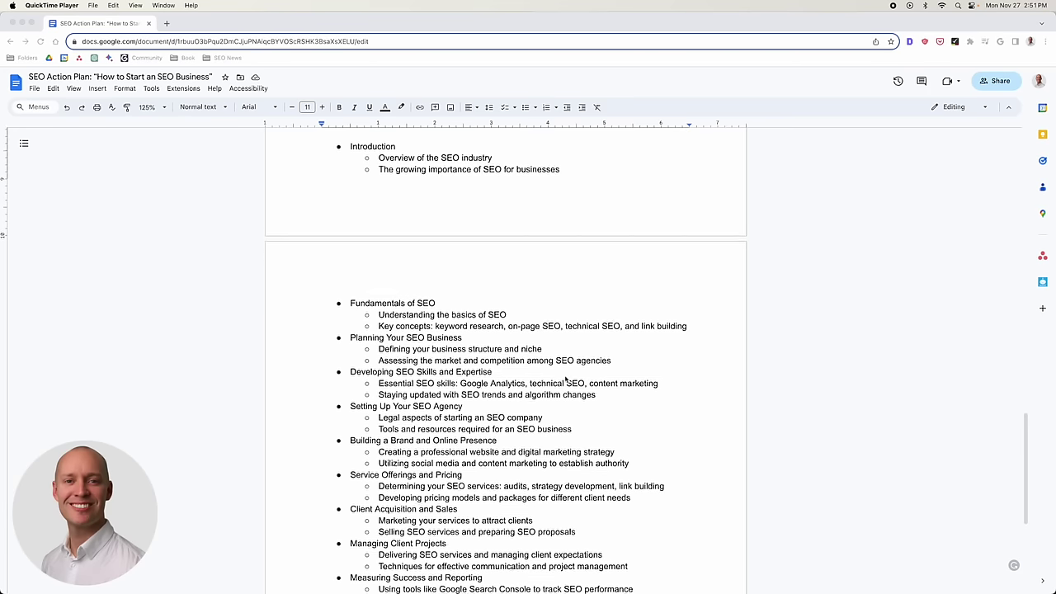
{"action": "scroll", "coordinate": [565, 380], "scroll_direction": "up", "scroll_amount": 2}
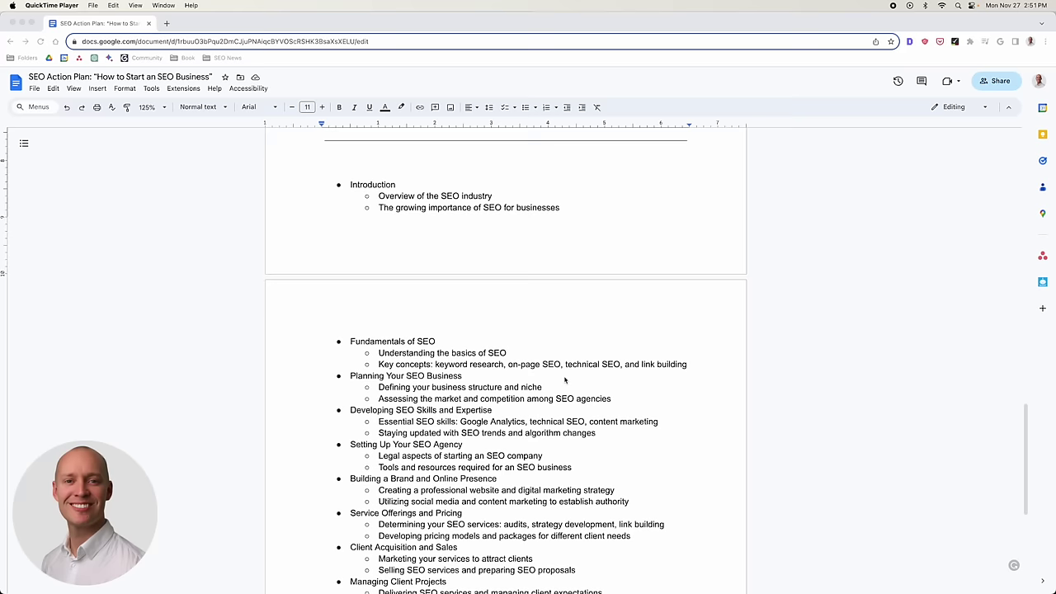
Read the drafted introduction between the article heading and the outline, including the "Here's what you're going to learn" list.
{"action": "scroll", "coordinate": [565, 380], "scroll_direction": "up", "scroll_amount": 1}
{"action": "scroll", "coordinate": [627, 394], "scroll_direction": "up", "scroll_amount": 5}
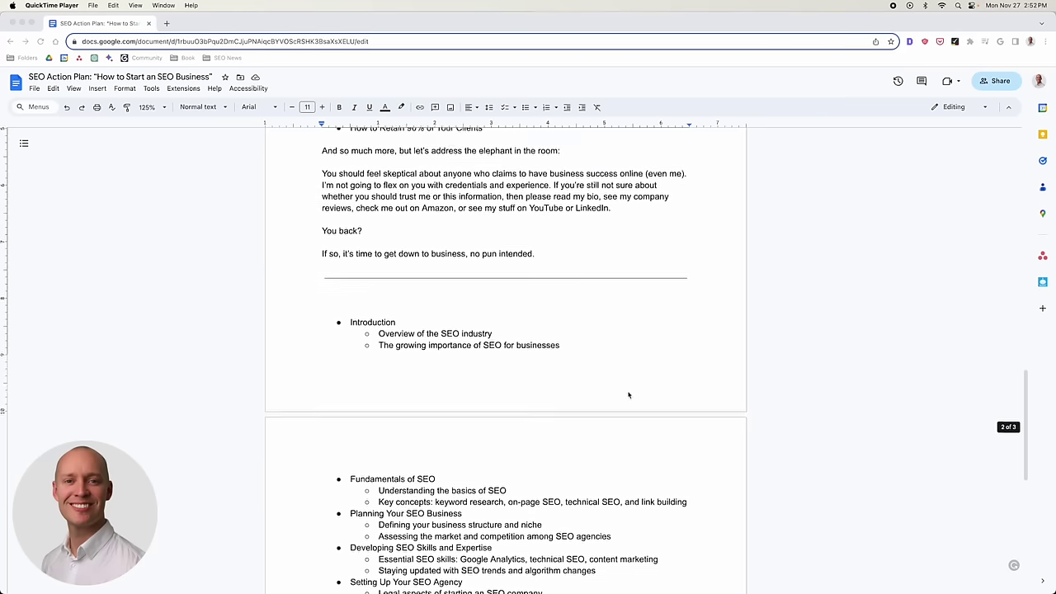
{"action": "scroll", "coordinate": [637, 400], "scroll_direction": "up", "scroll_amount": 4}
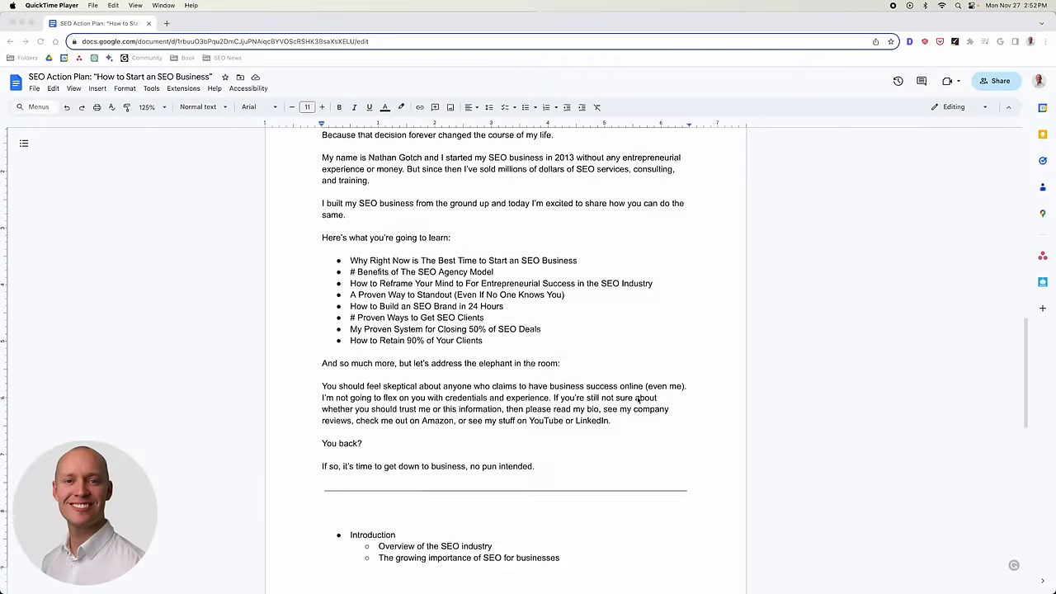
{"action": "scroll", "coordinate": [637, 400], "scroll_direction": "up", "scroll_amount": 1}
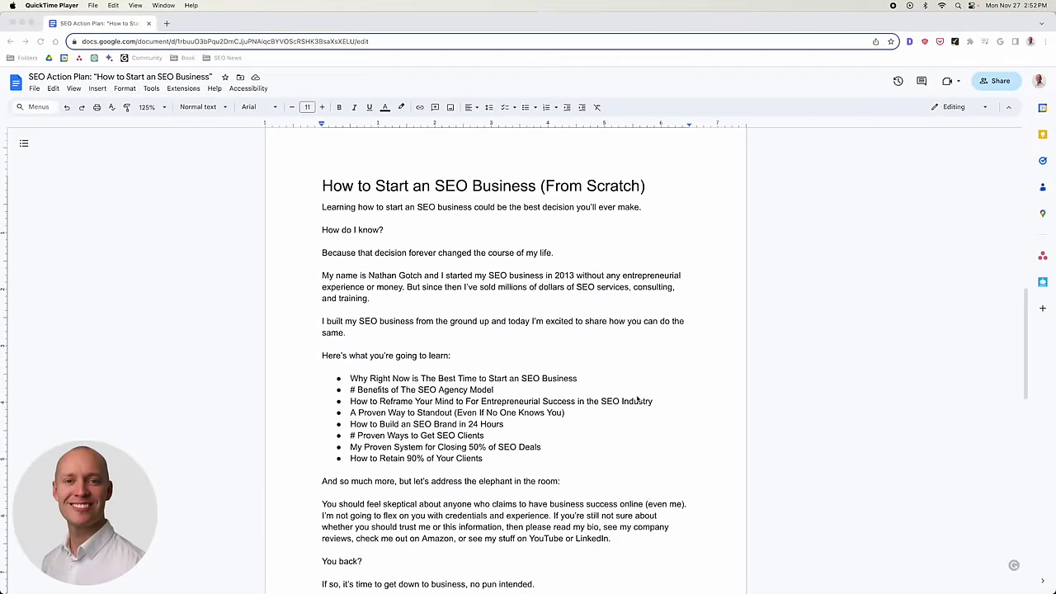
{"action": "scroll", "coordinate": [637, 400], "scroll_direction": "down", "scroll_amount": 1}
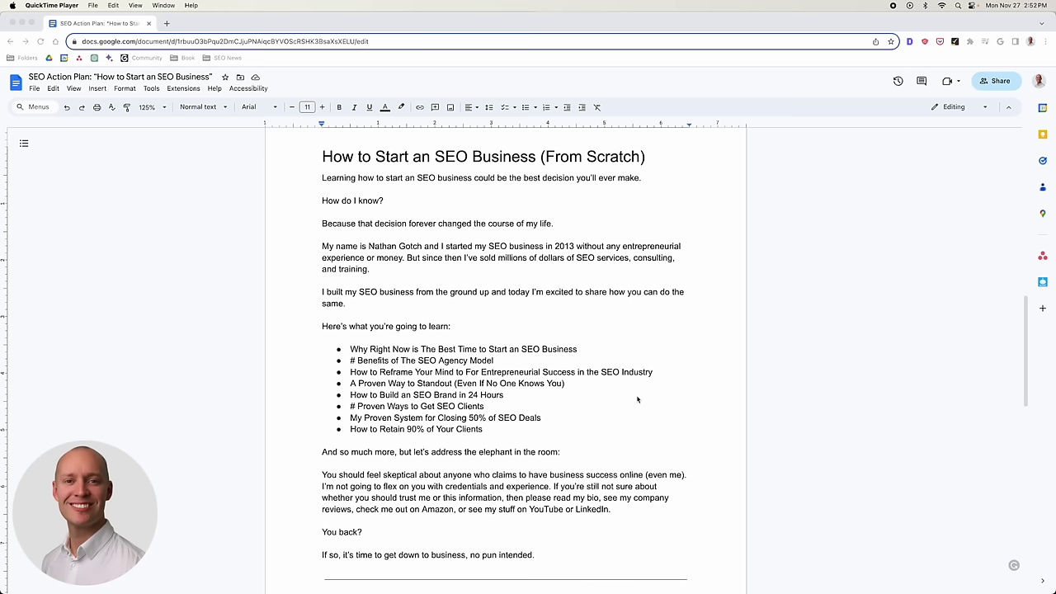
Open the document's version history and examine the changes highlighted in the current November 27, 2:50 PM version.
{"action": "key", "text": "super+Tab"}
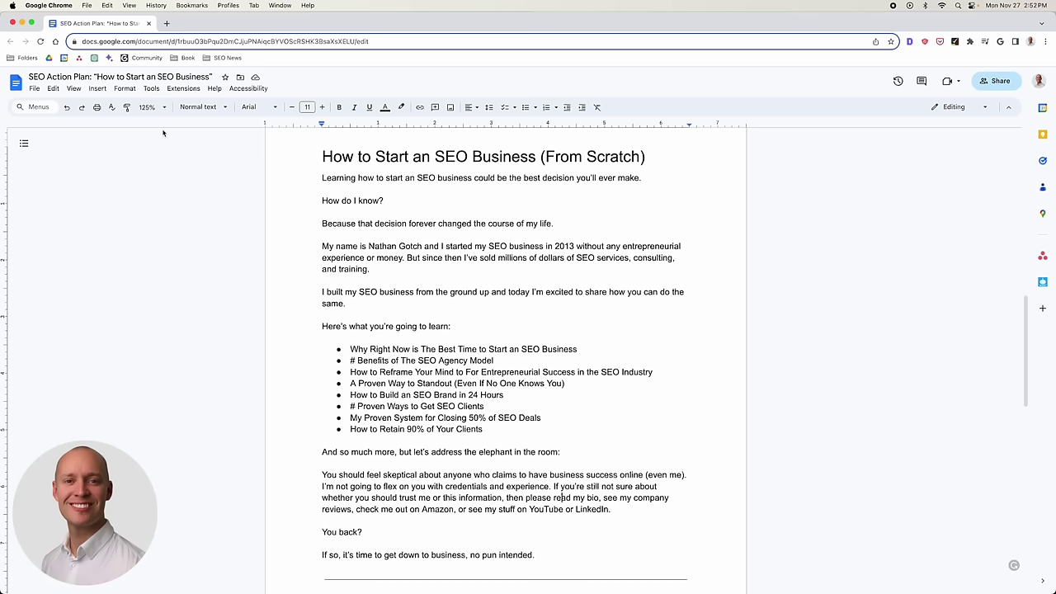
{"action": "left_click", "coordinate": [955, 109]}
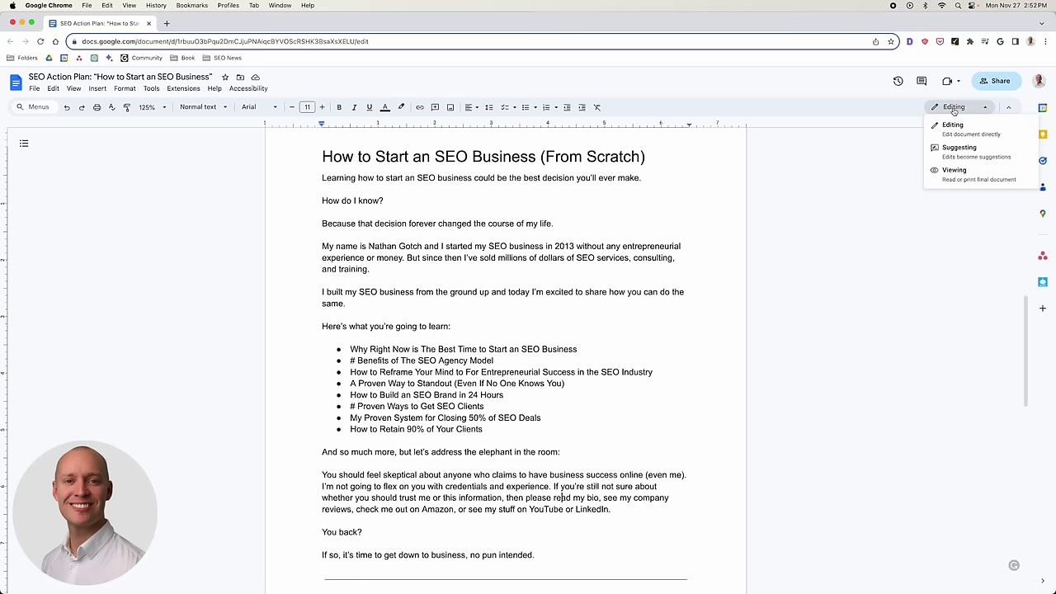
{"action": "left_click", "coordinate": [494, 273]}
{"action": "left_click", "coordinate": [898, 81]}
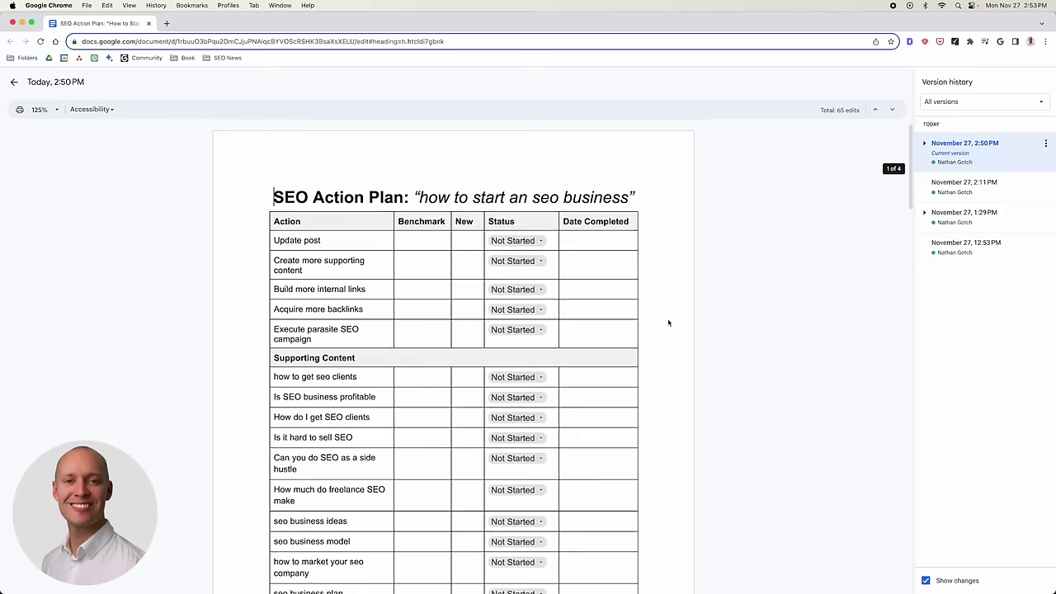
{"action": "scroll", "coordinate": [676, 302], "scroll_direction": "down", "scroll_amount": 10}
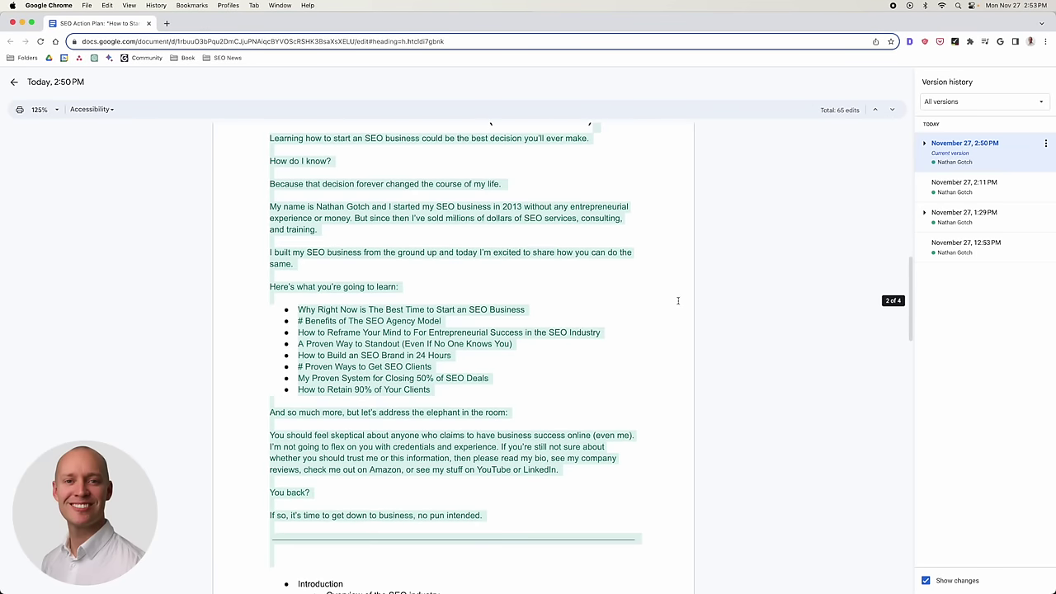
Compare the outline-only version from November 27, 2:11 PM with the introduction added in the current 2:50 PM version.
{"action": "left_click", "coordinate": [972, 190]}
{"action": "scroll", "coordinate": [682, 310], "scroll_direction": "down", "scroll_amount": 8}
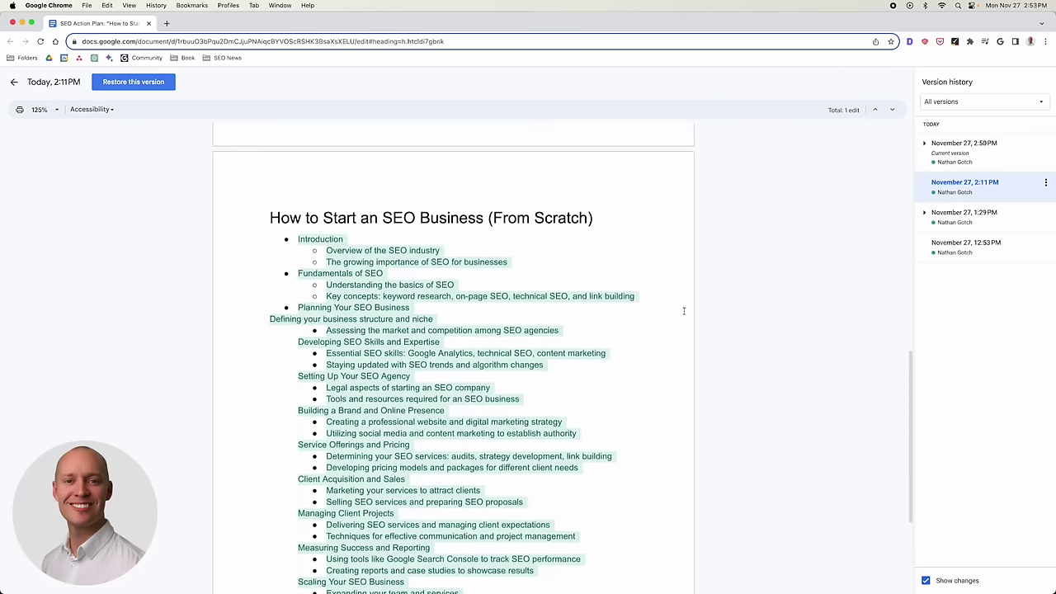
{"action": "scroll", "coordinate": [684, 310], "scroll_direction": "up", "scroll_amount": 3}
{"action": "left_click", "coordinate": [1008, 160]}
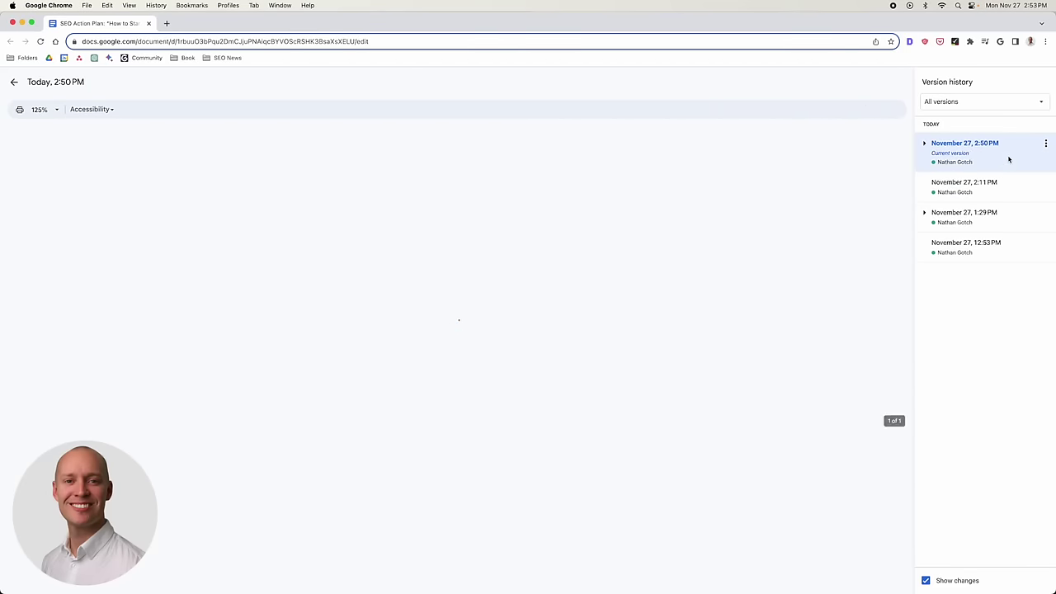
{"action": "scroll", "coordinate": [563, 347], "scroll_direction": "down", "scroll_amount": 10}
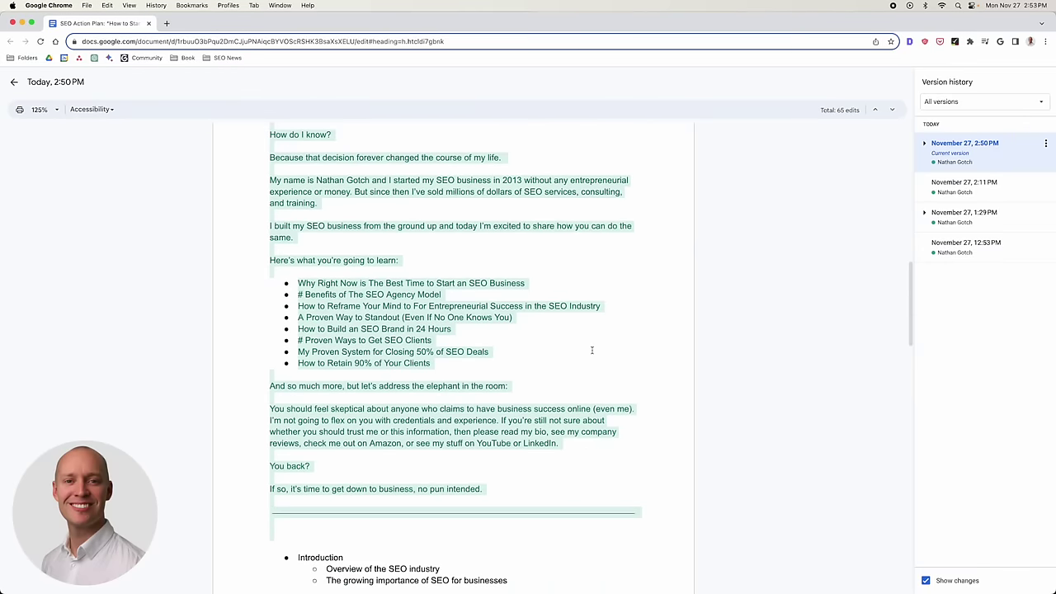
Exit the version history and return to the article's introduction in the editable document.
{"action": "scroll", "coordinate": [592, 350], "scroll_direction": "up", "scroll_amount": 2}
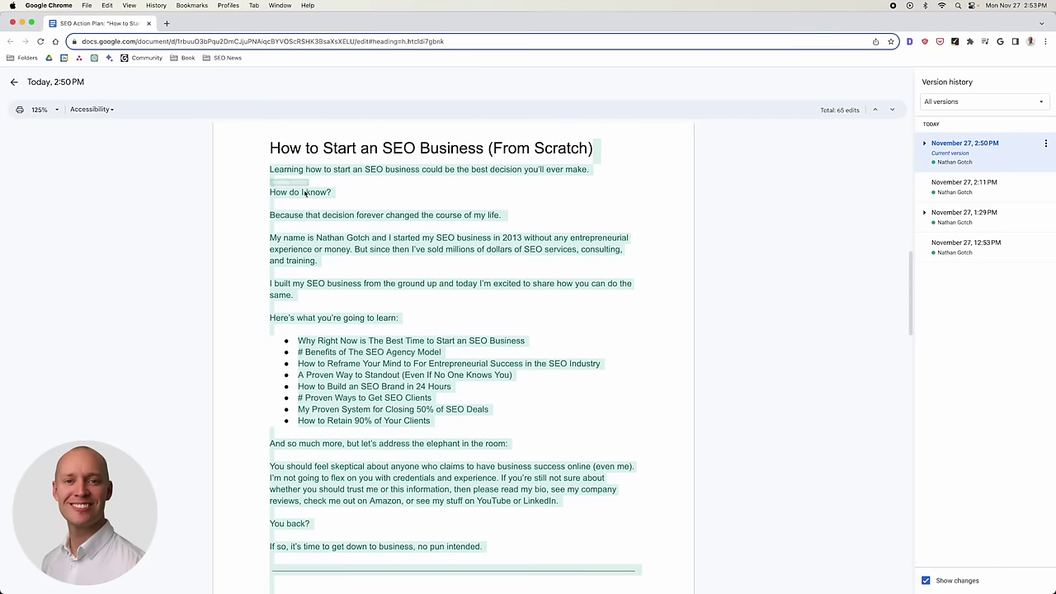
{"action": "left_click", "coordinate": [14, 84]}
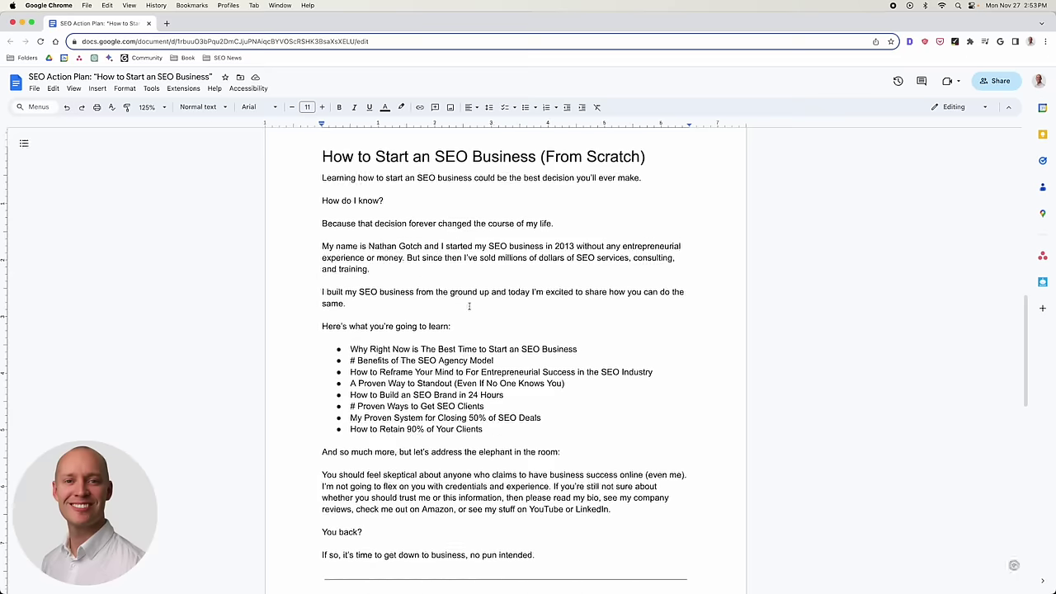
{"action": "scroll", "coordinate": [483, 304], "scroll_direction": "up", "scroll_amount": 1}
{"action": "left_click", "coordinate": [512, 276]}
{"action": "scroll", "coordinate": [528, 285], "scroll_direction": "down", "scroll_amount": 2}
{"action": "scroll", "coordinate": [534, 296], "scroll_direction": "up", "scroll_amount": 2}
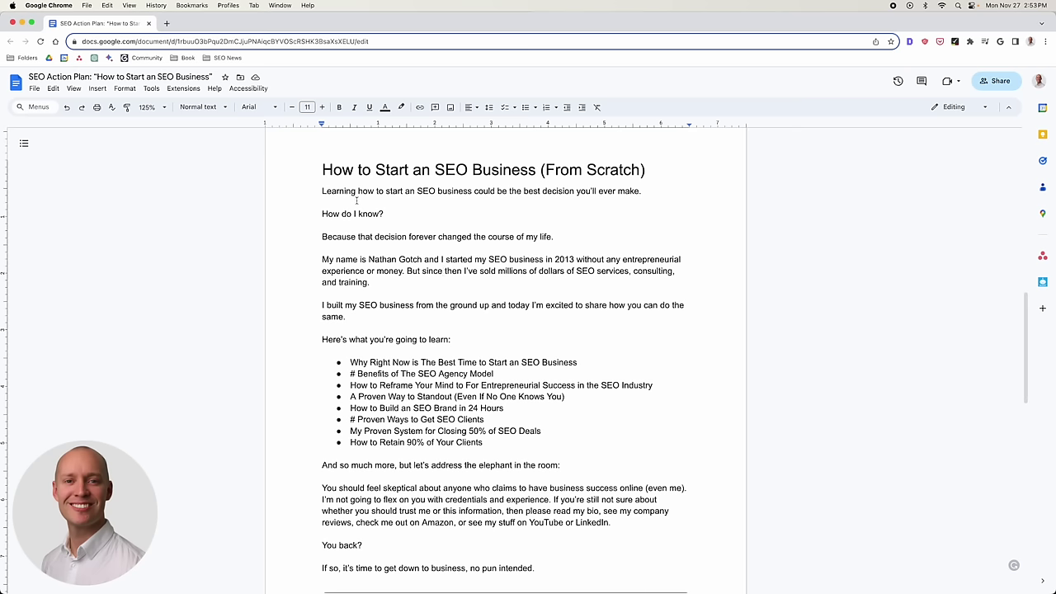
Make "How to Start an SEO Business" in the article heading bold and highlight it in yellow.
{"action": "left_click_drag", "start_coordinate": [320, 167], "coordinate": [549, 170]}
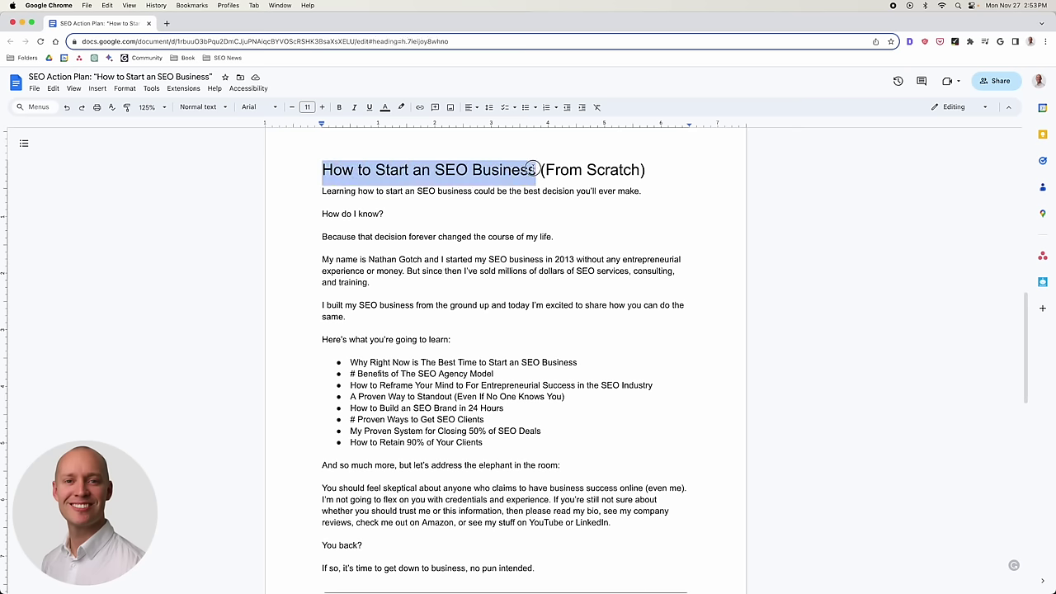
{"action": "left_click", "coordinate": [339, 107]}
{"action": "left_click", "coordinate": [401, 107]}
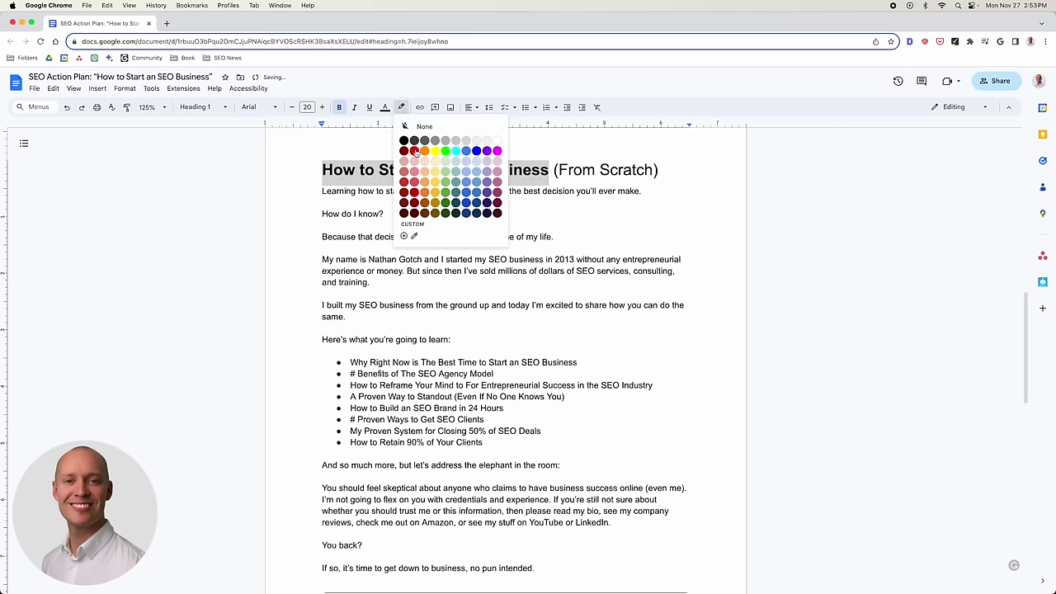
{"action": "left_click", "coordinate": [443, 169]}
{"action": "left_click", "coordinate": [413, 204]}
Highlight "how to start an SEO business" in the introduction's first sentence in yellow and make it bold.
{"action": "left_click_drag", "start_coordinate": [358, 191], "coordinate": [471, 190]}
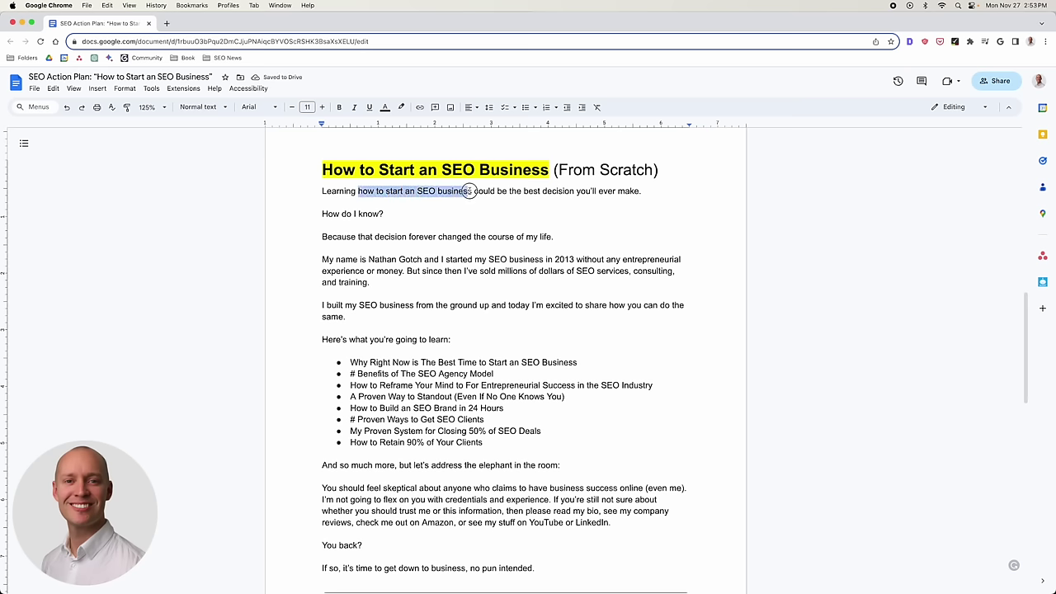
{"action": "left_click", "coordinate": [401, 107]}
{"action": "left_click", "coordinate": [446, 169]}
{"action": "left_click", "coordinate": [339, 107]}
{"action": "left_click", "coordinate": [402, 245]}
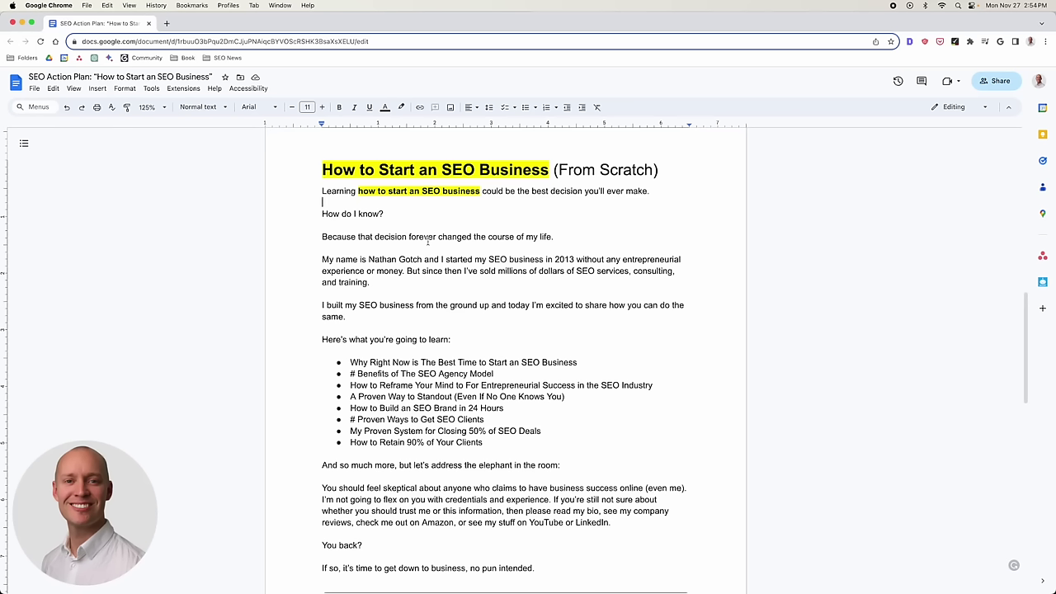
Examine the opening hook: the rest of the first sentence and the line "Because that decision forever changed the course of my life.".
{"action": "left_click", "coordinate": [490, 262]}
{"action": "left_click_drag", "start_coordinate": [482, 192], "coordinate": [650, 192]}
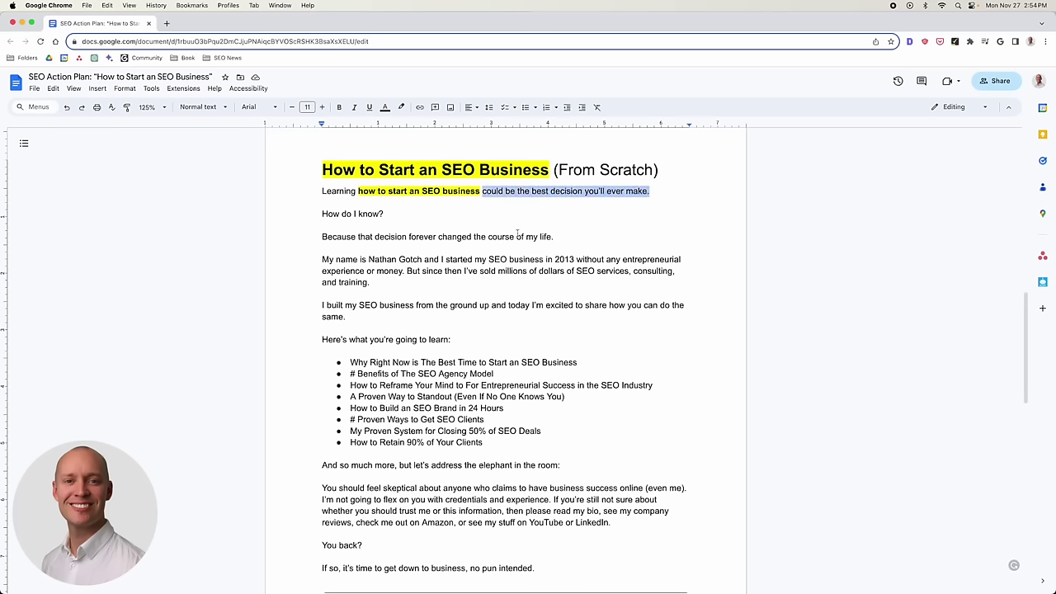
{"action": "left_click", "coordinate": [389, 237]}
{"action": "left_click_drag", "start_coordinate": [322, 237], "coordinate": [556, 237]}
{"action": "left_click", "coordinate": [481, 269]}
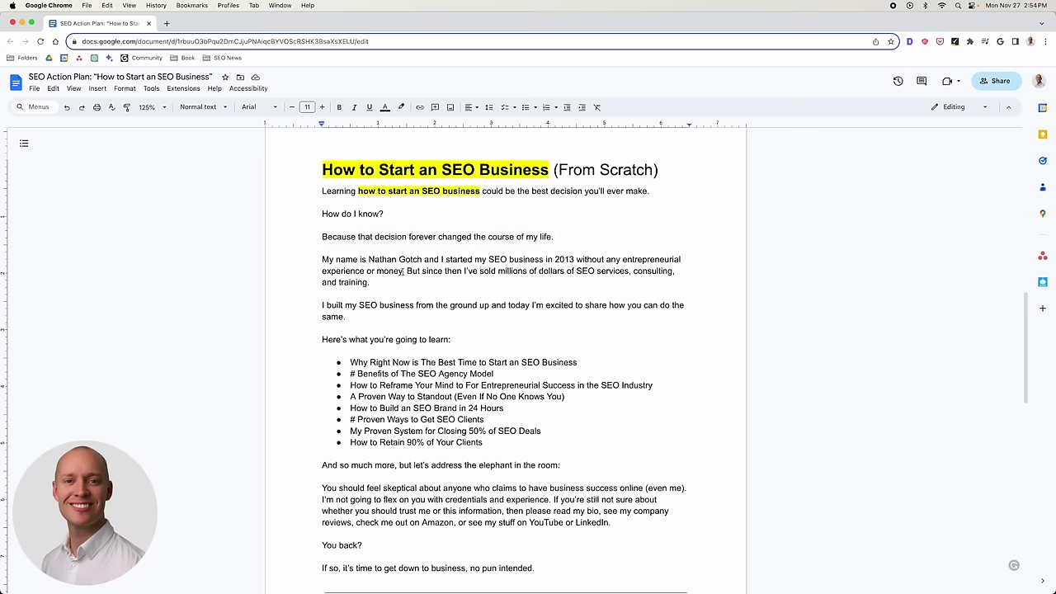
Examine the bulleted benefits under "Here's what you're going to learn" in the introduction.
{"action": "scroll", "coordinate": [403, 272], "scroll_direction": "down", "scroll_amount": 2}
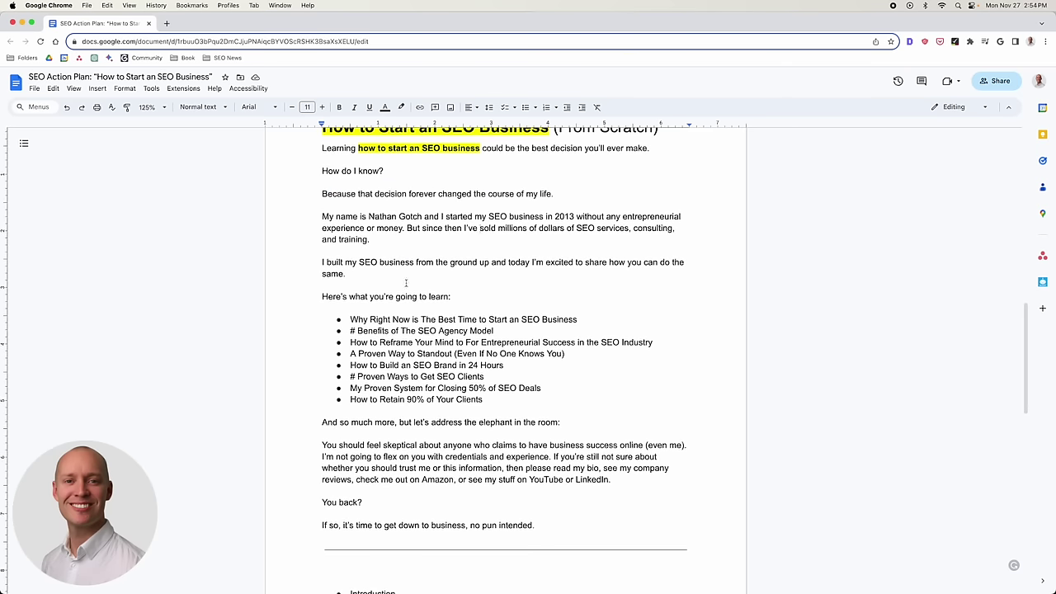
{"action": "scroll", "coordinate": [412, 331], "scroll_direction": "down", "scroll_amount": 1}
{"action": "scroll", "coordinate": [452, 357], "scroll_direction": "up", "scroll_amount": 1}
{"action": "left_click_drag", "start_coordinate": [485, 418], "coordinate": [371, 338]}
{"action": "left_click", "coordinate": [371, 338]}
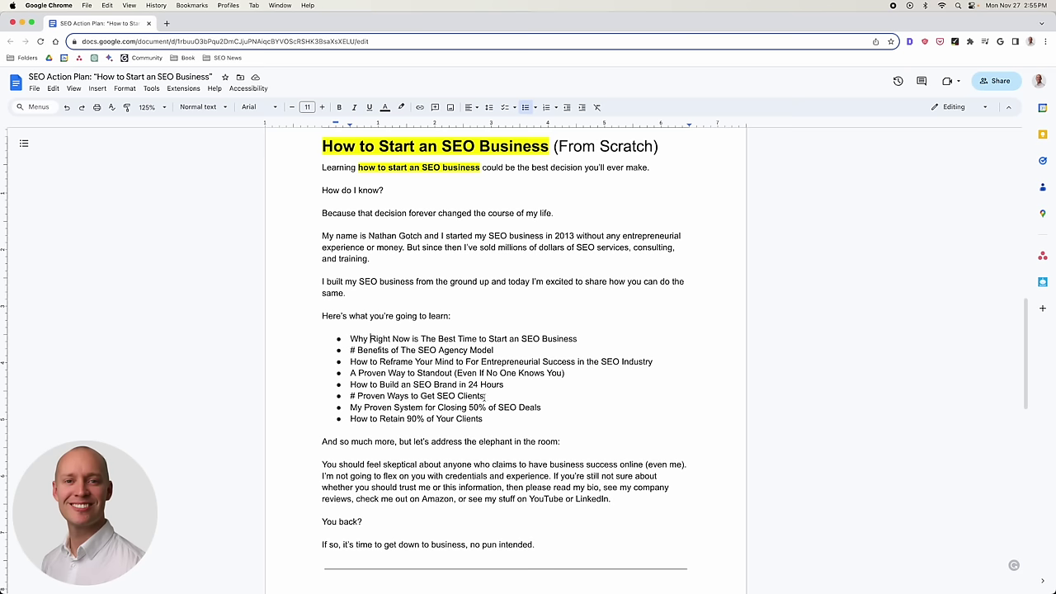
{"action": "scroll", "coordinate": [537, 381], "scroll_direction": "down", "scroll_amount": 1}
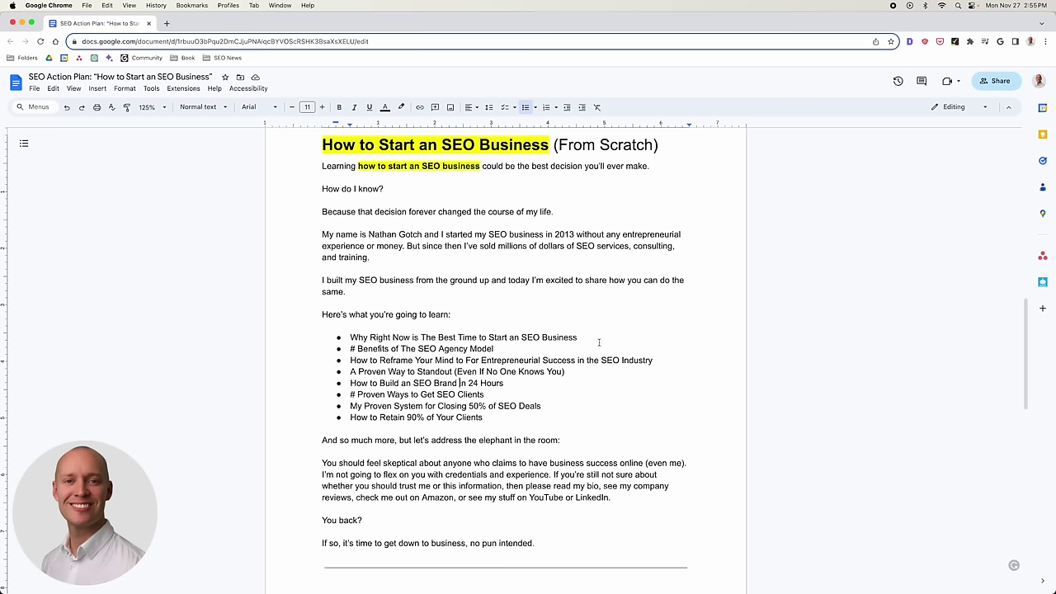
{"action": "scroll", "coordinate": [602, 345], "scroll_direction": "up", "scroll_amount": 1}
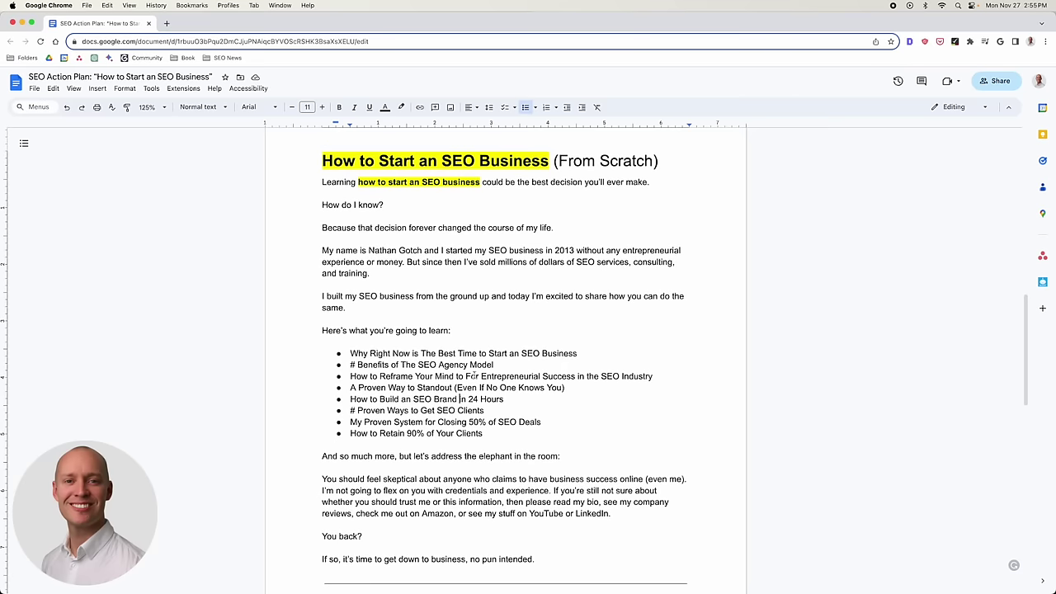
{"action": "scroll", "coordinate": [435, 399], "scroll_direction": "down", "scroll_amount": 1}
{"action": "scroll", "coordinate": [446, 402], "scroll_direction": "up", "scroll_amount": 1}
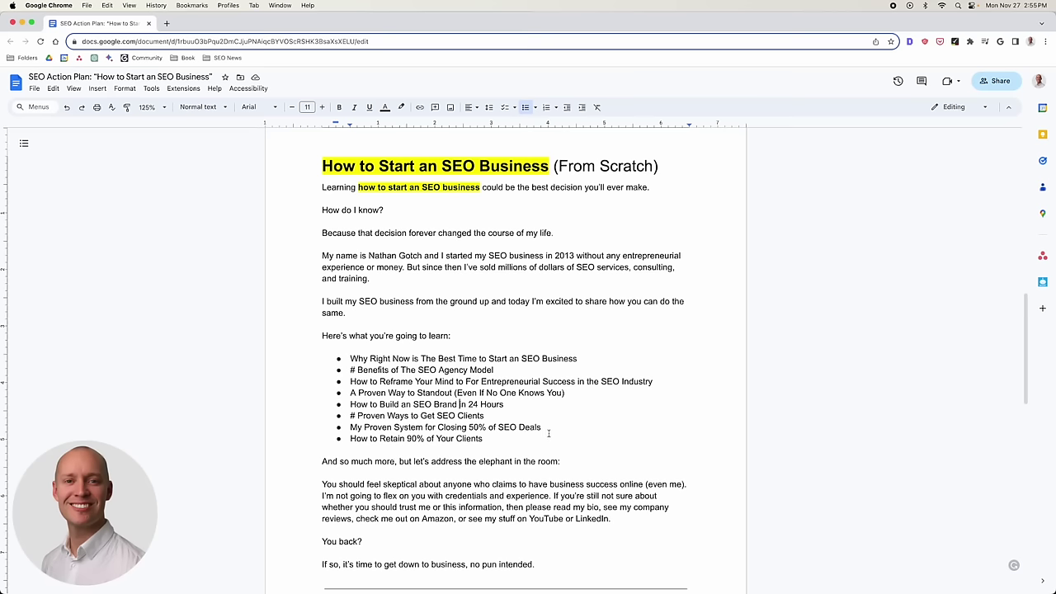
{"action": "left_click_drag", "start_coordinate": [484, 439], "coordinate": [346, 361]}
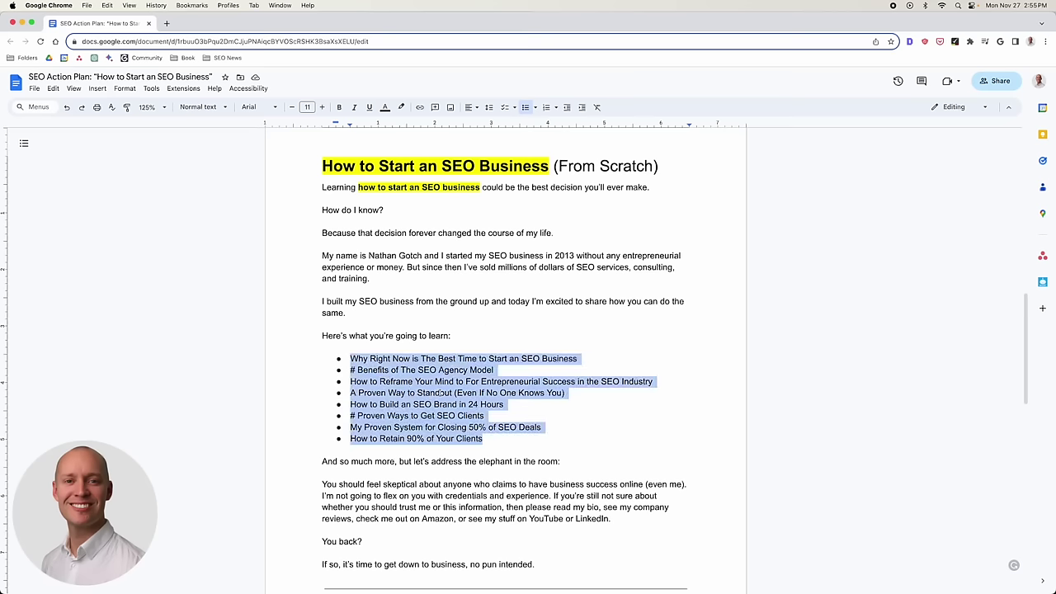
{"action": "scroll", "coordinate": [440, 392], "scroll_direction": "down", "scroll_amount": 1}
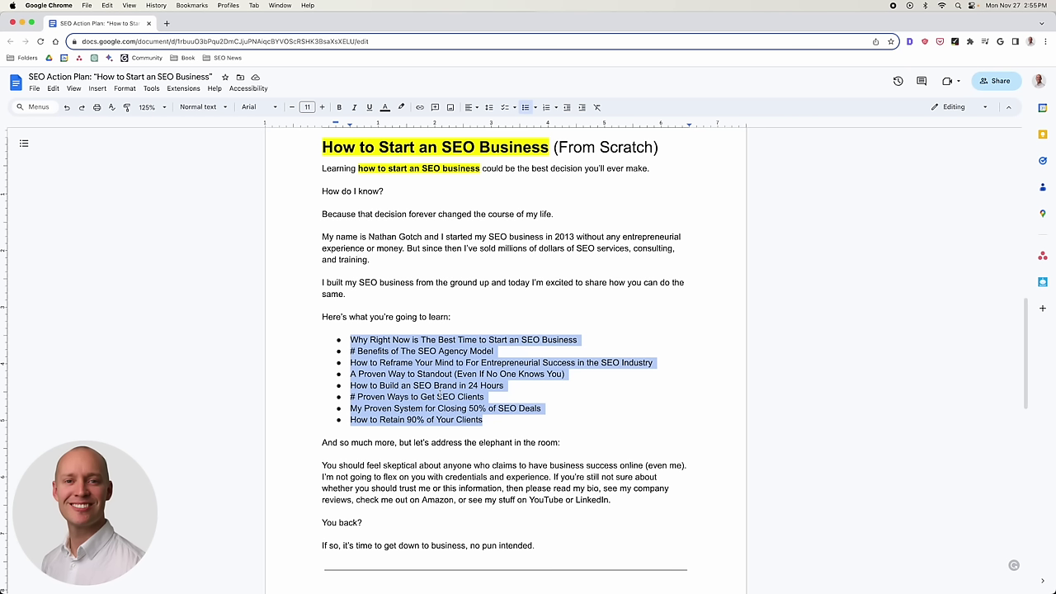
{"action": "left_click", "coordinate": [437, 385]}
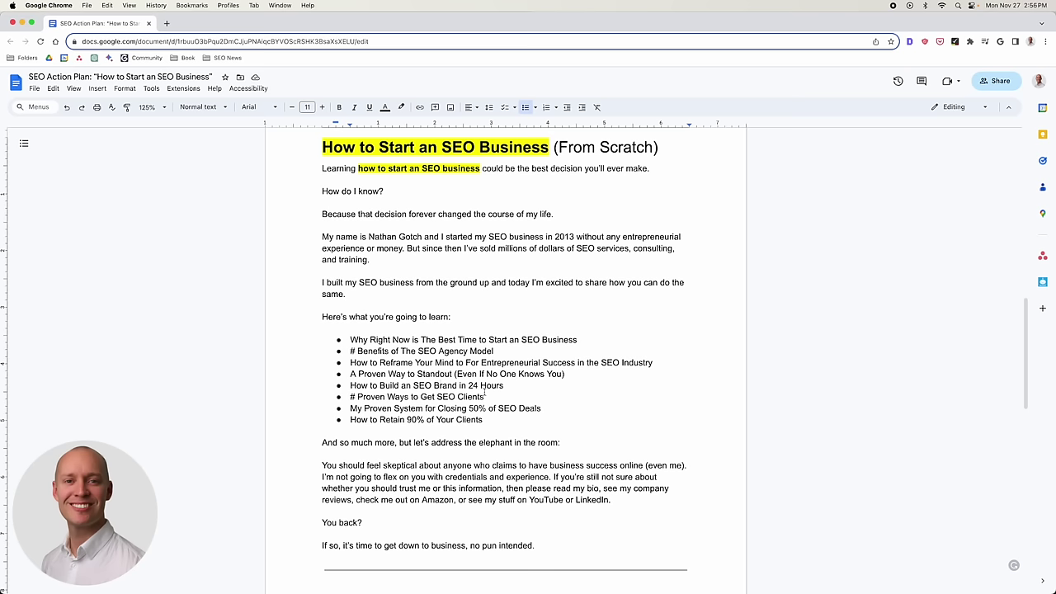
Examine the "elephant in the room" line and the paragraph that addresses the reader's skepticism.
{"action": "scroll", "coordinate": [479, 393], "scroll_direction": "down", "scroll_amount": 1}
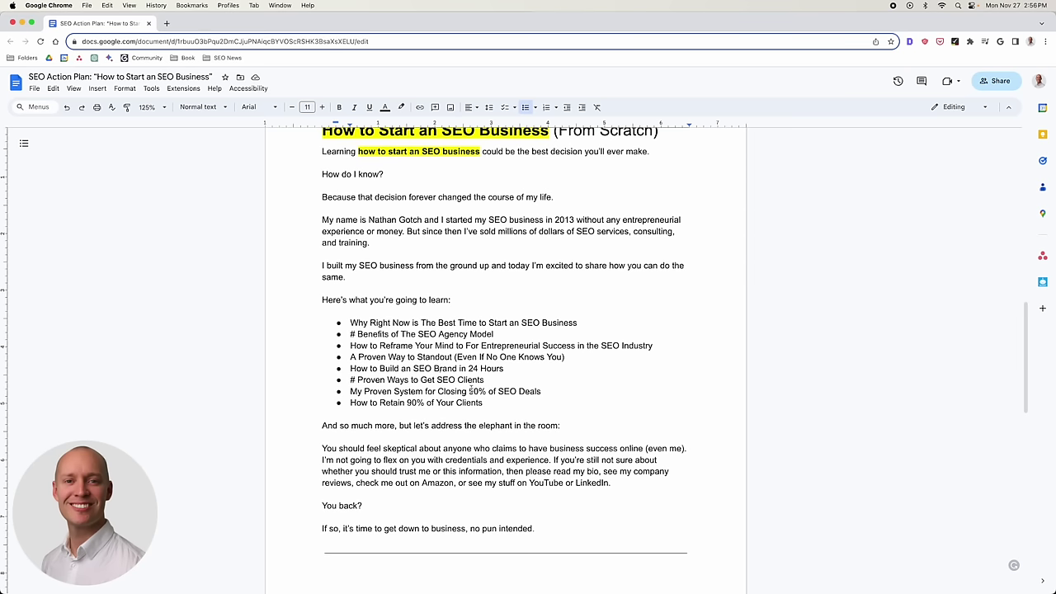
{"action": "left_click_drag", "start_coordinate": [323, 427], "coordinate": [575, 472]}
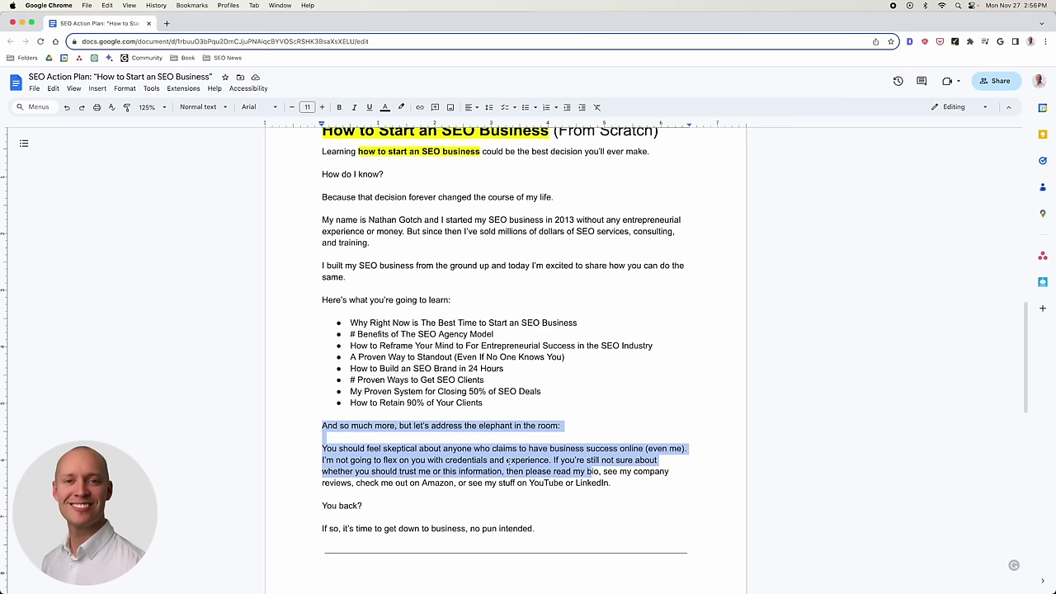
{"action": "left_click", "coordinate": [507, 460]}
{"action": "scroll", "coordinate": [510, 461], "scroll_direction": "down", "scroll_amount": 1}
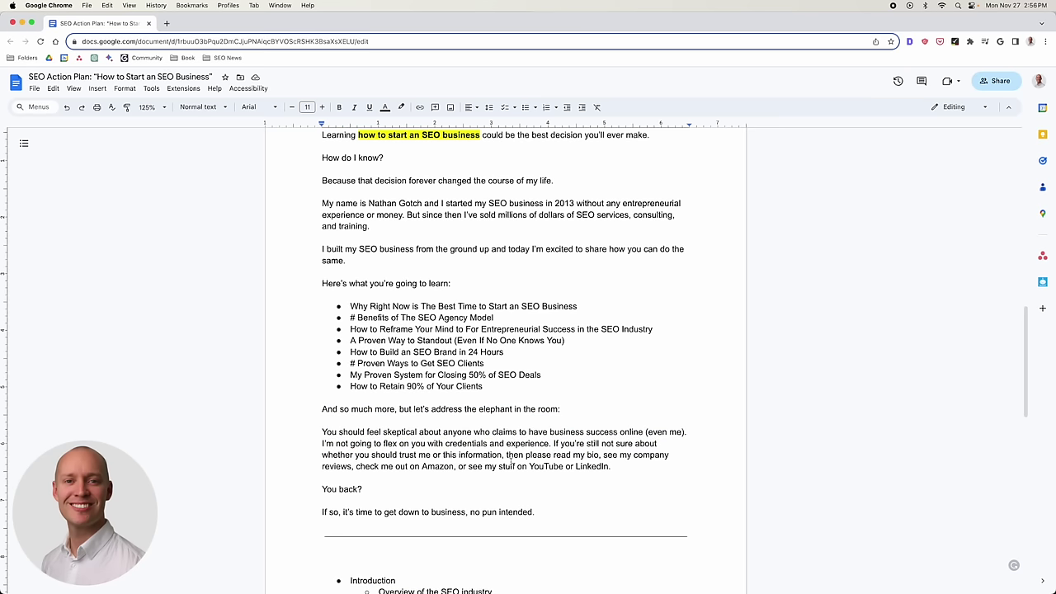
{"action": "left_click_drag", "start_coordinate": [632, 470], "coordinate": [319, 437]}
{"action": "scroll", "coordinate": [371, 450], "scroll_direction": "up", "scroll_amount": 1}
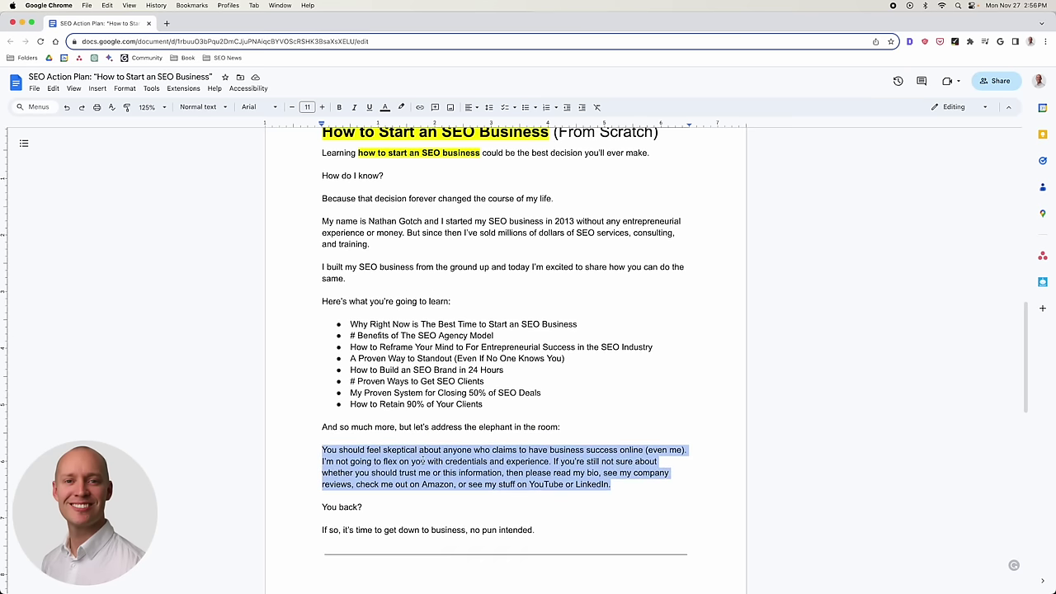
{"action": "left_click", "coordinate": [439, 463]}
{"action": "scroll", "coordinate": [440, 463], "scroll_direction": "up", "scroll_amount": 1}
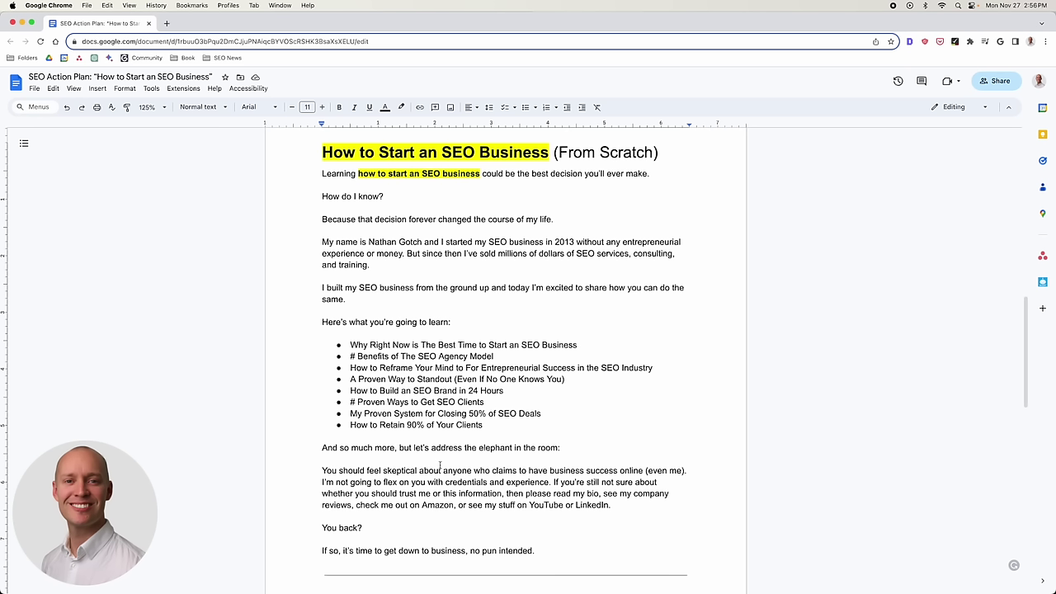
{"action": "left_click", "coordinate": [531, 493]}
Read the end of the introduction, from the trust references to the "You back?" closing lines, and go over the whole introduction again.
{"action": "scroll", "coordinate": [501, 482], "scroll_direction": "down", "scroll_amount": 2}
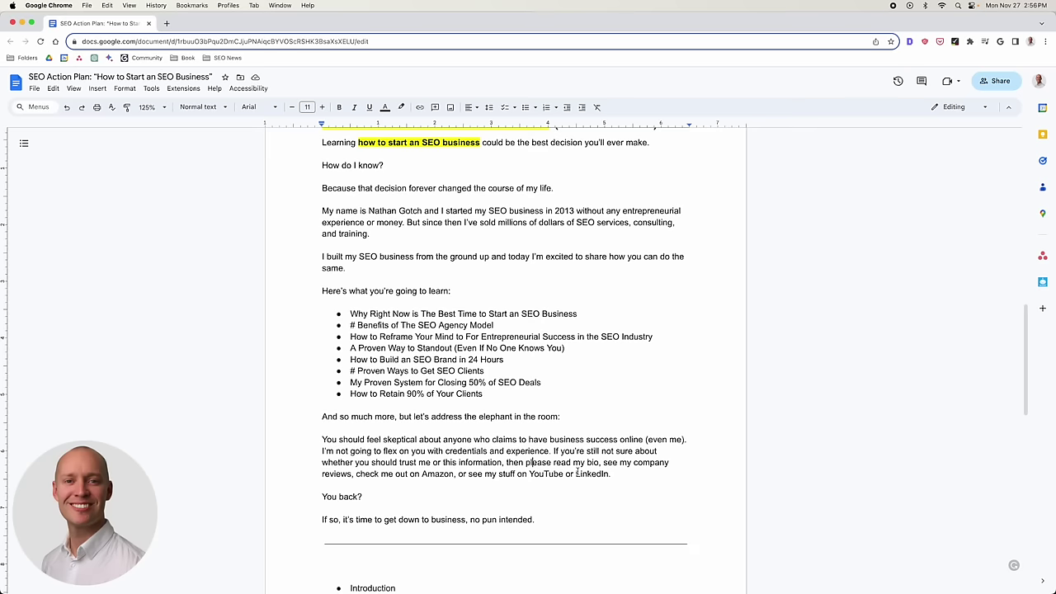
{"action": "scroll", "coordinate": [569, 456], "scroll_direction": "down", "scroll_amount": 1}
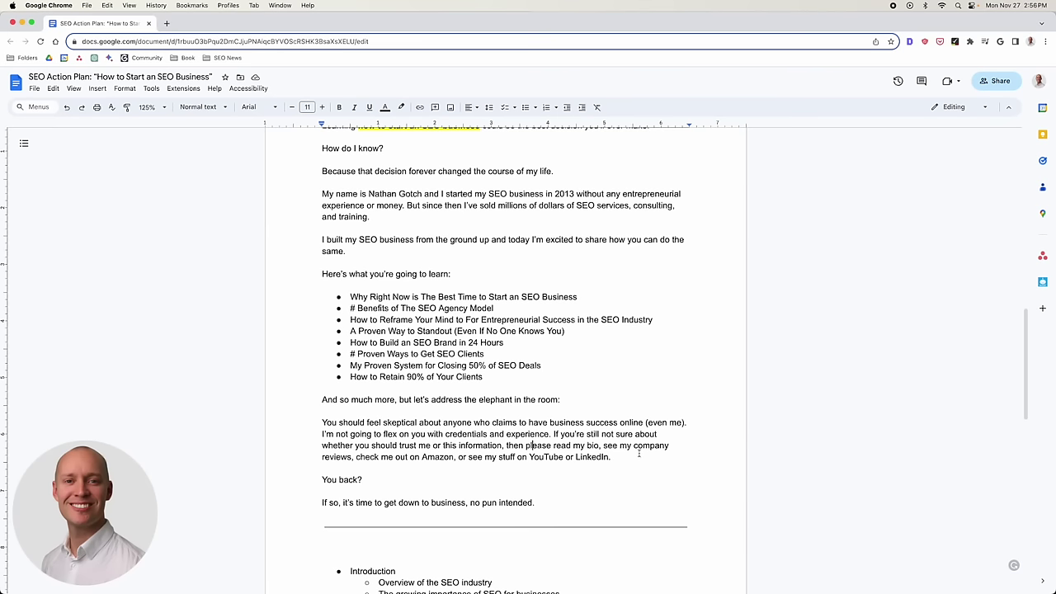
{"action": "scroll", "coordinate": [537, 460], "scroll_direction": "up", "scroll_amount": 3}
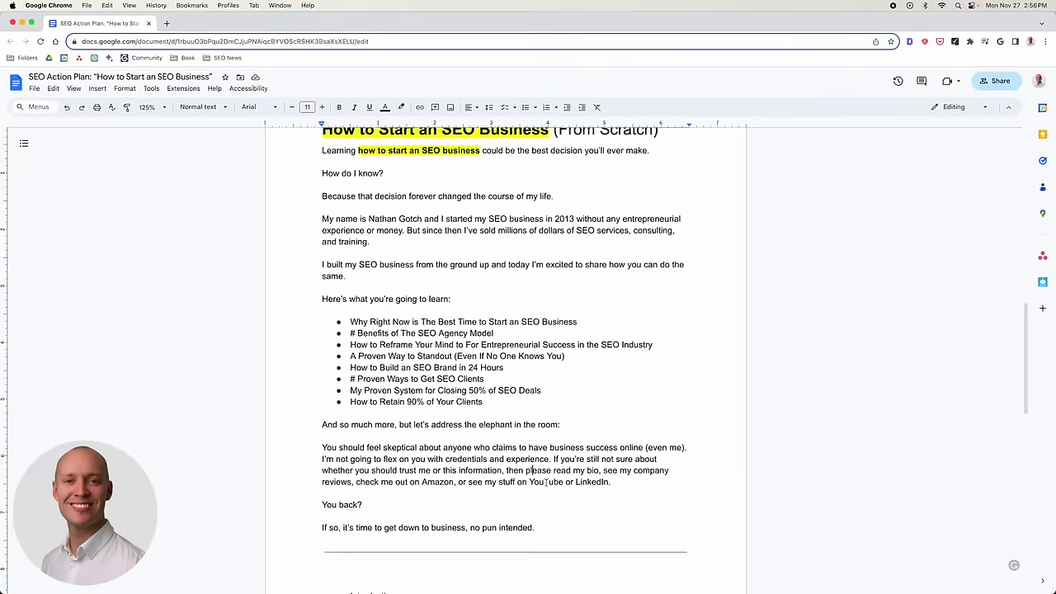
{"action": "scroll", "coordinate": [453, 499], "scroll_direction": "down", "scroll_amount": 1}
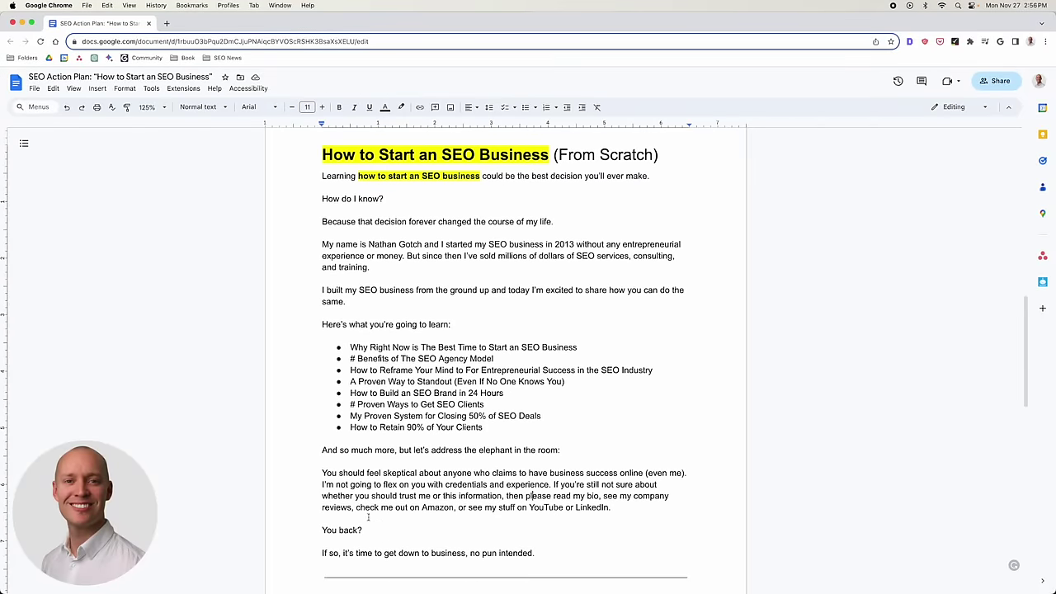
{"action": "scroll", "coordinate": [474, 531], "scroll_direction": "up", "scroll_amount": 1}
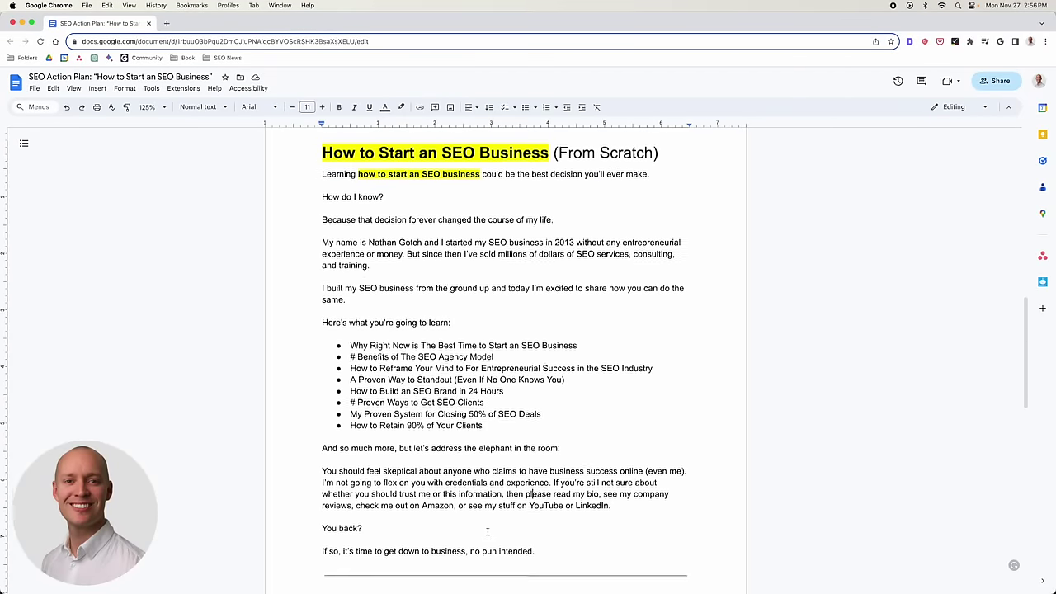
{"action": "left_click_drag", "start_coordinate": [537, 566], "coordinate": [381, 235]}
{"action": "left_click", "coordinate": [381, 235]}
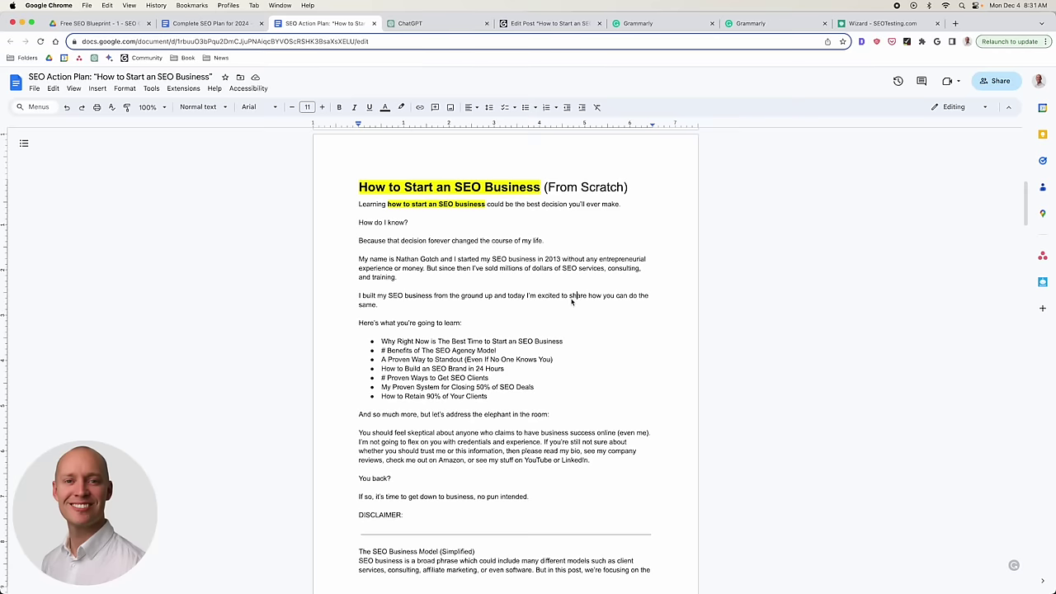
Read the drafted section "The SEO Business Model (Simplified)" below the introduction.
{"action": "scroll", "coordinate": [575, 299], "scroll_direction": "down", "scroll_amount": 2}
{"action": "scroll", "coordinate": [577, 299], "scroll_direction": "down", "scroll_amount": 8}
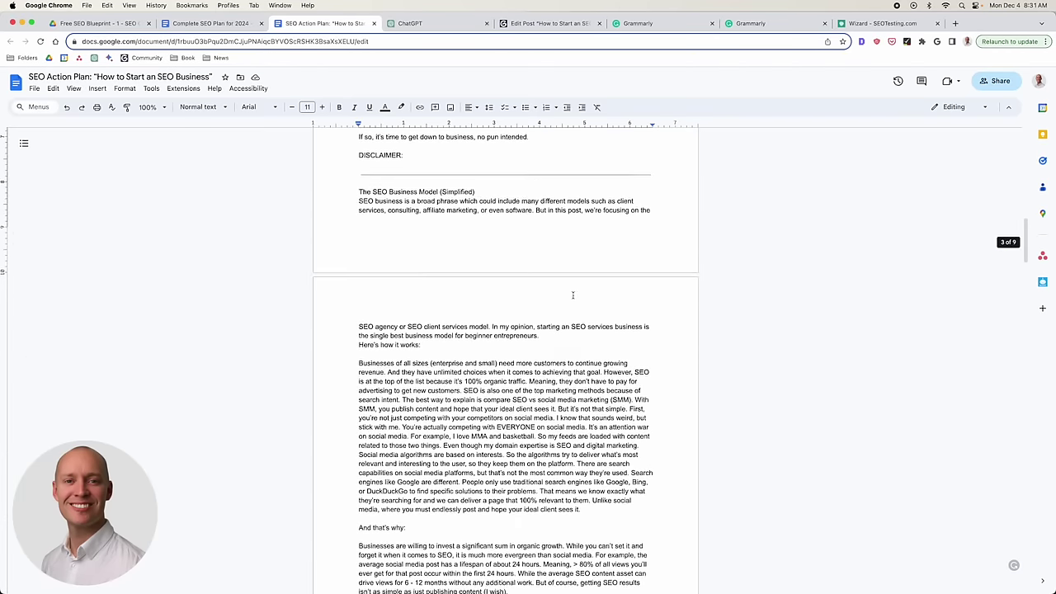
{"action": "scroll", "coordinate": [572, 295], "scroll_direction": "down", "scroll_amount": 1}
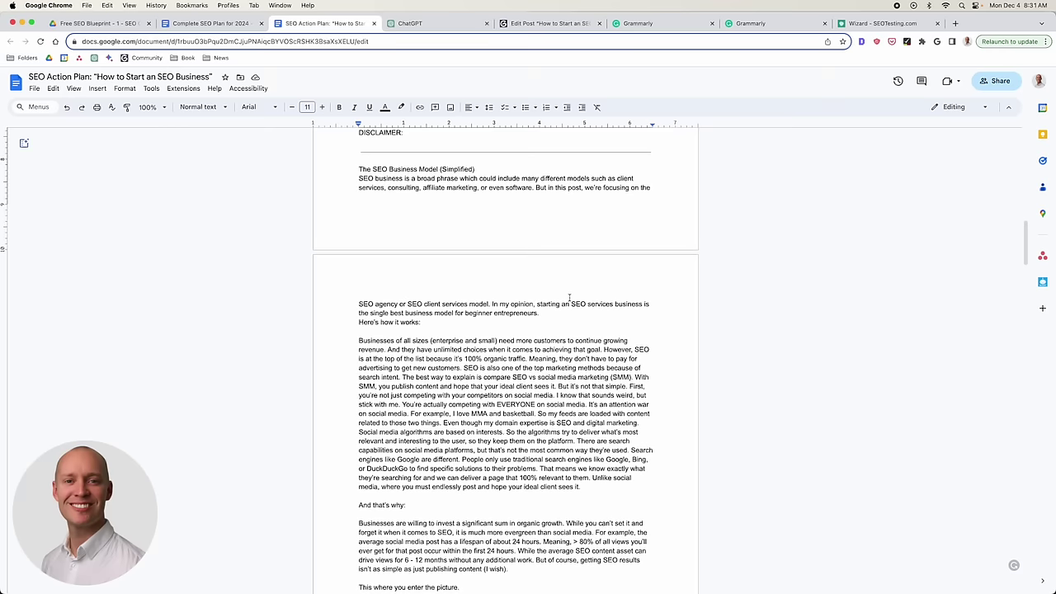
Switch to the incognito window with the published gotchseo.com/start-seo-company article and examine its steps list, business definition and niche section.
{"action": "key", "text": "ctrl+Up"}
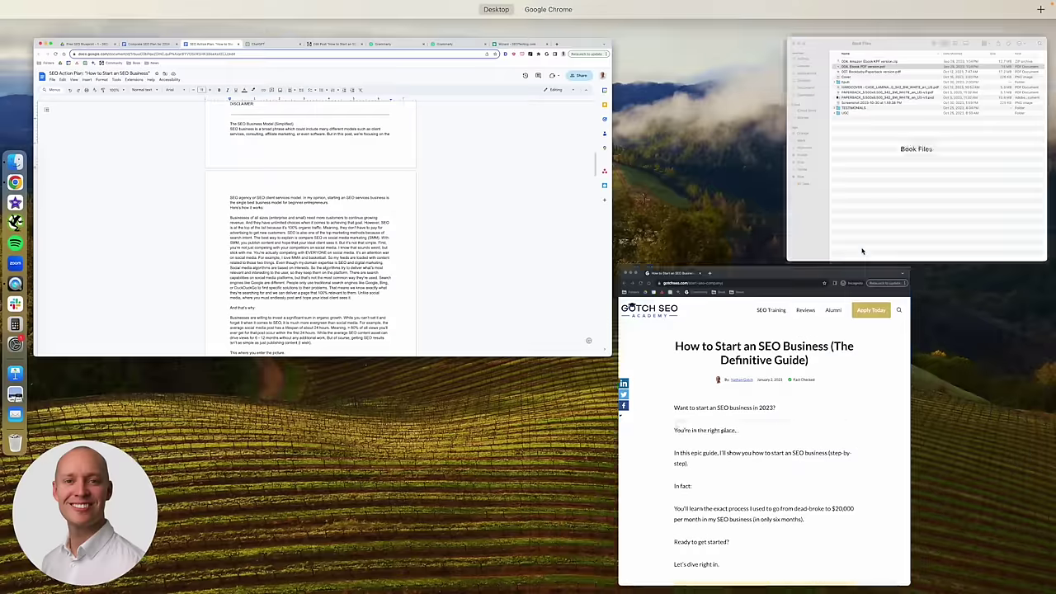
{"action": "left_click", "coordinate": [813, 373]}
{"action": "scroll", "coordinate": [864, 290], "scroll_direction": "down", "scroll_amount": 10}
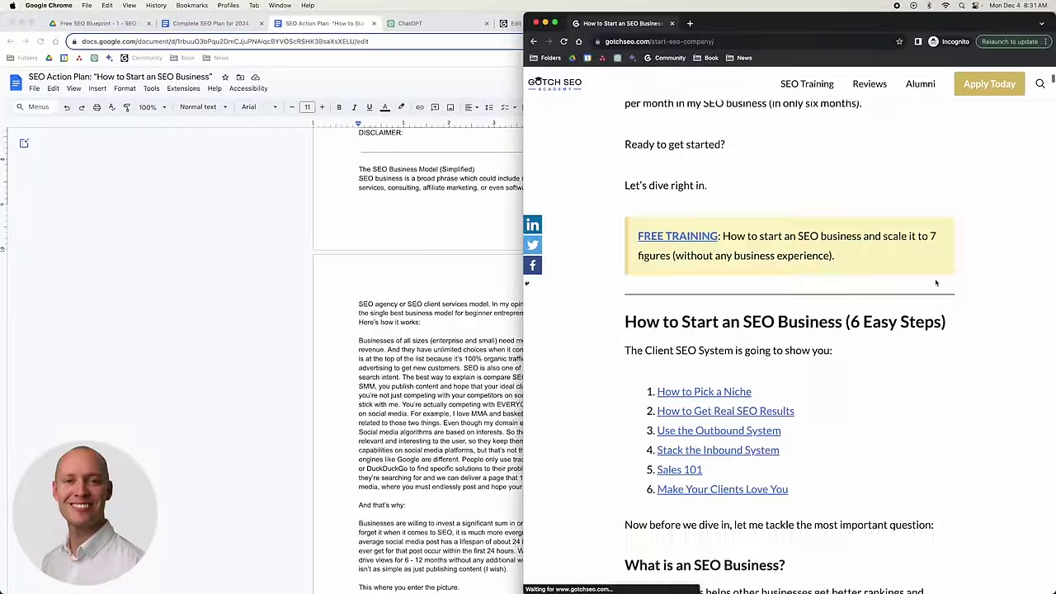
{"action": "scroll", "coordinate": [970, 281], "scroll_direction": "up", "scroll_amount": 5}
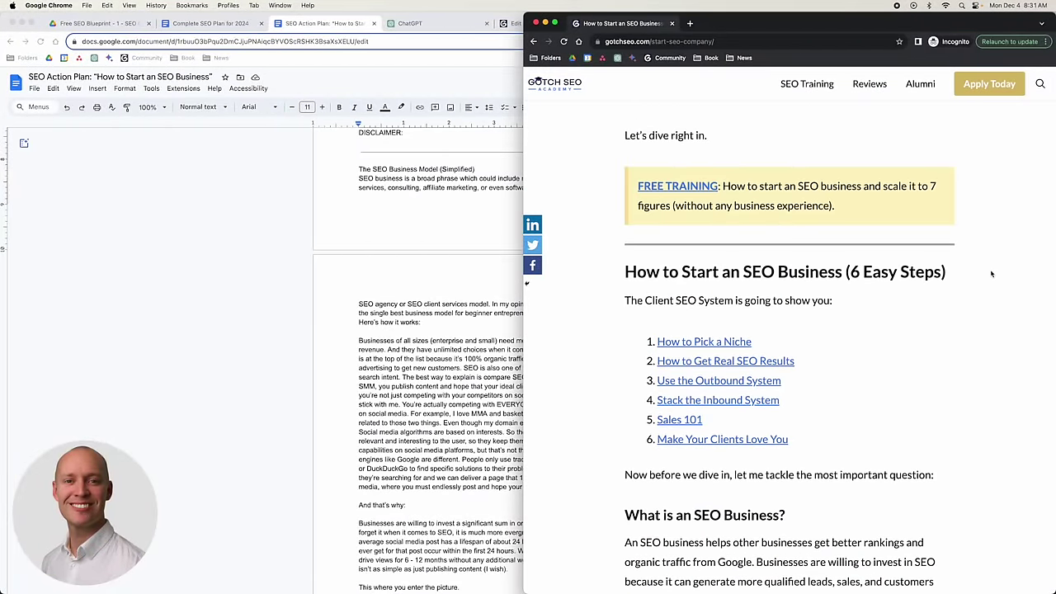
{"action": "scroll", "coordinate": [991, 274], "scroll_direction": "down", "scroll_amount": 3}
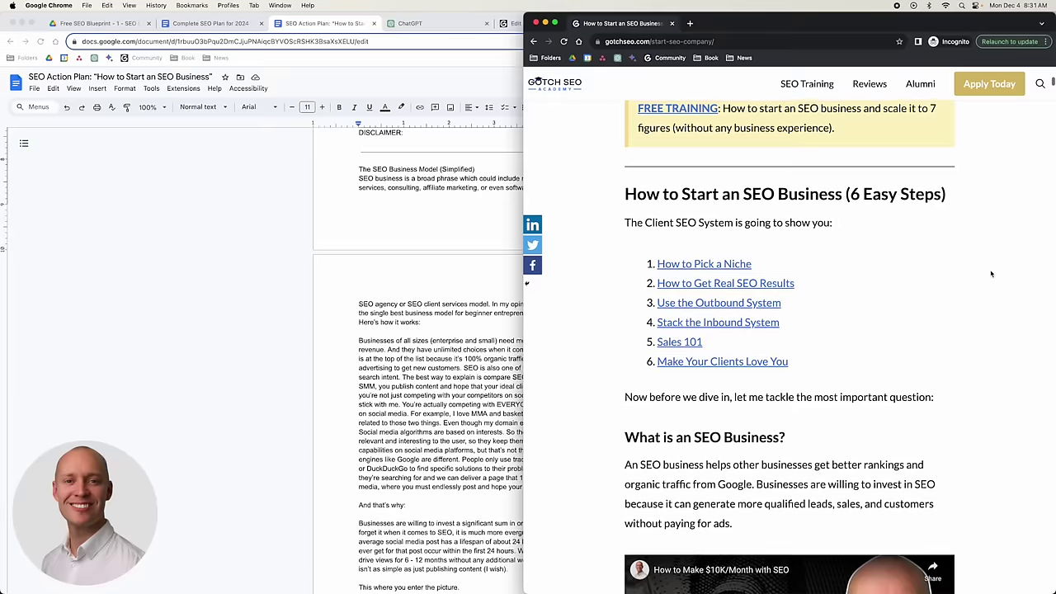
{"action": "scroll", "coordinate": [991, 274], "scroll_direction": "down", "scroll_amount": 10}
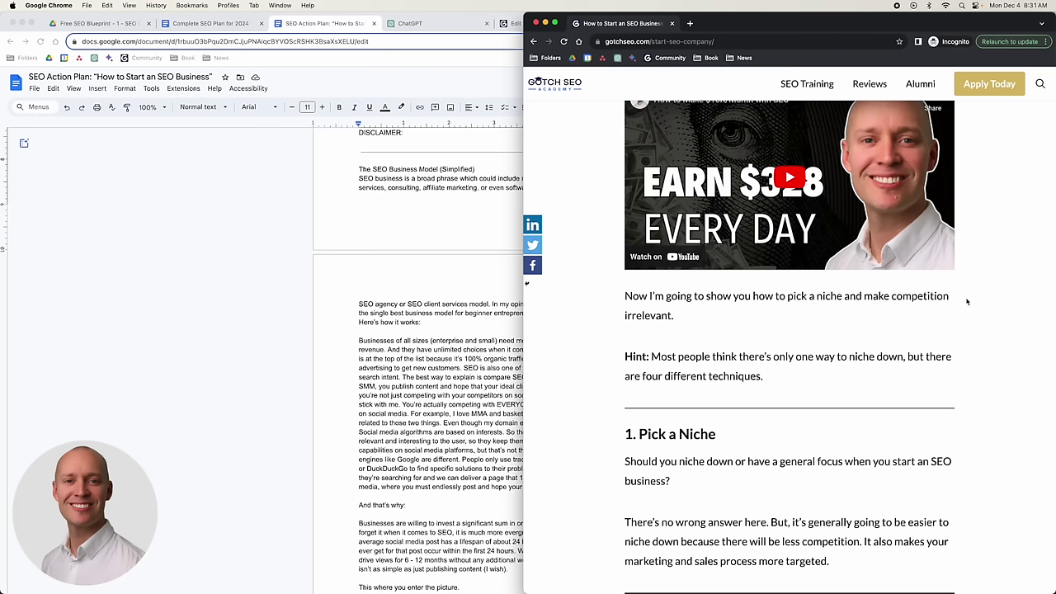
Return to the SEO action plan document and go over the drafted introduction from its opening line to the DISCLAIMER line.
{"action": "left_click", "coordinate": [453, 385]}
{"action": "scroll", "coordinate": [452, 385], "scroll_direction": "down", "scroll_amount": 1}
{"action": "scroll", "coordinate": [540, 305], "scroll_direction": "up", "scroll_amount": 6}
{"action": "scroll", "coordinate": [525, 299], "scroll_direction": "down", "scroll_amount": 4}
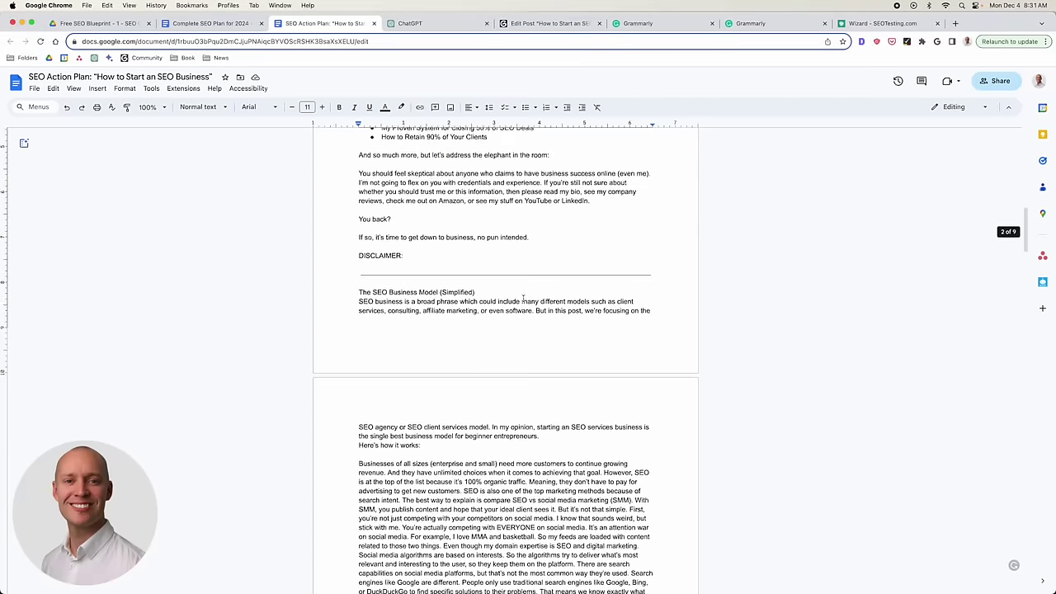
{"action": "scroll", "coordinate": [525, 299], "scroll_direction": "up", "scroll_amount": 8}
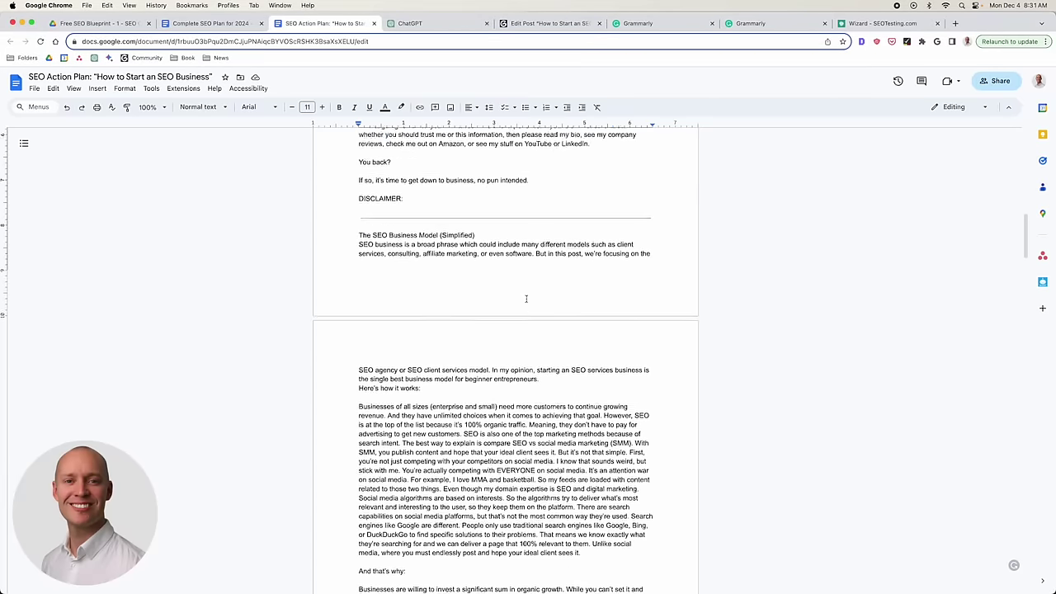
{"action": "left_click_drag", "start_coordinate": [359, 175], "coordinate": [548, 486]}
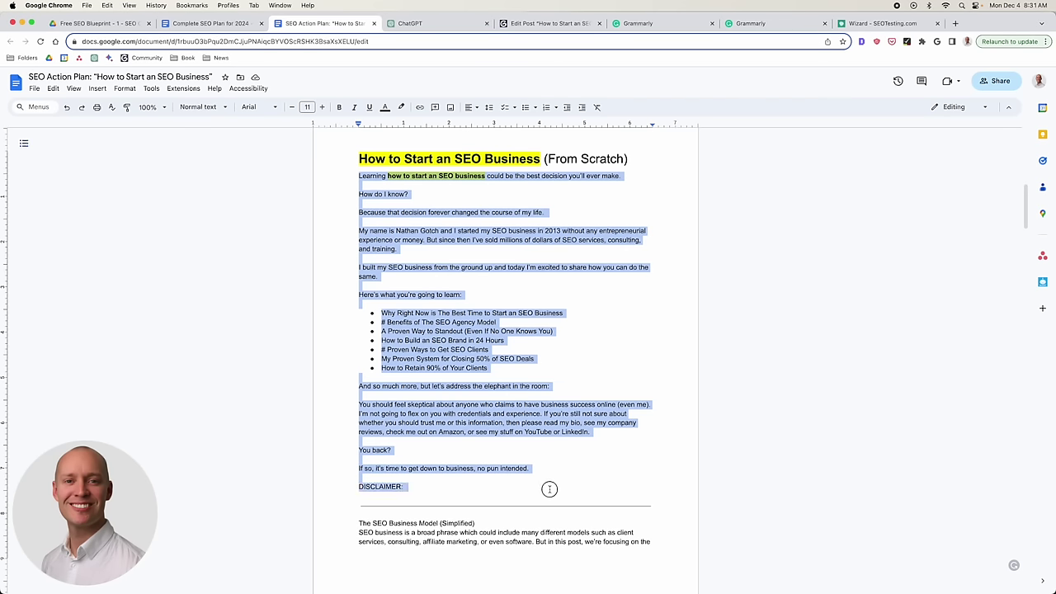
{"action": "left_click", "coordinate": [502, 296]}
Review the drafted "The SEO Business Model (Simplified)" section down to the graphic placeholder.
{"action": "scroll", "coordinate": [497, 294], "scroll_direction": "down", "scroll_amount": 5}
{"action": "scroll", "coordinate": [498, 294], "scroll_direction": "down", "scroll_amount": 5}
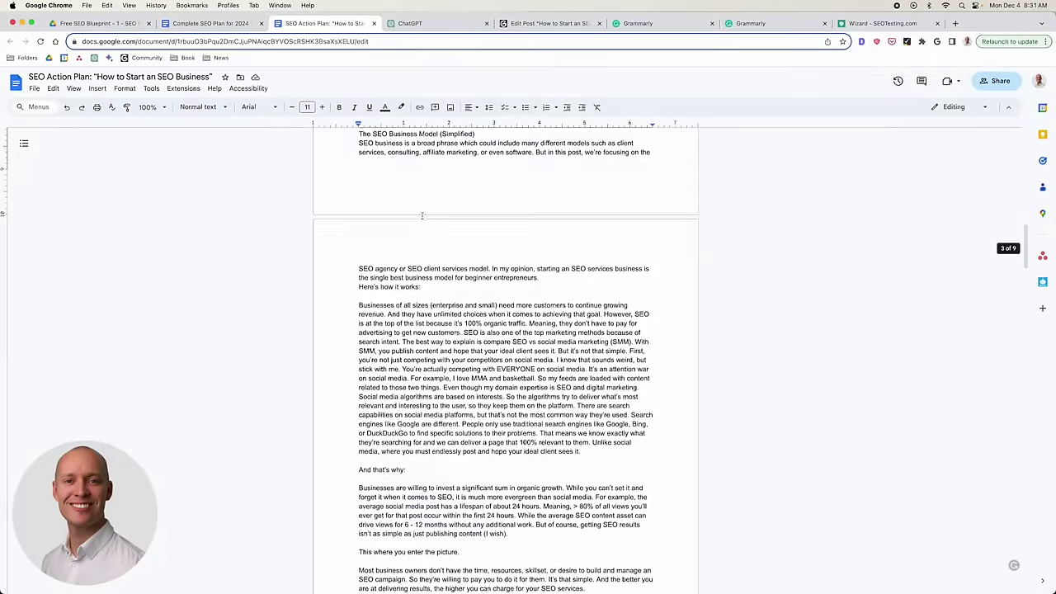
{"action": "scroll", "coordinate": [498, 309], "scroll_direction": "up", "scroll_amount": 2}
{"action": "scroll", "coordinate": [498, 313], "scroll_direction": "down", "scroll_amount": 3}
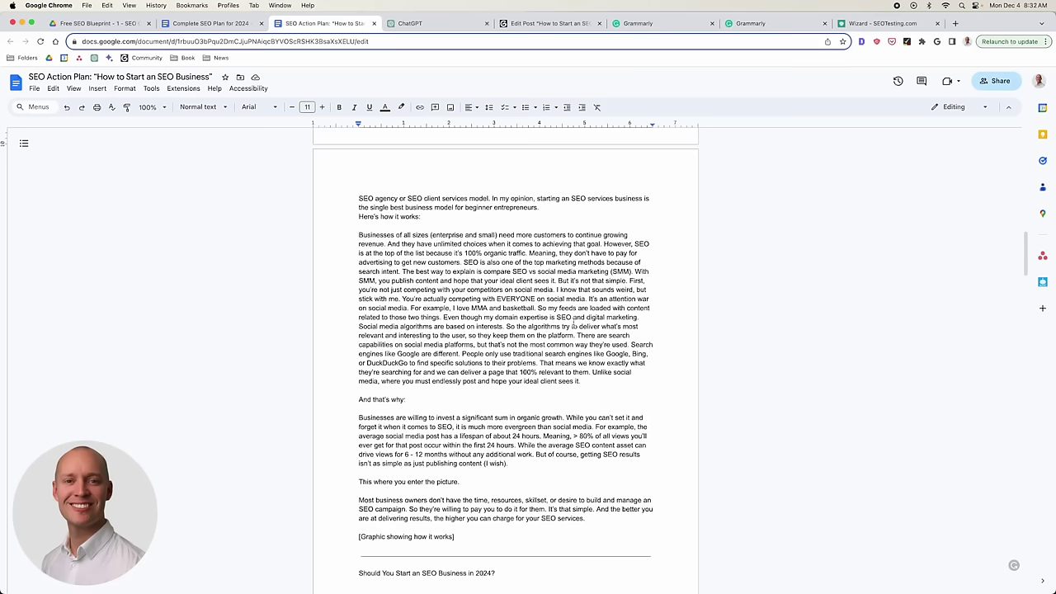
{"action": "scroll", "coordinate": [573, 326], "scroll_direction": "down", "scroll_amount": 1}
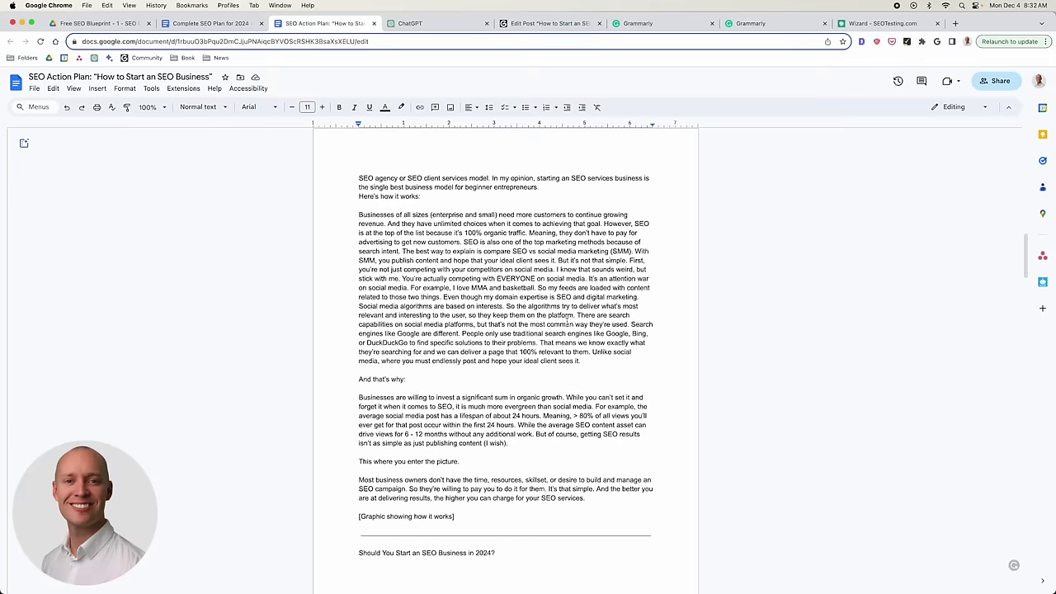
Examine the drafted "Should You Start an SEO Business in 2024?" section and its numbered reasons.
{"action": "scroll", "coordinate": [569, 321], "scroll_direction": "down", "scroll_amount": 10}
{"action": "scroll", "coordinate": [562, 318], "scroll_direction": "down", "scroll_amount": 10}
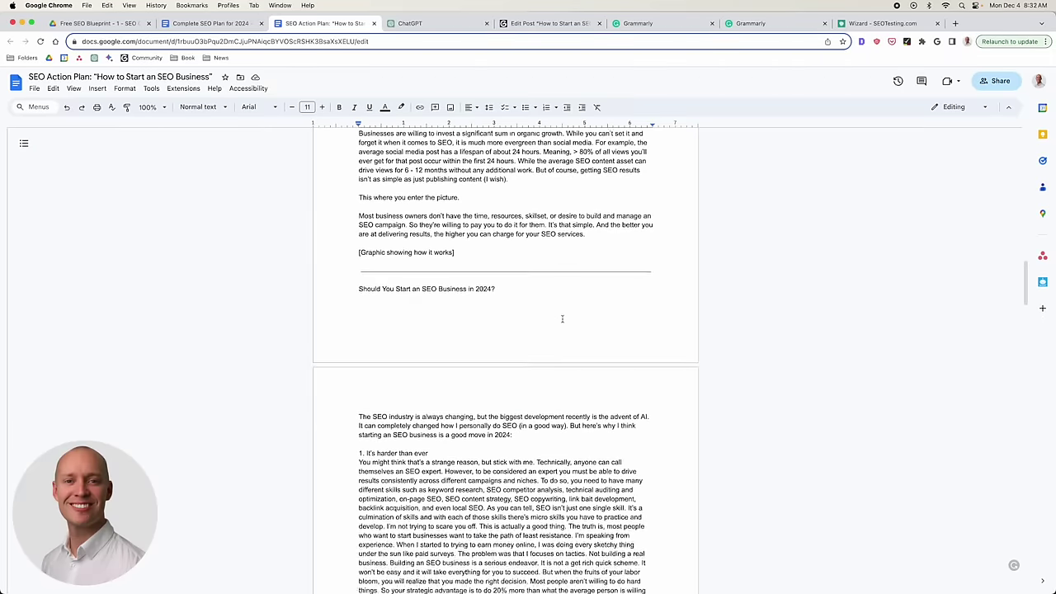
{"action": "scroll", "coordinate": [565, 317], "scroll_direction": "up", "scroll_amount": 1}
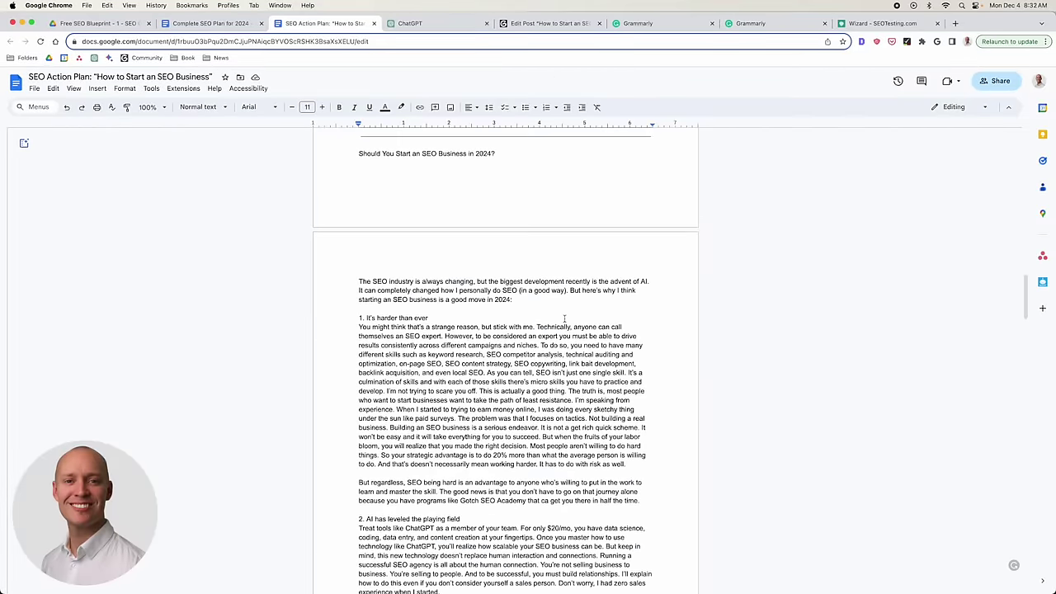
{"action": "scroll", "coordinate": [561, 319], "scroll_direction": "down", "scroll_amount": 1}
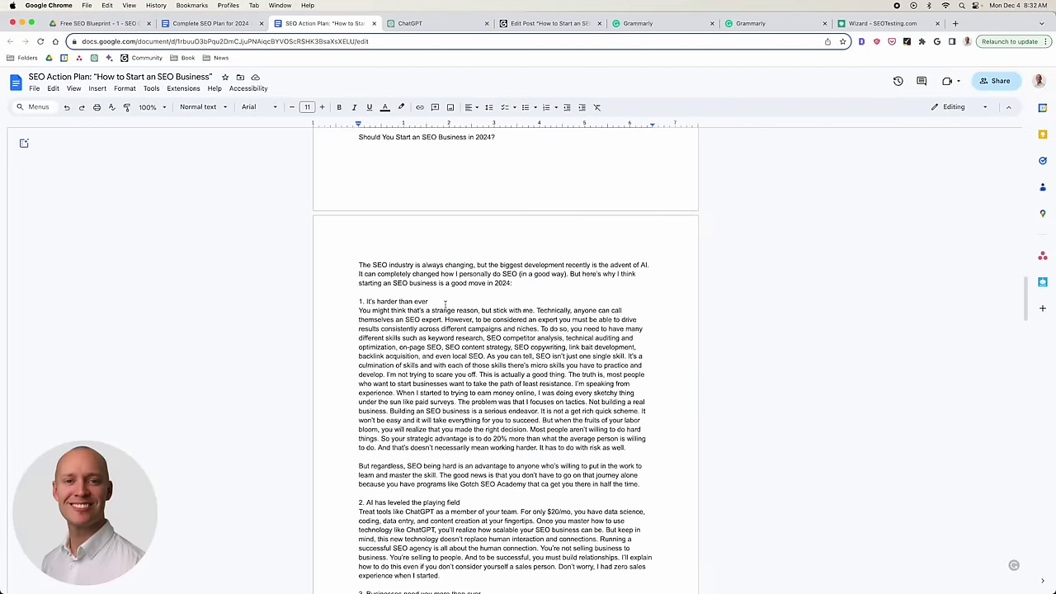
{"action": "scroll", "coordinate": [485, 365], "scroll_direction": "down", "scroll_amount": 1}
{"action": "scroll", "coordinate": [487, 358], "scroll_direction": "down", "scroll_amount": 1}
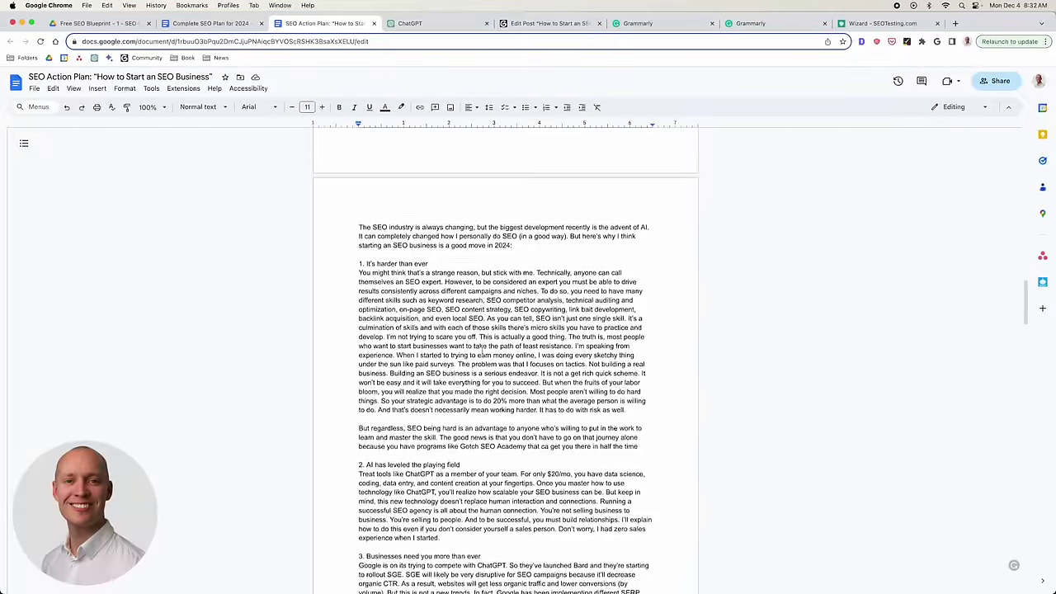
{"action": "scroll", "coordinate": [480, 352], "scroll_direction": "up", "scroll_amount": 3}
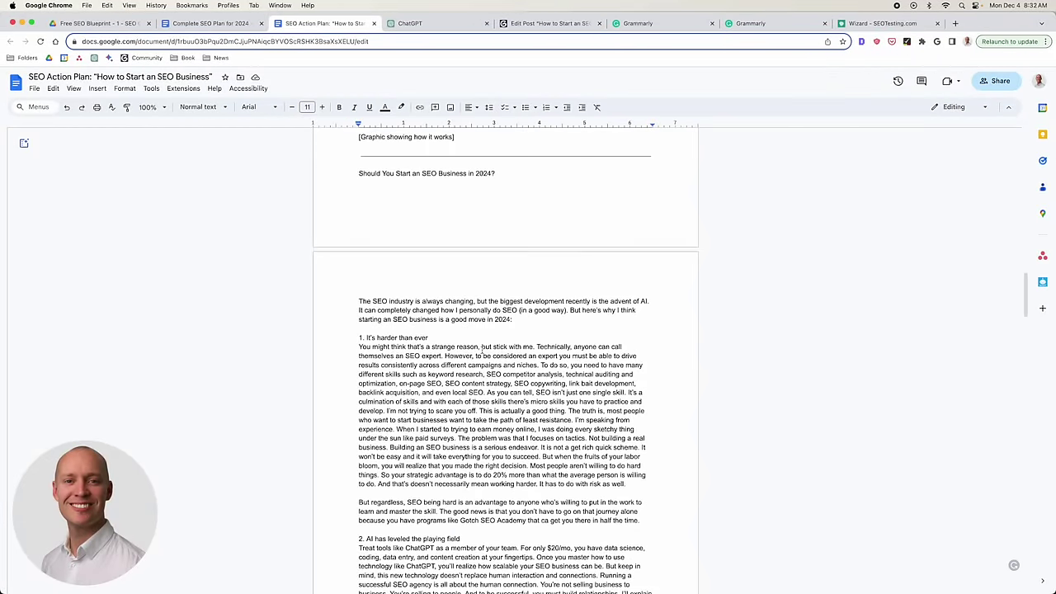
Skim the remaining draft from the SEO agency benefits to the client retention section, and return to the benefits section.
{"action": "scroll", "coordinate": [521, 284], "scroll_direction": "down", "scroll_amount": 15}
{"action": "scroll", "coordinate": [521, 284], "scroll_direction": "down", "scroll_amount": 20}
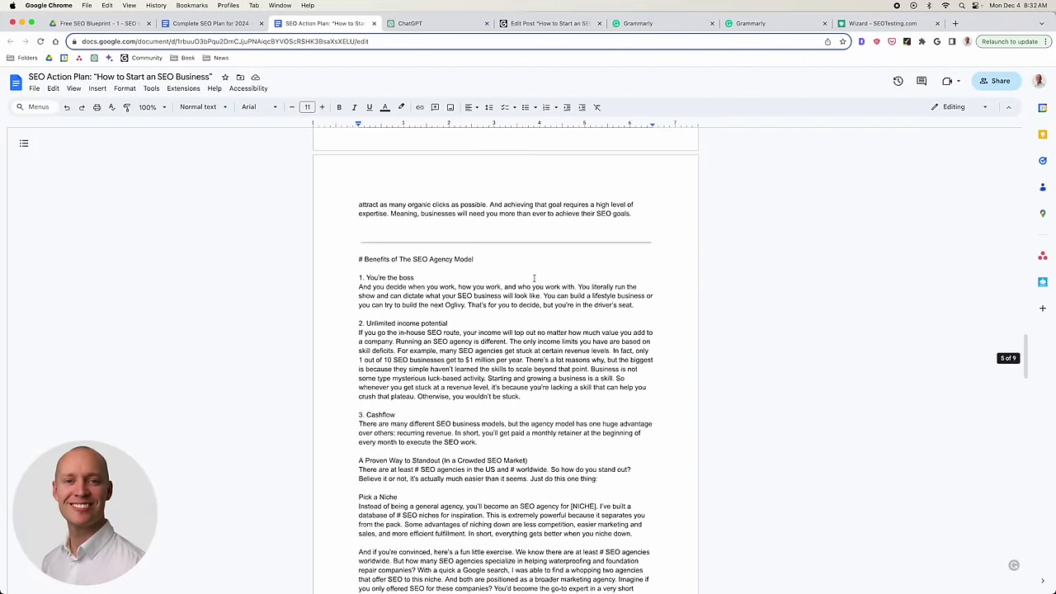
{"action": "scroll", "coordinate": [569, 261], "scroll_direction": "down", "scroll_amount": 20}
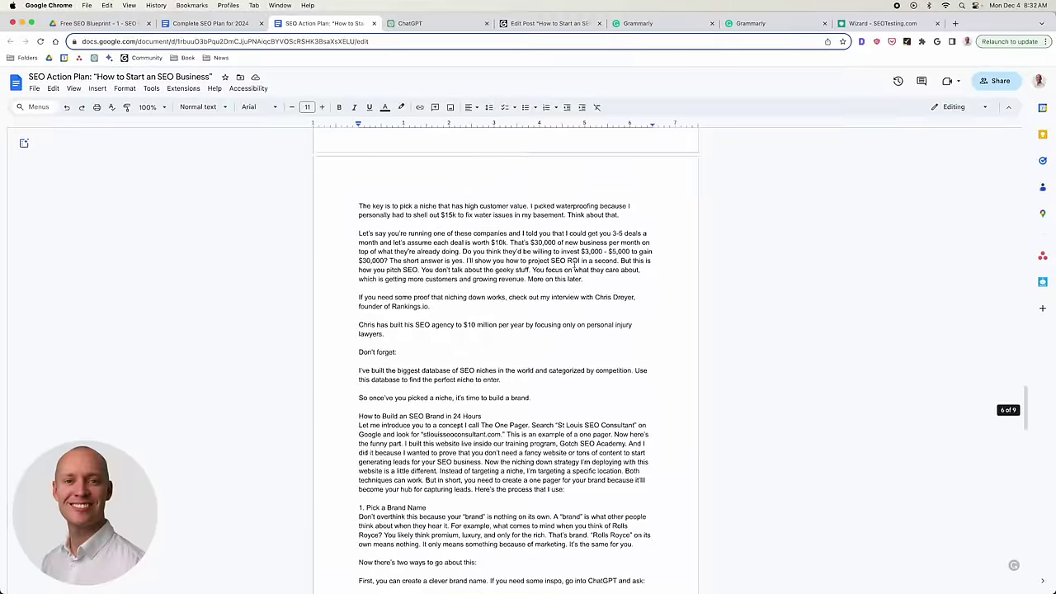
{"action": "scroll", "coordinate": [661, 267], "scroll_direction": "down", "scroll_amount": 10}
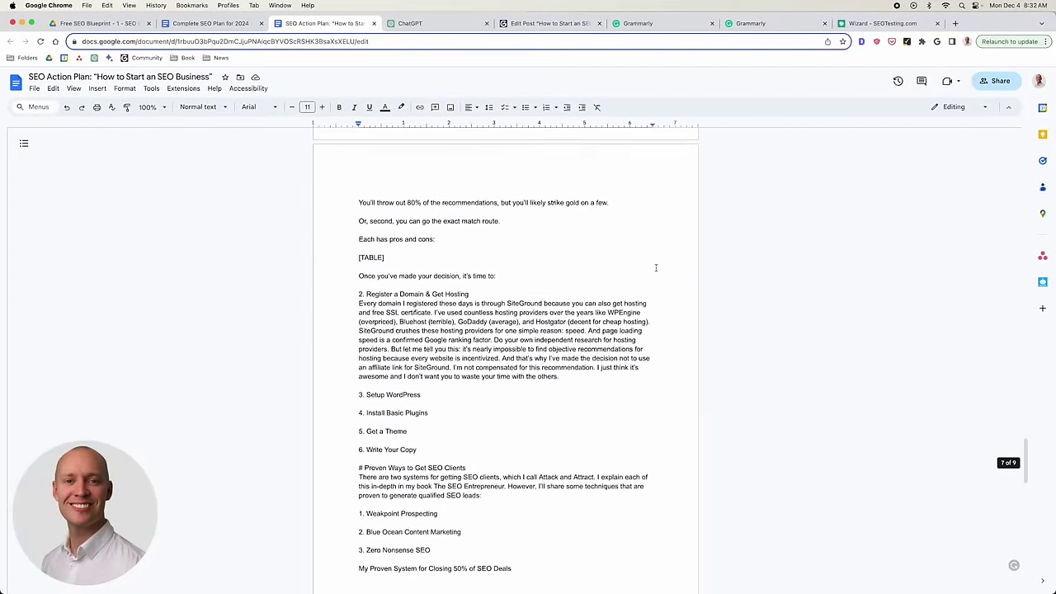
{"action": "scroll", "coordinate": [605, 278], "scroll_direction": "down", "scroll_amount": 7}
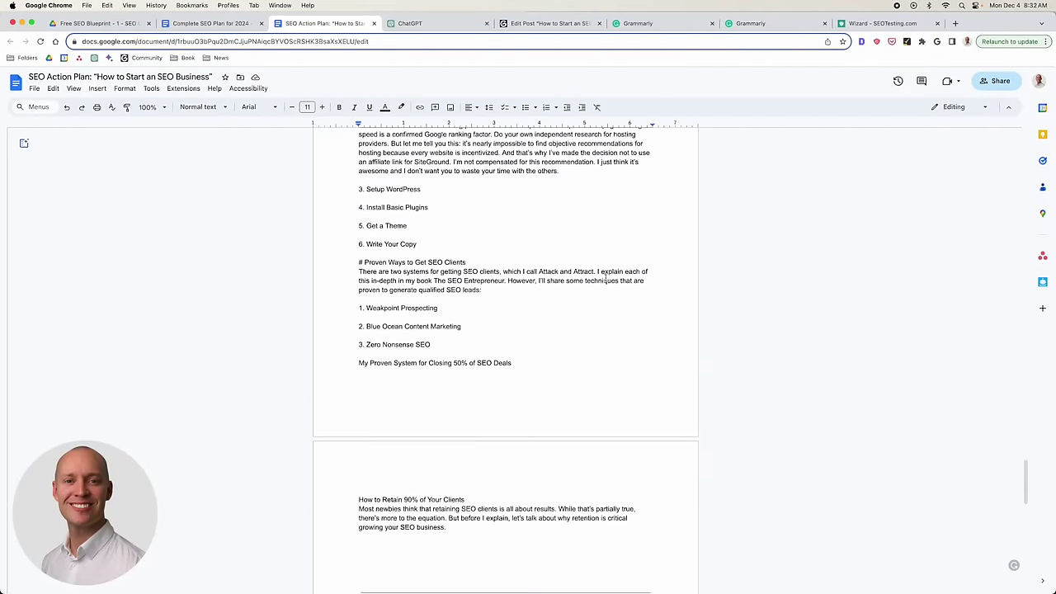
{"action": "scroll", "coordinate": [607, 279], "scroll_direction": "up", "scroll_amount": 5}
{"action": "scroll", "coordinate": [608, 279], "scroll_direction": "up", "scroll_amount": 20}
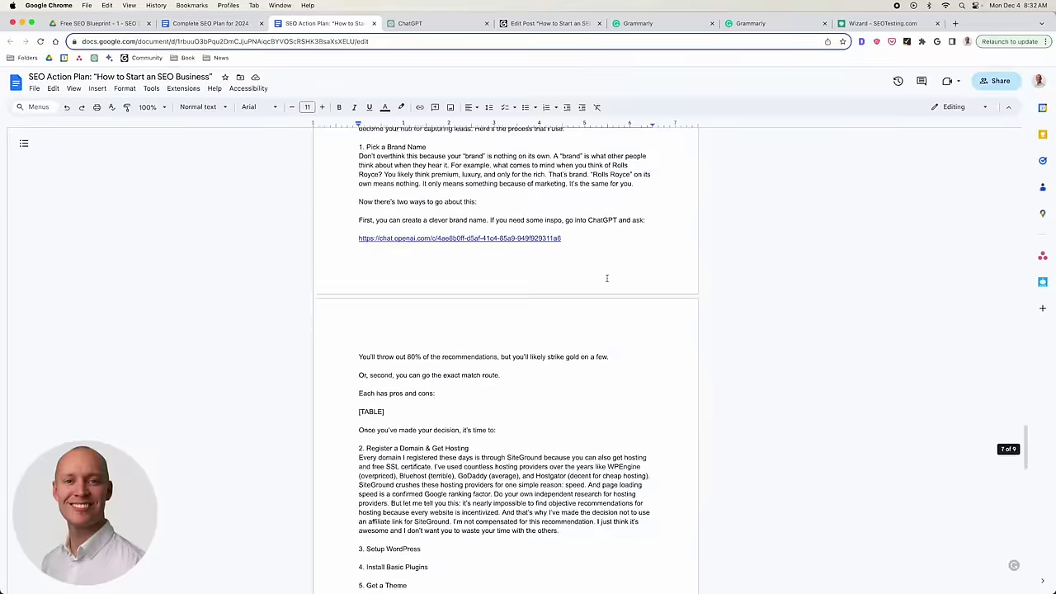
{"action": "scroll", "coordinate": [529, 309], "scroll_direction": "up", "scroll_amount": 20}
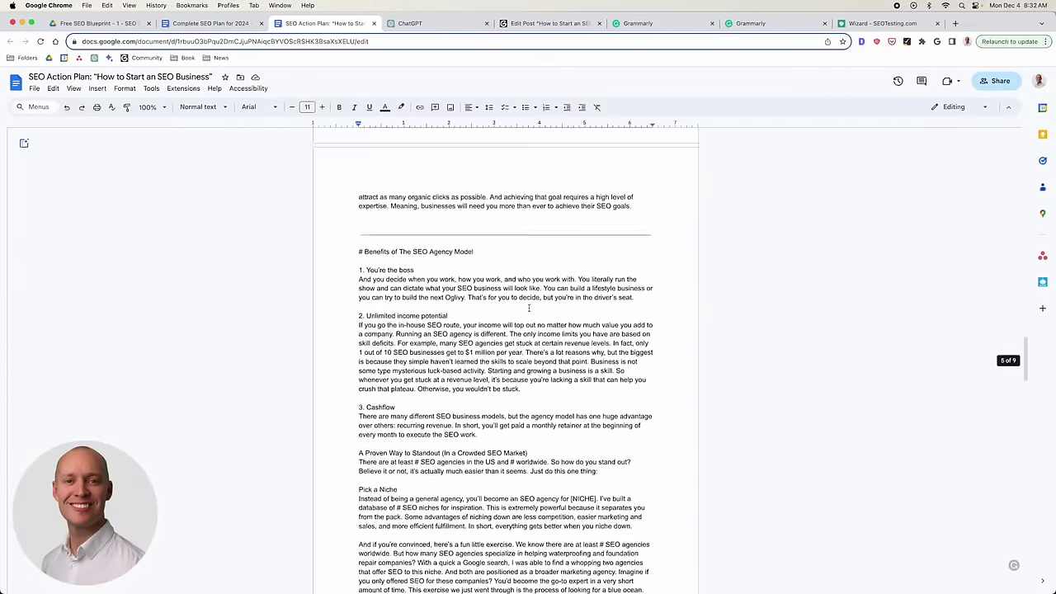
Switch to the WordPress post editor and review the rewritten introduction, the disclaimer and the "What is an SEO Business?" section.
{"action": "left_click", "coordinate": [561, 25]}
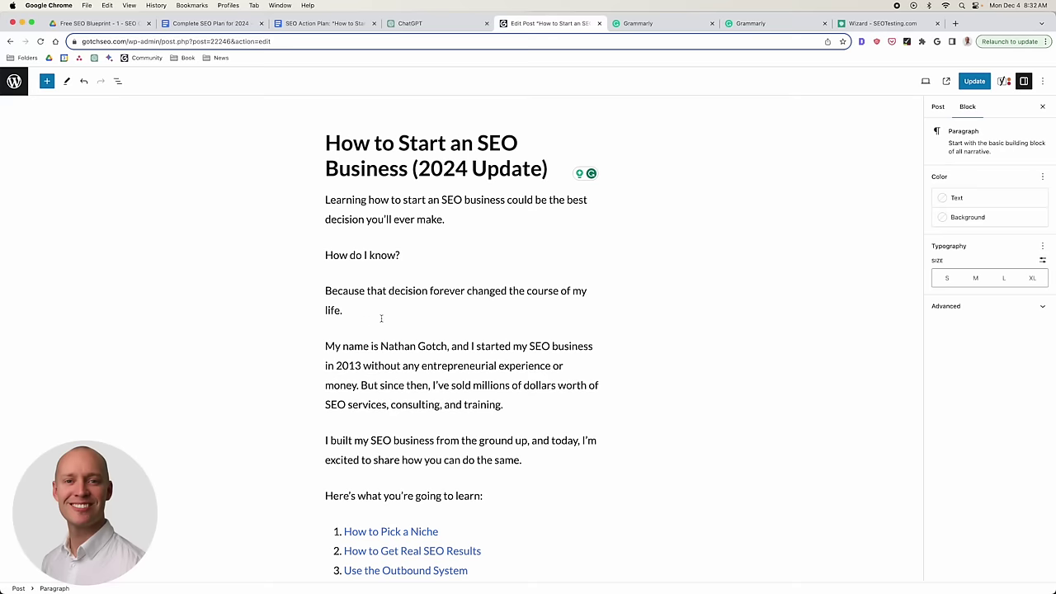
{"action": "scroll", "coordinate": [357, 186], "scroll_direction": "down", "scroll_amount": 1}
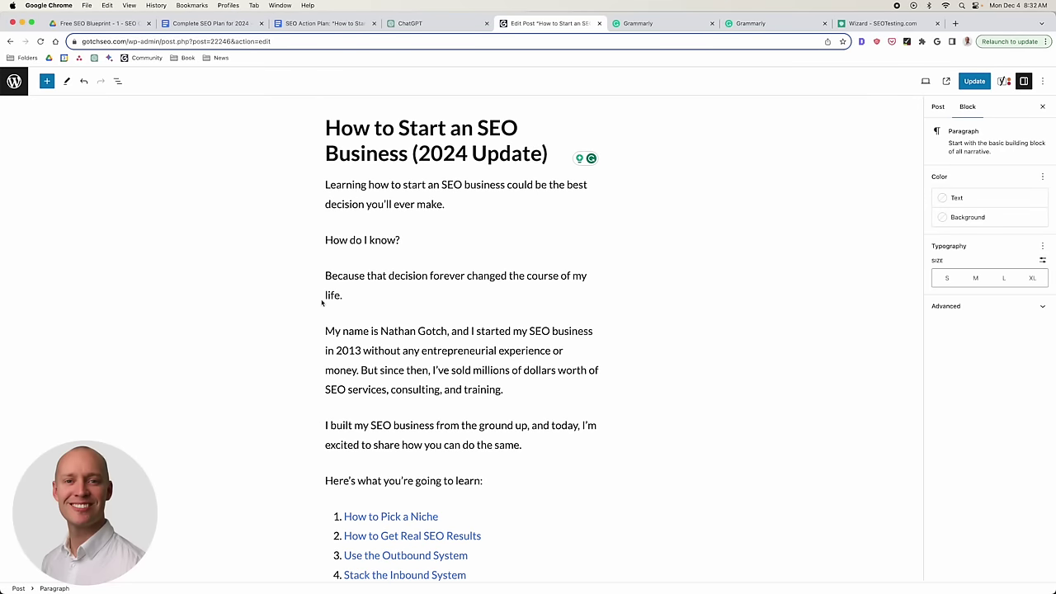
{"action": "scroll", "coordinate": [361, 272], "scroll_direction": "down", "scroll_amount": 10}
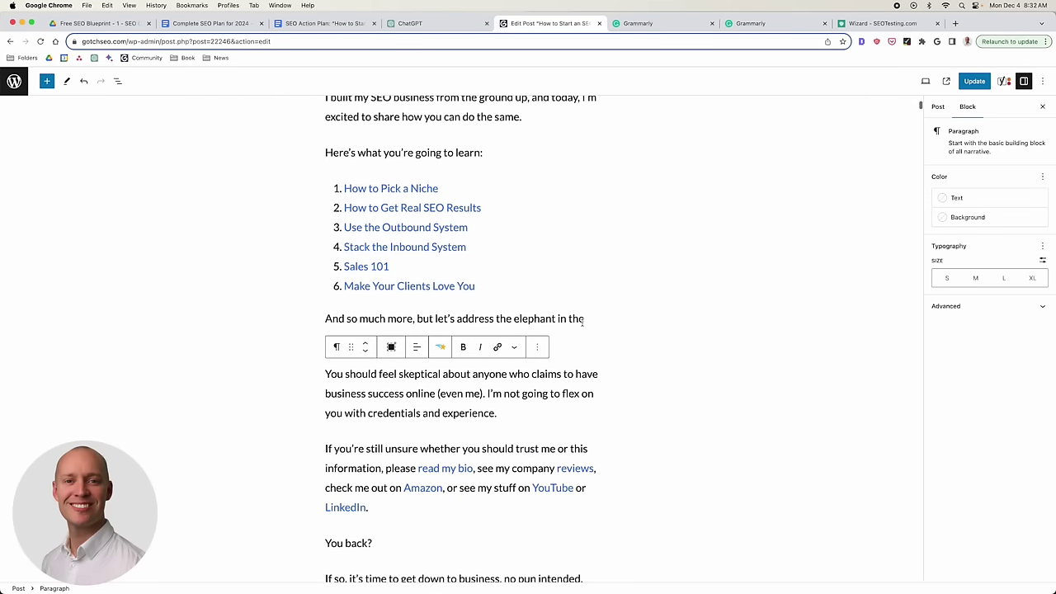
{"action": "scroll", "coordinate": [278, 332], "scroll_direction": "down", "scroll_amount": 7}
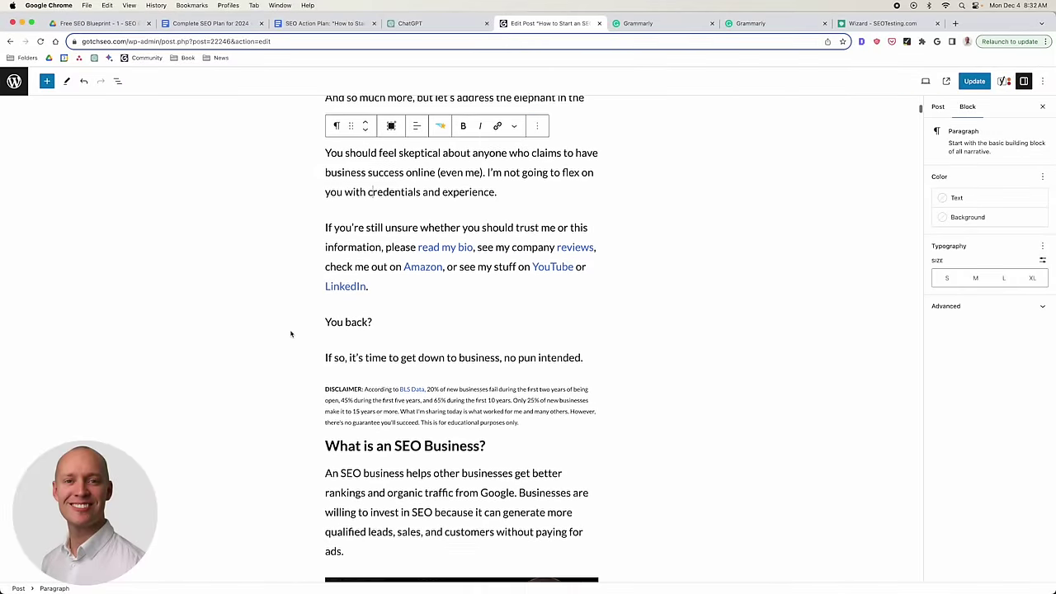
{"action": "scroll", "coordinate": [511, 272], "scroll_direction": "up", "scroll_amount": 15}
{"action": "scroll", "coordinate": [313, 243], "scroll_direction": "down", "scroll_amount": 12}
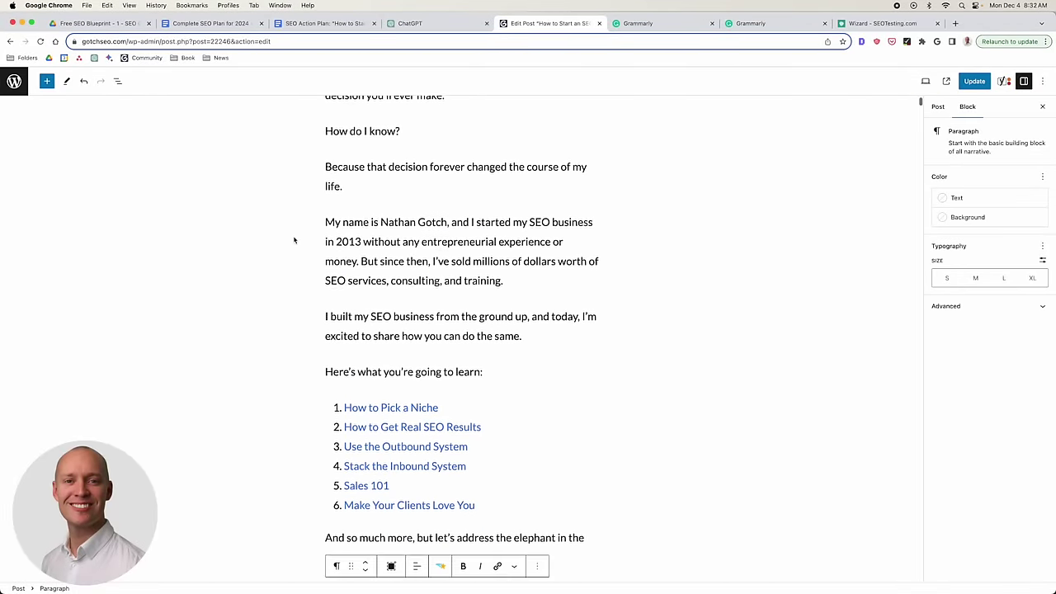
{"action": "scroll", "coordinate": [294, 241], "scroll_direction": "down", "scroll_amount": 14}
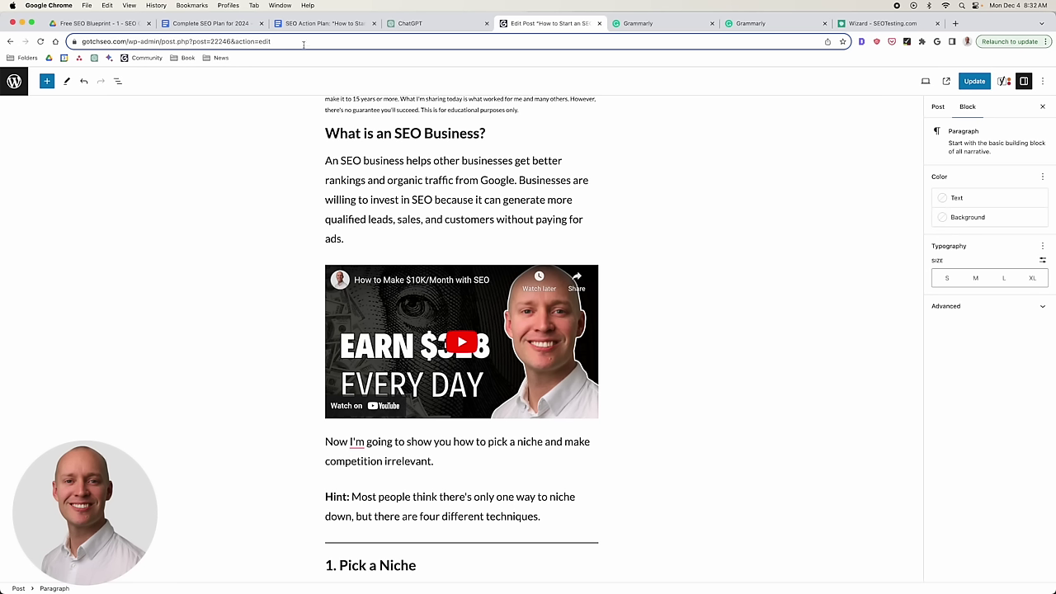
Check the draft document again, and examine its unedited text and suggestions in the first Grammarly document.
{"action": "left_click", "coordinate": [322, 23]}
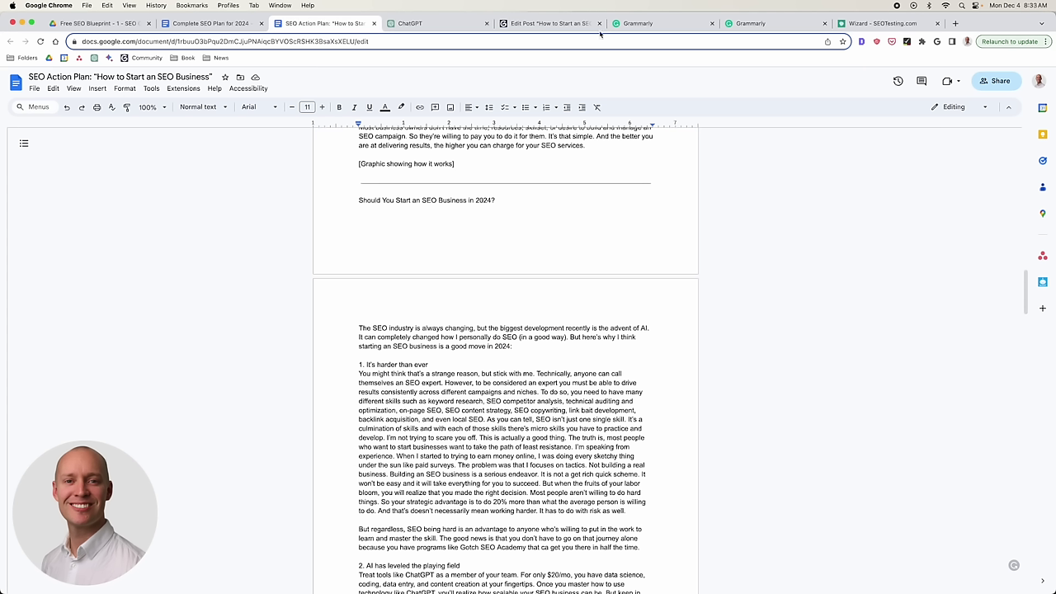
{"action": "left_click", "coordinate": [643, 23]}
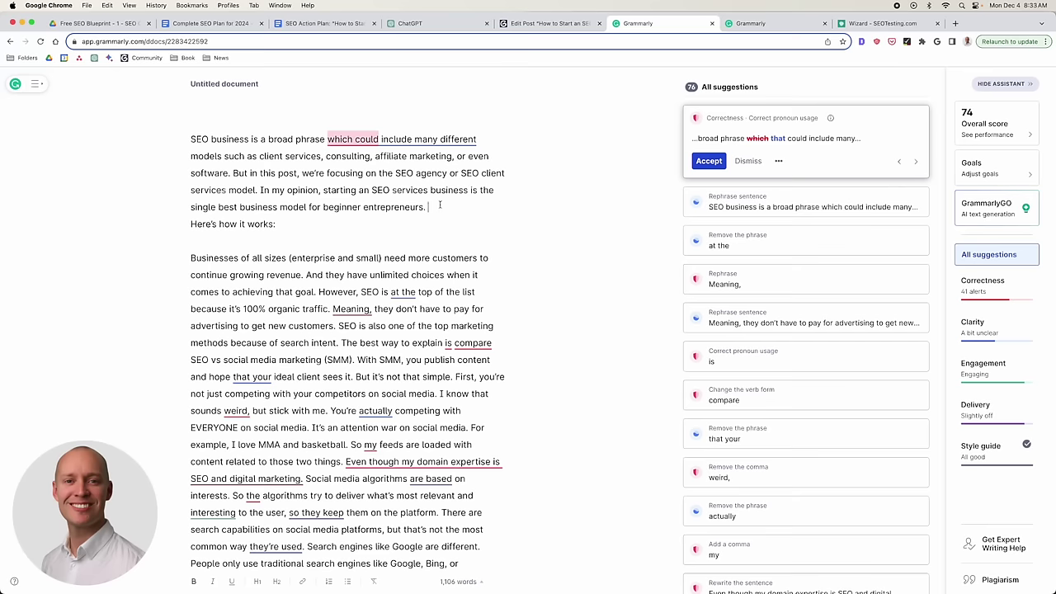
{"action": "scroll", "coordinate": [477, 240], "scroll_direction": "down", "scroll_amount": 1}
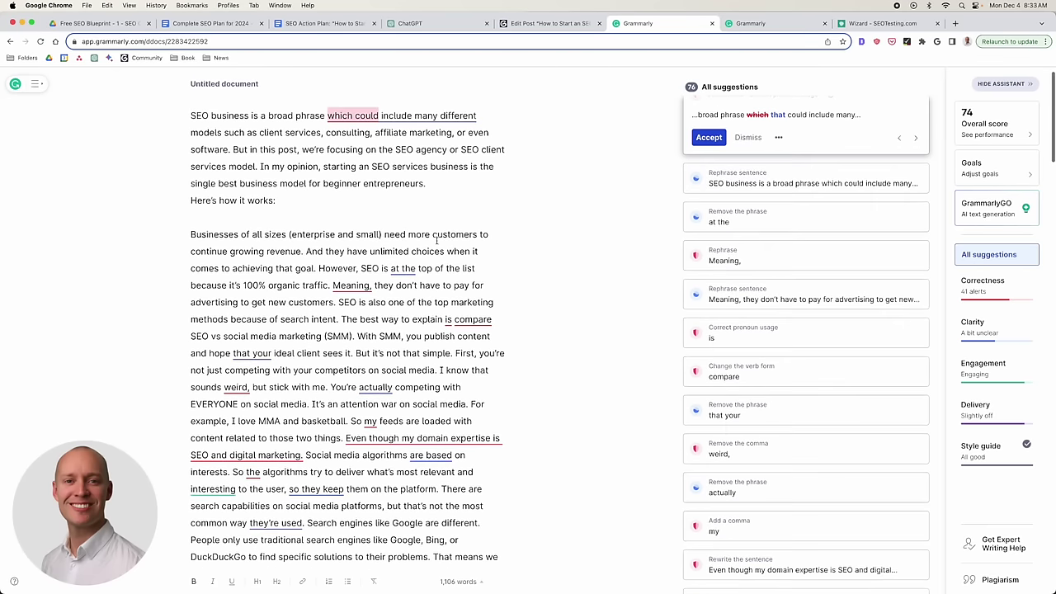
Open the second Grammarly document and read the edited version of the new sections from start to end.
{"action": "left_click", "coordinate": [759, 24]}
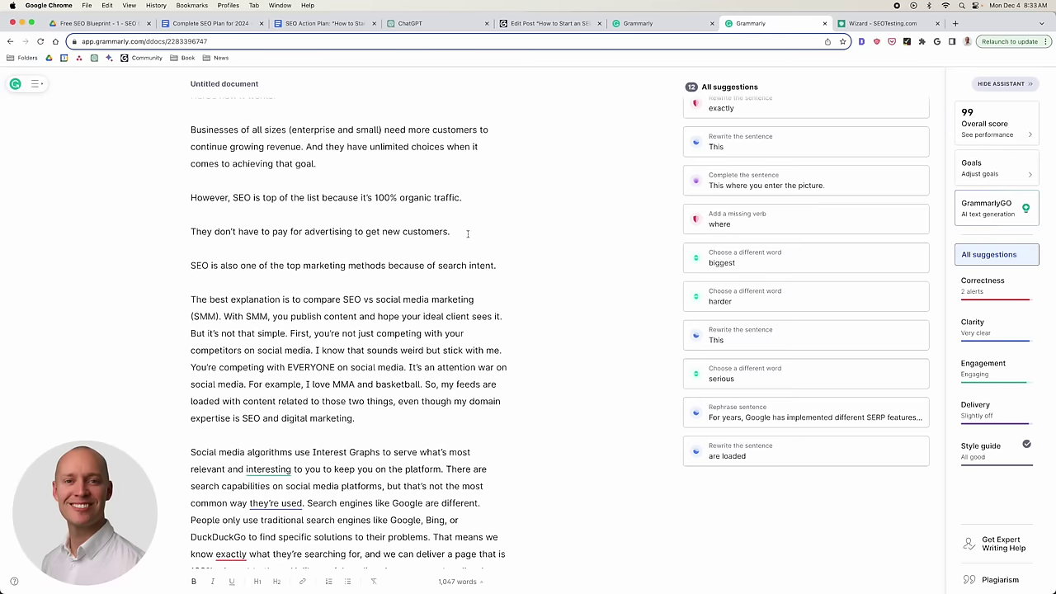
{"action": "scroll", "coordinate": [454, 237], "scroll_direction": "down", "scroll_amount": 5}
{"action": "scroll", "coordinate": [435, 241], "scroll_direction": "up", "scroll_amount": 9}
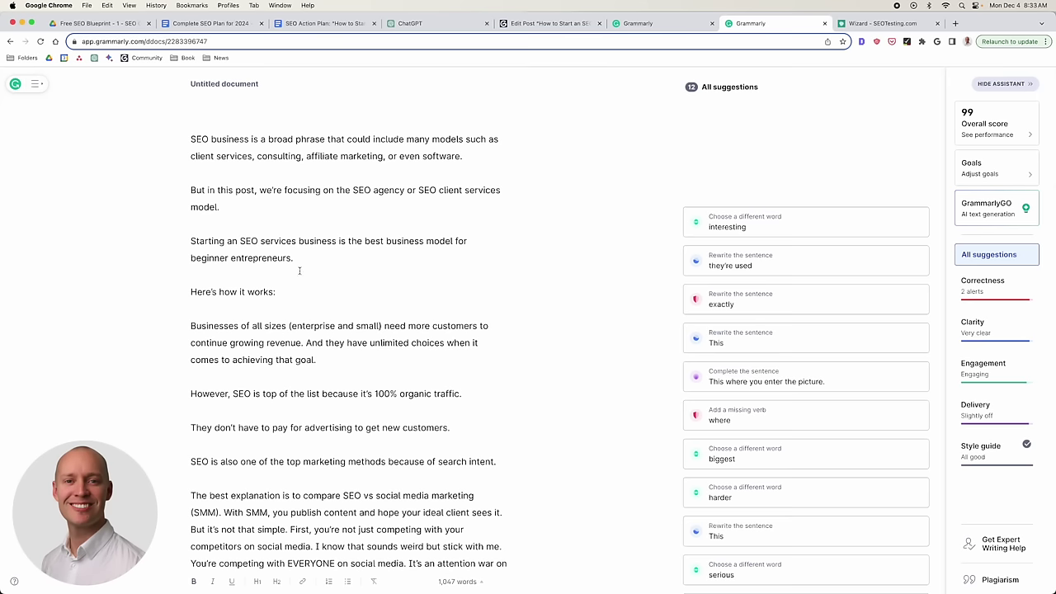
{"action": "scroll", "coordinate": [363, 314], "scroll_direction": "down", "scroll_amount": 4}
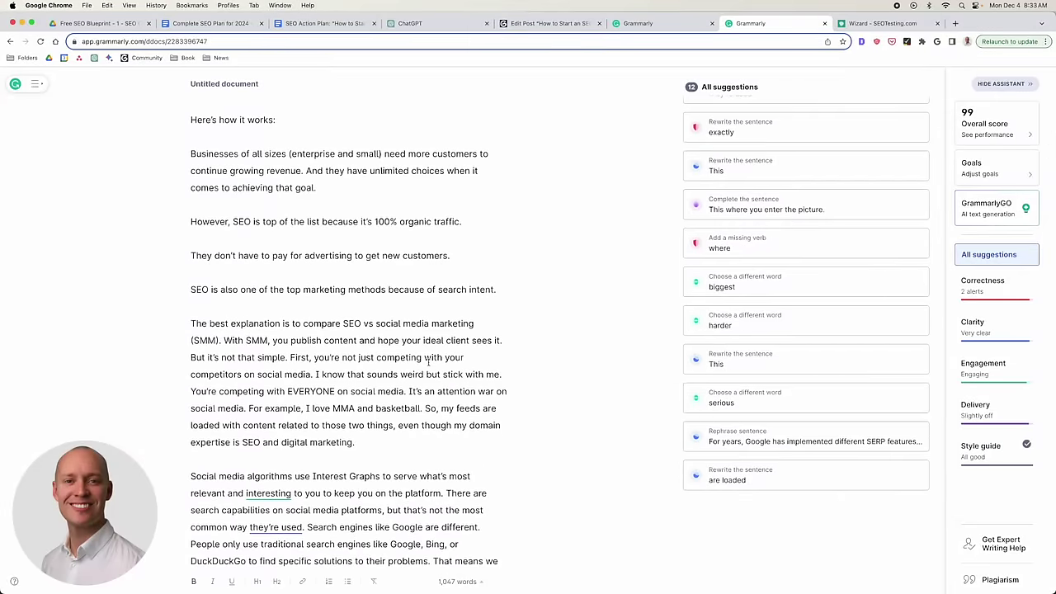
{"action": "scroll", "coordinate": [393, 178], "scroll_direction": "down", "scroll_amount": 2}
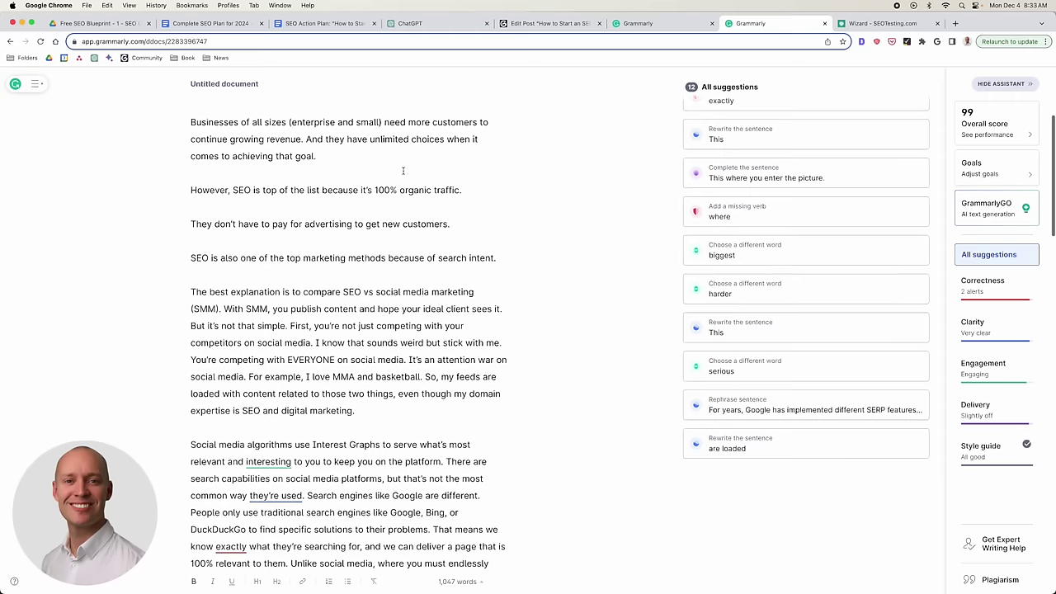
{"action": "scroll", "coordinate": [417, 183], "scroll_direction": "down", "scroll_amount": 1}
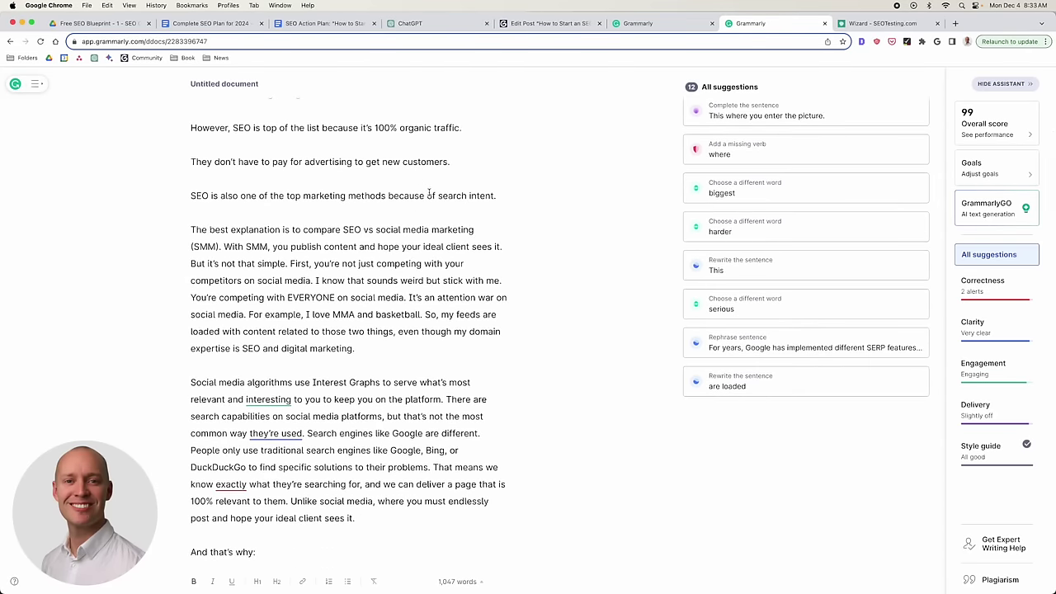
{"action": "scroll", "coordinate": [422, 189], "scroll_direction": "down", "scroll_amount": 5}
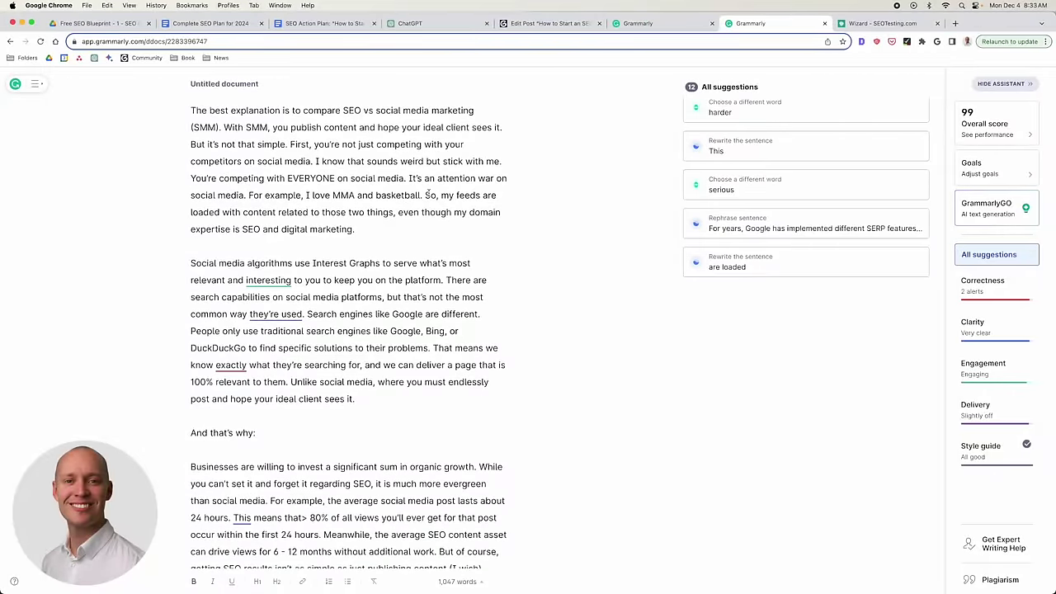
{"action": "scroll", "coordinate": [429, 194], "scroll_direction": "down", "scroll_amount": 10}
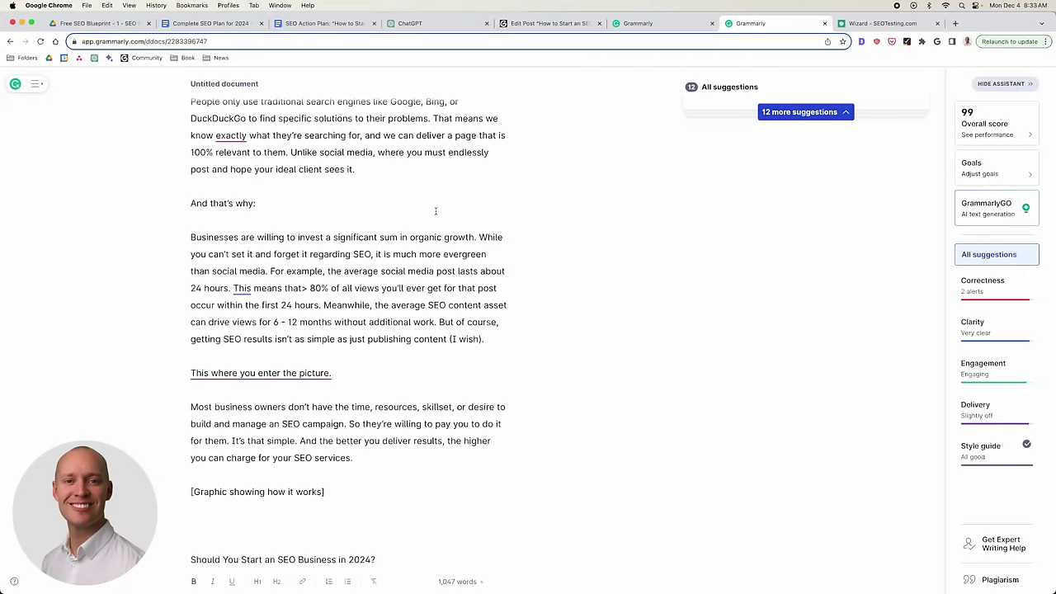
{"action": "scroll", "coordinate": [435, 211], "scroll_direction": "down", "scroll_amount": 15}
{"action": "scroll", "coordinate": [432, 230], "scroll_direction": "down", "scroll_amount": 3}
{"action": "scroll", "coordinate": [449, 240], "scroll_direction": "up", "scroll_amount": 20}
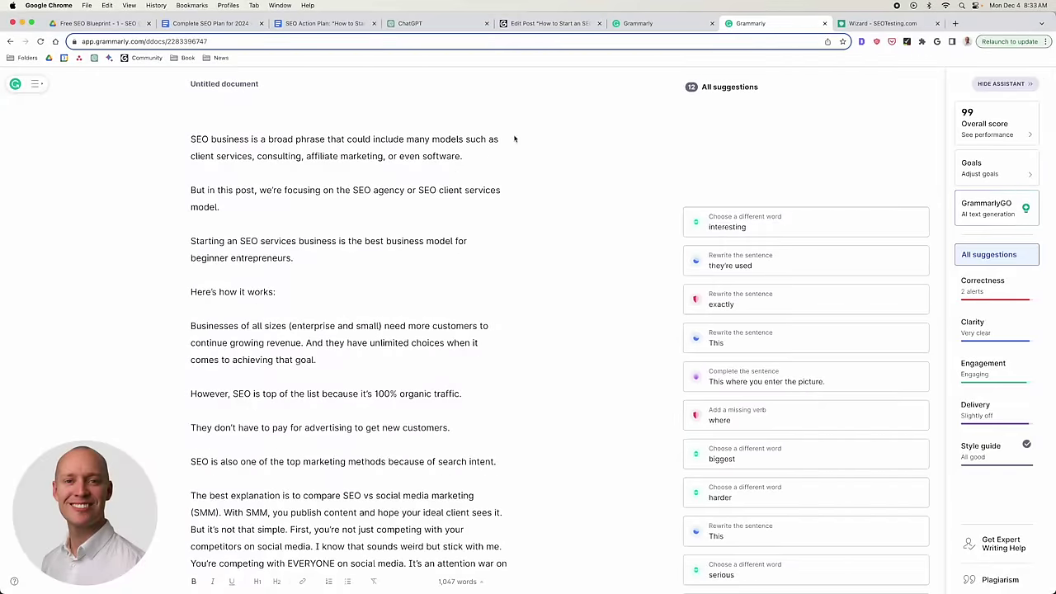
Switch to the incognito window and view the title and introduction of the published gotchseo.com/start-seo-company article.
{"action": "key", "text": "ctrl+Up"}
{"action": "left_click", "coordinate": [784, 316]}
{"action": "scroll", "coordinate": [784, 316], "scroll_direction": "up", "scroll_amount": 5}
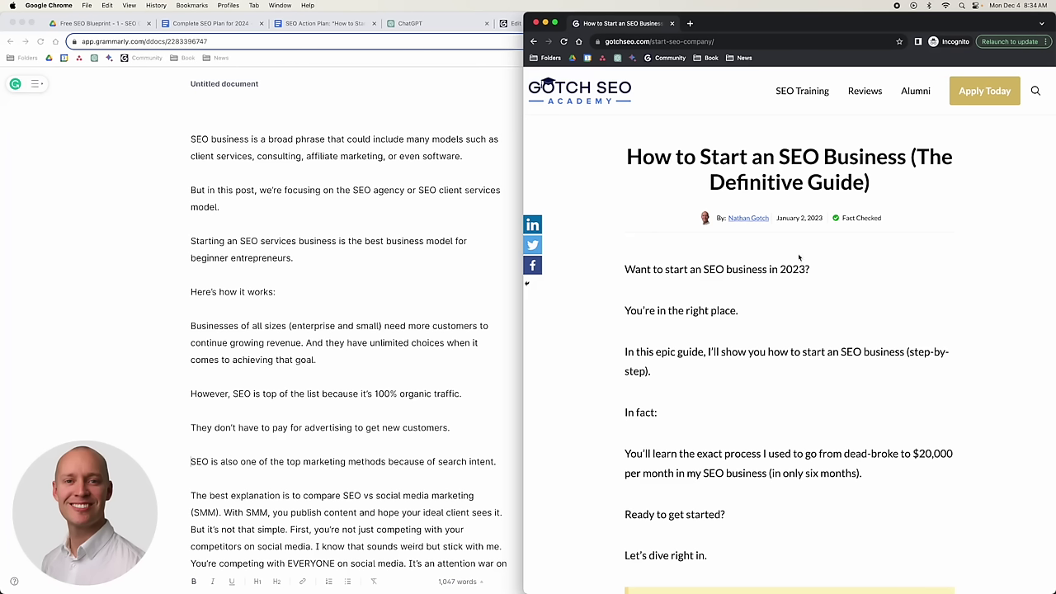
Check the publication date of the published article and compare it with the edited text in the second Grammarly document.
{"action": "left_click_drag", "start_coordinate": [776, 218], "coordinate": [823, 218]}
{"action": "left_click", "coordinate": [797, 221]}
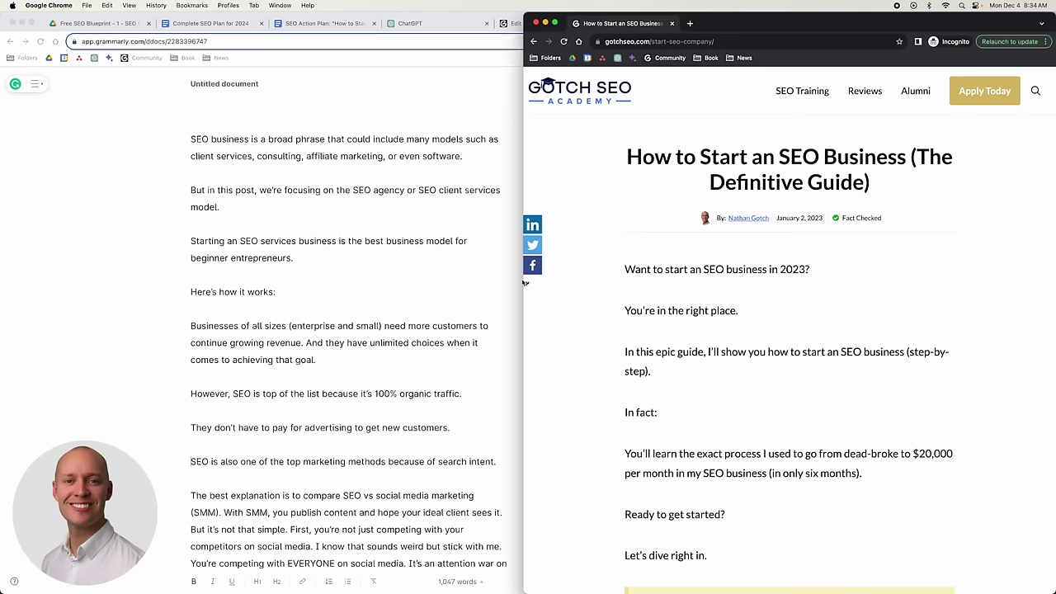
{"action": "left_click", "coordinate": [408, 220]}
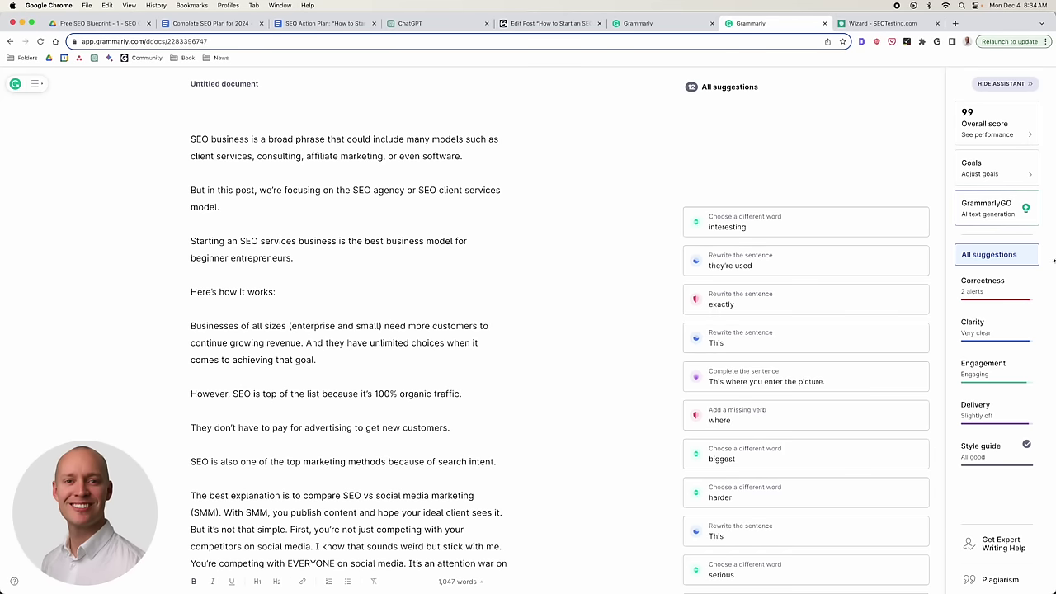
{"action": "left_click", "coordinate": [886, 290]}
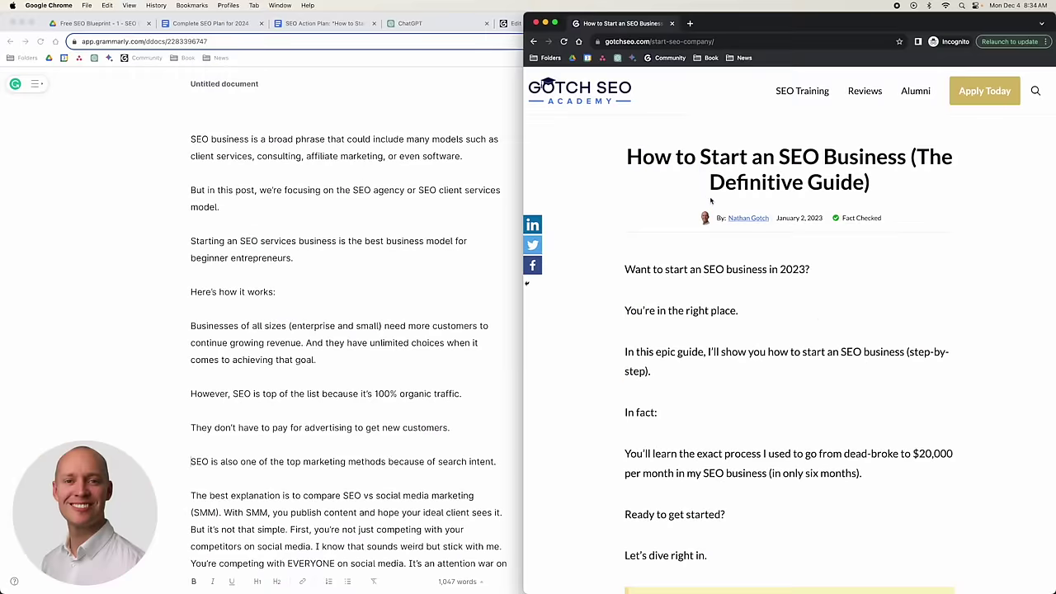
{"action": "left_click", "coordinate": [452, 196]}
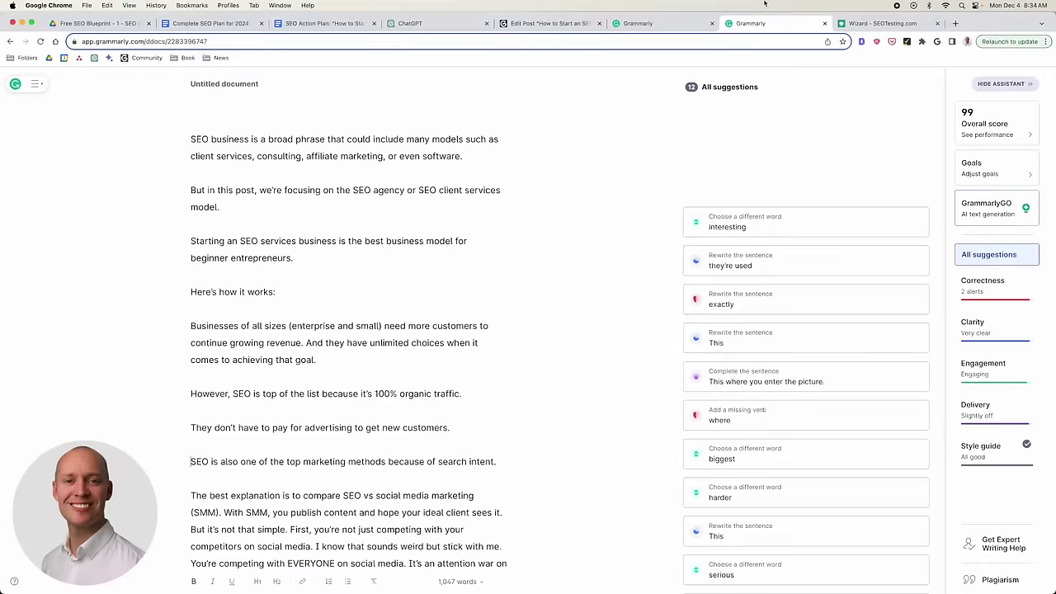
Open the SEOTesting test wizard and copy the published gotchseo.com/start-seo-company article's URL from the incognito window.
{"action": "left_click", "coordinate": [883, 23]}
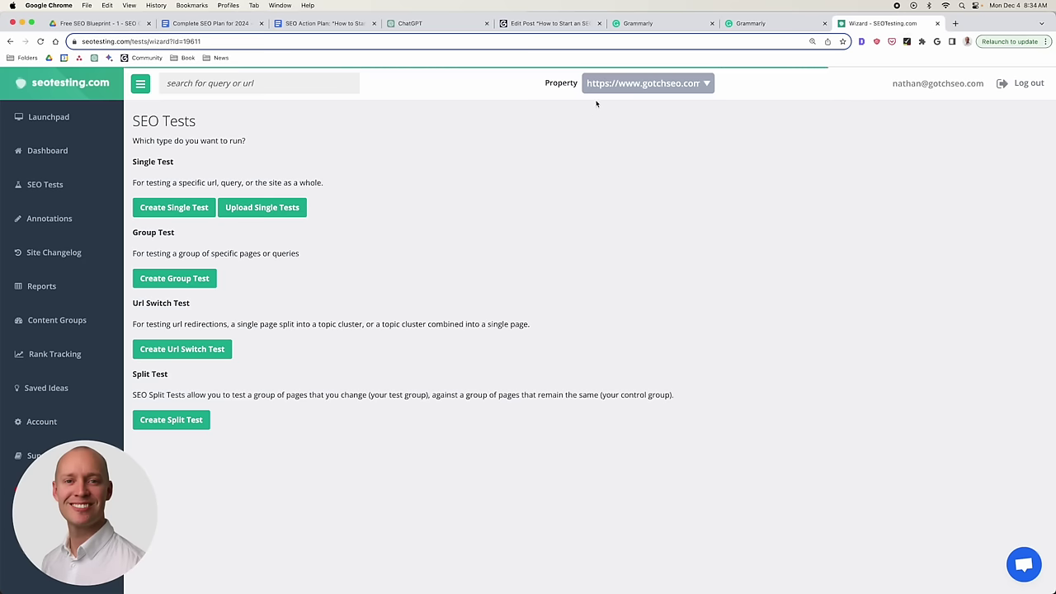
{"action": "key", "text": "ctrl+alt+Left"}
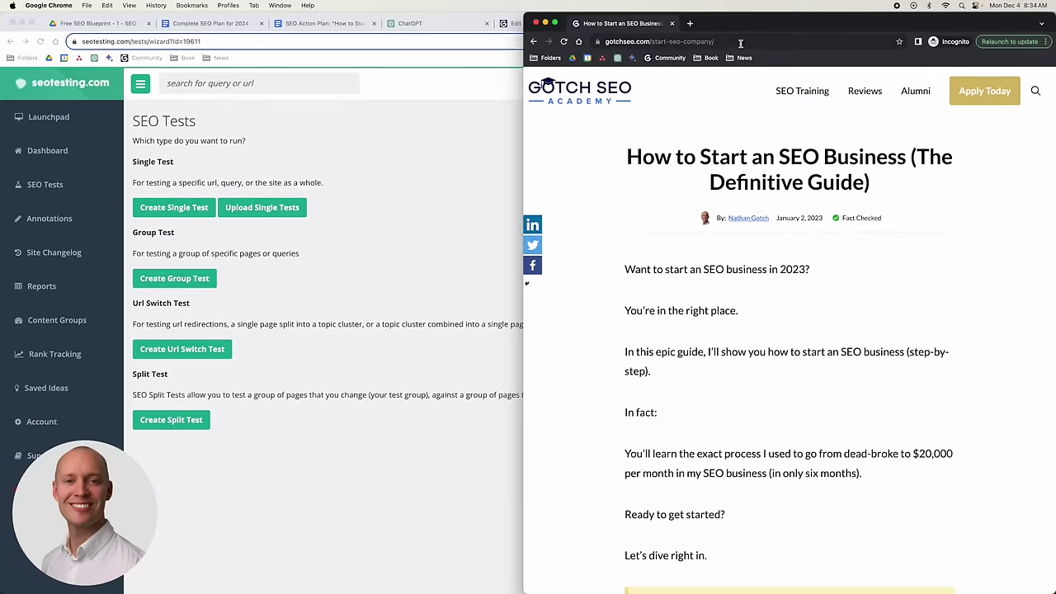
{"action": "left_click", "coordinate": [745, 41]}
{"action": "key", "text": "super+c"}
{"action": "key", "text": "ctrl+alt+Return"}
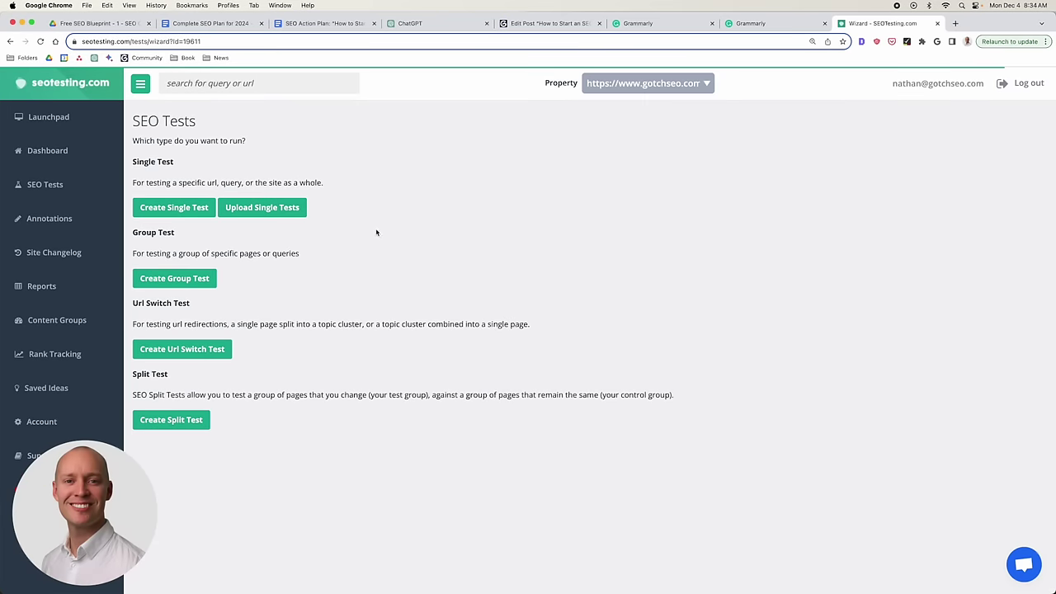
Start a new single test for gotchseo.com and name it "How to Start an SEO Business".
{"action": "left_click", "coordinate": [177, 211]}
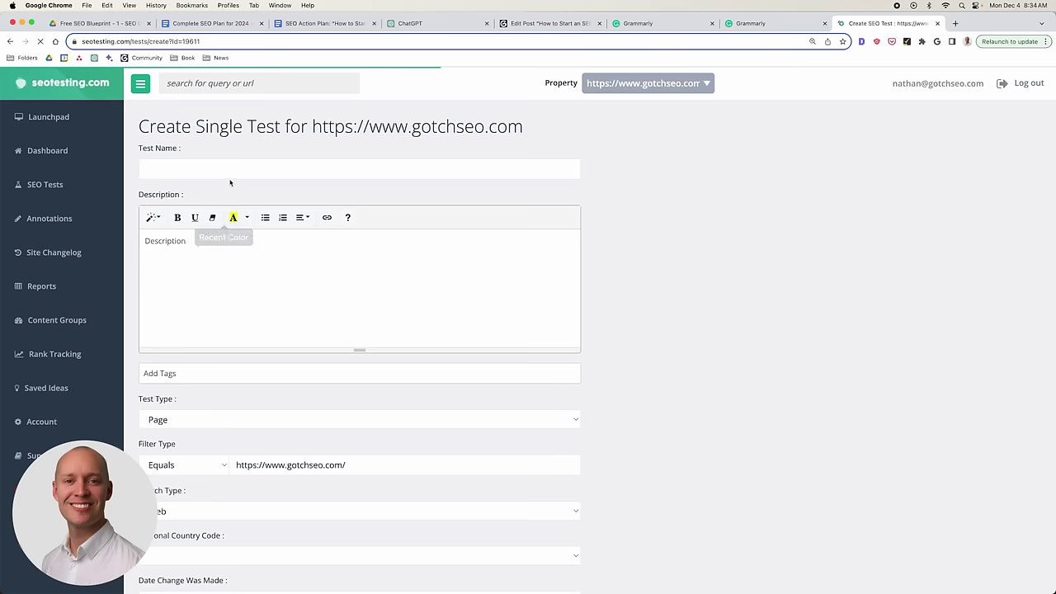
{"action": "left_click", "coordinate": [210, 175]}
{"action": "type", "text": "How"}
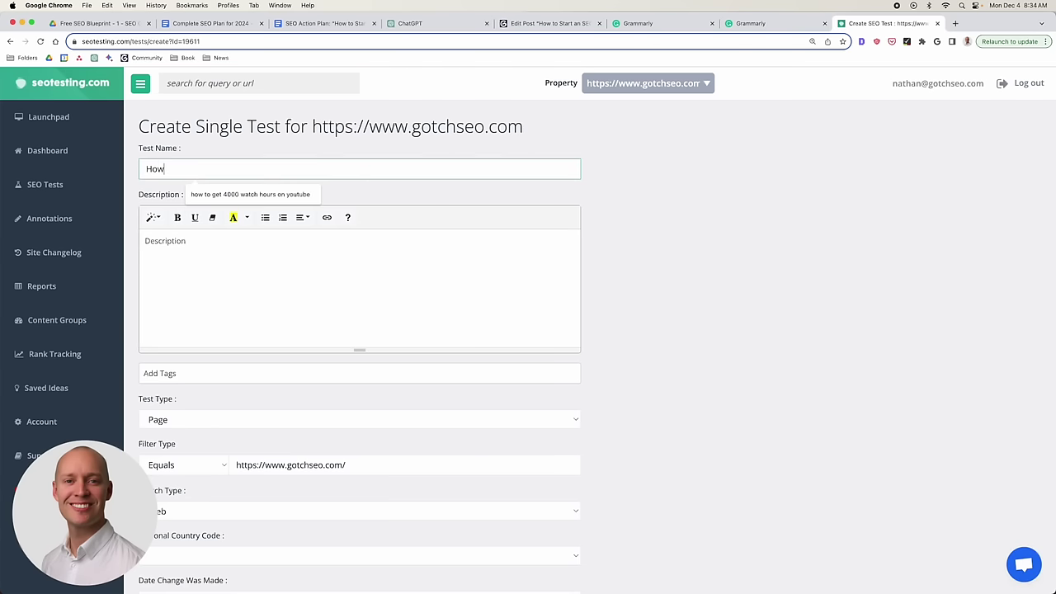
{"action": "type", "text": " to Start an "}
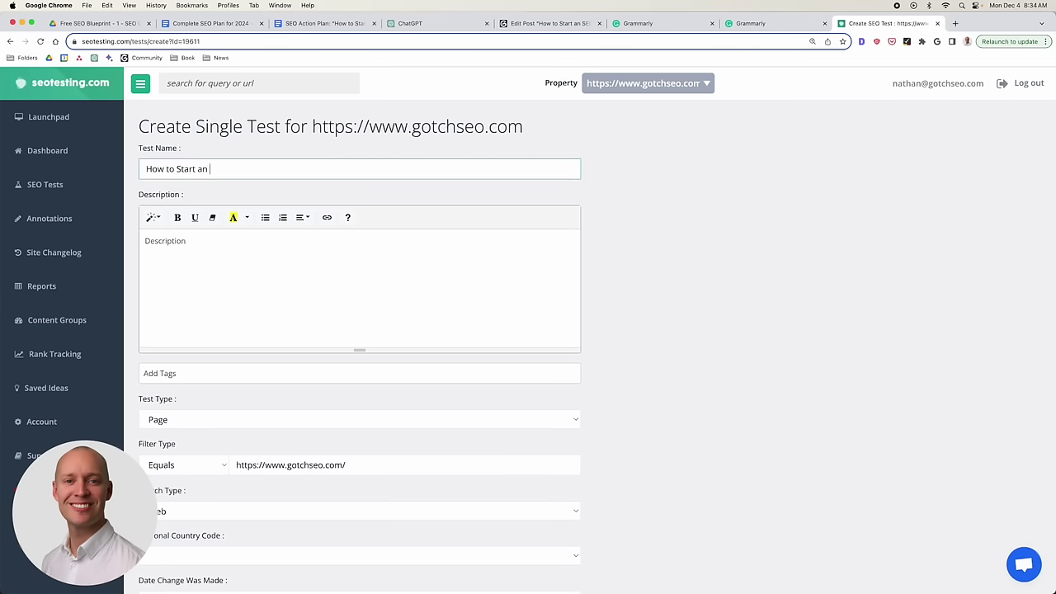
{"action": "type", "text": "SEO Business"}
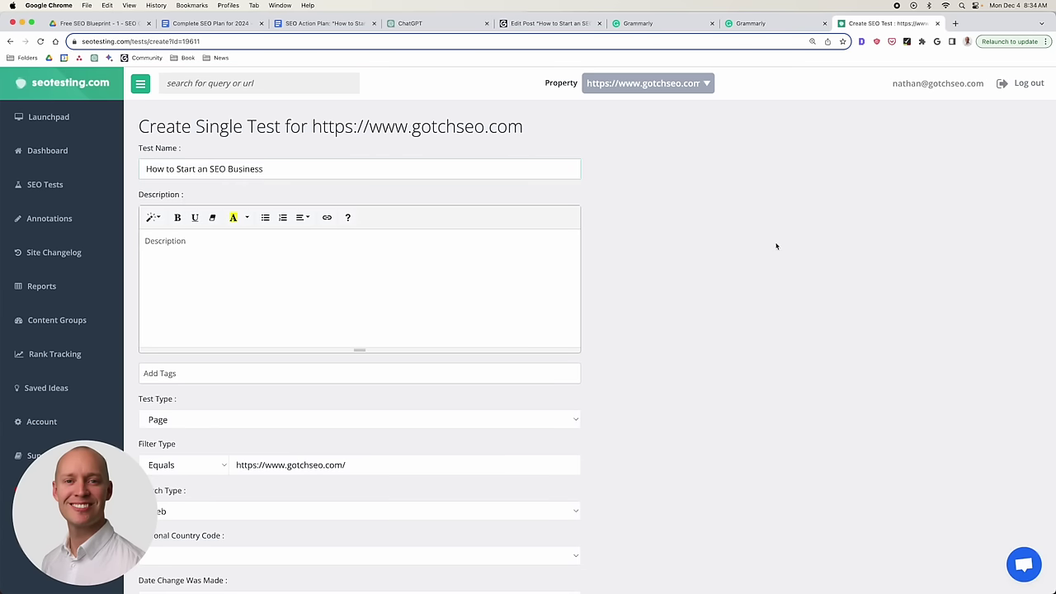
{"action": "scroll", "coordinate": [718, 256], "scroll_direction": "down", "scroll_amount": 4}
{"action": "left_click", "coordinate": [188, 271]}
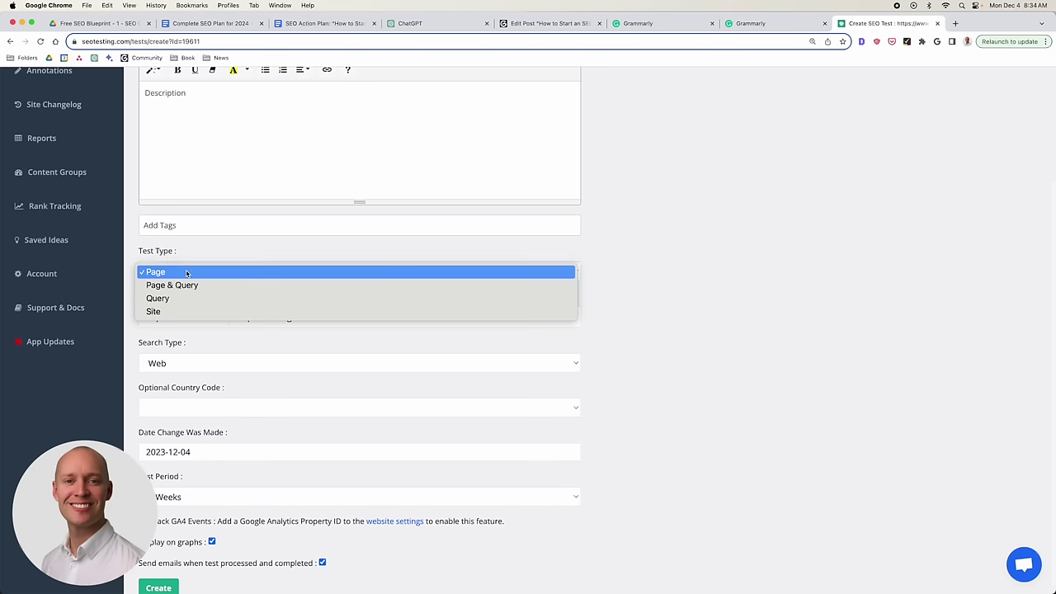
{"action": "left_click", "coordinate": [188, 273]}
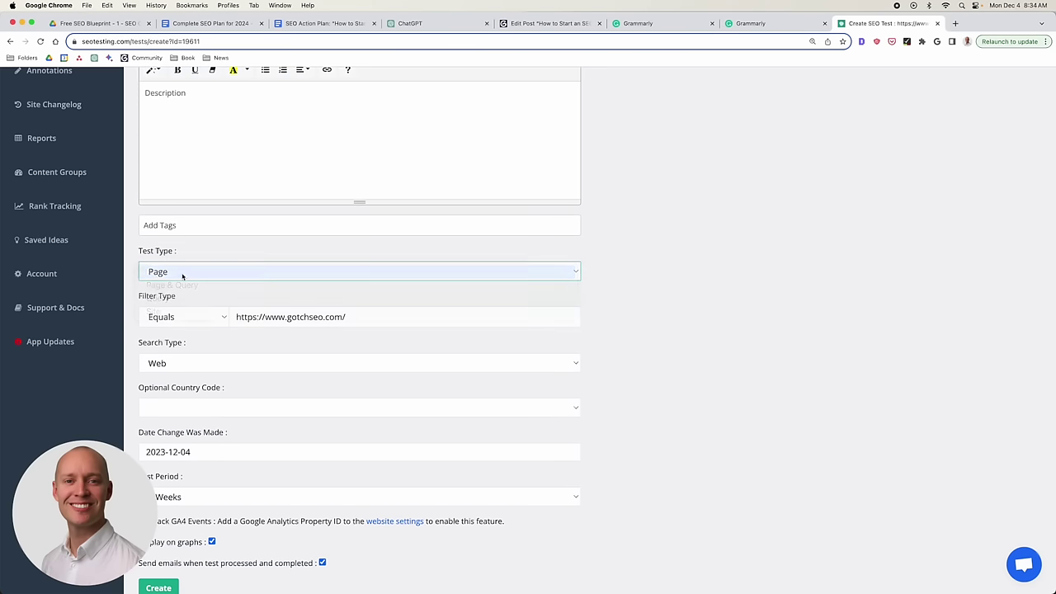
{"action": "left_click", "coordinate": [203, 318]}
{"action": "left_click", "coordinate": [203, 317]}
{"action": "left_click_drag", "start_coordinate": [366, 317], "coordinate": [234, 317]}
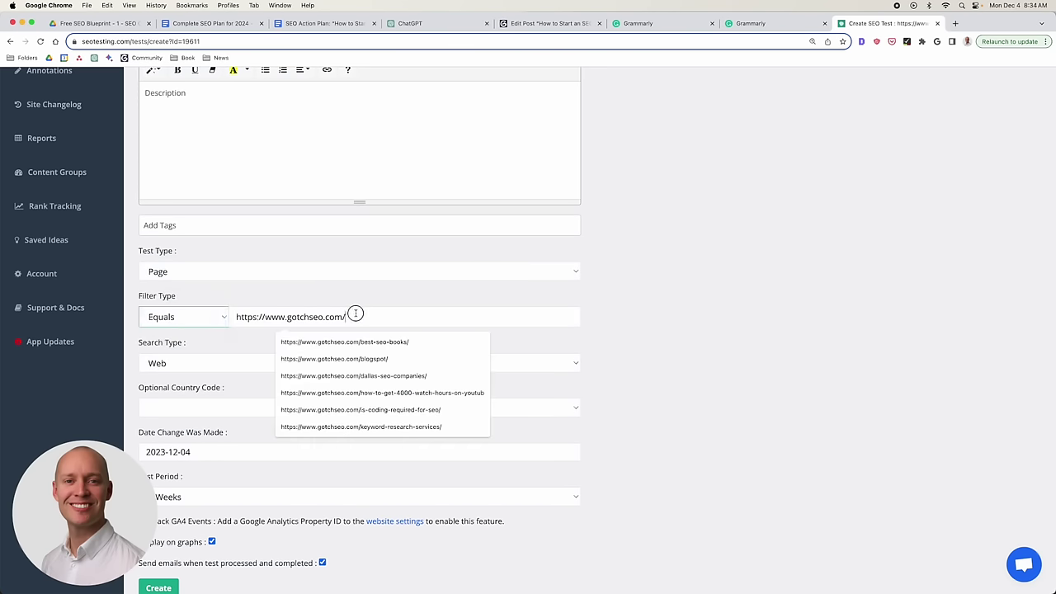
{"action": "key", "text": "super+v"}
{"action": "left_click", "coordinate": [666, 314]}
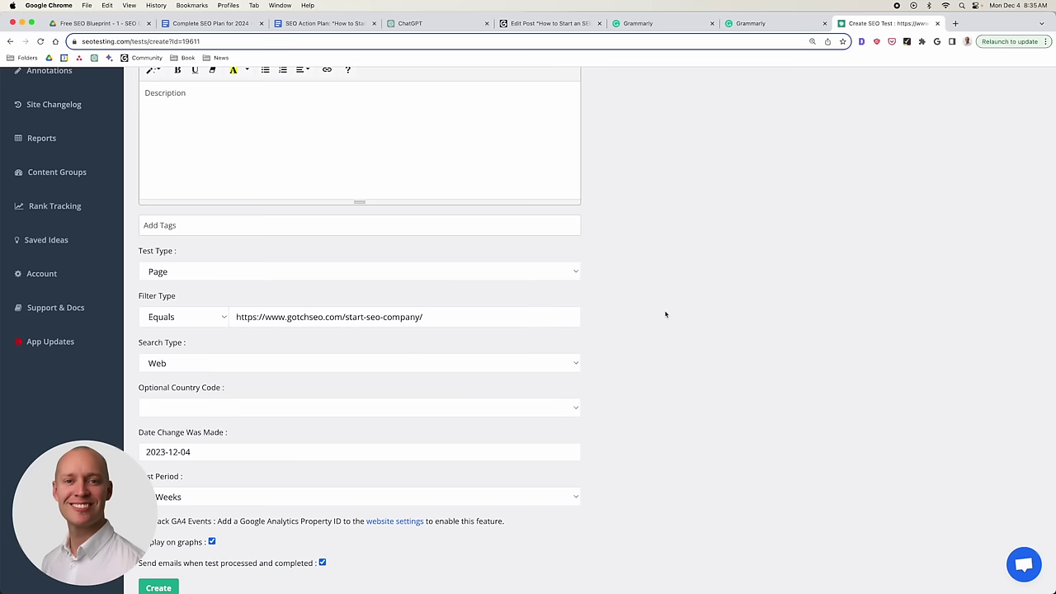
Set the single test's period to 8 weeks.
{"action": "scroll", "coordinate": [673, 312], "scroll_direction": "down", "scroll_amount": 1}
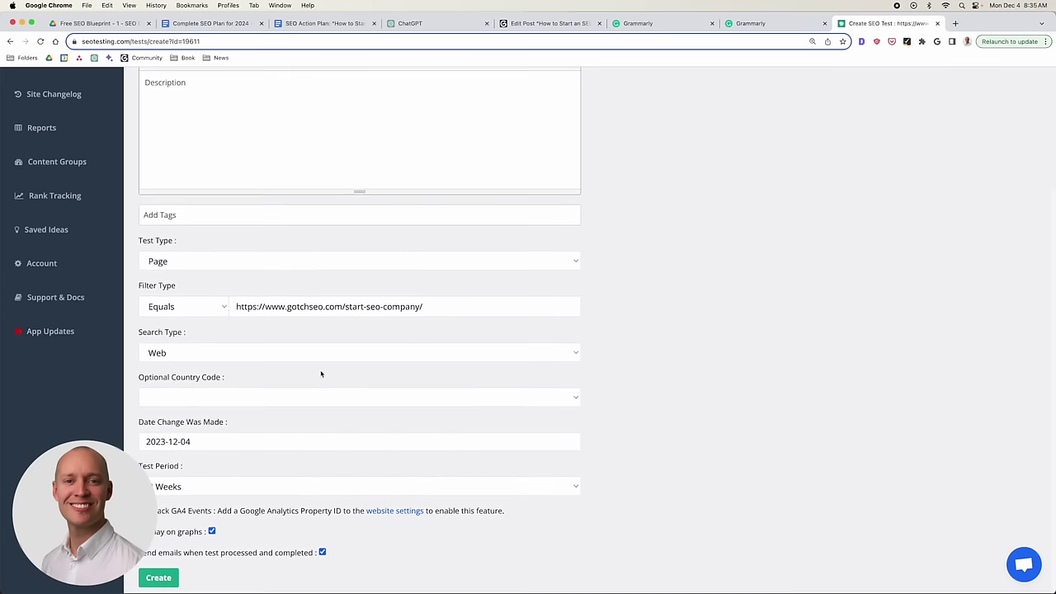
{"action": "left_click", "coordinate": [183, 489]}
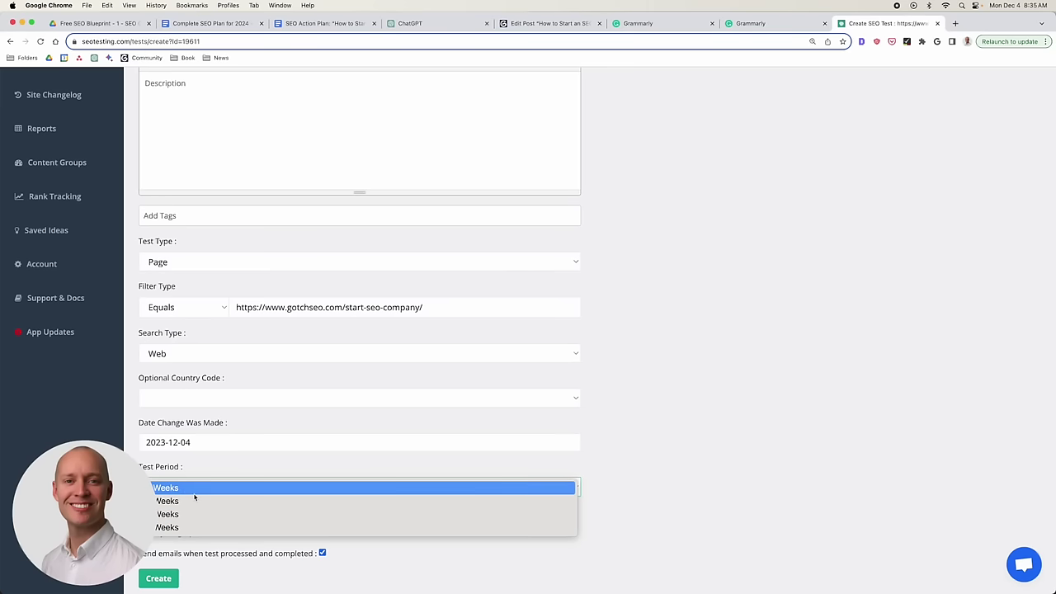
{"action": "left_click", "coordinate": [196, 528]}
{"action": "left_click", "coordinate": [670, 410]}
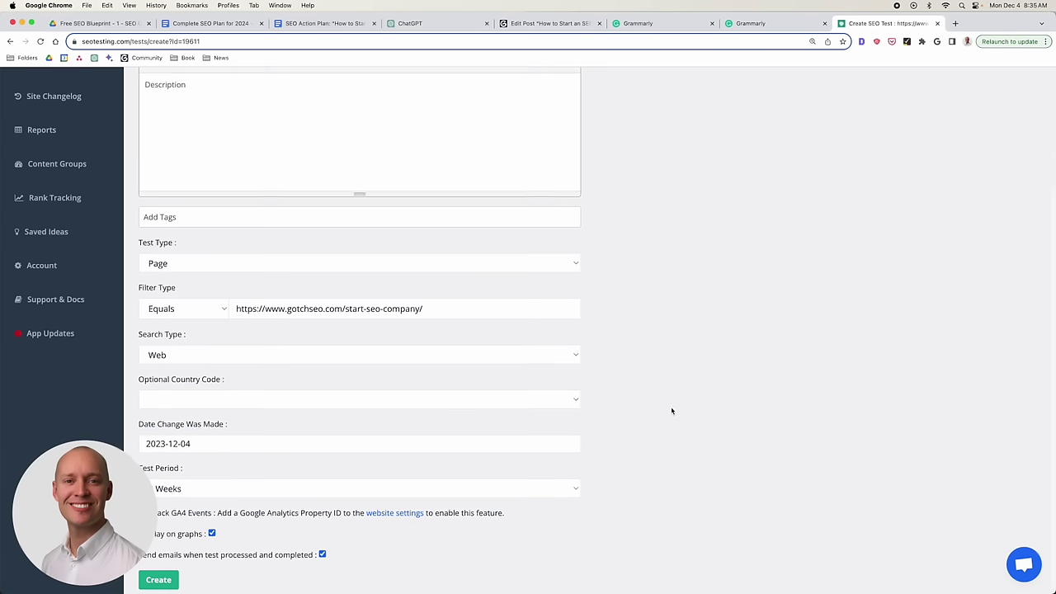
Add the bulleted description "Updating/upgrading post" to the test.
{"action": "scroll", "coordinate": [669, 407], "scroll_direction": "up", "scroll_amount": 3}
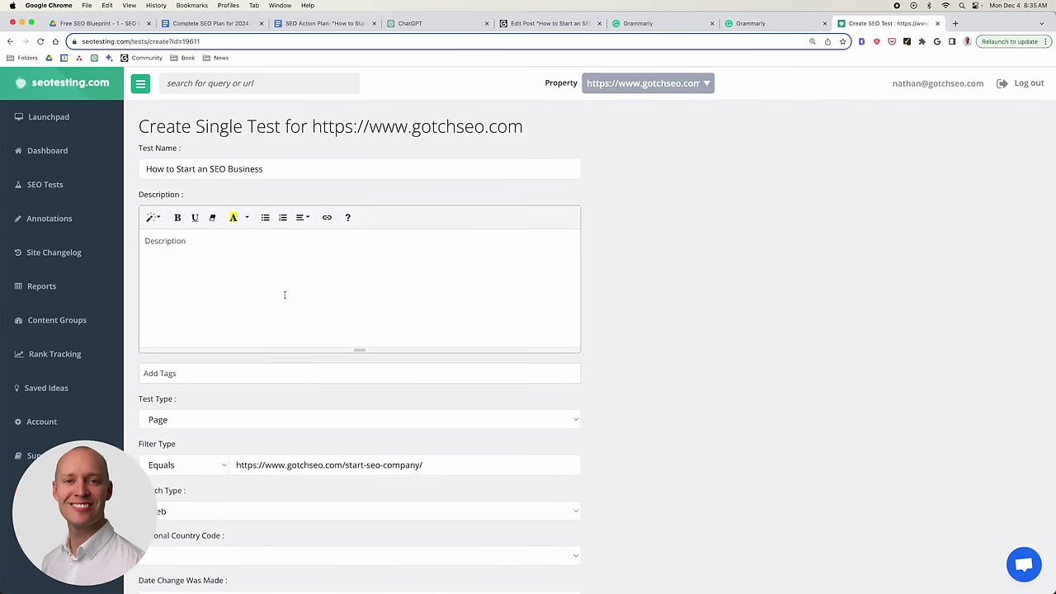
{"action": "left_click", "coordinate": [265, 218]}
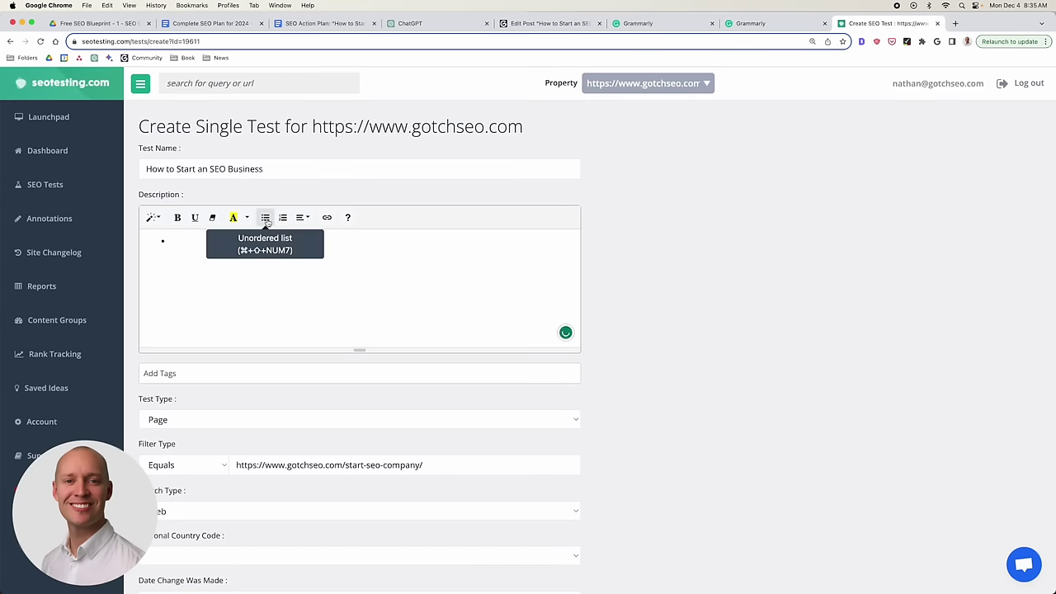
{"action": "type", "text": "Updating/upgrading post"}
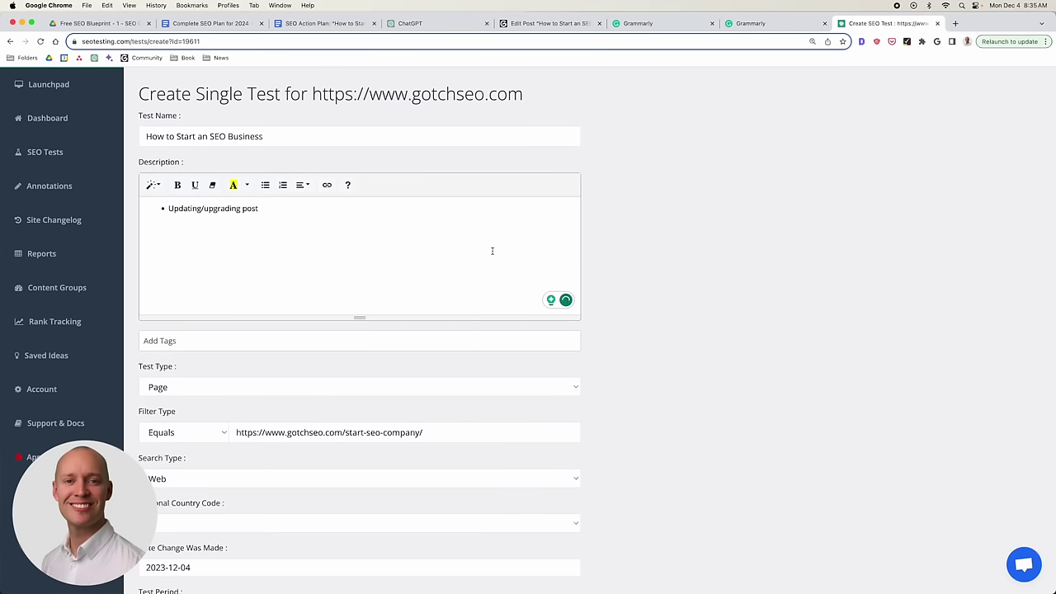
Review the whole single test form, from its name and description to the filter, change date, test period and notification options.
{"action": "scroll", "coordinate": [490, 248], "scroll_direction": "down", "scroll_amount": 3}
{"action": "scroll", "coordinate": [660, 319], "scroll_direction": "down", "scroll_amount": 2}
{"action": "scroll", "coordinate": [693, 319], "scroll_direction": "up", "scroll_amount": 4}
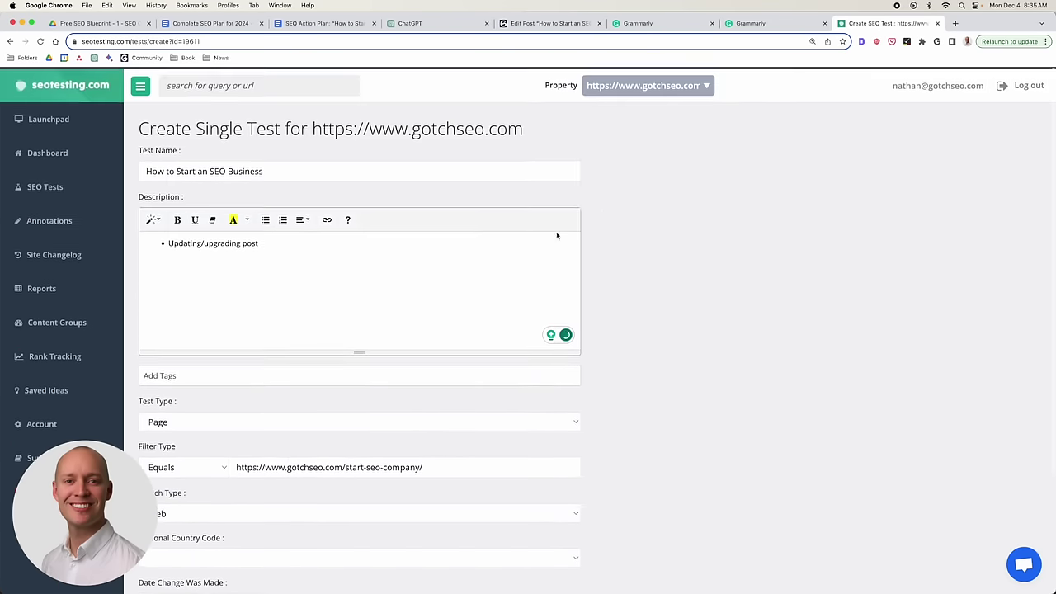
{"action": "scroll", "coordinate": [718, 288], "scroll_direction": "down", "scroll_amount": 1}
{"action": "scroll", "coordinate": [723, 286], "scroll_direction": "down", "scroll_amount": 3}
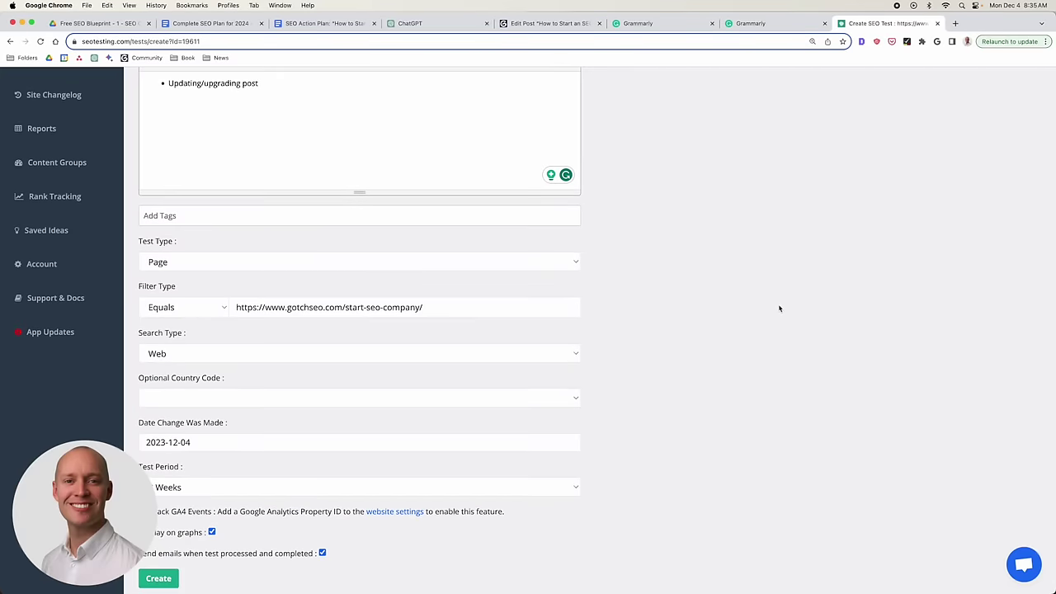
{"action": "scroll", "coordinate": [730, 413], "scroll_direction": "up", "scroll_amount": 4}
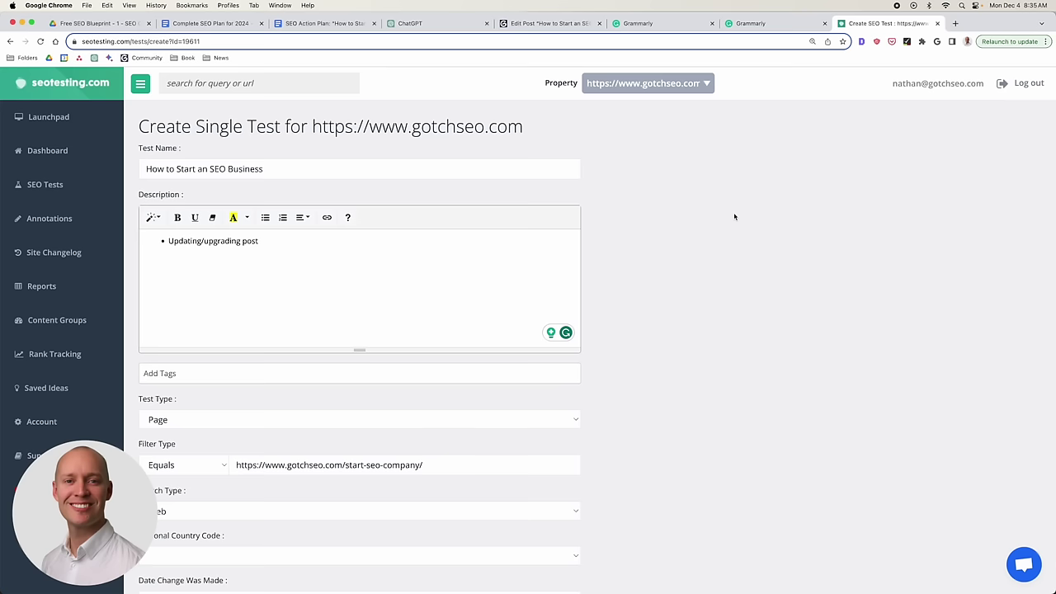
{"action": "scroll", "coordinate": [724, 222], "scroll_direction": "down", "scroll_amount": 3}
{"action": "scroll", "coordinate": [586, 221], "scroll_direction": "down", "scroll_amount": 4}
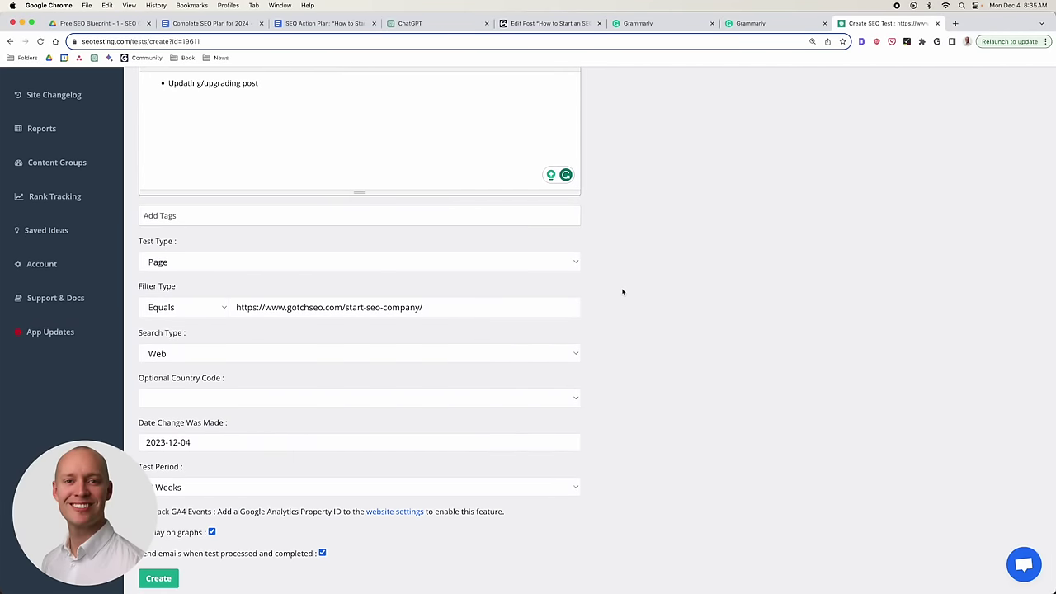
{"action": "scroll", "coordinate": [623, 291], "scroll_direction": "up", "scroll_amount": 5}
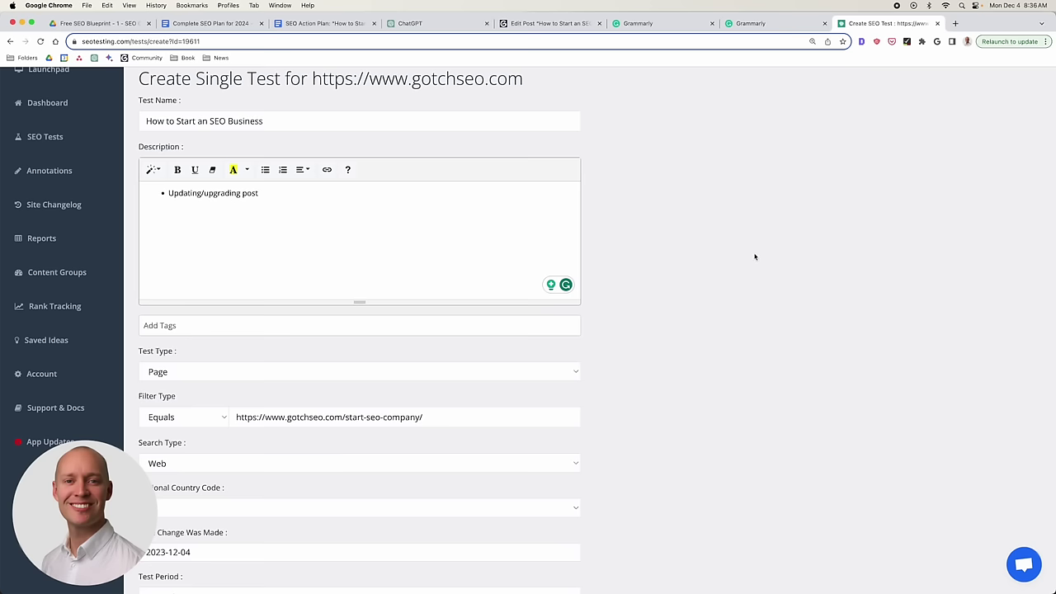
{"action": "scroll", "coordinate": [754, 257], "scroll_direction": "up", "scroll_amount": 3}
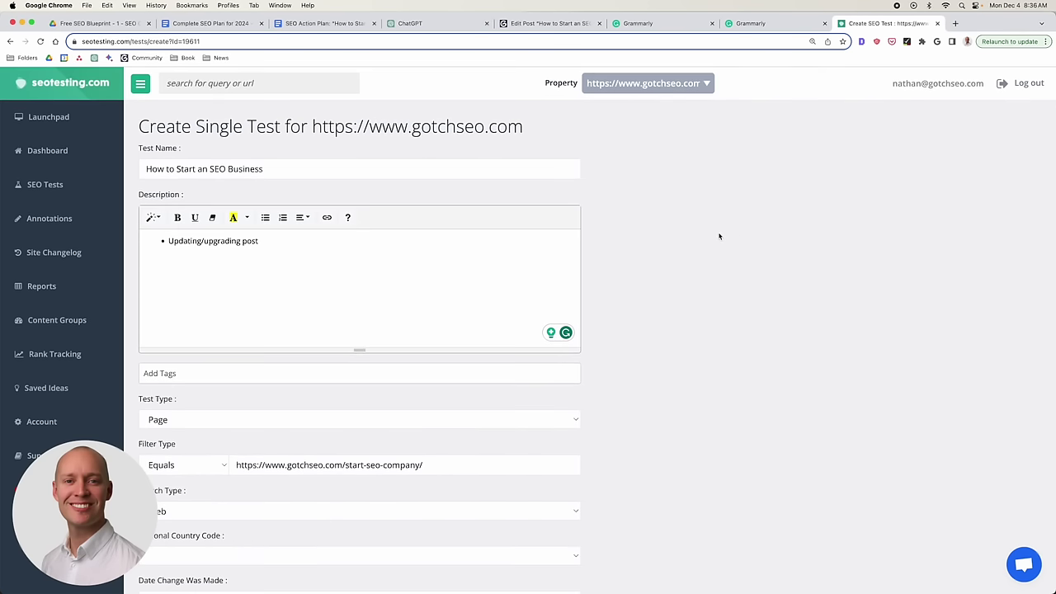
{"action": "scroll", "coordinate": [503, 167], "scroll_direction": "down", "scroll_amount": 5}
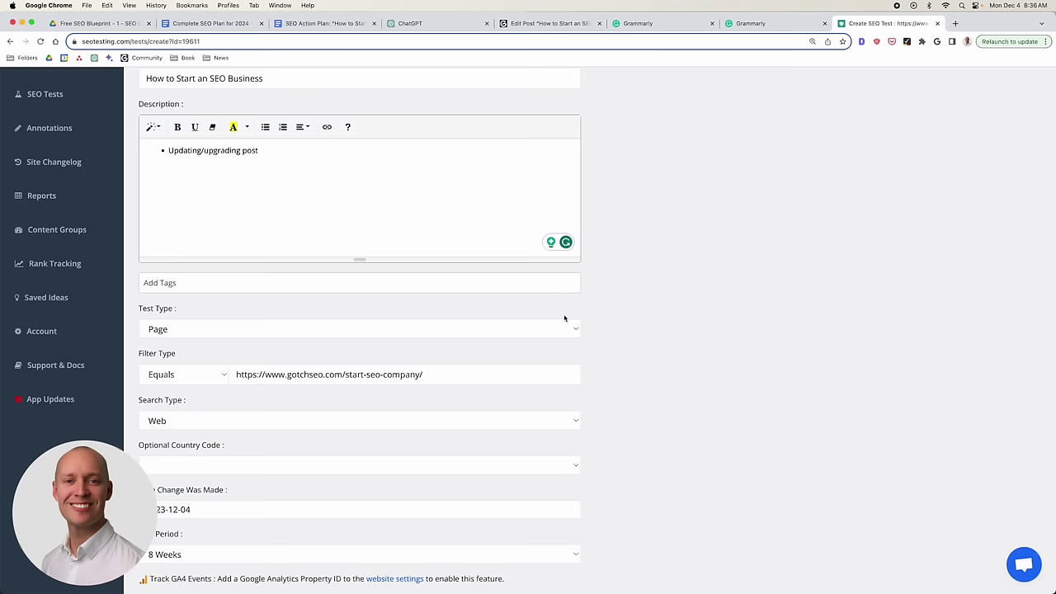
{"action": "scroll", "coordinate": [644, 319], "scroll_direction": "up", "scroll_amount": 5}
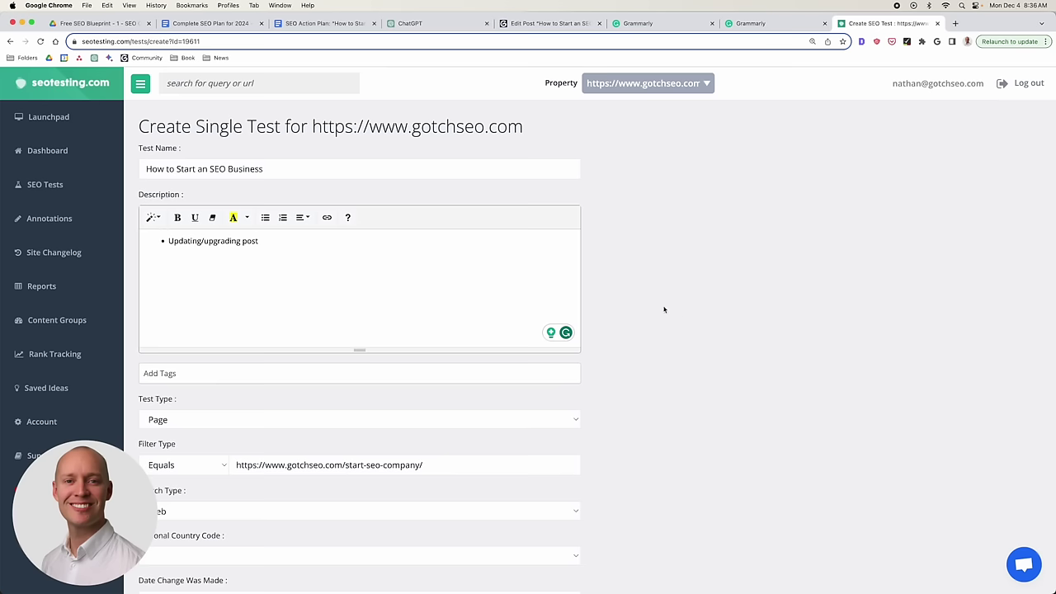
{"action": "scroll", "coordinate": [666, 310], "scroll_direction": "down", "scroll_amount": 2}
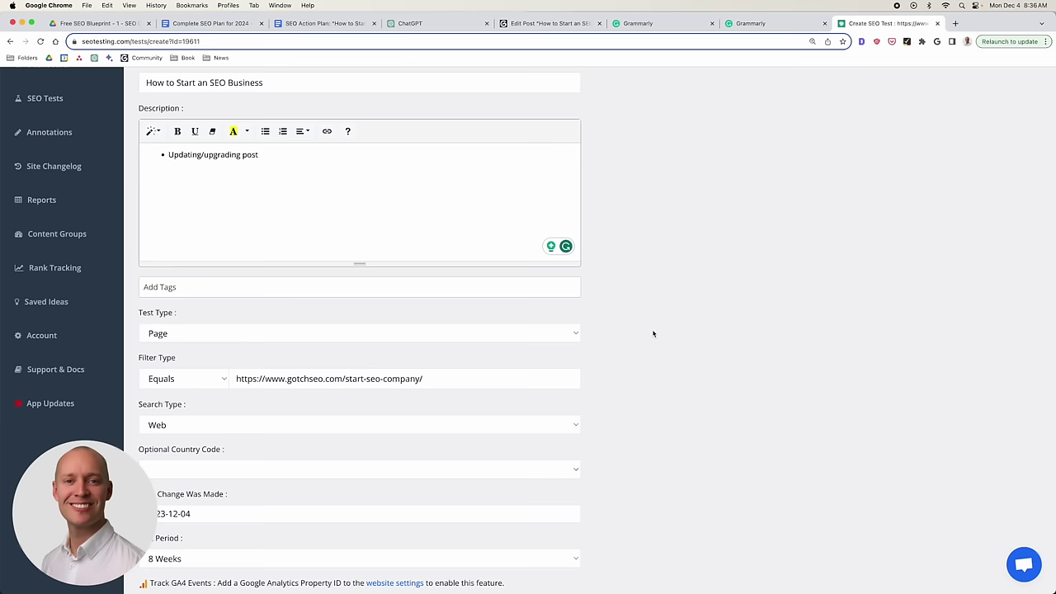
{"action": "scroll", "coordinate": [656, 332], "scroll_direction": "up", "scroll_amount": 2}
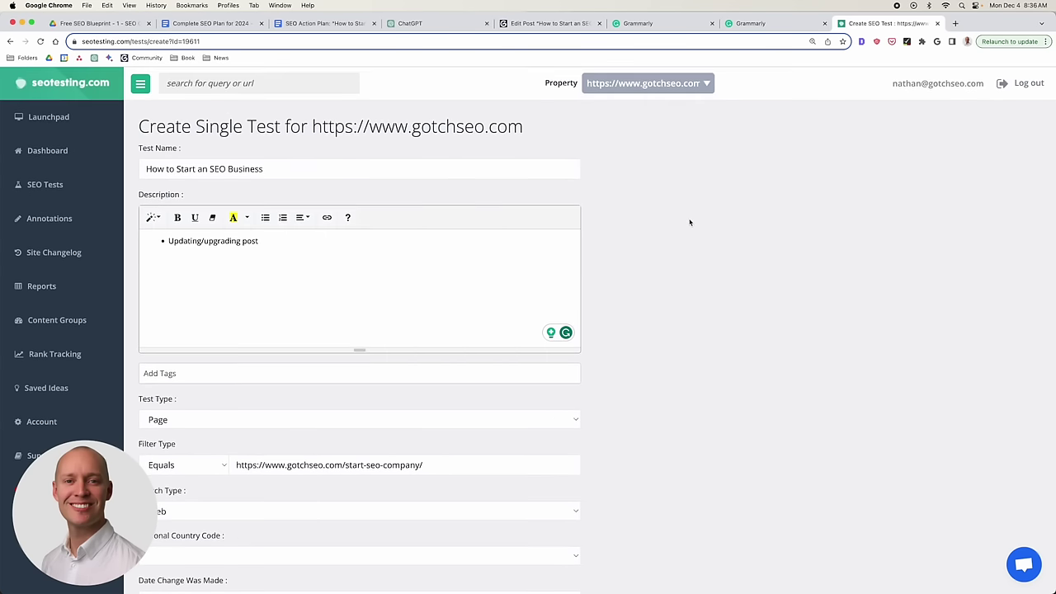
{"action": "scroll", "coordinate": [690, 222], "scroll_direction": "down", "scroll_amount": 2}
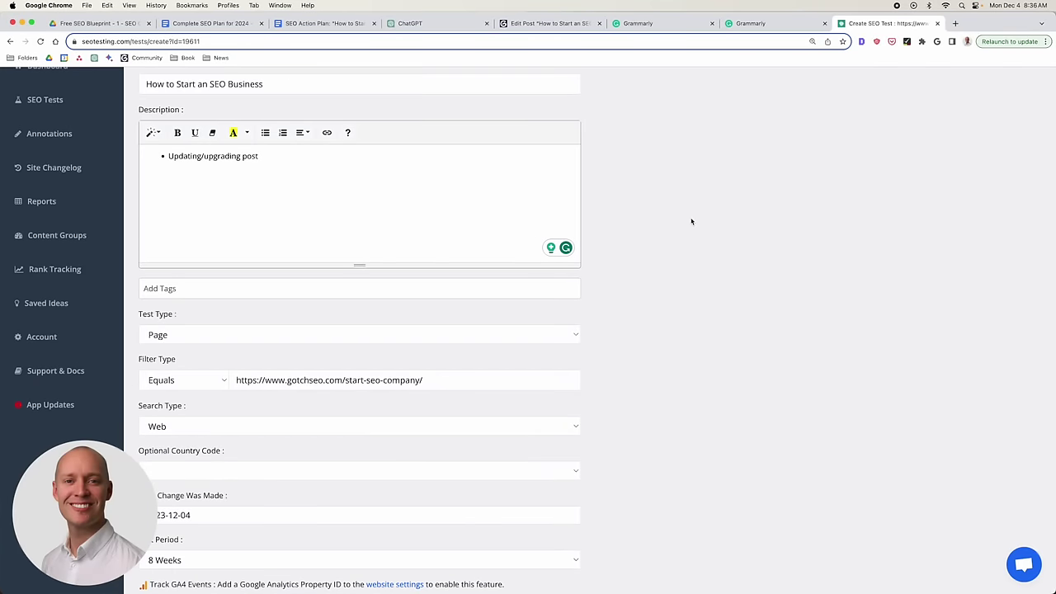
{"action": "scroll", "coordinate": [690, 222], "scroll_direction": "down", "scroll_amount": 2}
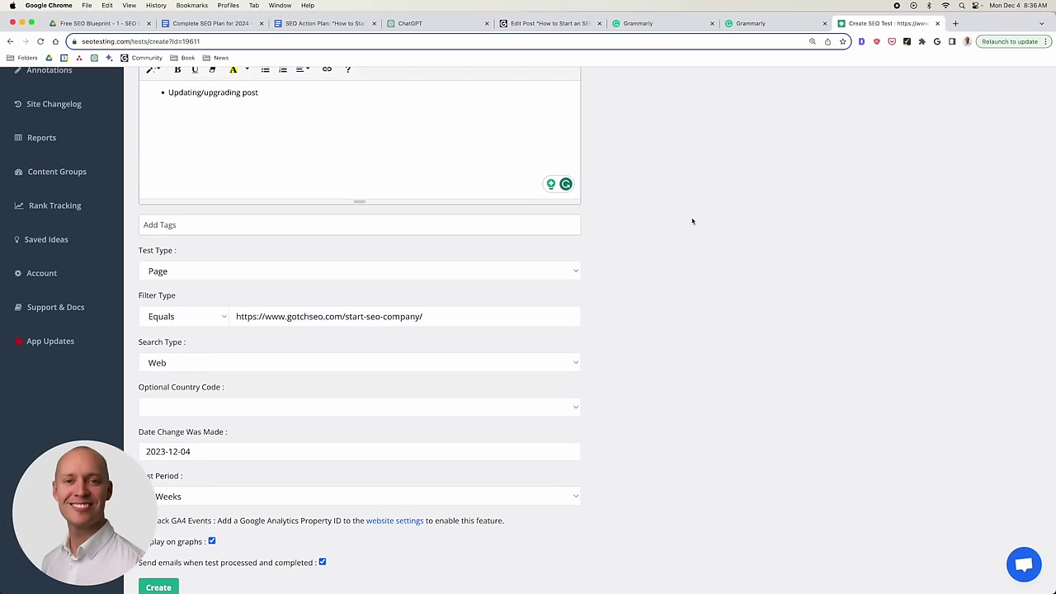
{"action": "left_click", "coordinate": [692, 221]}
Switch back to the WordPress post editor and view the "What is an SEO Business?" section.
{"action": "left_click", "coordinate": [548, 23]}
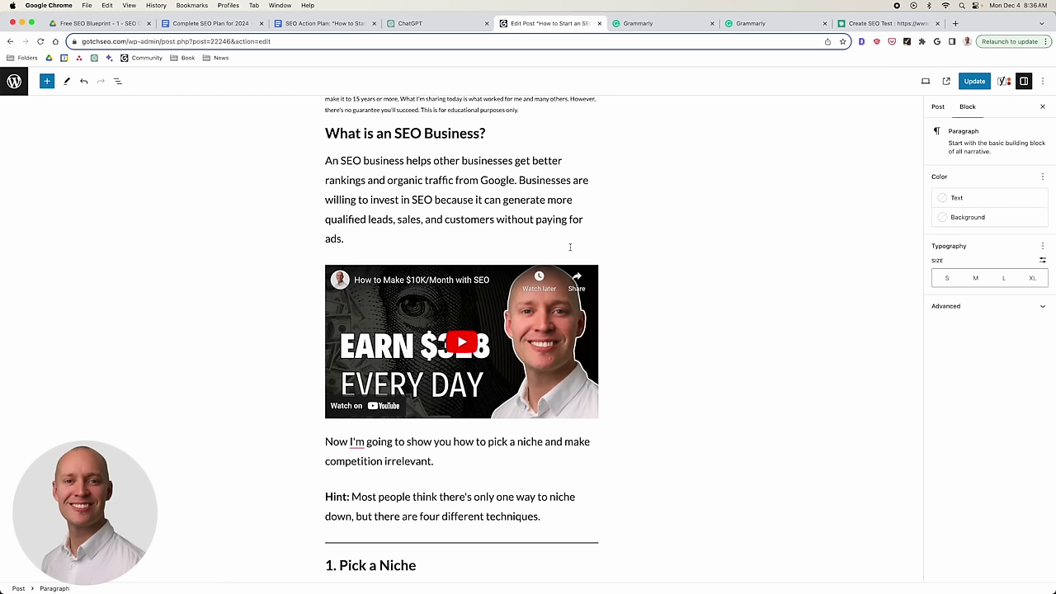
{"action": "mouse_move", "coordinate": [594, 425]}
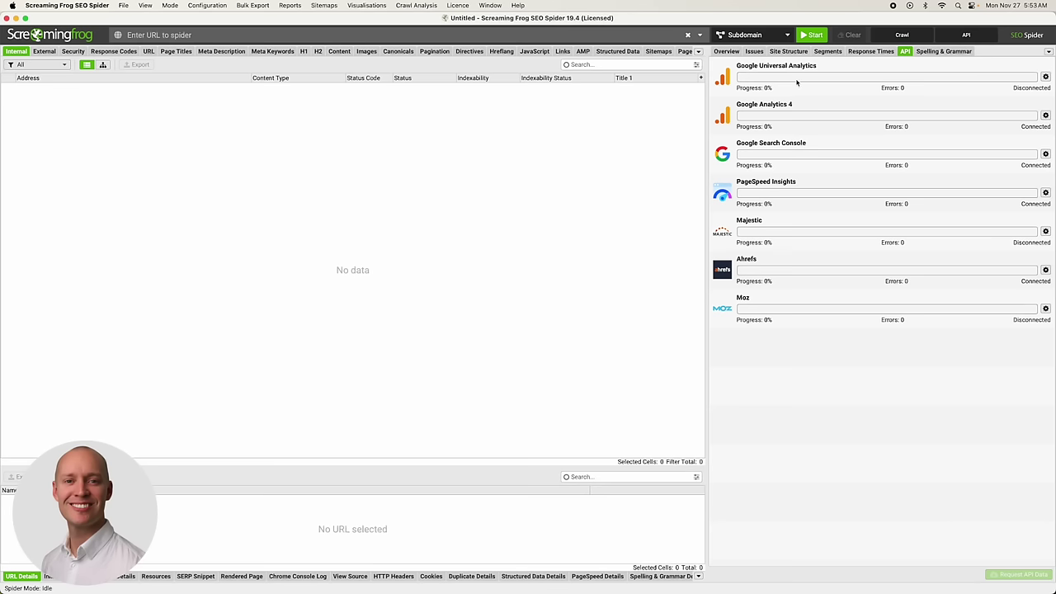
Open the Google Analytics 4 API configuration and review its account, date range and Session metrics.
{"action": "left_click_drag", "start_coordinate": [707, 228], "coordinate": [625, 264]}
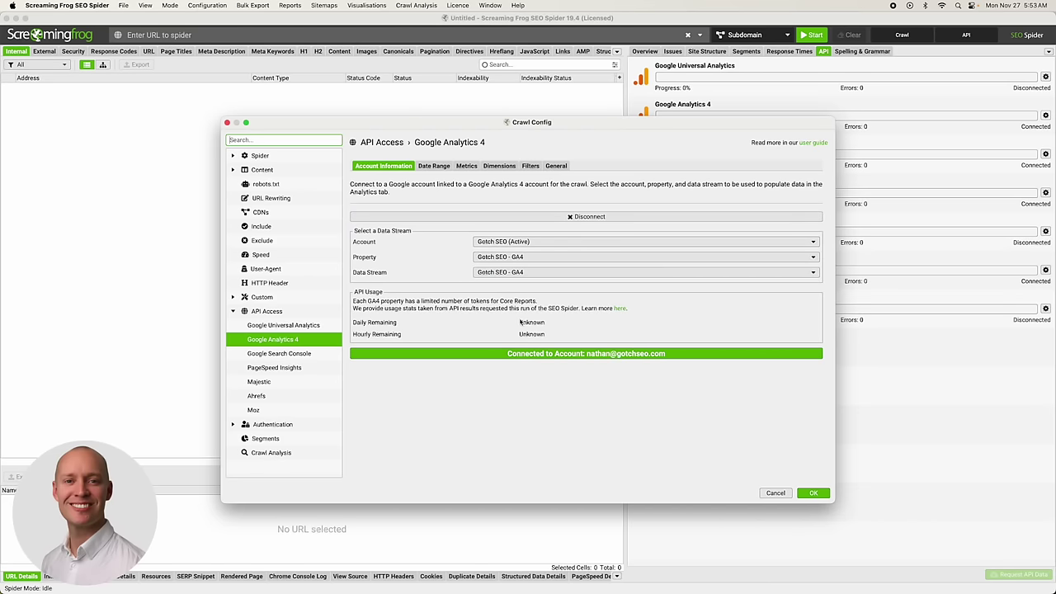
{"action": "left_click", "coordinate": [434, 165]}
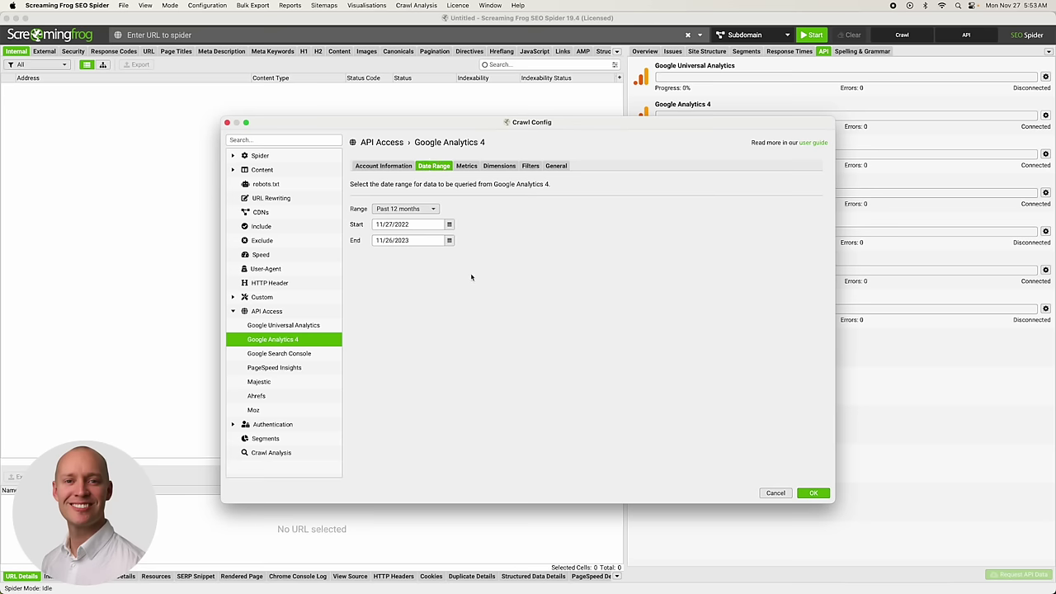
{"action": "left_click", "coordinate": [467, 166]}
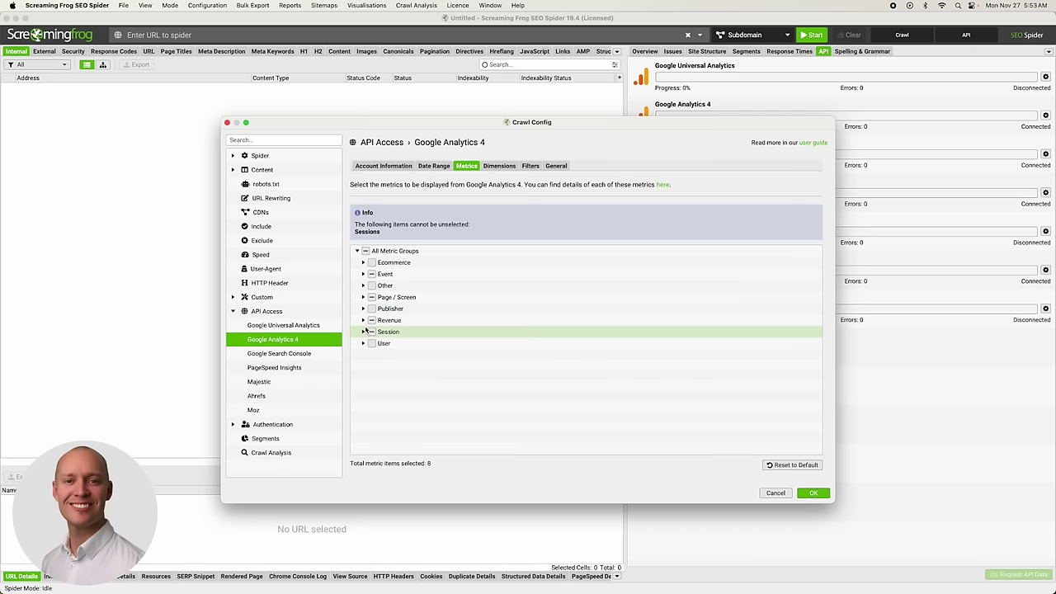
{"action": "left_click", "coordinate": [363, 332]}
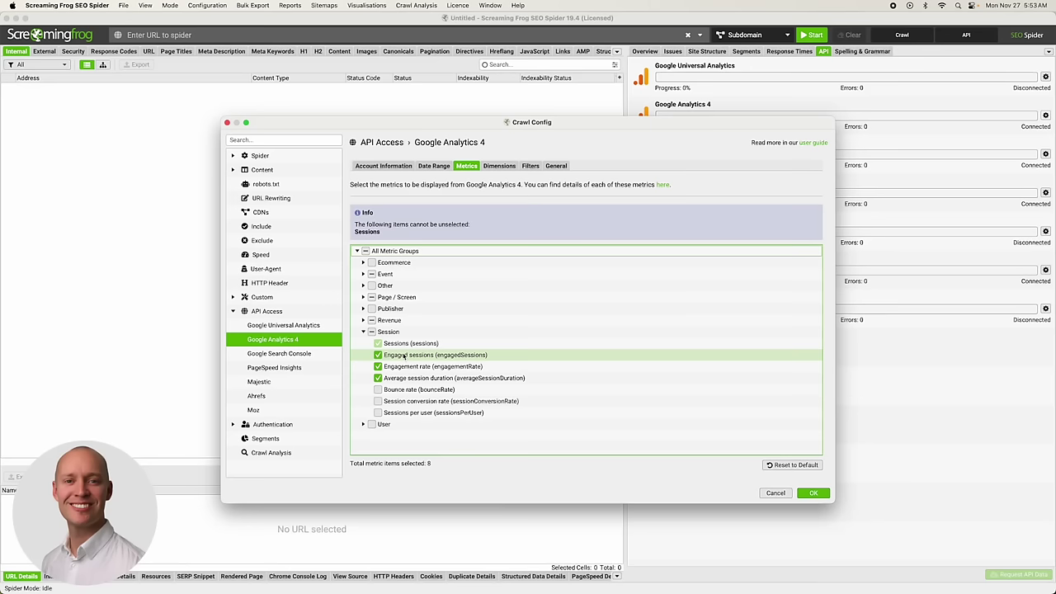
{"action": "left_click", "coordinate": [363, 332]}
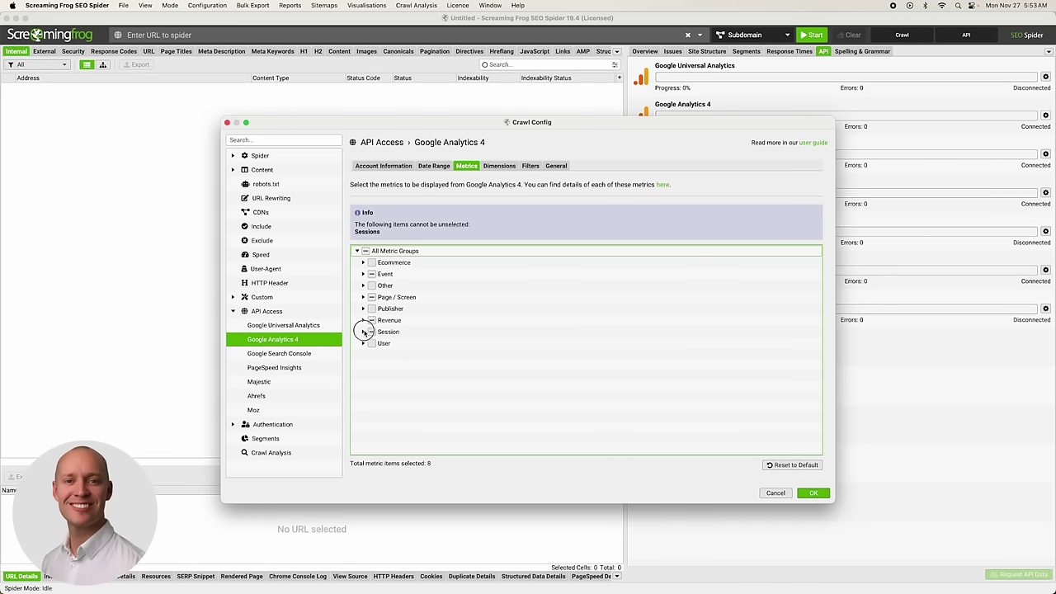
Exclude Total revenue from the Google Analytics 4 metrics and check the selections in the Event, Page / Screen and Session groups.
{"action": "left_click", "coordinate": [363, 274]}
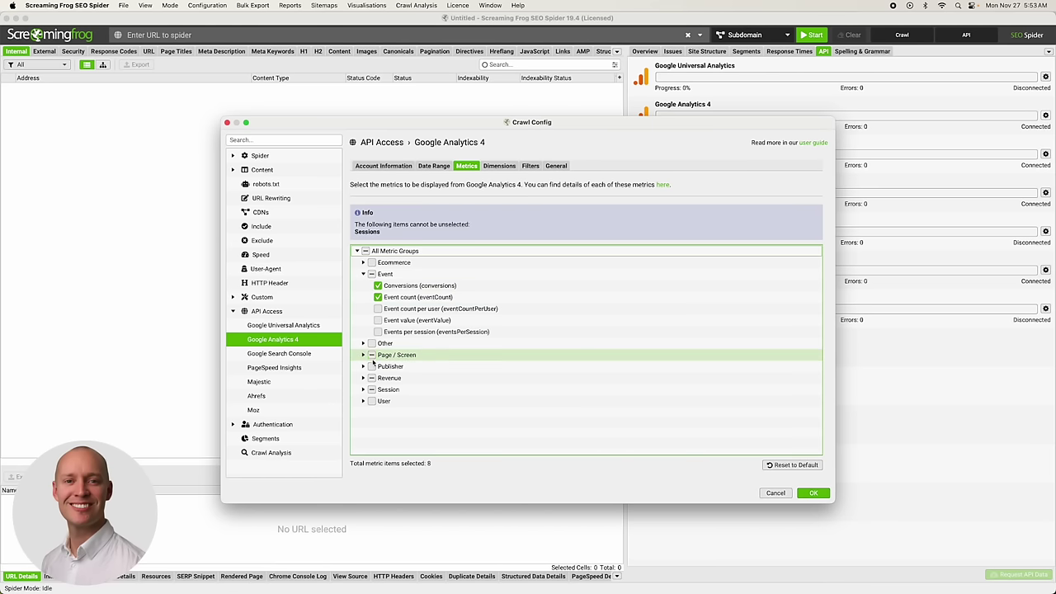
{"action": "left_click", "coordinate": [362, 355]}
{"action": "left_click", "coordinate": [363, 401]}
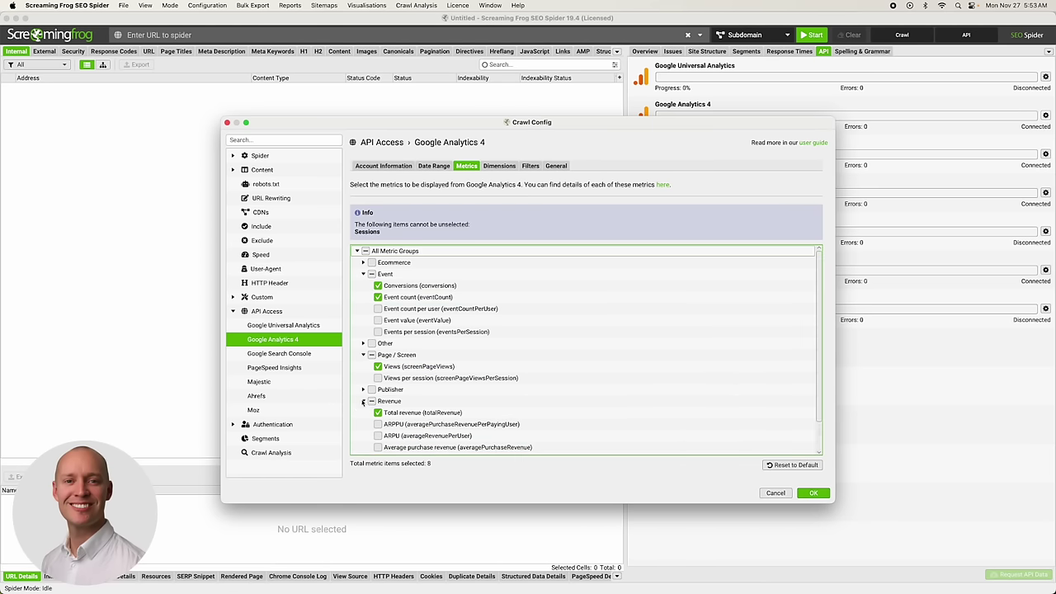
{"action": "scroll", "coordinate": [429, 399], "scroll_direction": "down", "scroll_amount": 2}
{"action": "left_click", "coordinate": [378, 380]}
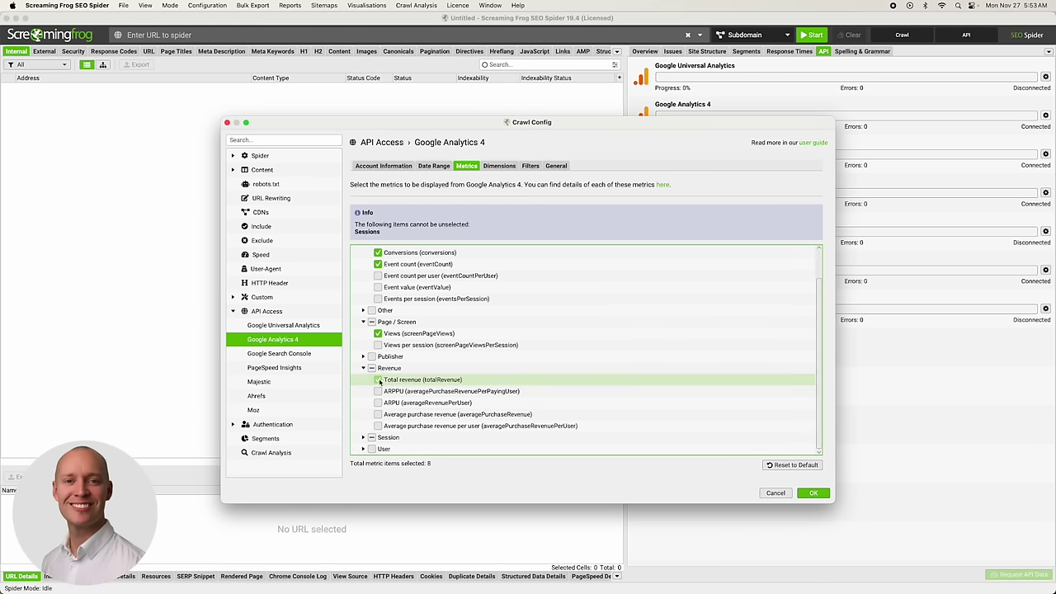
{"action": "left_click", "coordinate": [363, 368]}
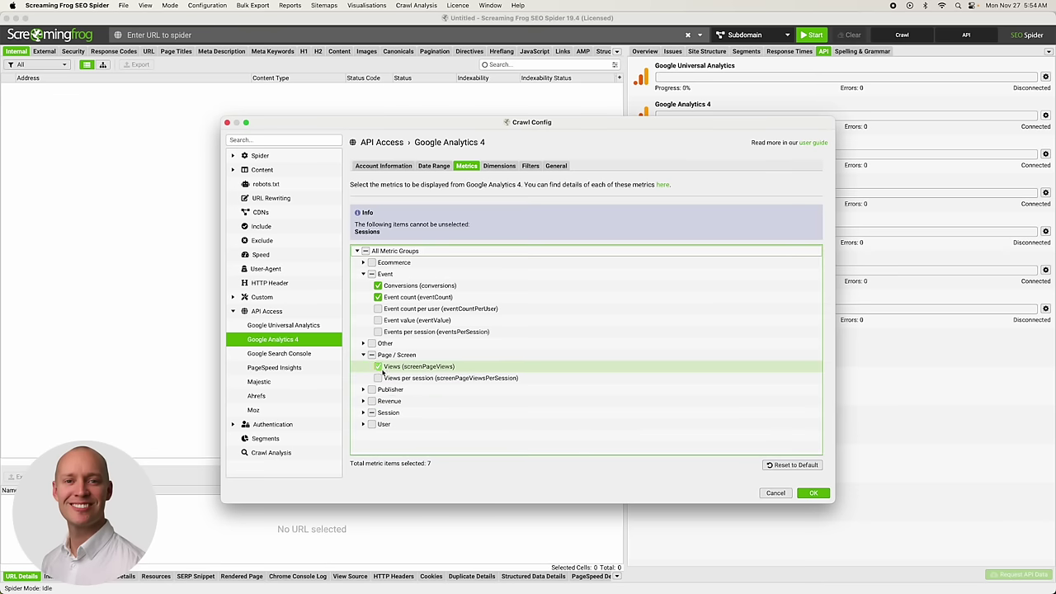
{"action": "left_click", "coordinate": [363, 412]}
{"action": "scroll", "coordinate": [412, 405], "scroll_direction": "down", "scroll_amount": 2}
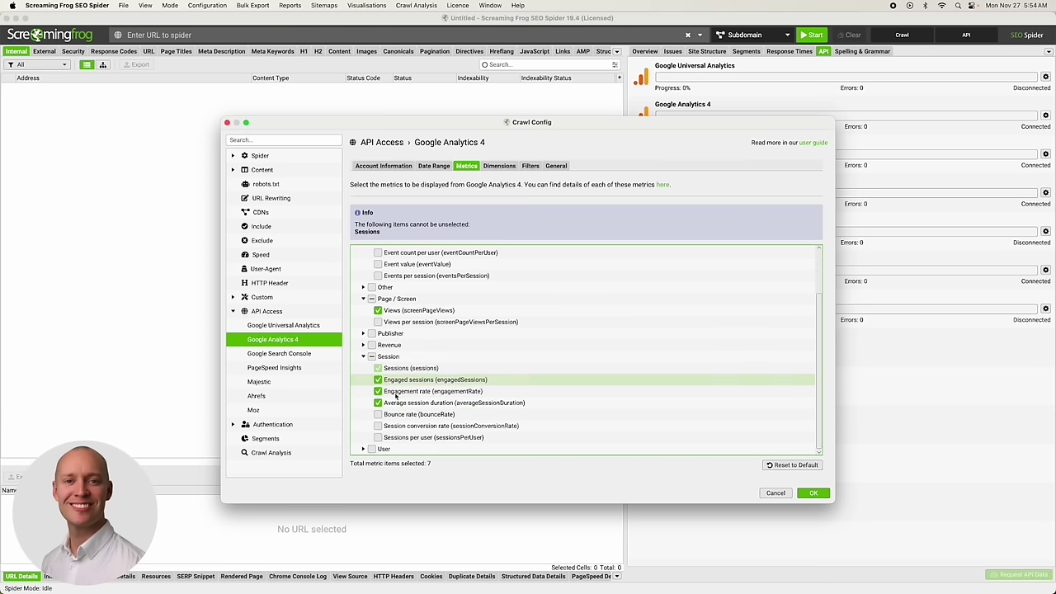
{"action": "scroll", "coordinate": [413, 388], "scroll_direction": "up", "scroll_amount": 2}
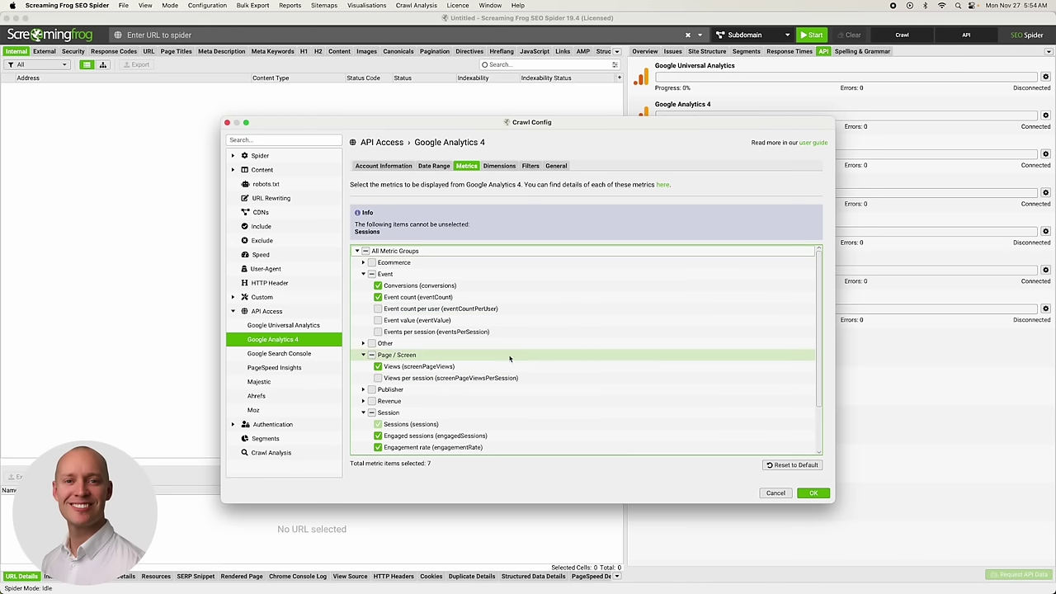
Review the Google Search Console search analytics settings and the PageSpeed Insights connection, including Google's instructions for getting an API key.
{"action": "left_click", "coordinate": [284, 353]}
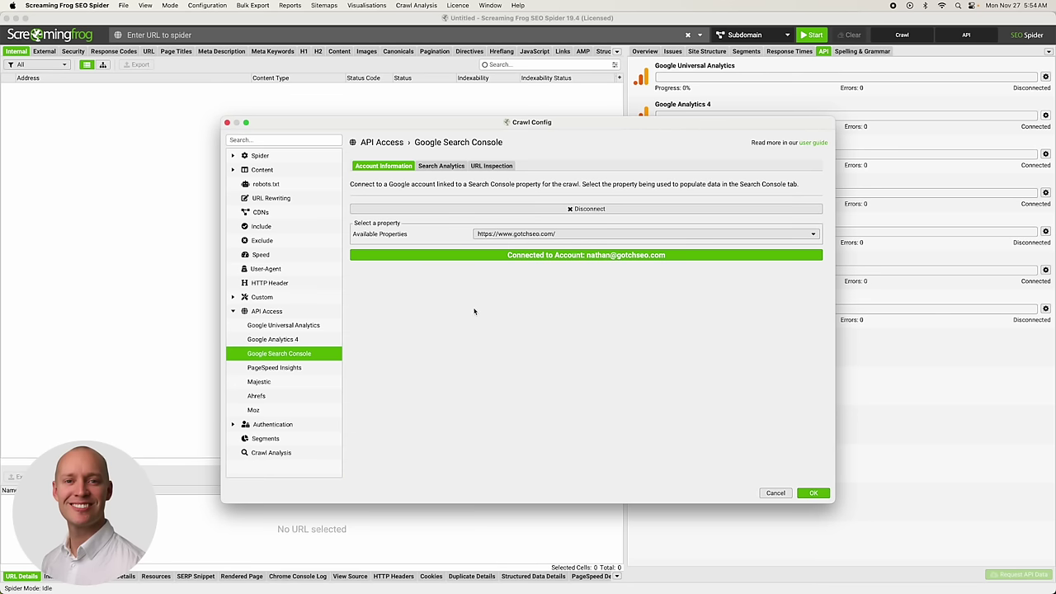
{"action": "left_click", "coordinate": [441, 166]}
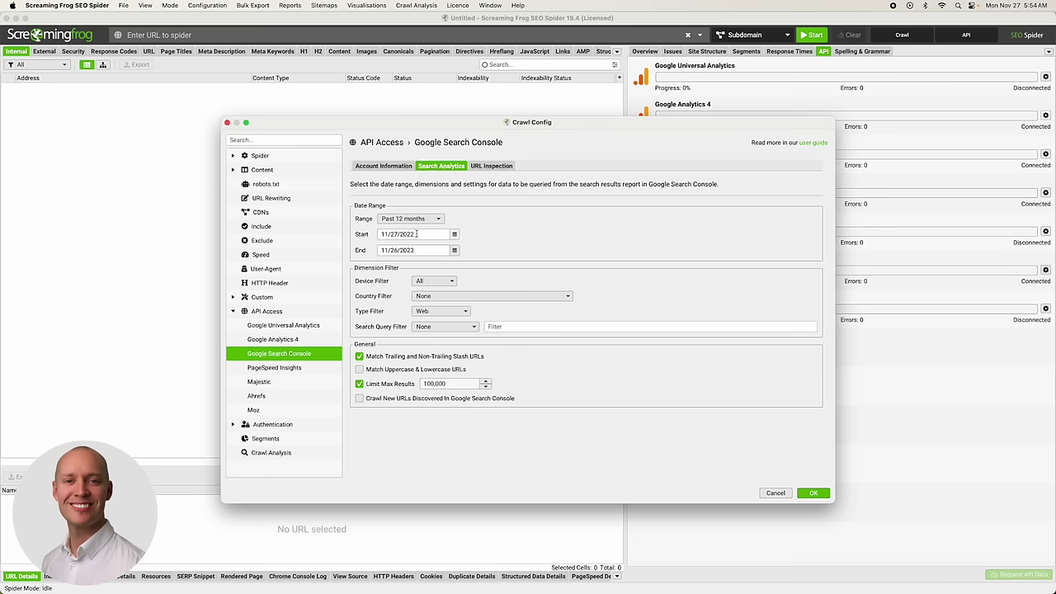
{"action": "left_click", "coordinate": [293, 369]}
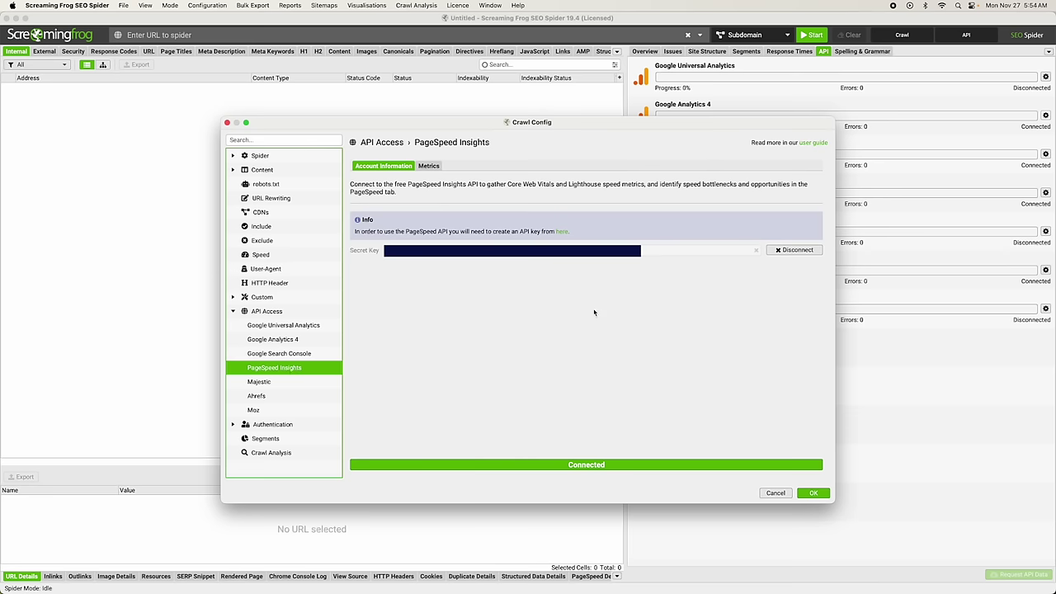
{"action": "left_click", "coordinate": [562, 232]}
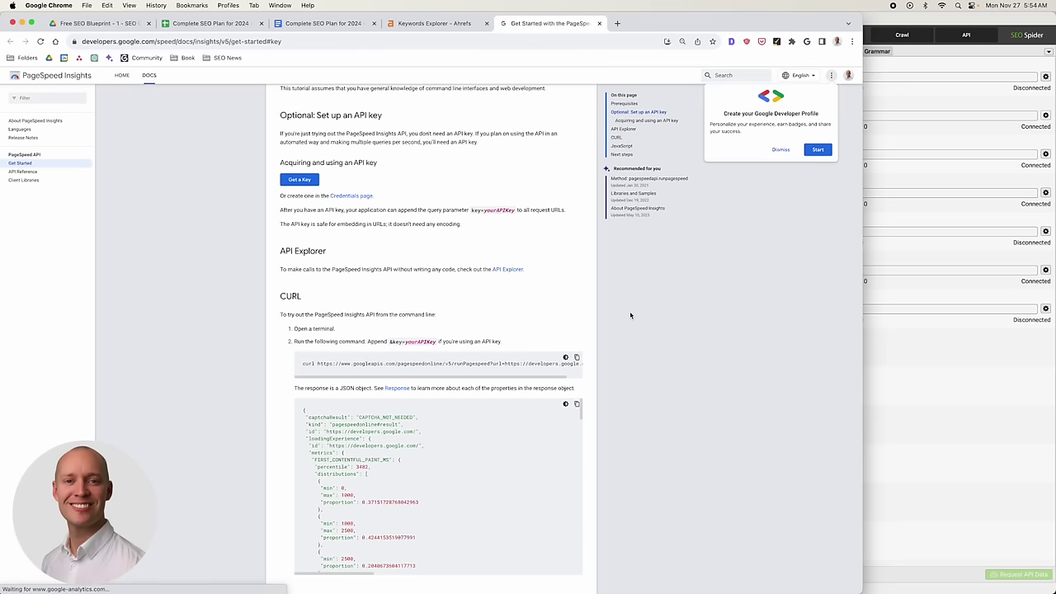
{"action": "left_click", "coordinate": [902, 28]}
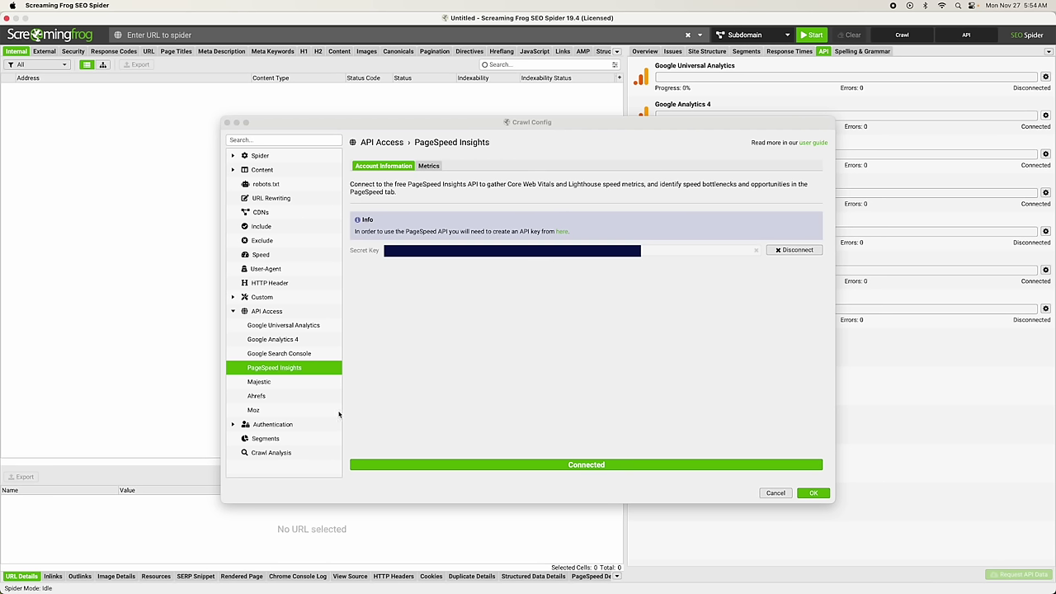
Examine which exact-URL metrics are selected in the Ahrefs API settings.
{"action": "left_click", "coordinate": [269, 401]}
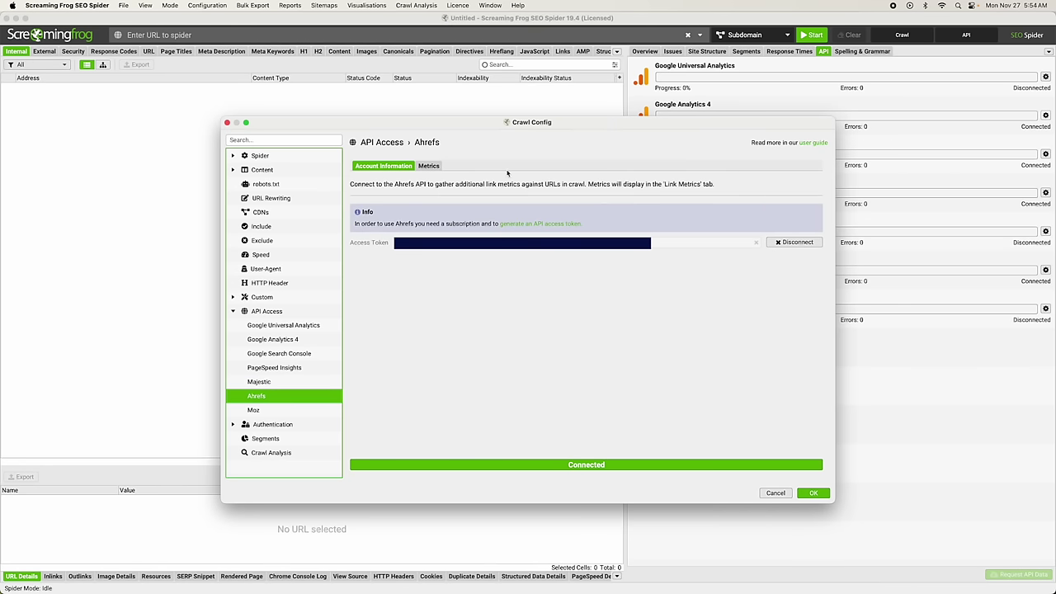
{"action": "left_click", "coordinate": [429, 165]}
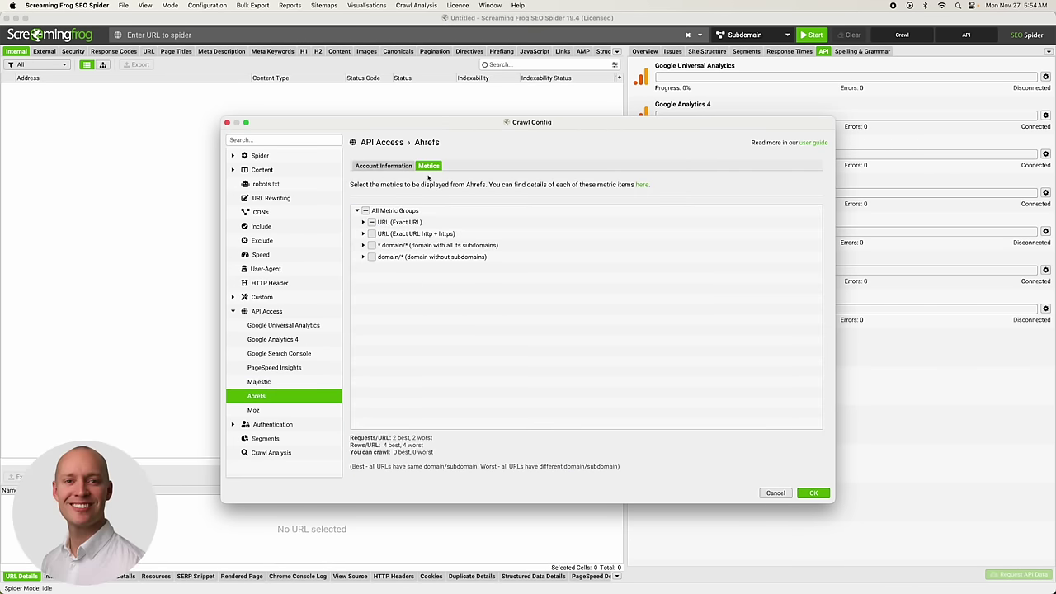
{"action": "left_click", "coordinate": [363, 223]}
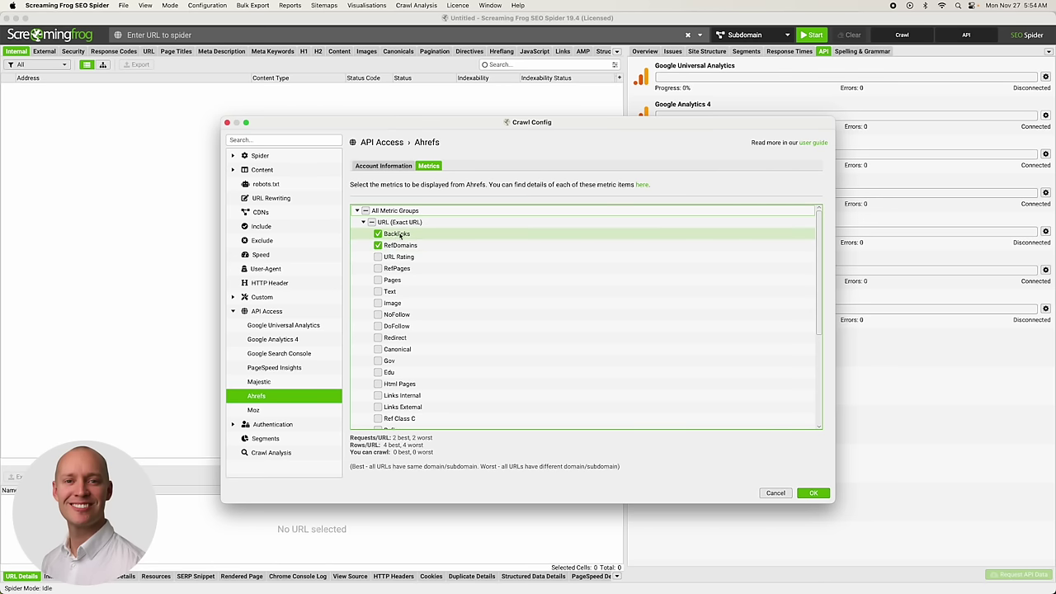
{"action": "scroll", "coordinate": [412, 247], "scroll_direction": "down", "scroll_amount": 3}
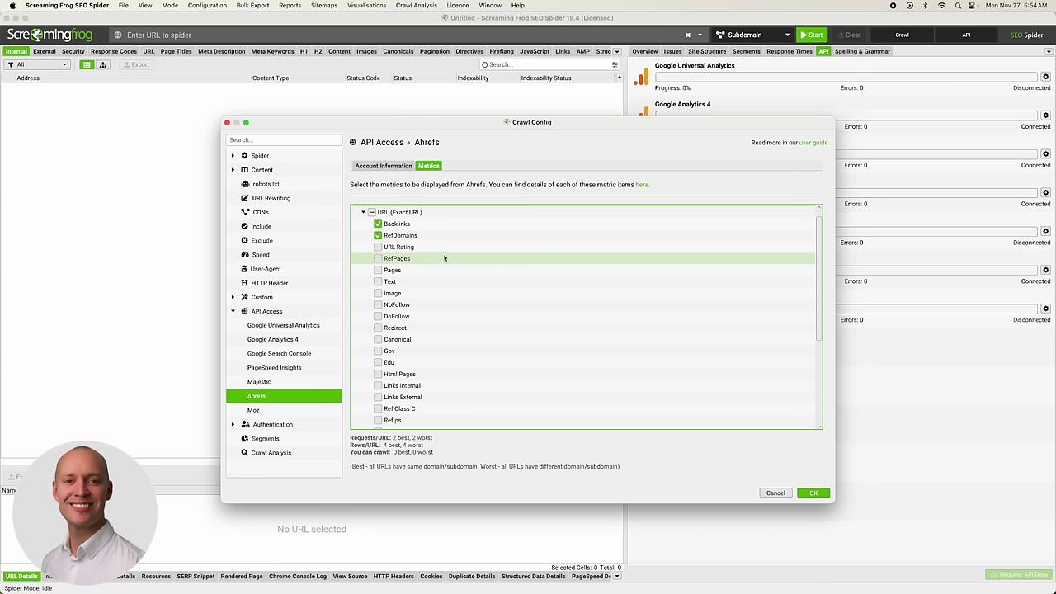
{"action": "scroll", "coordinate": [429, 280], "scroll_direction": "down", "scroll_amount": 6}
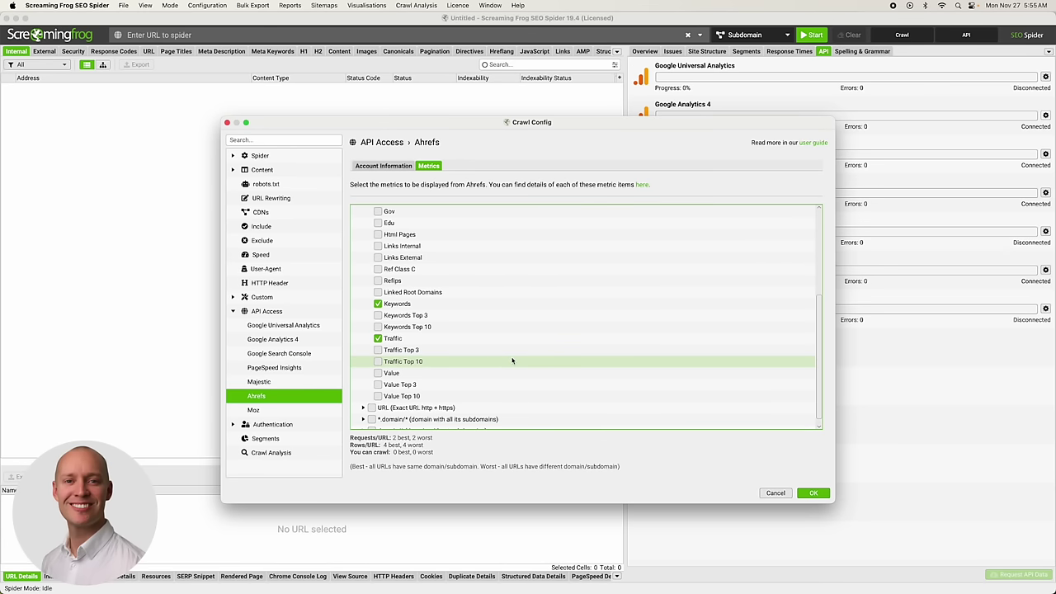
{"action": "scroll", "coordinate": [514, 361], "scroll_direction": "up", "scroll_amount": 5}
{"action": "scroll", "coordinate": [528, 350], "scroll_direction": "down", "scroll_amount": 3}
{"action": "scroll", "coordinate": [538, 347], "scroll_direction": "down", "scroll_amount": 3}
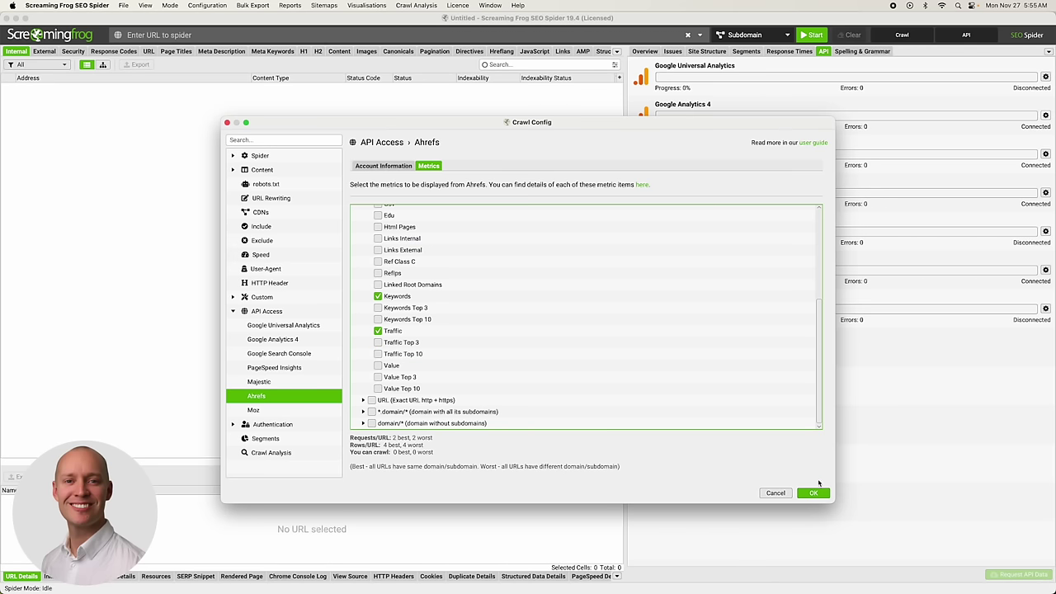
Disable crawling and storing of images, CSS, JavaScript and SWF in the spider's crawl settings.
{"action": "left_click", "coordinate": [264, 155]}
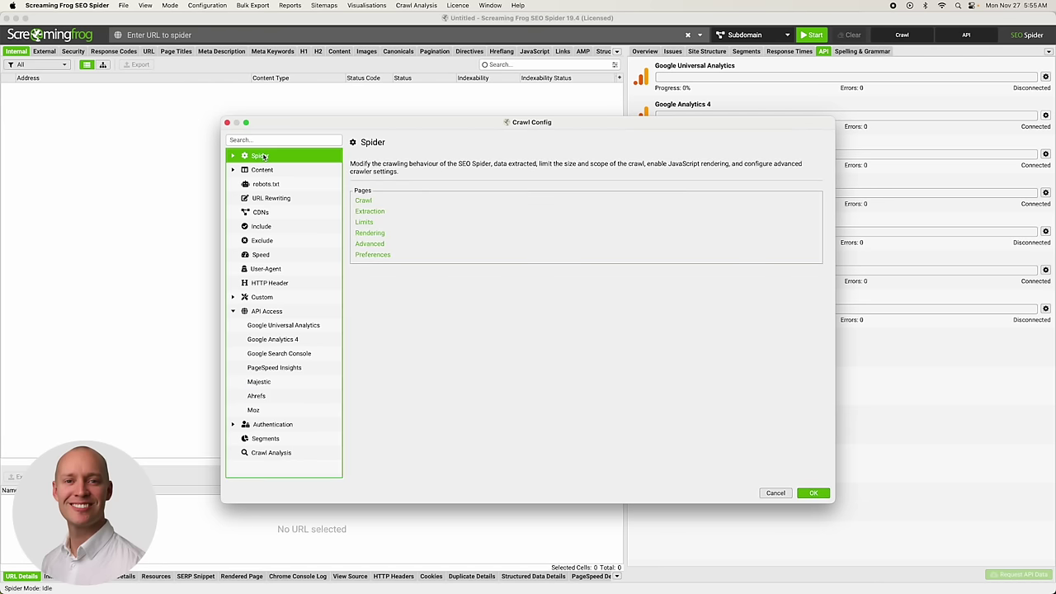
{"action": "left_click", "coordinate": [360, 196]}
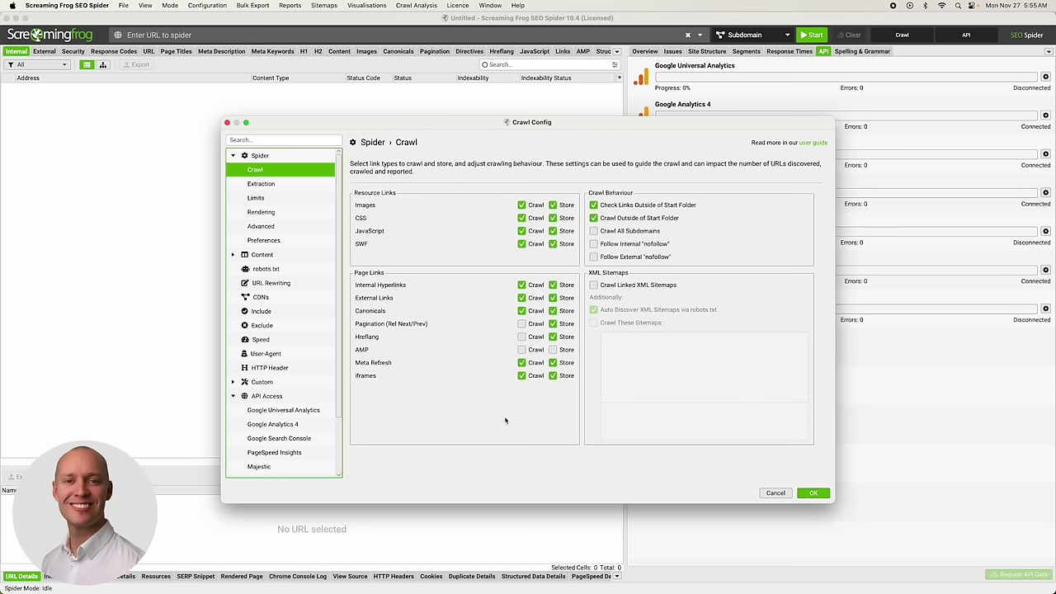
{"action": "left_click", "coordinate": [522, 204]}
{"action": "left_click", "coordinate": [553, 205]}
{"action": "left_click", "coordinate": [522, 218]}
{"action": "left_click", "coordinate": [553, 218]}
{"action": "left_click", "coordinate": [521, 231]}
{"action": "left_click", "coordinate": [553, 231]}
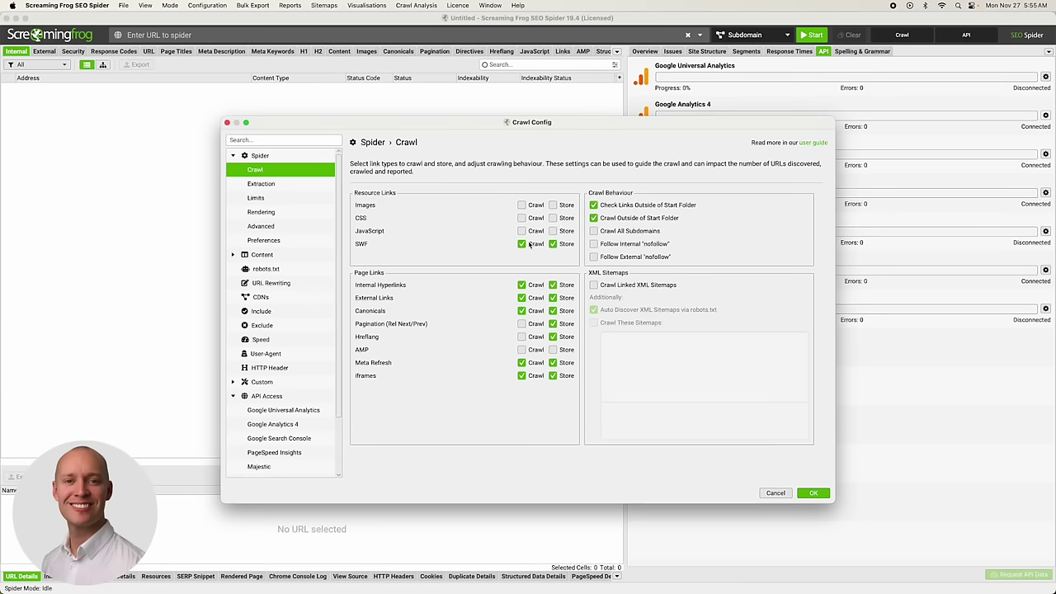
{"action": "left_click", "coordinate": [521, 245]}
{"action": "left_click", "coordinate": [553, 244]}
Turn off storing pagination and hreflang links and crawling and storing meta refresh and iframes, and enable Crawl All Subdomains.
{"action": "left_click", "coordinate": [552, 323]}
{"action": "left_click", "coordinate": [552, 336]}
{"action": "left_click", "coordinate": [522, 363]}
{"action": "left_click", "coordinate": [552, 363]}
{"action": "left_click", "coordinate": [521, 375]}
{"action": "left_click", "coordinate": [553, 376]}
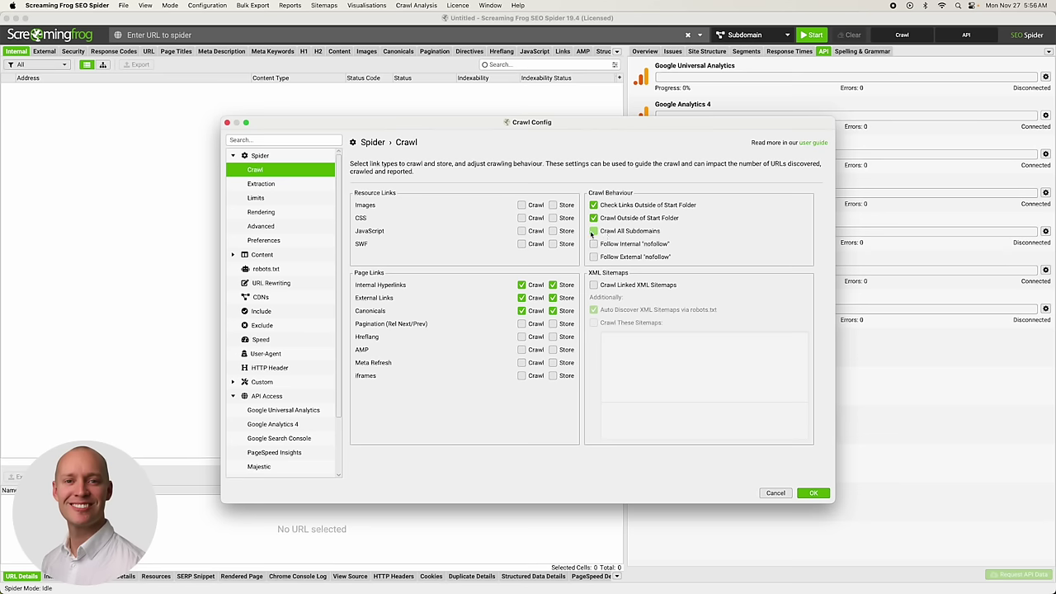
{"action": "left_click", "coordinate": [593, 231]}
Exclude Hash Value, Page Size, Forms, Text to Code Ratio, Meta Keywords and Last Modified from the data extraction settings.
{"action": "left_click", "coordinate": [289, 183]}
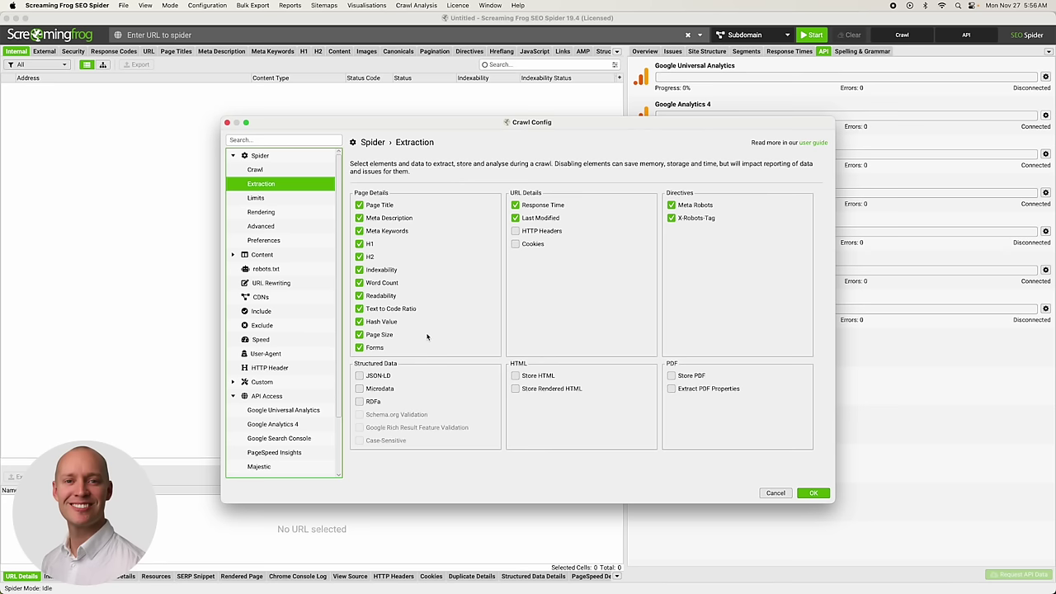
{"action": "left_click", "coordinate": [359, 322]}
{"action": "left_click", "coordinate": [360, 335]}
{"action": "left_click", "coordinate": [360, 347]}
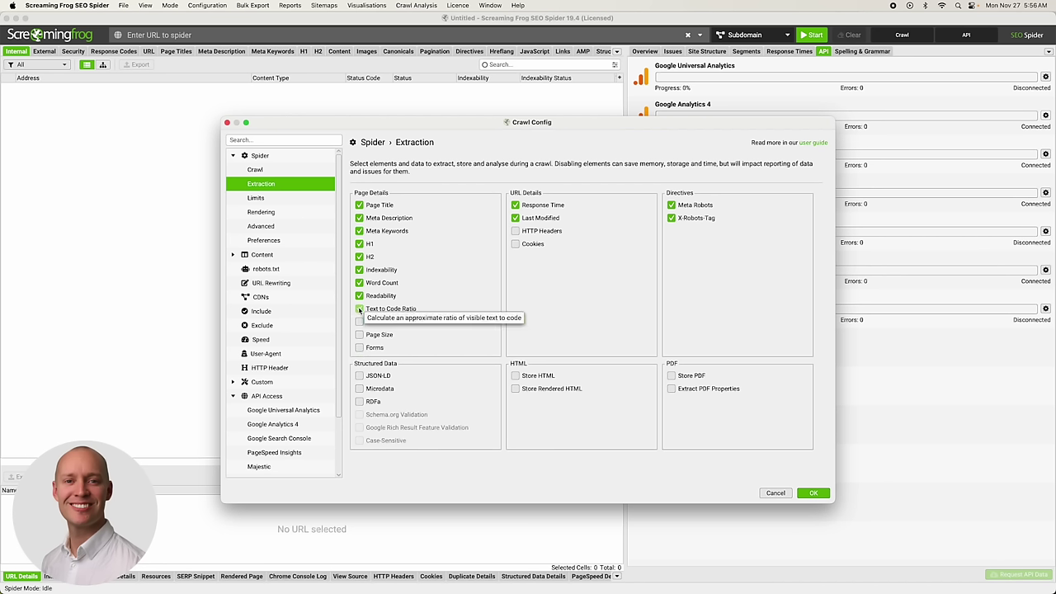
{"action": "left_click", "coordinate": [360, 309]}
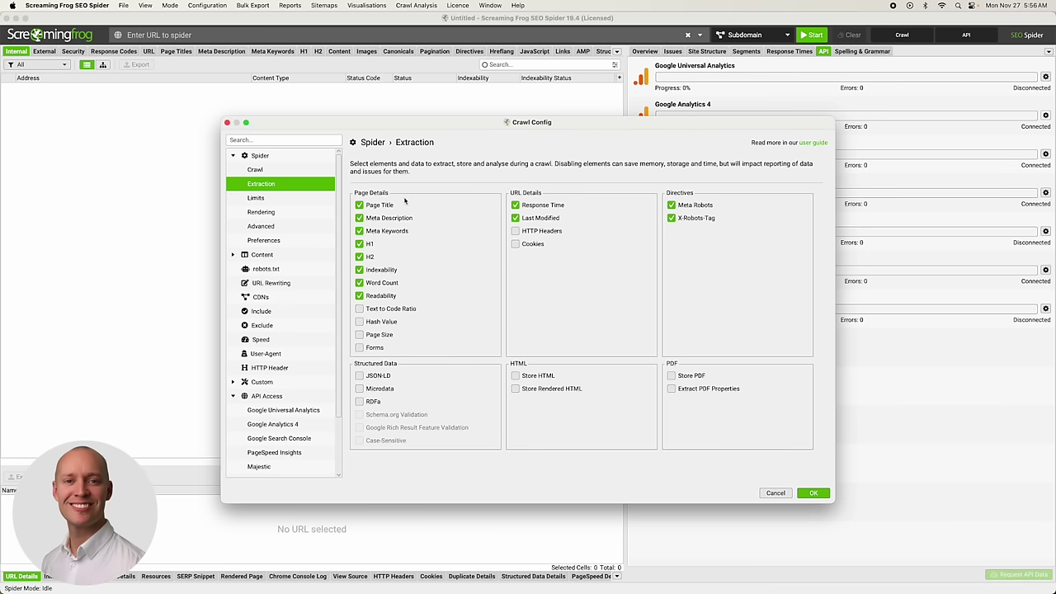
{"action": "left_click", "coordinate": [360, 231]}
{"action": "left_click", "coordinate": [515, 220]}
Review the crawl's Limits, Rendering, Advanced, Preferences, robots.txt, URL Rewriting and Content Area settings.
{"action": "left_click", "coordinate": [268, 199]}
{"action": "left_click", "coordinate": [270, 211]}
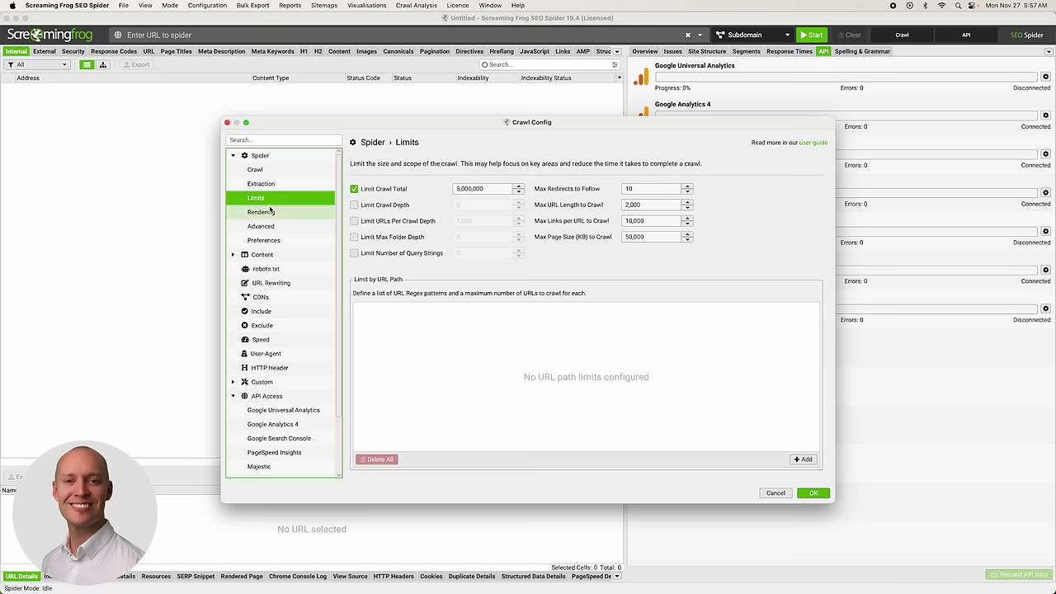
{"action": "left_click", "coordinate": [275, 226]}
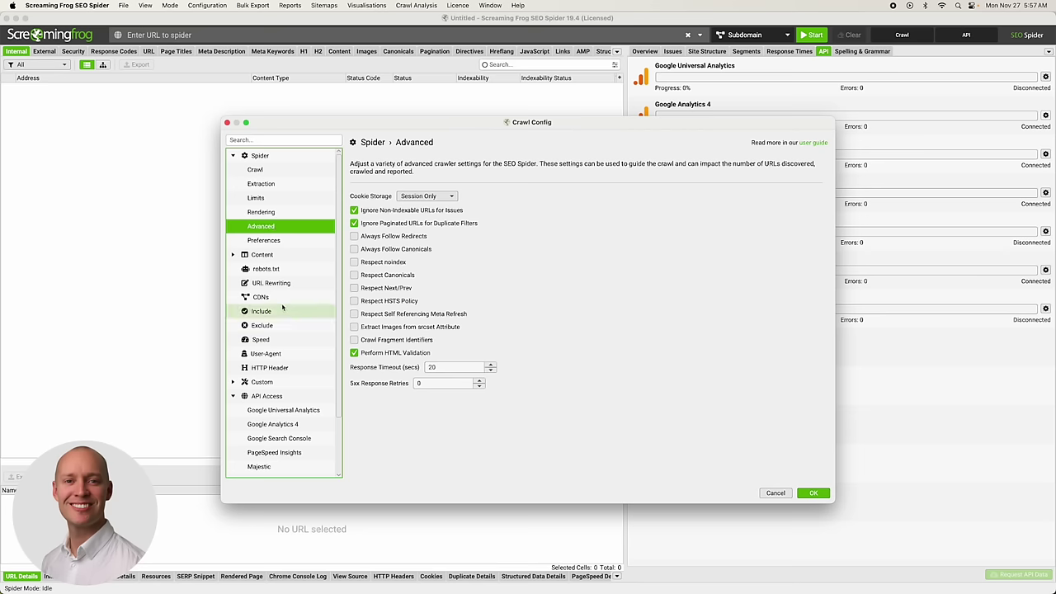
{"action": "left_click", "coordinate": [276, 240]}
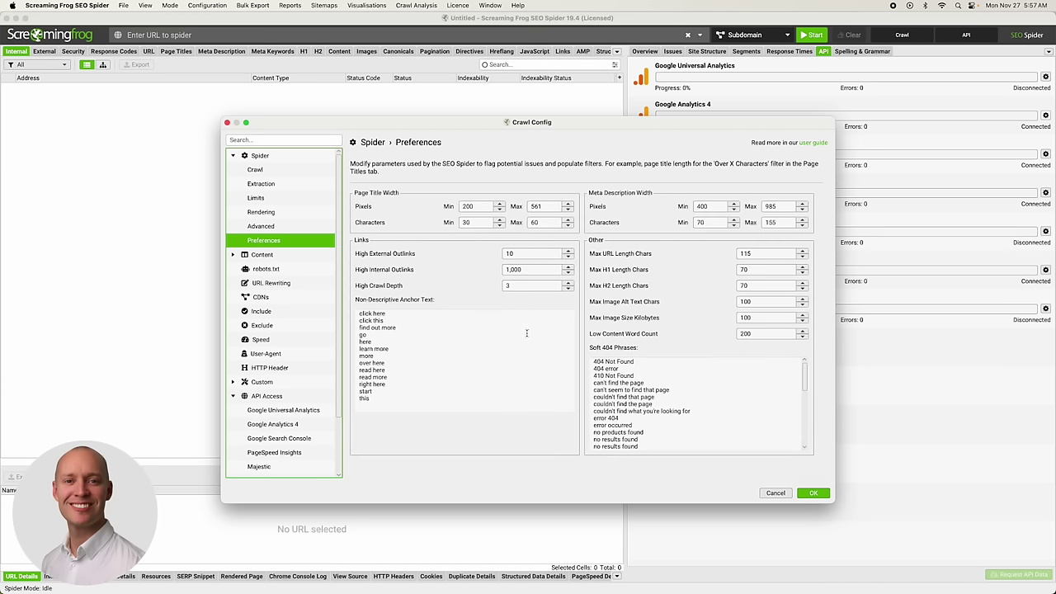
{"action": "left_click", "coordinate": [266, 272]}
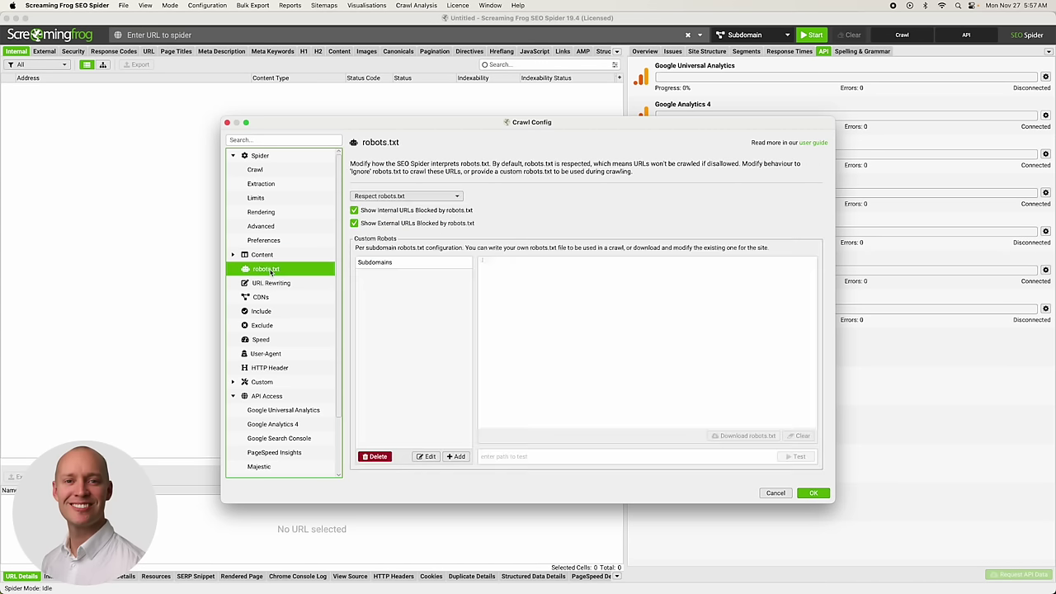
{"action": "left_click", "coordinate": [270, 283]}
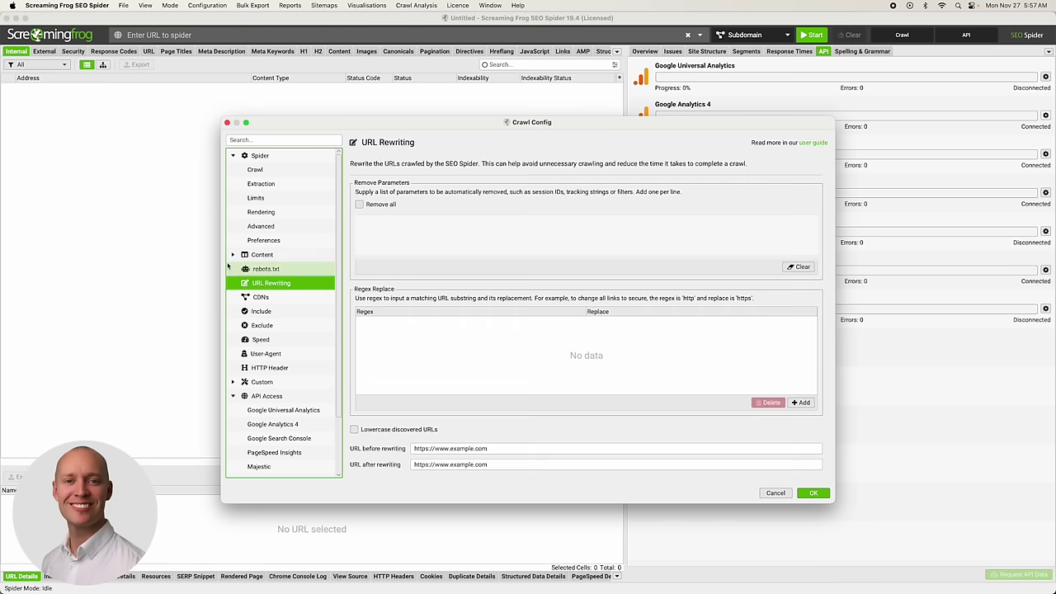
{"action": "left_click", "coordinate": [233, 255]}
{"action": "left_click", "coordinate": [293, 269]}
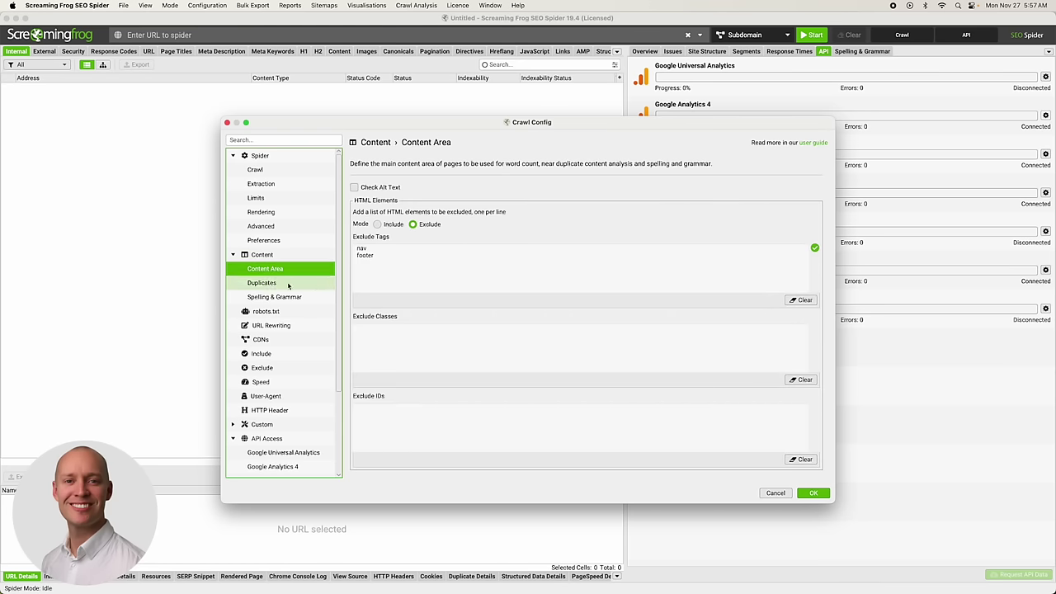
Enable near-duplicate detection in the content duplicate settings, and turn on both the spell check and the grammar check.
{"action": "left_click", "coordinate": [288, 283]}
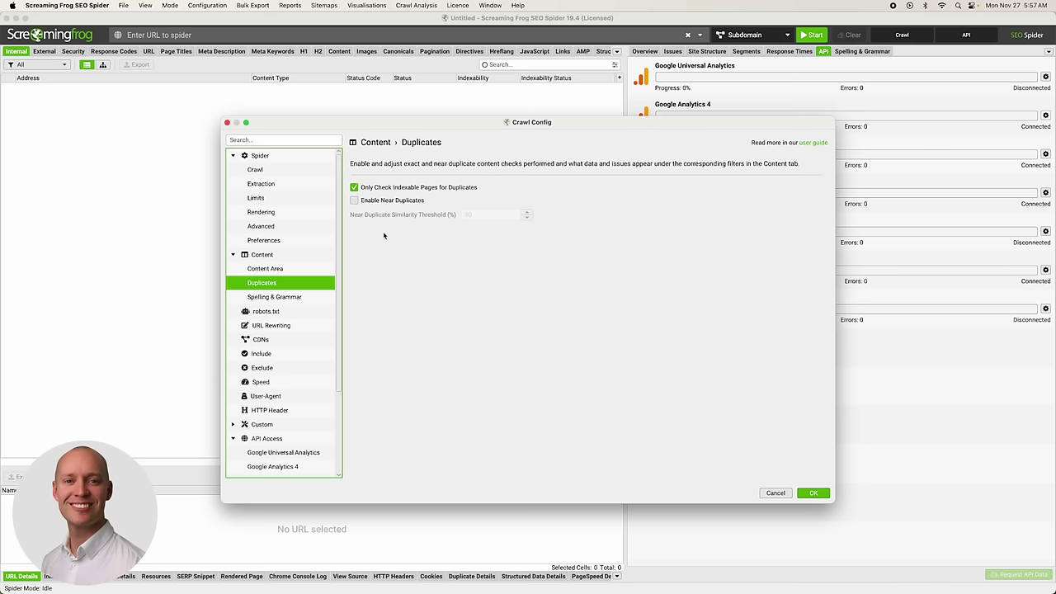
{"action": "left_click", "coordinate": [355, 200]}
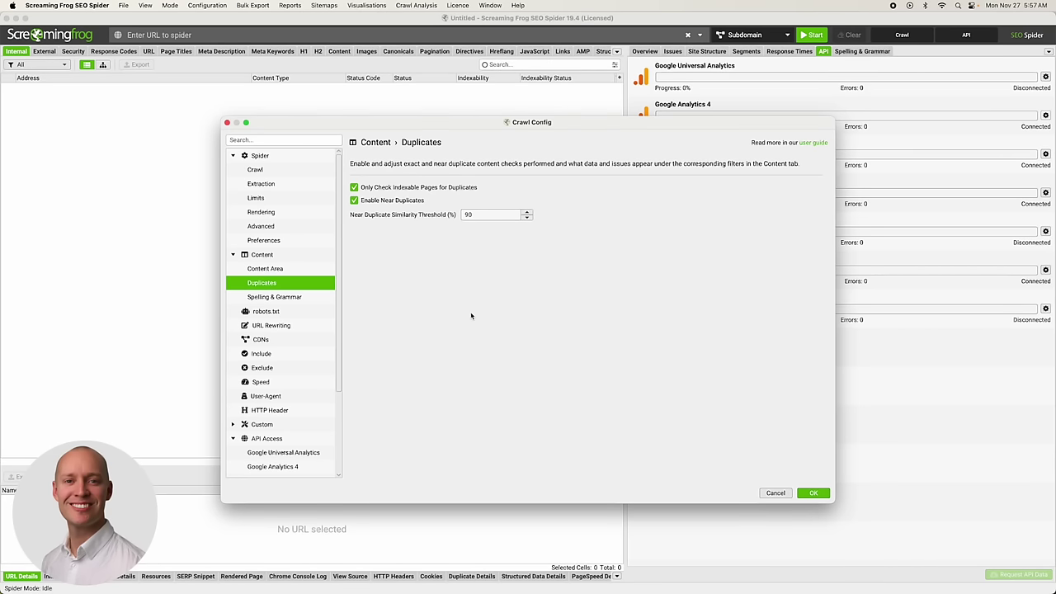
{"action": "left_click", "coordinate": [293, 297]}
{"action": "left_click", "coordinate": [354, 208]}
{"action": "left_click", "coordinate": [354, 221]}
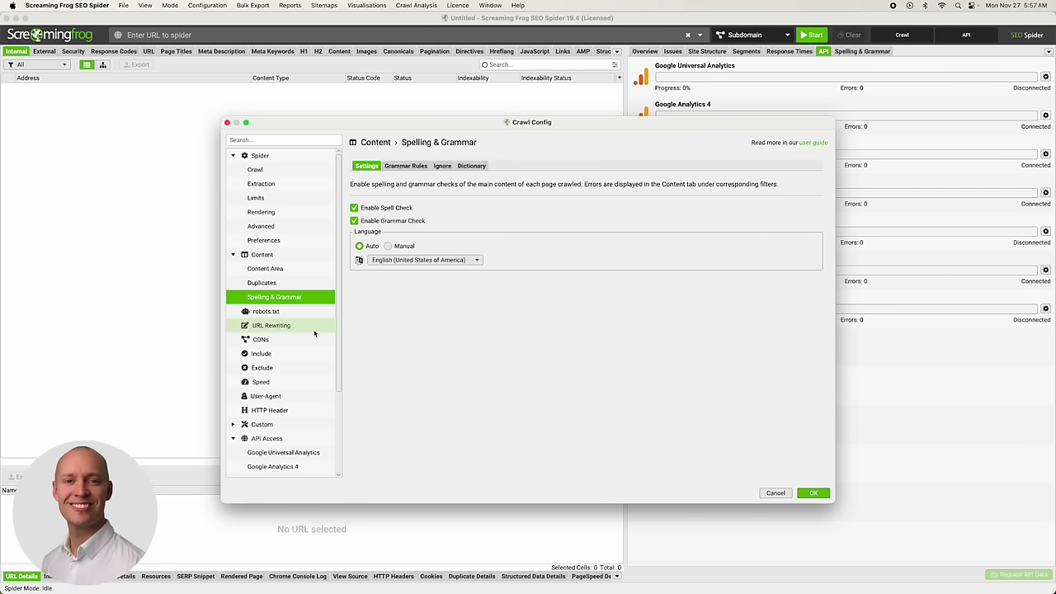
{"action": "scroll", "coordinate": [307, 330], "scroll_direction": "down", "scroll_amount": 1}
{"action": "scroll", "coordinate": [305, 329], "scroll_direction": "down", "scroll_amount": 3}
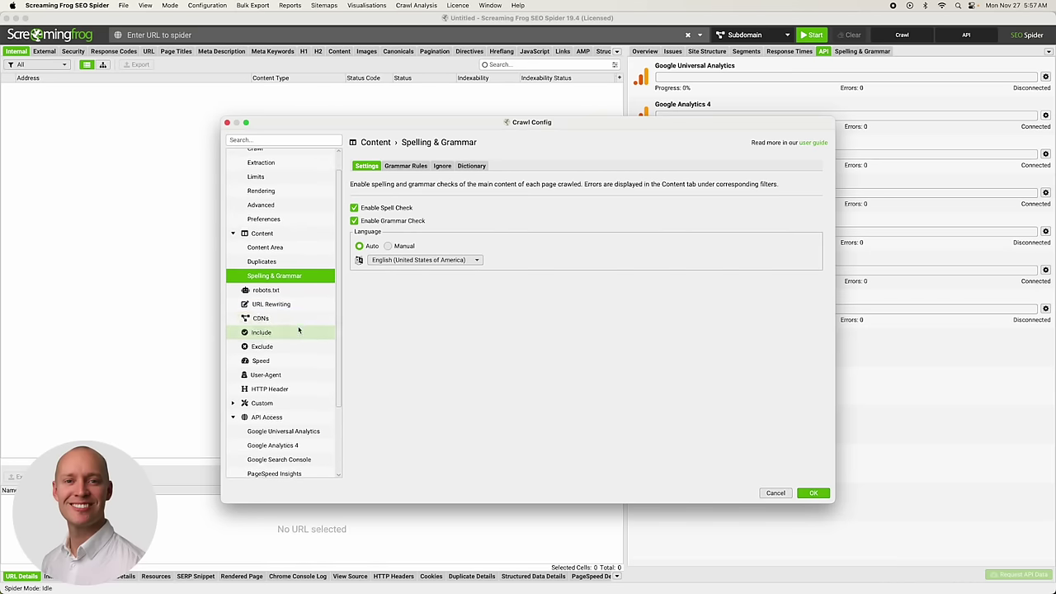
{"action": "scroll", "coordinate": [289, 311], "scroll_direction": "down", "scroll_amount": 6}
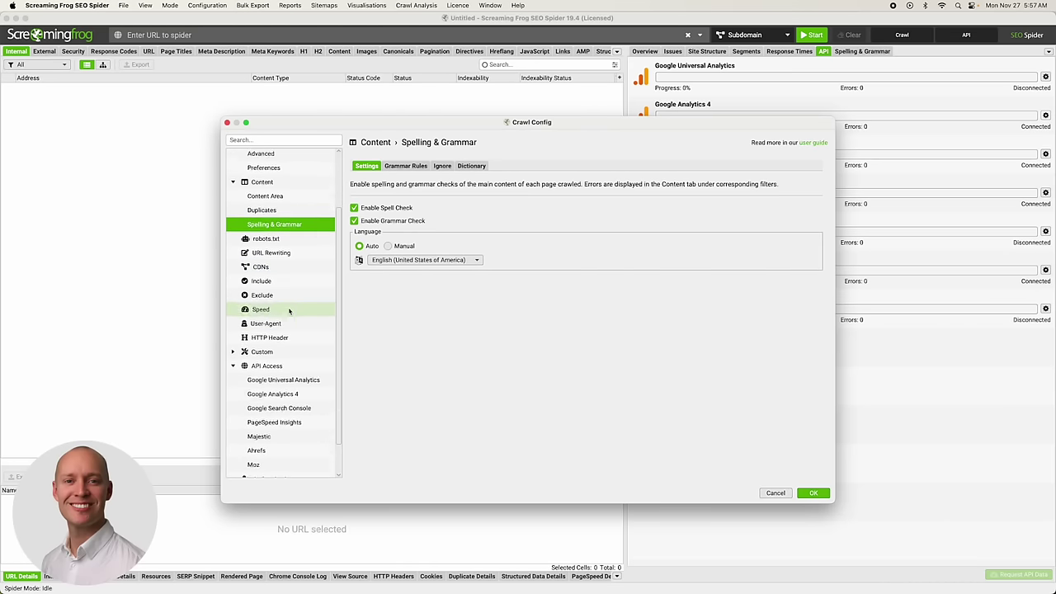
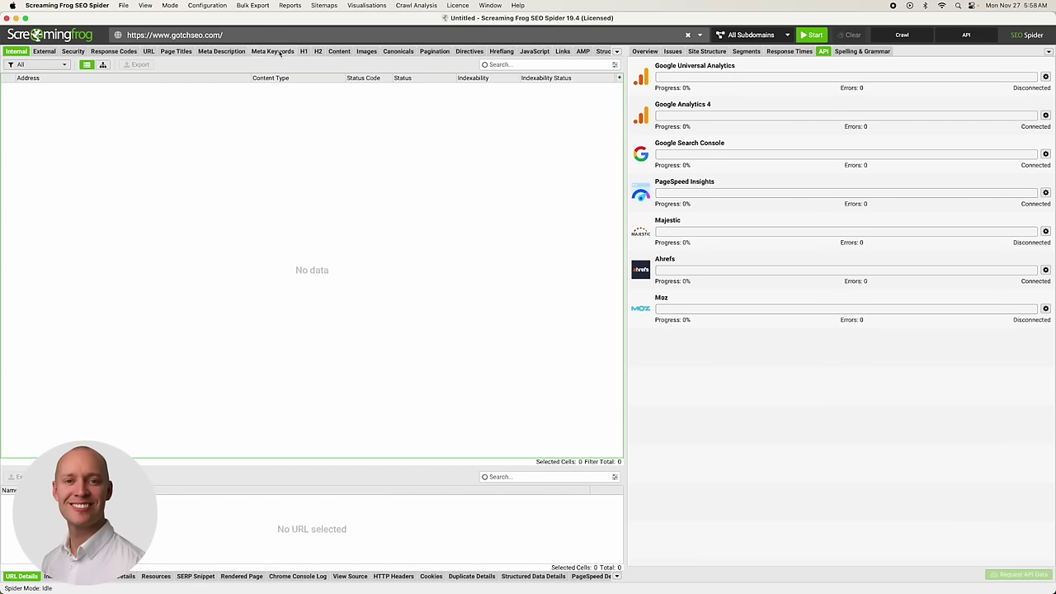
{"action": "left_click", "coordinate": [809, 37]}
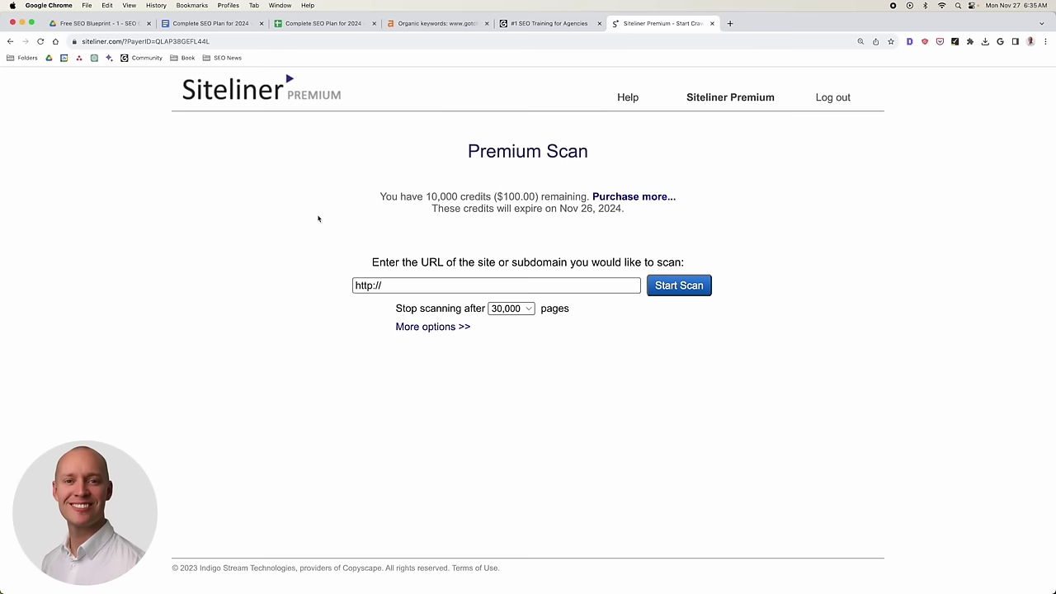
{"action": "triple_click", "coordinate": [393, 286]}
{"action": "type", "text": "https://www.gotchseo.com/"}
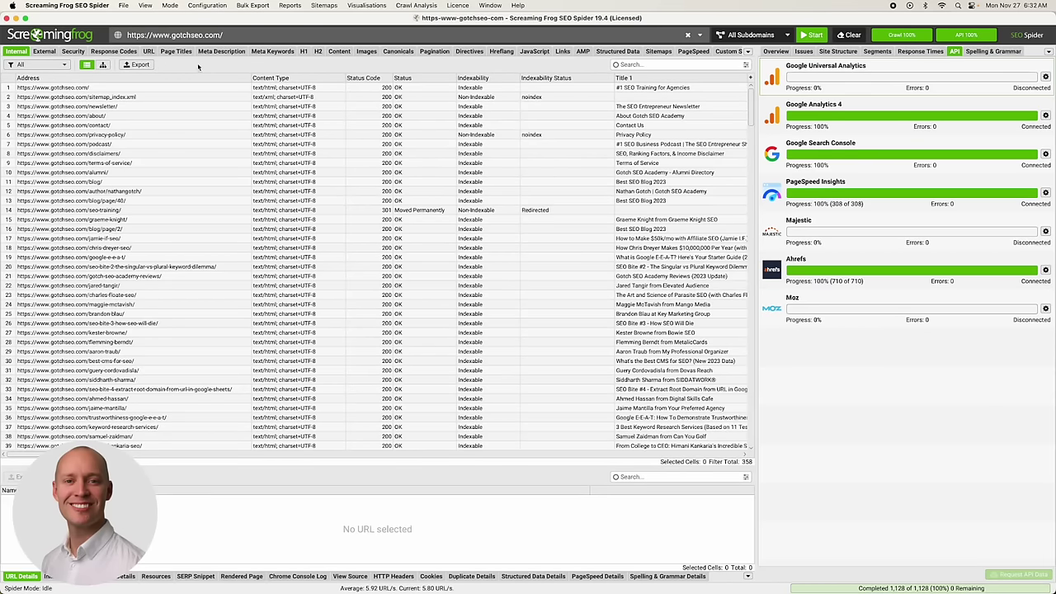
In Screaming Frog, filter the internal crawl results to HTML and generate the Redirect Chains report.
{"action": "left_click", "coordinate": [33, 65]}
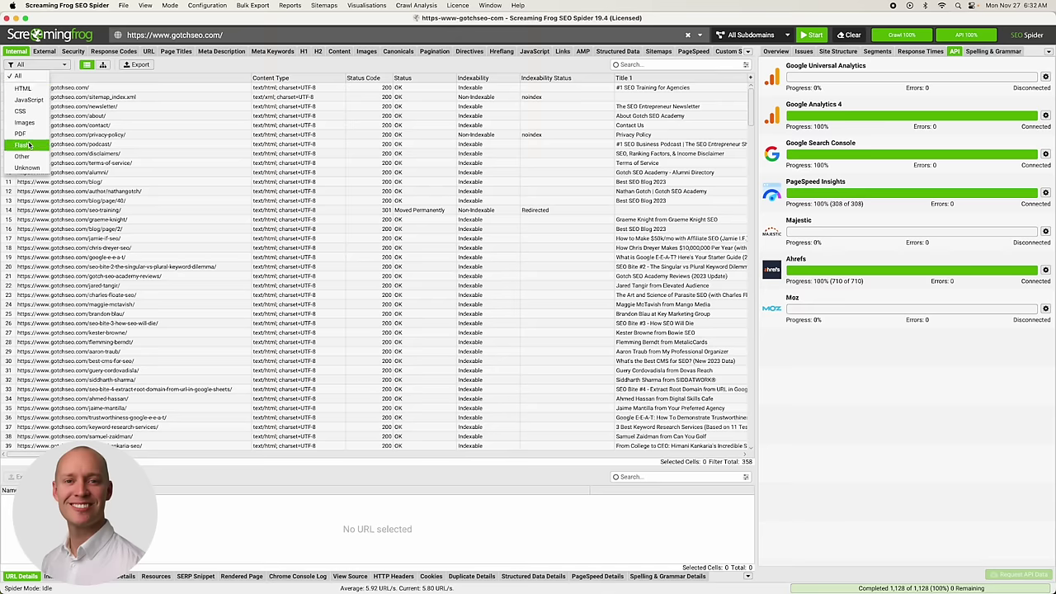
{"action": "left_click", "coordinate": [33, 87]}
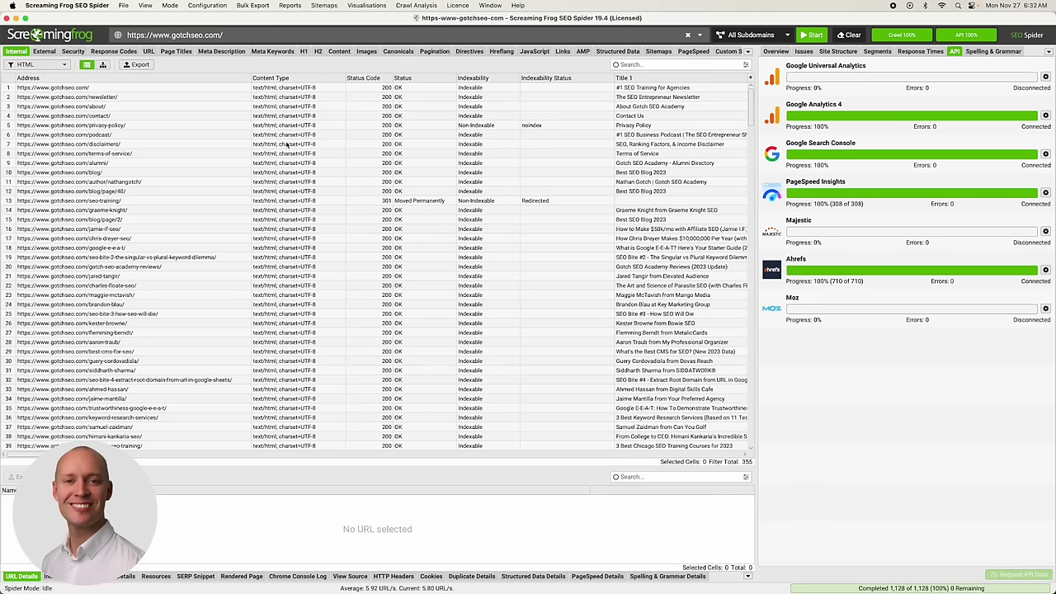
{"action": "left_click", "coordinate": [290, 5]}
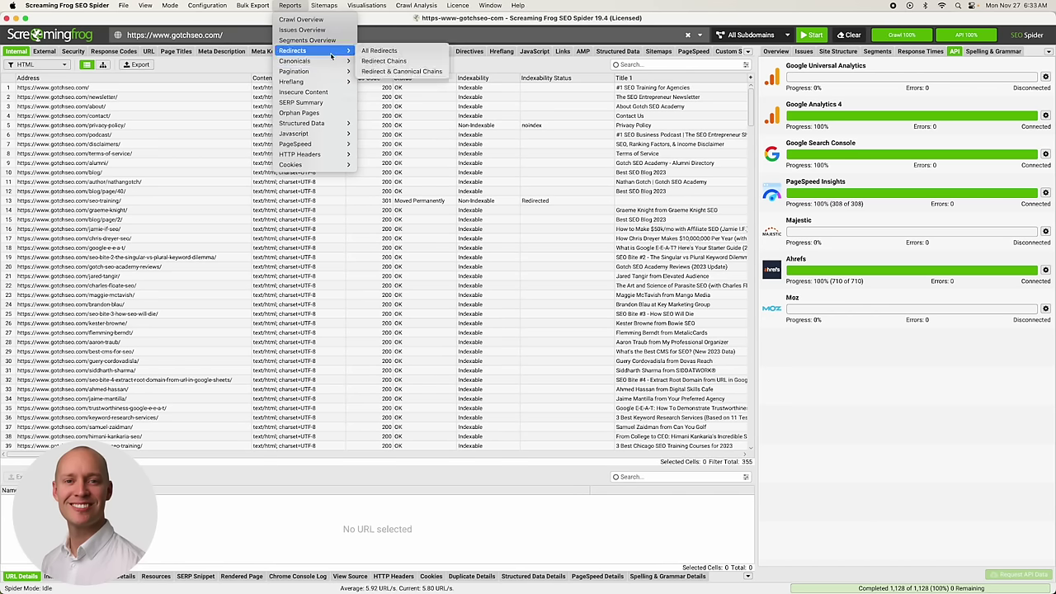
{"action": "mouse_move", "coordinate": [330, 72]}
{"action": "mouse_move", "coordinate": [329, 51]}
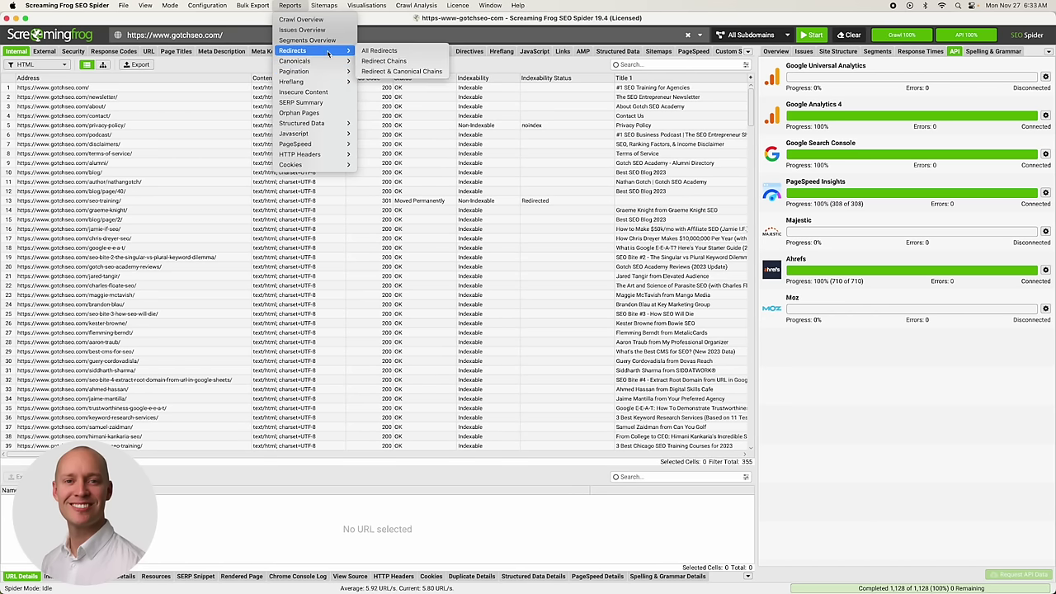
{"action": "left_click", "coordinate": [401, 62]}
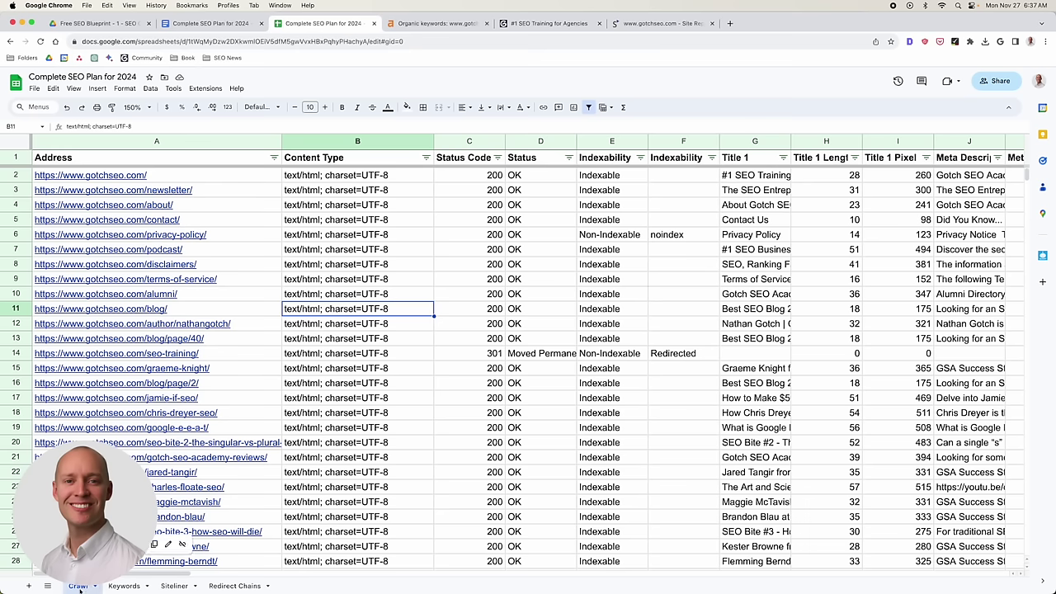
In the Complete SEO Plan for 2024 spreadsheet, check the Redirect Chains sheet and filter the Crawl sheet to non-indexable URLs with status code 301.
{"action": "left_click", "coordinate": [243, 586]}
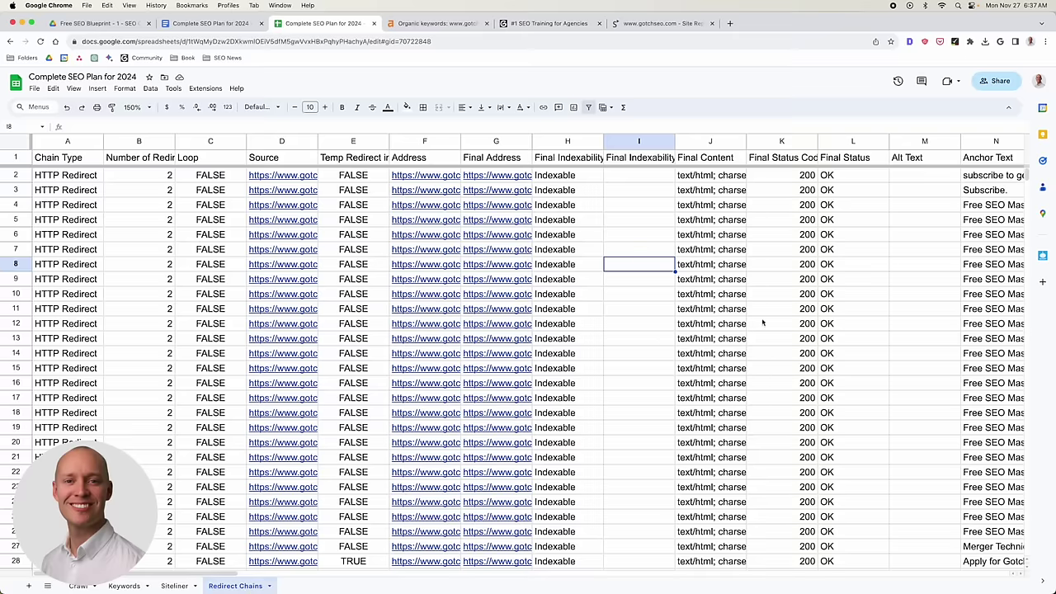
{"action": "left_click", "coordinate": [76, 586]}
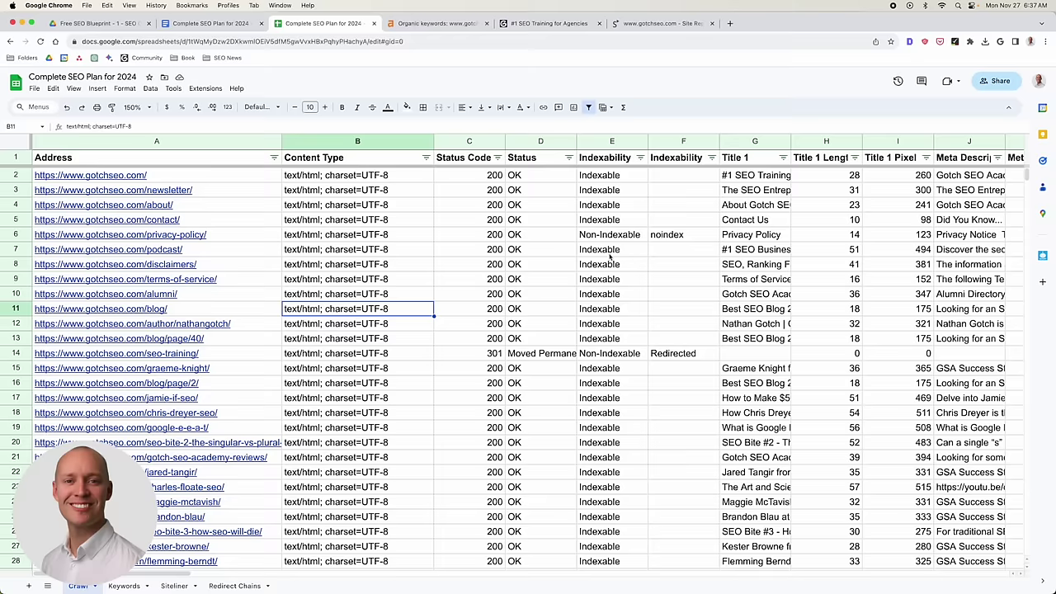
{"action": "left_click", "coordinate": [627, 238]}
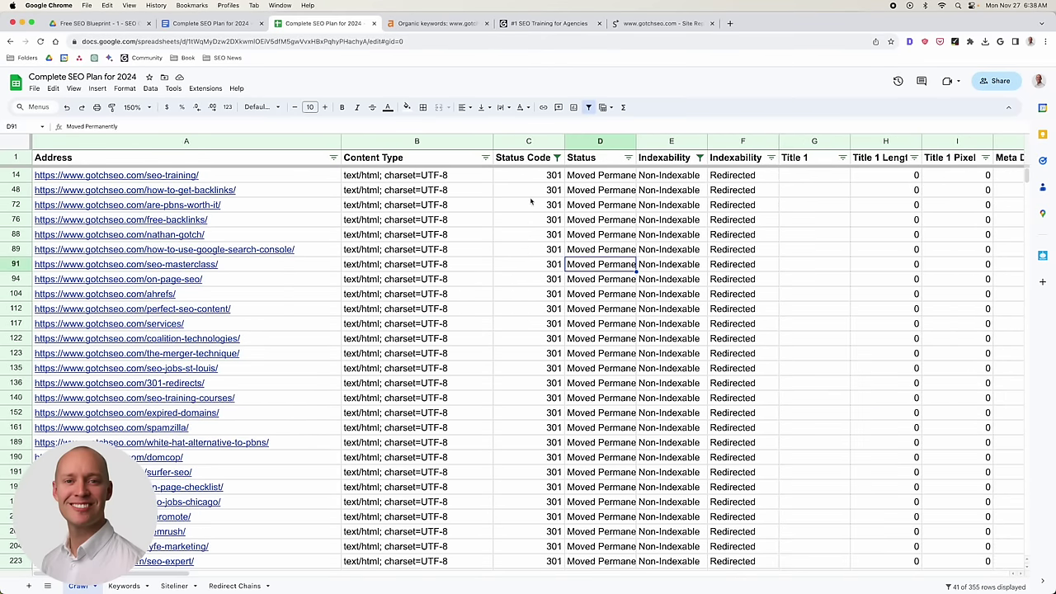
Examine the addresses of the 301-redirected pages in the filtered Crawl sheet for old pages that may deserve restoring.
{"action": "mouse_move", "coordinate": [288, 381]}
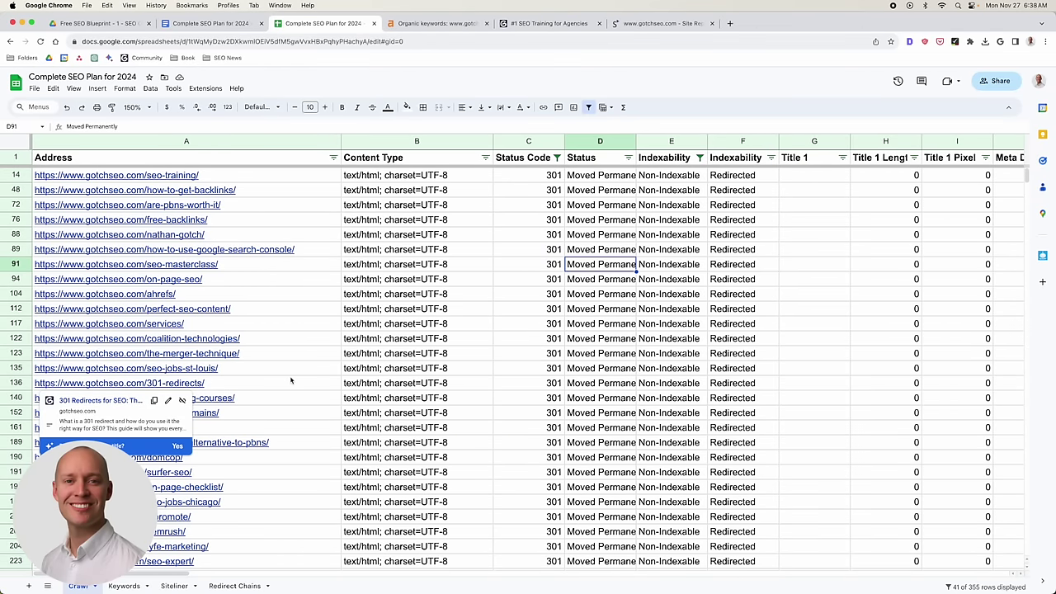
{"action": "left_click", "coordinate": [354, 279]}
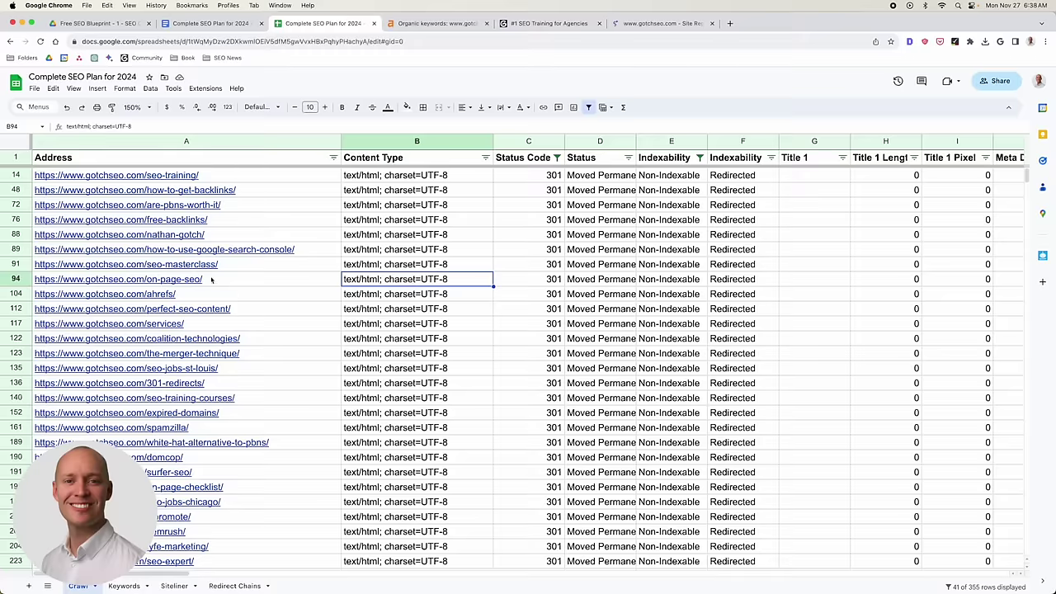
{"action": "mouse_move", "coordinate": [305, 337]}
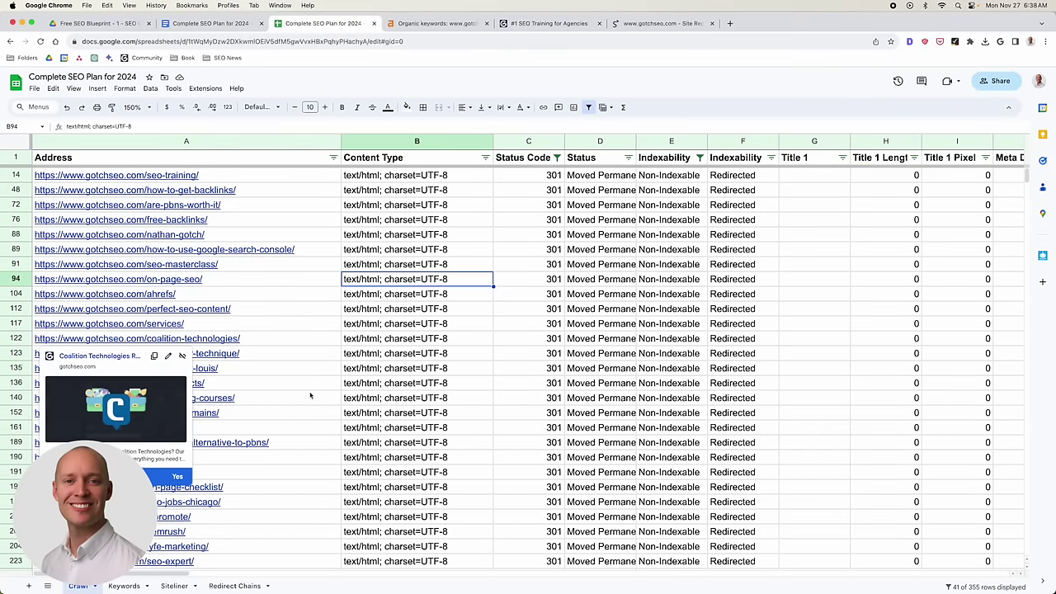
{"action": "left_click", "coordinate": [414, 379]}
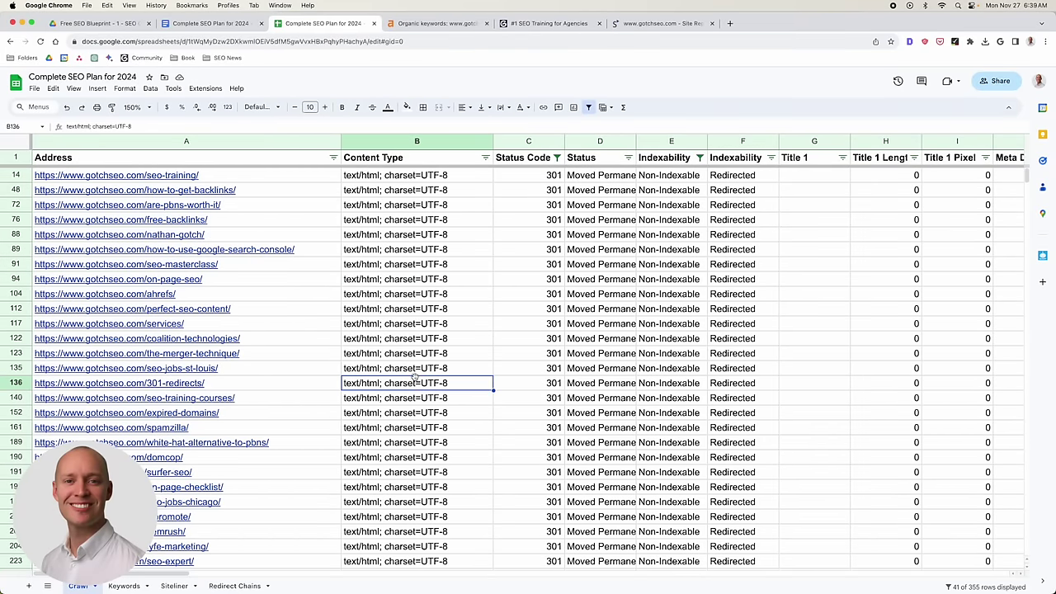
{"action": "scroll", "coordinate": [377, 397], "scroll_direction": "right", "scroll_amount": 5}
{"action": "scroll", "coordinate": [377, 398], "scroll_direction": "left", "scroll_amount": 5}
{"action": "scroll", "coordinate": [377, 398], "scroll_direction": "down", "scroll_amount": 6}
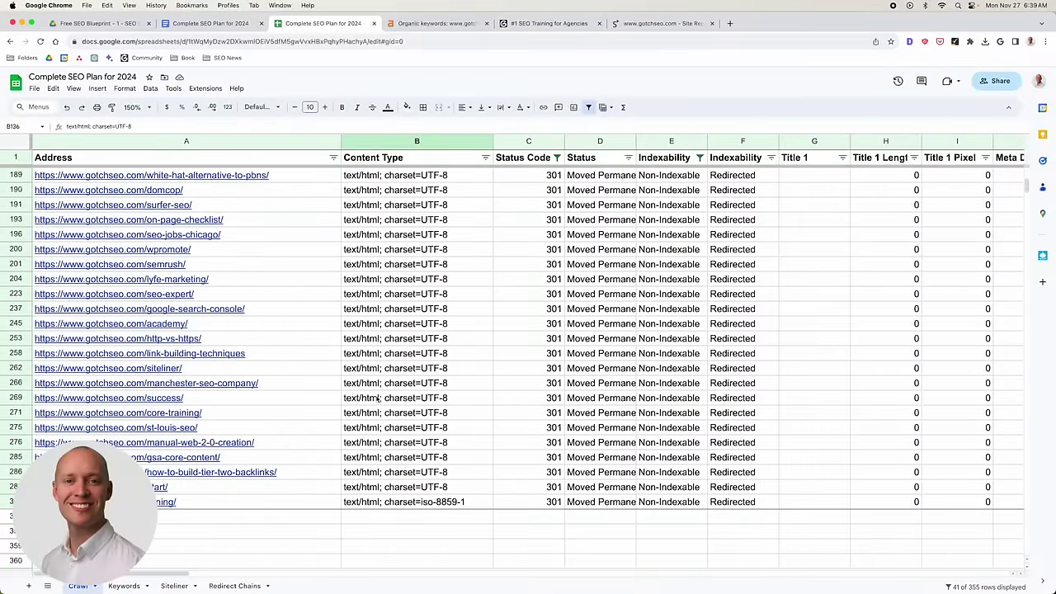
{"action": "scroll", "coordinate": [377, 398], "scroll_direction": "up", "scroll_amount": 3}
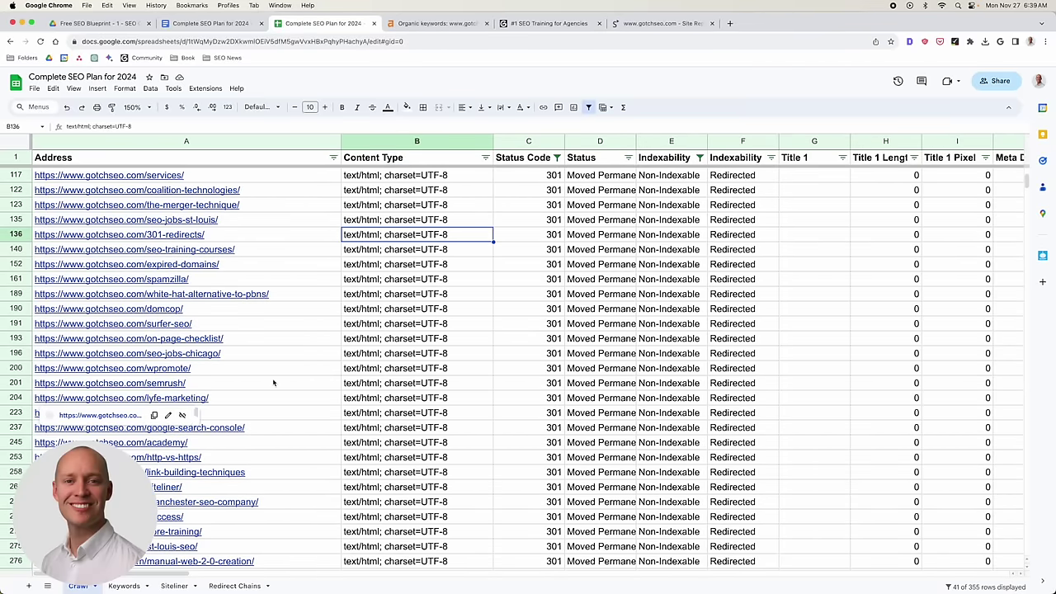
{"action": "left_click", "coordinate": [350, 353]}
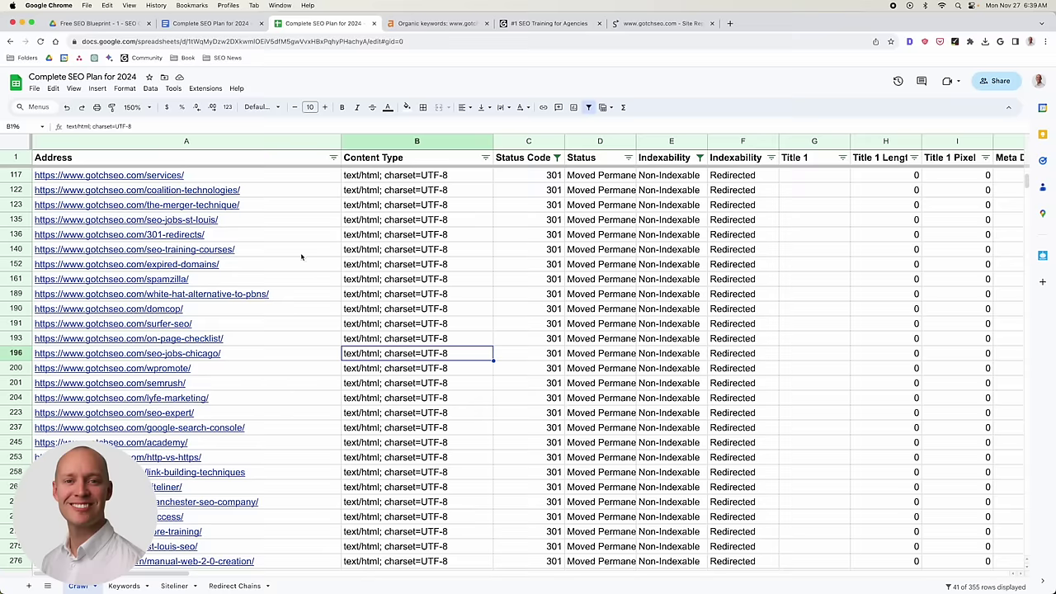
{"action": "scroll", "coordinate": [294, 368], "scroll_direction": "up", "scroll_amount": 5}
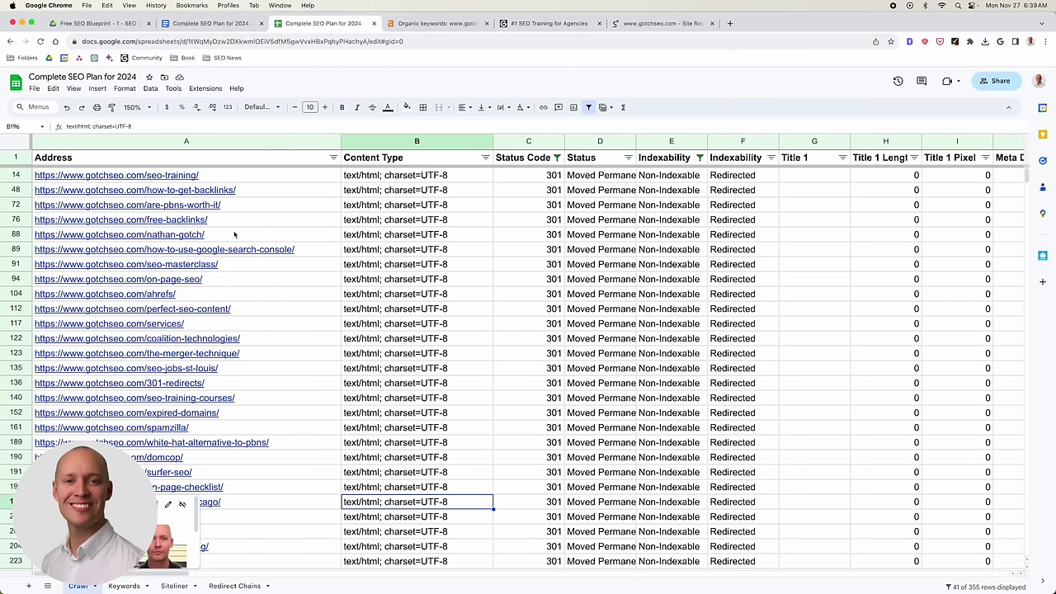
{"action": "mouse_move", "coordinate": [234, 235]}
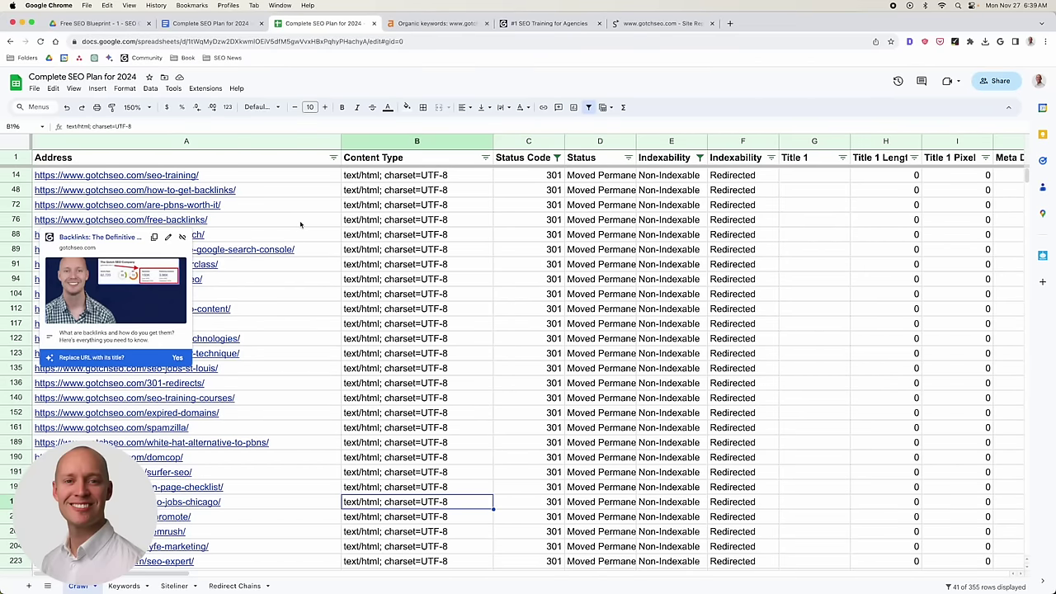
{"action": "left_click", "coordinate": [398, 329]}
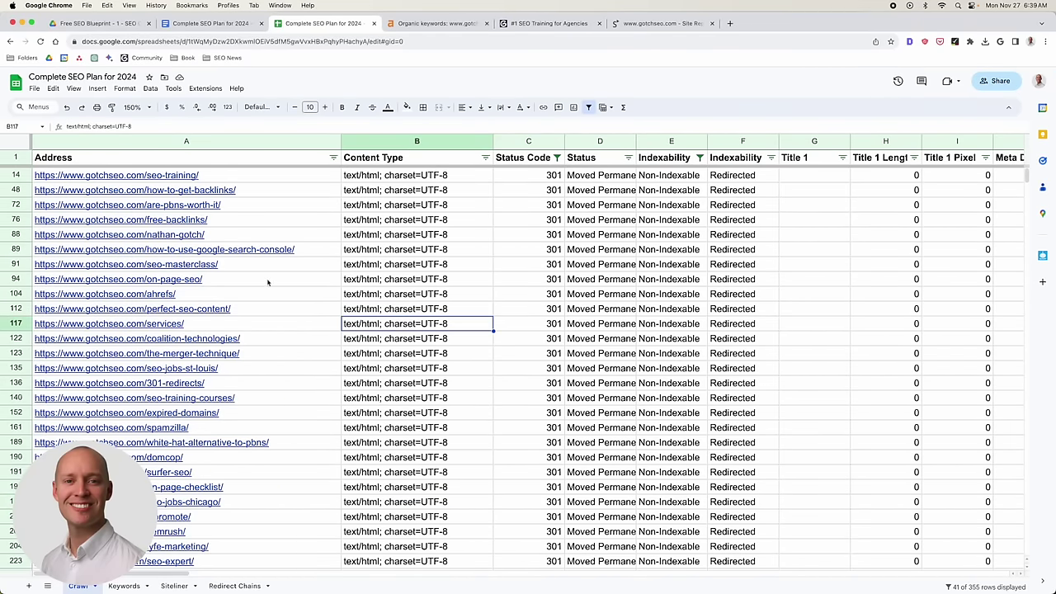
{"action": "mouse_move", "coordinate": [267, 283]}
{"action": "left_click", "coordinate": [384, 297]}
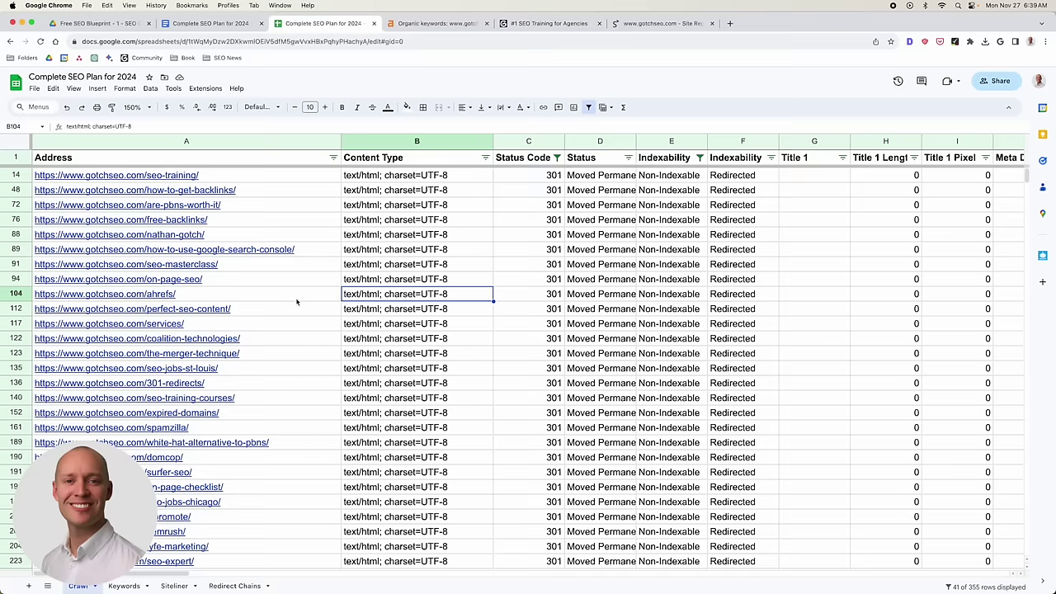
{"action": "mouse_move", "coordinate": [200, 298]}
{"action": "left_click", "coordinate": [247, 301]}
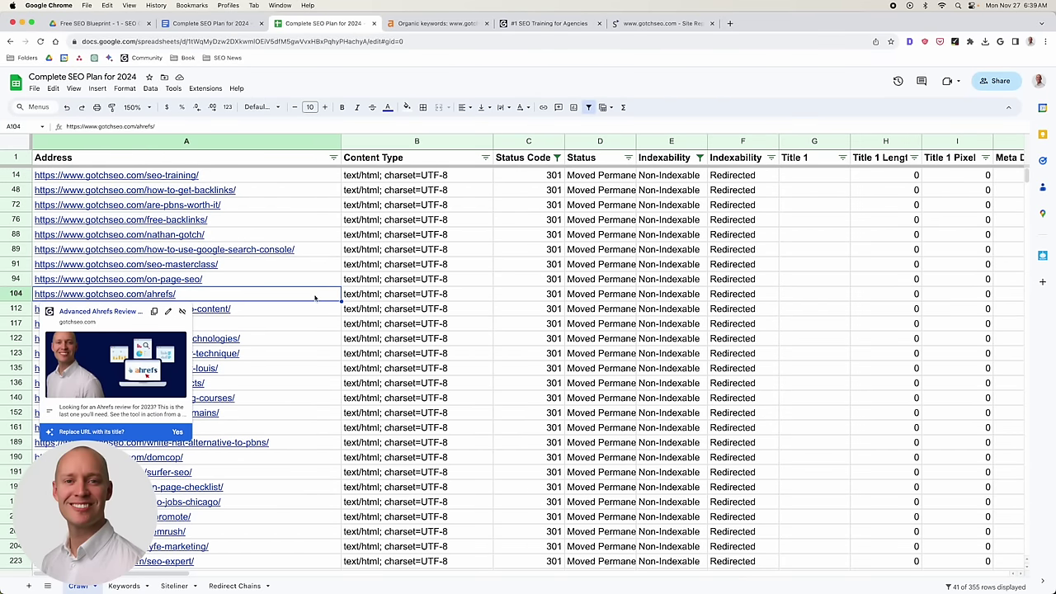
{"action": "left_click", "coordinate": [431, 23]}
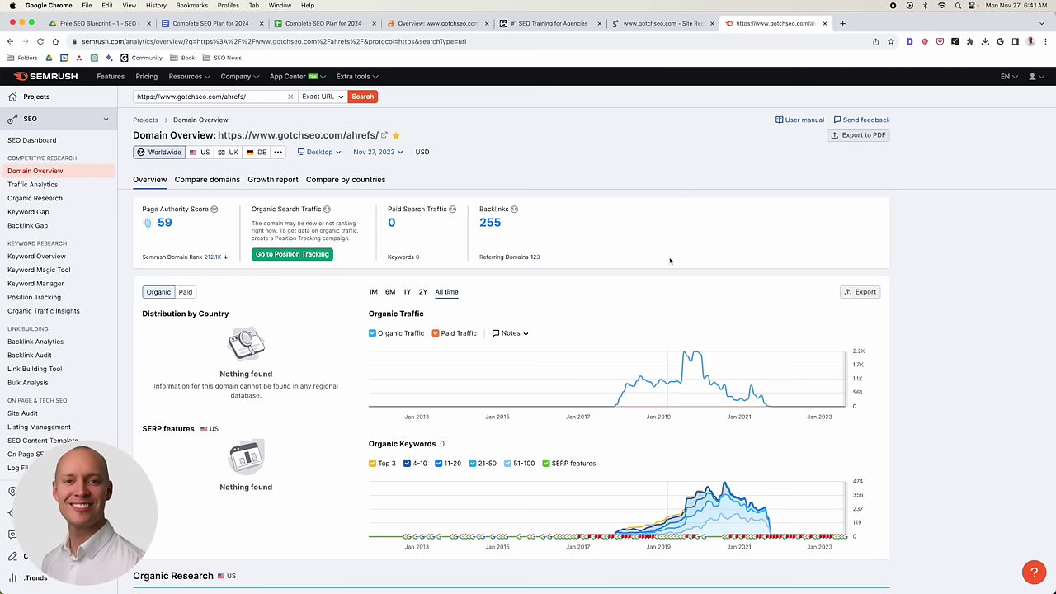
{"action": "scroll", "coordinate": [674, 501], "scroll_direction": "down", "scroll_amount": 1}
{"action": "scroll", "coordinate": [675, 501], "scroll_direction": "up", "scroll_amount": 1}
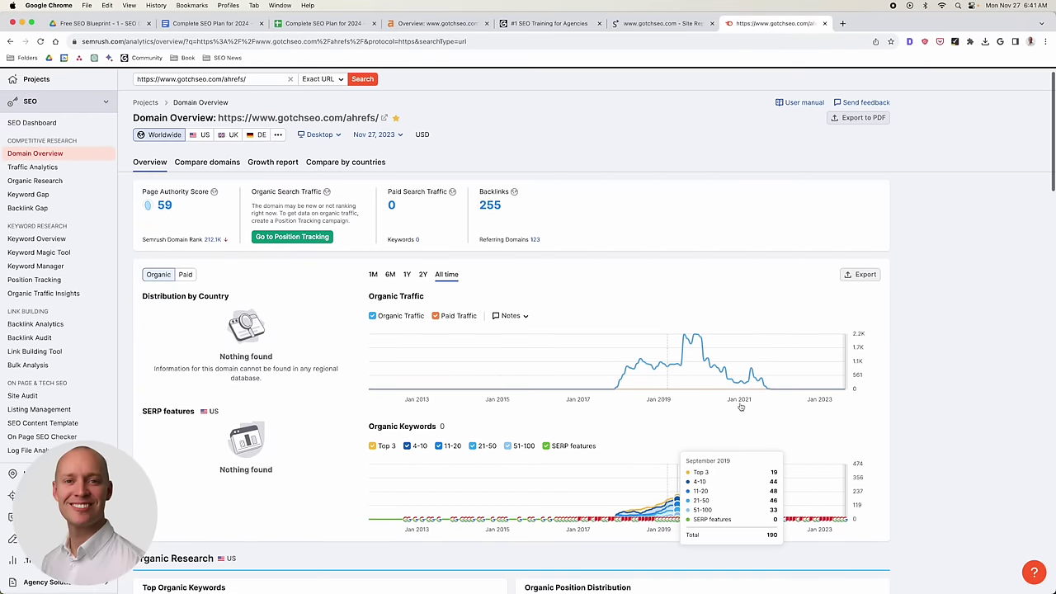
{"action": "scroll", "coordinate": [928, 443], "scroll_direction": "down", "scroll_amount": 1}
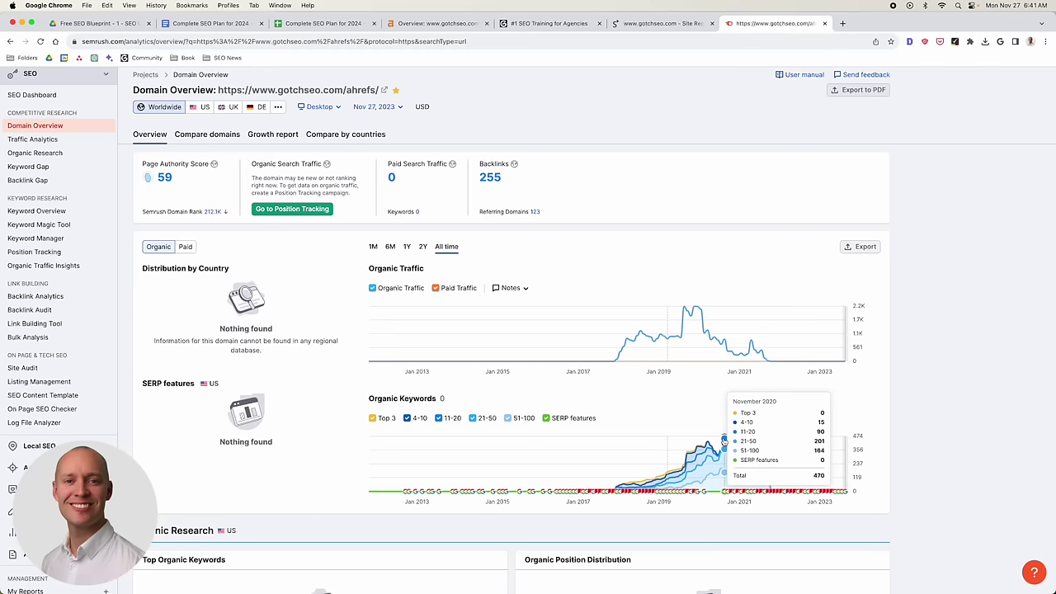
{"action": "scroll", "coordinate": [726, 355], "scroll_direction": "up", "scroll_amount": 1}
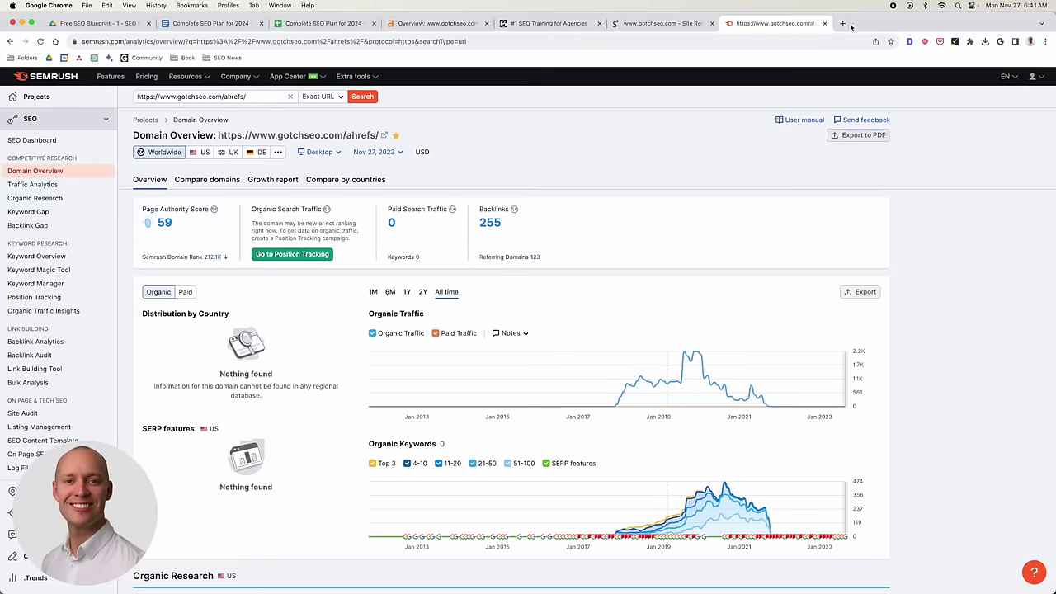
Back in the Crawl sheet, insert a column before Content Type and enter 470 in the row for the /ahrefs/ URL.
{"action": "left_click", "coordinate": [317, 23]}
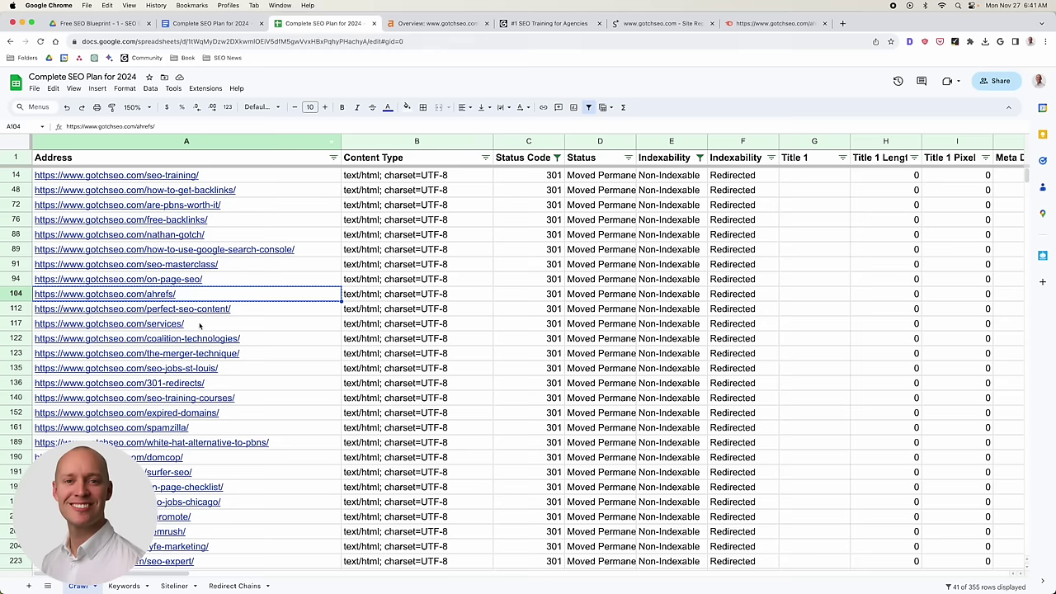
{"action": "right_click", "coordinate": [355, 142]}
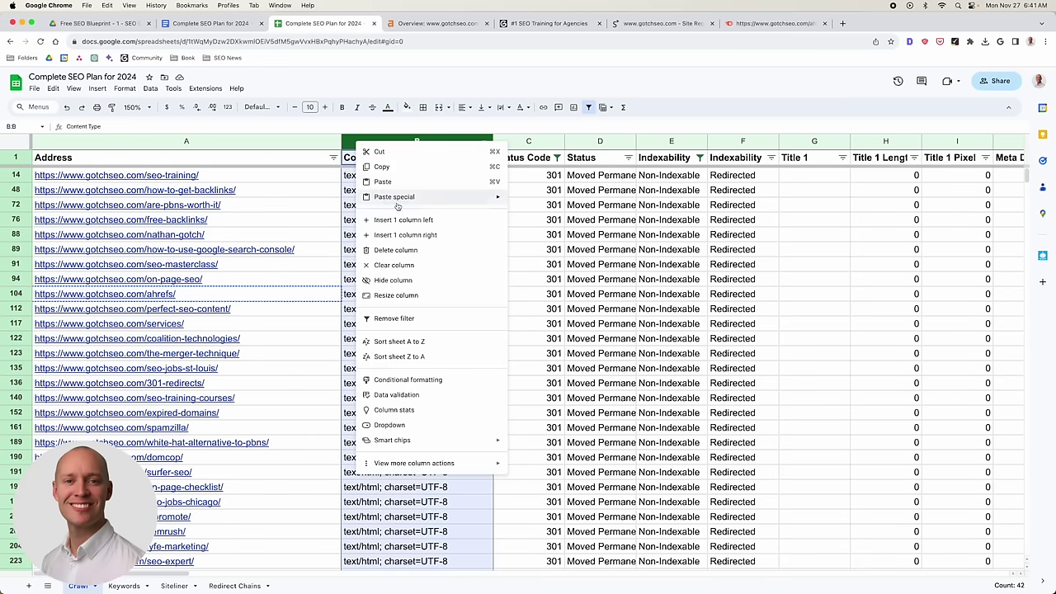
{"action": "key", "text": "Return"}
{"action": "left_click", "coordinate": [375, 298]}
{"action": "type", "text": "470"}
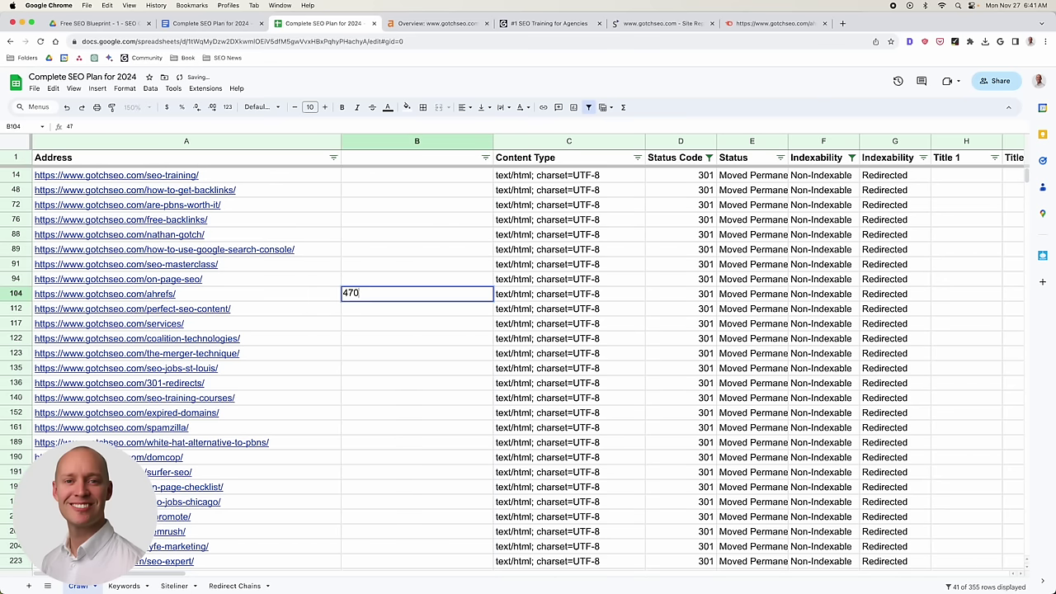
Commit the 470 entry for the /ahrefs/ page, open that page's link from the sheet and copy the address it redirects to.
{"action": "key", "text": "Return"}
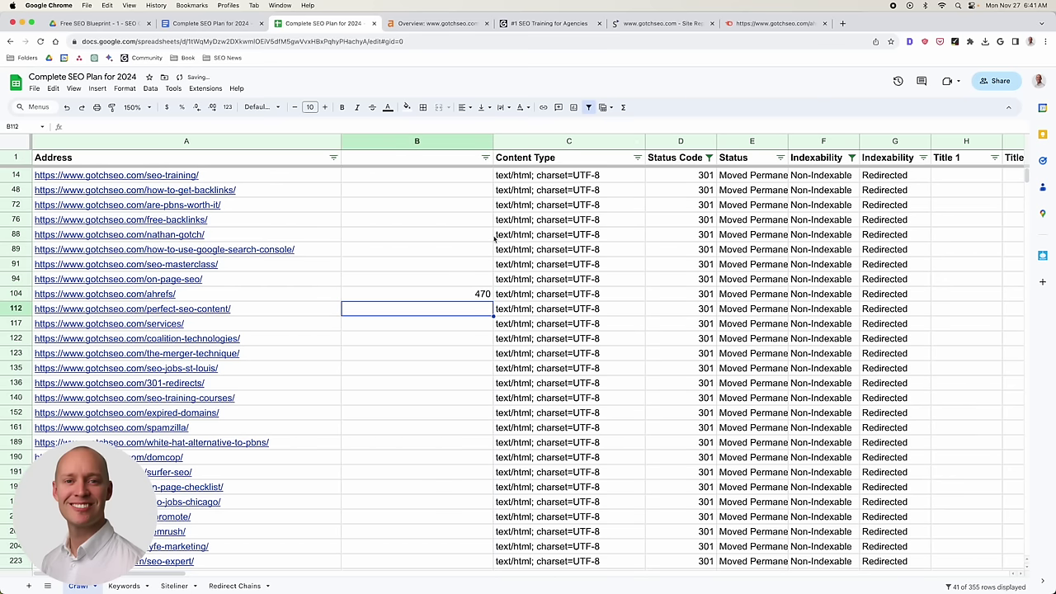
{"action": "left_click", "coordinate": [124, 295]}
{"action": "left_click", "coordinate": [119, 309]}
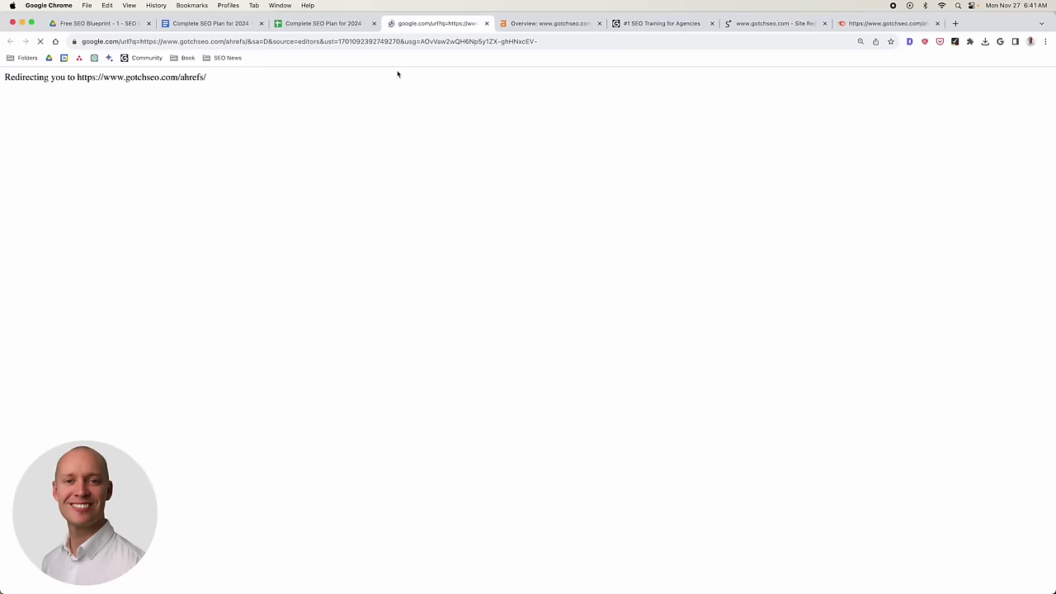
{"action": "left_click", "coordinate": [424, 41]}
{"action": "key", "text": "cmd+c"}
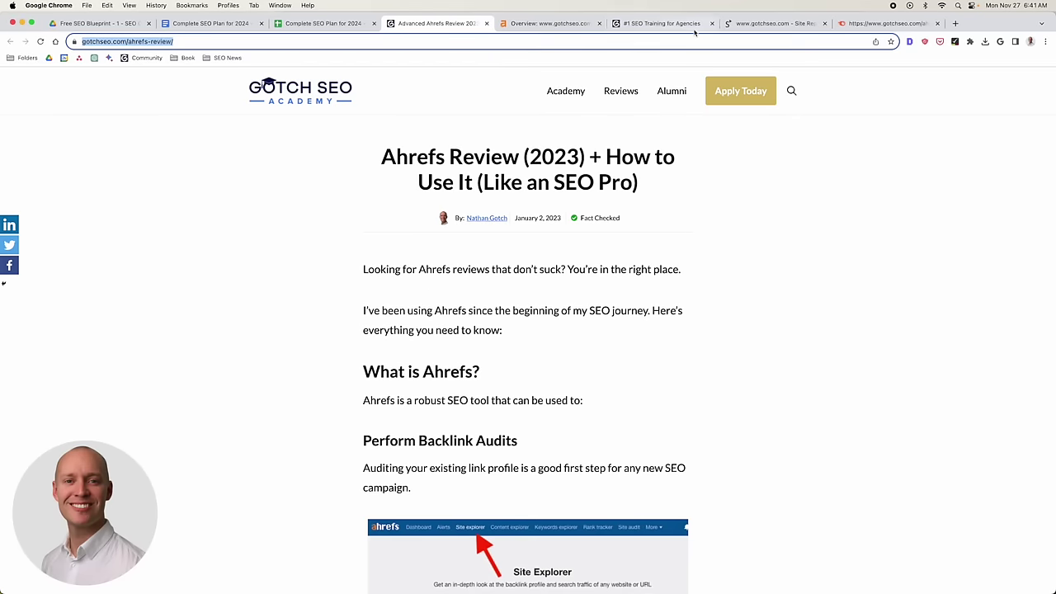
Switch to Semrush and examine the all-time organic traffic and keyword history of gotchseo.com/ahrefs-review/ in Domain Overview.
{"action": "left_click", "coordinate": [884, 23]}
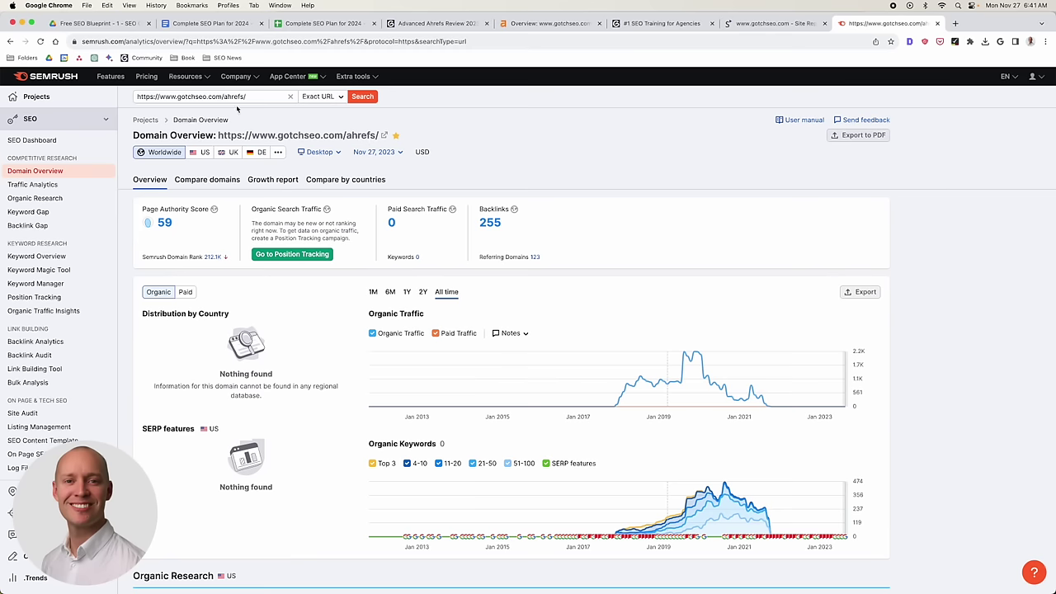
{"action": "left_click", "coordinate": [274, 96]}
{"action": "key", "text": "cmd+v"}
{"action": "key", "text": "Return"}
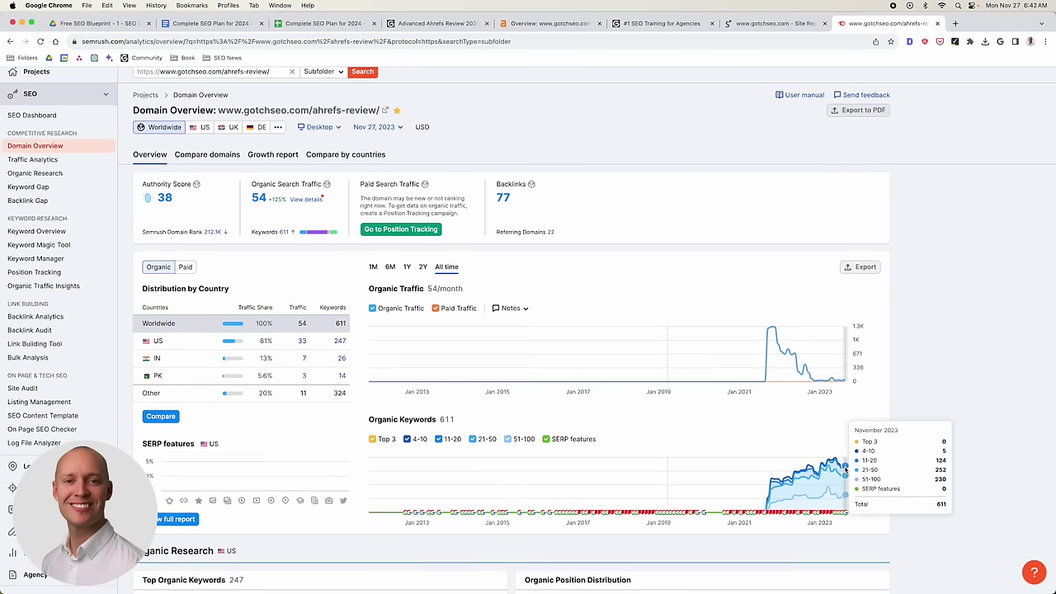
{"action": "scroll", "coordinate": [500, 162], "scroll_direction": "up", "scroll_amount": 1}
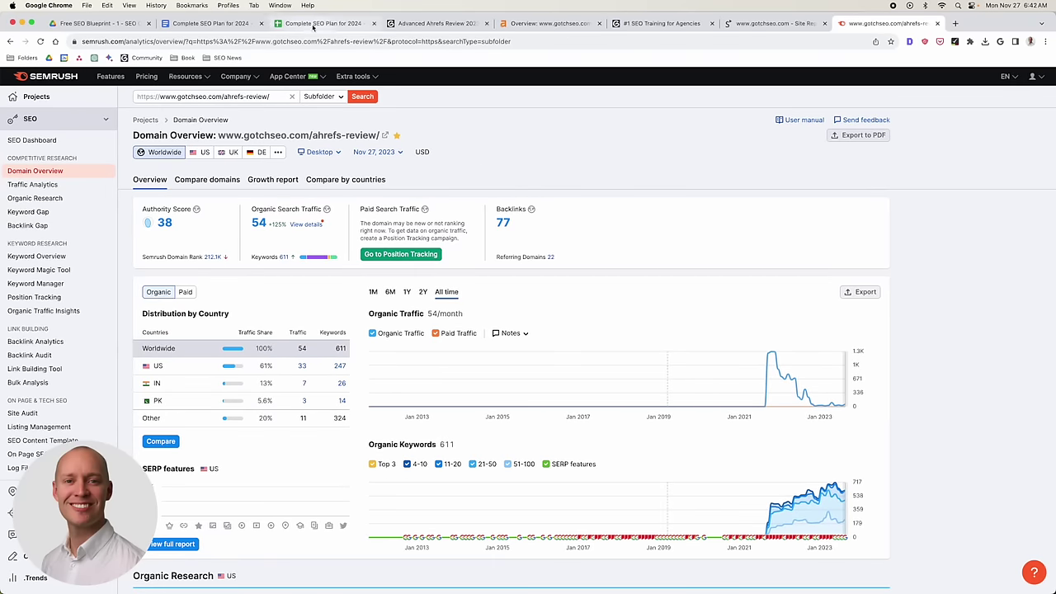
Back in the Crawl sheet, highlight the whole /ahrefs/ row in light green and narrow column B.
{"action": "left_click", "coordinate": [317, 24]}
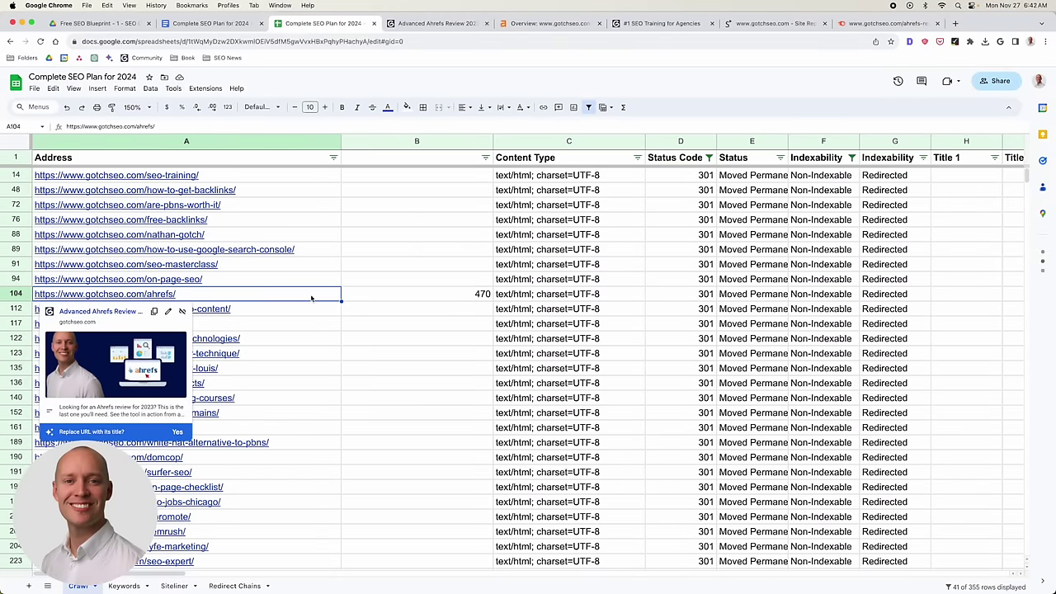
{"action": "left_click", "coordinate": [388, 297]}
{"action": "left_click", "coordinate": [321, 299]}
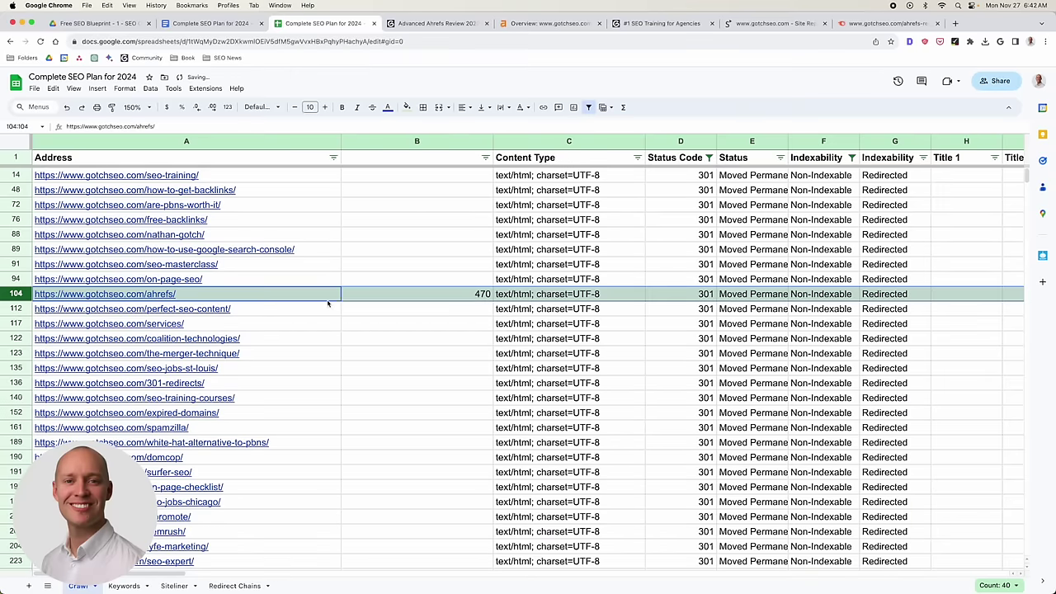
{"action": "left_click", "coordinate": [429, 235]}
{"action": "left_click_drag", "start_coordinate": [493, 148], "coordinate": [421, 148]}
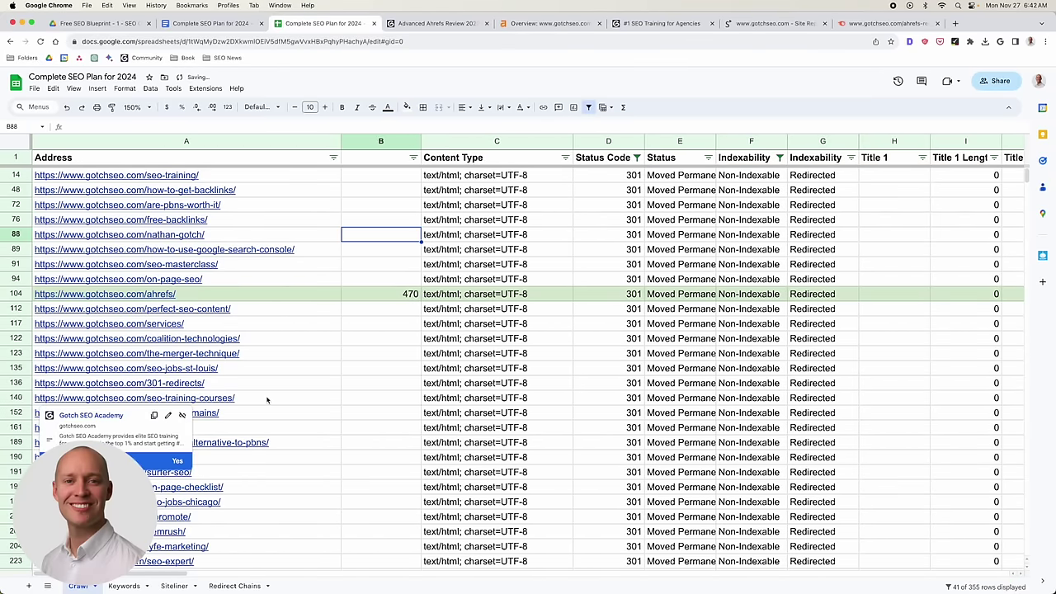
Centre-align the contents of column B in the Crawl sheet.
{"action": "left_click", "coordinate": [384, 369]}
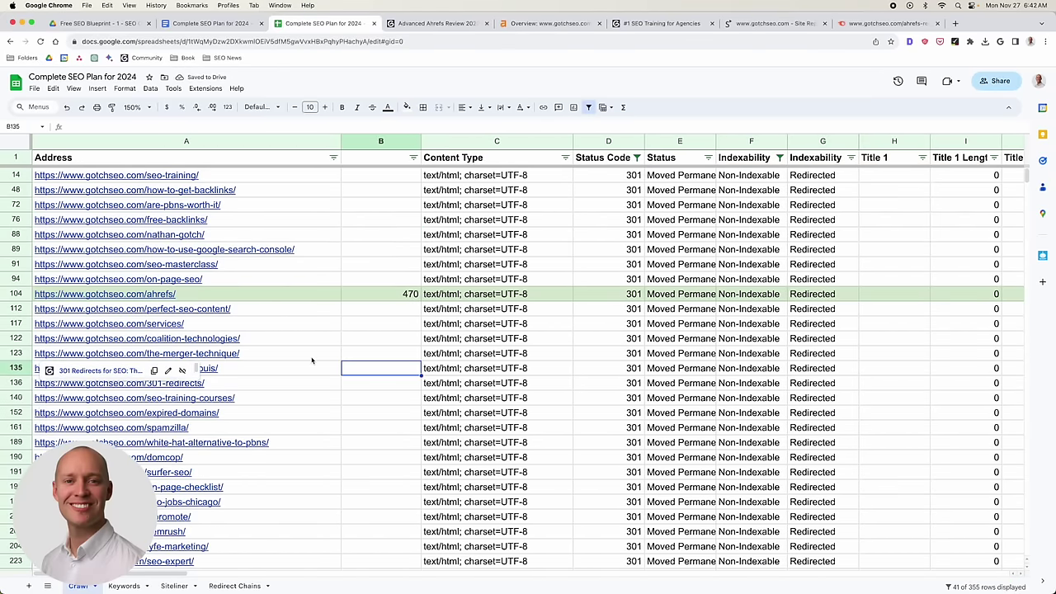
{"action": "scroll", "coordinate": [311, 358], "scroll_direction": "down", "scroll_amount": 1}
{"action": "scroll", "coordinate": [312, 358], "scroll_direction": "down", "scroll_amount": 8}
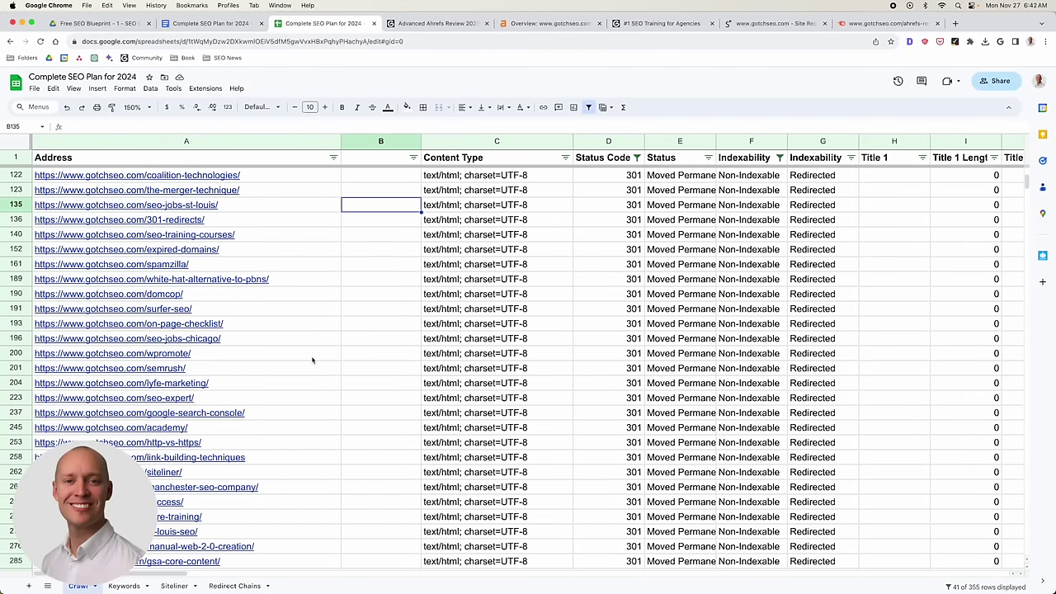
{"action": "scroll", "coordinate": [312, 360], "scroll_direction": "up", "scroll_amount": 10}
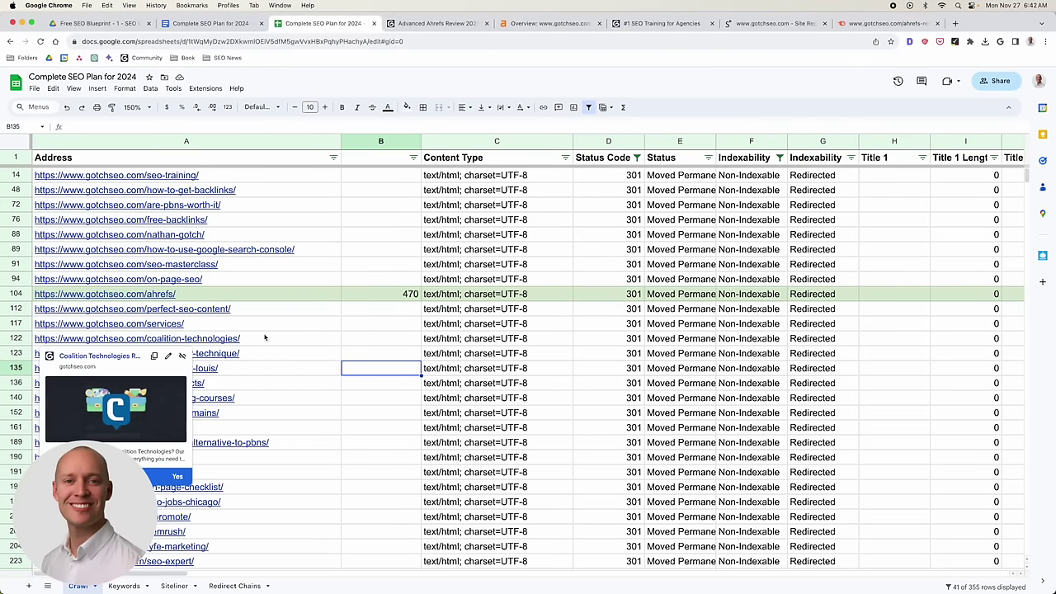
{"action": "left_click", "coordinate": [402, 326]}
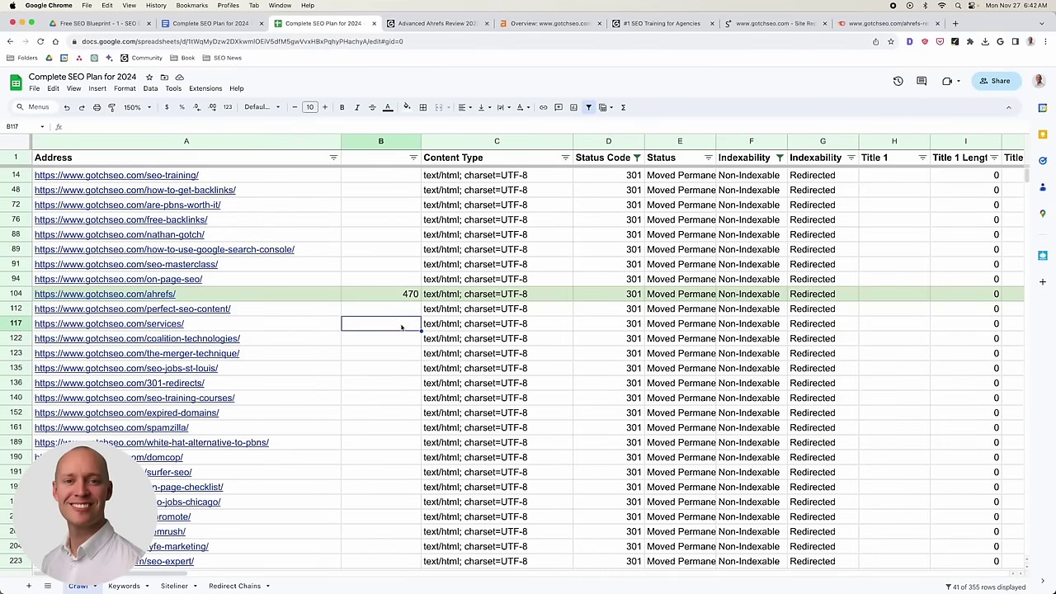
{"action": "left_click", "coordinate": [388, 141]}
{"action": "left_click", "coordinate": [464, 107]}
{"action": "left_click", "coordinate": [480, 126]}
{"action": "left_click", "coordinate": [479, 246]}
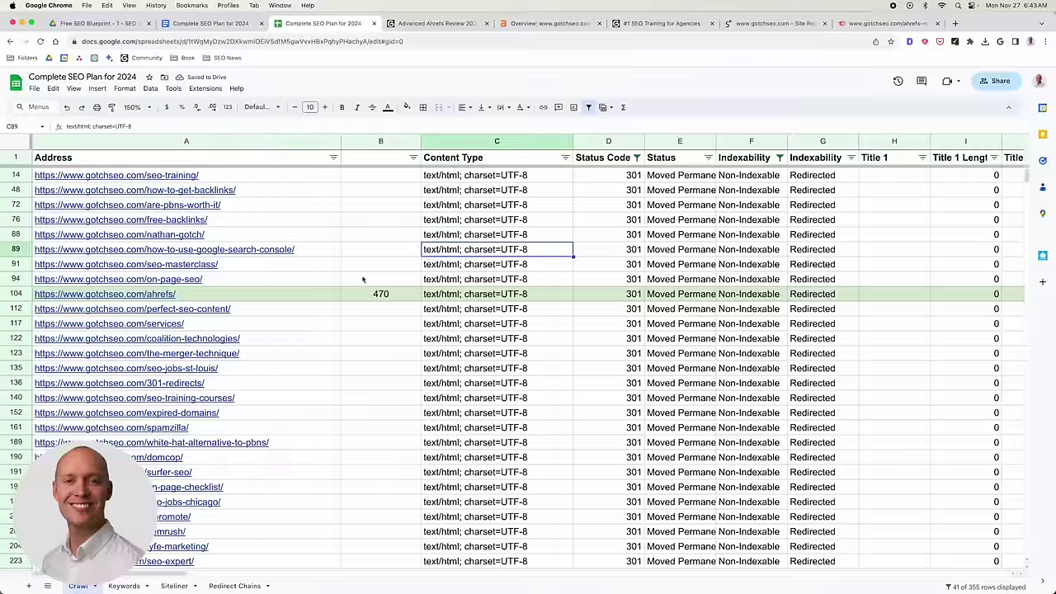
Hide columns C to AQ, from Content Type through Link Score, so Inlinks follows column B.
{"action": "left_click_drag", "start_coordinate": [495, 145], "coordinate": [547, 223]}
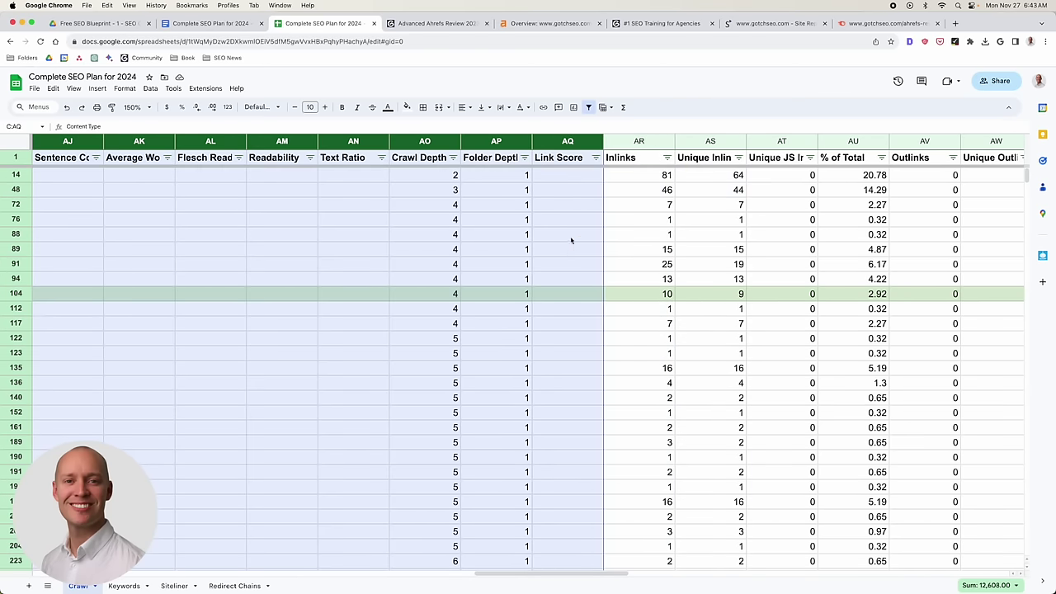
{"action": "right_click", "coordinate": [570, 238]}
{"action": "left_click", "coordinate": [622, 381]}
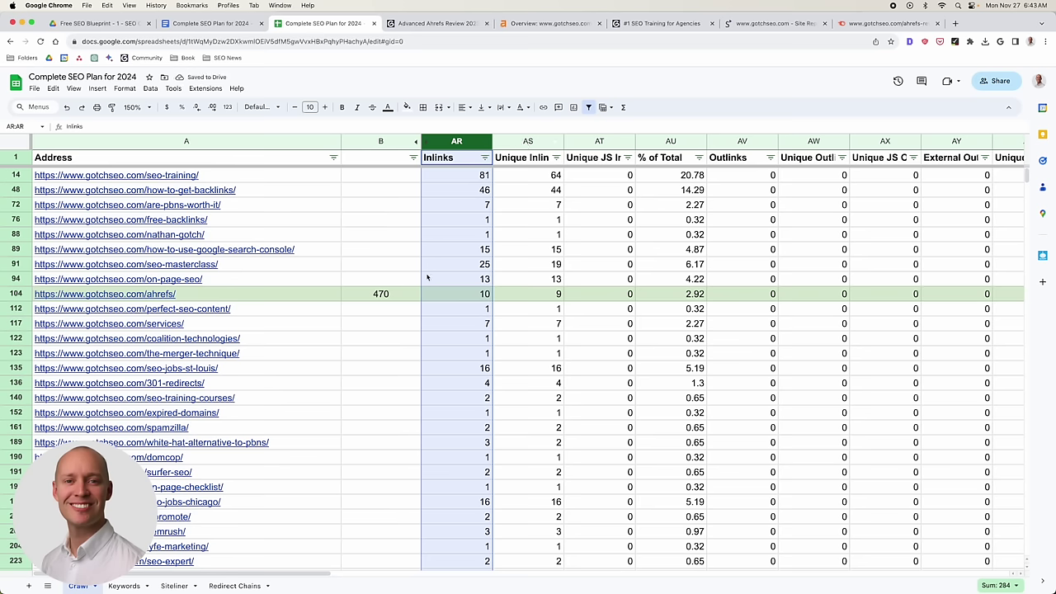
{"action": "left_click", "coordinate": [452, 205]}
Hide columns AT to BL, from Unique JS Inlinks through HTTP Version.
{"action": "left_click", "coordinate": [473, 145]}
{"action": "scroll", "coordinate": [561, 198], "scroll_direction": "right", "scroll_amount": 5}
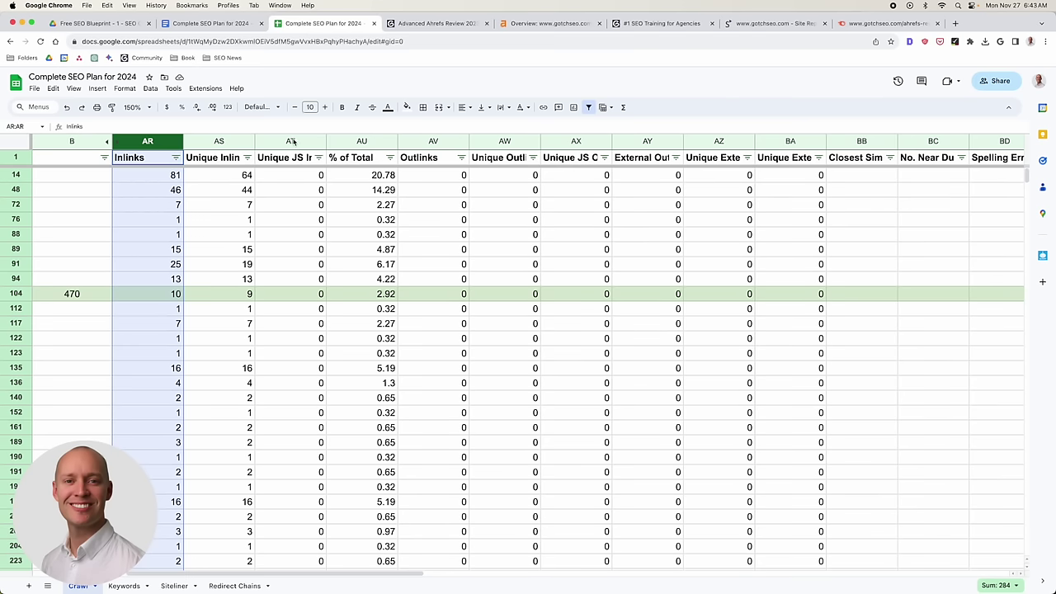
{"action": "left_click_drag", "start_coordinate": [290, 142], "coordinate": [282, 224]}
{"action": "right_click", "coordinate": [285, 229]}
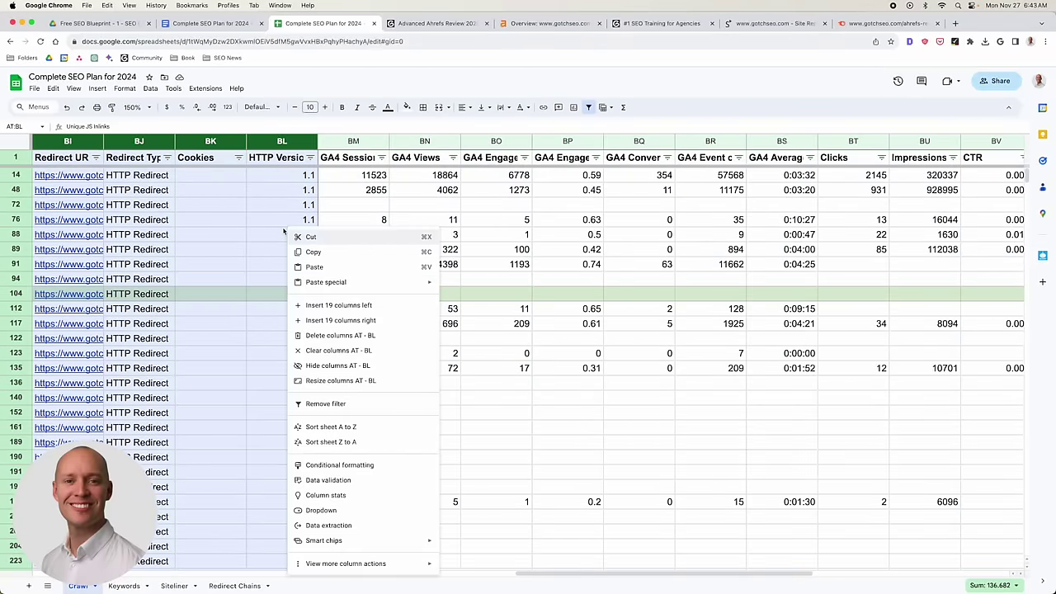
{"action": "left_click", "coordinate": [351, 364]}
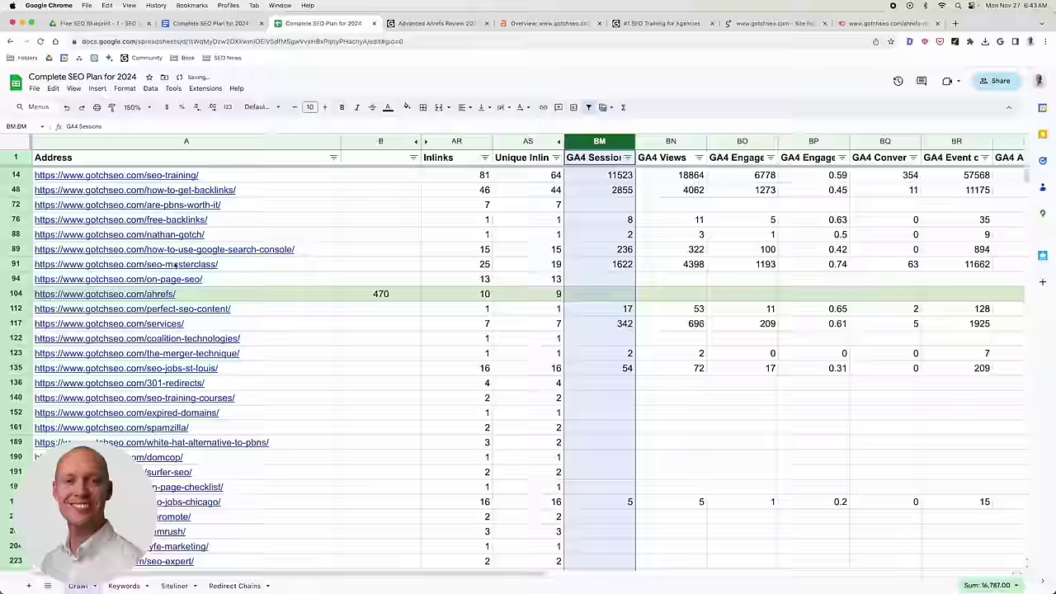
Hide columns BN to BS, from GA4 Views through the GA4 average time column, keeping GA4 Sessions and Clicks.
{"action": "scroll", "coordinate": [546, 204], "scroll_direction": "right", "scroll_amount": 5}
{"action": "left_click_drag", "start_coordinate": [275, 141], "coordinate": [667, 206]}
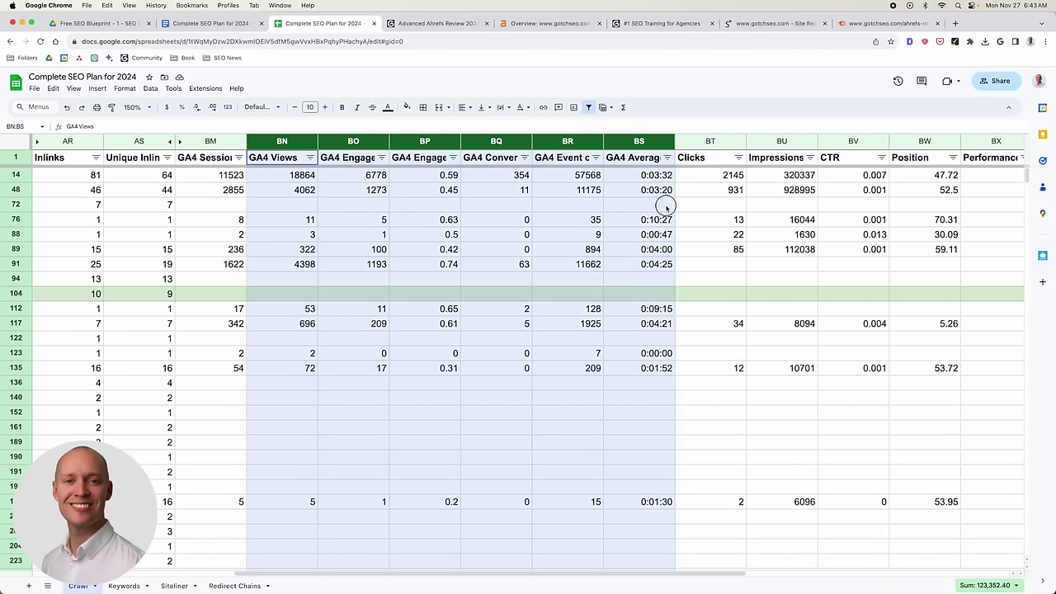
{"action": "right_click", "coordinate": [642, 211]}
{"action": "left_click", "coordinate": [698, 353]}
Hide columns BV to BY, from CTR up to the Ahrefs Backlinks column, keeping Clicks and Impressions.
{"action": "left_click_drag", "start_coordinate": [705, 188], "coordinate": [646, 189]}
{"action": "right_click", "coordinate": [630, 208]}
{"action": "left_click", "coordinate": [685, 351]}
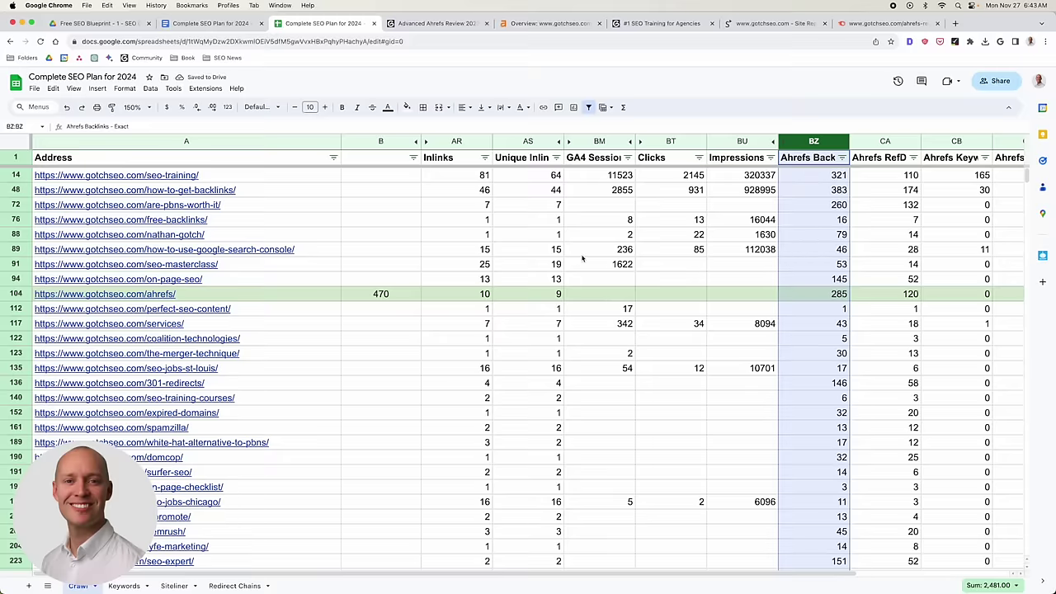
{"action": "left_click", "coordinate": [671, 281]}
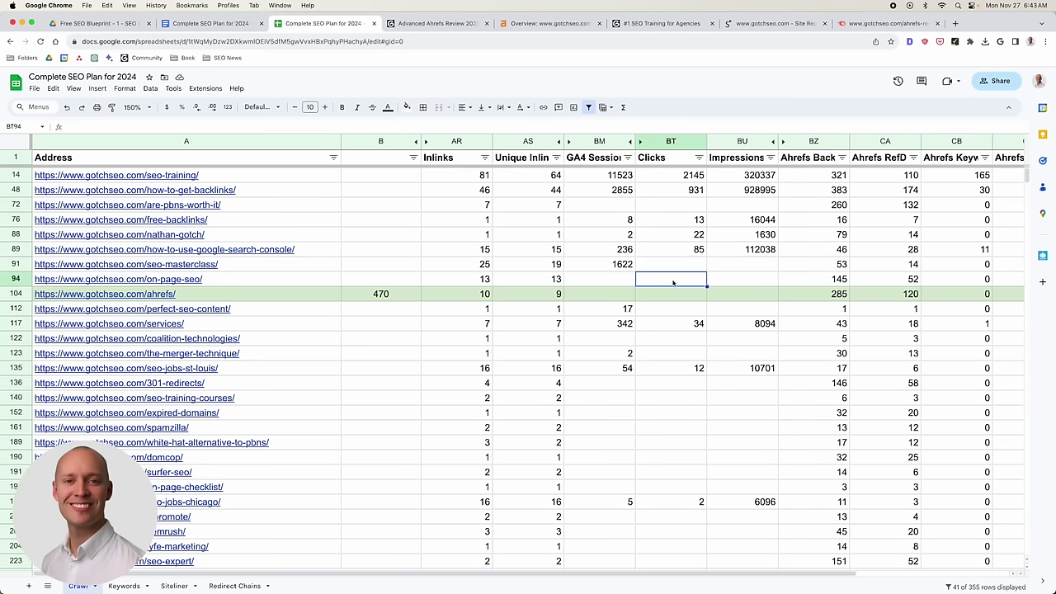
Sort the filtered rows A to Z by the Ahrefs Traffic - Exact column.
{"action": "left_click", "coordinate": [484, 157]}
{"action": "left_click", "coordinate": [699, 271]}
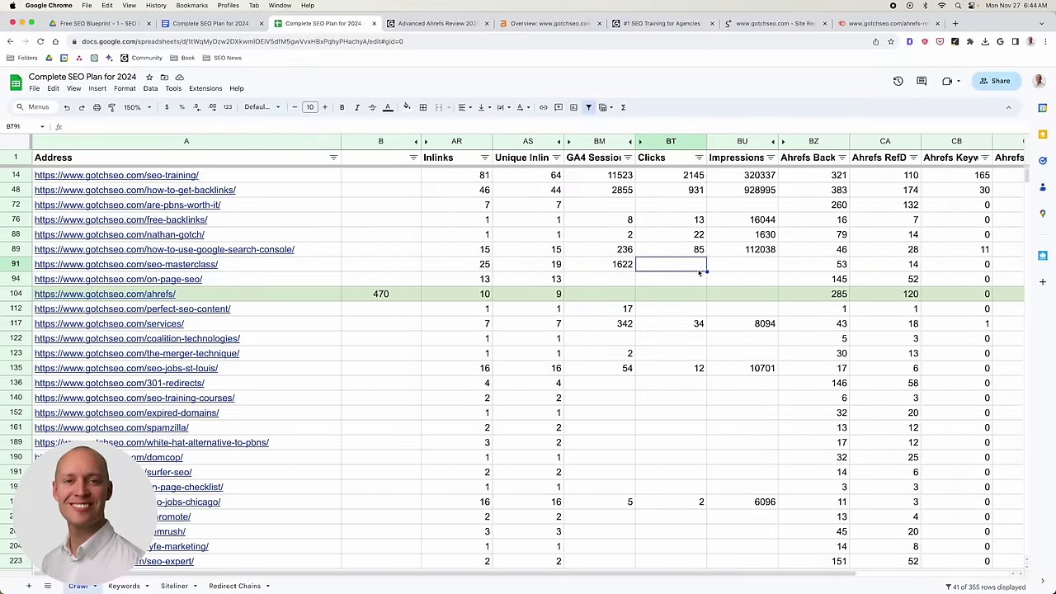
{"action": "scroll", "coordinate": [697, 272], "scroll_direction": "right", "scroll_amount": 5}
{"action": "left_click", "coordinate": [747, 157]}
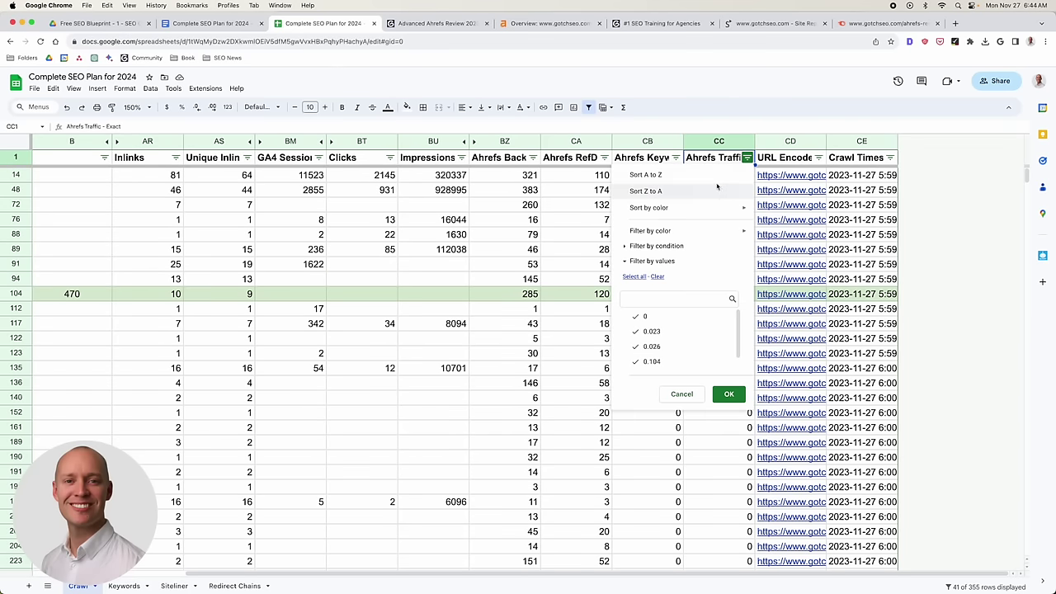
{"action": "left_click", "coordinate": [731, 183]}
{"action": "scroll", "coordinate": [715, 198], "scroll_direction": "left", "scroll_amount": 10}
{"action": "scroll", "coordinate": [714, 200], "scroll_direction": "right", "scroll_amount": 5}
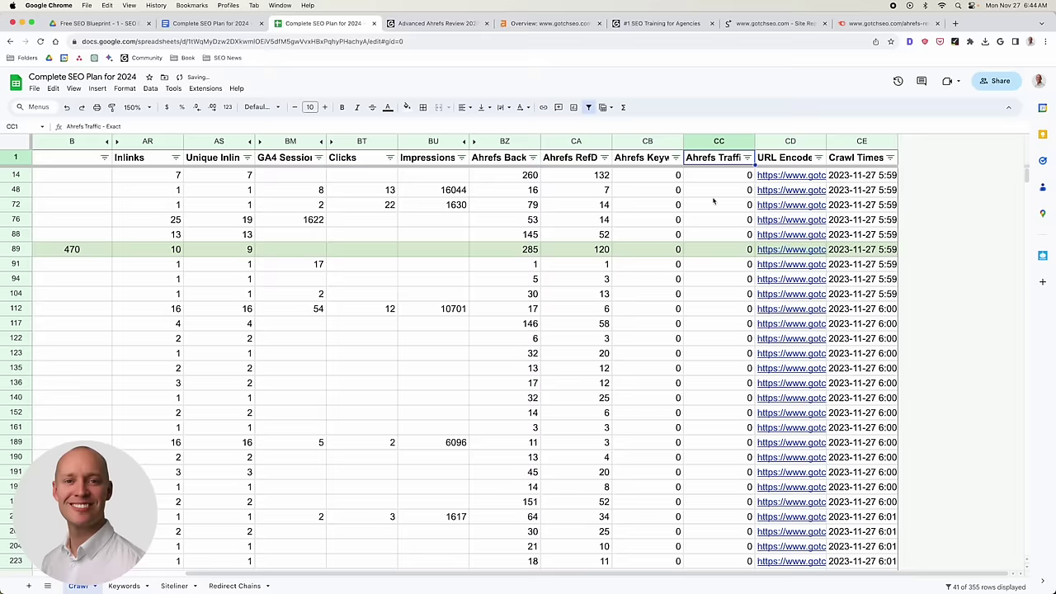
{"action": "scroll", "coordinate": [709, 198], "scroll_direction": "left", "scroll_amount": 5}
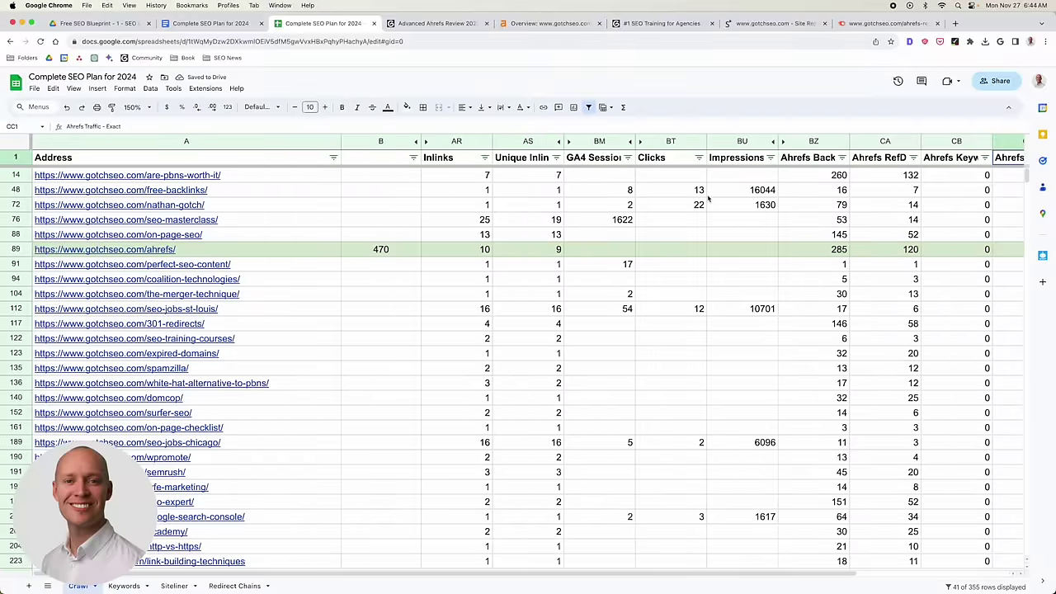
Filter the Ahrefs Backlinks - Exact column to the value 0 and review the matching pages' addresses and GA4 sessions.
{"action": "scroll", "coordinate": [708, 198], "scroll_direction": "right", "scroll_amount": 5}
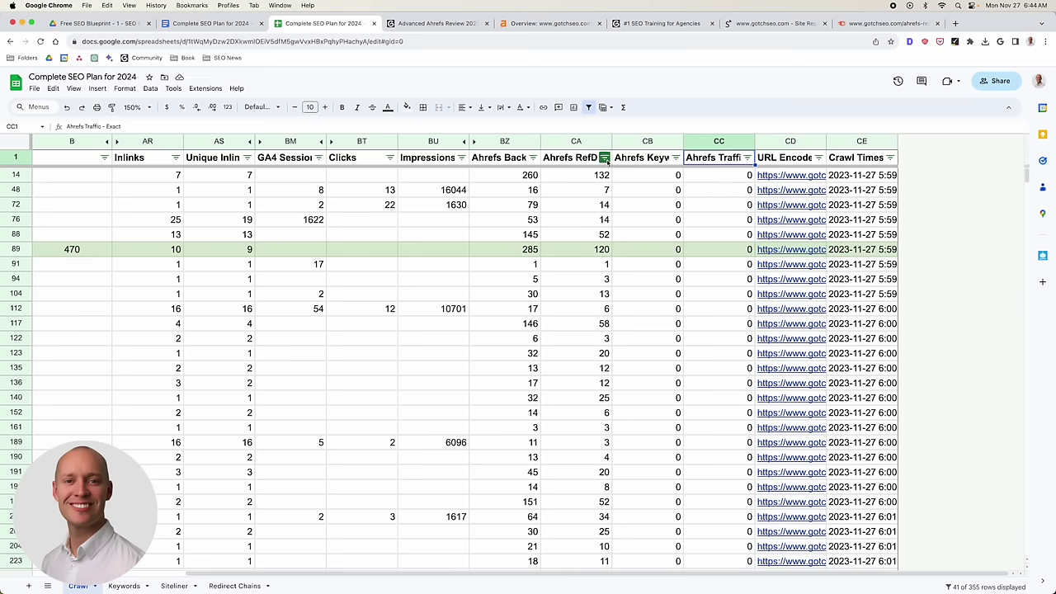
{"action": "left_click", "coordinate": [533, 157]}
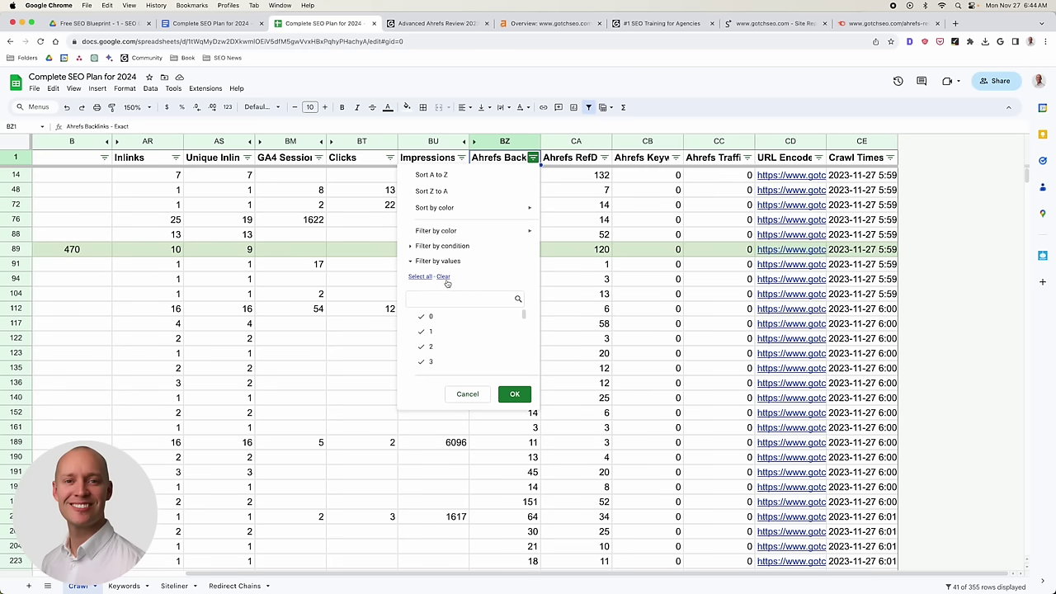
{"action": "left_click", "coordinate": [435, 316]}
{"action": "left_click", "coordinate": [514, 393]}
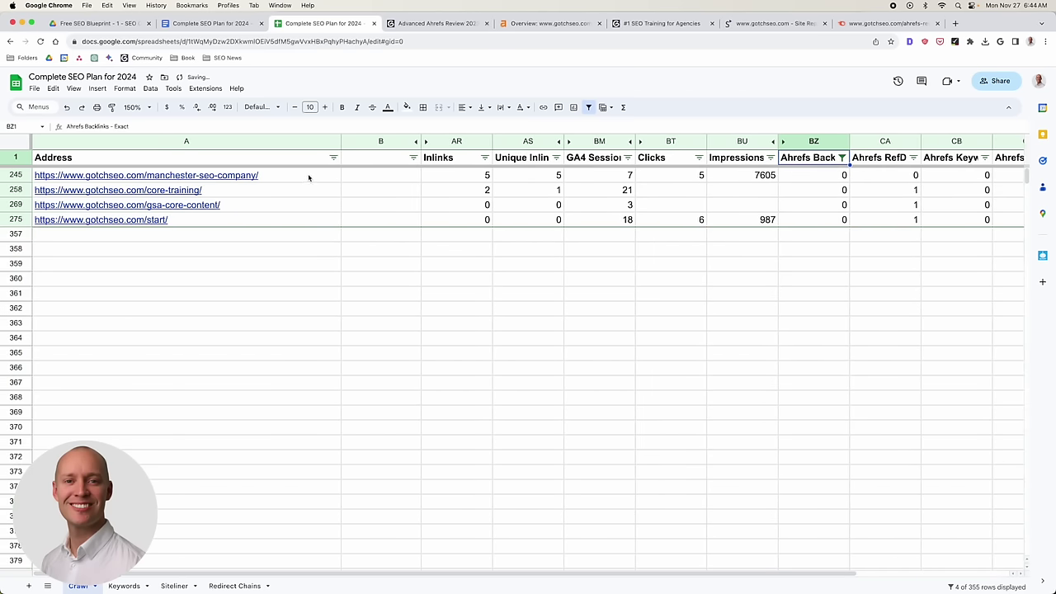
{"action": "left_click_drag", "start_coordinate": [306, 177], "coordinate": [308, 217]}
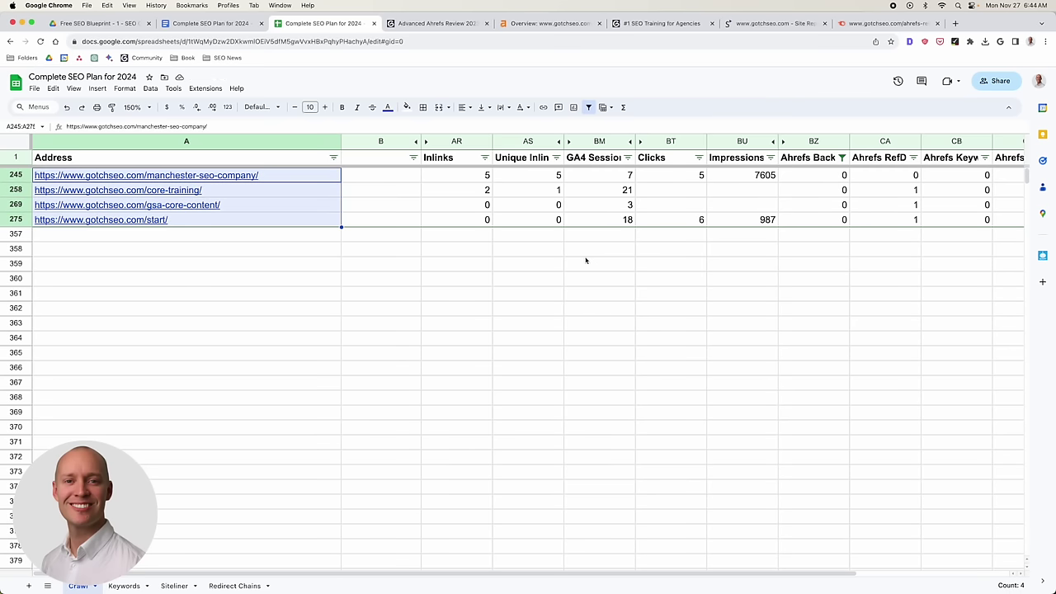
{"action": "left_click_drag", "start_coordinate": [615, 175], "coordinate": [611, 223]}
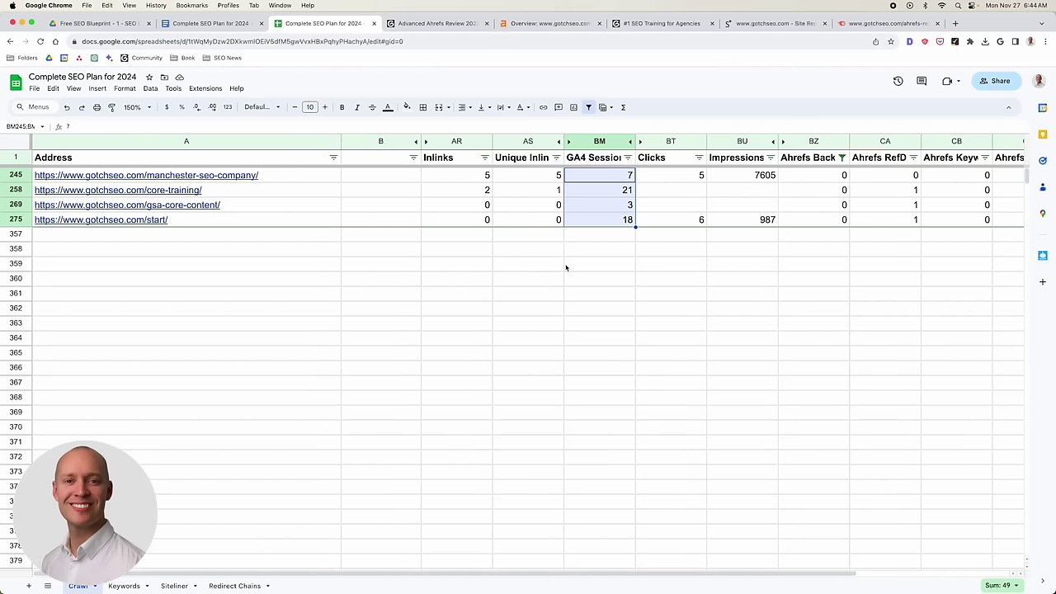
{"action": "left_click", "coordinate": [660, 23]}
{"action": "left_click", "coordinate": [355, 42]}
{"action": "type", "text": "/6h"}
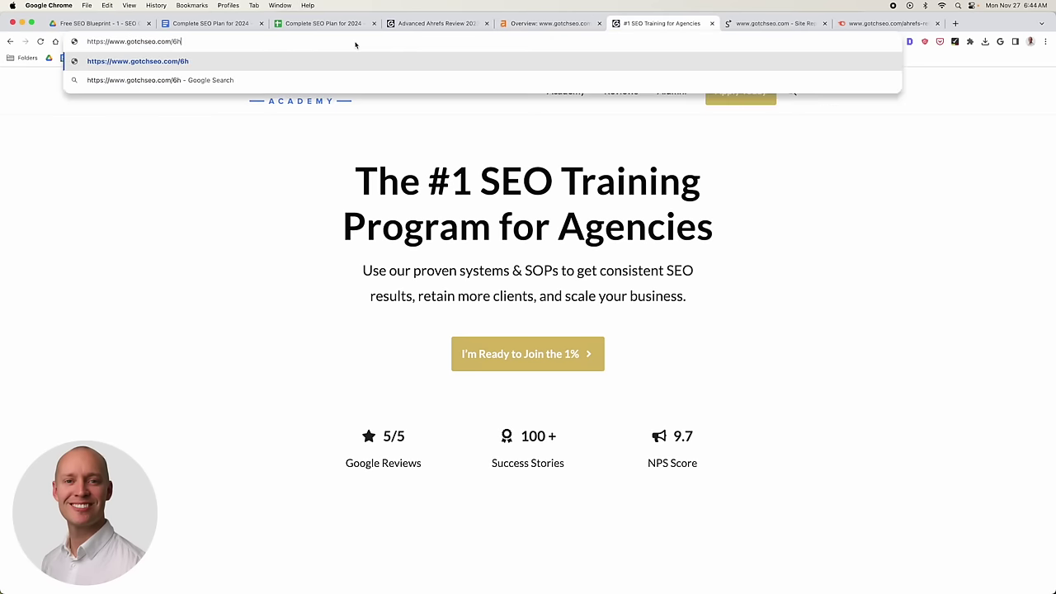
{"action": "key", "text": "Return"}
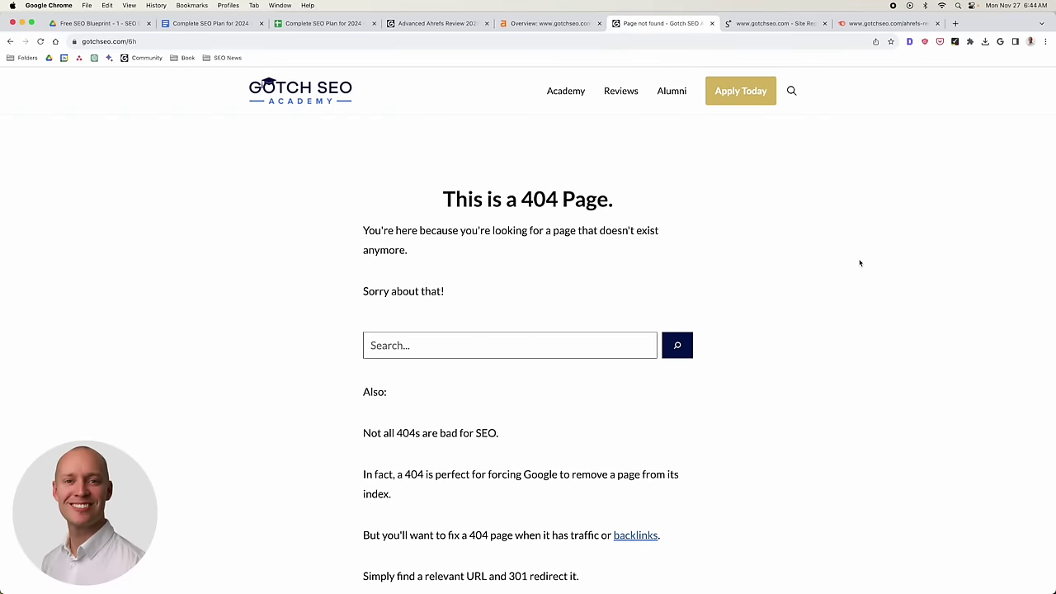
{"action": "scroll", "coordinate": [788, 326], "scroll_direction": "down", "scroll_amount": 2}
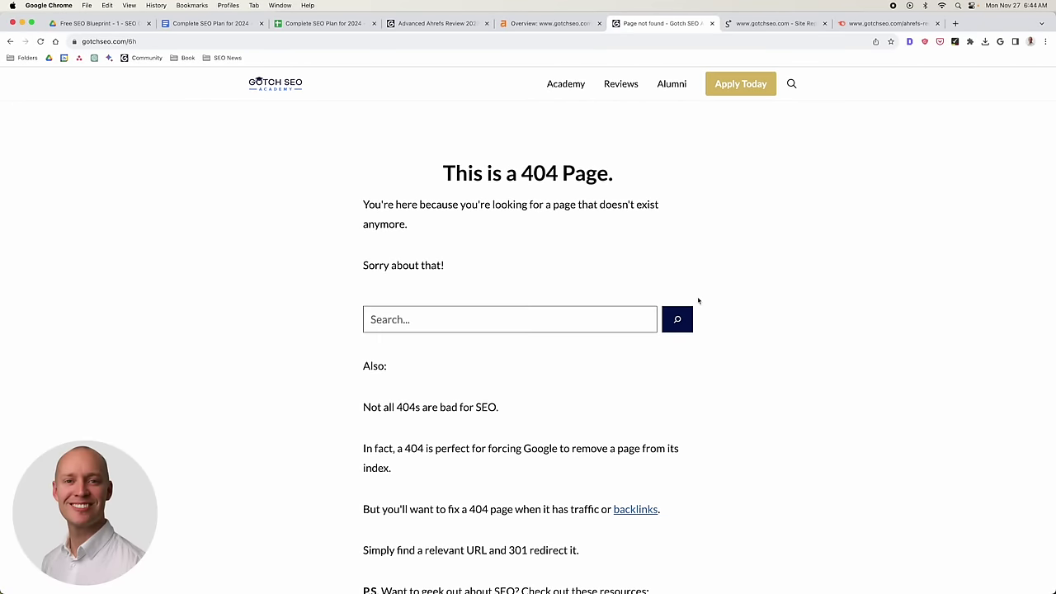
{"action": "scroll", "coordinate": [832, 304], "scroll_direction": "up", "scroll_amount": 2}
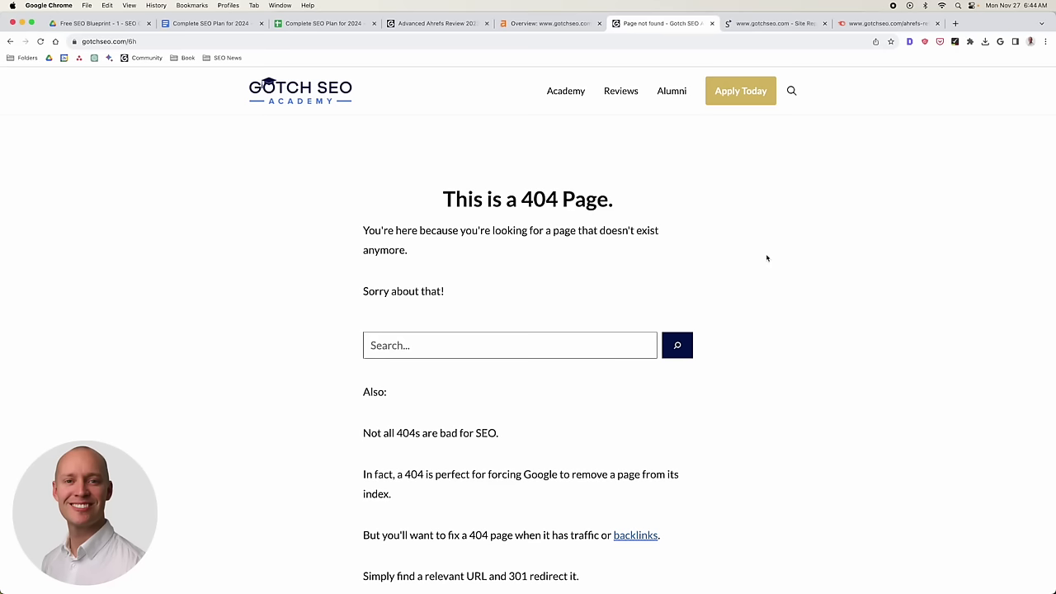
Return to the Crawl sheet and select the address of the /manchester-seo-company/ page.
{"action": "left_click", "coordinate": [311, 25]}
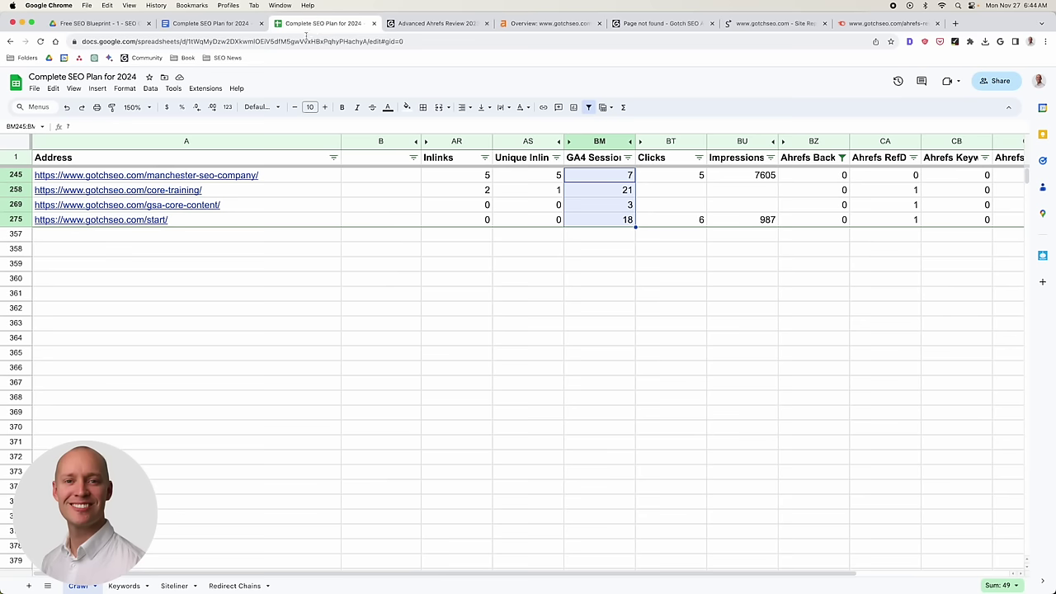
{"action": "left_click", "coordinate": [301, 179]}
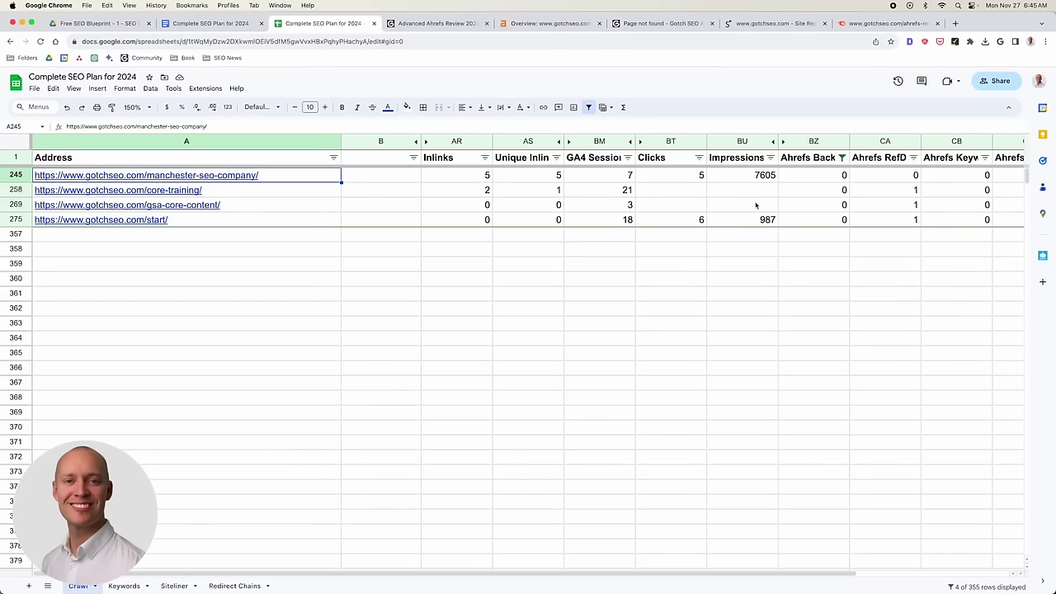
Undo the recent filter changes, including the Ahrefs backlinks filter, on the Crawl sheet.
{"action": "scroll", "coordinate": [756, 205], "scroll_direction": "right", "scroll_amount": 3}
{"action": "scroll", "coordinate": [757, 206], "scroll_direction": "left", "scroll_amount": 3}
{"action": "scroll", "coordinate": [673, 211], "scroll_direction": "right", "scroll_amount": 5}
{"action": "scroll", "coordinate": [672, 210], "scroll_direction": "left", "scroll_amount": 5}
{"action": "key", "text": "super+z"}
Exclude 301 from the Status Code filter and sort the remaining non-indexable rows by status code in ascending order.
{"action": "scroll", "coordinate": [664, 280], "scroll_direction": "down", "scroll_amount": 3}
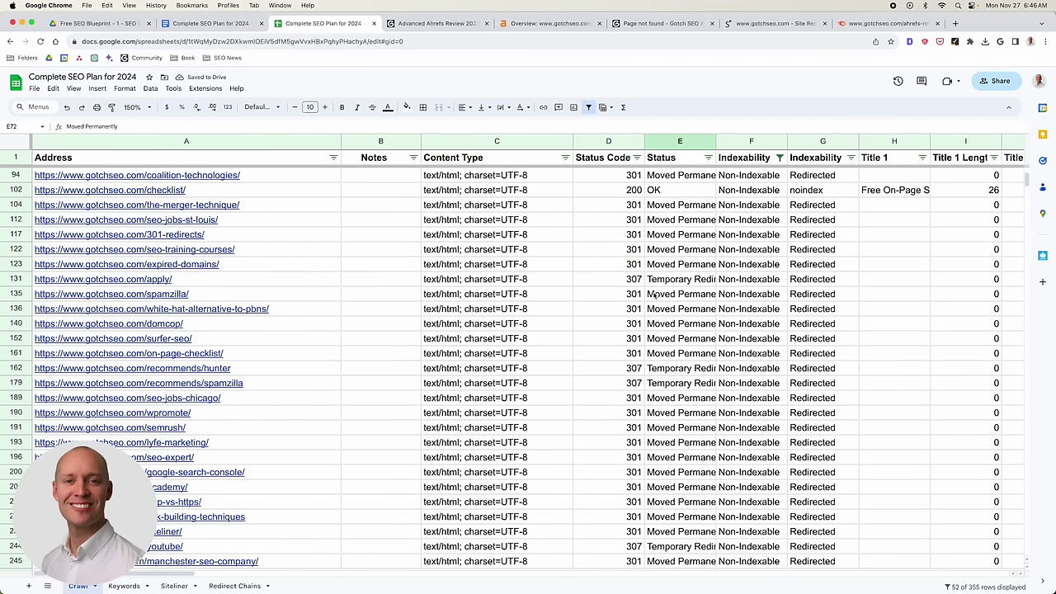
{"action": "scroll", "coordinate": [693, 284], "scroll_direction": "up", "scroll_amount": 3}
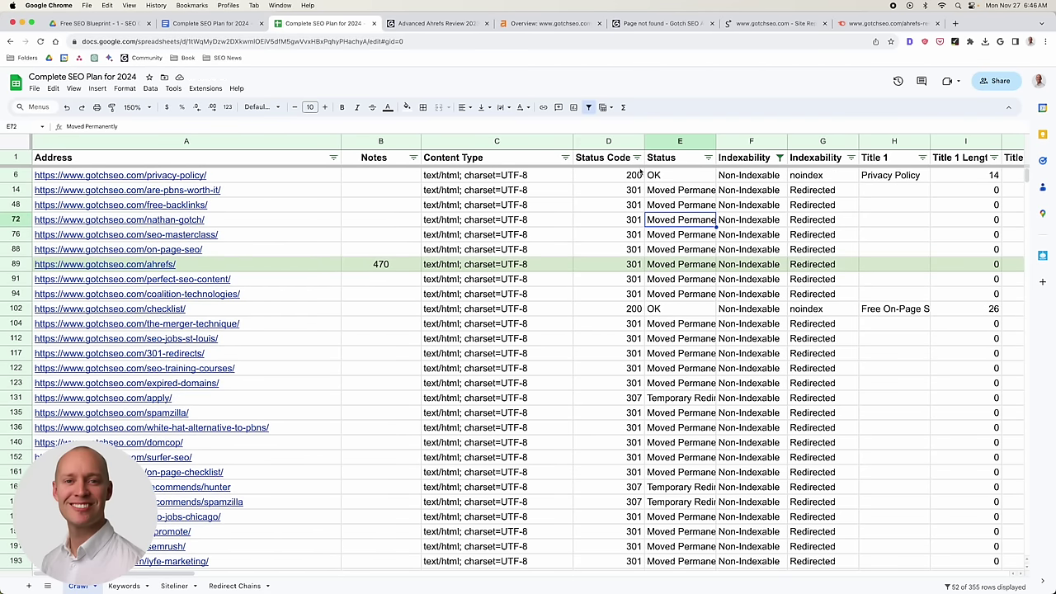
{"action": "left_click", "coordinate": [637, 158]}
{"action": "left_click", "coordinate": [563, 326]}
{"action": "left_click", "coordinate": [617, 394]}
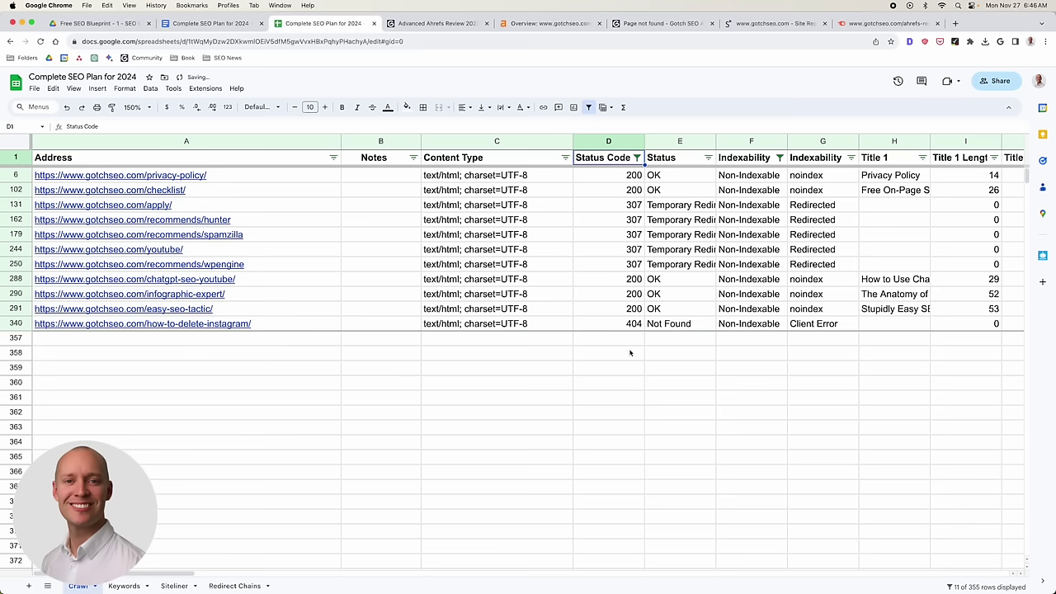
{"action": "left_click", "coordinate": [637, 158]}
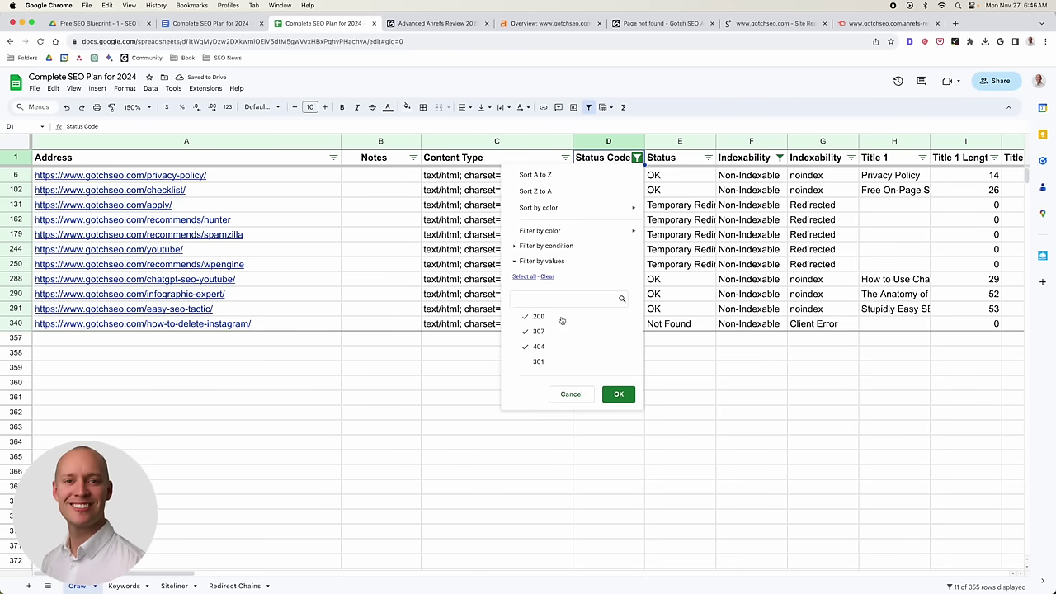
{"action": "left_click", "coordinate": [594, 177]}
Fill the address cells of the chatgpt-seo-youtube, infographic-expert and easy-seo-tactic URLs with light red.
{"action": "left_click_drag", "start_coordinate": [273, 175], "coordinate": [322, 238]}
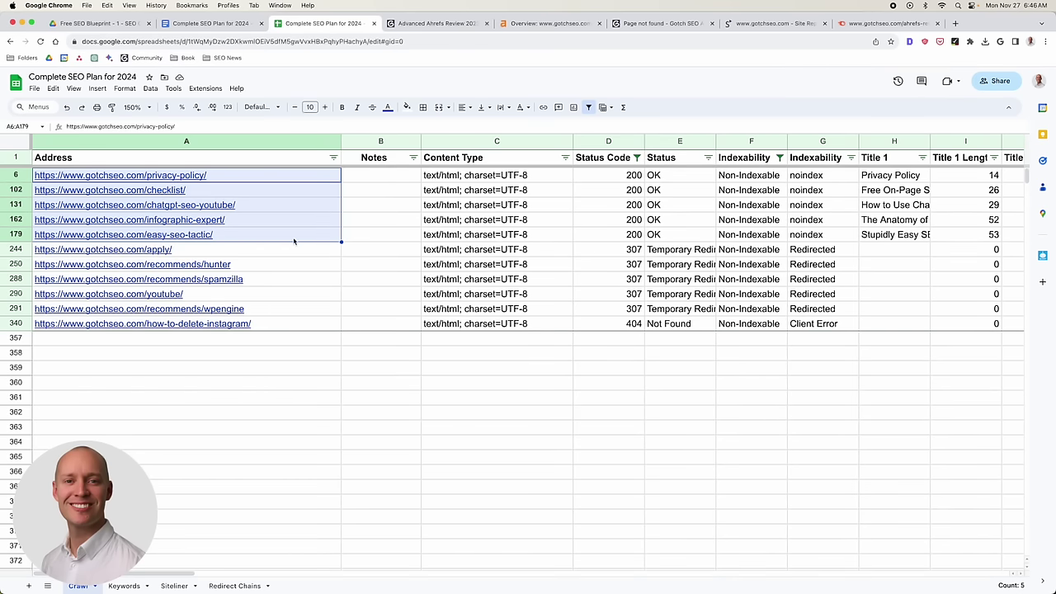
{"action": "scroll", "coordinate": [294, 241], "scroll_direction": "right", "scroll_amount": 5}
{"action": "scroll", "coordinate": [381, 258], "scroll_direction": "left", "scroll_amount": 5}
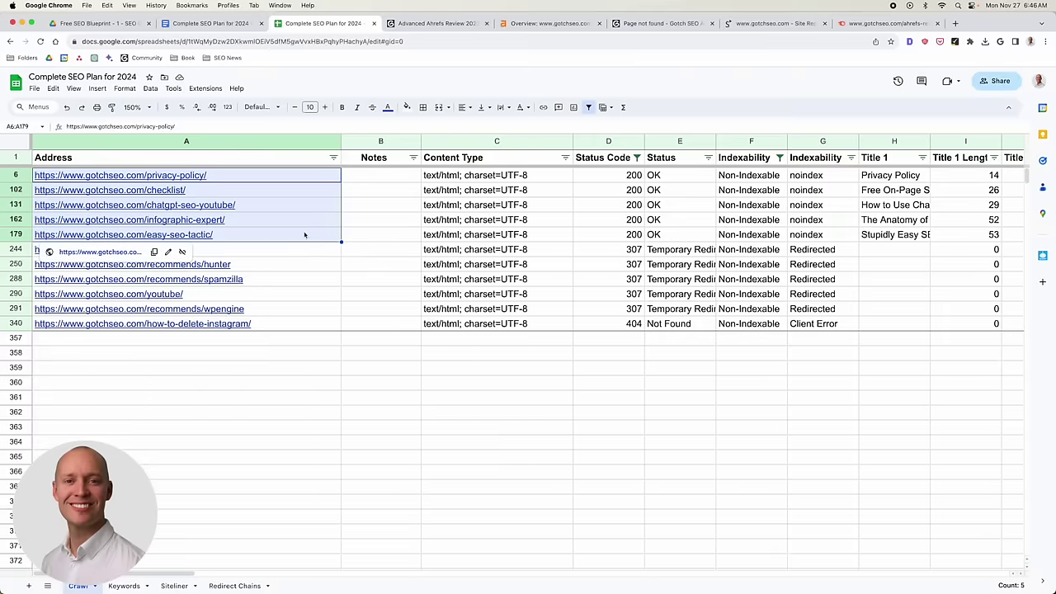
{"action": "left_click", "coordinate": [304, 236]}
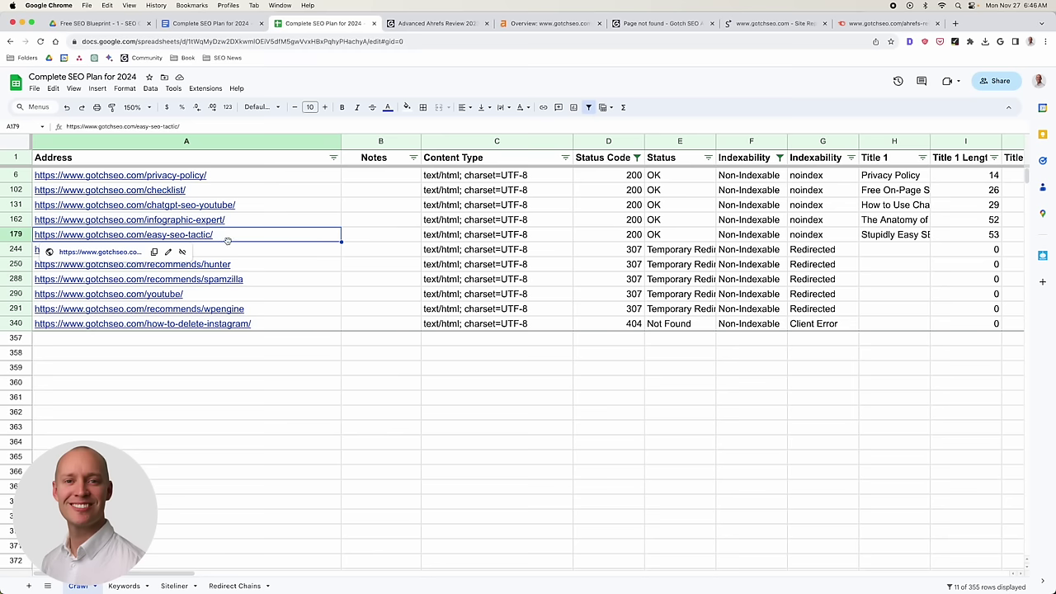
{"action": "left_click_drag", "start_coordinate": [265, 206], "coordinate": [264, 235]}
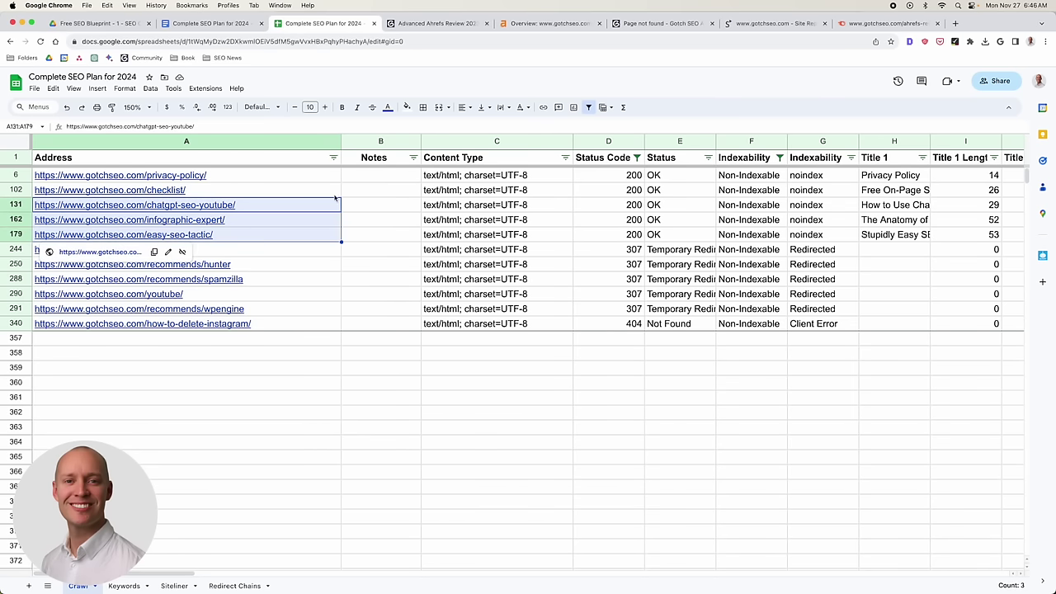
{"action": "left_click", "coordinate": [406, 107]}
{"action": "left_click", "coordinate": [420, 165]}
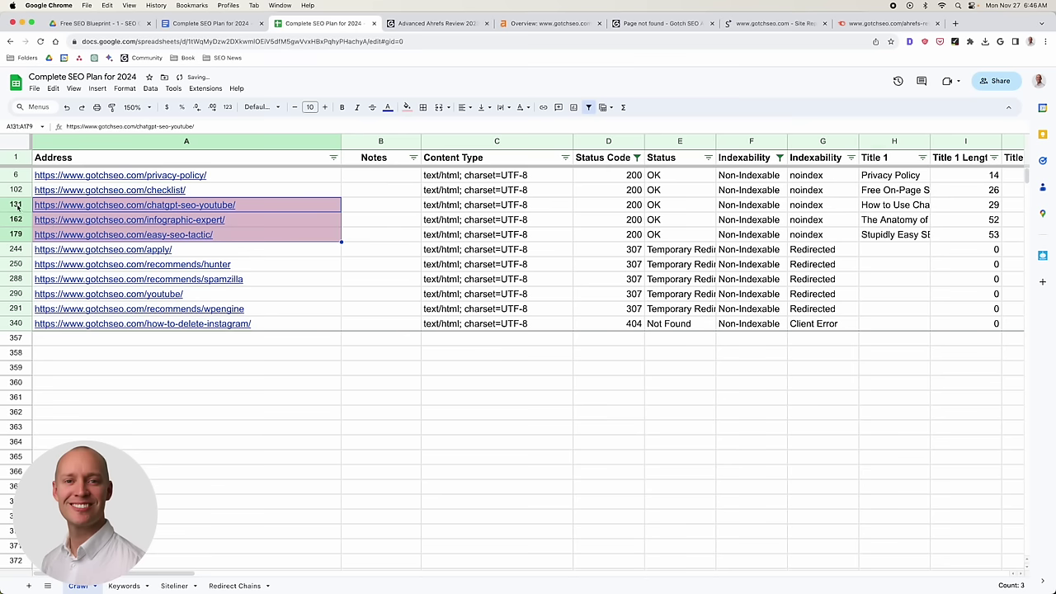
Highlight the entire rows 131, 162 and 179 of the noindexed video and tactic pages in light red.
{"action": "left_click_drag", "start_coordinate": [18, 206], "coordinate": [17, 234]}
{"action": "left_click", "coordinate": [407, 107]}
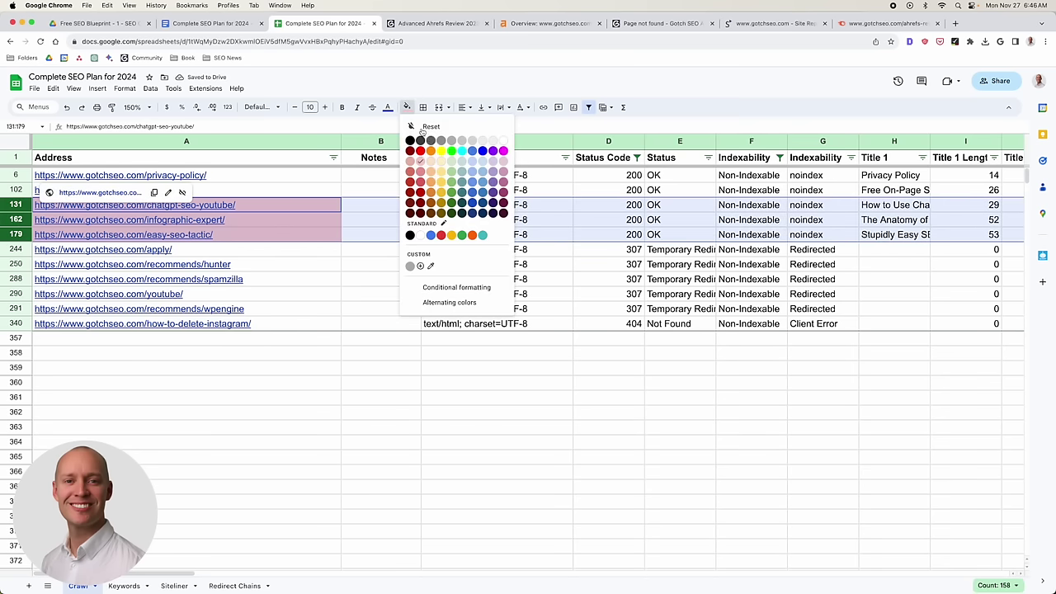
{"action": "left_click", "coordinate": [420, 162]}
{"action": "left_click", "coordinate": [376, 219]}
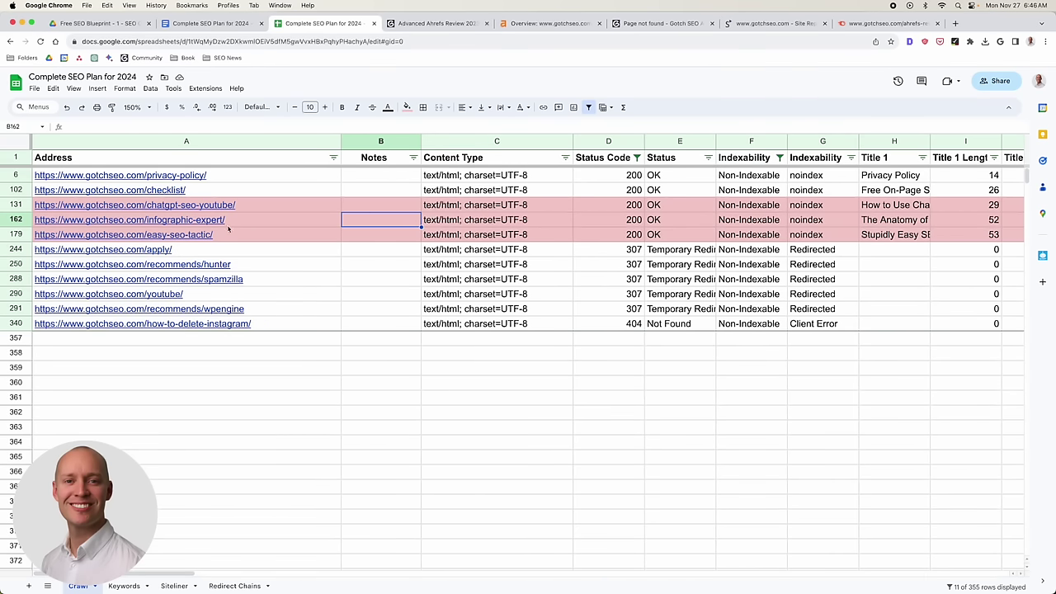
{"action": "left_click", "coordinate": [392, 236]}
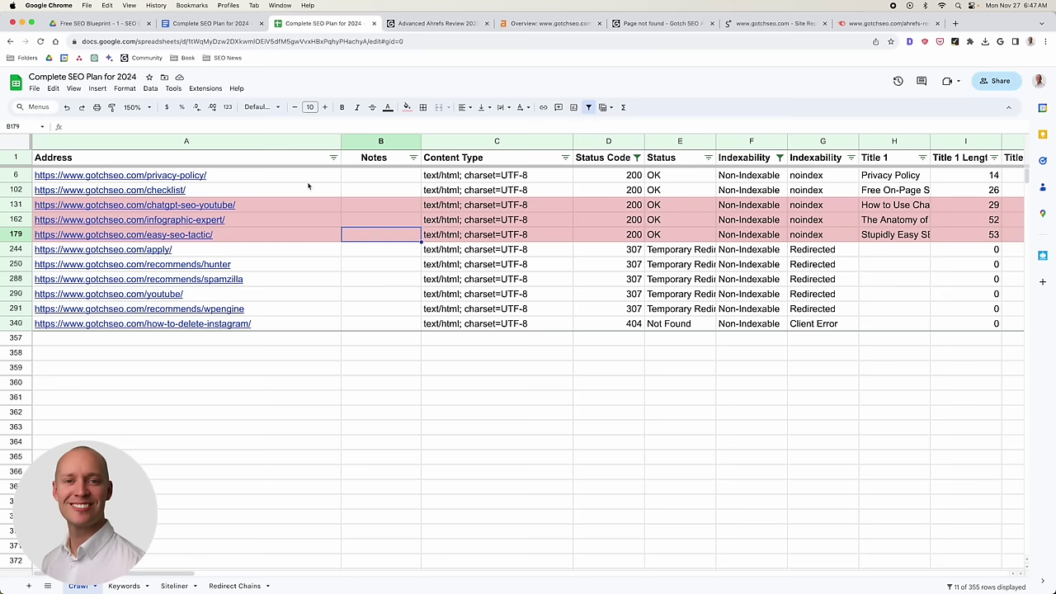
Review the noindexed privacy-policy and checklist rows, open the checklist page to inspect it, and return to the spreadsheet.
{"action": "left_click", "coordinate": [236, 177]}
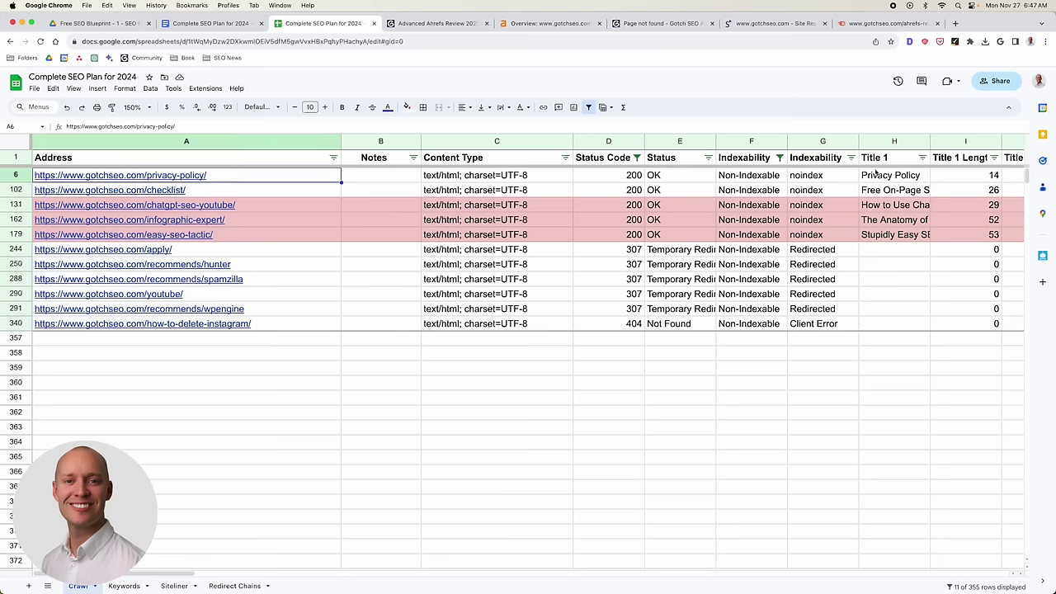
{"action": "left_click", "coordinate": [825, 178]}
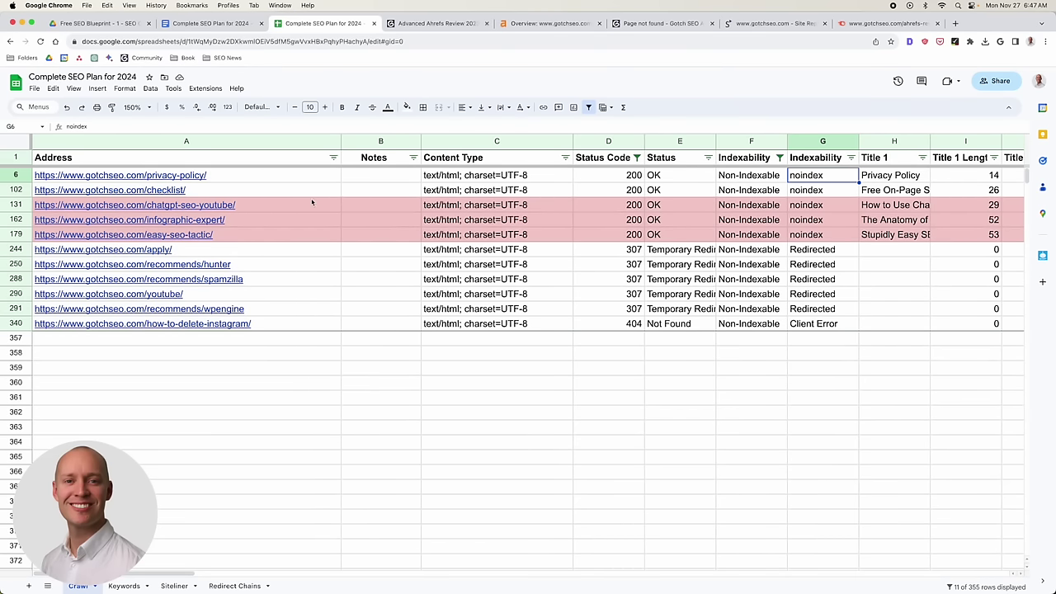
{"action": "mouse_move", "coordinate": [311, 202]}
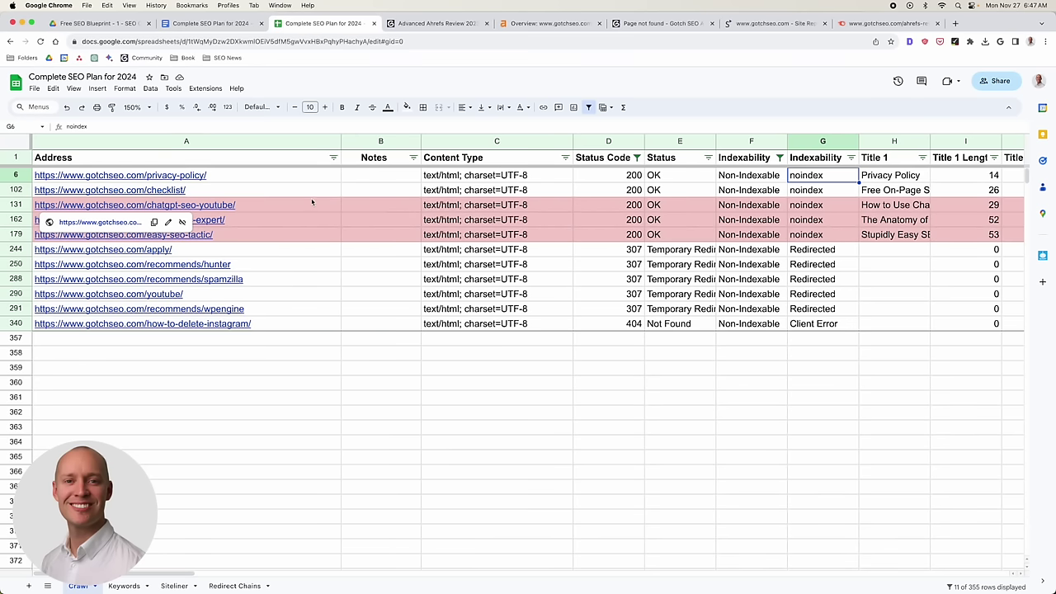
{"action": "left_click", "coordinate": [20, 190]}
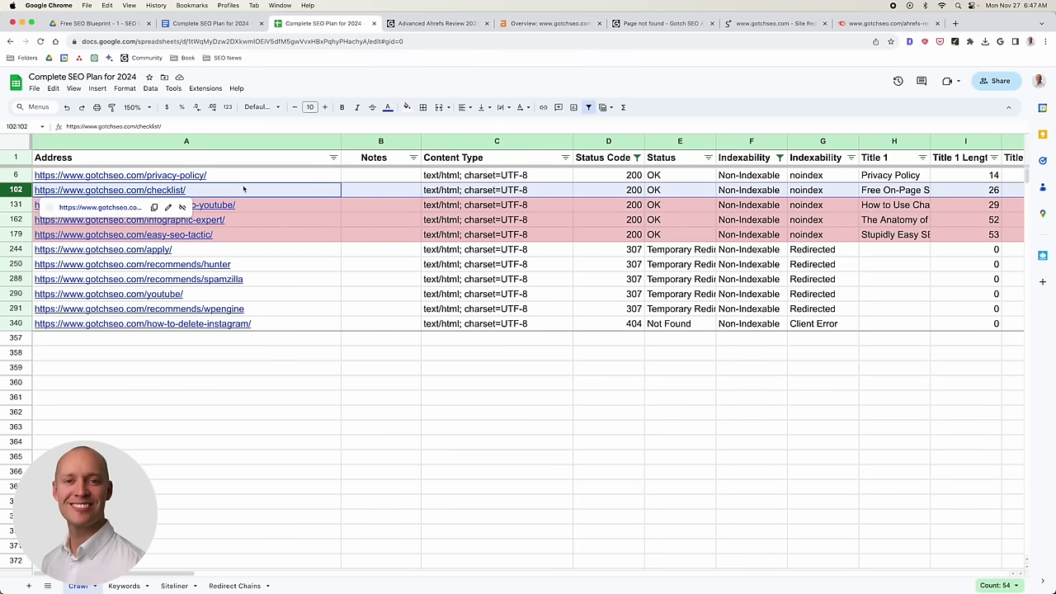
{"action": "left_click", "coordinate": [118, 207]}
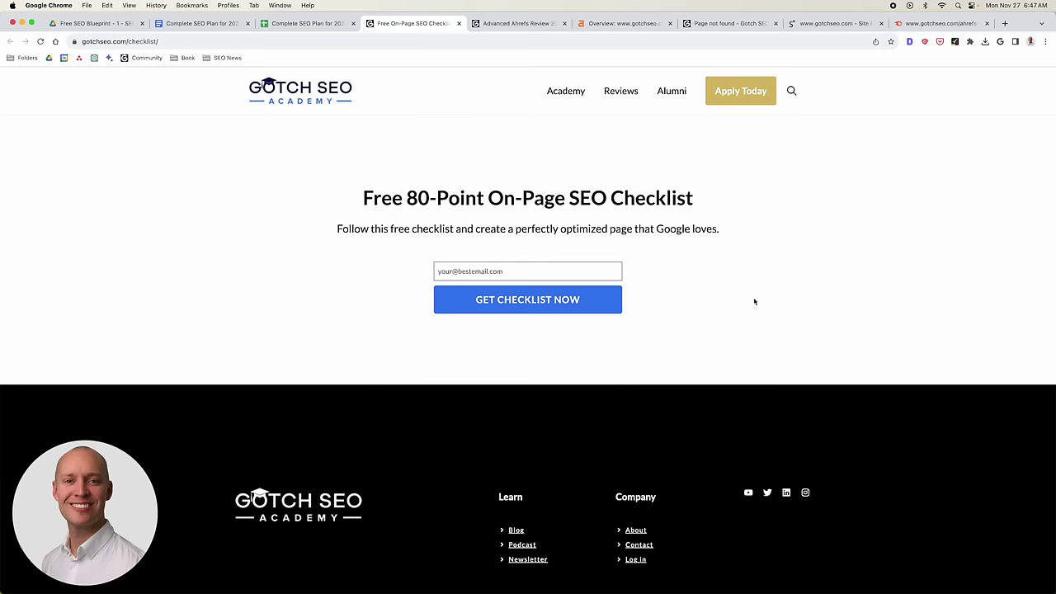
{"action": "left_click", "coordinate": [314, 23]}
{"action": "left_click", "coordinate": [443, 191]}
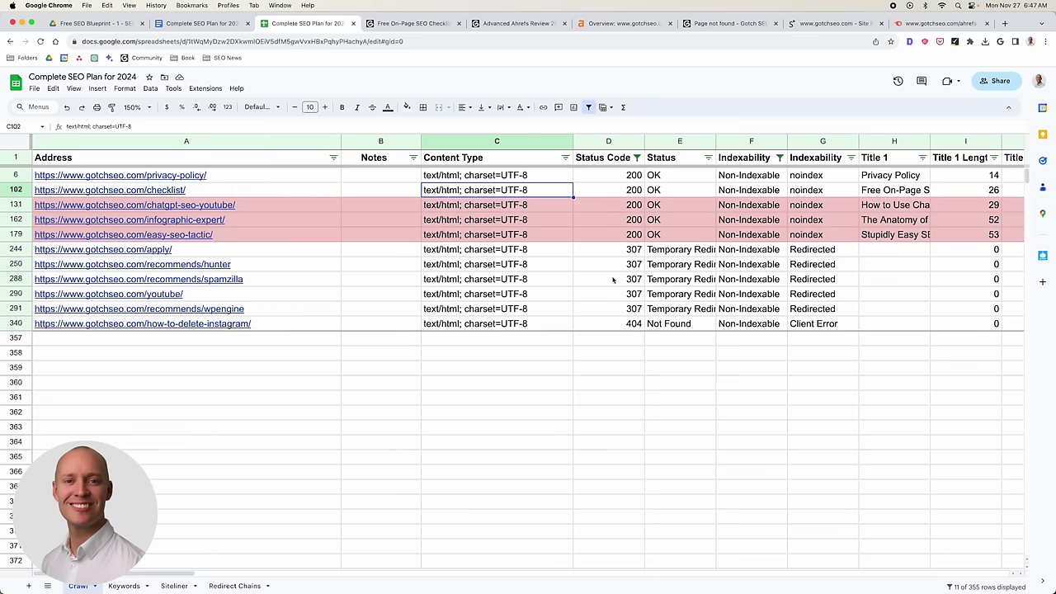
Fill the Unique Inlinks cell of the 404 how-to-delete-instagram row with light red.
{"action": "left_click", "coordinate": [636, 327]}
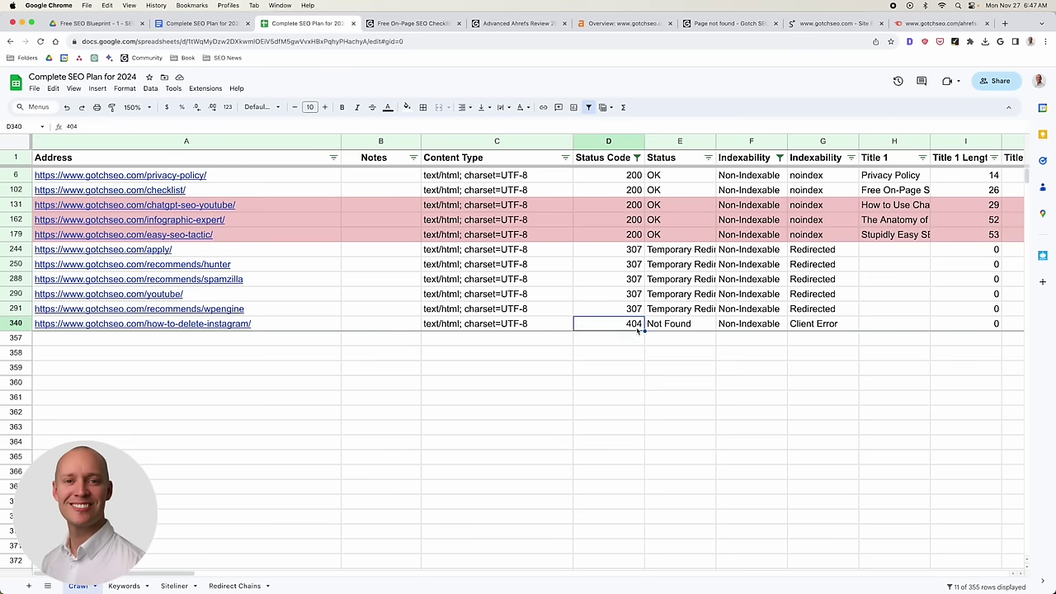
{"action": "left_click", "coordinate": [16, 323]}
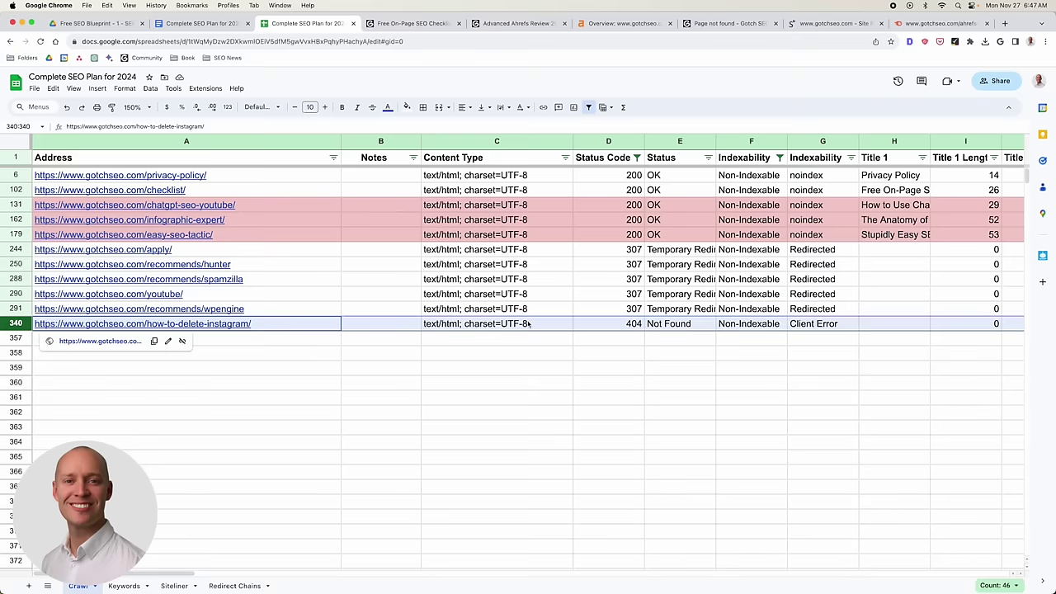
{"action": "left_click", "coordinate": [633, 328]}
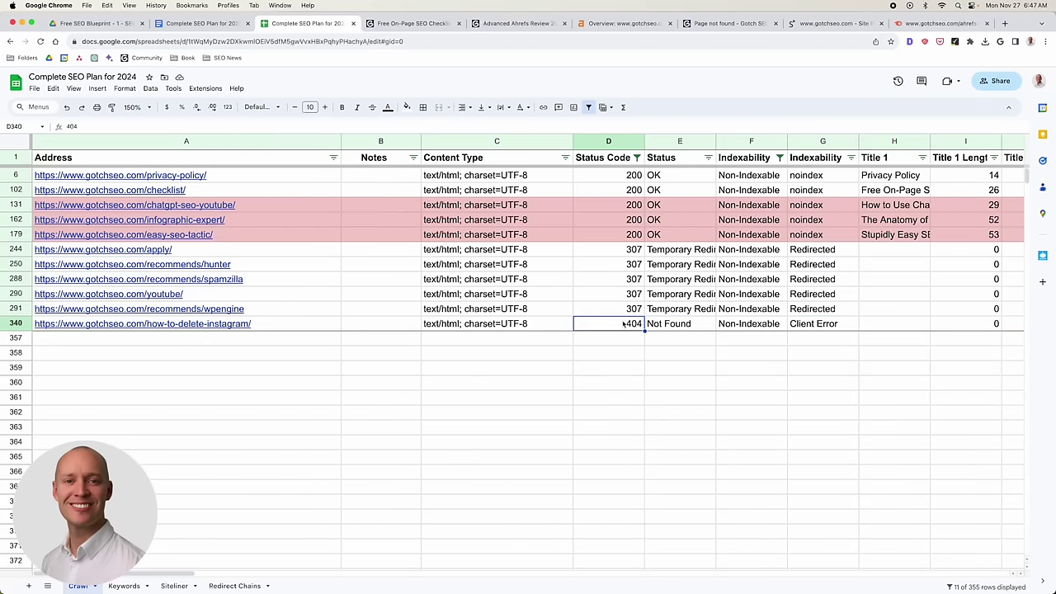
{"action": "left_click", "coordinate": [16, 329]}
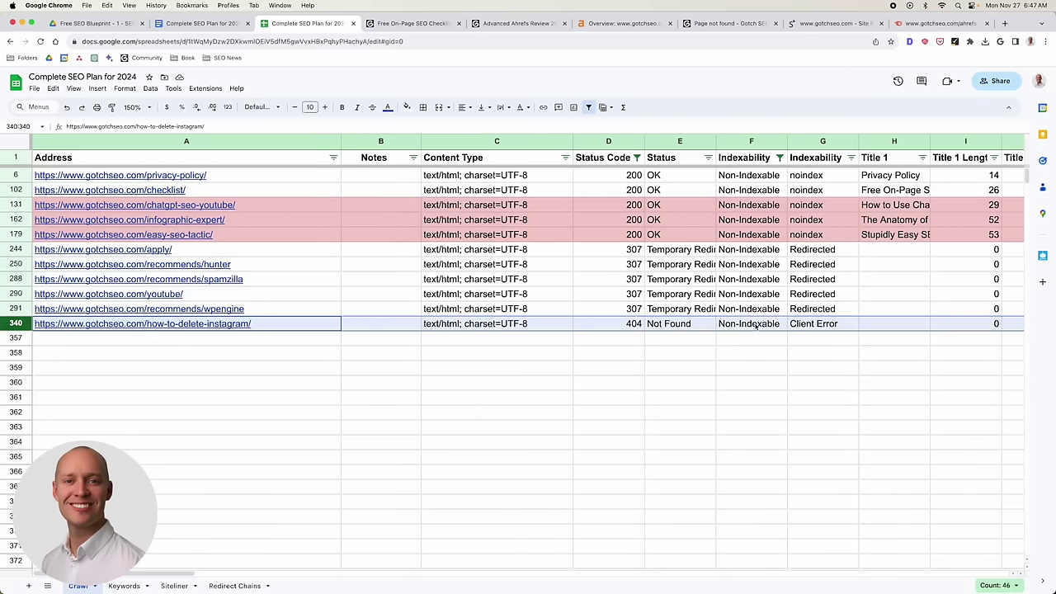
{"action": "scroll", "coordinate": [755, 327], "scroll_direction": "right", "scroll_amount": 20}
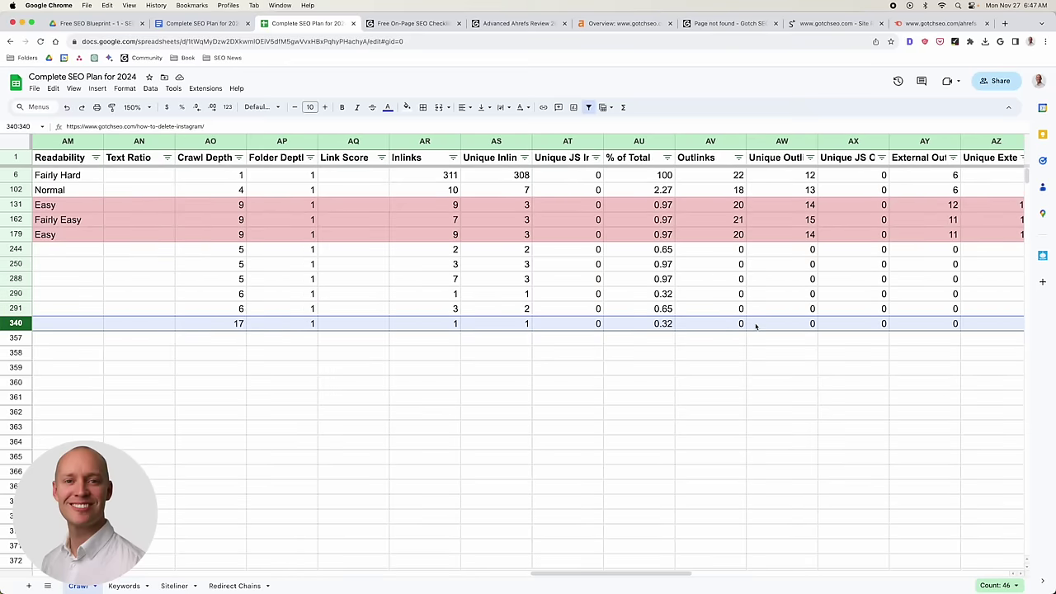
{"action": "scroll", "coordinate": [734, 338], "scroll_direction": "right", "scroll_amount": 1}
{"action": "scroll", "coordinate": [247, 329], "scroll_direction": "left", "scroll_amount": 2}
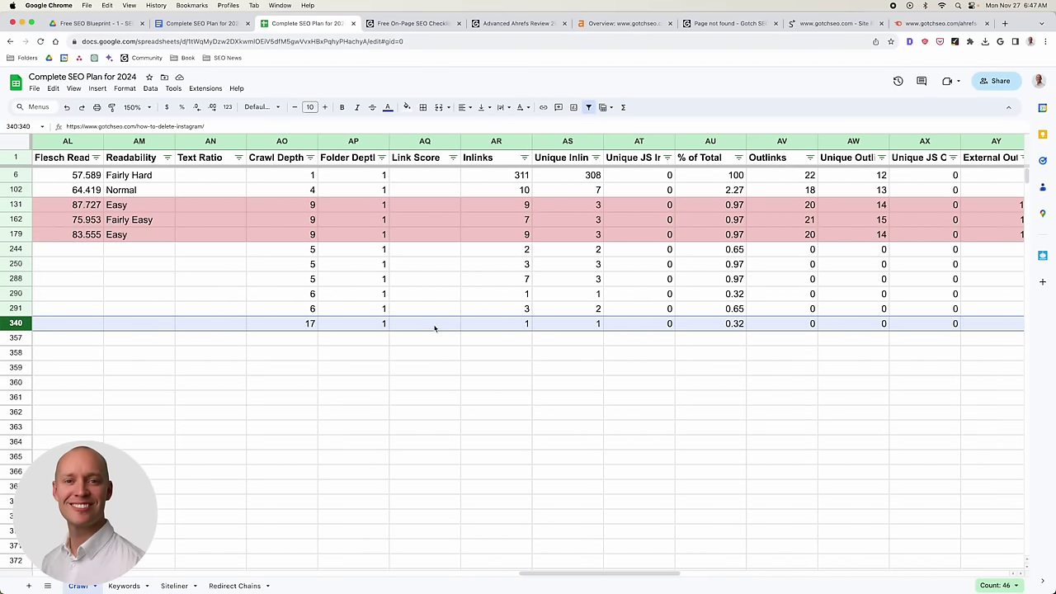
{"action": "left_click", "coordinate": [595, 324]}
{"action": "left_click", "coordinate": [407, 108]}
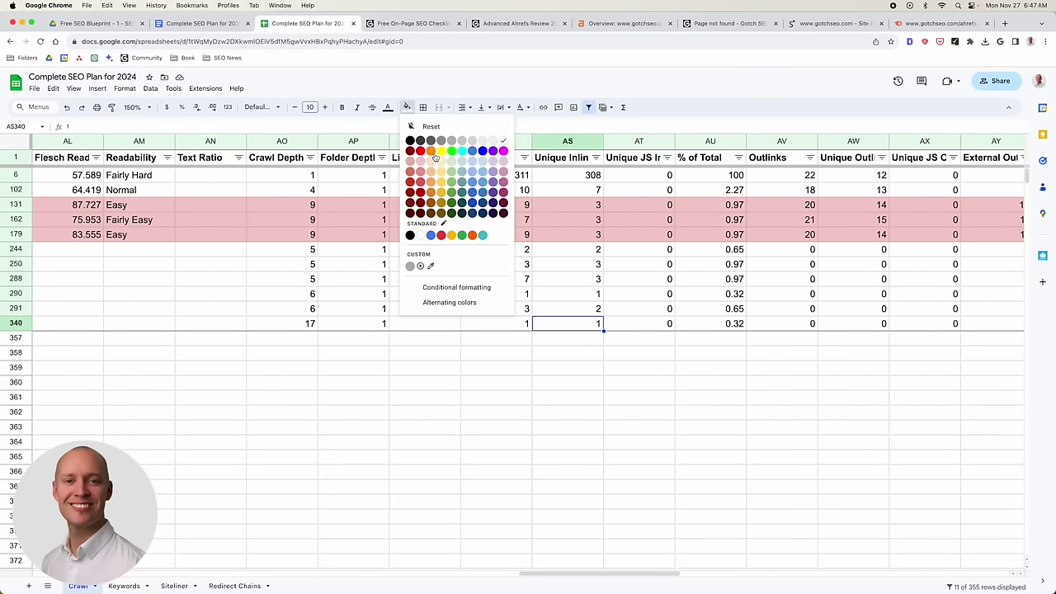
{"action": "left_click", "coordinate": [419, 166]}
Fill the GA4 Sessions cell of the how-to-delete-instagram row with light red.
{"action": "scroll", "coordinate": [674, 323], "scroll_direction": "right", "scroll_amount": 15}
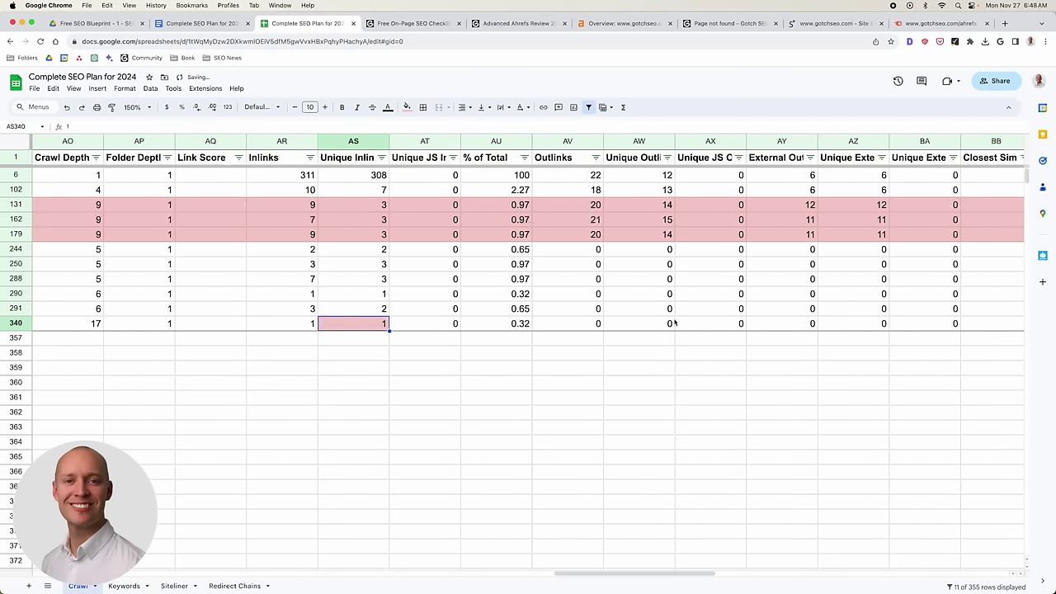
{"action": "scroll", "coordinate": [674, 323], "scroll_direction": "right", "scroll_amount": 8}
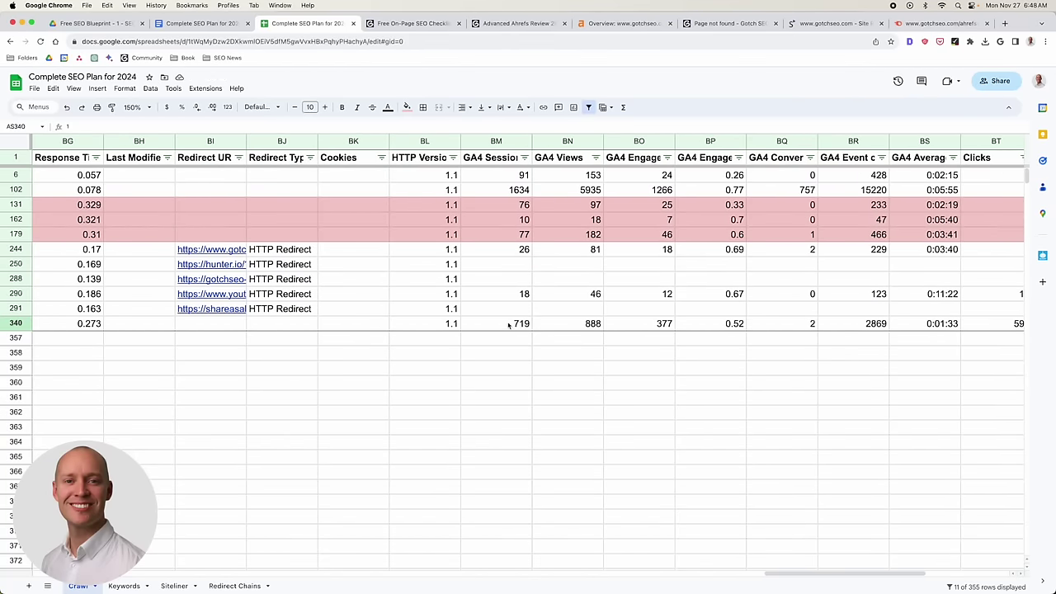
{"action": "left_click", "coordinate": [514, 326]}
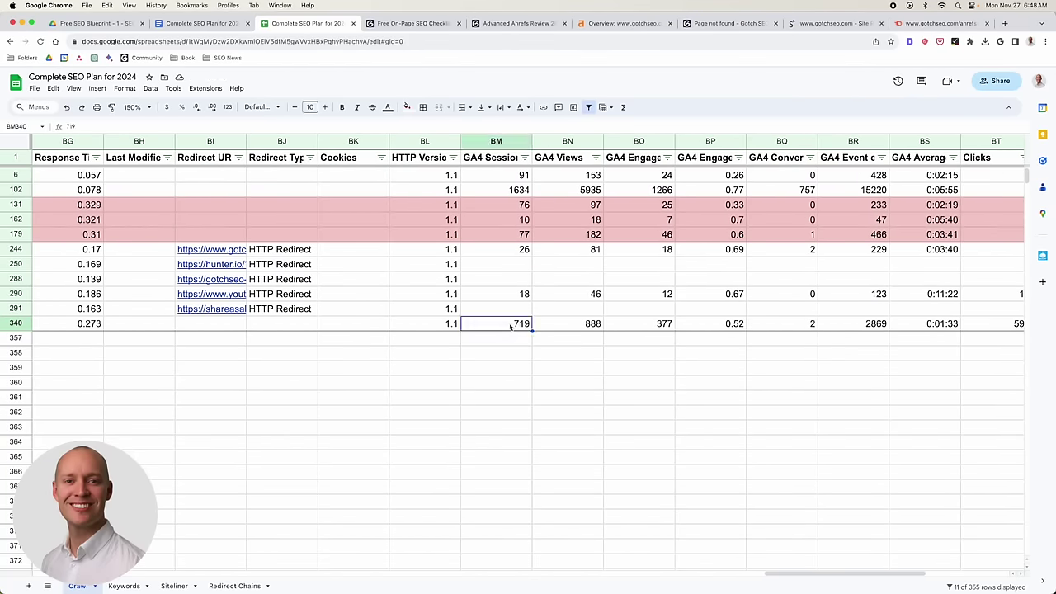
{"action": "left_click", "coordinate": [407, 107]}
{"action": "left_click", "coordinate": [423, 163]}
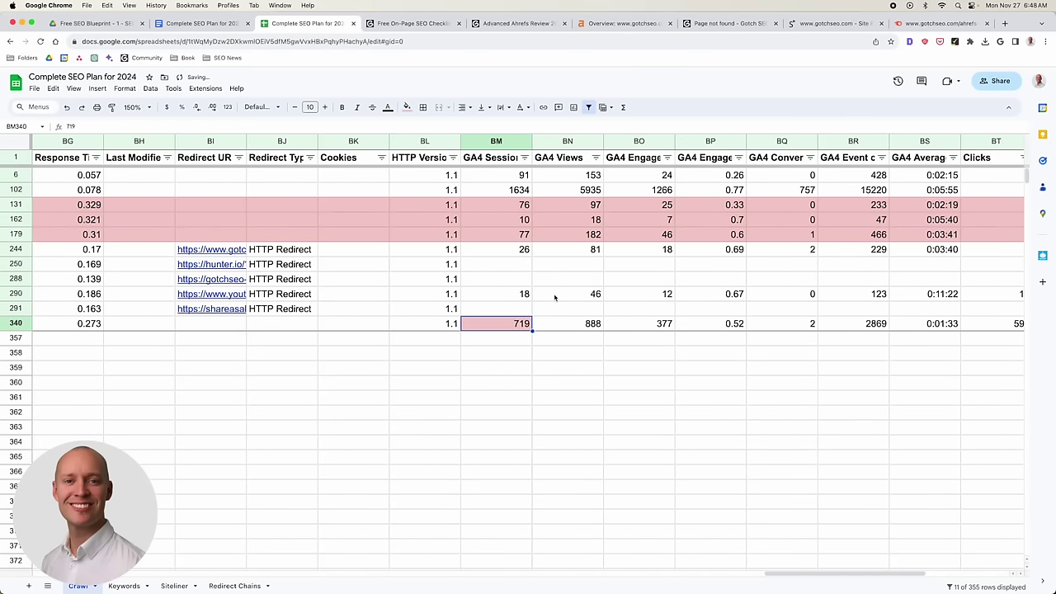
Check the impressions and Ahrefs backlinks of the how-to-delete-instagram page and highlight its entire row 340 in light red.
{"action": "scroll", "coordinate": [553, 326], "scroll_direction": "right", "scroll_amount": 2}
{"action": "scroll", "coordinate": [561, 327], "scroll_direction": "right", "scroll_amount": 1}
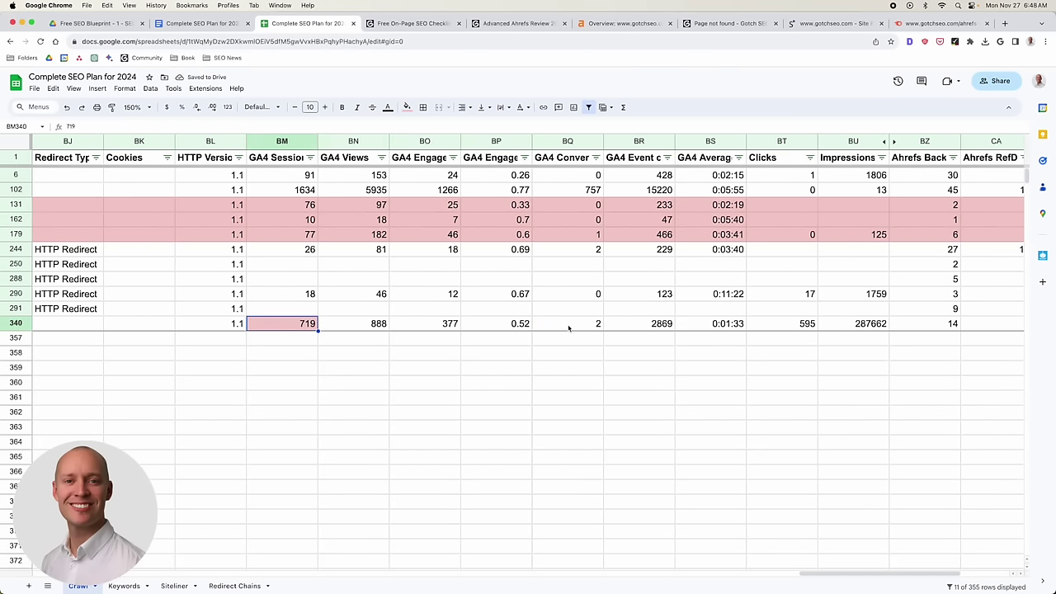
{"action": "scroll", "coordinate": [580, 328], "scroll_direction": "right", "scroll_amount": 3}
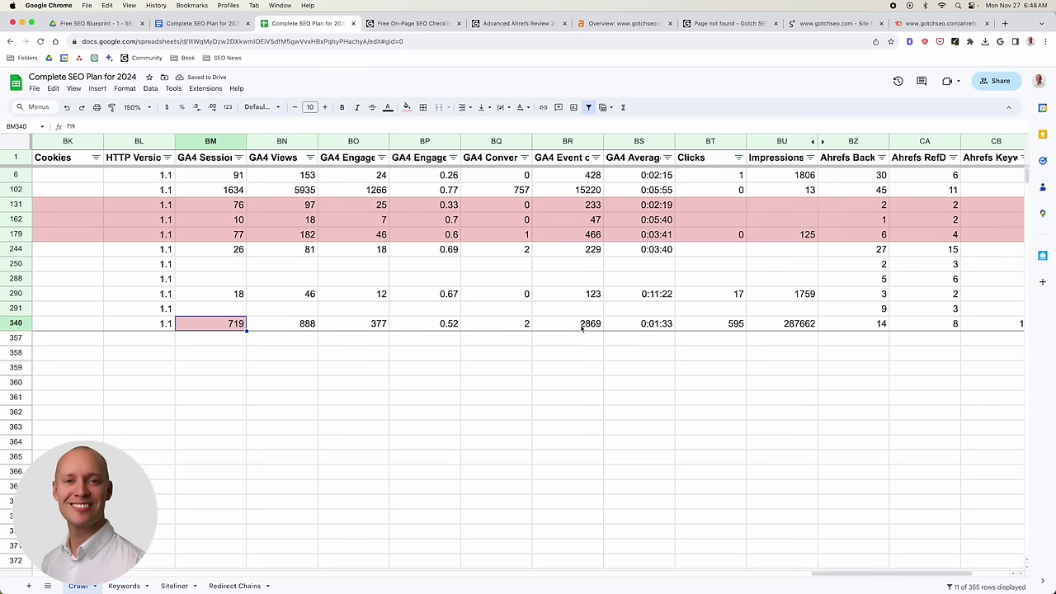
{"action": "left_click", "coordinate": [591, 324]}
{"action": "left_click", "coordinate": [644, 328]}
{"action": "scroll", "coordinate": [654, 330], "scroll_direction": "right", "scroll_amount": 1}
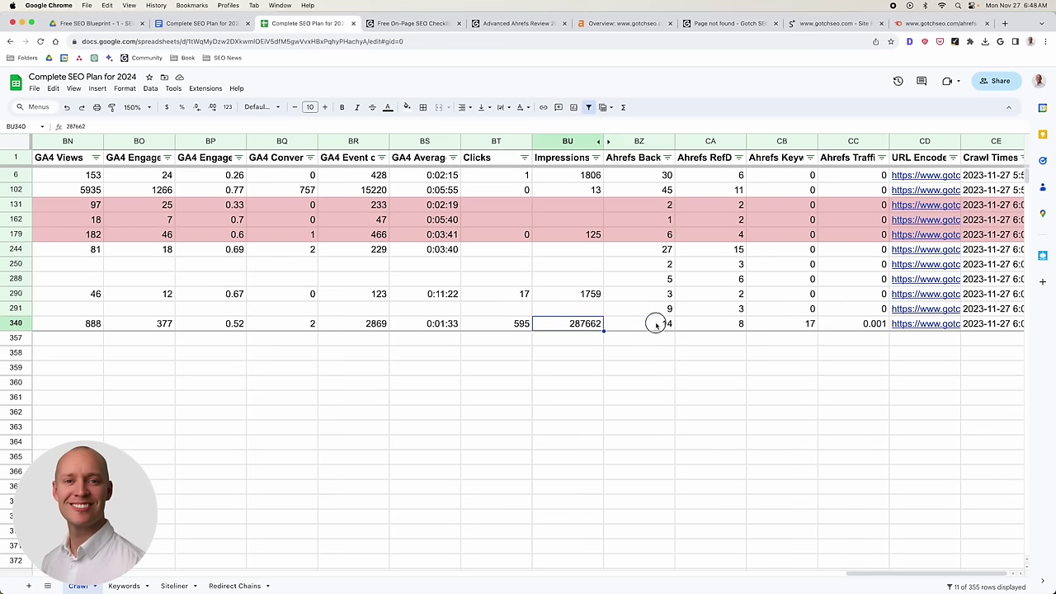
{"action": "left_click", "coordinate": [657, 326]}
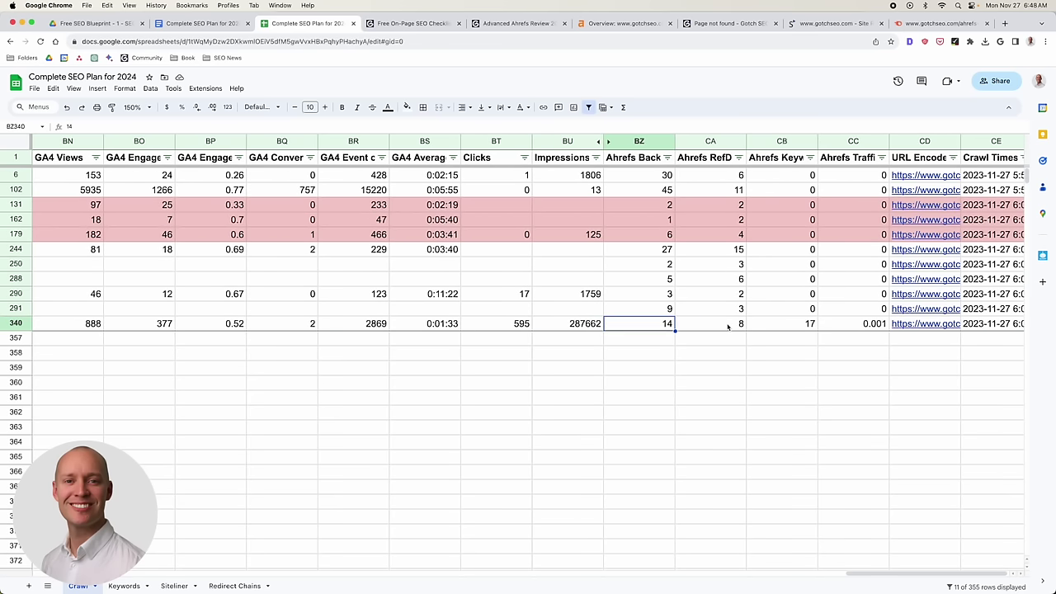
{"action": "left_click", "coordinate": [18, 323]}
{"action": "left_click", "coordinate": [407, 107]}
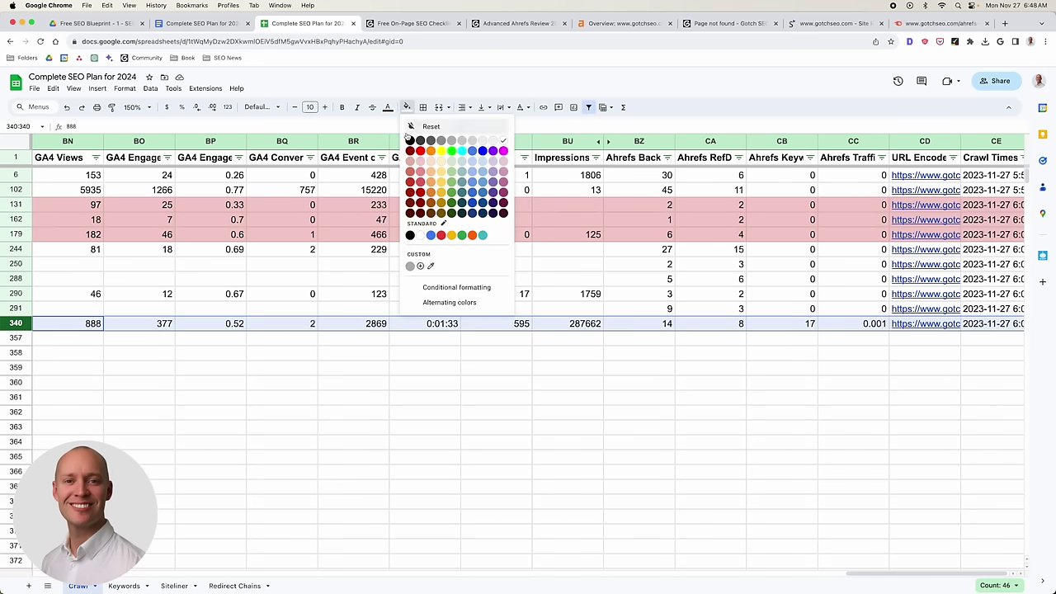
{"action": "left_click", "coordinate": [420, 171]}
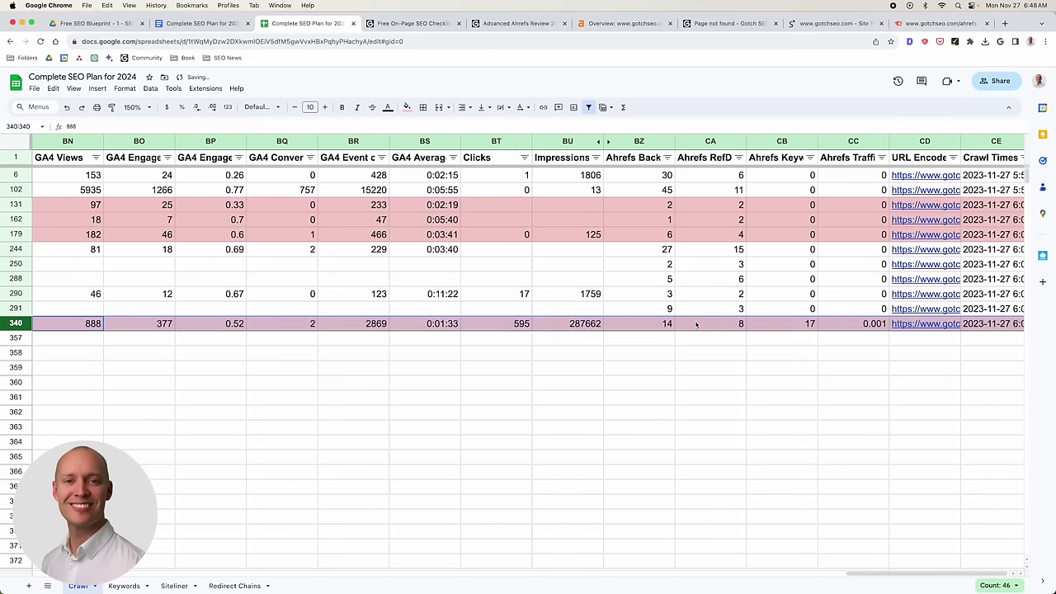
Review the GA4, Search Console and Ahrefs metrics of the how-to-delete-instagram row, then return to the Address column.
{"action": "left_click", "coordinate": [695, 324]}
{"action": "scroll", "coordinate": [684, 326], "scroll_direction": "left", "scroll_amount": 2}
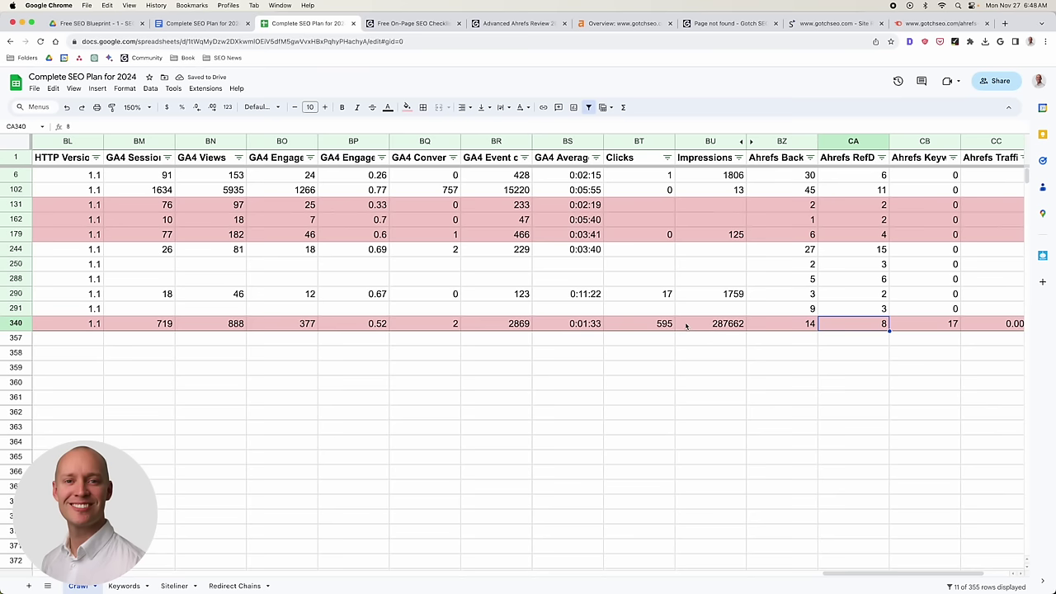
{"action": "scroll", "coordinate": [686, 326], "scroll_direction": "right", "scroll_amount": 1}
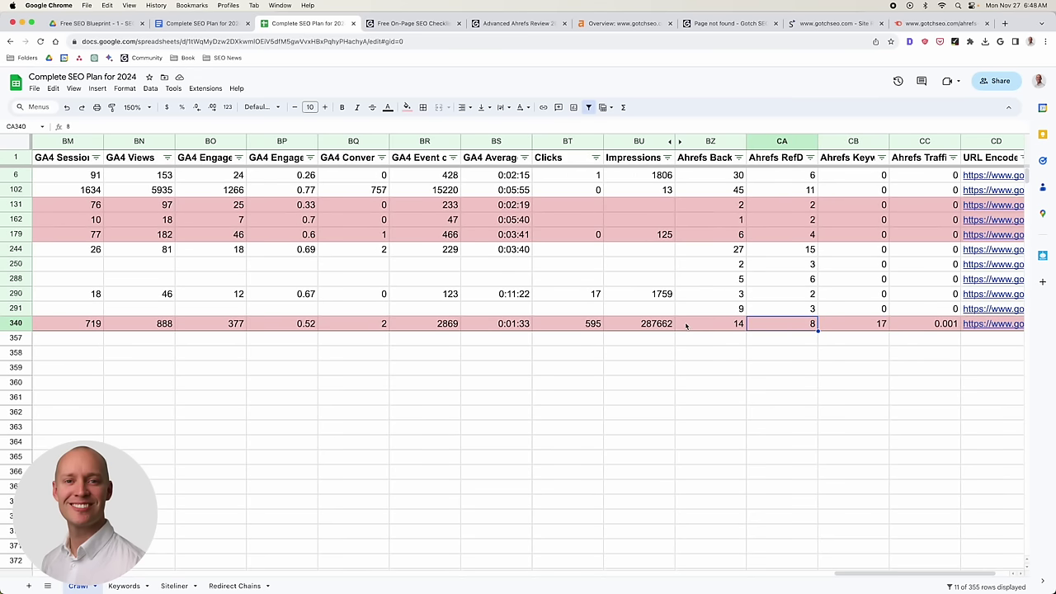
{"action": "scroll", "coordinate": [684, 326], "scroll_direction": "right", "scroll_amount": 1}
{"action": "scroll", "coordinate": [675, 327], "scroll_direction": "left", "scroll_amount": 3}
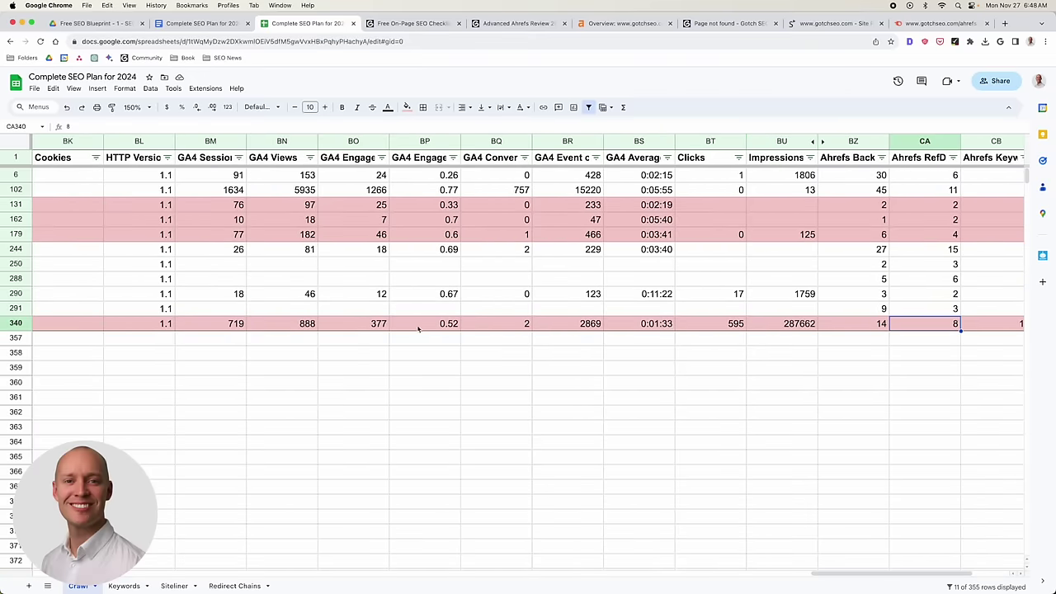
{"action": "scroll", "coordinate": [881, 327], "scroll_direction": "right", "scroll_amount": 4}
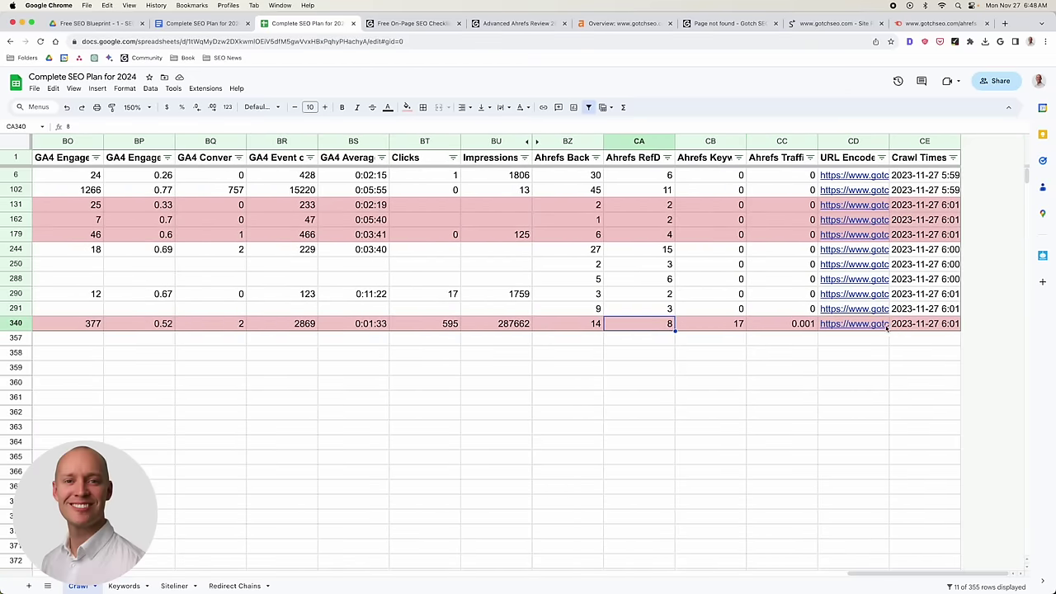
{"action": "scroll", "coordinate": [753, 328], "scroll_direction": "left", "scroll_amount": 5}
{"action": "scroll", "coordinate": [753, 327], "scroll_direction": "left", "scroll_amount": 20}
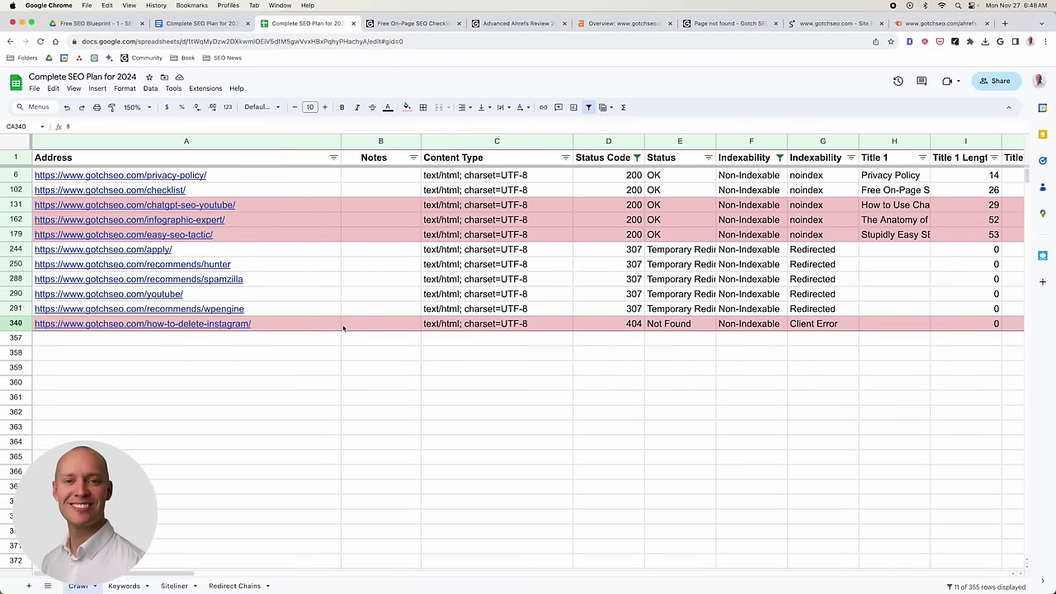
{"action": "left_click", "coordinate": [477, 381]}
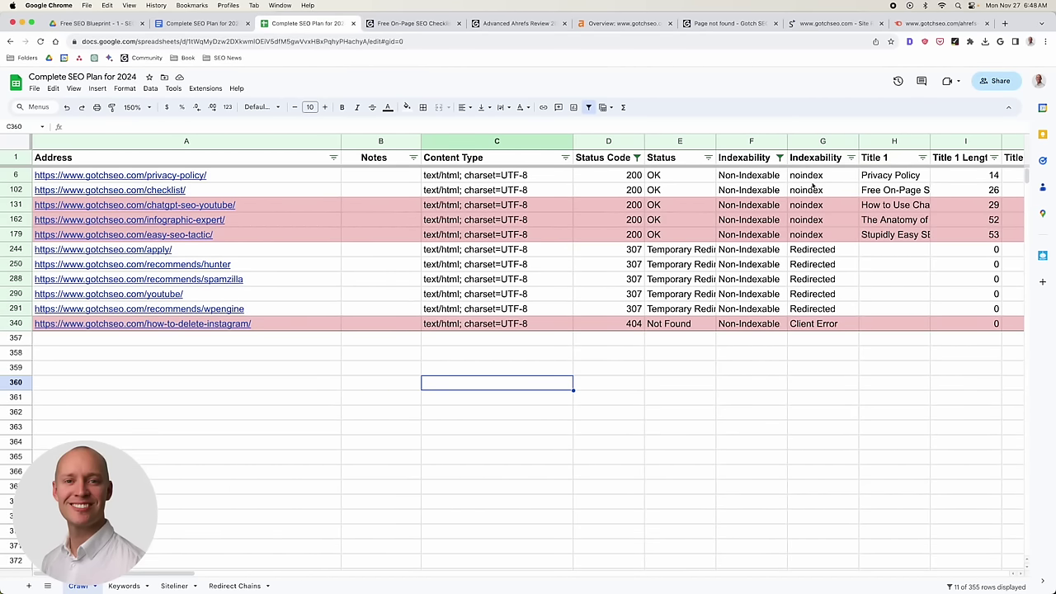
Include the 301 status code in the Status Code filter and look through the redirected non-indexable URLs.
{"action": "left_click", "coordinate": [779, 157]}
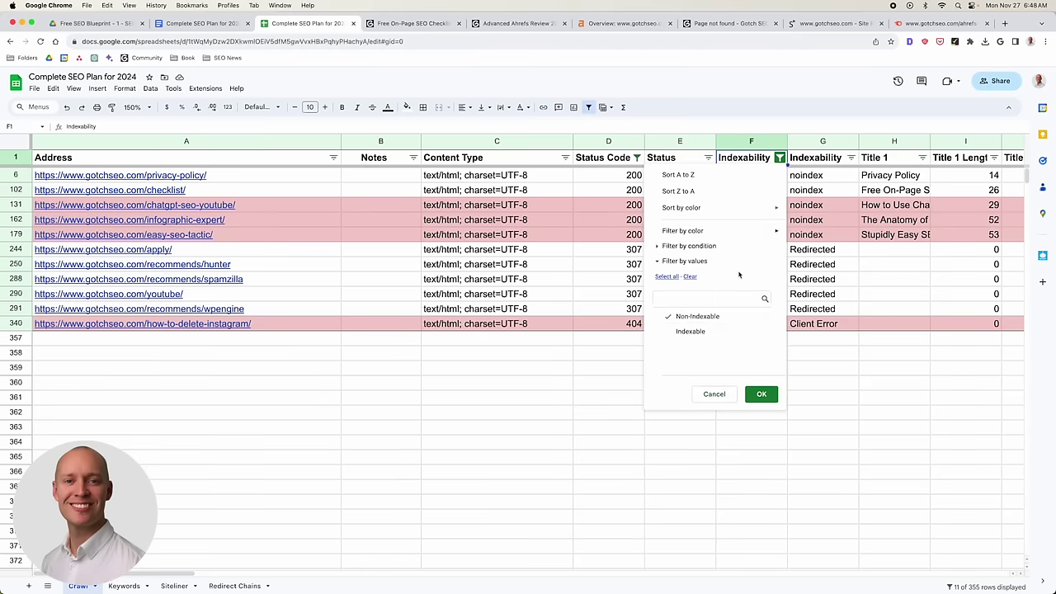
{"action": "left_click", "coordinate": [761, 393]}
{"action": "left_click", "coordinate": [637, 158]}
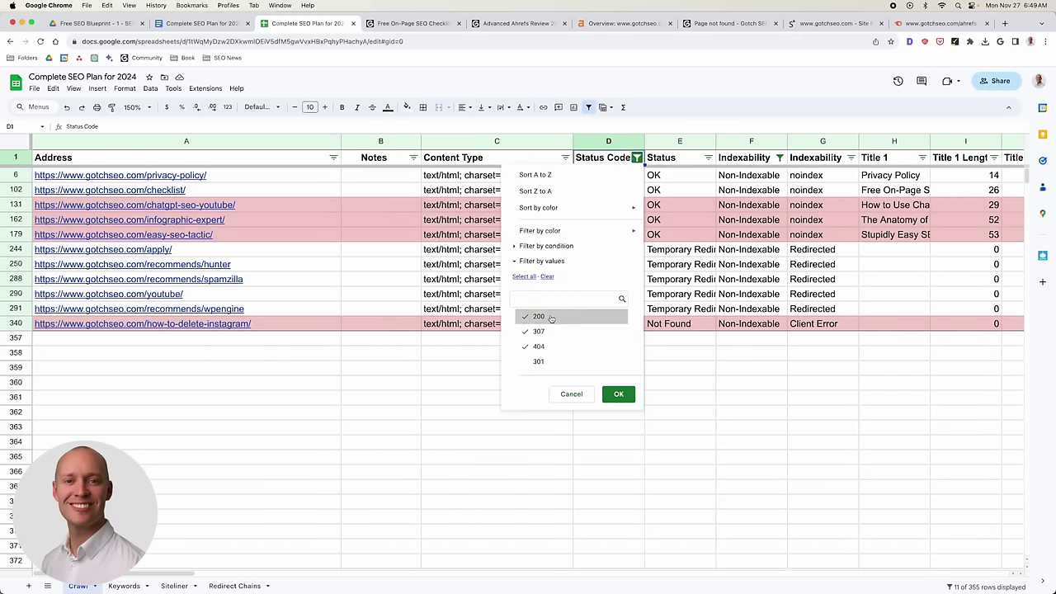
{"action": "left_click", "coordinate": [537, 361]}
{"action": "left_click", "coordinate": [618, 393]}
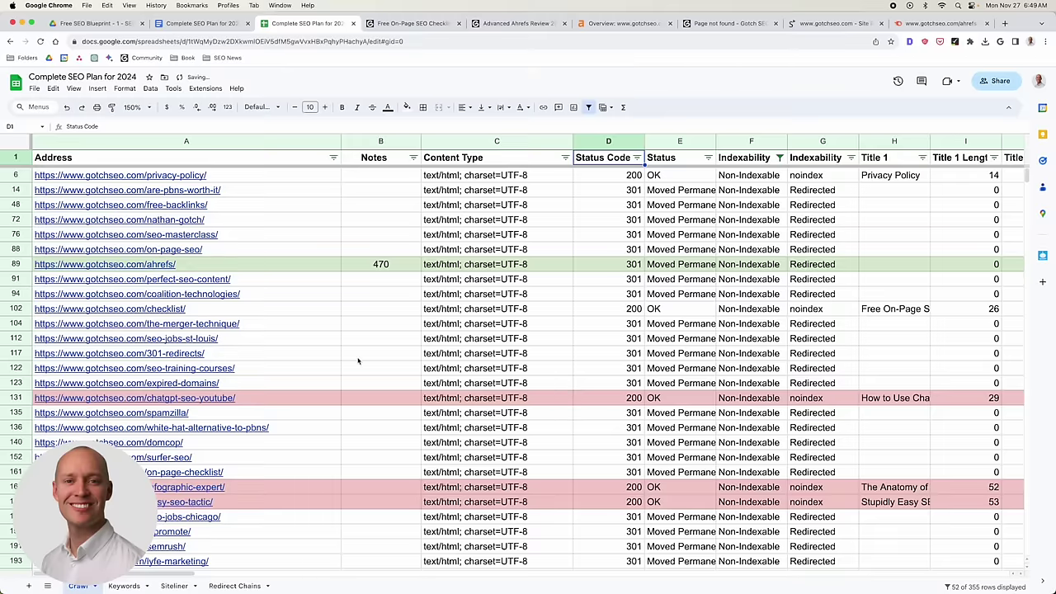
{"action": "scroll", "coordinate": [275, 325], "scroll_direction": "down", "scroll_amount": 3}
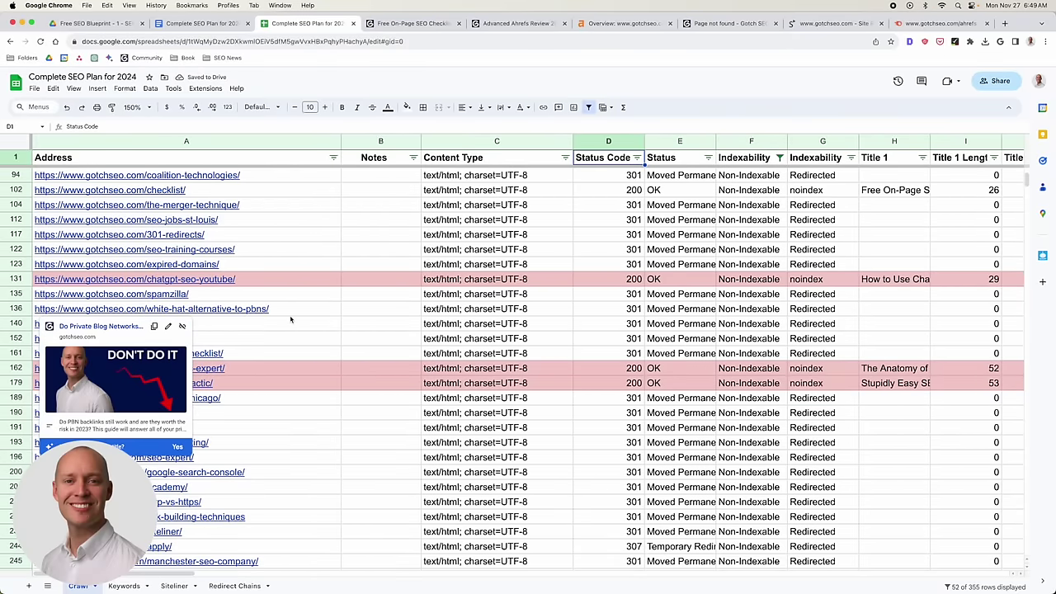
{"action": "scroll", "coordinate": [344, 319], "scroll_direction": "down", "scroll_amount": 5}
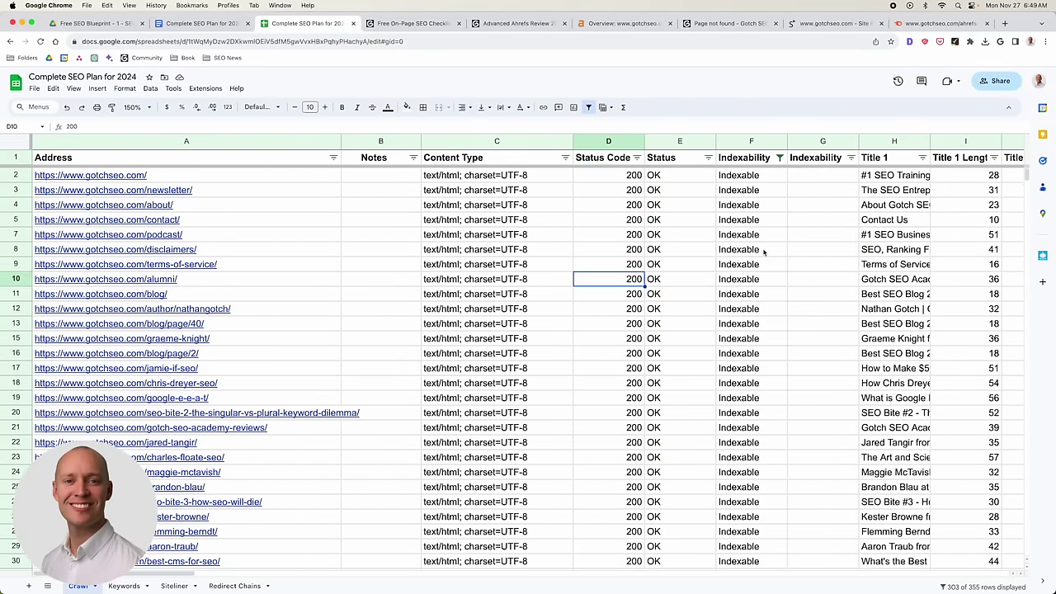
Filter the Indexability column to show only Indexable URLs.
{"action": "left_click", "coordinate": [779, 157]}
{"action": "left_click", "coordinate": [764, 394]}
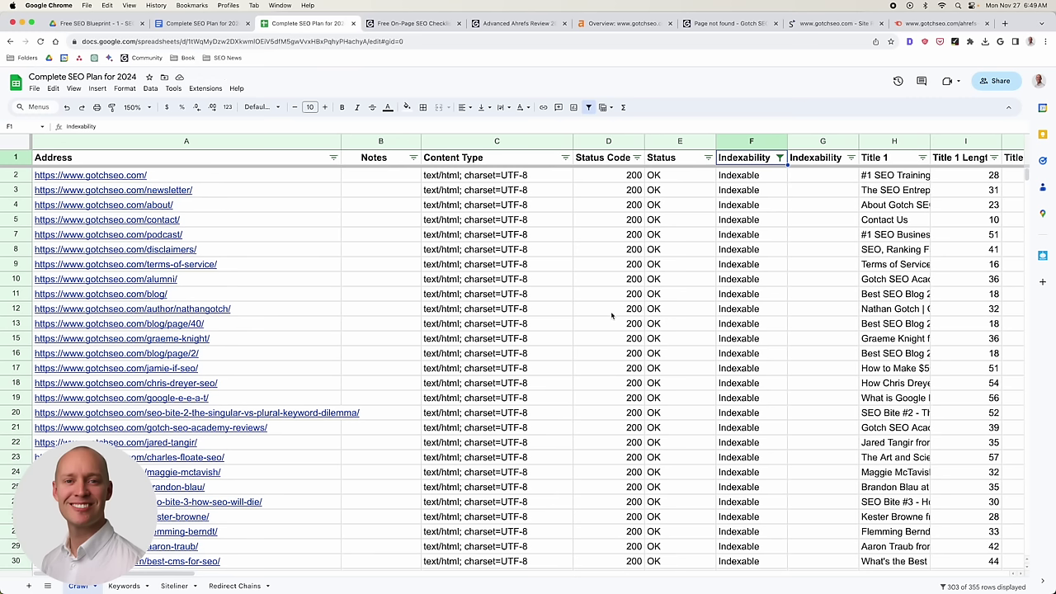
{"action": "left_click", "coordinate": [522, 264]}
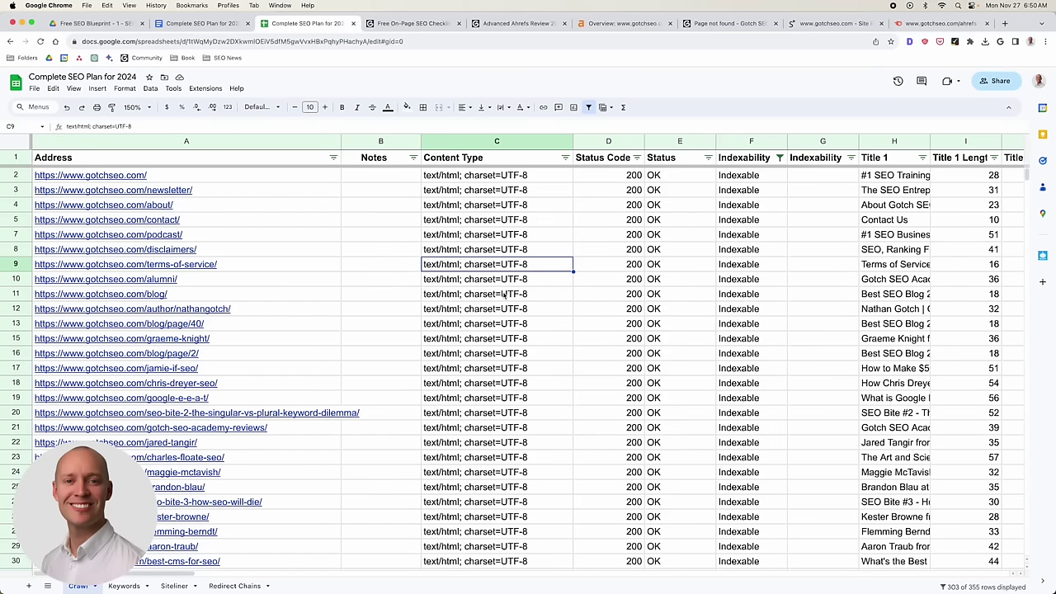
Widen the Title 1 column so more of the page titles can be read.
{"action": "scroll", "coordinate": [504, 294], "scroll_direction": "right", "scroll_amount": 5}
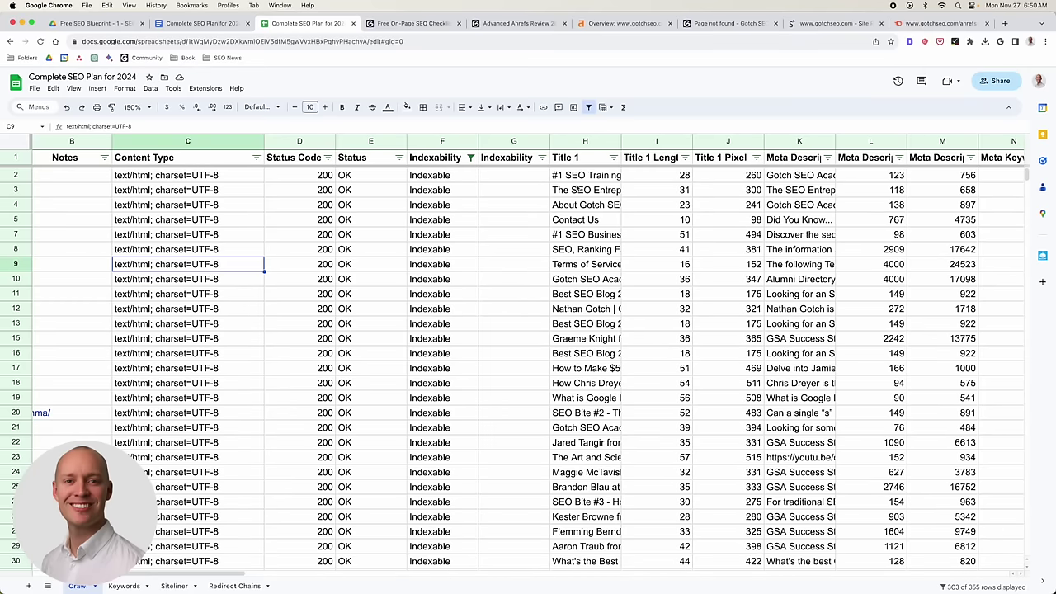
{"action": "left_click", "coordinate": [630, 186]}
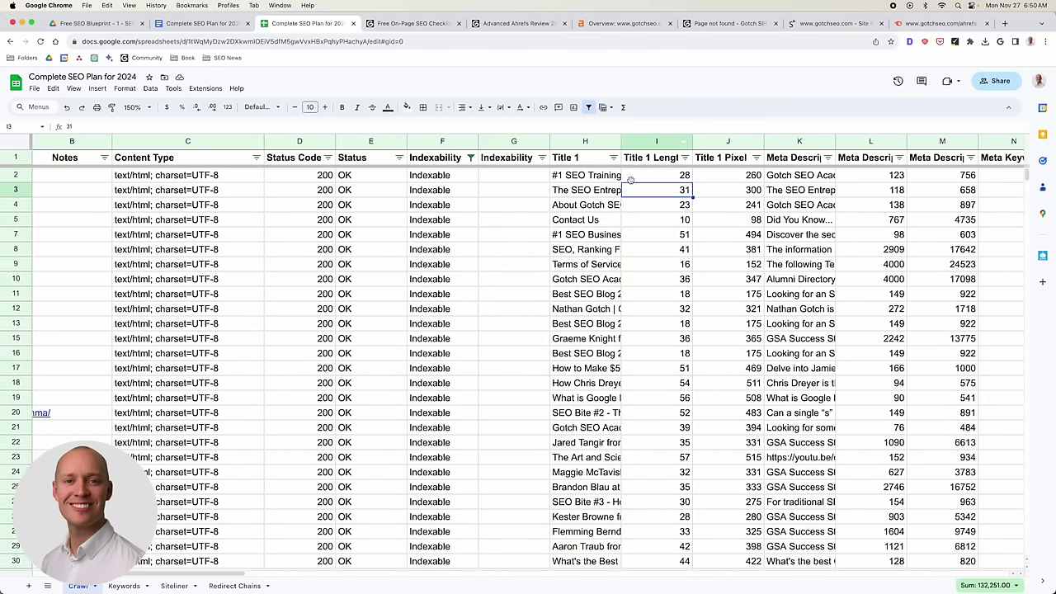
{"action": "left_click_drag", "start_coordinate": [622, 142], "coordinate": [736, 142]}
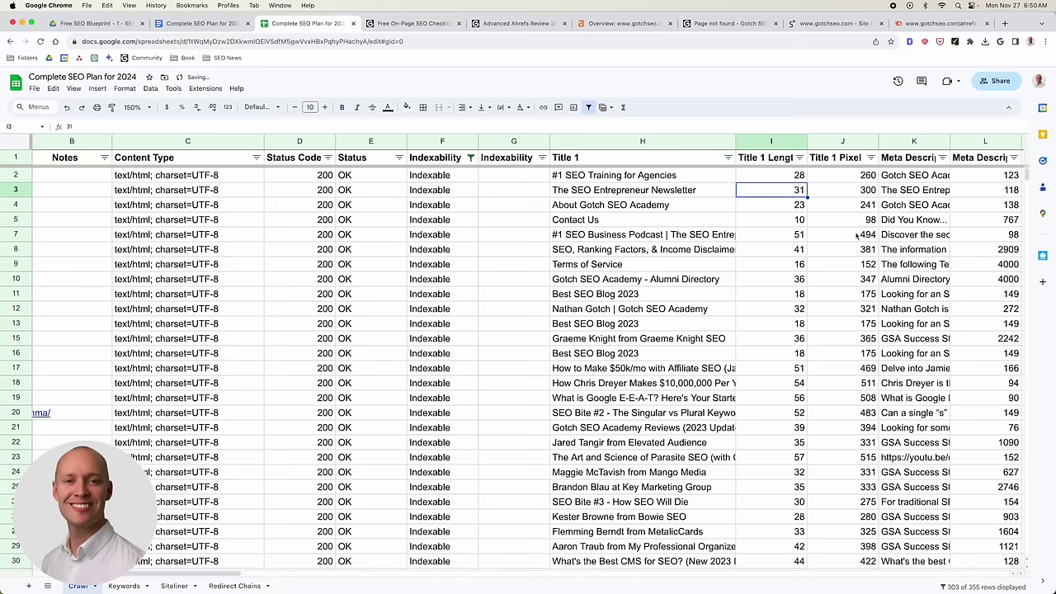
{"action": "scroll", "coordinate": [857, 236], "scroll_direction": "right", "scroll_amount": 2}
{"action": "scroll", "coordinate": [549, 244], "scroll_direction": "right", "scroll_amount": 2}
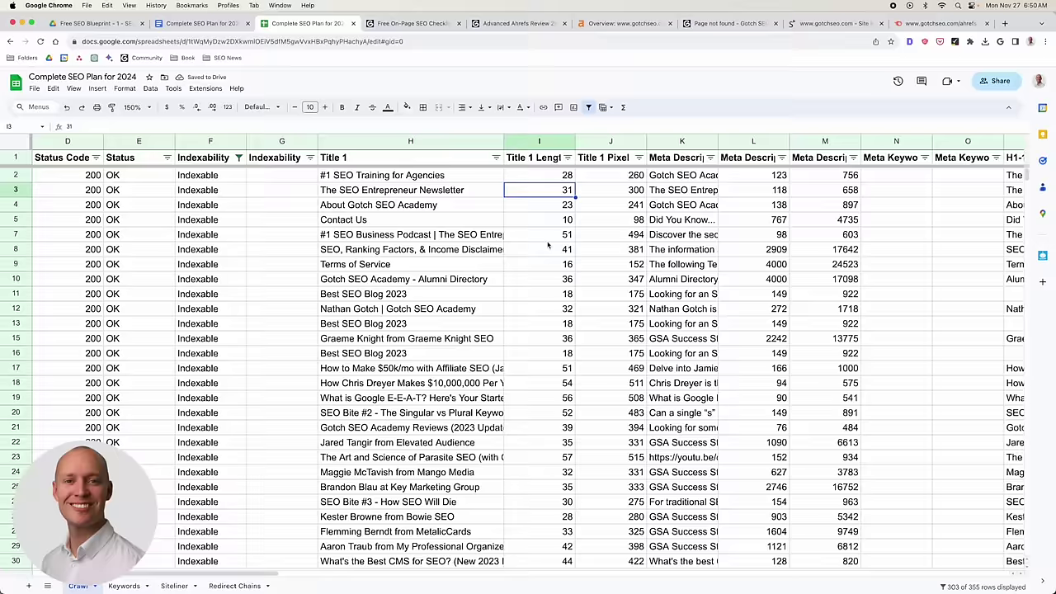
Sort the crawl data by the Word Count column in ascending order.
{"action": "scroll", "coordinate": [548, 244], "scroll_direction": "right", "scroll_amount": 10}
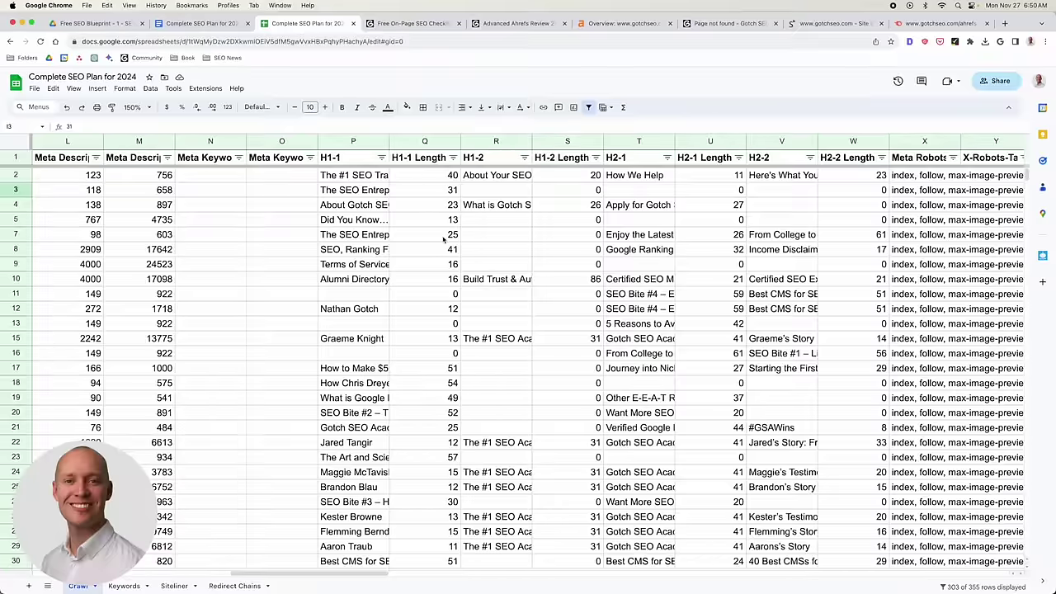
{"action": "scroll", "coordinate": [445, 237], "scroll_direction": "right", "scroll_amount": 8}
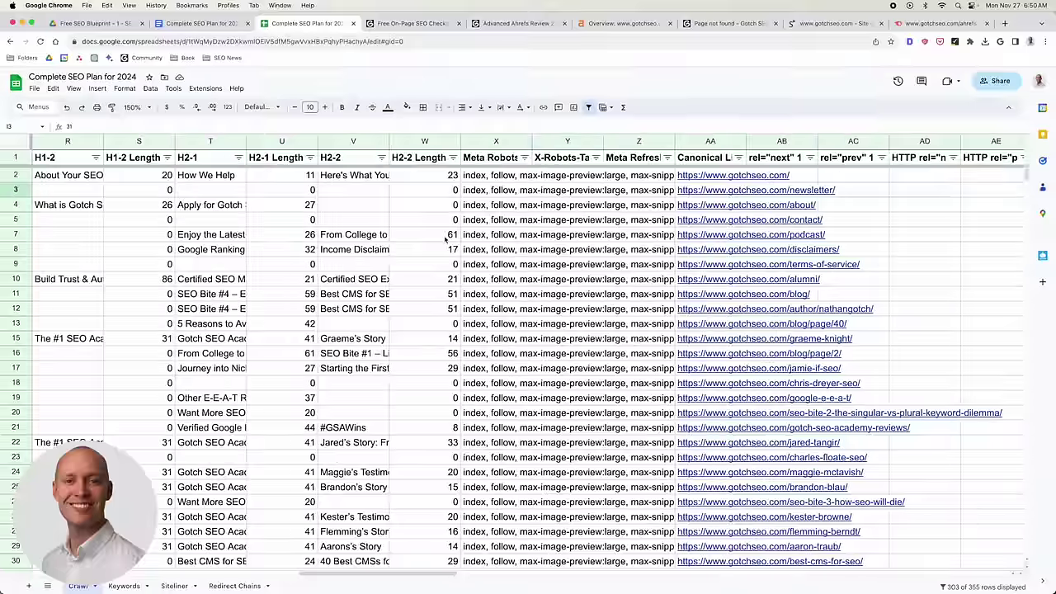
{"action": "scroll", "coordinate": [446, 239], "scroll_direction": "right", "scroll_amount": 4}
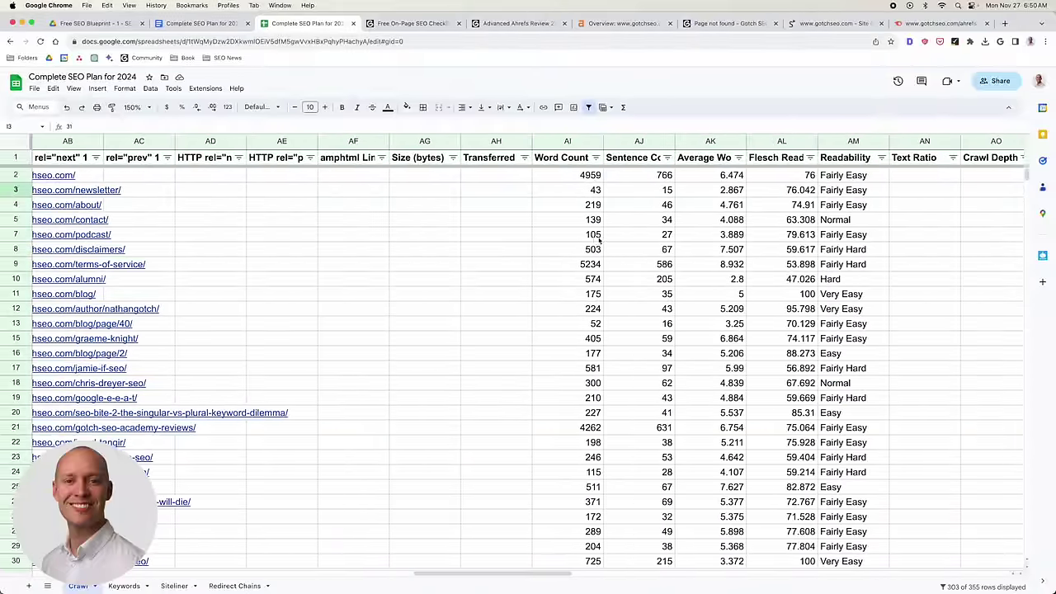
{"action": "left_click", "coordinate": [595, 157]}
{"action": "left_click", "coordinate": [619, 187]}
{"action": "left_click", "coordinate": [596, 158]}
{"action": "left_click", "coordinate": [494, 174]}
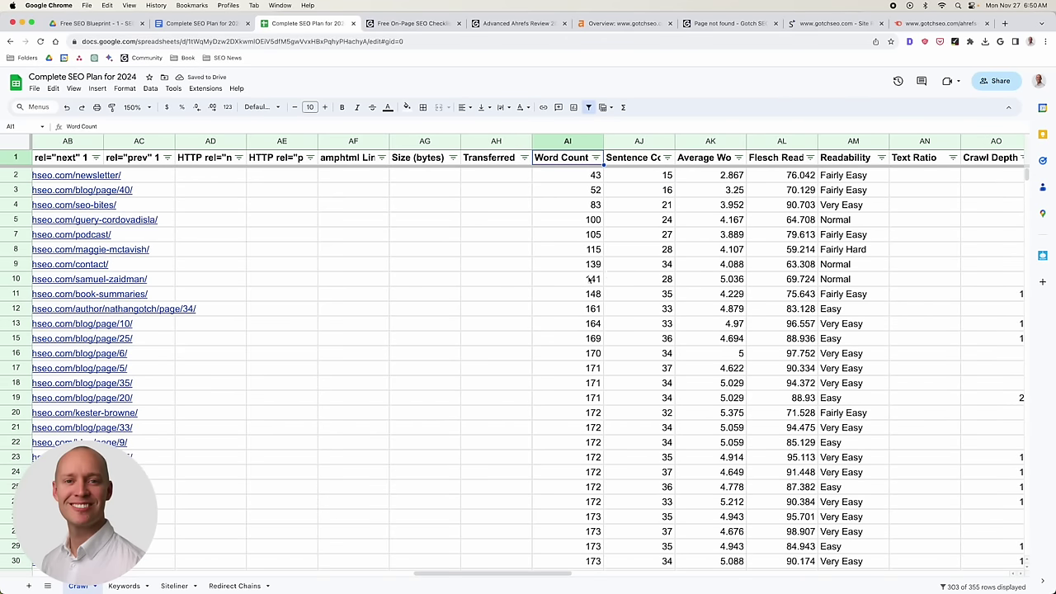
Examine the sorted Word Count values to find where thin pages end and longer content begins.
{"action": "scroll", "coordinate": [590, 280], "scroll_direction": "down", "scroll_amount": 8}
{"action": "scroll", "coordinate": [495, 313], "scroll_direction": "right", "scroll_amount": 3}
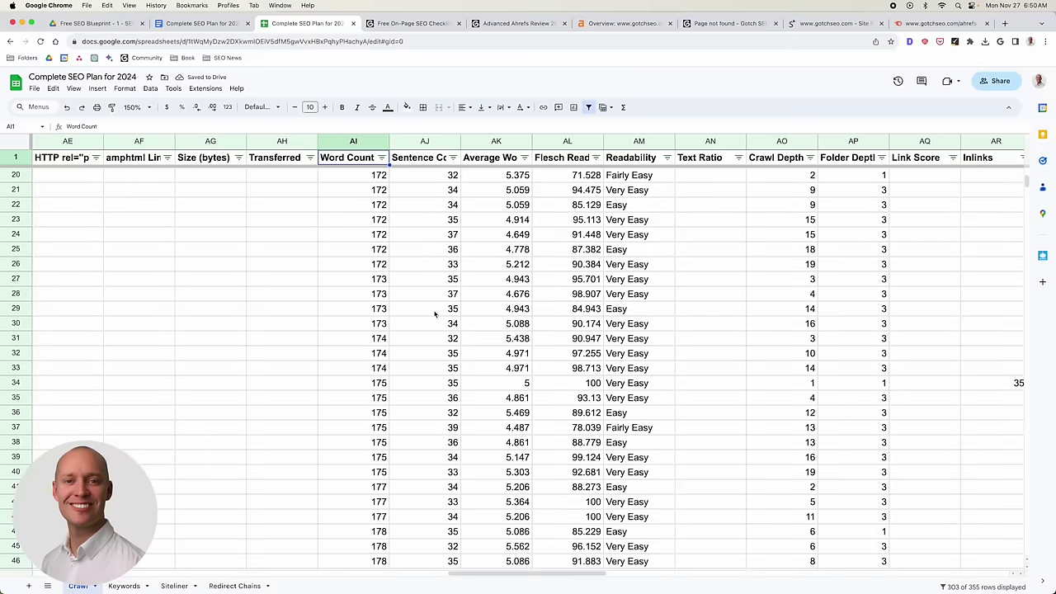
{"action": "scroll", "coordinate": [407, 343], "scroll_direction": "down", "scroll_amount": 7}
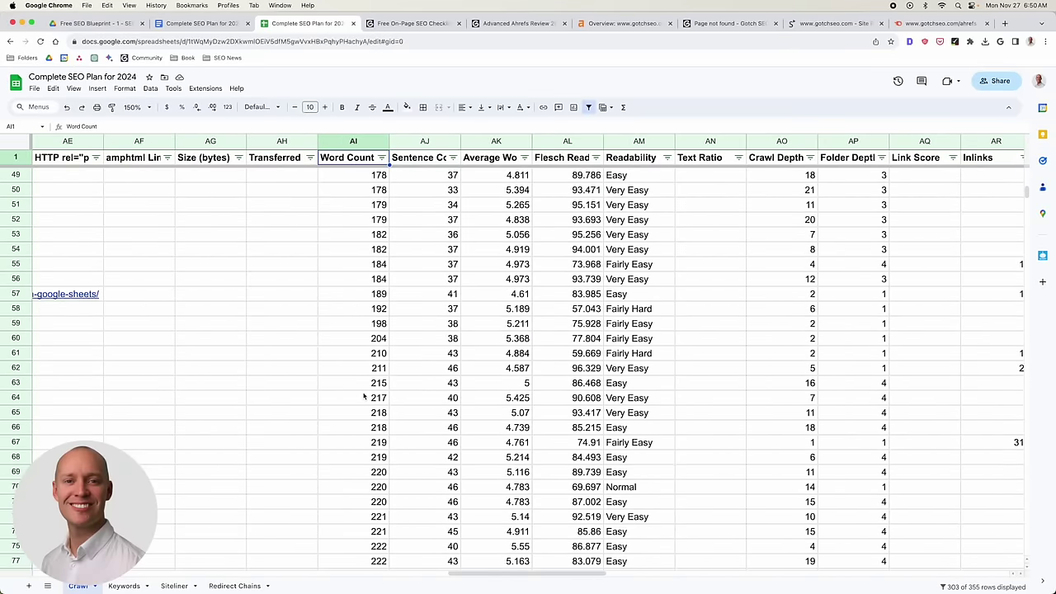
{"action": "scroll", "coordinate": [363, 397], "scroll_direction": "left", "scroll_amount": 2}
{"action": "scroll", "coordinate": [470, 393], "scroll_direction": "down", "scroll_amount": 20}
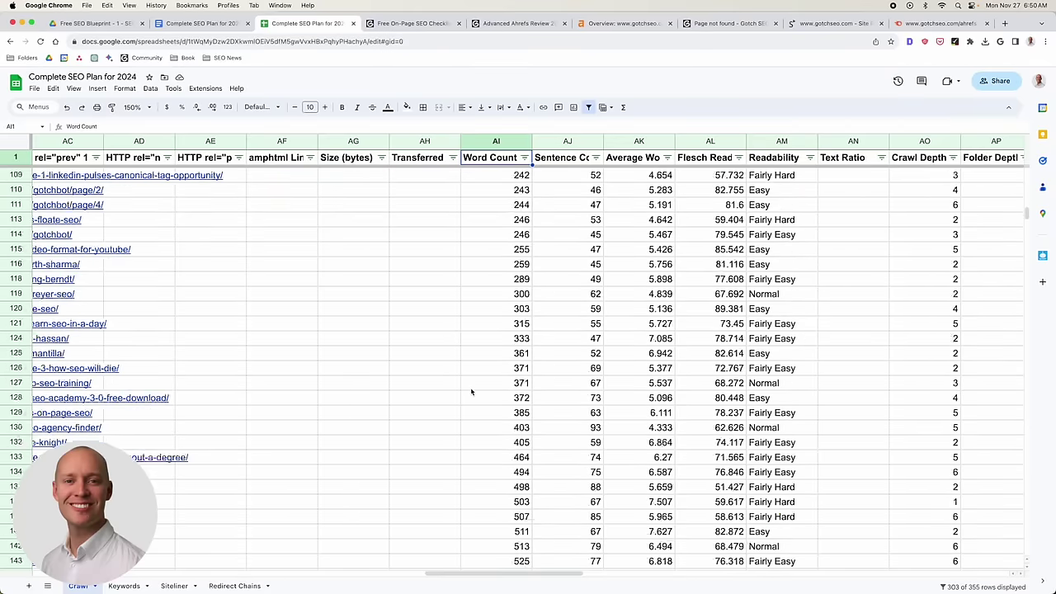
{"action": "scroll", "coordinate": [495, 383], "scroll_direction": "up", "scroll_amount": 15}
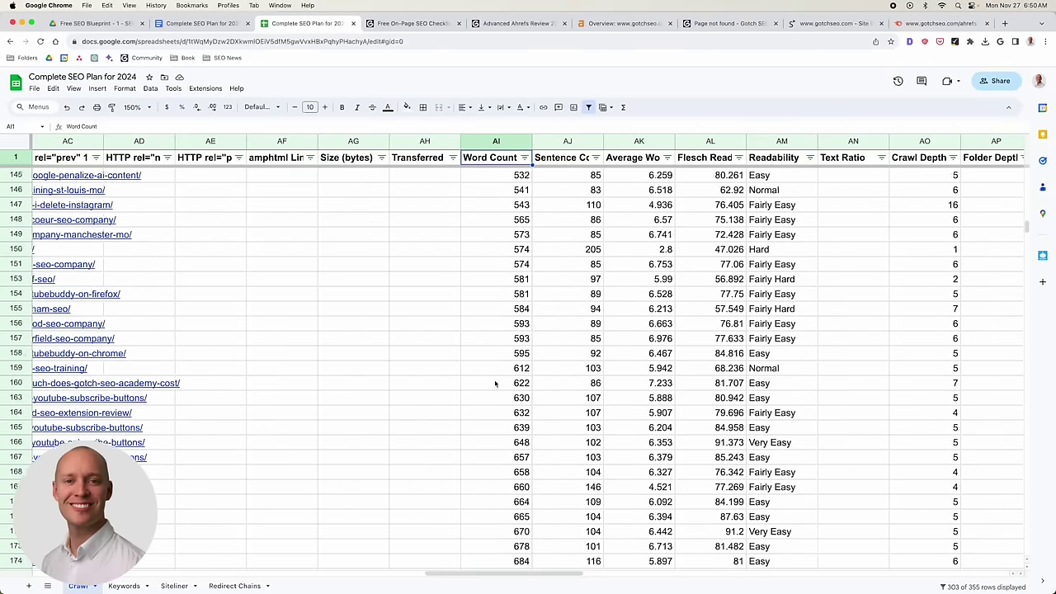
{"action": "scroll", "coordinate": [495, 383], "scroll_direction": "up", "scroll_amount": 5}
{"action": "scroll", "coordinate": [495, 383], "scroll_direction": "down", "scroll_amount": 2}
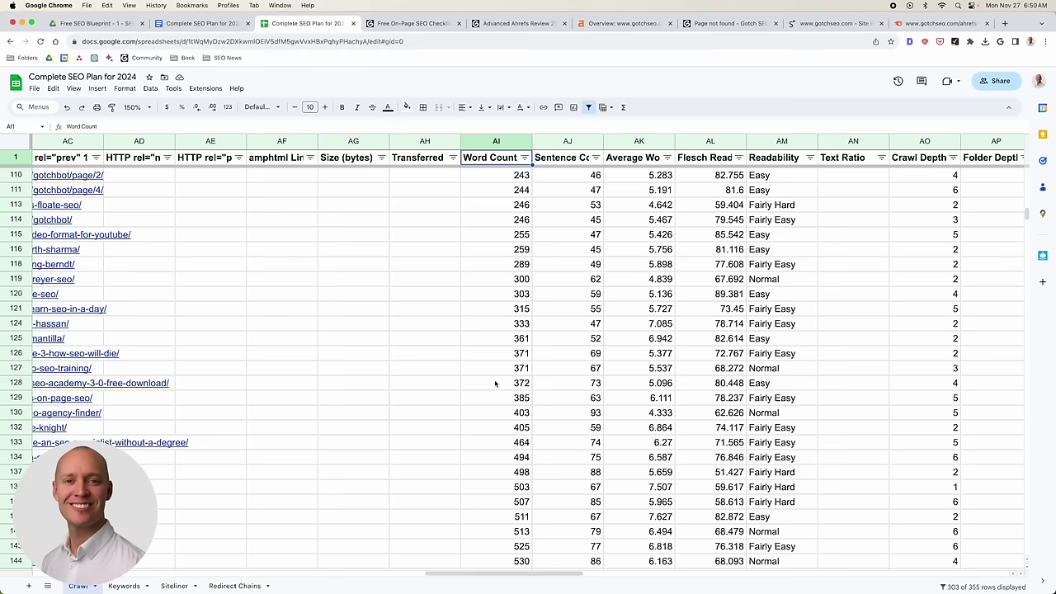
{"action": "left_click_drag", "start_coordinate": [519, 398], "coordinate": [495, 233]}
{"action": "left_click", "coordinate": [406, 107]}
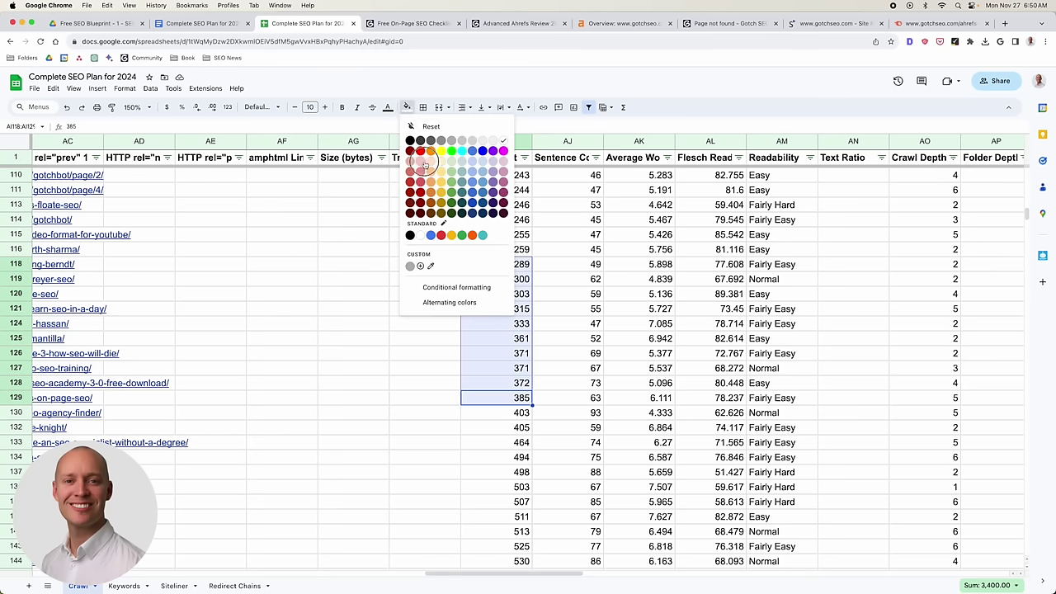
{"action": "left_click", "coordinate": [415, 165]}
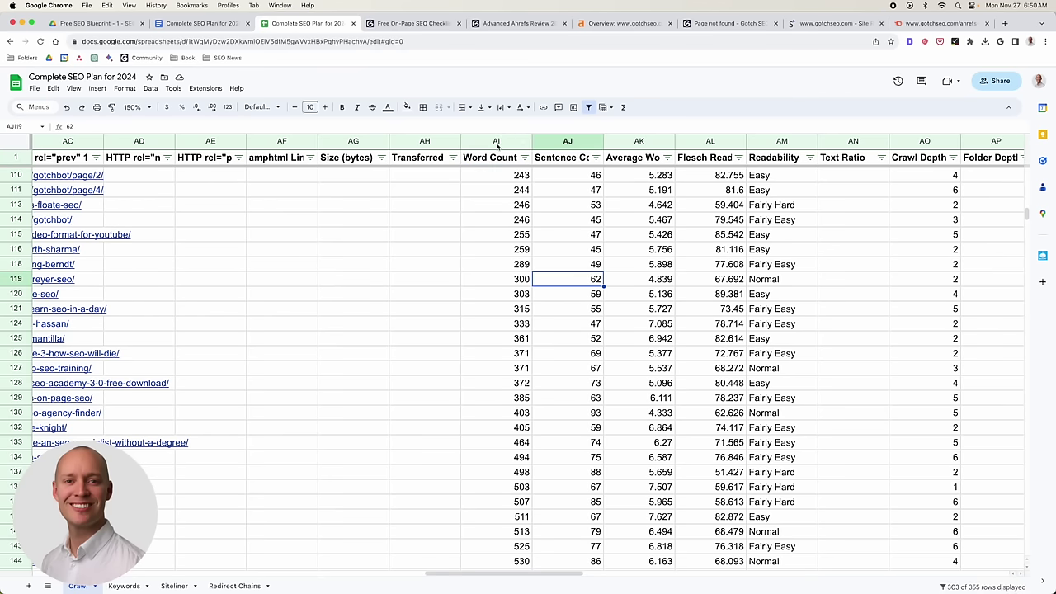
Add a conditional formatting rule to the whole Word Count column for values less than or equal to 400.
{"action": "left_click", "coordinate": [496, 142]}
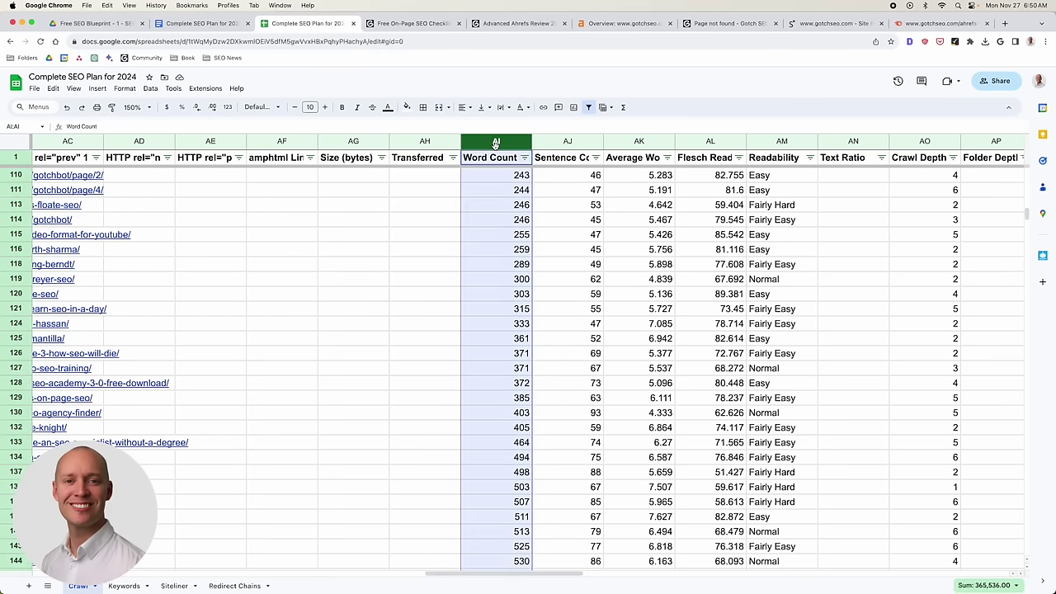
{"action": "left_click", "coordinate": [125, 88]}
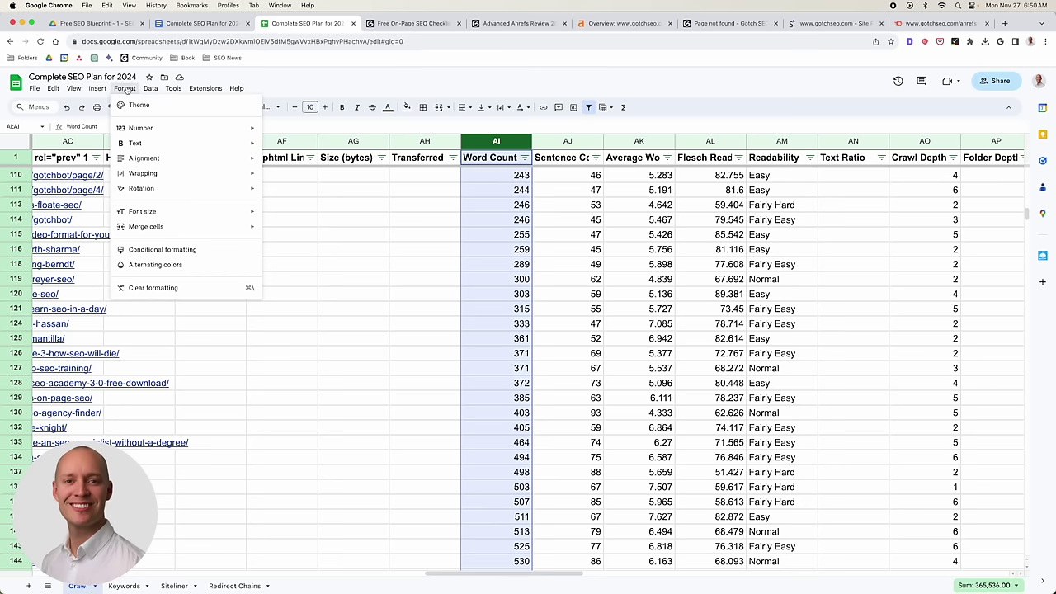
{"action": "left_click", "coordinate": [219, 253]}
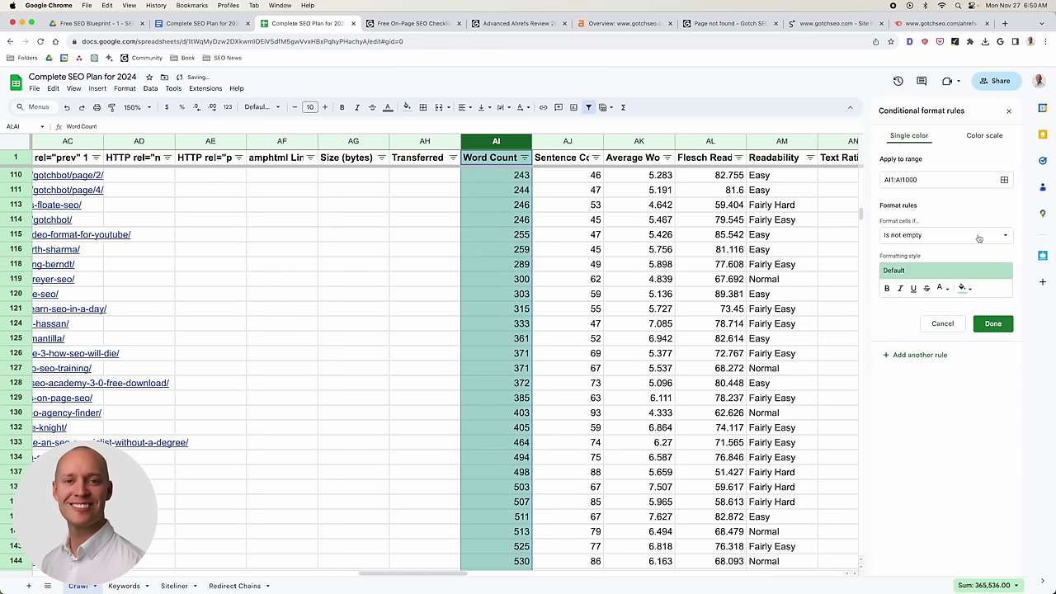
{"action": "left_click", "coordinate": [941, 236]}
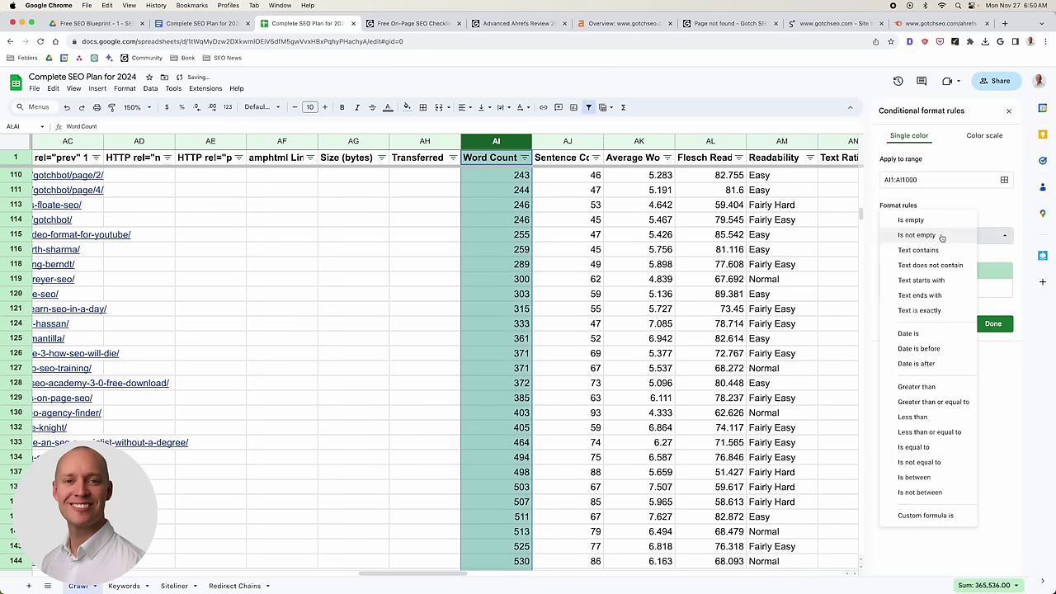
{"action": "left_click", "coordinate": [924, 431]}
{"action": "left_click", "coordinate": [909, 258]}
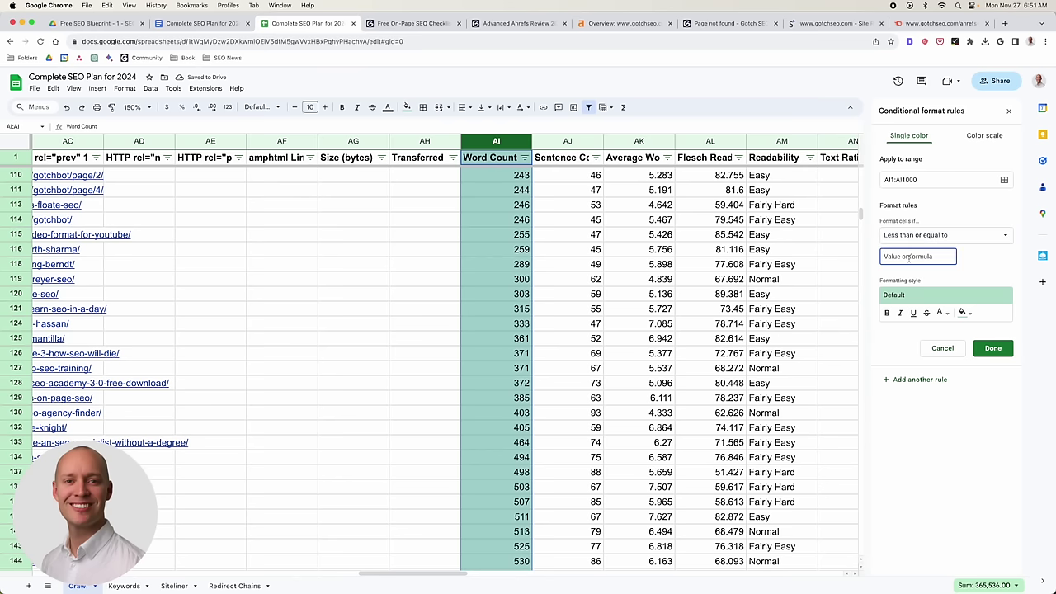
{"action": "type", "text": "400"}
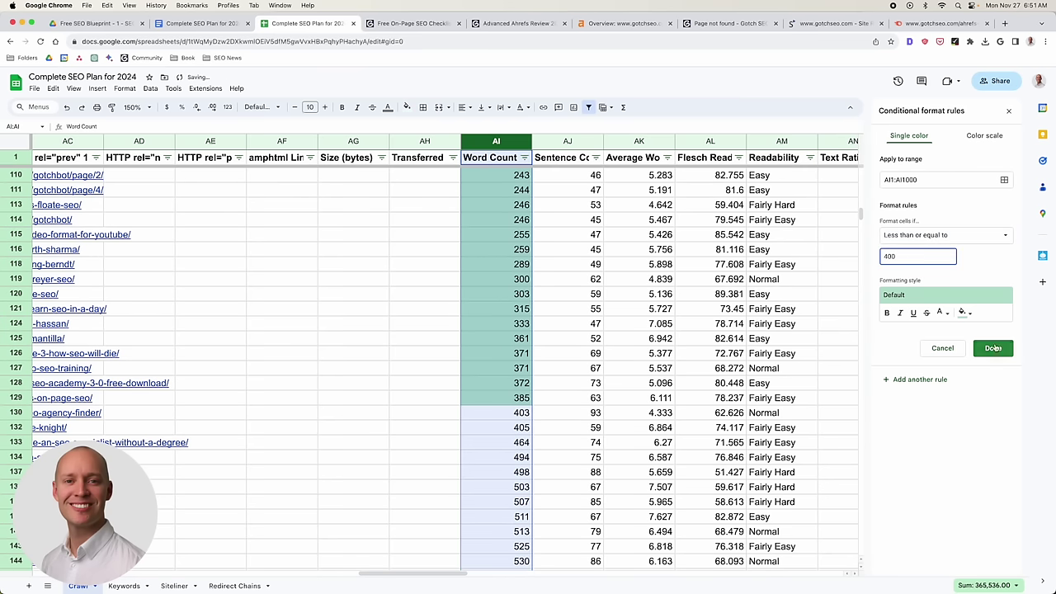
Give the Word Count rule a light red fill, save it, and check the highlighted cells.
{"action": "left_click", "coordinate": [963, 313]}
{"action": "left_click", "coordinate": [880, 365]}
{"action": "left_click", "coordinate": [992, 347]}
{"action": "scroll", "coordinate": [634, 316], "scroll_direction": "up", "scroll_amount": 20}
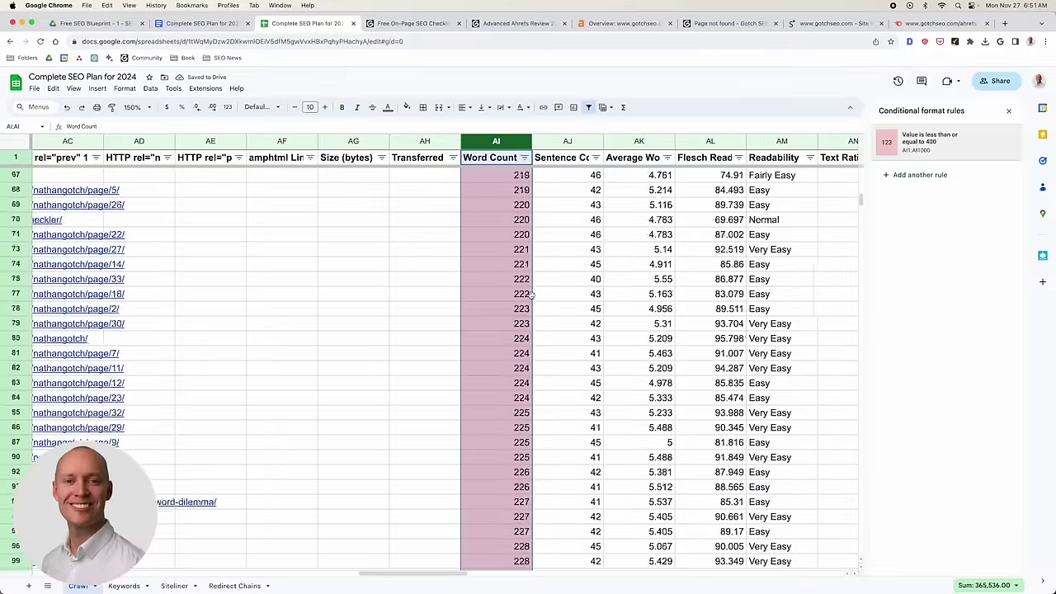
Examine the highlighted Word Count values to see which rows fall under the 400-word threshold and where longer pages begin.
{"action": "scroll", "coordinate": [528, 281], "scroll_direction": "down", "scroll_amount": 9}
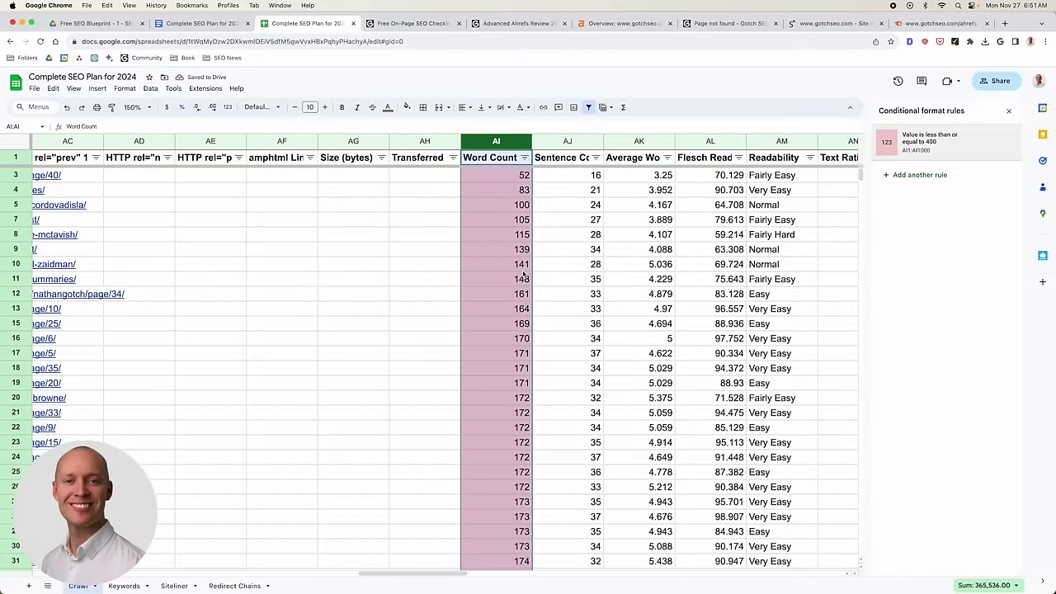
{"action": "scroll", "coordinate": [523, 274], "scroll_direction": "down", "scroll_amount": 3}
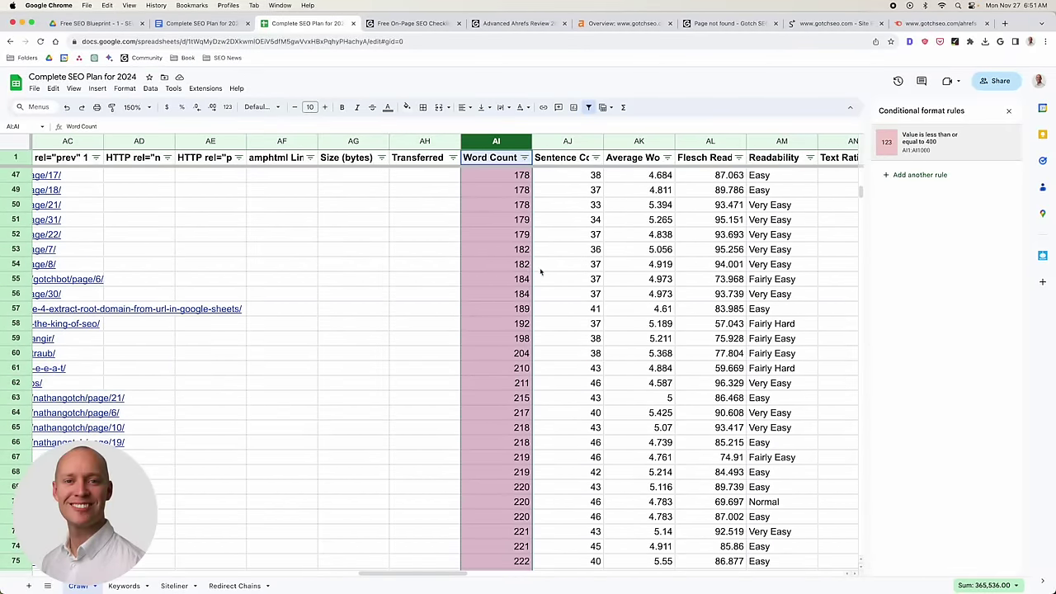
{"action": "scroll", "coordinate": [600, 262], "scroll_direction": "right", "scroll_amount": 3}
{"action": "scroll", "coordinate": [471, 289], "scroll_direction": "down", "scroll_amount": 10}
{"action": "scroll", "coordinate": [471, 289], "scroll_direction": "down", "scroll_amount": 14}
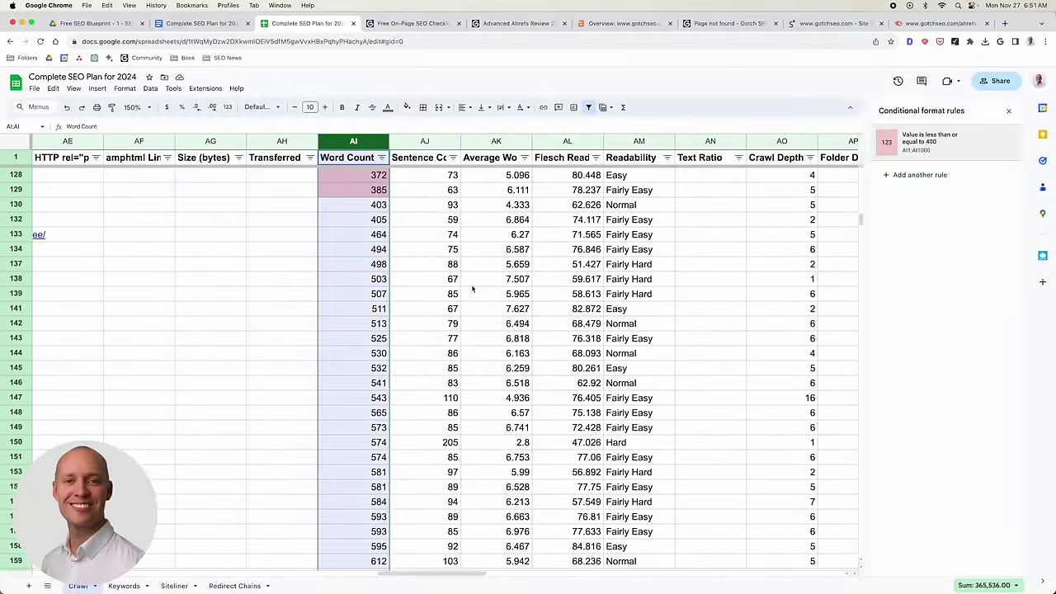
{"action": "scroll", "coordinate": [472, 289], "scroll_direction": "up", "scroll_amount": 9}
{"action": "scroll", "coordinate": [473, 289], "scroll_direction": "up", "scroll_amount": 20}
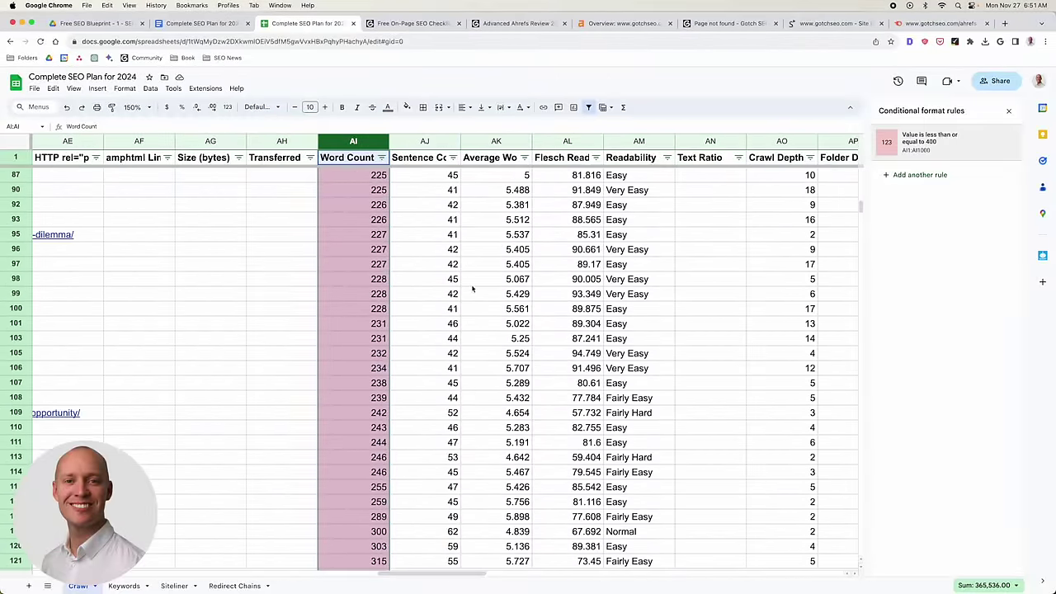
{"action": "scroll", "coordinate": [473, 289], "scroll_direction": "down", "scroll_amount": 20}
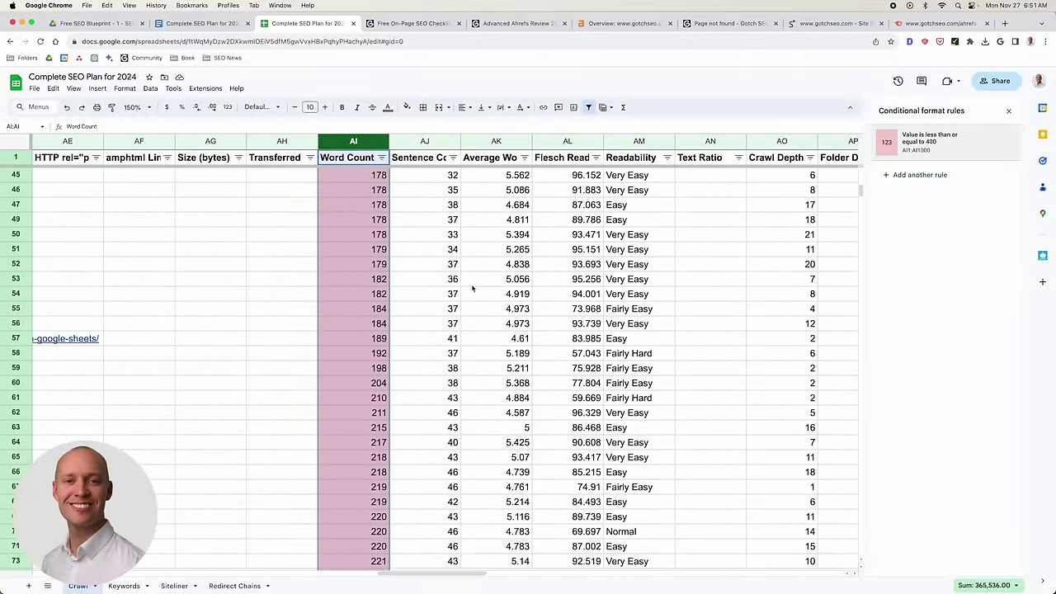
{"action": "scroll", "coordinate": [402, 352], "scroll_direction": "down", "scroll_amount": 20}
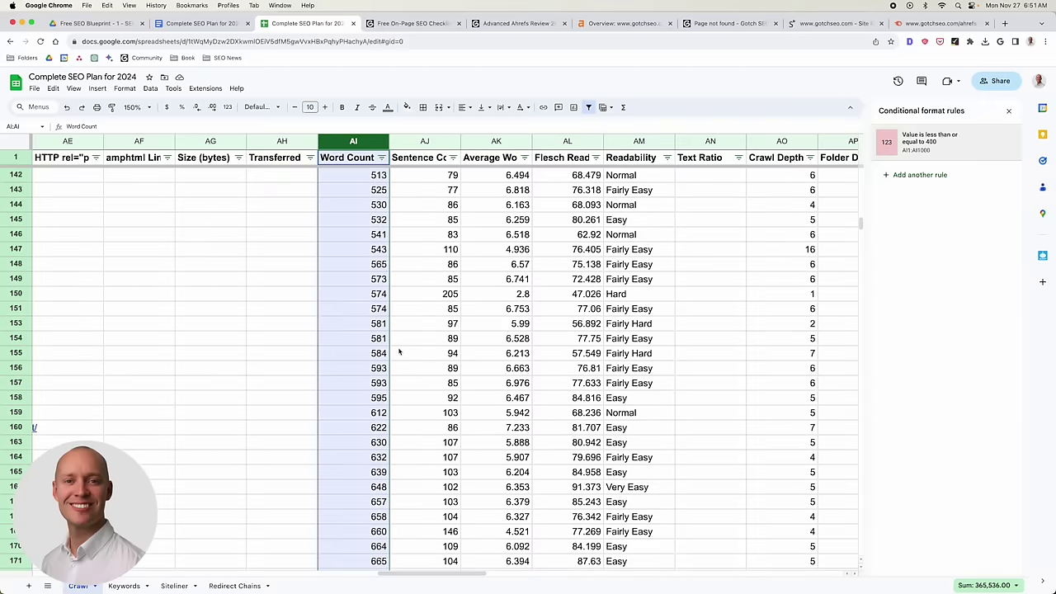
{"action": "scroll", "coordinate": [395, 353], "scroll_direction": "down", "scroll_amount": 8}
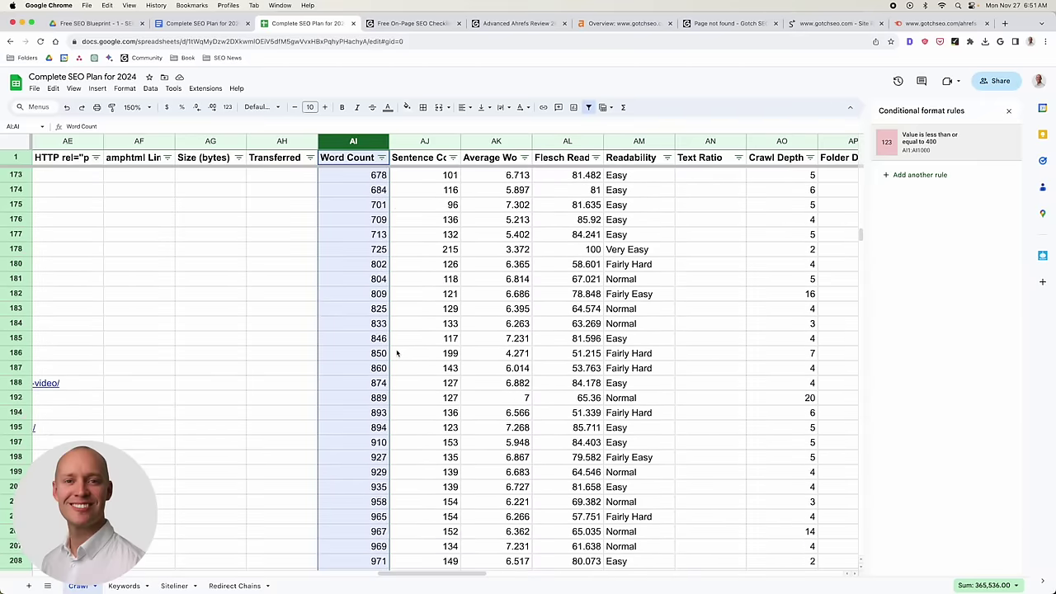
{"action": "scroll", "coordinate": [396, 353], "scroll_direction": "down", "scroll_amount": 2}
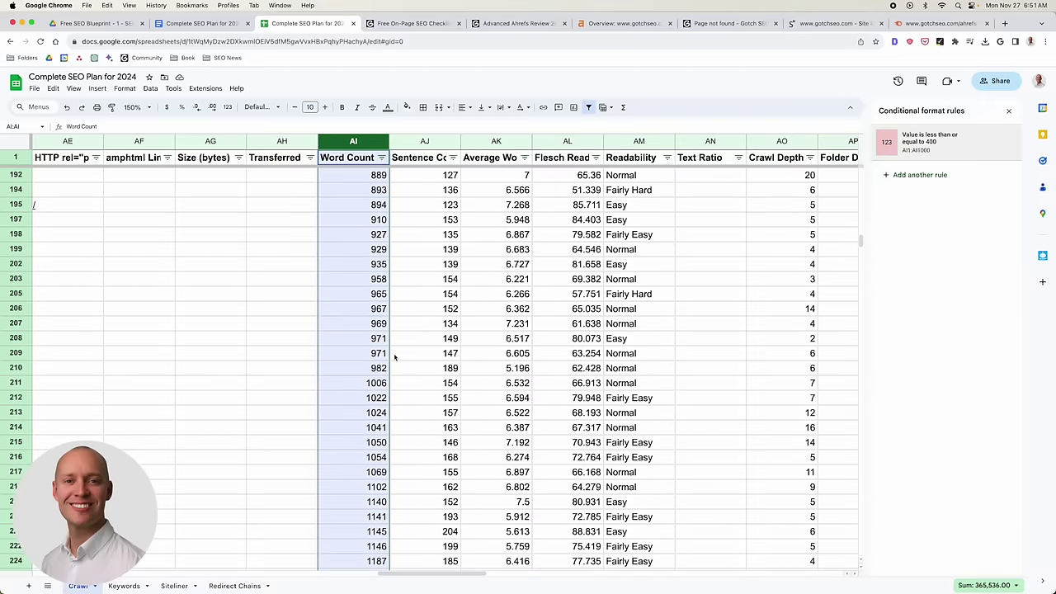
{"action": "left_click", "coordinate": [440, 357]}
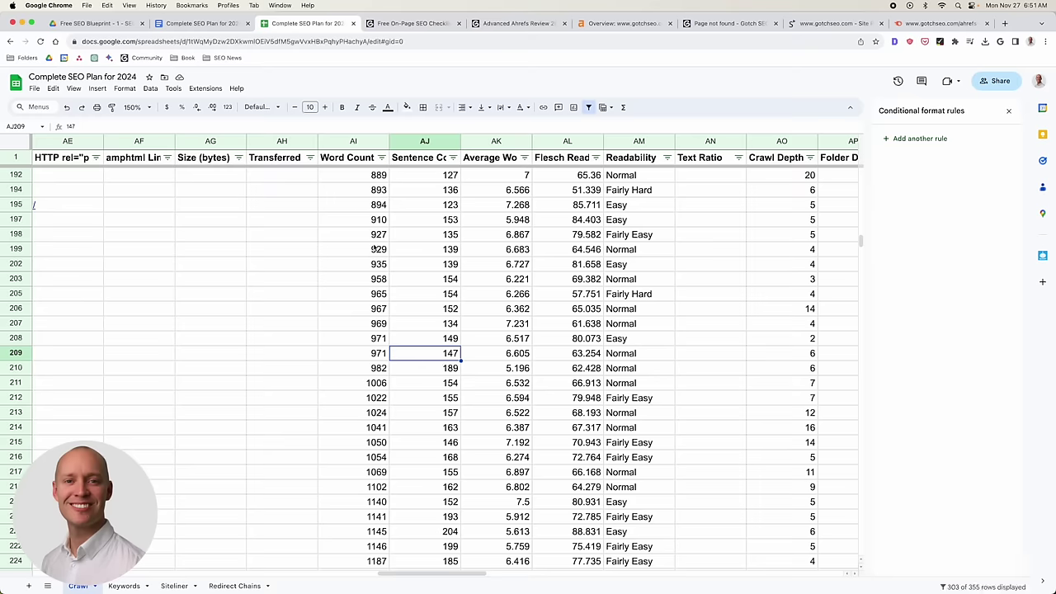
{"action": "scroll", "coordinate": [374, 247], "scroll_direction": "up", "scroll_amount": 20}
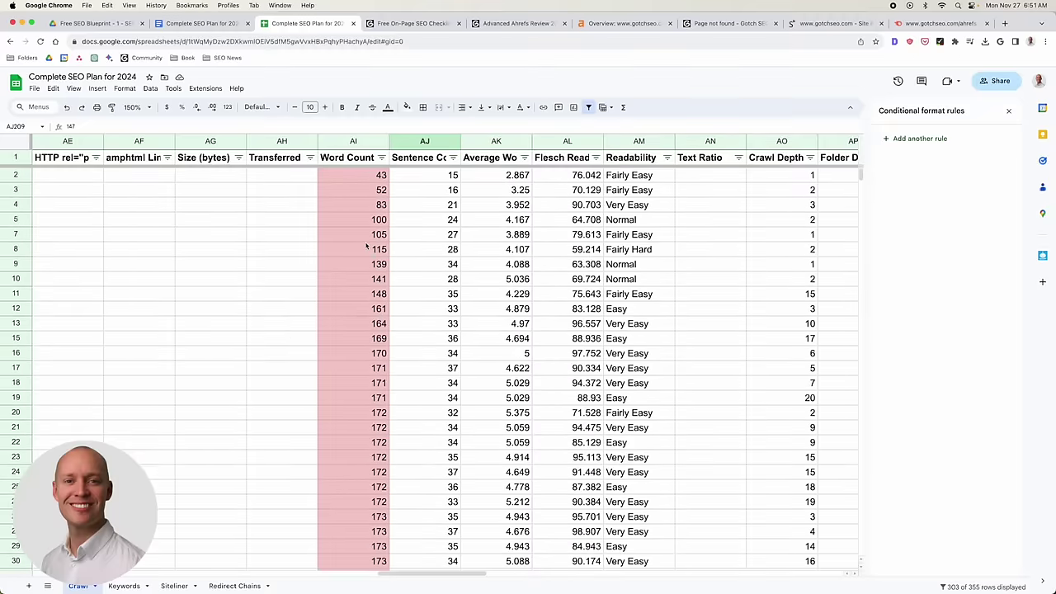
Hide the columns between Canonical Link Element 1 and Word Count, and widen the canonical URL column so its links are readable.
{"action": "scroll", "coordinate": [367, 246], "scroll_direction": "left", "scroll_amount": 3}
{"action": "scroll", "coordinate": [516, 249], "scroll_direction": "left", "scroll_amount": 3}
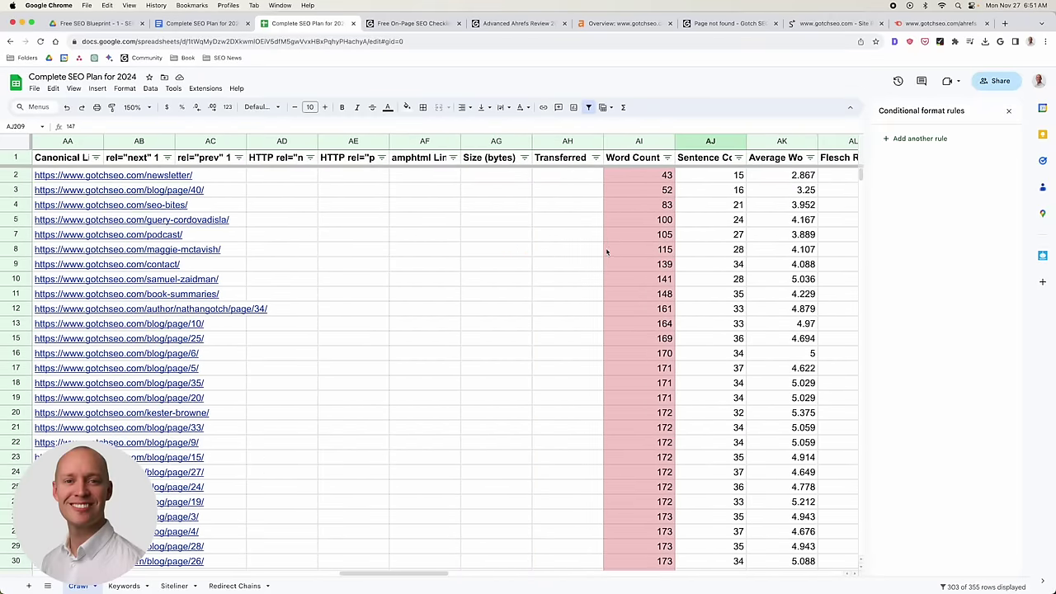
{"action": "scroll", "coordinate": [606, 250], "scroll_direction": "left", "scroll_amount": 3}
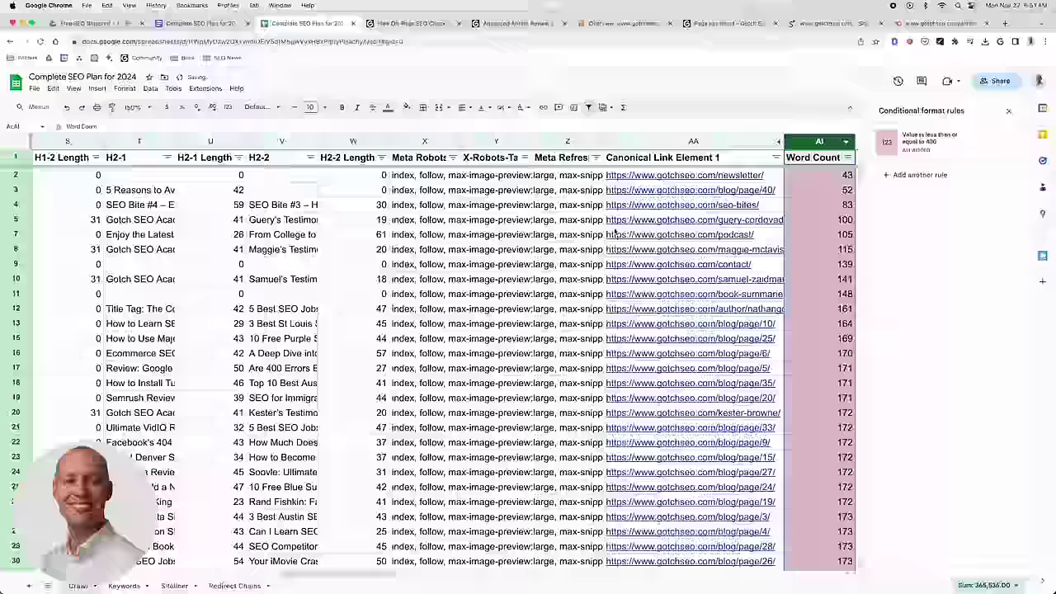
{"action": "left_click", "coordinate": [528, 142]}
{"action": "left_click_drag", "start_coordinate": [501, 141], "coordinate": [529, 141]}
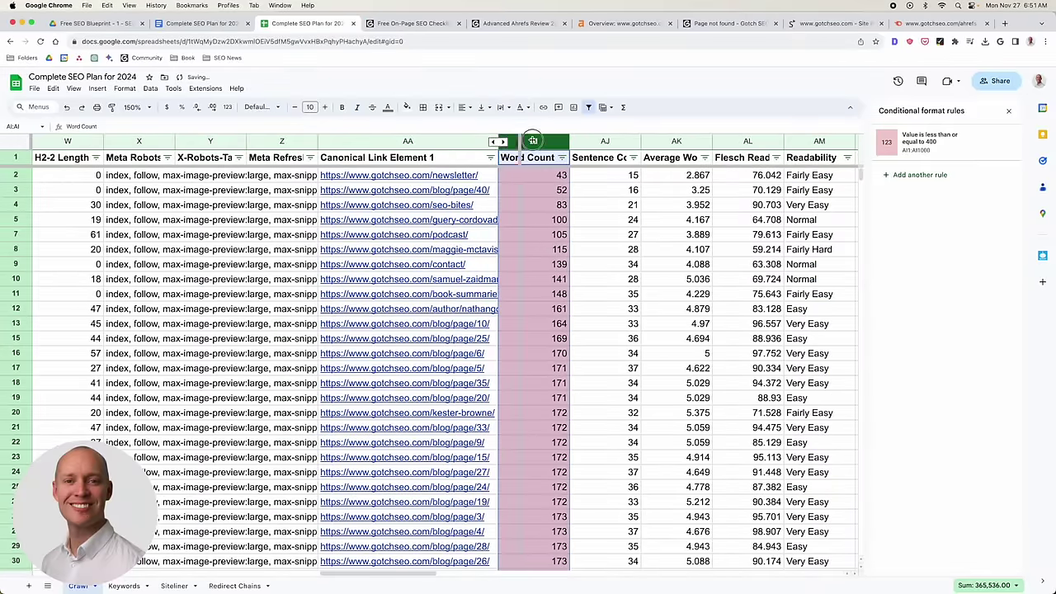
{"action": "left_click", "coordinate": [637, 190]}
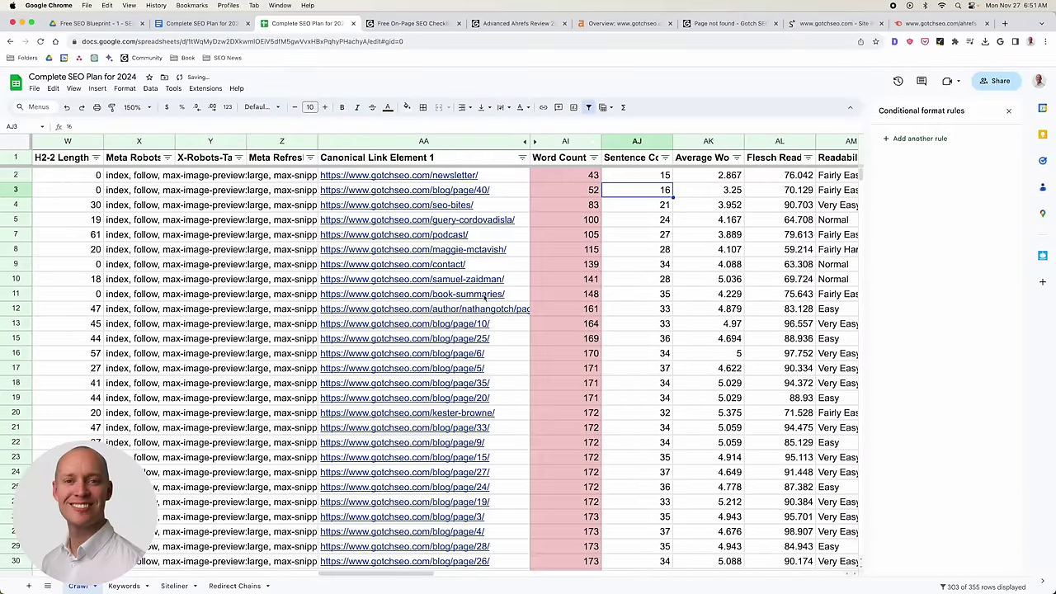
{"action": "left_click", "coordinate": [569, 225]}
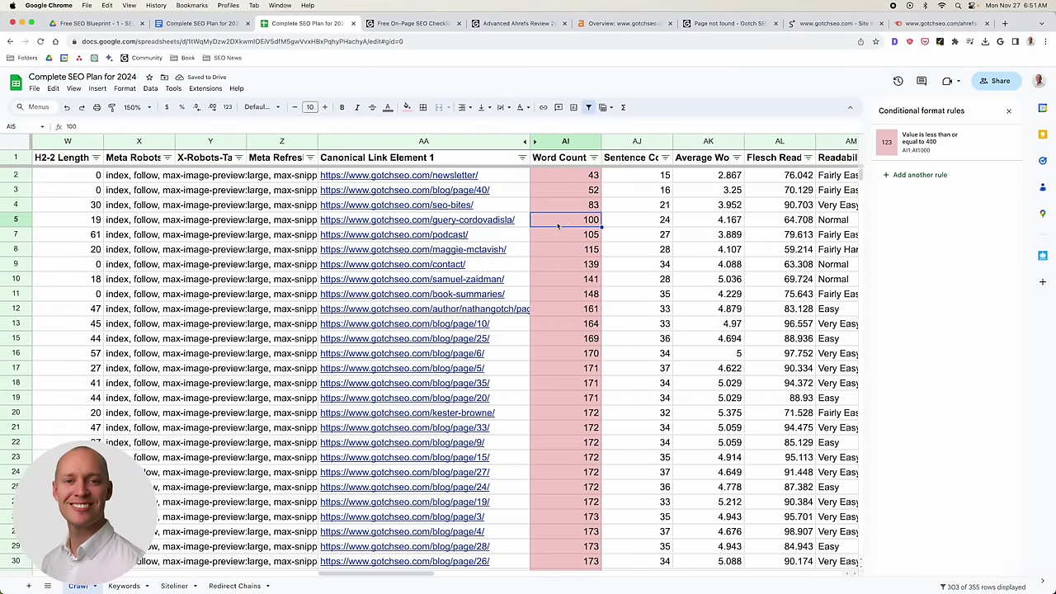
Open the /newsletter/ and /blog/page/40/ URLs from the sheet to review their content, and close the blog pagination page.
{"action": "left_click", "coordinate": [456, 180]}
{"action": "left_click", "coordinate": [435, 191]}
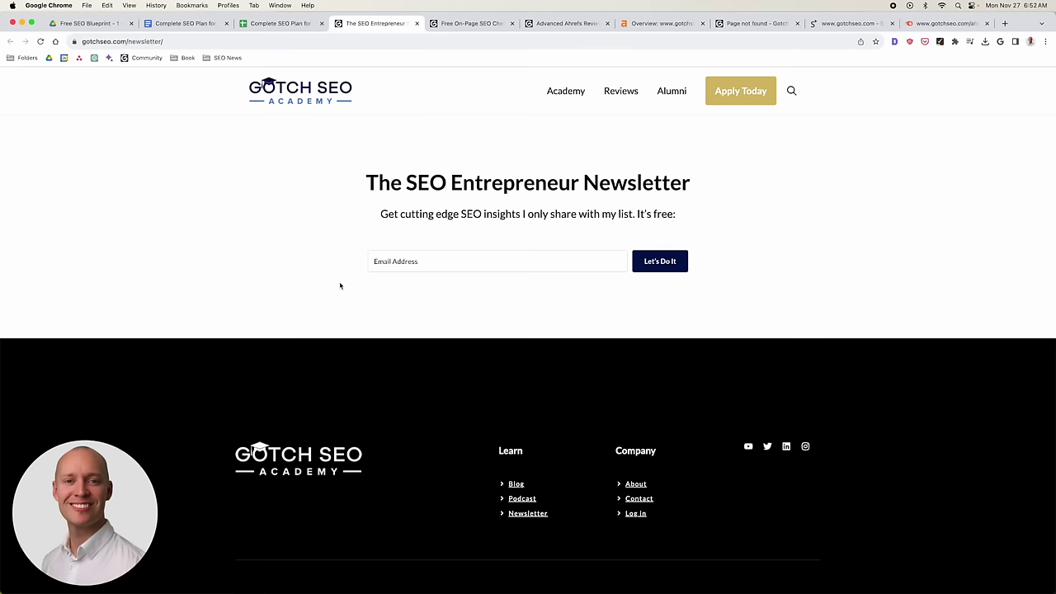
{"action": "left_click", "coordinate": [281, 23]}
{"action": "left_click", "coordinate": [368, 209]}
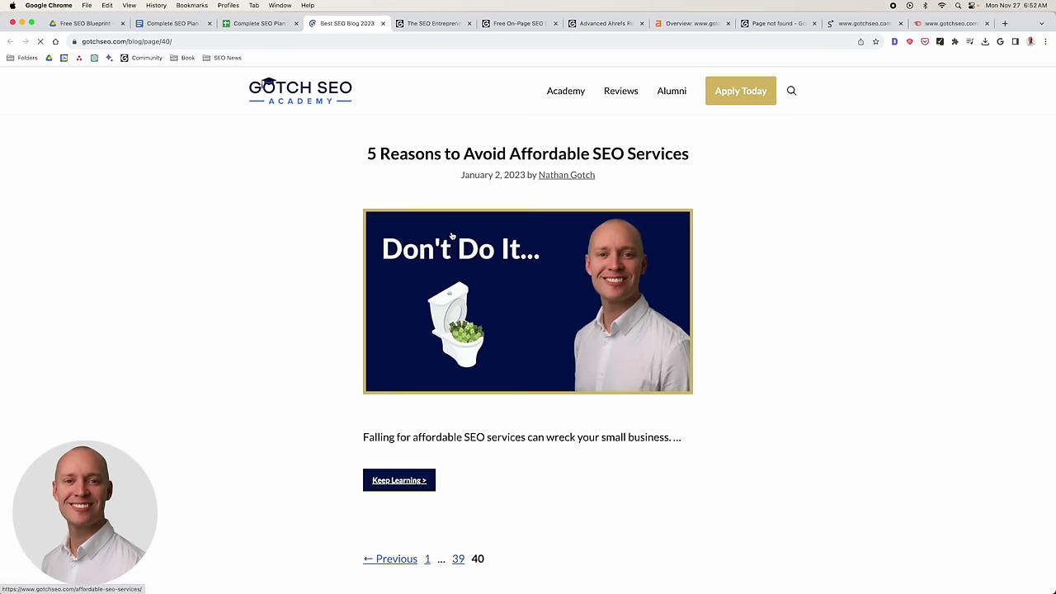
{"action": "scroll", "coordinate": [266, 229], "scroll_direction": "down", "scroll_amount": 5}
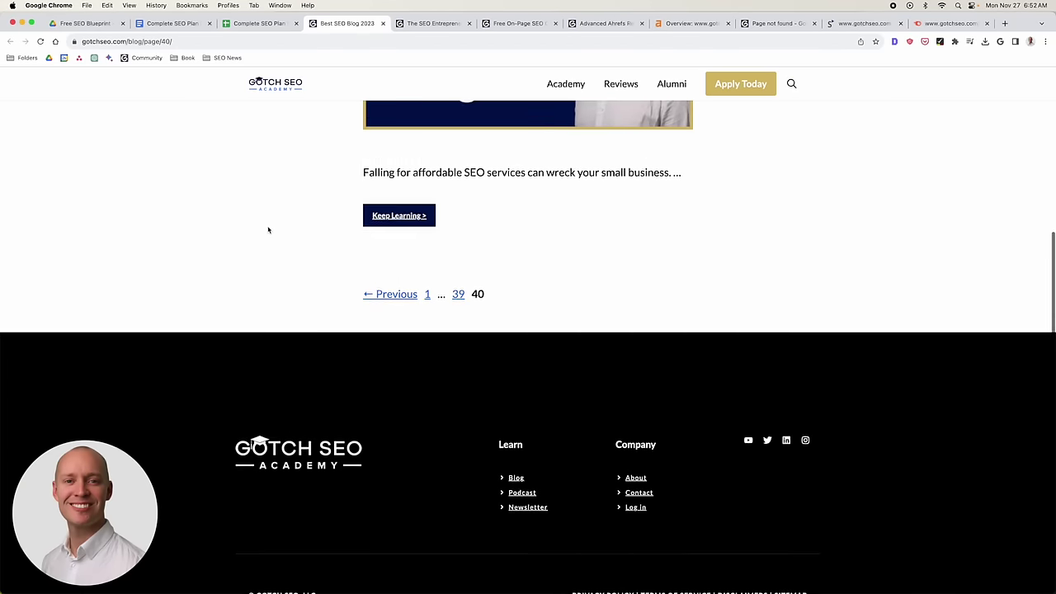
{"action": "scroll", "coordinate": [266, 229], "scroll_direction": "up", "scroll_amount": 5}
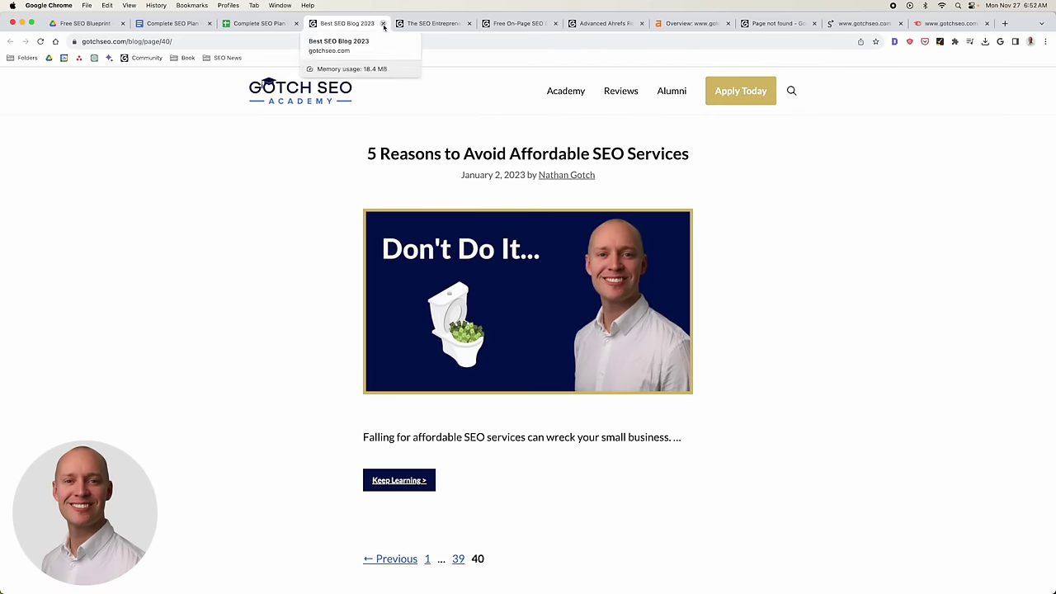
{"action": "key", "text": "super+w"}
Open the /seo-bites/ URL from the sheet and review how much content the page holds.
{"action": "left_click", "coordinate": [413, 204]}
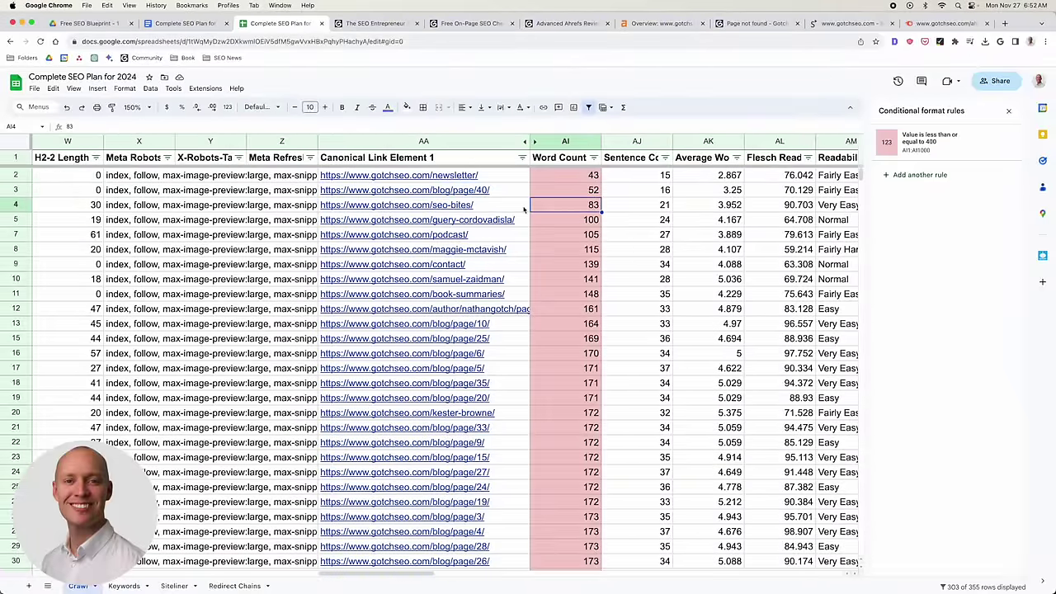
{"action": "left_click", "coordinate": [400, 225]}
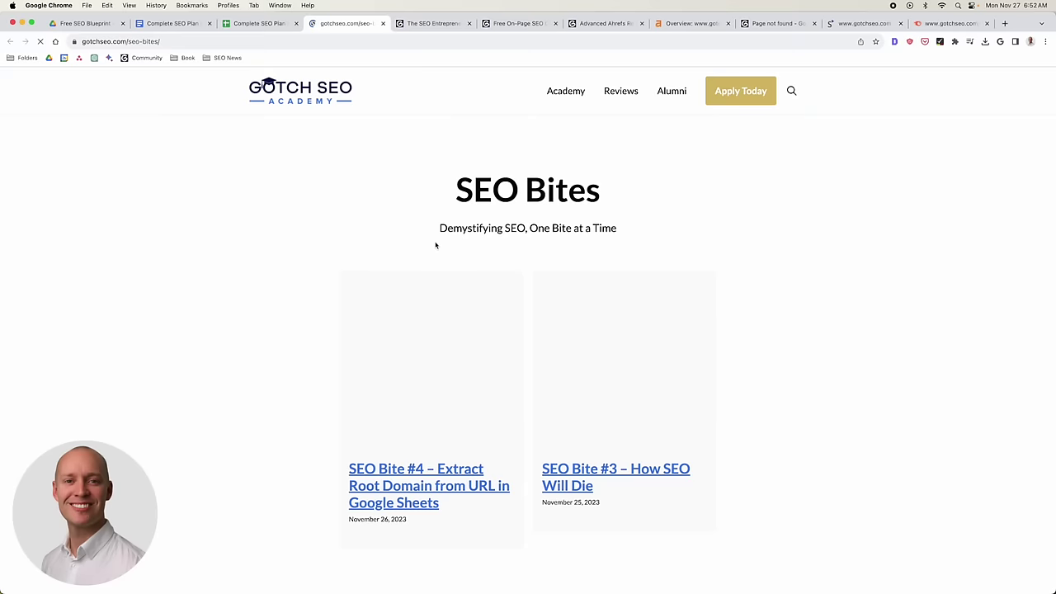
{"action": "scroll", "coordinate": [846, 312], "scroll_direction": "down", "scroll_amount": 5}
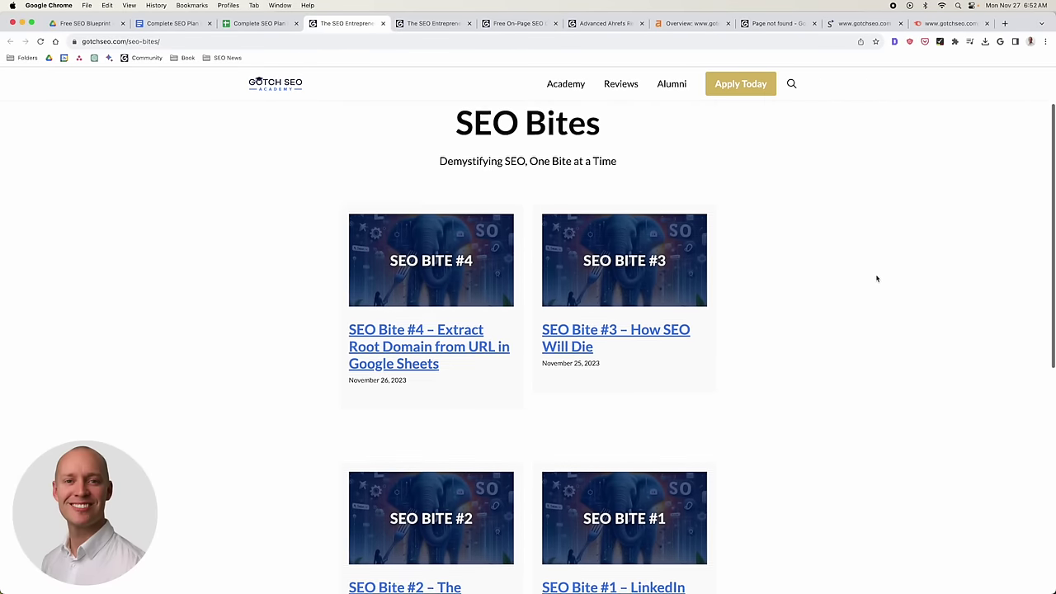
{"action": "scroll", "coordinate": [872, 276], "scroll_direction": "up", "scroll_amount": 3}
{"action": "scroll", "coordinate": [879, 279], "scroll_direction": "up", "scroll_amount": 2}
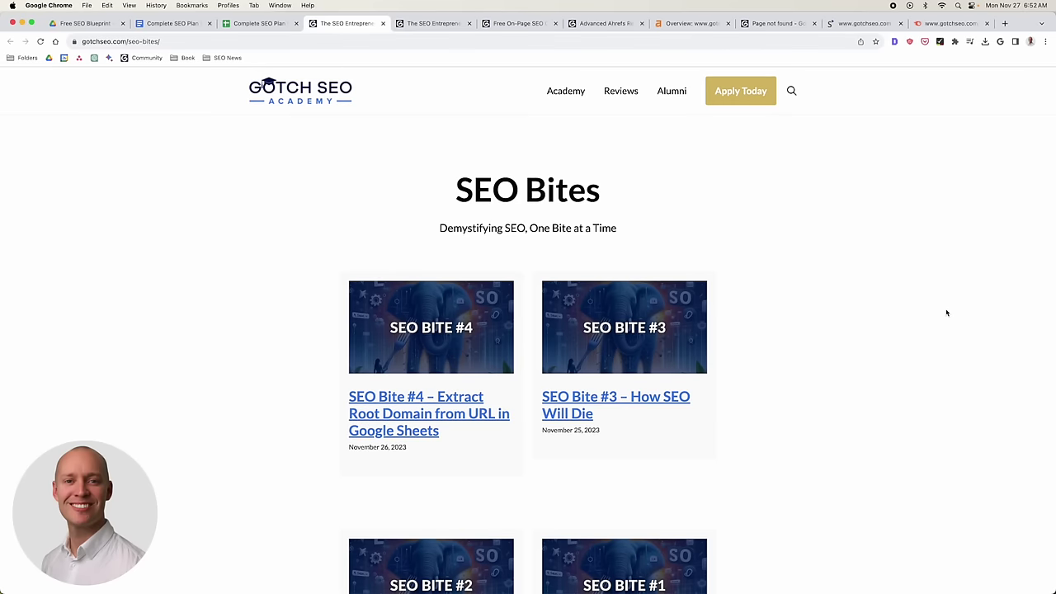
{"action": "scroll", "coordinate": [928, 320], "scroll_direction": "down", "scroll_amount": 4}
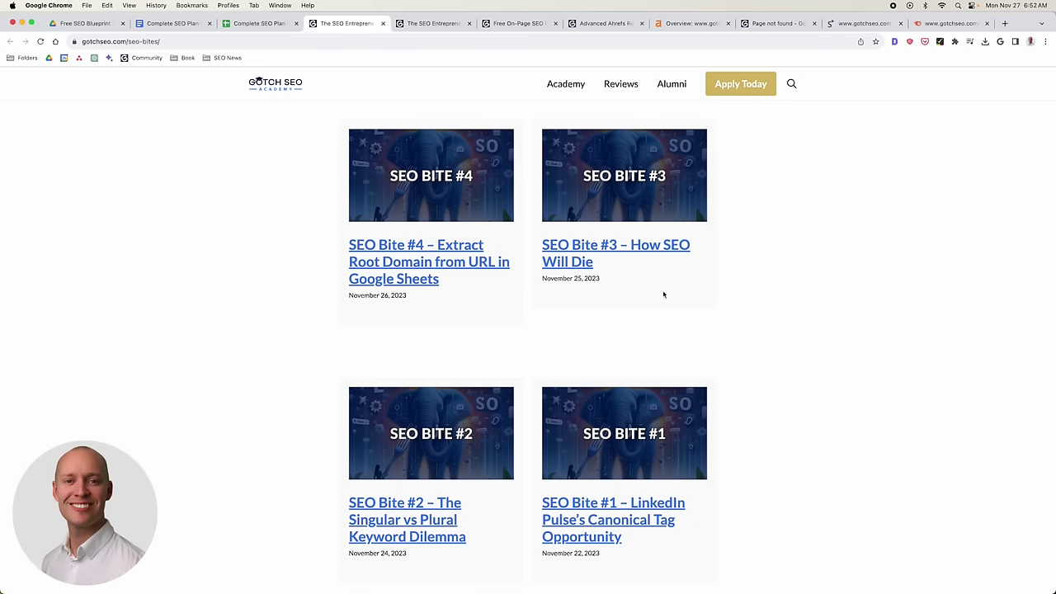
{"action": "scroll", "coordinate": [751, 344], "scroll_direction": "down", "scroll_amount": 3}
{"action": "scroll", "coordinate": [752, 344], "scroll_direction": "up", "scroll_amount": 7}
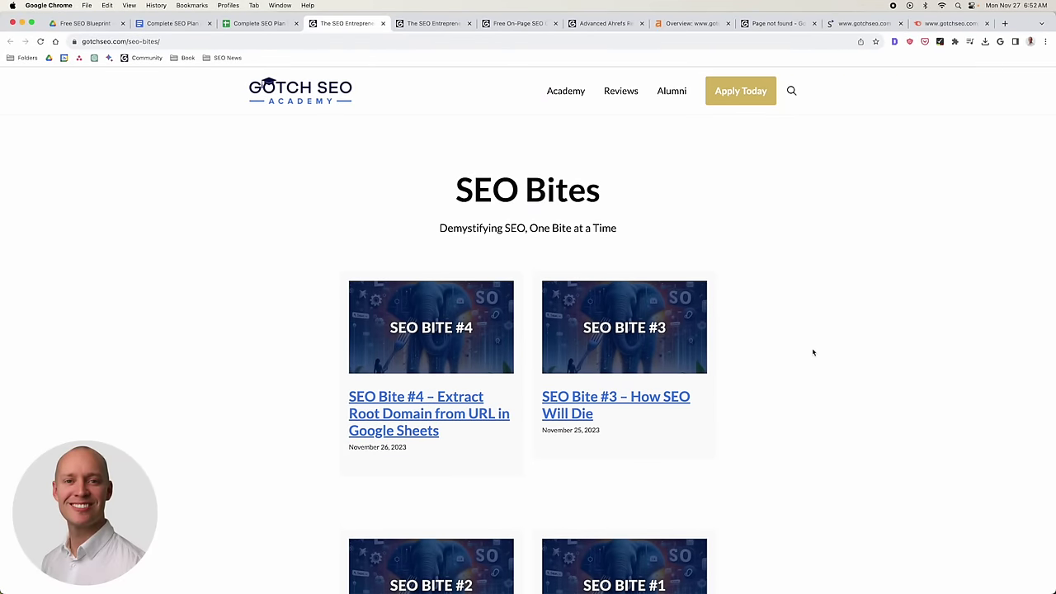
Return to the crawl sheet, open the alumni profile URL in row 5, and review its certifications and testimonial content.
{"action": "left_click", "coordinate": [258, 24]}
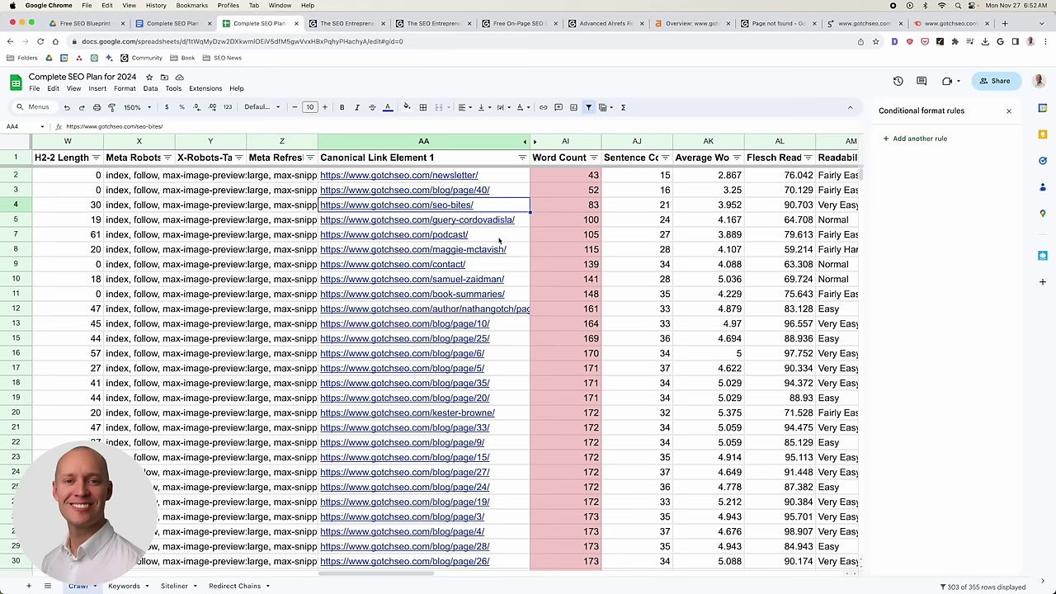
{"action": "mouse_move", "coordinate": [499, 242]}
{"action": "left_click", "coordinate": [382, 240]}
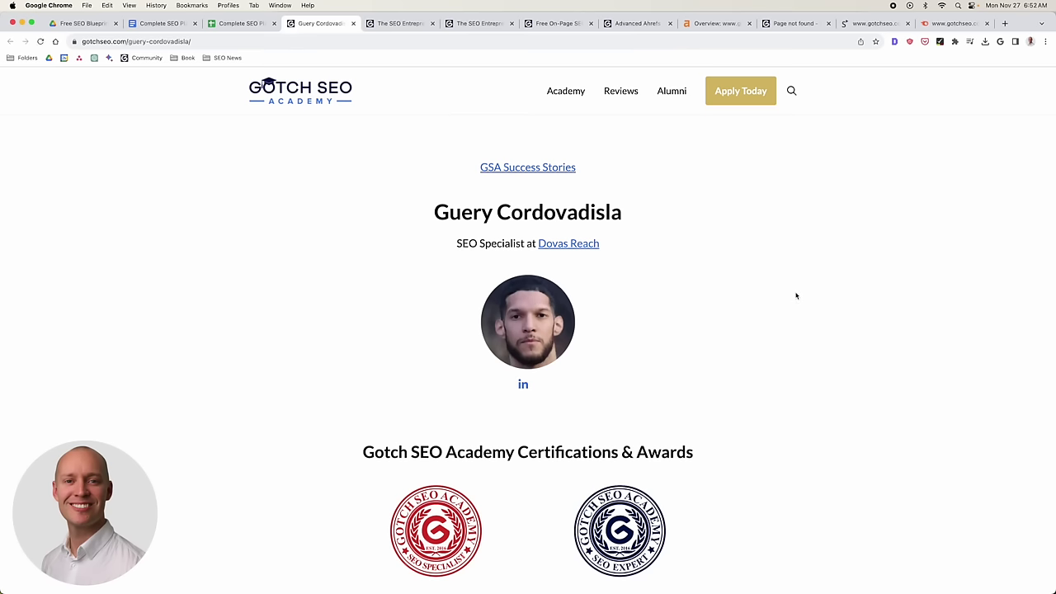
{"action": "scroll", "coordinate": [797, 296], "scroll_direction": "down", "scroll_amount": 5}
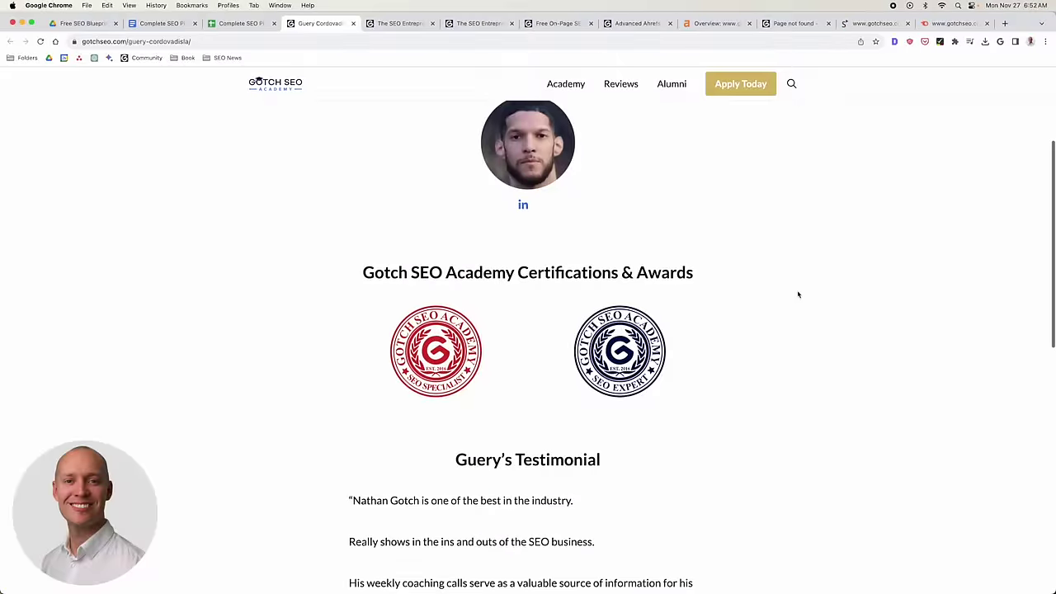
{"action": "scroll", "coordinate": [760, 311], "scroll_direction": "down", "scroll_amount": 5}
{"action": "scroll", "coordinate": [830, 306], "scroll_direction": "up", "scroll_amount": 4}
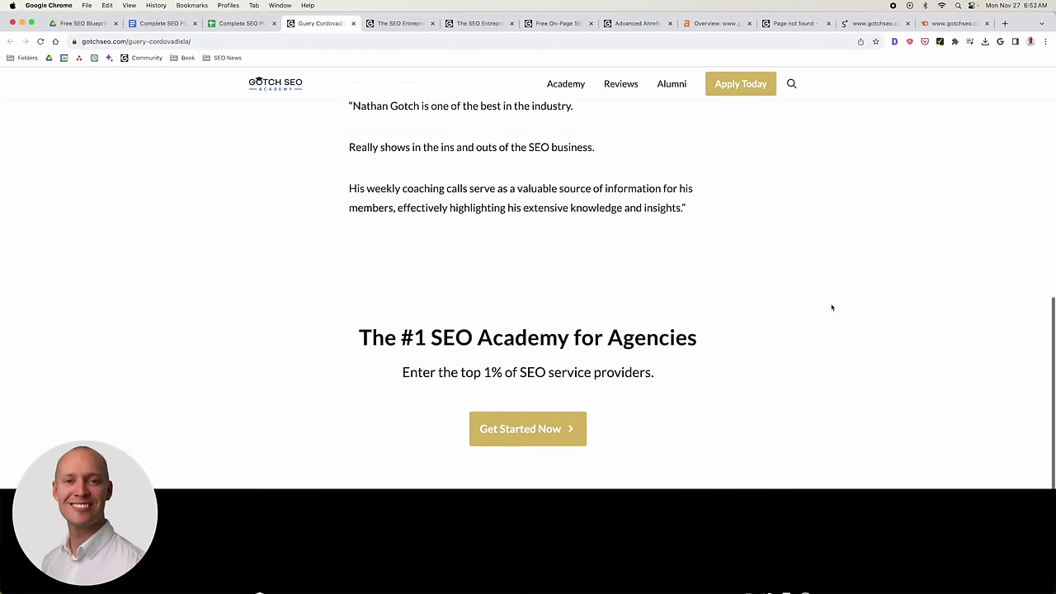
{"action": "scroll", "coordinate": [834, 328], "scroll_direction": "up", "scroll_amount": 5}
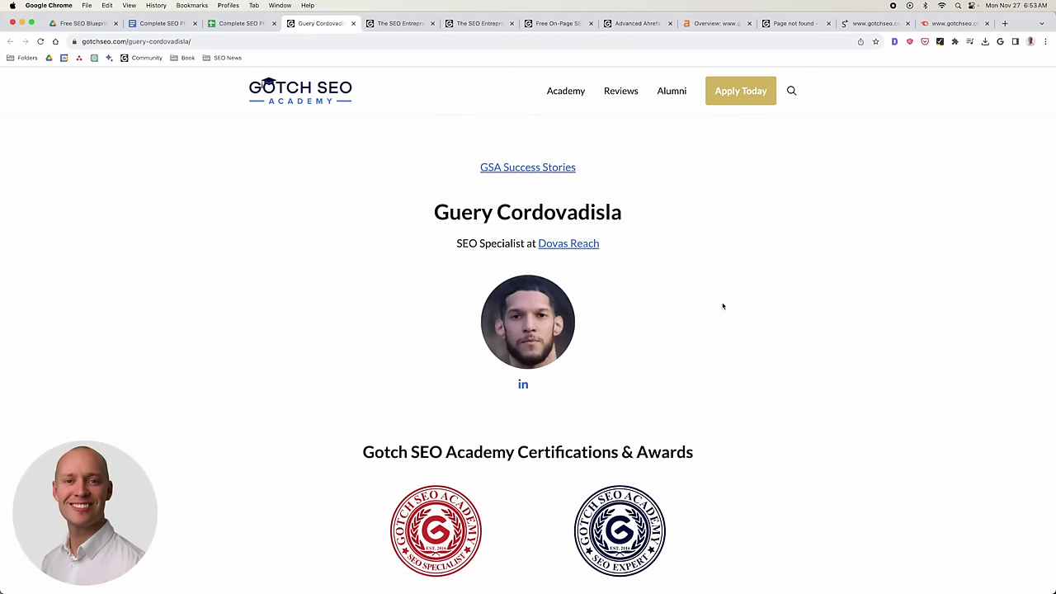
Open the site's Alumni directory and examine the member listings through to the embeddable certification badge codes.
{"action": "left_click", "coordinate": [669, 95]}
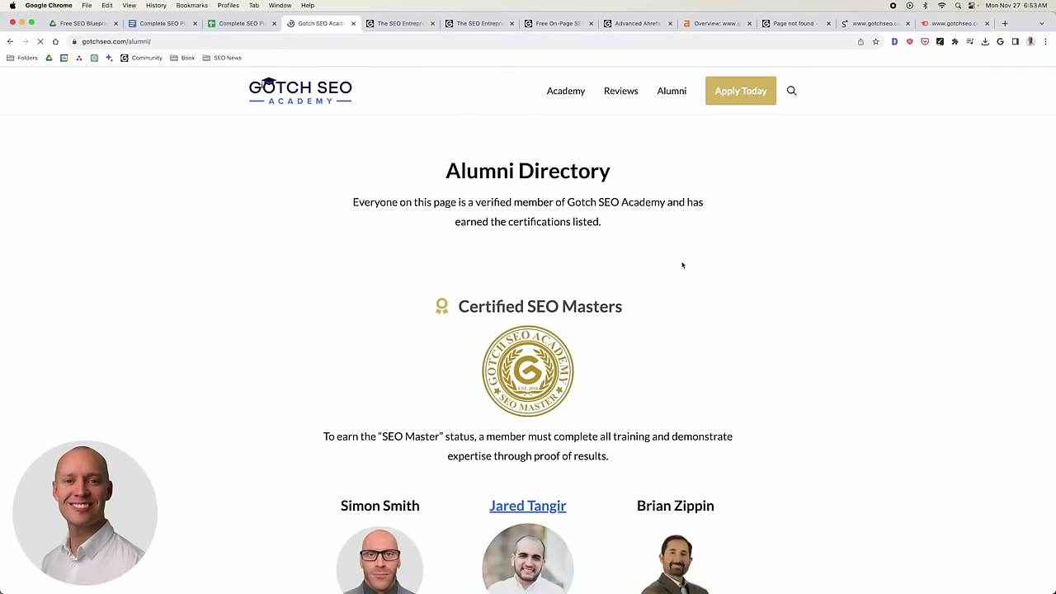
{"action": "scroll", "coordinate": [836, 281], "scroll_direction": "down", "scroll_amount": 1}
{"action": "scroll", "coordinate": [850, 271], "scroll_direction": "up", "scroll_amount": 1}
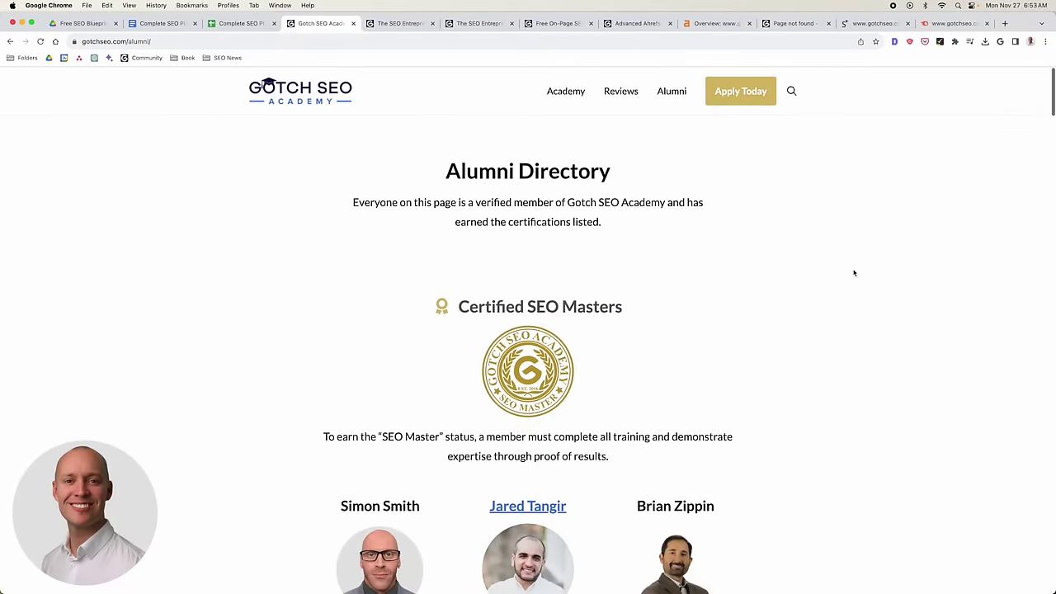
{"action": "scroll", "coordinate": [910, 262], "scroll_direction": "down", "scroll_amount": 12}
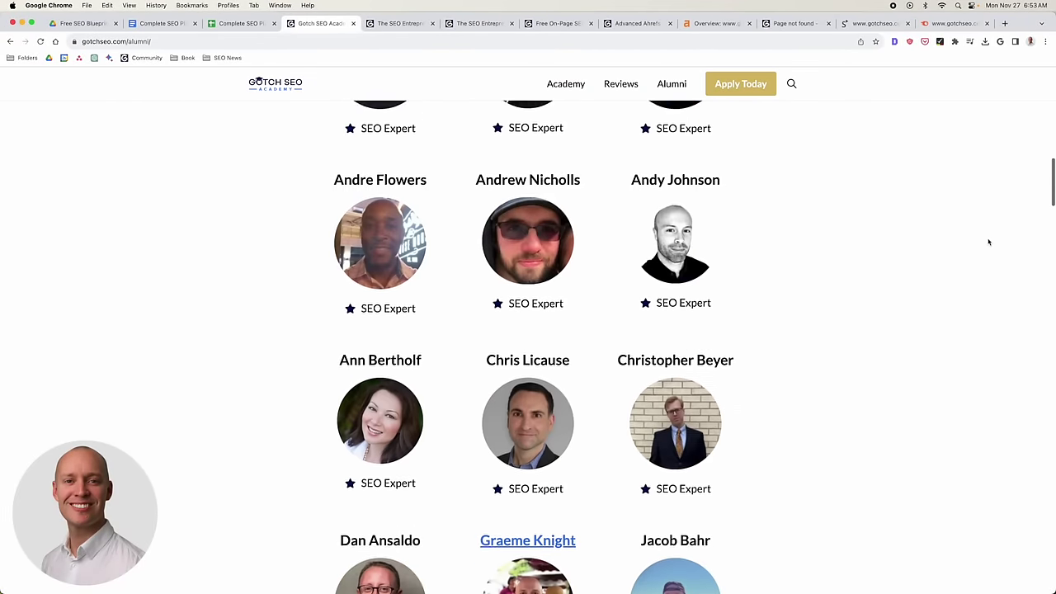
{"action": "scroll", "coordinate": [990, 240], "scroll_direction": "down", "scroll_amount": 5}
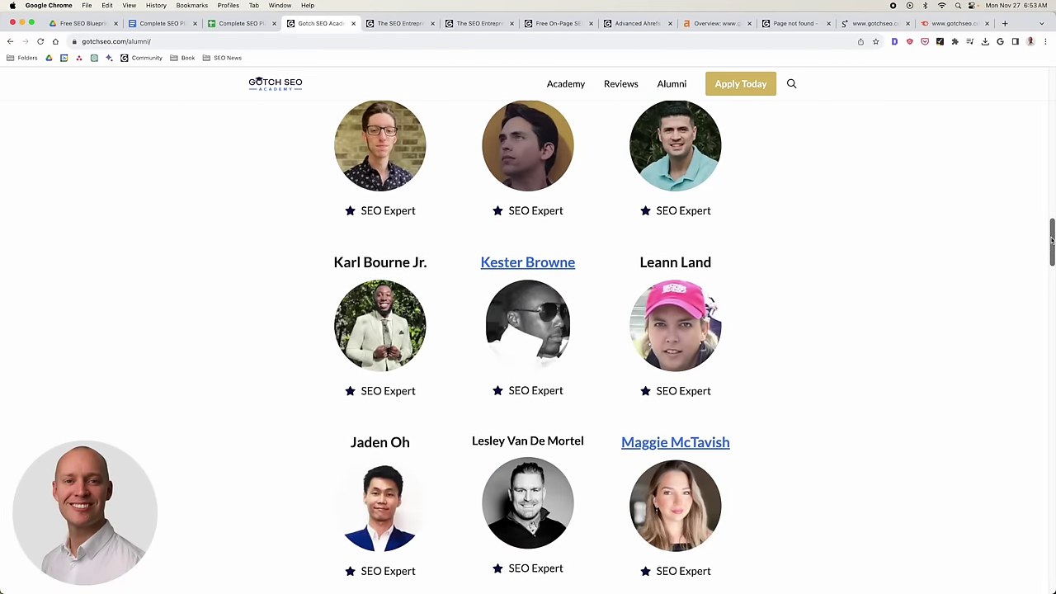
{"action": "scroll", "coordinate": [1039, 248], "scroll_direction": "down", "scroll_amount": 3}
{"action": "left_click_drag", "start_coordinate": [1050, 259], "coordinate": [1041, 525]}
{"action": "scroll", "coordinate": [1052, 387], "scroll_direction": "down", "scroll_amount": 1}
{"action": "scroll", "coordinate": [578, 342], "scroll_direction": "down", "scroll_amount": 1}
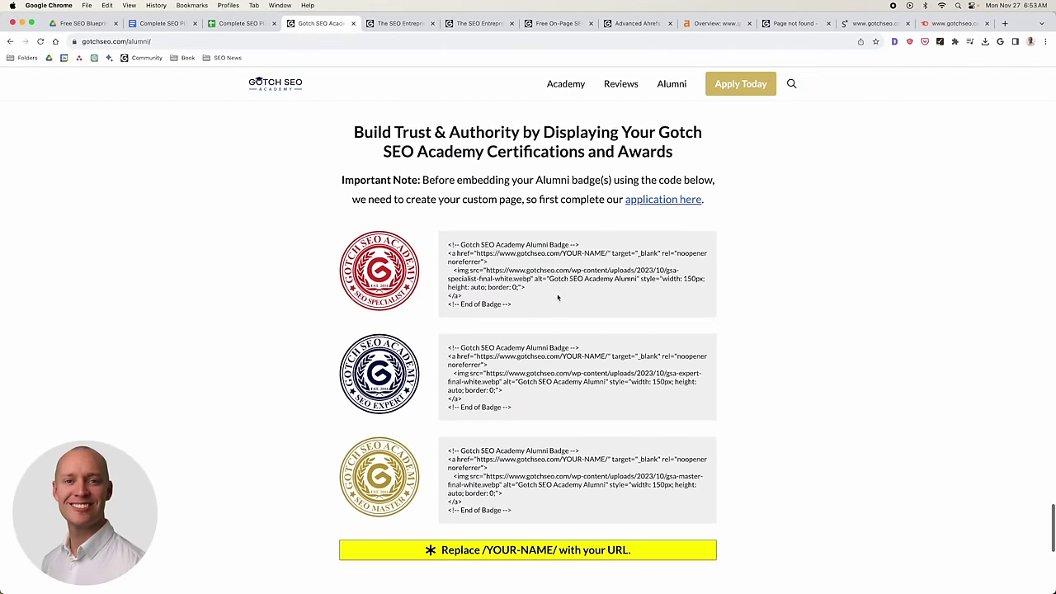
Finish reviewing the alumni badge codes and member listings, and return to the crawl sheet.
{"action": "scroll", "coordinate": [718, 283], "scroll_direction": "down", "scroll_amount": 2}
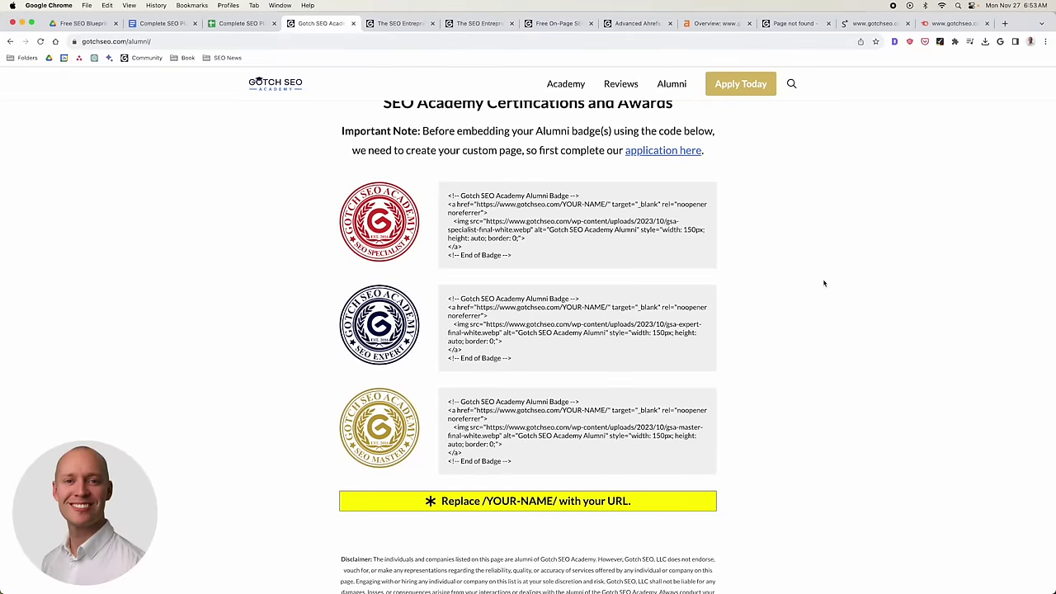
{"action": "scroll", "coordinate": [823, 283], "scroll_direction": "up", "scroll_amount": 20}
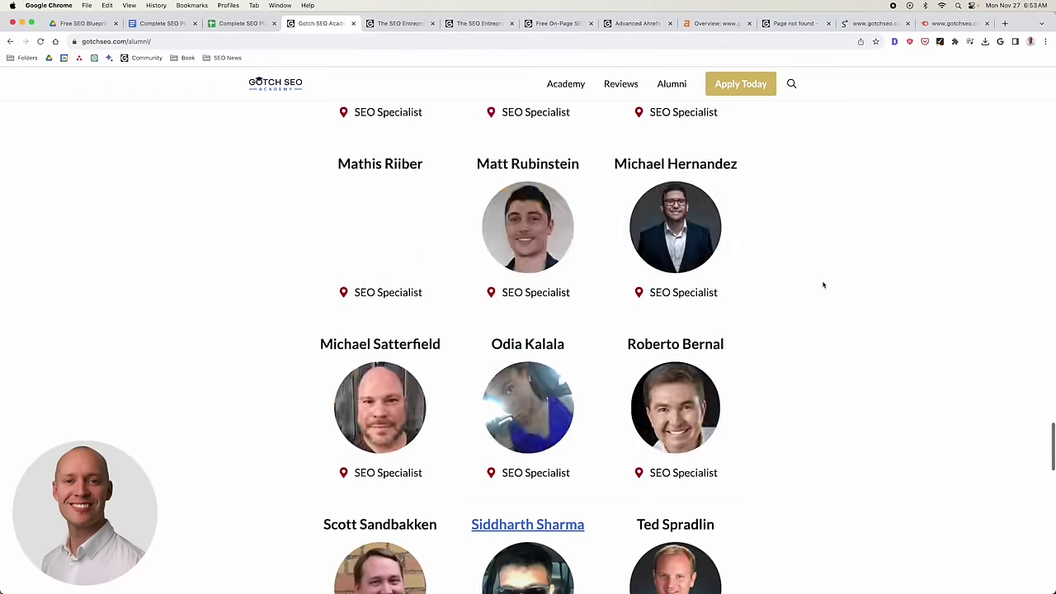
{"action": "scroll", "coordinate": [823, 287], "scroll_direction": "up", "scroll_amount": 10}
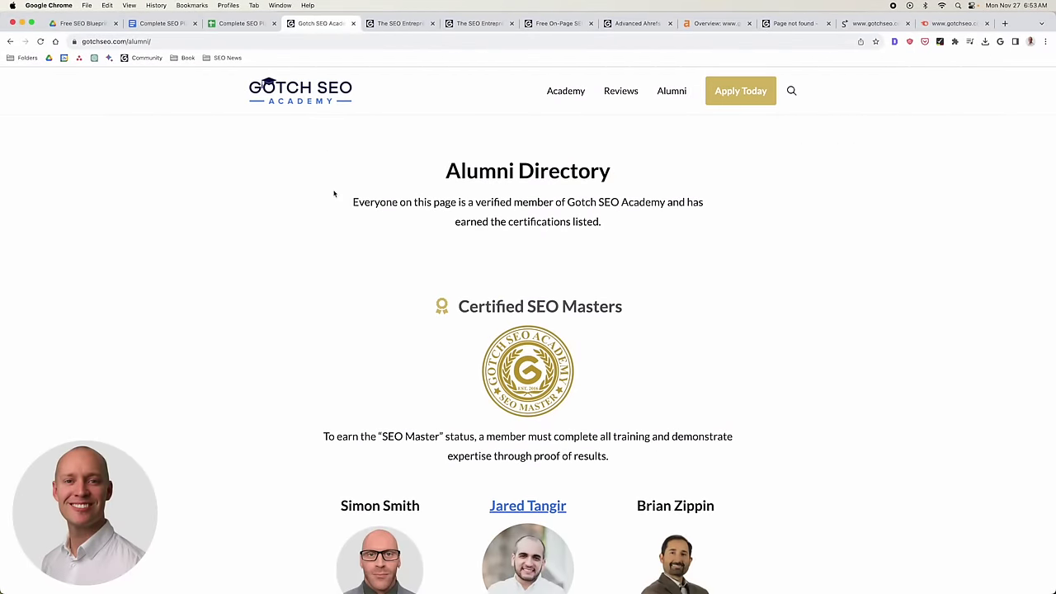
{"action": "left_click", "coordinate": [240, 23]}
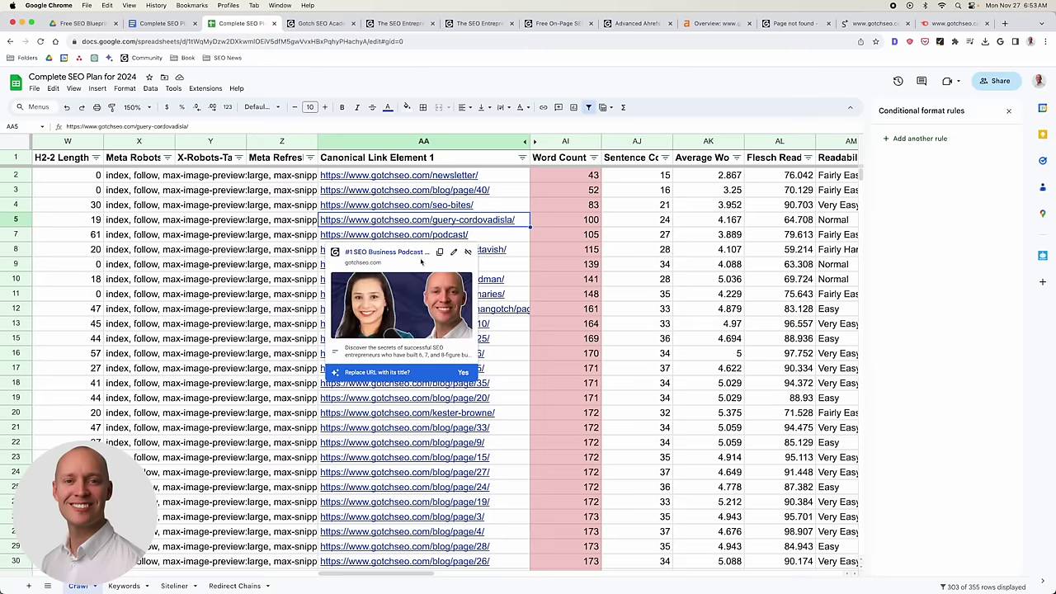
Look through the flagged low word counts and their canonical URLs, including the blog pagination pages.
{"action": "left_click", "coordinate": [612, 247]}
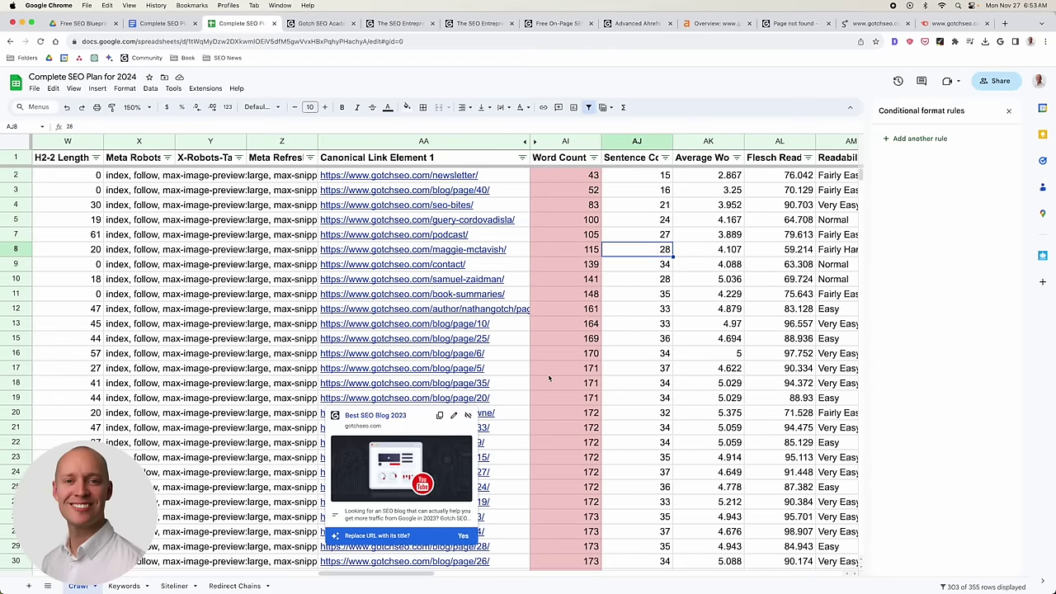
{"action": "scroll", "coordinate": [552, 377], "scroll_direction": "down", "scroll_amount": 5}
{"action": "scroll", "coordinate": [555, 377], "scroll_direction": "down", "scroll_amount": 9}
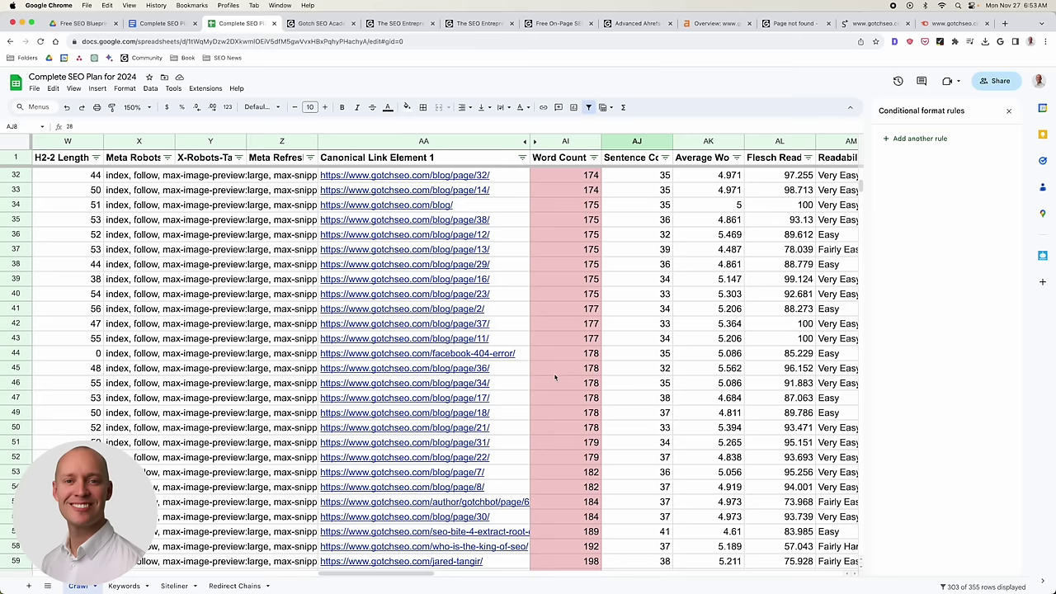
{"action": "scroll", "coordinate": [555, 377], "scroll_direction": "up", "scroll_amount": 14}
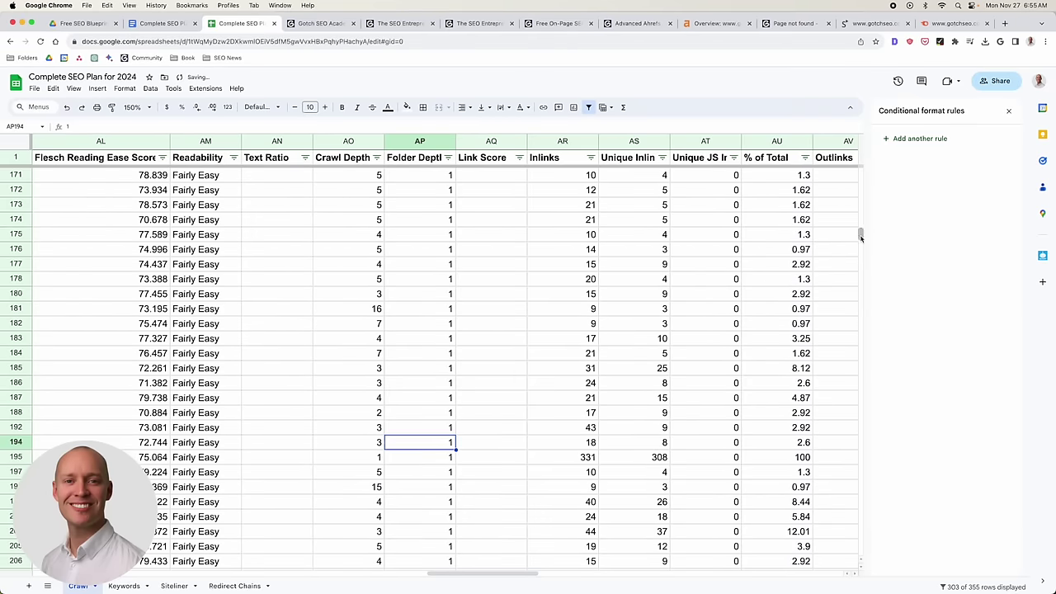
Check the Crawl Depth column against the pages' canonical URLs and sort the sheet by crawl depth from highest to lowest.
{"action": "left_click_drag", "start_coordinate": [860, 231], "coordinate": [861, 157]}
{"action": "left_click", "coordinate": [346, 141]}
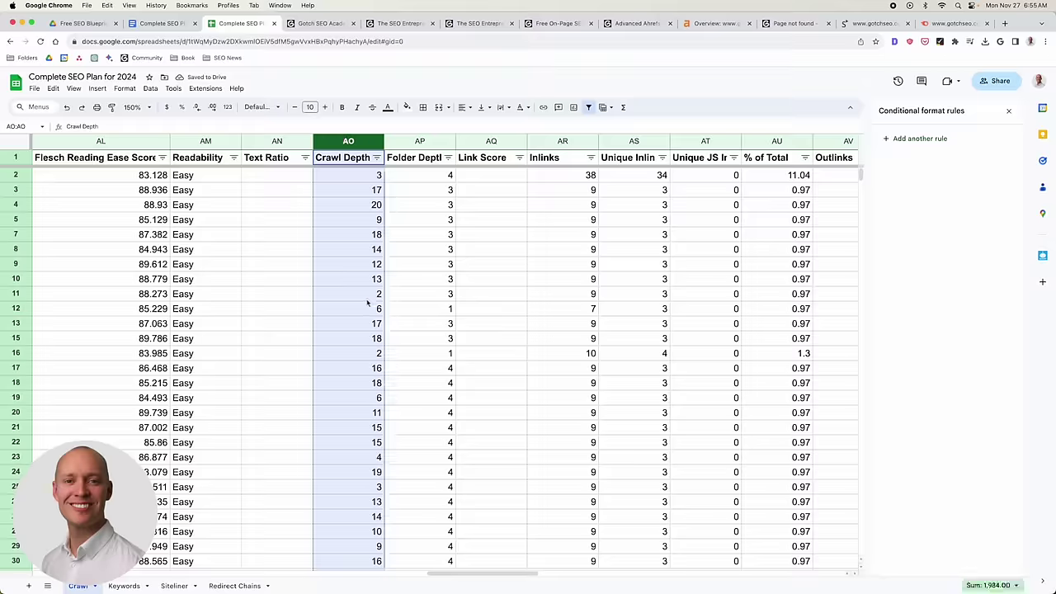
{"action": "left_click", "coordinate": [347, 219]}
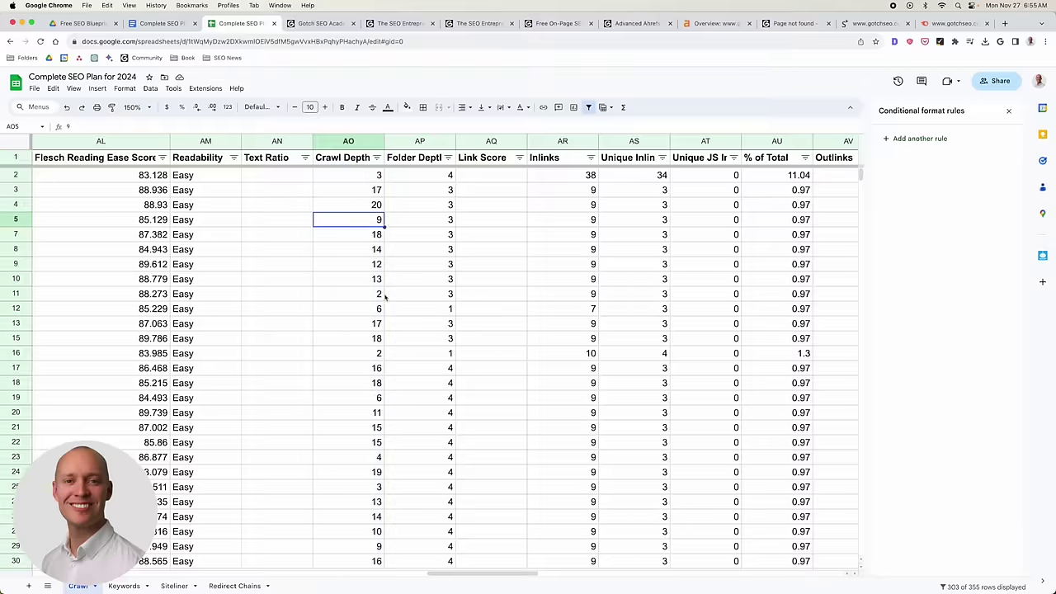
{"action": "scroll", "coordinate": [349, 226], "scroll_direction": "left", "scroll_amount": 15}
{"action": "scroll", "coordinate": [385, 297], "scroll_direction": "right", "scroll_amount": 15}
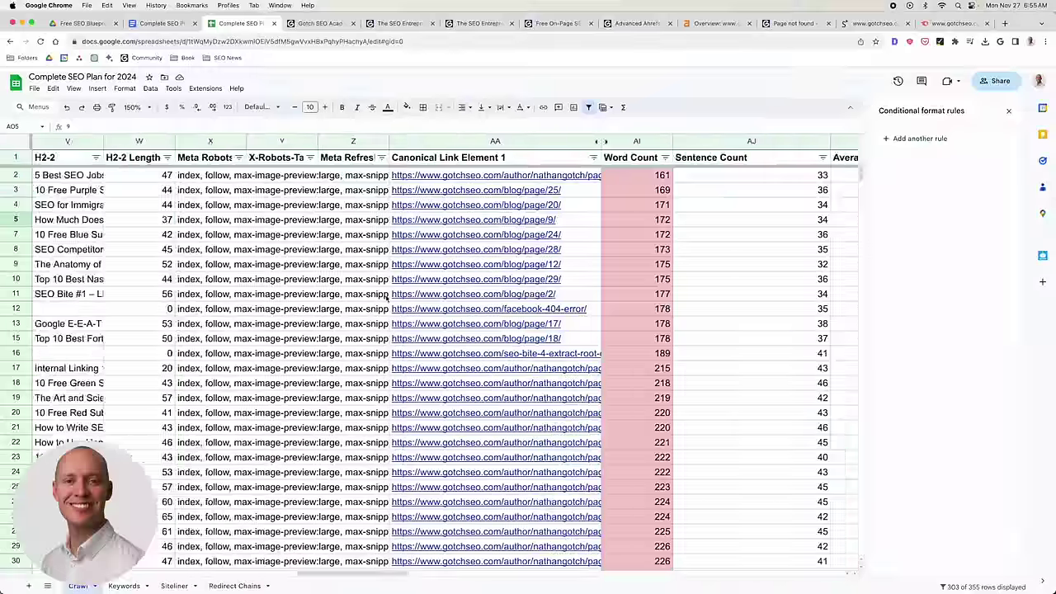
{"action": "scroll", "coordinate": [376, 284], "scroll_direction": "left", "scroll_amount": 5}
{"action": "scroll", "coordinate": [498, 190], "scroll_direction": "left", "scroll_amount": 1}
{"action": "scroll", "coordinate": [498, 191], "scroll_direction": "right", "scroll_amount": 2}
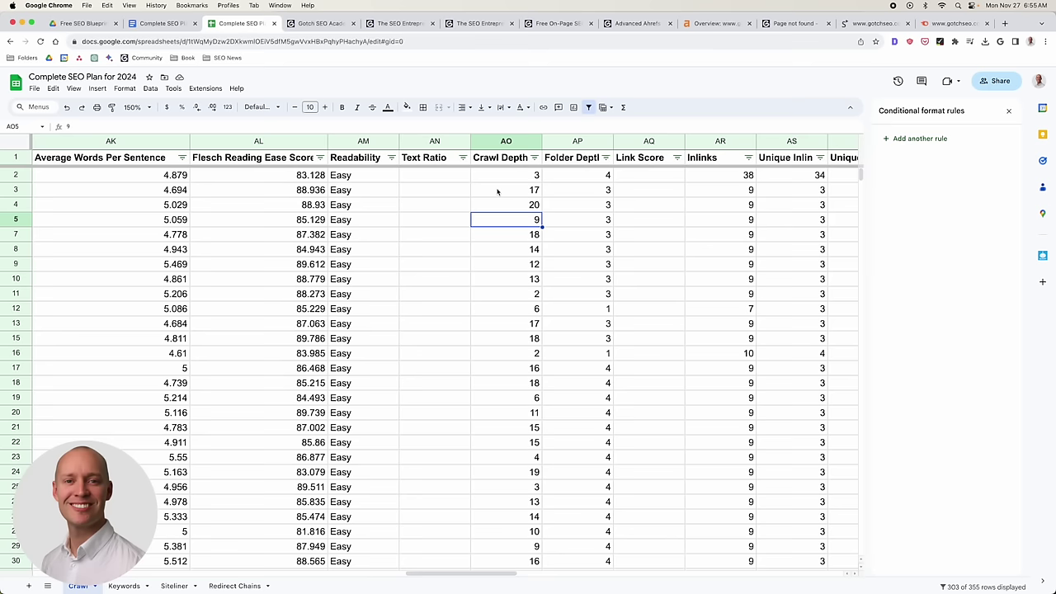
{"action": "left_click", "coordinate": [534, 158]}
{"action": "left_click", "coordinate": [429, 193]}
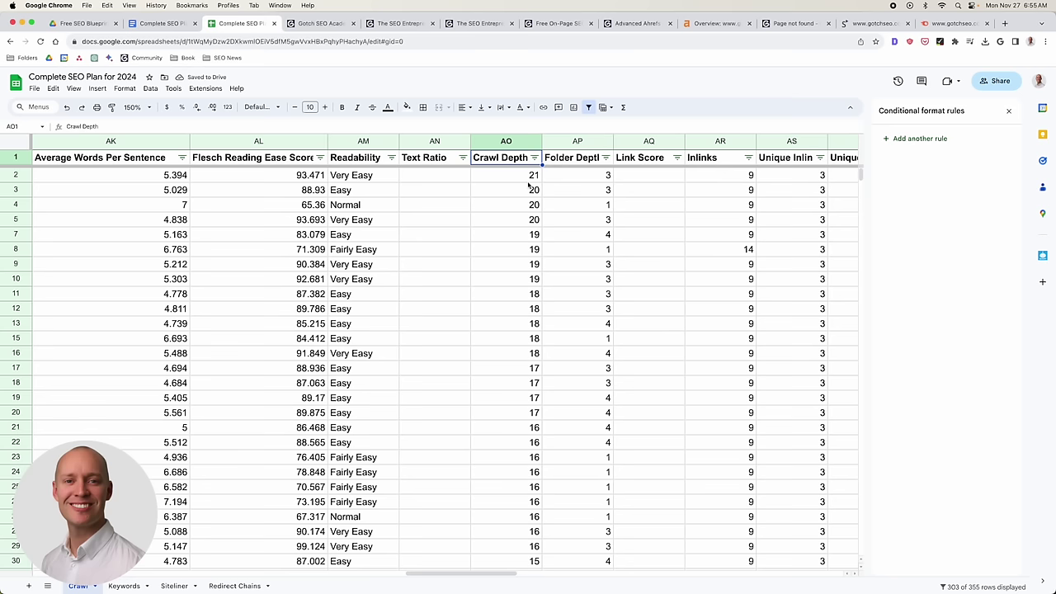
Add a conditional format rule to the Crawl Depth column that fills values greater than 3 in light red.
{"action": "left_click", "coordinate": [517, 144]}
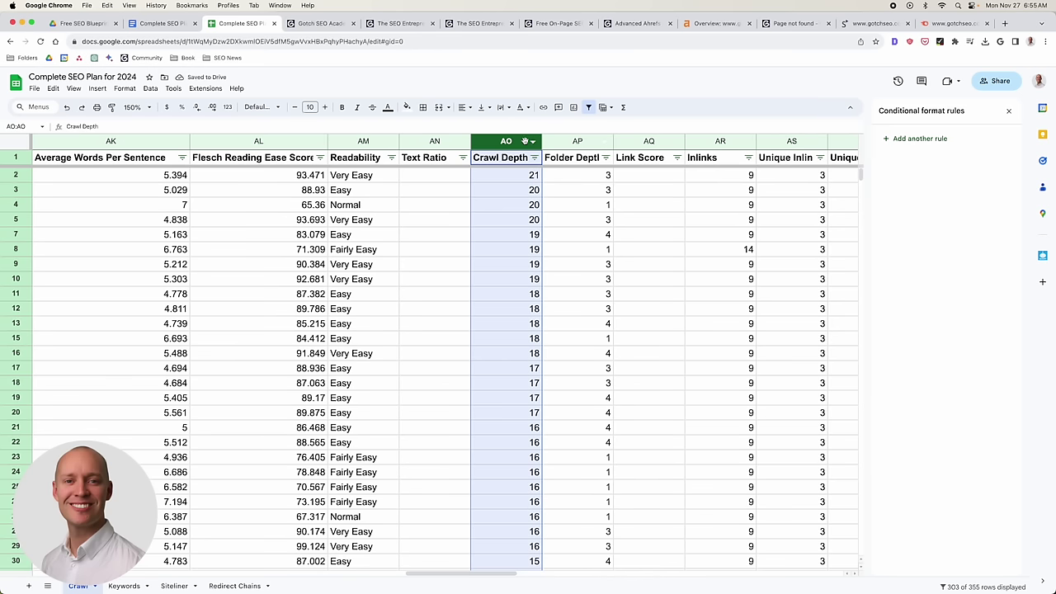
{"action": "left_click", "coordinate": [921, 139]}
{"action": "left_click", "coordinate": [907, 237]}
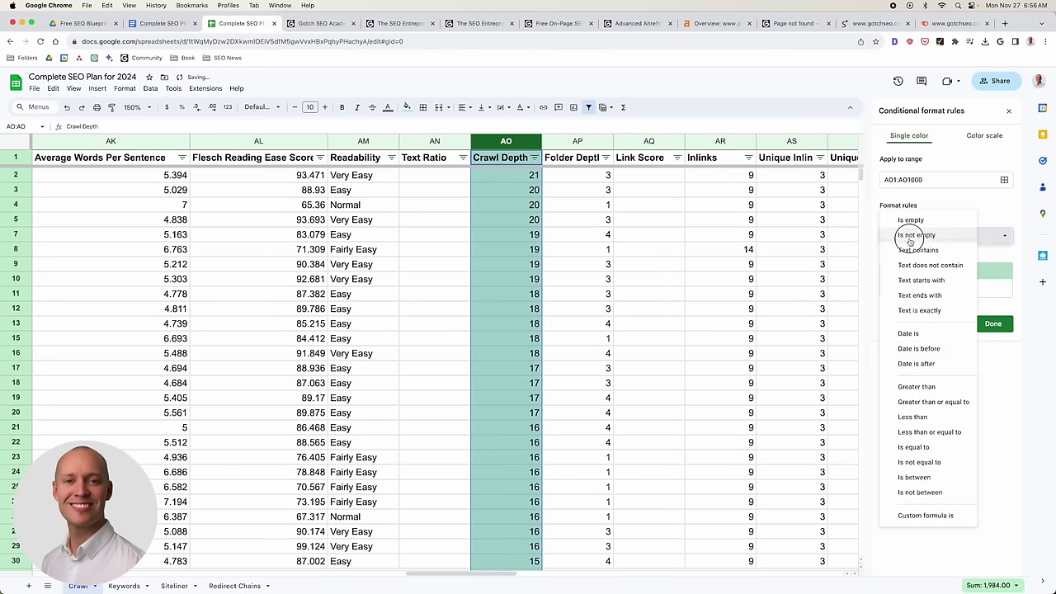
{"action": "left_click", "coordinate": [916, 386]}
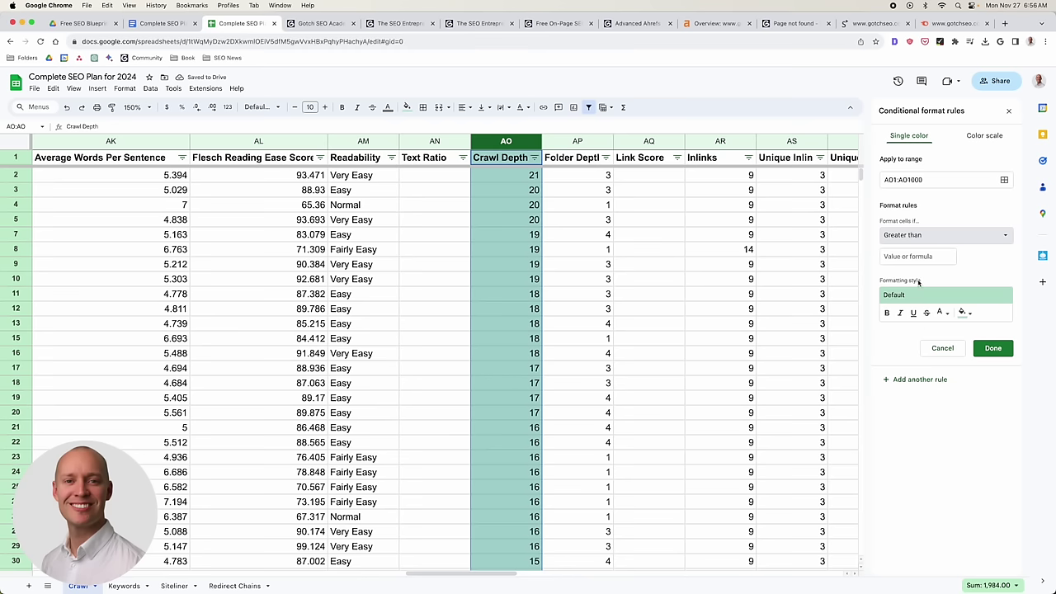
{"action": "left_click", "coordinate": [908, 257]}
{"action": "type", "text": "3"}
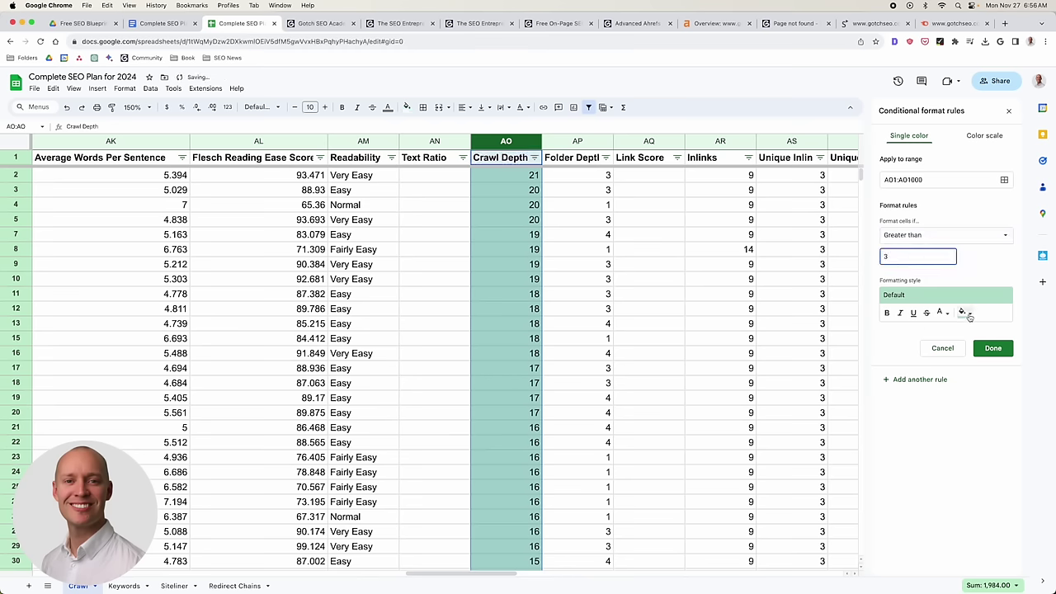
{"action": "left_click", "coordinate": [963, 312]}
{"action": "left_click", "coordinate": [880, 366]}
{"action": "left_click", "coordinate": [993, 348]}
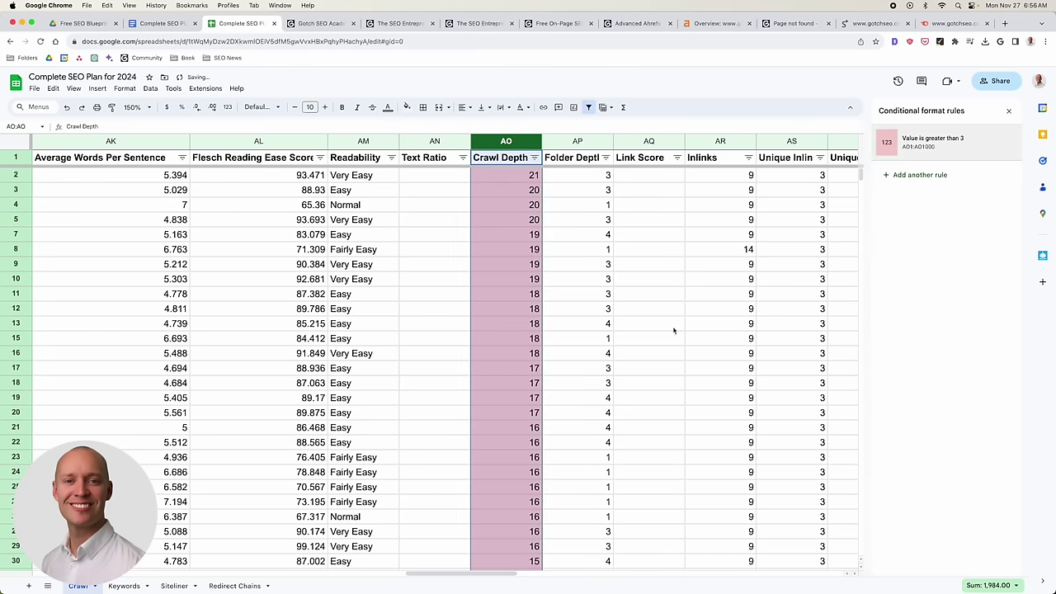
Review the highlighted Crawl Depth values down to where the flagged pages end, and return to the deepest pages.
{"action": "scroll", "coordinate": [516, 341], "scroll_direction": "down", "scroll_amount": 20}
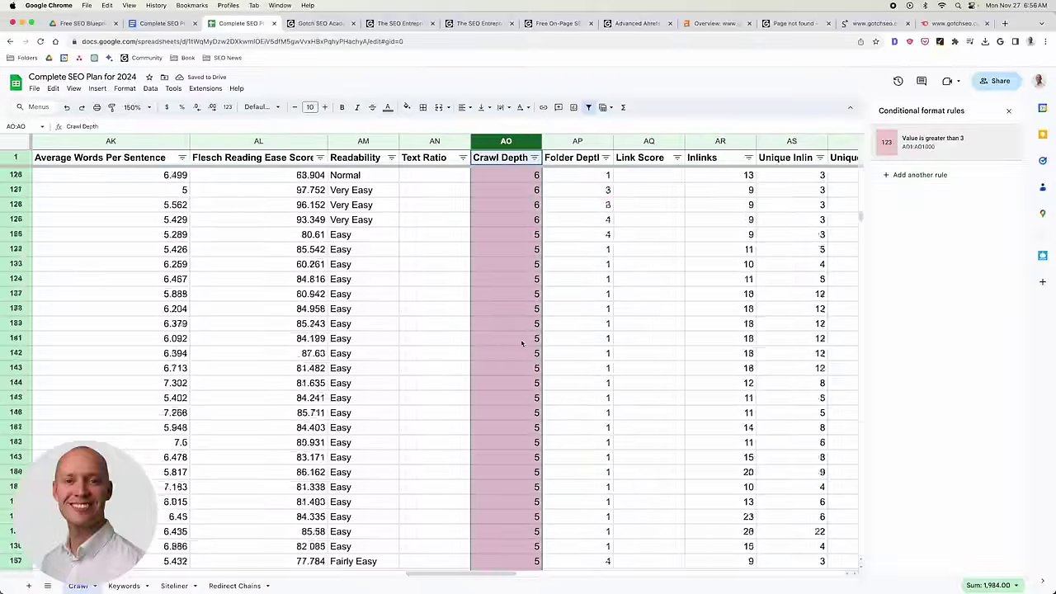
{"action": "scroll", "coordinate": [521, 342], "scroll_direction": "down", "scroll_amount": 20}
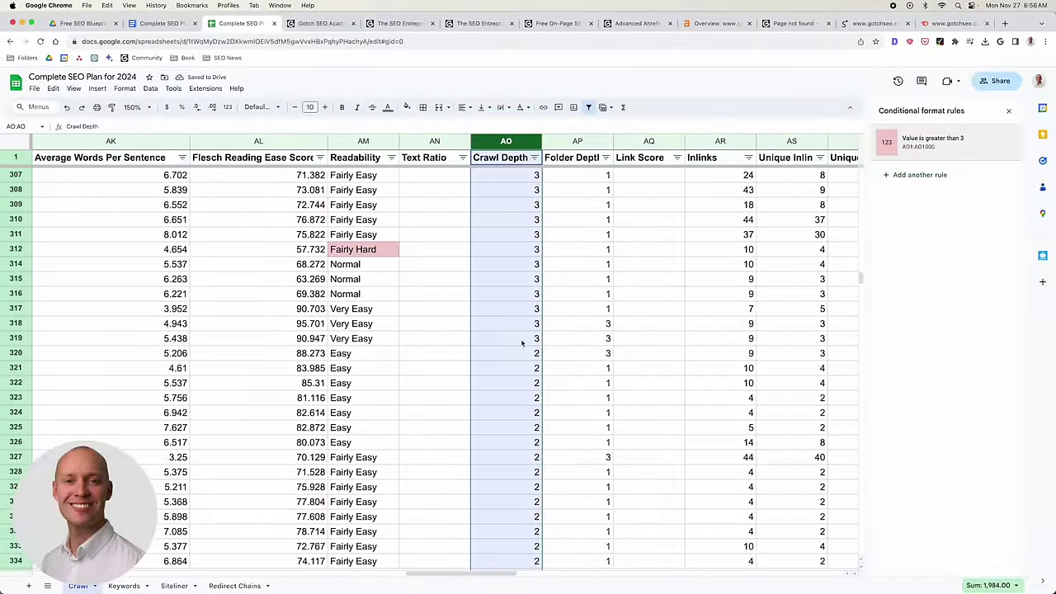
{"action": "scroll", "coordinate": [521, 343], "scroll_direction": "up", "scroll_amount": 10}
{"action": "left_click", "coordinate": [520, 429]}
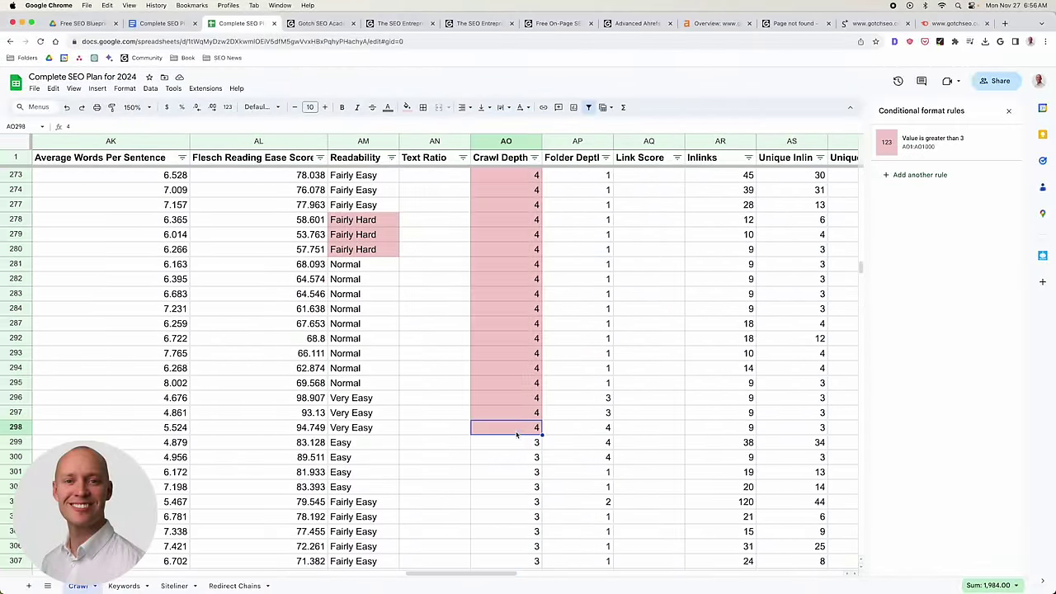
{"action": "scroll", "coordinate": [512, 424], "scroll_direction": "up", "scroll_amount": 5}
{"action": "scroll", "coordinate": [511, 424], "scroll_direction": "up", "scroll_amount": 20}
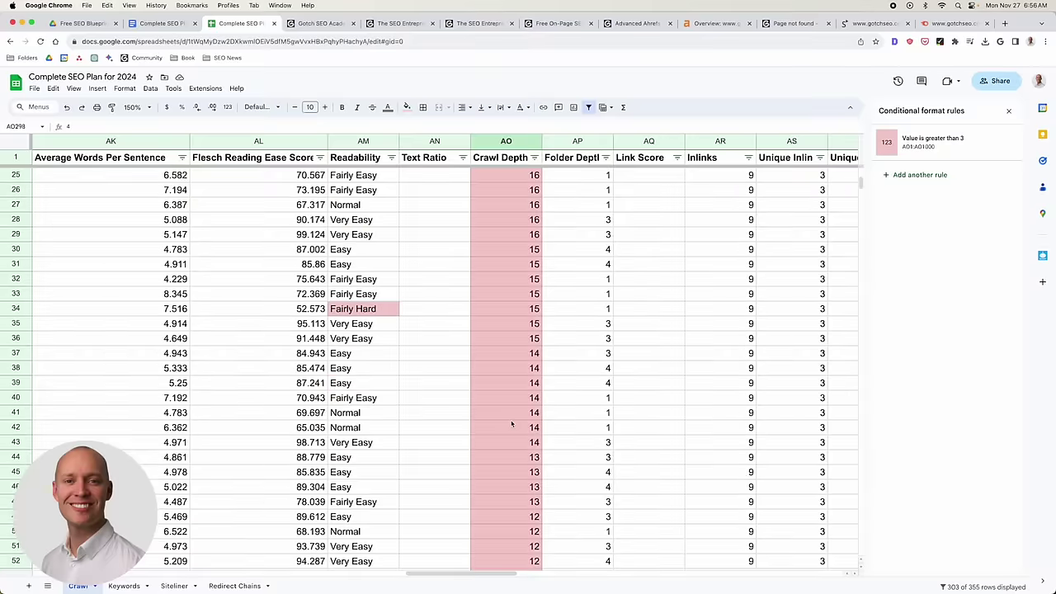
{"action": "left_click", "coordinate": [523, 238]}
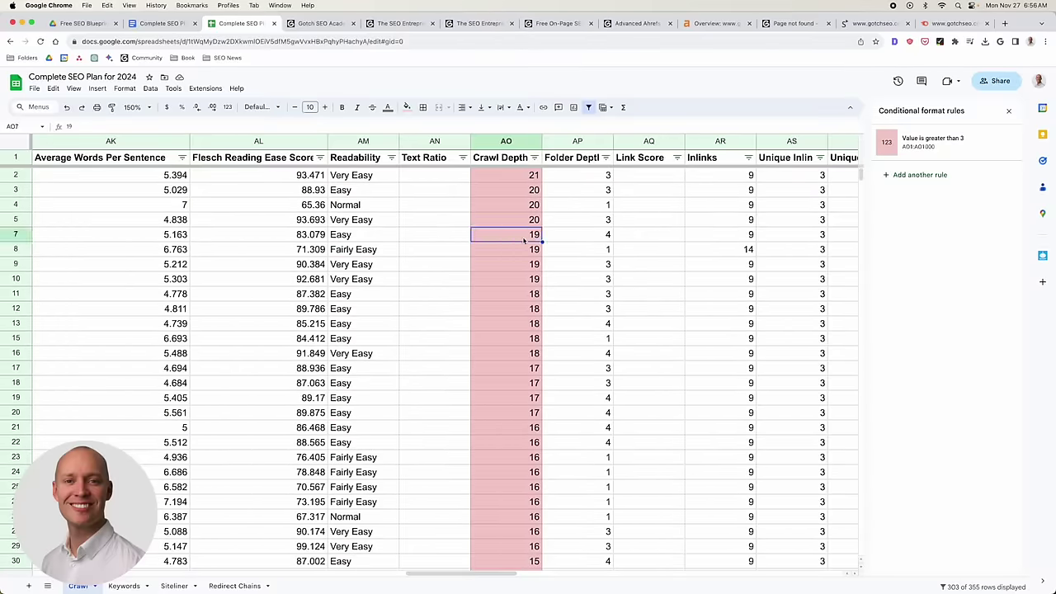
Widen the Folder Depth and Unique Inlinks columns so their full headers can be read.
{"action": "scroll", "coordinate": [630, 267], "scroll_direction": "right", "scroll_amount": 3}
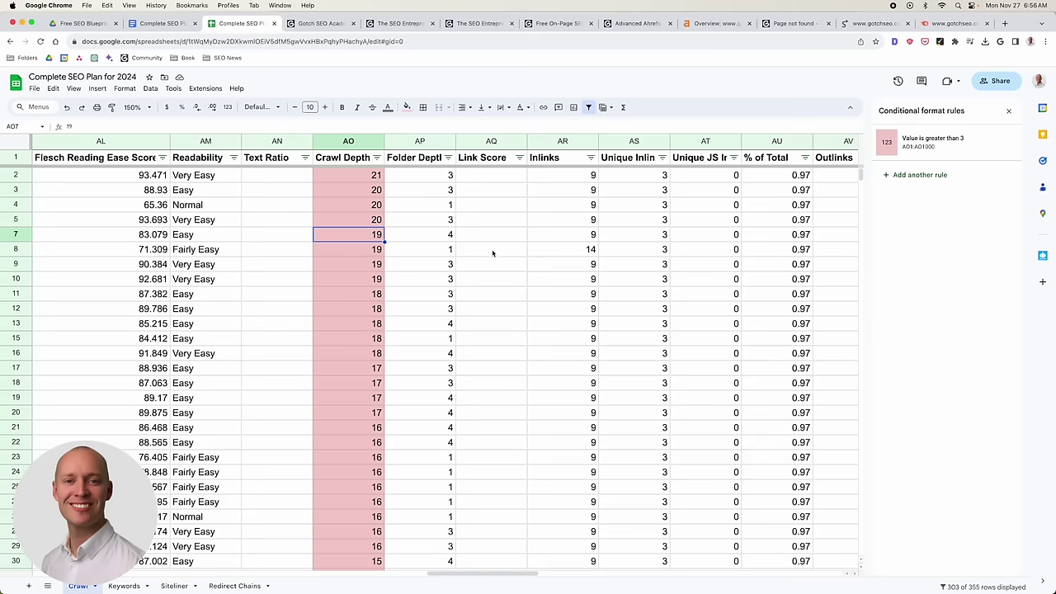
{"action": "left_click_drag", "start_coordinate": [455, 141], "coordinate": [476, 141]}
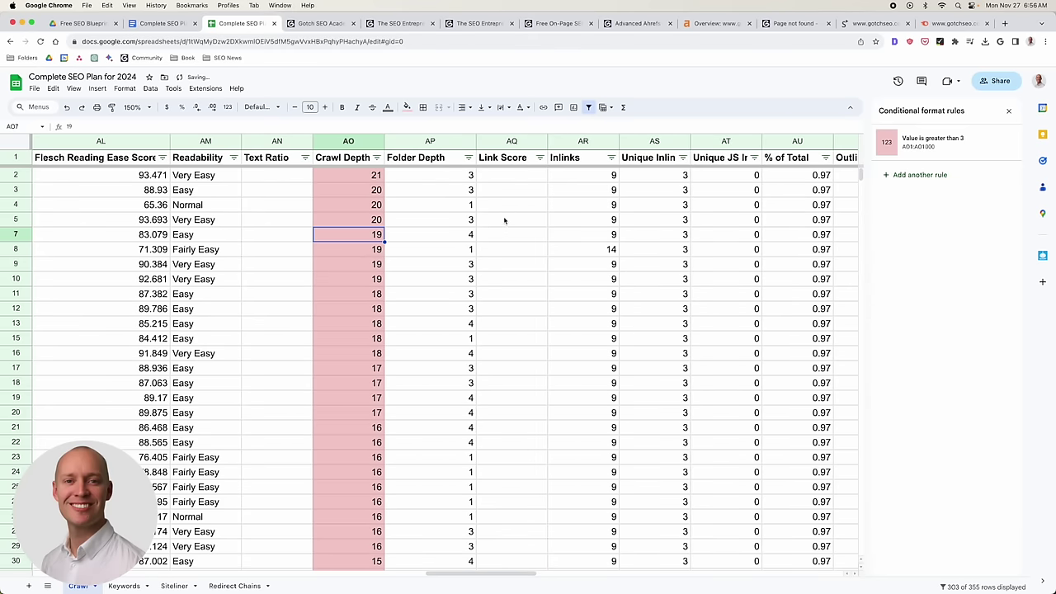
{"action": "scroll", "coordinate": [503, 219], "scroll_direction": "right", "scroll_amount": 3}
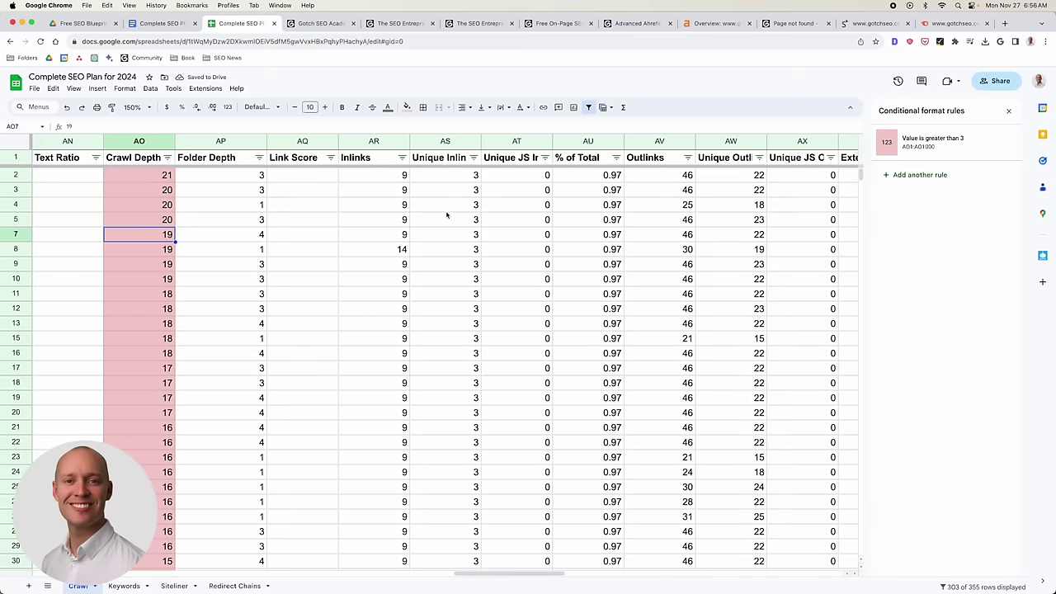
{"action": "left_click_drag", "start_coordinate": [482, 141], "coordinate": [502, 141]}
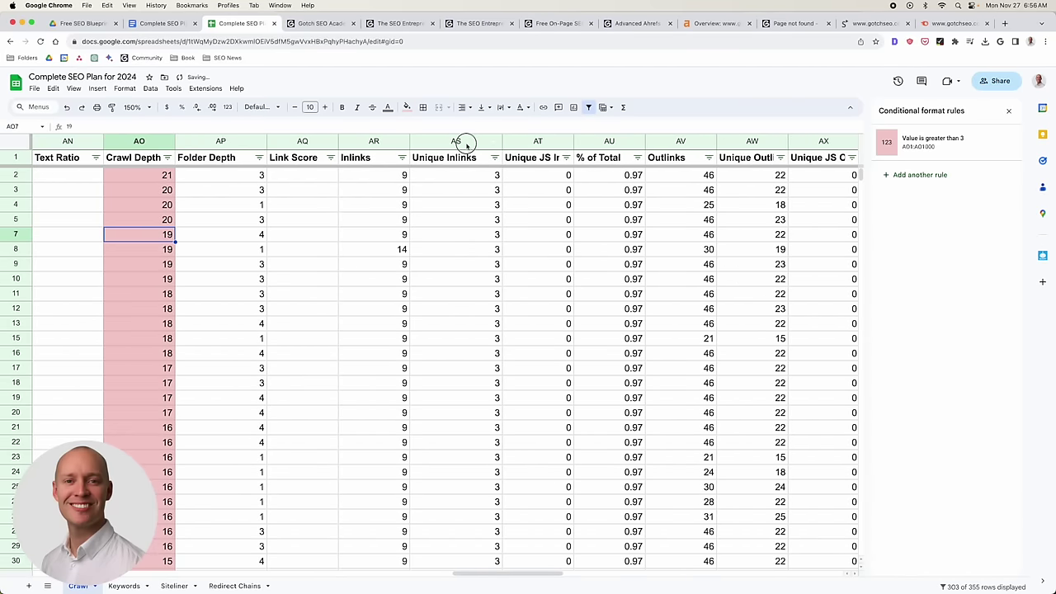
Sort the crawl sheet by the Unique Inlinks column from lowest to highest.
{"action": "left_click", "coordinate": [464, 142]}
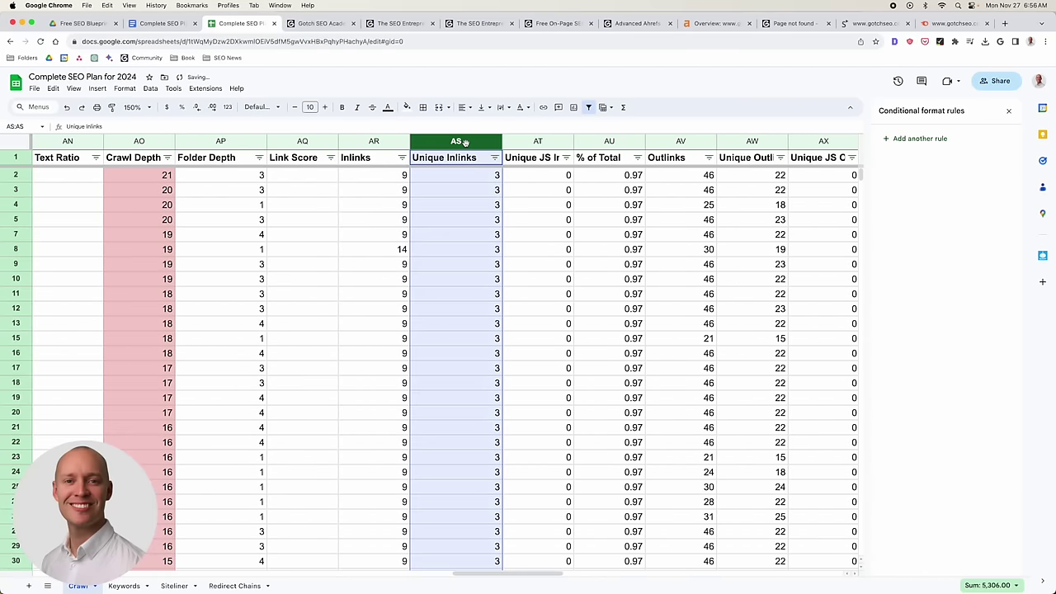
{"action": "left_click", "coordinate": [476, 204]}
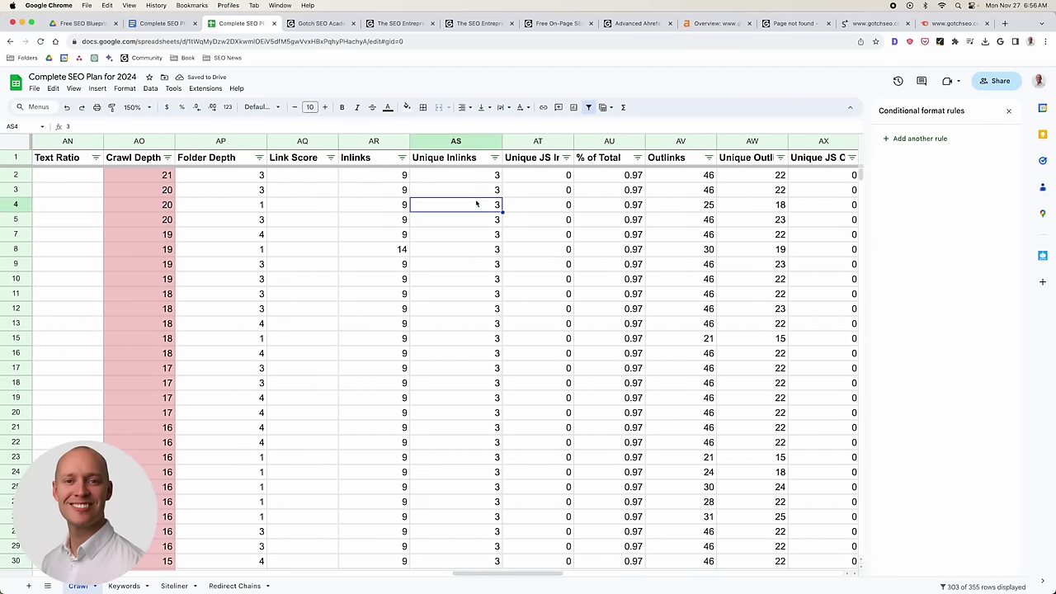
{"action": "left_click", "coordinate": [494, 157]}
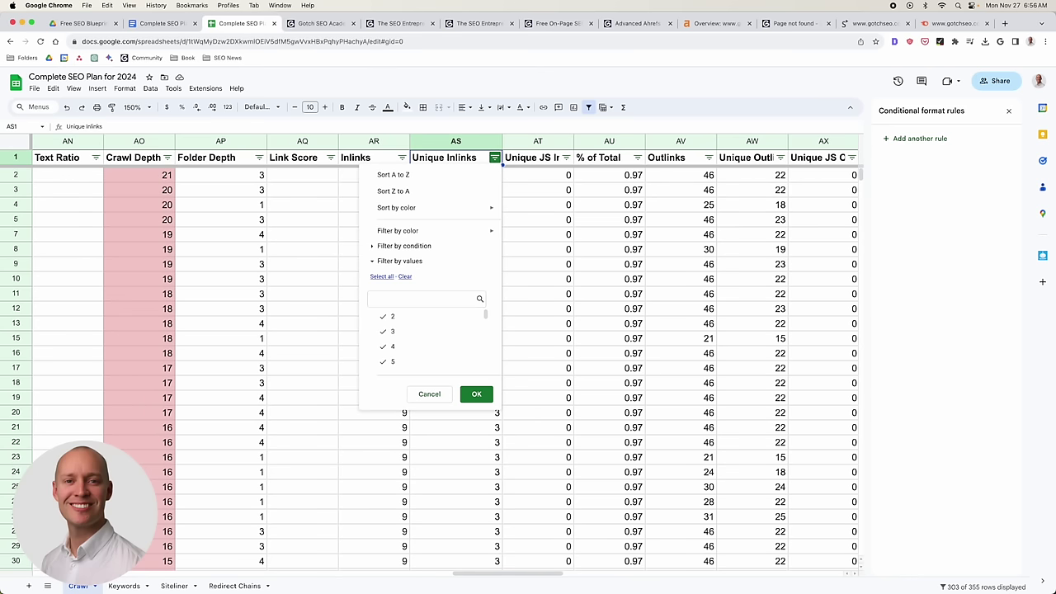
{"action": "left_click", "coordinate": [462, 175]}
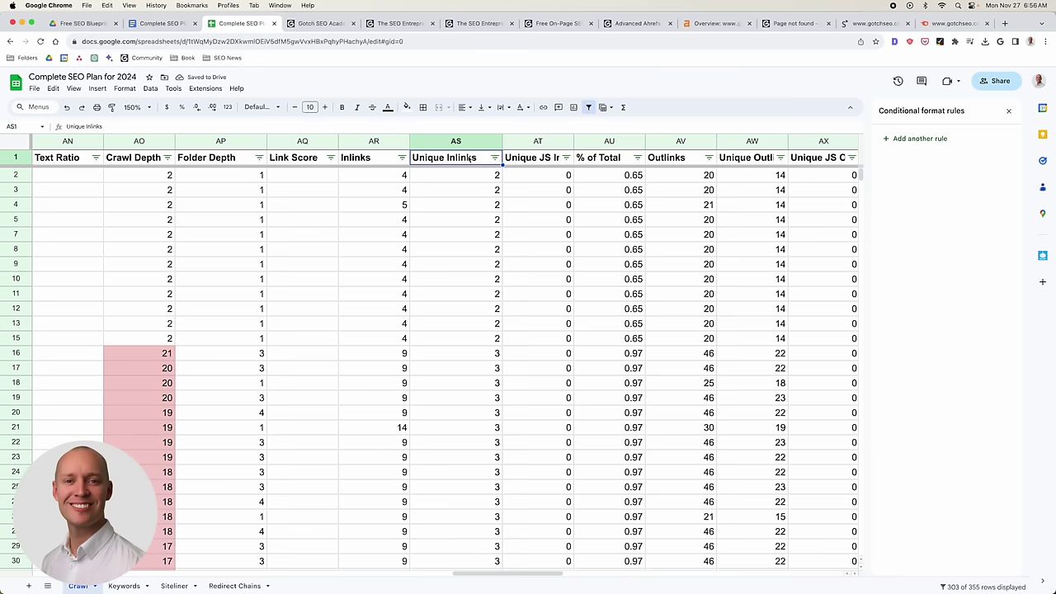
Add a conditional format rule to the Unique Inlinks column that fills values less than 5 in light red.
{"action": "left_click", "coordinate": [467, 140]}
{"action": "left_click", "coordinate": [918, 138]}
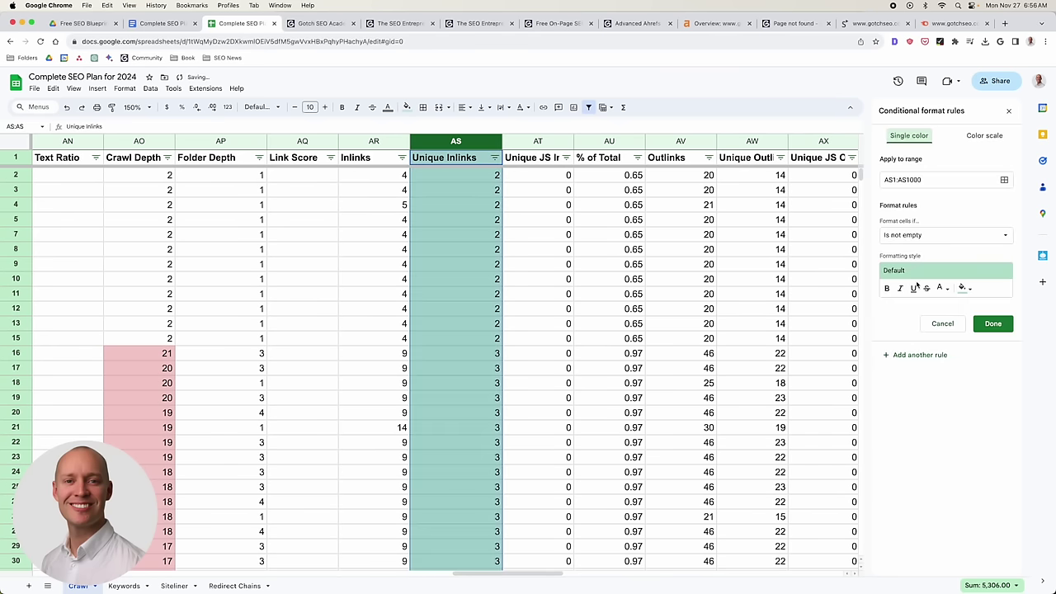
{"action": "left_click", "coordinate": [945, 235]}
{"action": "left_click", "coordinate": [922, 259]}
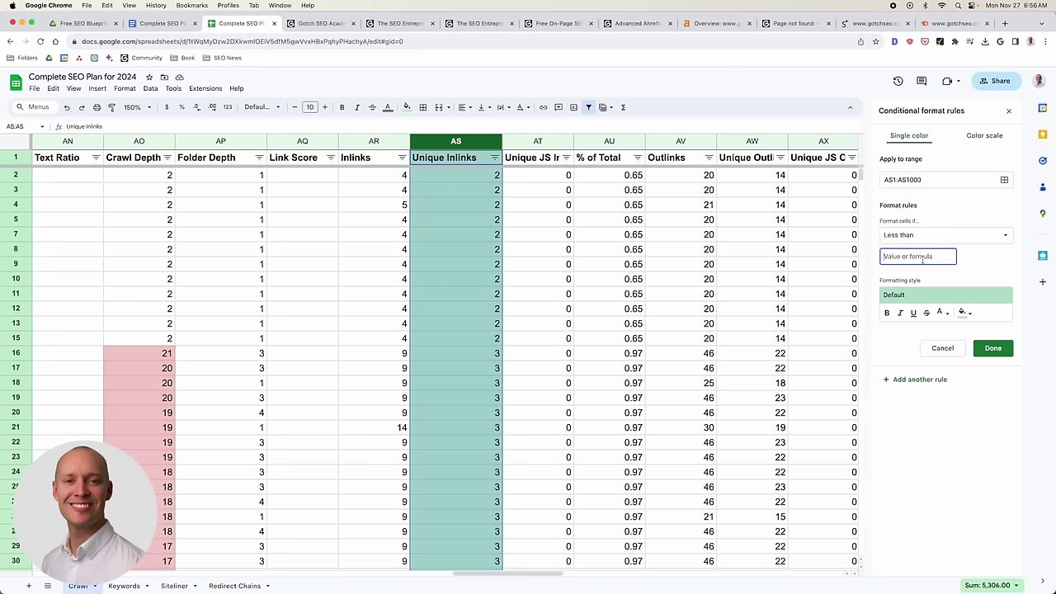
{"action": "type", "text": "5"}
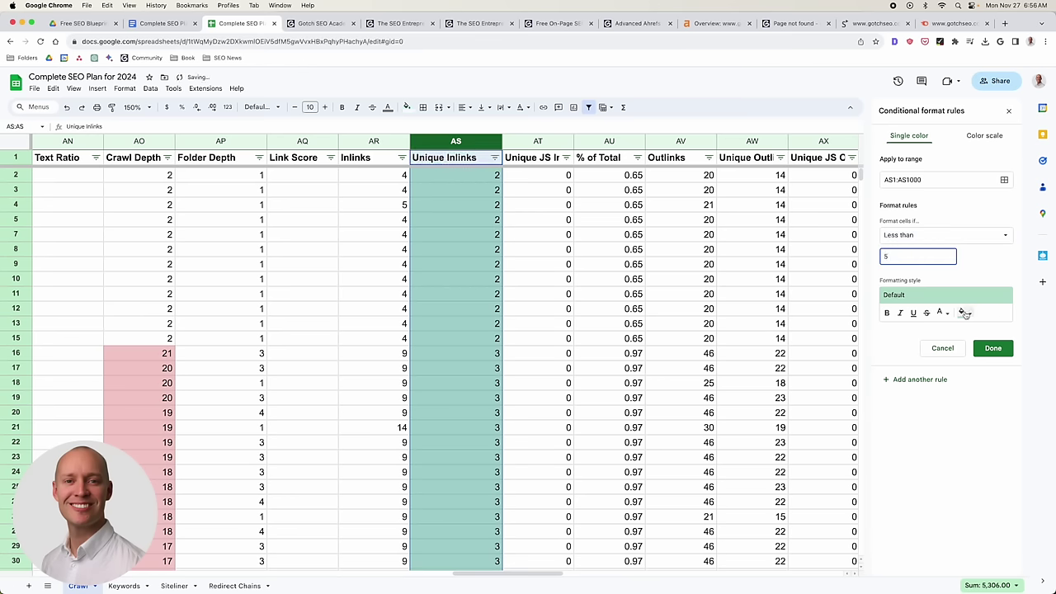
{"action": "left_click", "coordinate": [964, 312]}
{"action": "left_click", "coordinate": [887, 369]}
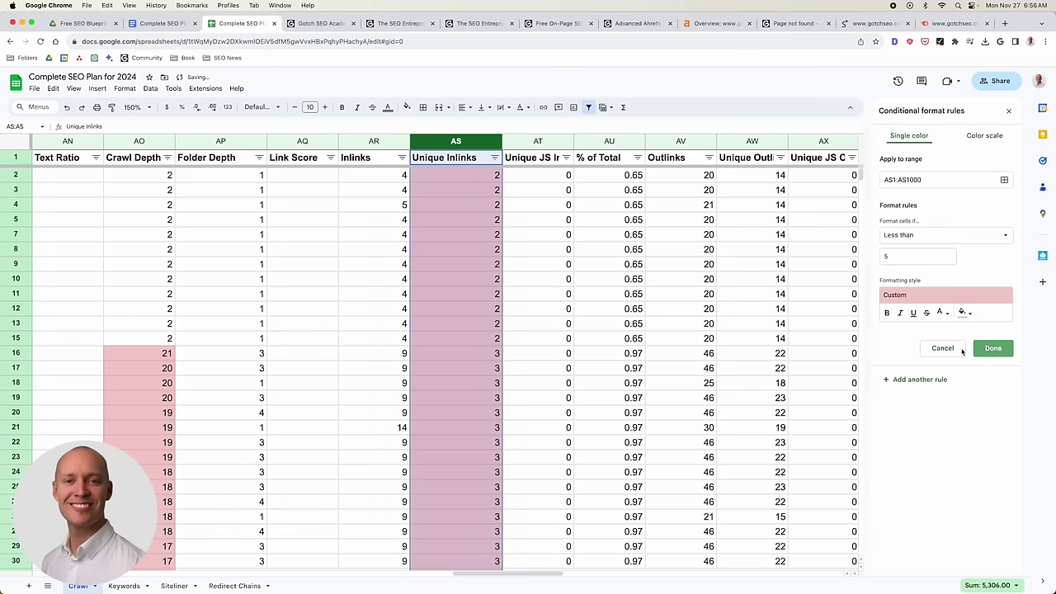
{"action": "left_click", "coordinate": [993, 349]}
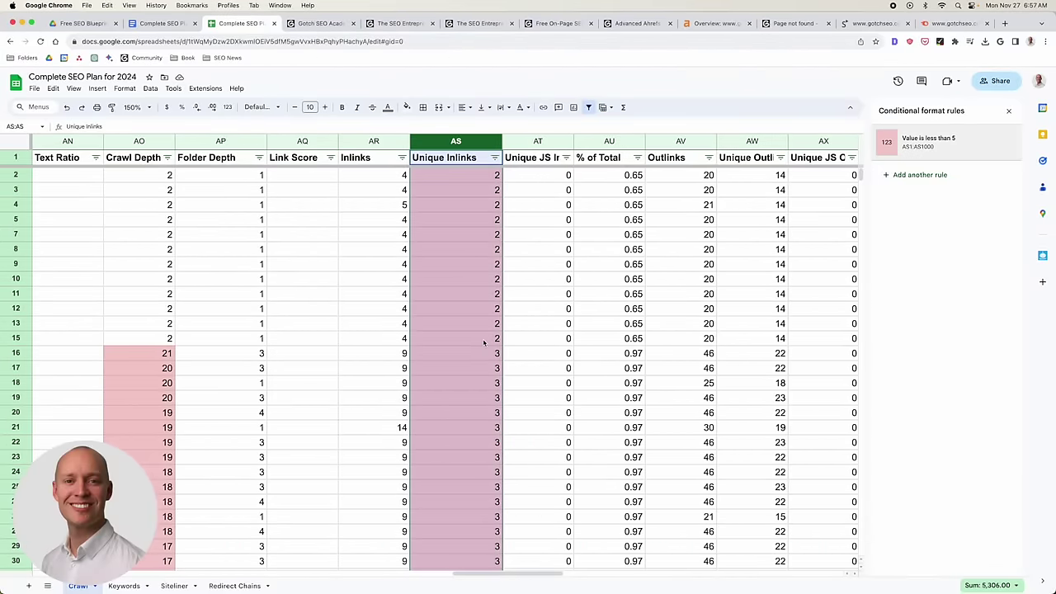
Compare the pages with the fewest unique inlinks against their canonical URLs and flagged word counts.
{"action": "scroll", "coordinate": [484, 342], "scroll_direction": "left", "scroll_amount": 5}
{"action": "scroll", "coordinate": [663, 267], "scroll_direction": "left", "scroll_amount": 15}
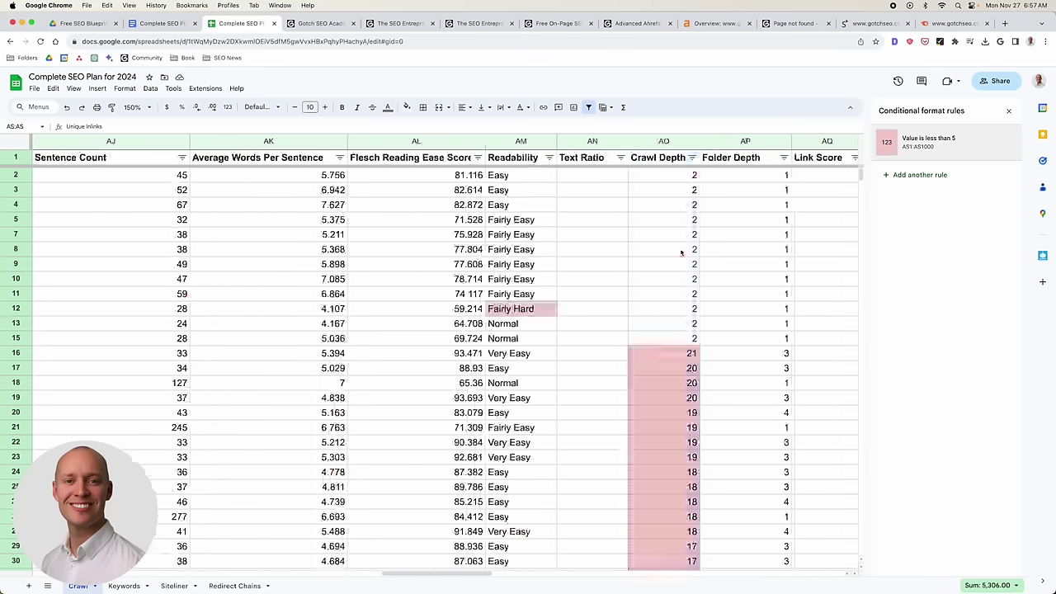
{"action": "scroll", "coordinate": [682, 252], "scroll_direction": "right", "scroll_amount": 8}
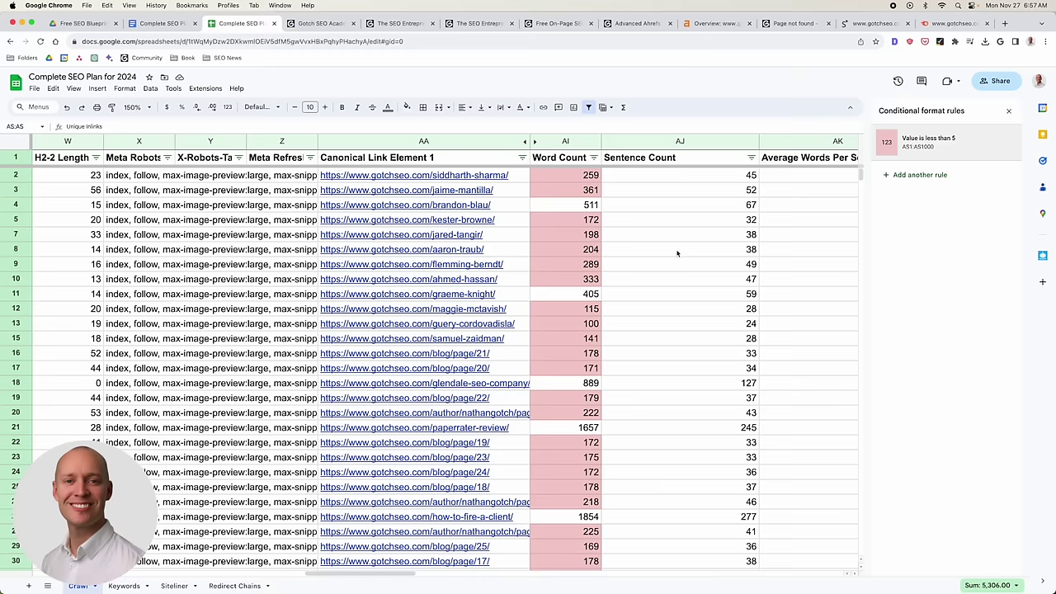
{"action": "mouse_move", "coordinate": [494, 368]}
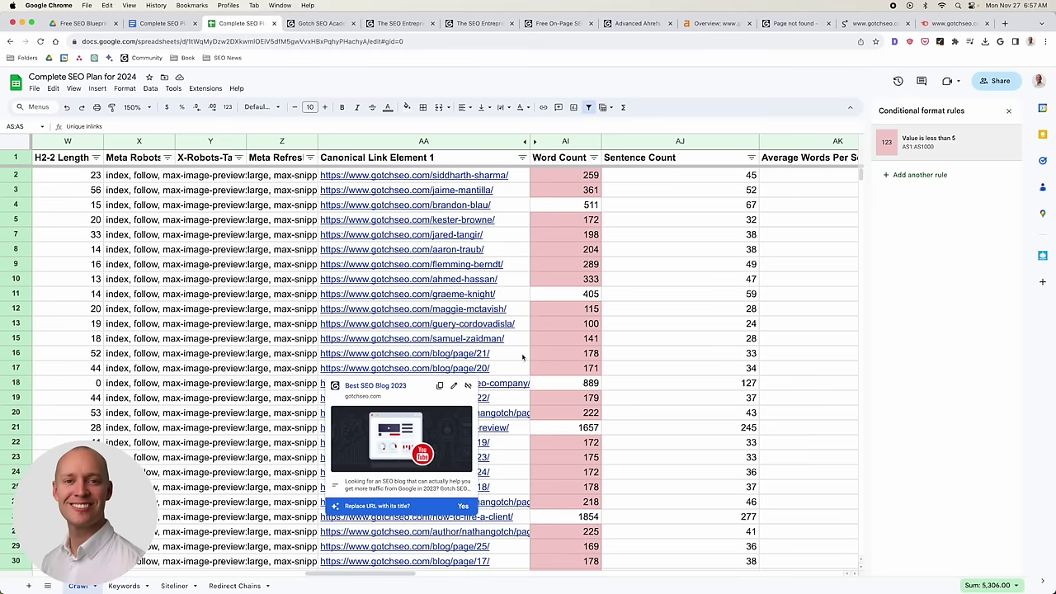
{"action": "scroll", "coordinate": [523, 353], "scroll_direction": "down", "scroll_amount": 3}
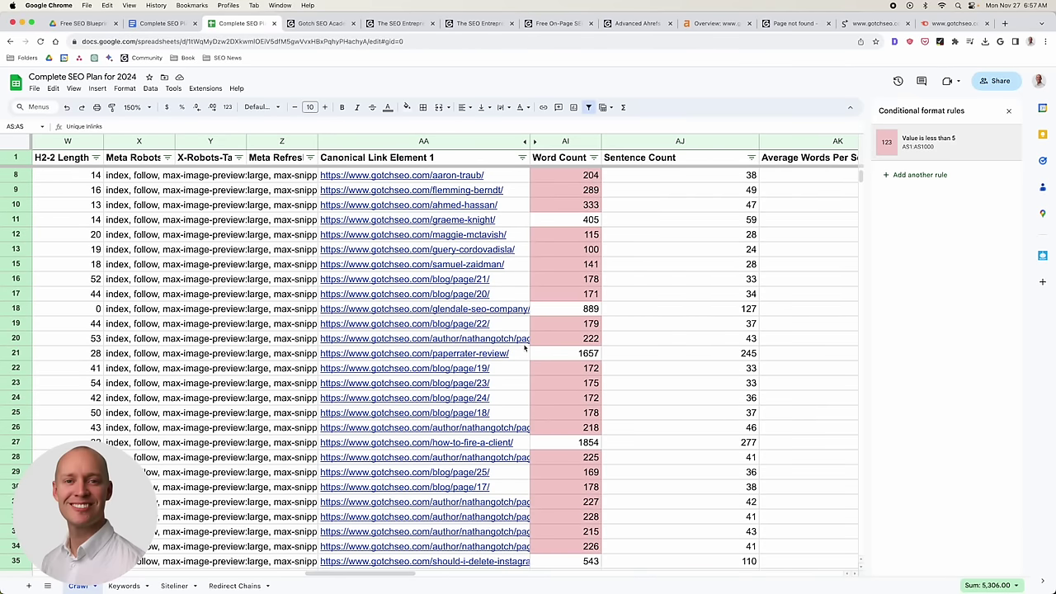
{"action": "scroll", "coordinate": [525, 350], "scroll_direction": "down", "scroll_amount": 4}
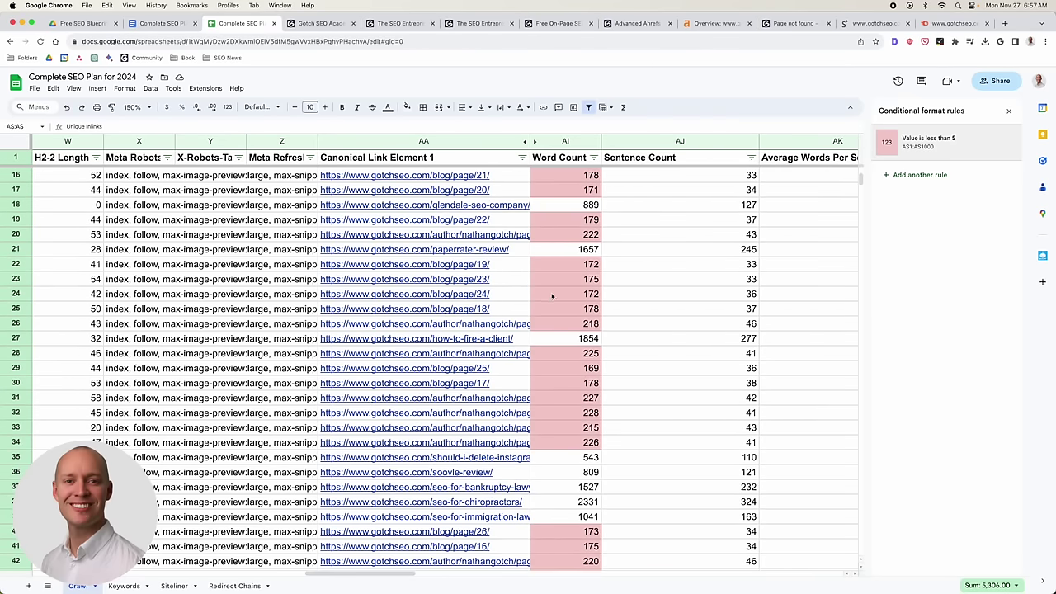
{"action": "scroll", "coordinate": [552, 295], "scroll_direction": "up", "scroll_amount": 7}
{"action": "scroll", "coordinate": [495, 233], "scroll_direction": "right", "scroll_amount": 5}
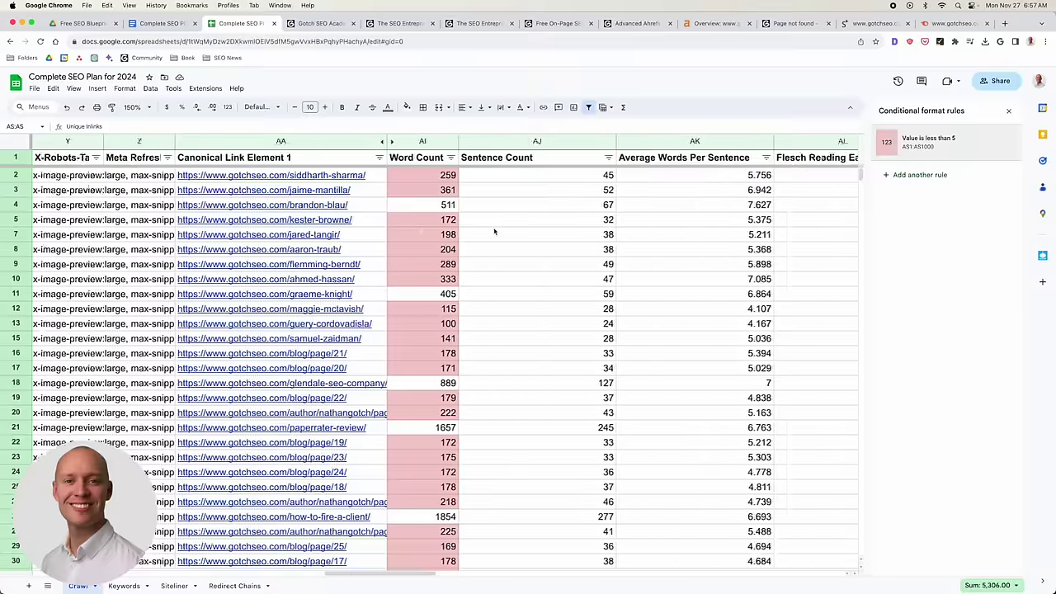
{"action": "scroll", "coordinate": [494, 232], "scroll_direction": "right", "scroll_amount": 3}
{"action": "scroll", "coordinate": [479, 231], "scroll_direction": "right", "scroll_amount": 4}
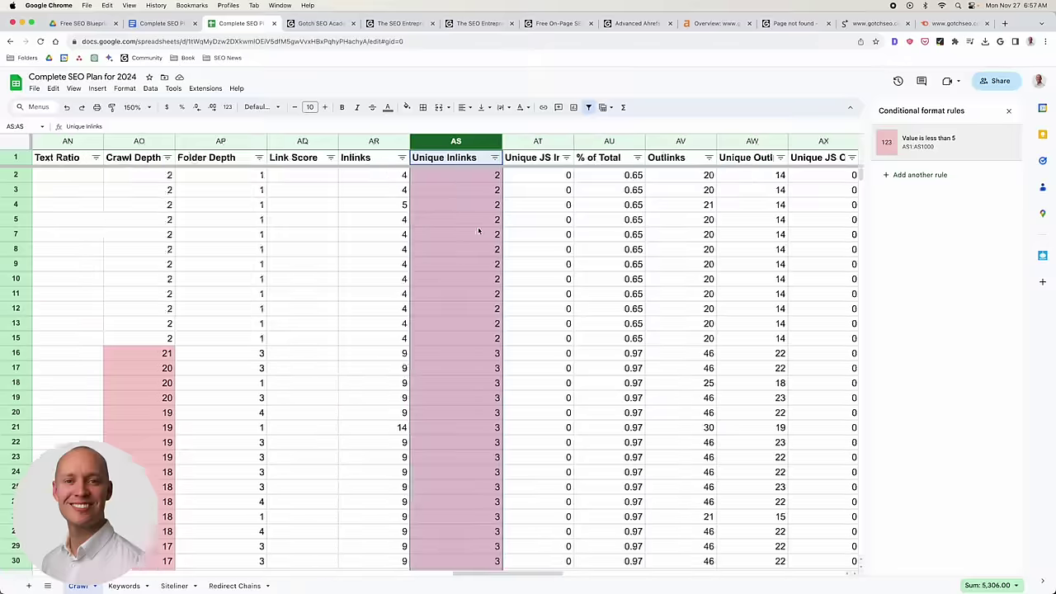
Sort the crawl sheet by the Spelling Errors column from highest to lowest and look through the sorted rows.
{"action": "scroll", "coordinate": [476, 232], "scroll_direction": "right", "scroll_amount": 1}
{"action": "scroll", "coordinate": [444, 231], "scroll_direction": "right", "scroll_amount": 1}
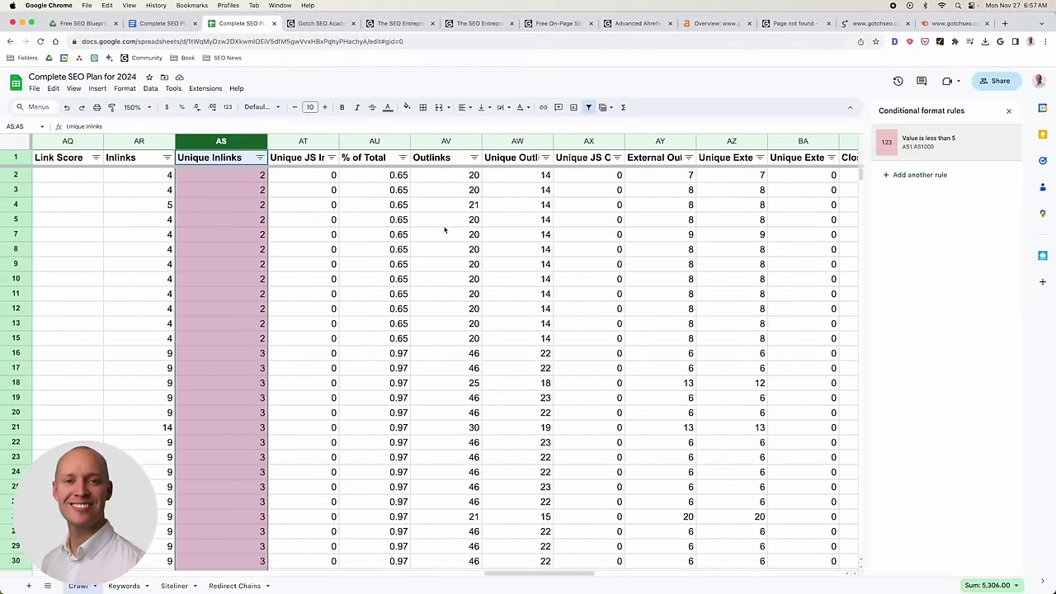
{"action": "scroll", "coordinate": [444, 229], "scroll_direction": "right", "scroll_amount": 4}
{"action": "scroll", "coordinate": [442, 225], "scroll_direction": "right", "scroll_amount": 2}
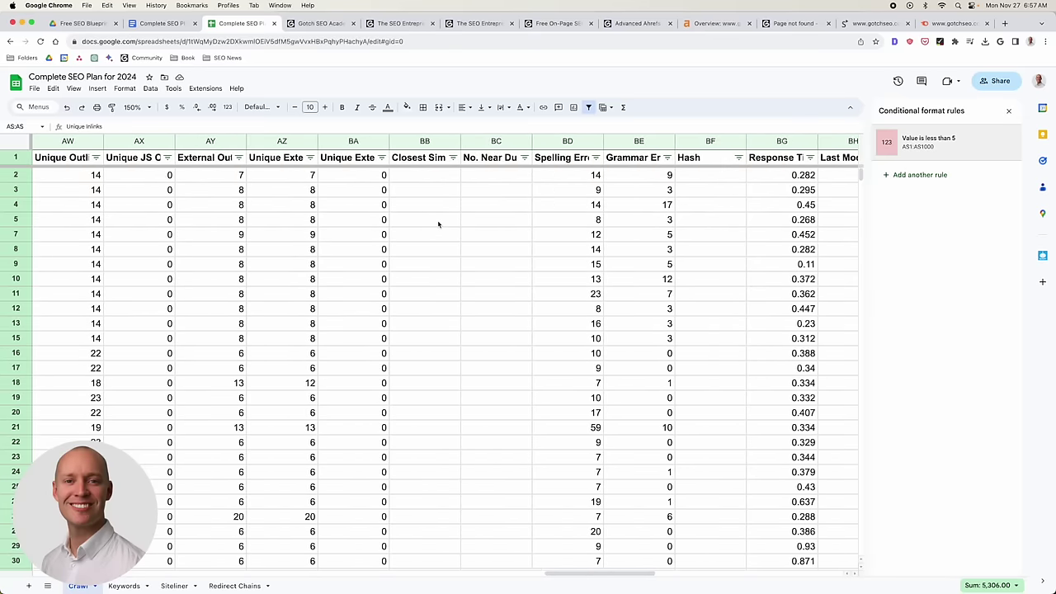
{"action": "scroll", "coordinate": [438, 224], "scroll_direction": "right", "scroll_amount": 1}
{"action": "left_click", "coordinate": [525, 158]}
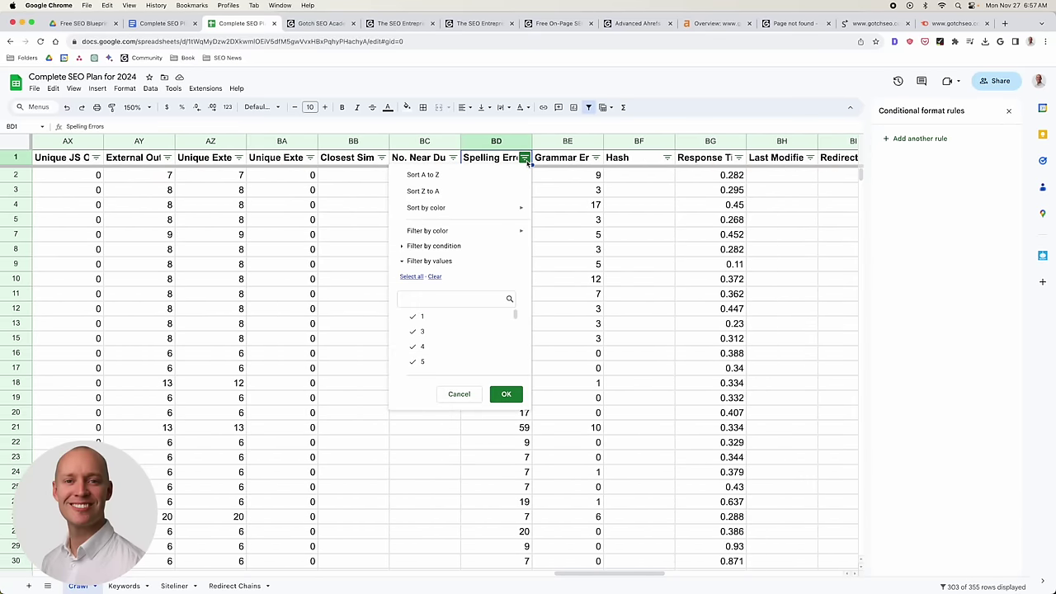
{"action": "left_click", "coordinate": [516, 174]}
{"action": "left_click", "coordinate": [525, 158]}
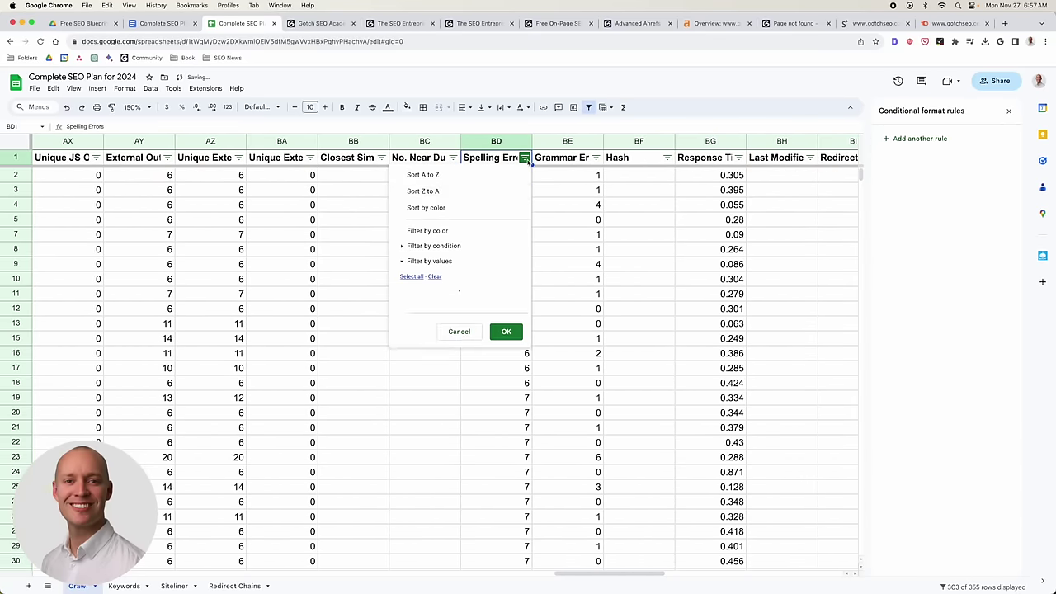
{"action": "left_click", "coordinate": [487, 190]}
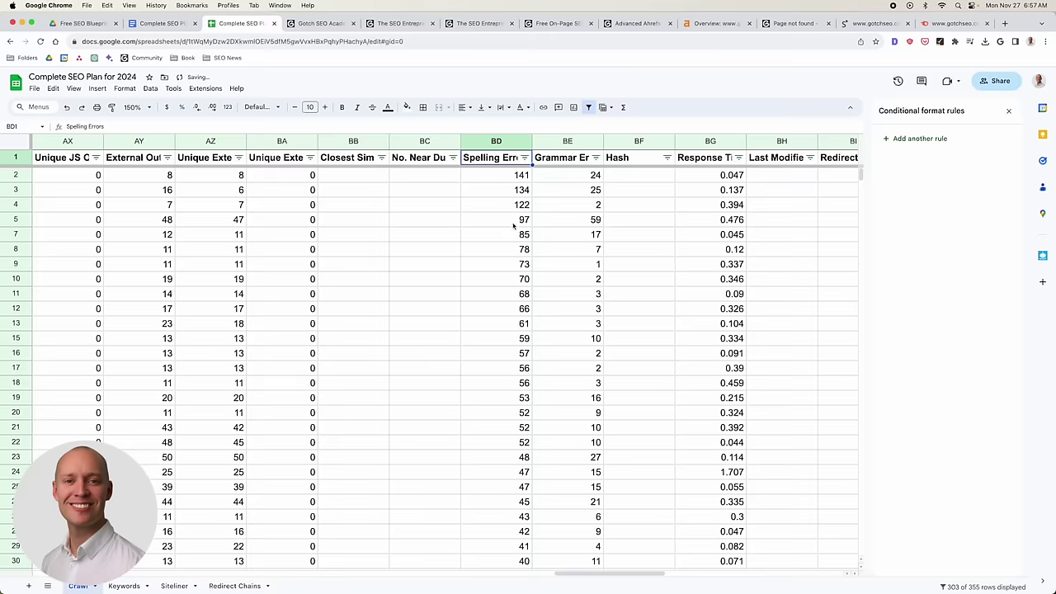
{"action": "scroll", "coordinate": [513, 225], "scroll_direction": "down", "scroll_amount": 20}
{"action": "scroll", "coordinate": [513, 228], "scroll_direction": "down", "scroll_amount": 20}
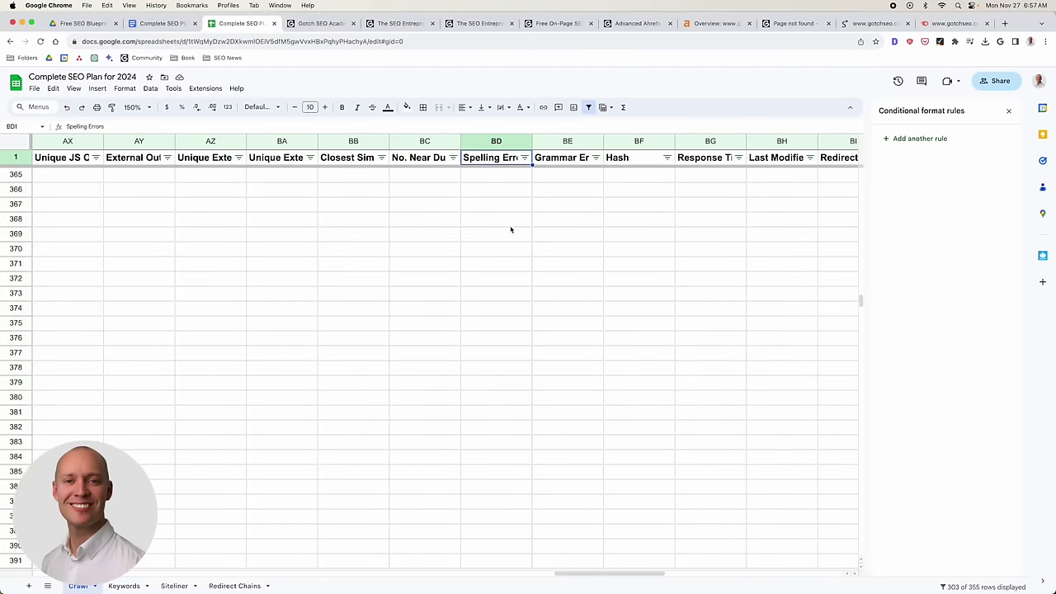
{"action": "scroll", "coordinate": [511, 229], "scroll_direction": "up", "scroll_amount": 12}
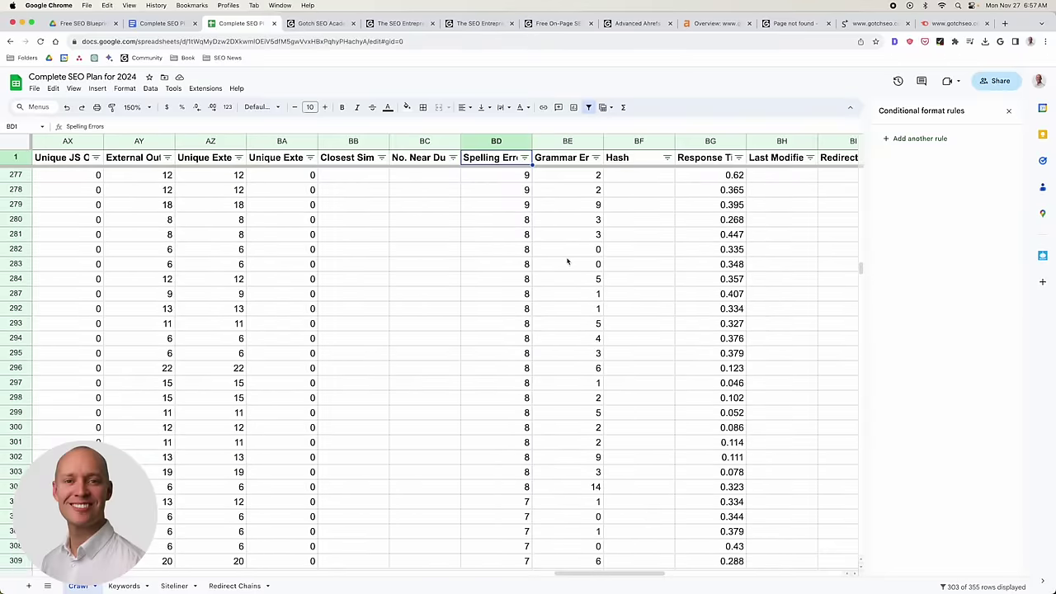
{"action": "scroll", "coordinate": [567, 261], "scroll_direction": "up", "scroll_amount": 20}
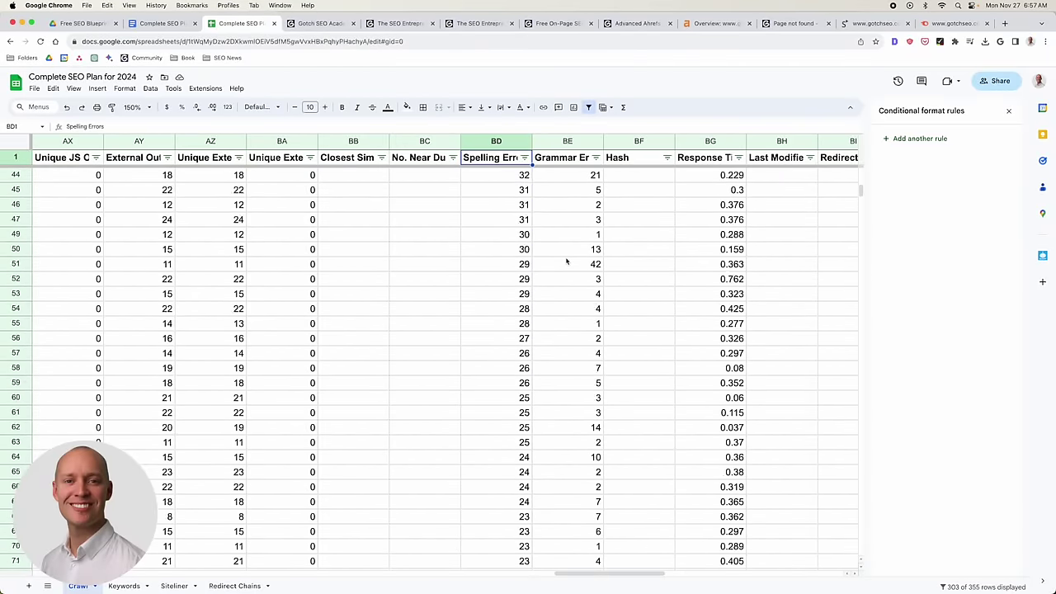
Sort the crawl sheet by the Grammar Errors column from highest to lowest and look through the sorted rows.
{"action": "left_click", "coordinate": [596, 157]}
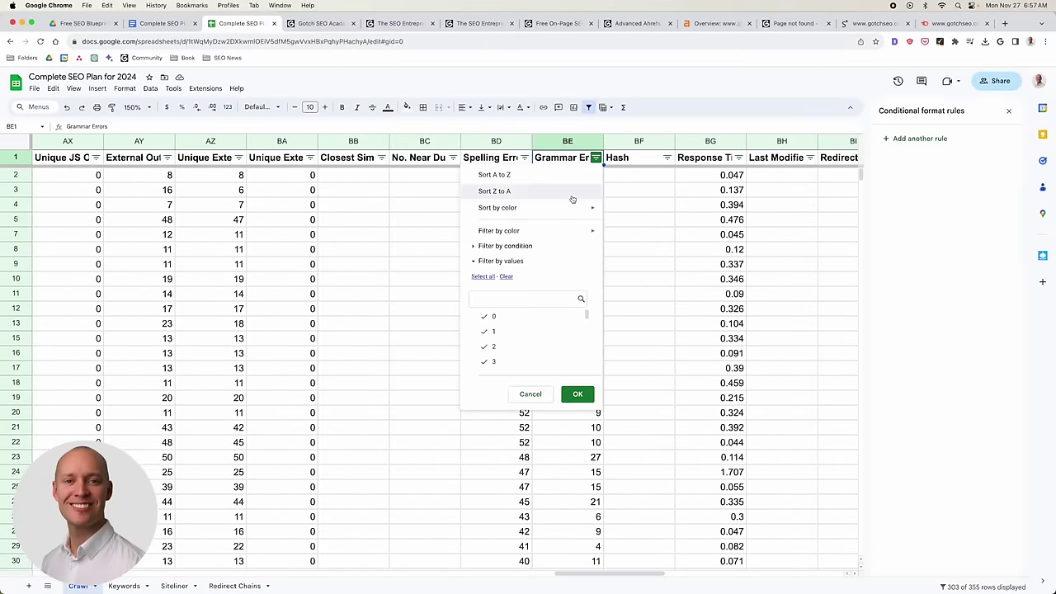
{"action": "left_click", "coordinate": [499, 190]}
{"action": "scroll", "coordinate": [603, 249], "scroll_direction": "down", "scroll_amount": 20}
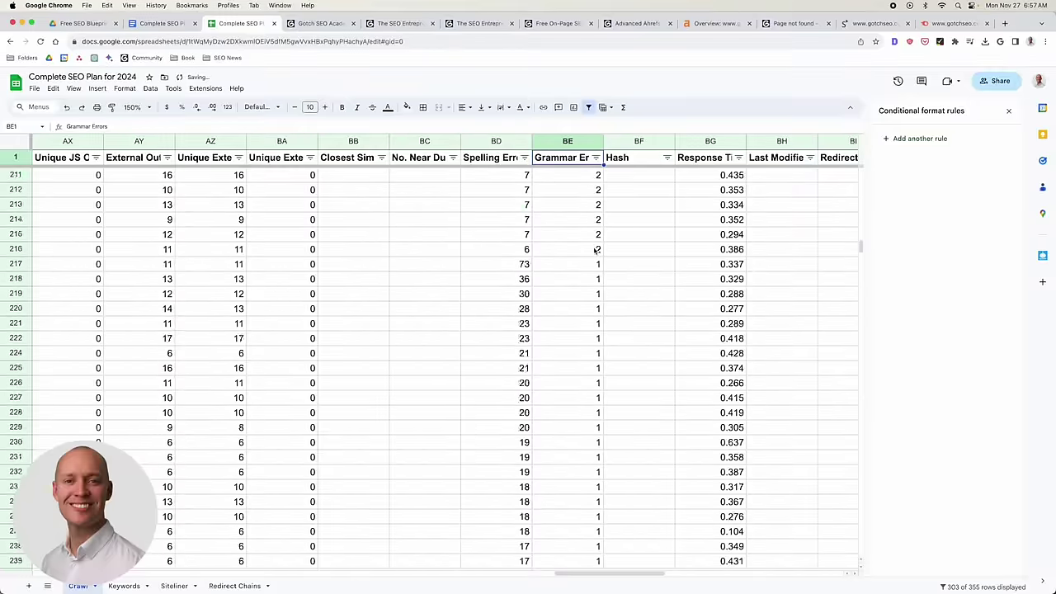
{"action": "scroll", "coordinate": [595, 250], "scroll_direction": "up", "scroll_amount": 20}
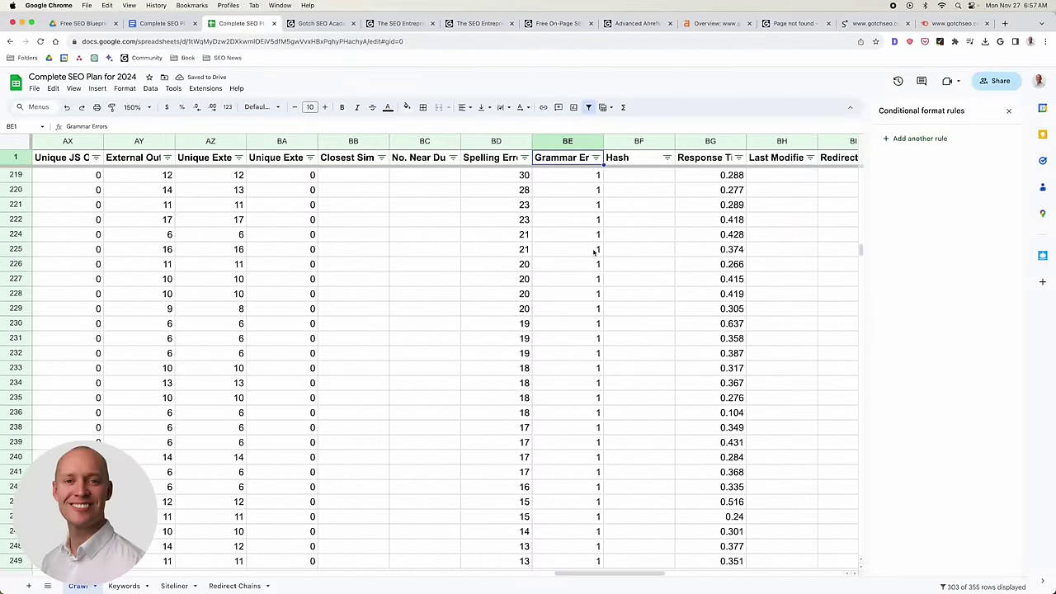
{"action": "scroll", "coordinate": [593, 251], "scroll_direction": "up", "scroll_amount": 20}
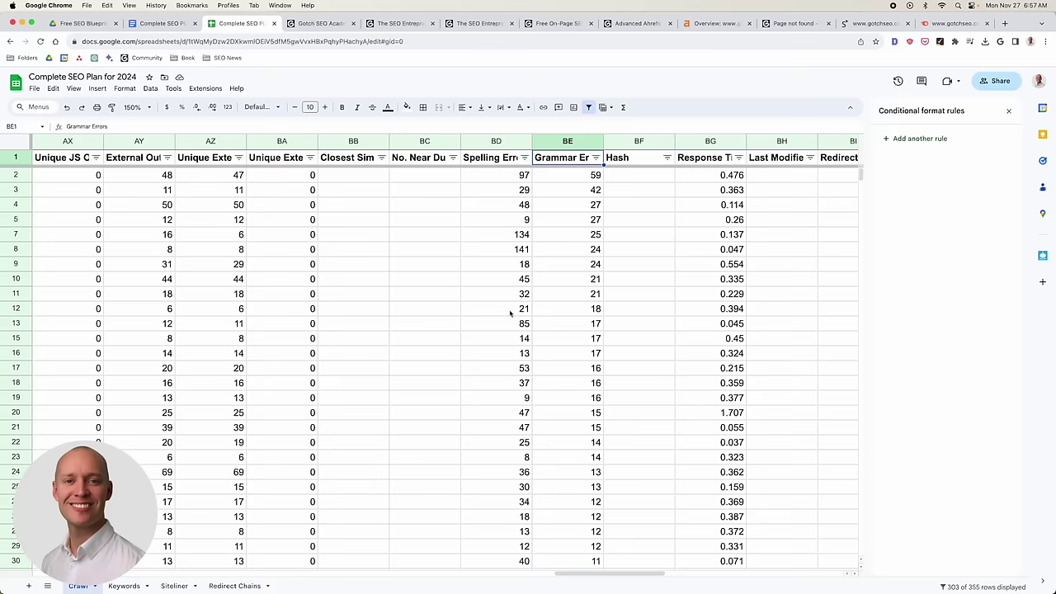
Examine the response time, GA4, clicks, impressions and Ahrefs columns of the crawl sheet.
{"action": "scroll", "coordinate": [512, 309], "scroll_direction": "right", "scroll_amount": 2}
{"action": "scroll", "coordinate": [484, 297], "scroll_direction": "right", "scroll_amount": 6}
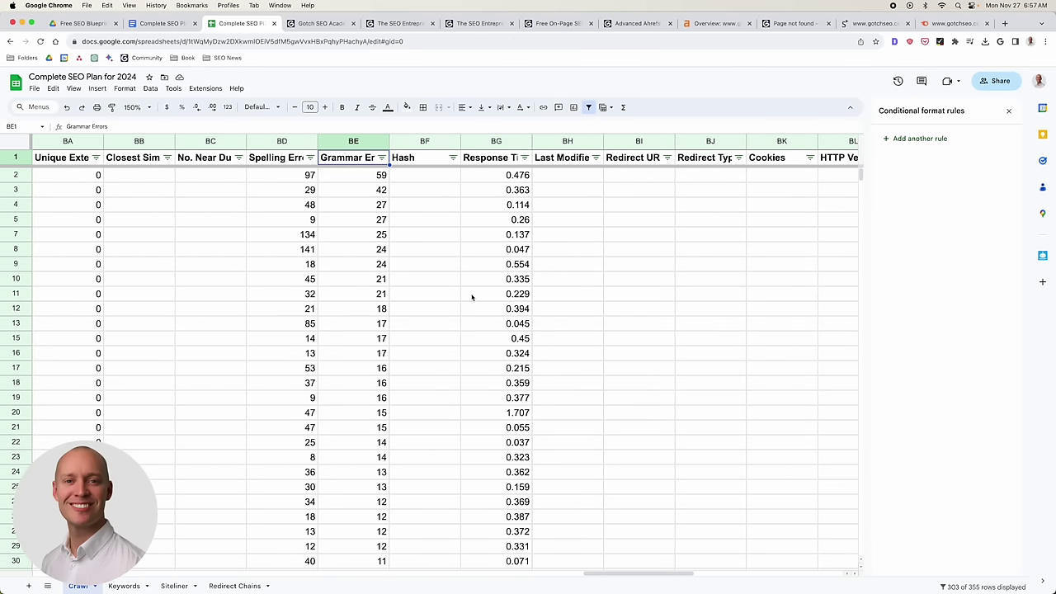
{"action": "scroll", "coordinate": [472, 296], "scroll_direction": "right", "scroll_amount": 6}
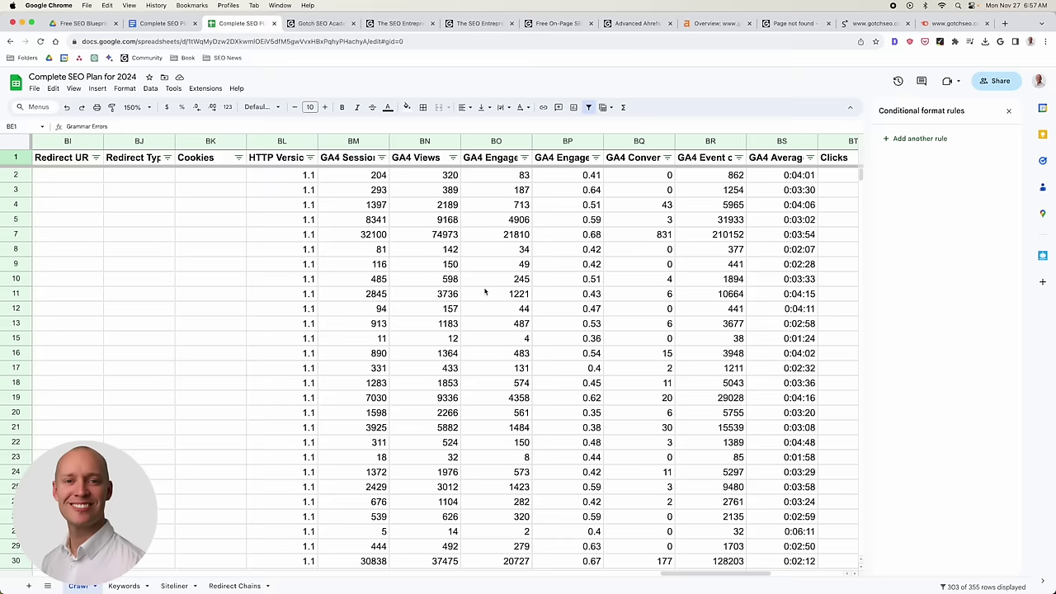
{"action": "scroll", "coordinate": [485, 291], "scroll_direction": "right", "scroll_amount": 6}
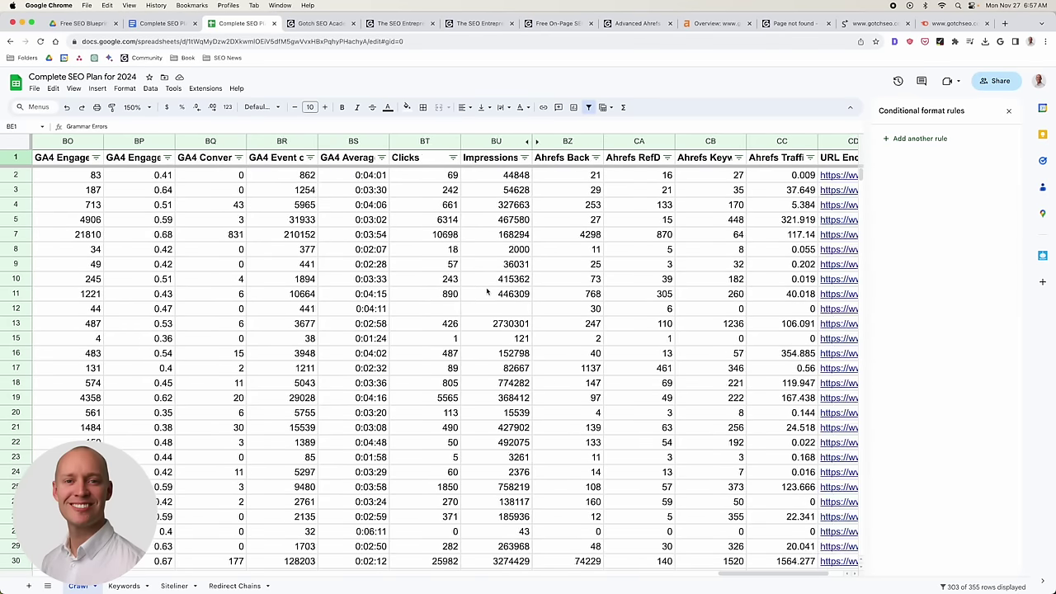
{"action": "scroll", "coordinate": [487, 290], "scroll_direction": "left", "scroll_amount": 3}
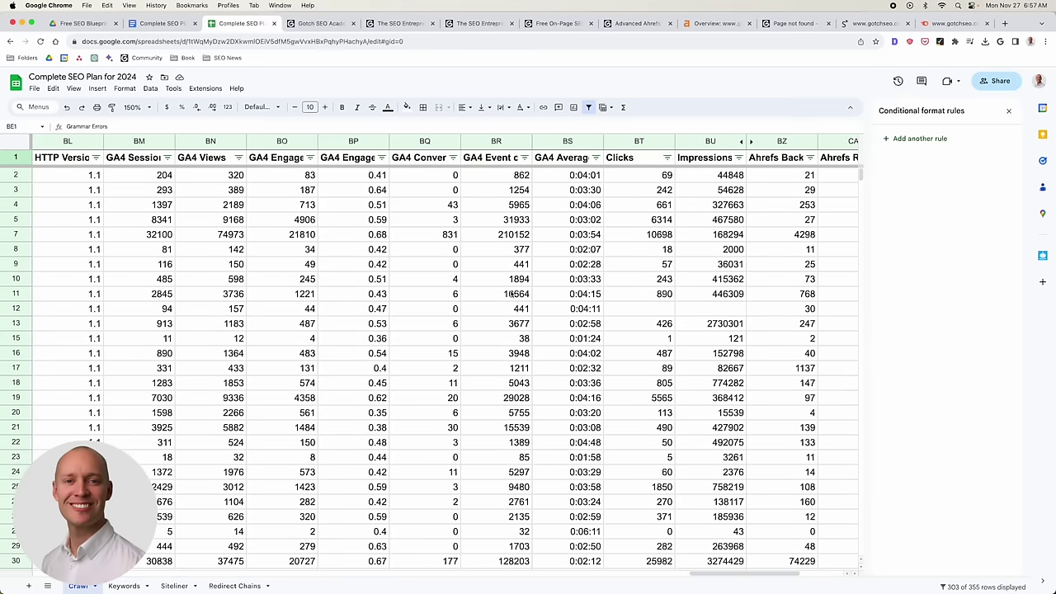
{"action": "scroll", "coordinate": [512, 293], "scroll_direction": "left", "scroll_amount": 1}
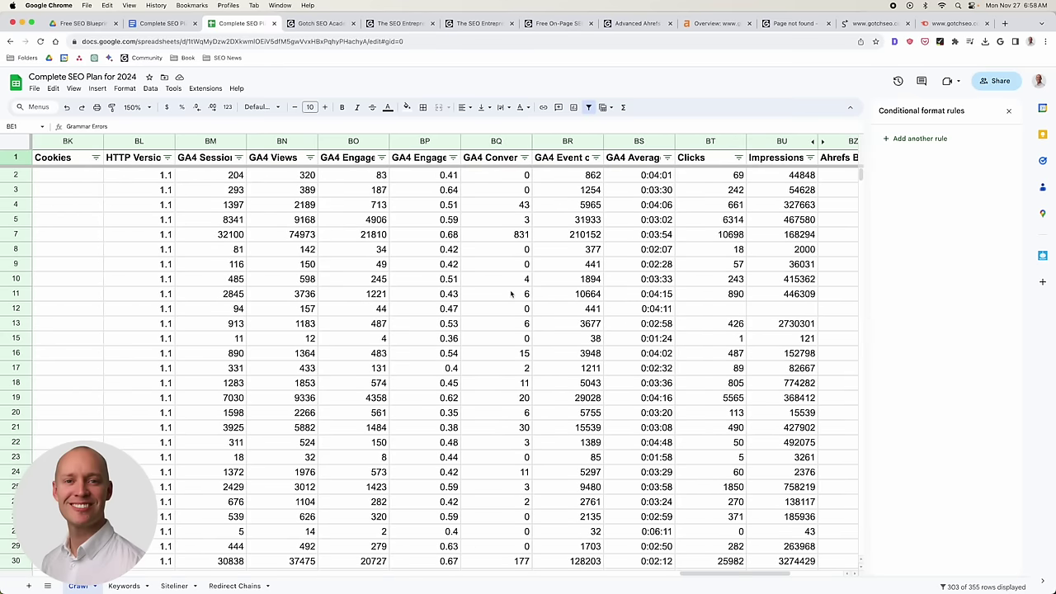
{"action": "scroll", "coordinate": [512, 294], "scroll_direction": "left", "scroll_amount": 1}
{"action": "scroll", "coordinate": [693, 274], "scroll_direction": "right", "scroll_amount": 3}
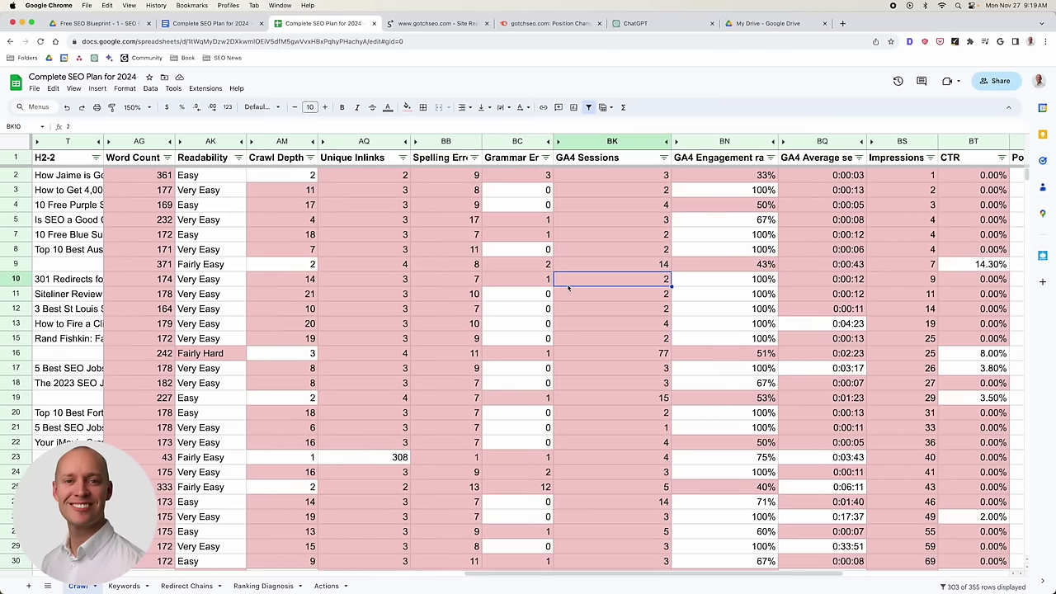
Review the highlighted metric columns of the condensed crawl sheet, from the H2 and Word Count columns through Position and Performance.
{"action": "scroll", "coordinate": [470, 274], "scroll_direction": "right", "scroll_amount": 10}
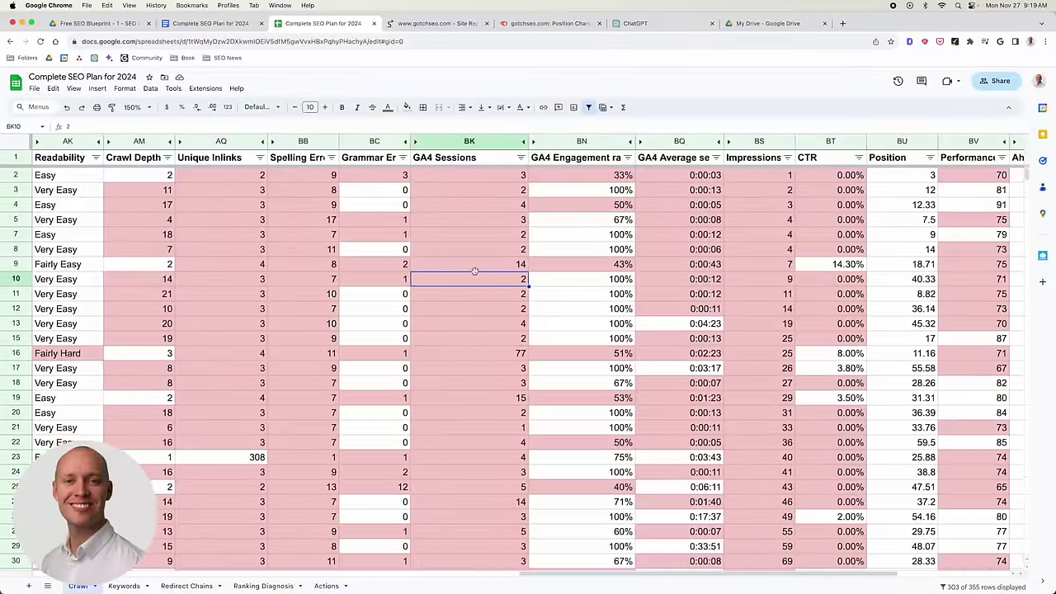
{"action": "scroll", "coordinate": [476, 274], "scroll_direction": "left", "scroll_amount": 5}
{"action": "scroll", "coordinate": [471, 271], "scroll_direction": "left", "scroll_amount": 2}
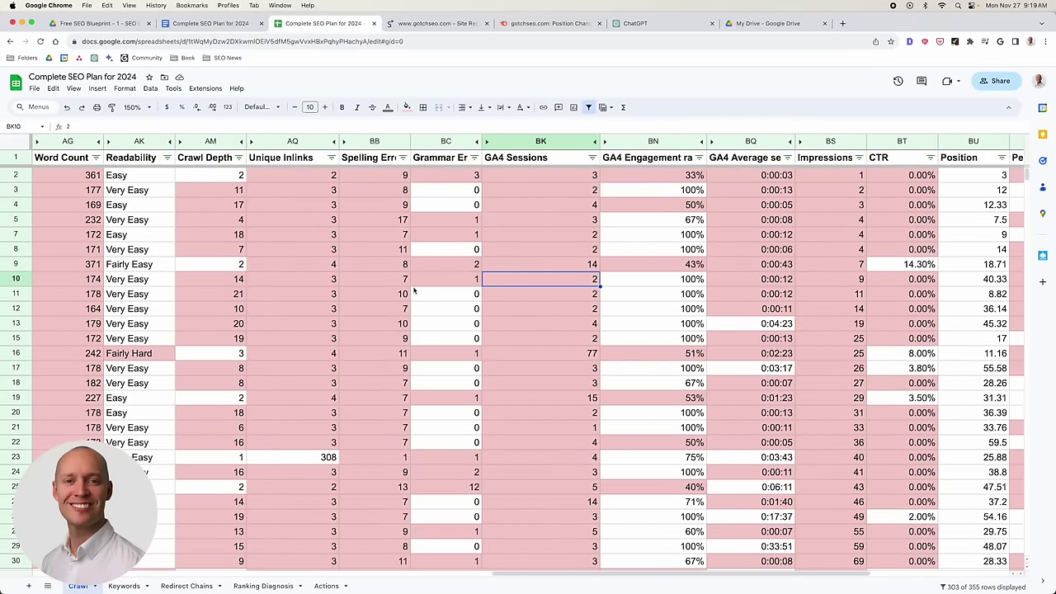
{"action": "scroll", "coordinate": [415, 290], "scroll_direction": "left", "scroll_amount": 1}
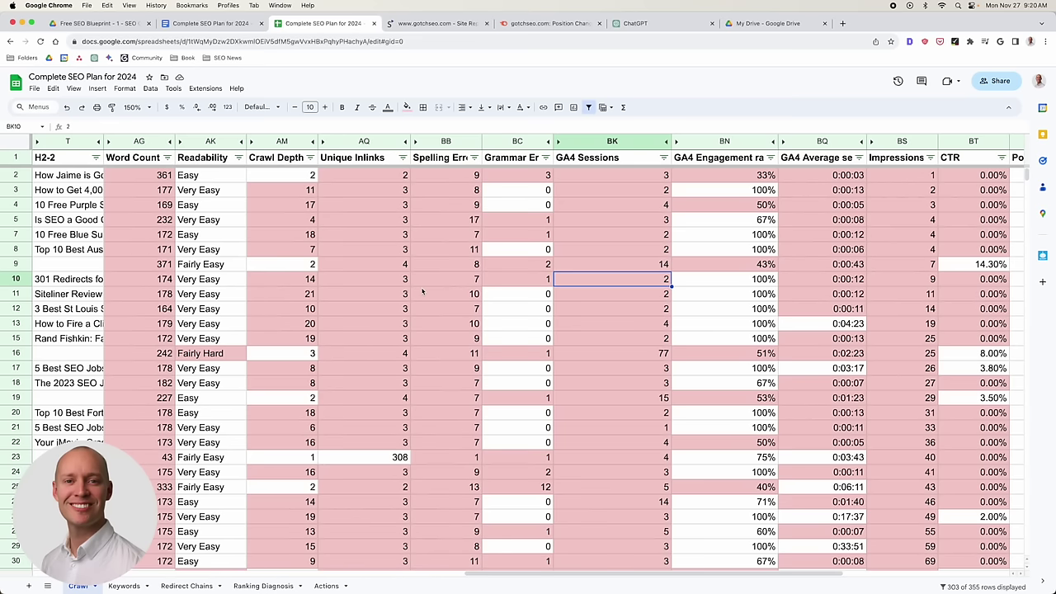
{"action": "scroll", "coordinate": [252, 262], "scroll_direction": "left", "scroll_amount": 1}
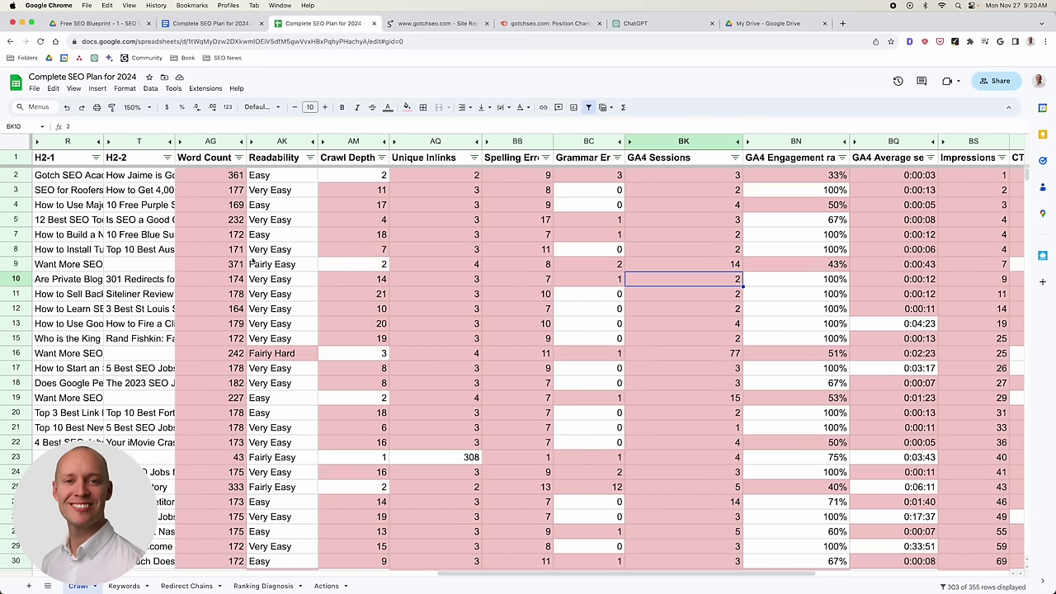
Select the Crawl Depth column and locate the conditional formatting option without applying it.
{"action": "left_click", "coordinate": [211, 141]}
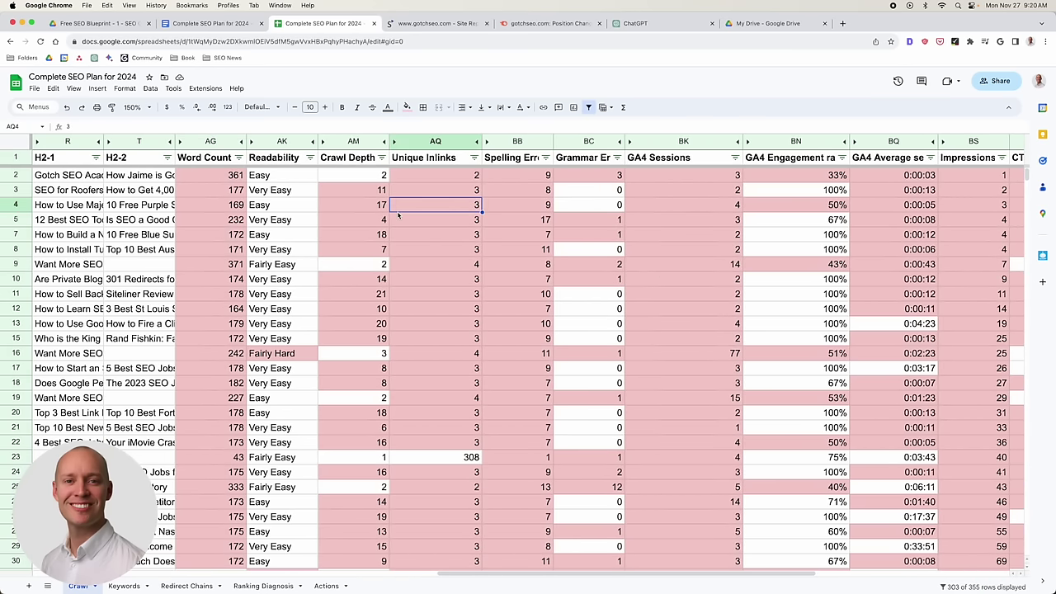
{"action": "left_click", "coordinate": [360, 142]}
{"action": "left_click", "coordinate": [125, 88]}
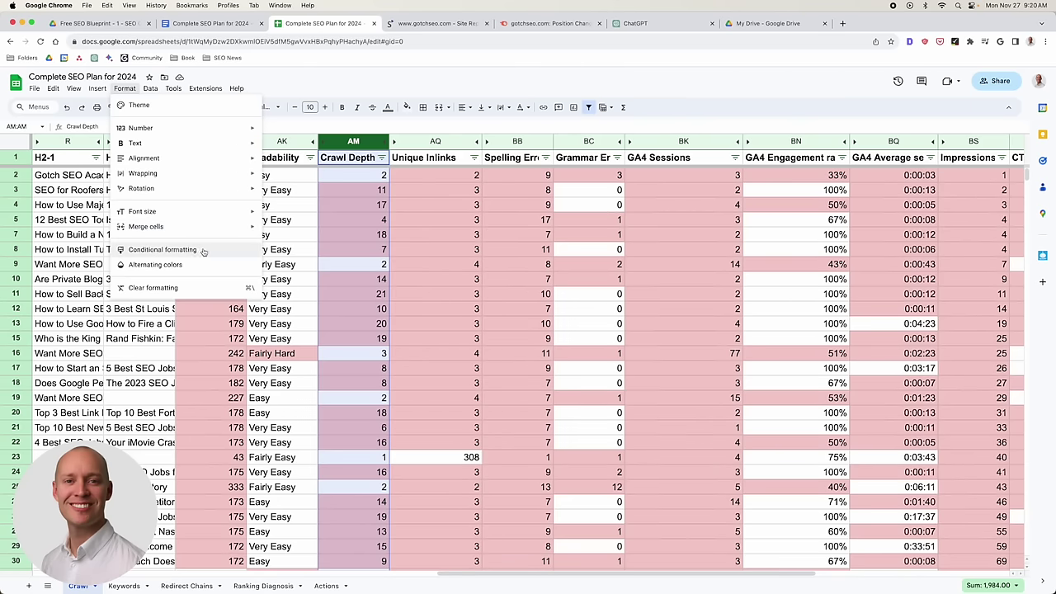
{"action": "left_click", "coordinate": [363, 158]}
{"action": "left_click", "coordinate": [367, 143]}
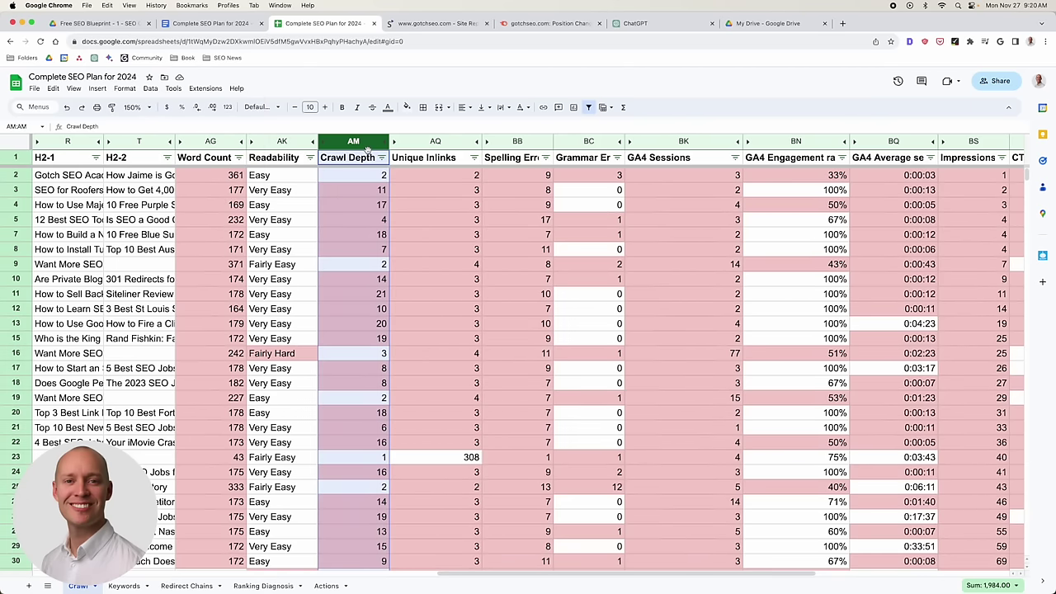
Select the GA4 Engagement rate header to examine that column's highlighted values.
{"action": "scroll", "coordinate": [601, 213], "scroll_direction": "right", "scroll_amount": 5}
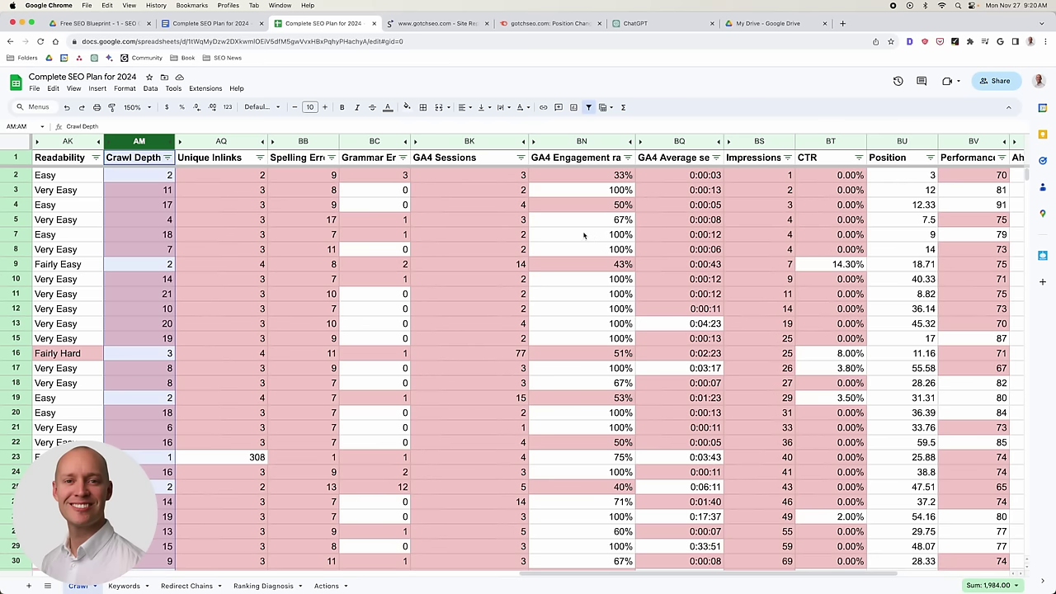
{"action": "left_click", "coordinate": [608, 179]}
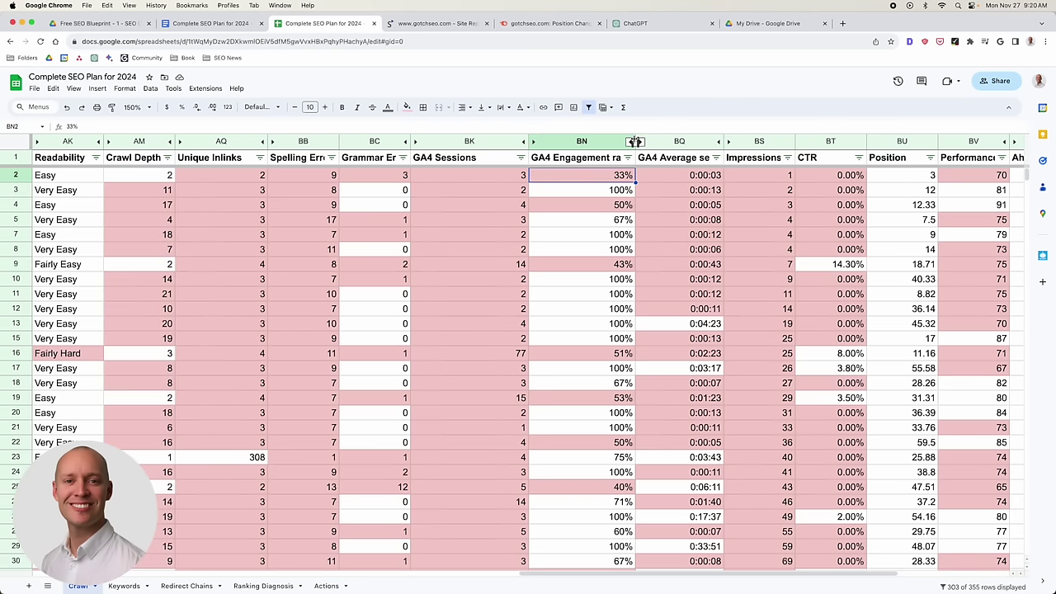
{"action": "left_click", "coordinate": [601, 159]}
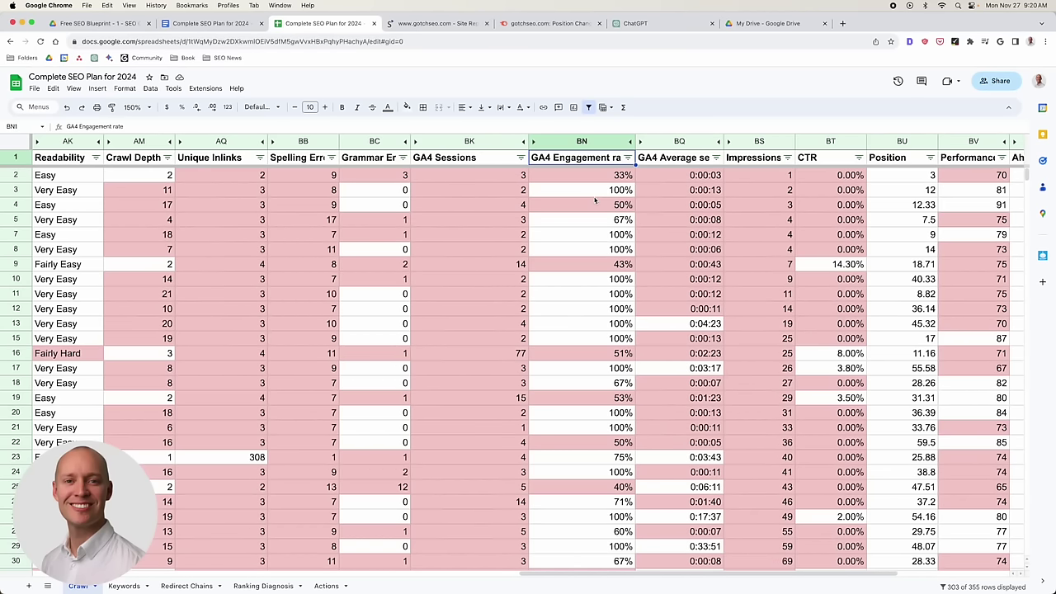
Select the GA4 Engagement rate column and check its average in the summary statistics.
{"action": "left_click", "coordinate": [598, 235]}
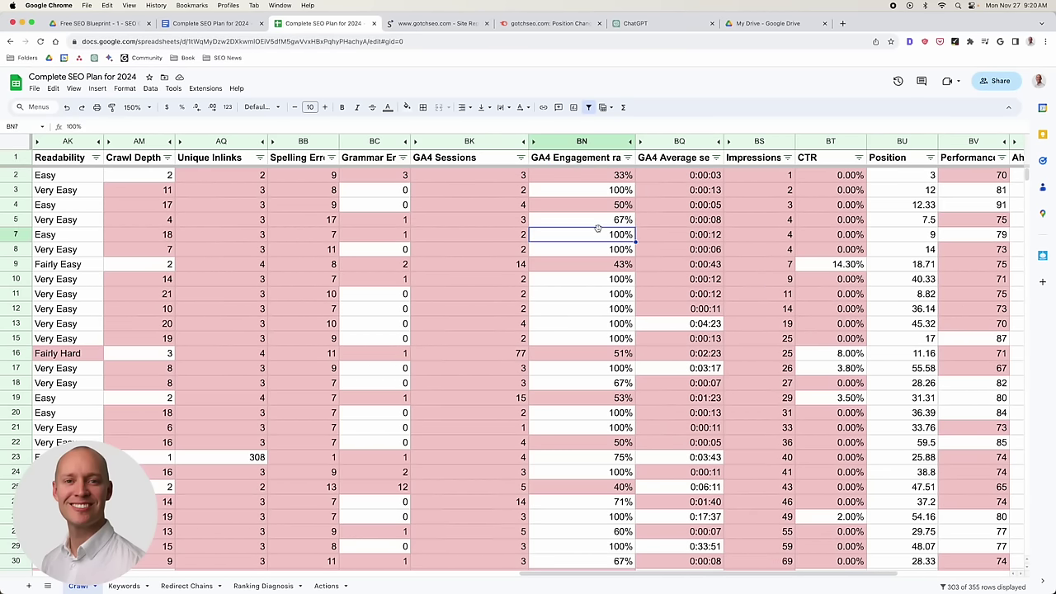
{"action": "left_click", "coordinate": [592, 139]}
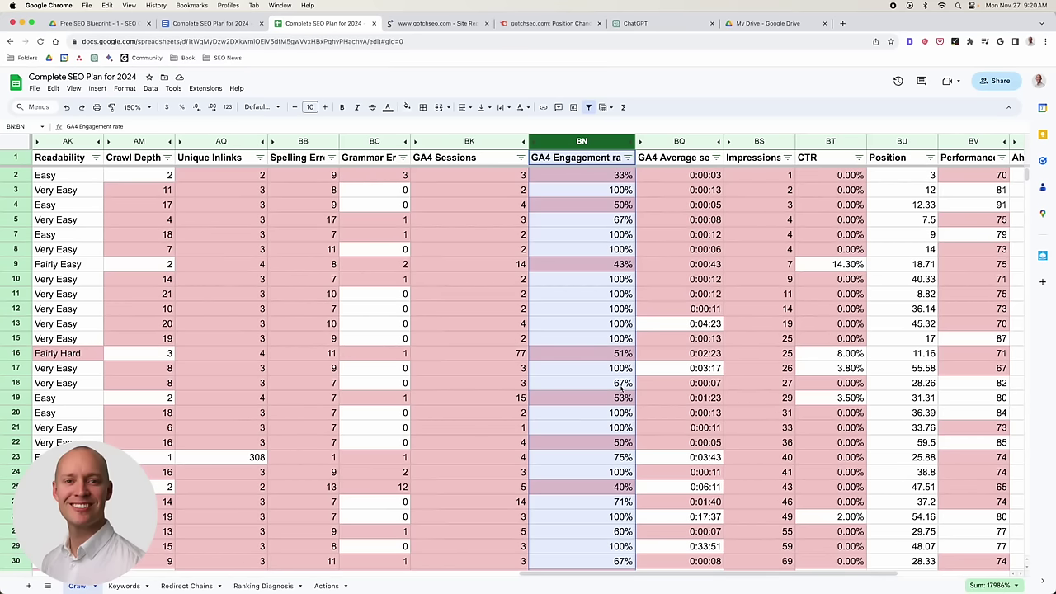
{"action": "left_click", "coordinate": [601, 234]}
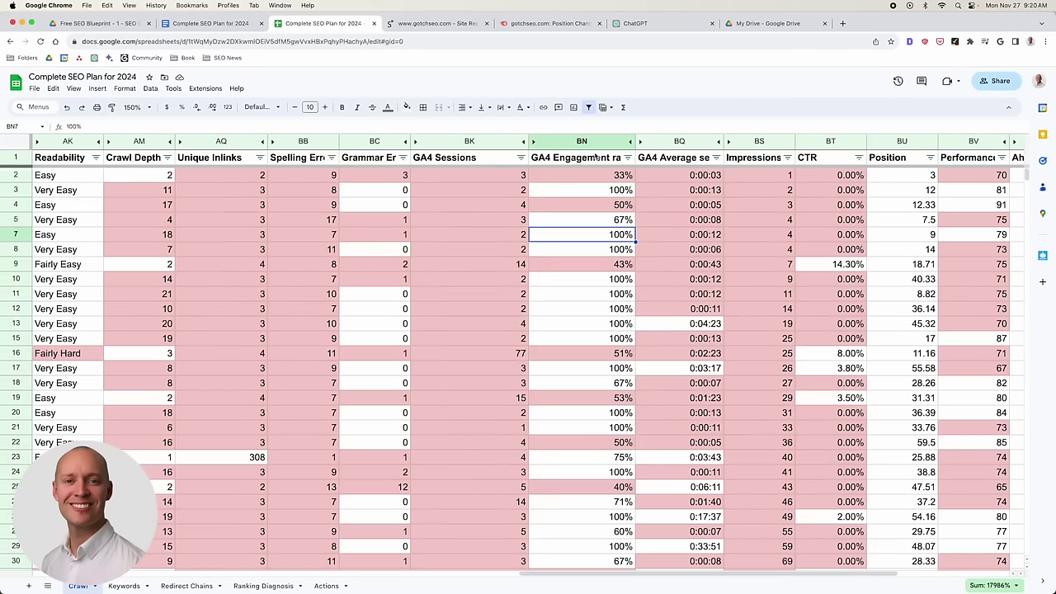
{"action": "left_click", "coordinate": [594, 140]}
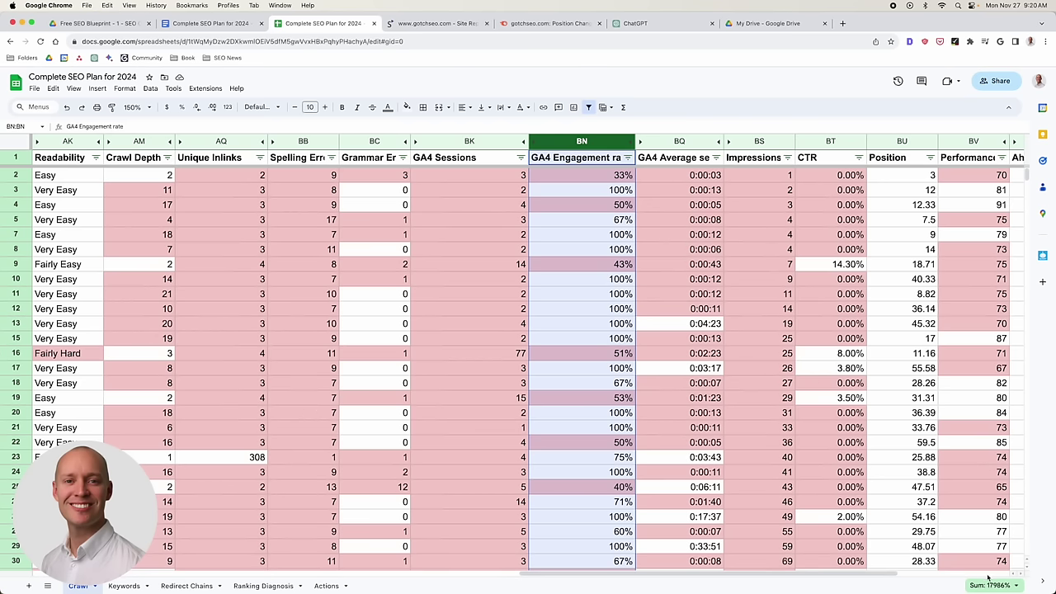
{"action": "left_click", "coordinate": [993, 586]}
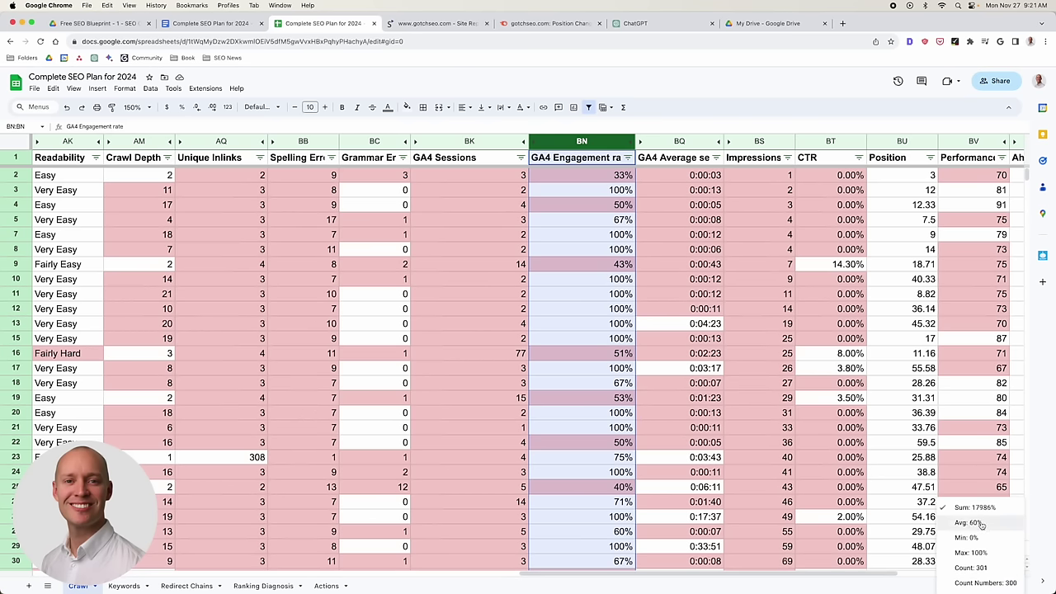
{"action": "left_click", "coordinate": [676, 259]}
Inspect the conditional formatting rule on the GA4 Engagement rate column, leaving the rule as it is.
{"action": "left_click", "coordinate": [588, 147]}
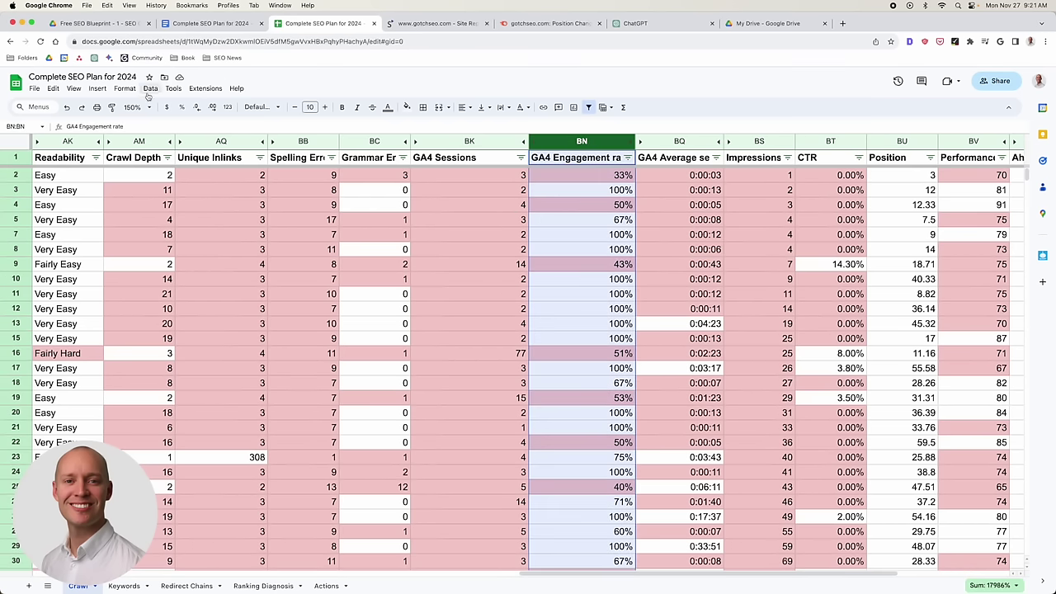
{"action": "left_click", "coordinate": [125, 88]}
{"action": "left_click", "coordinate": [165, 245]}
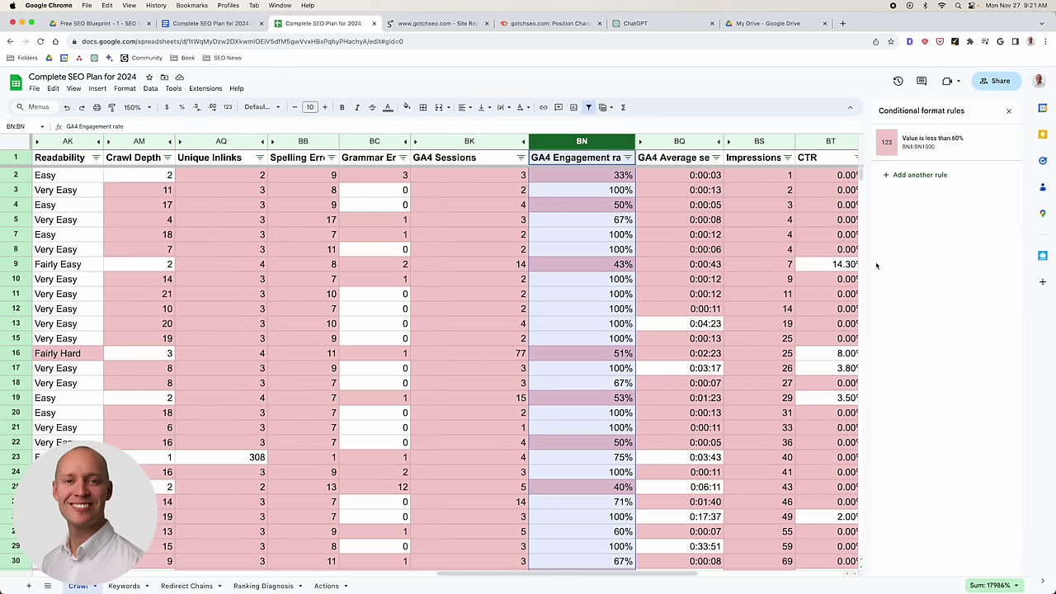
{"action": "left_click", "coordinate": [938, 141]}
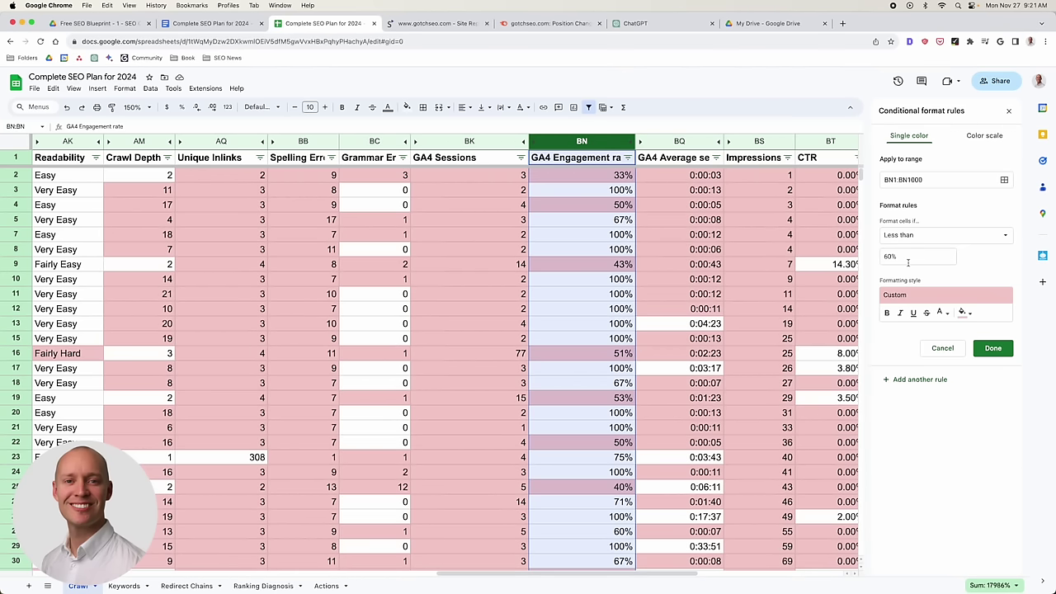
{"action": "left_click", "coordinate": [1011, 113]}
Select the GA4 Average session duration column and check its average in the summary statistics.
{"action": "left_click", "coordinate": [689, 138]}
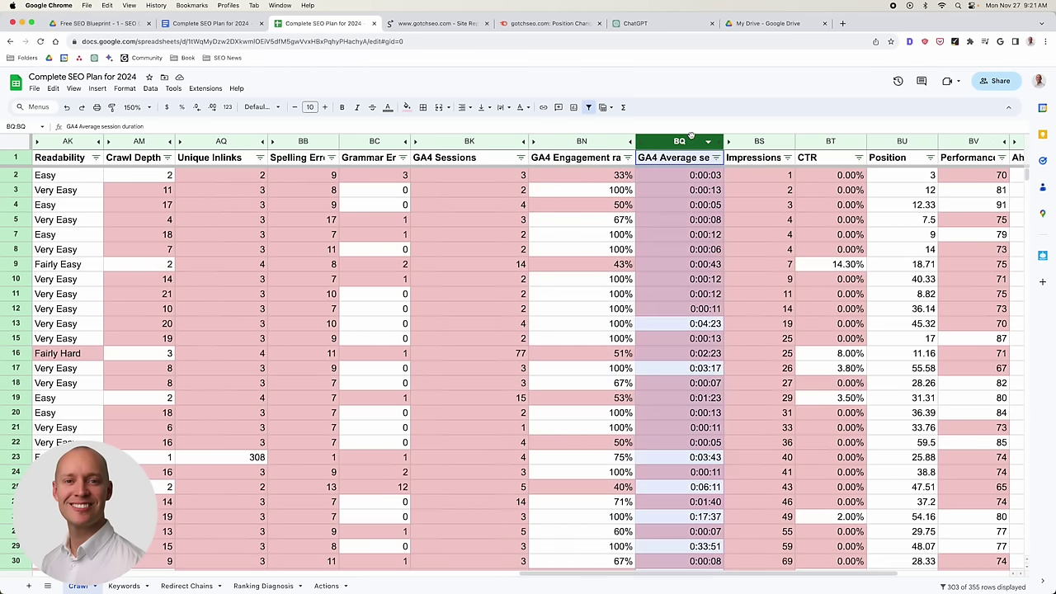
{"action": "left_click", "coordinate": [986, 584]}
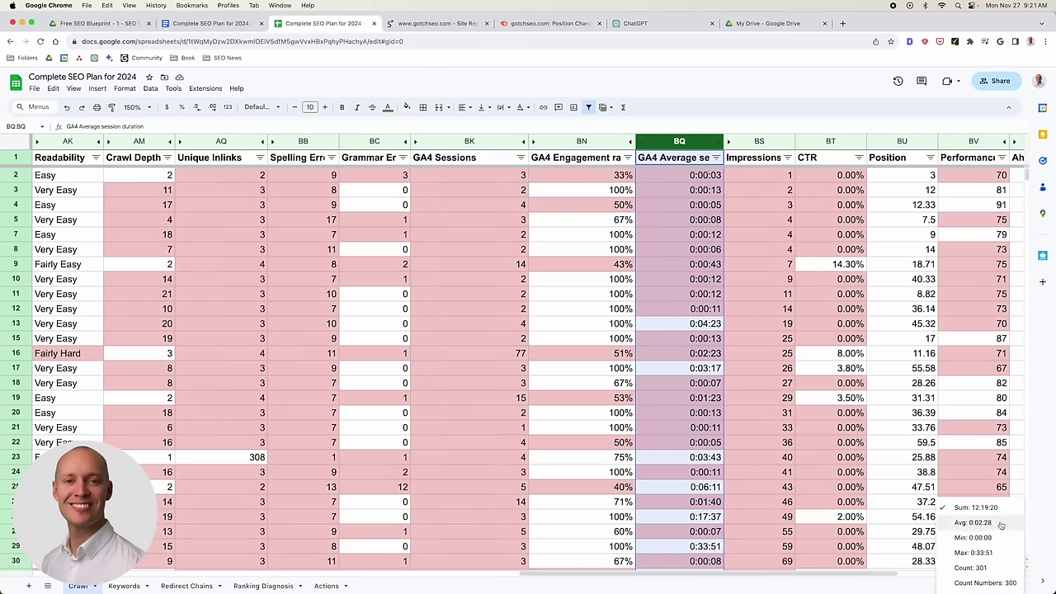
{"action": "left_click", "coordinate": [752, 252]}
Inspect the conditional formatting rule on the Ahrefs RefDomains column, leaving the rule as it is.
{"action": "scroll", "coordinate": [646, 251], "scroll_direction": "right", "scroll_amount": 3}
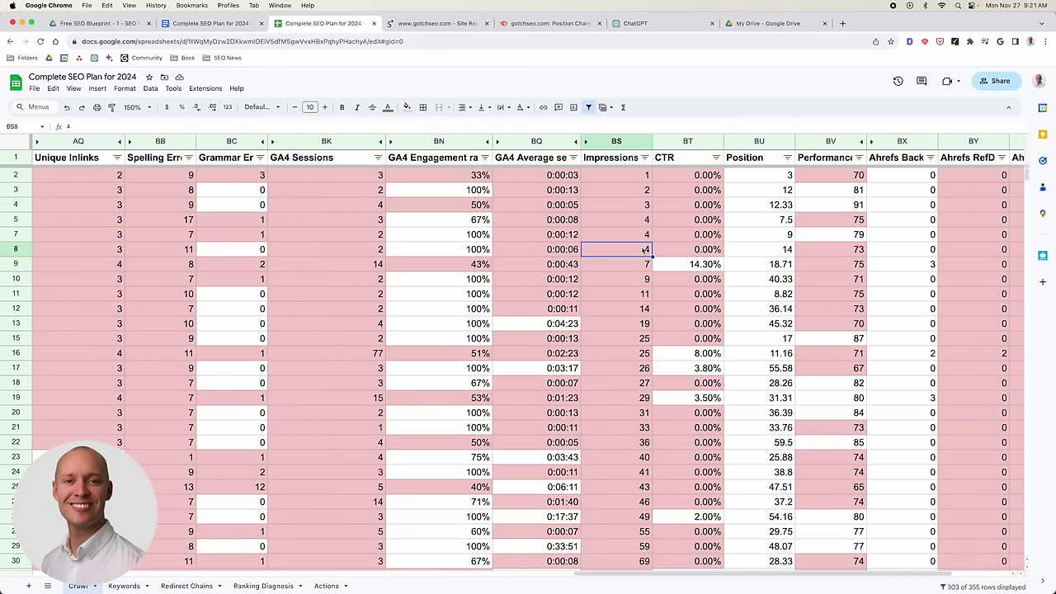
{"action": "scroll", "coordinate": [644, 250], "scroll_direction": "right", "scroll_amount": 2}
{"action": "scroll", "coordinate": [643, 251], "scroll_direction": "right", "scroll_amount": 2}
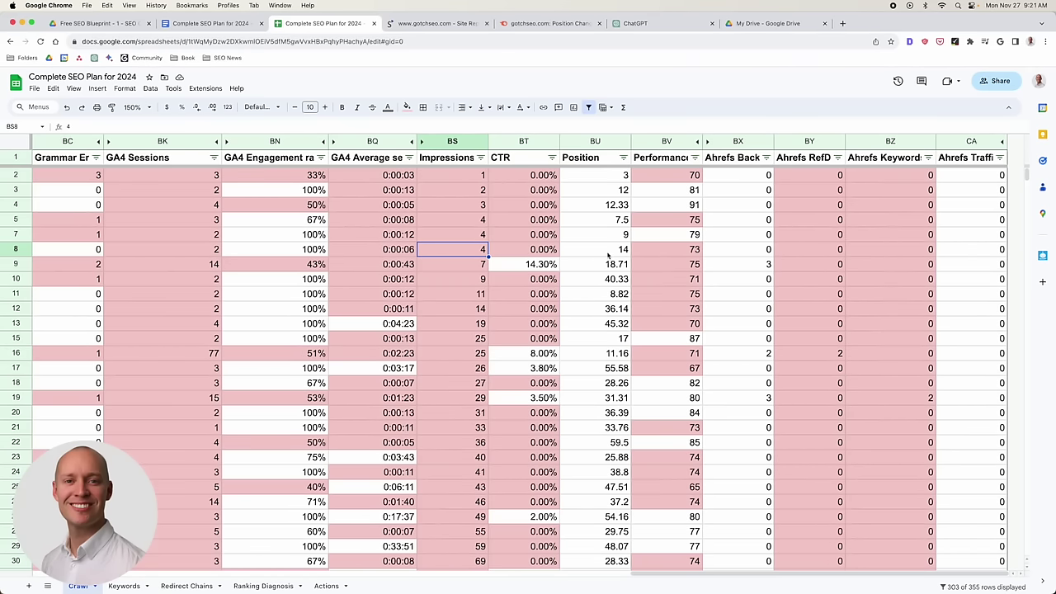
{"action": "left_click", "coordinate": [809, 141]}
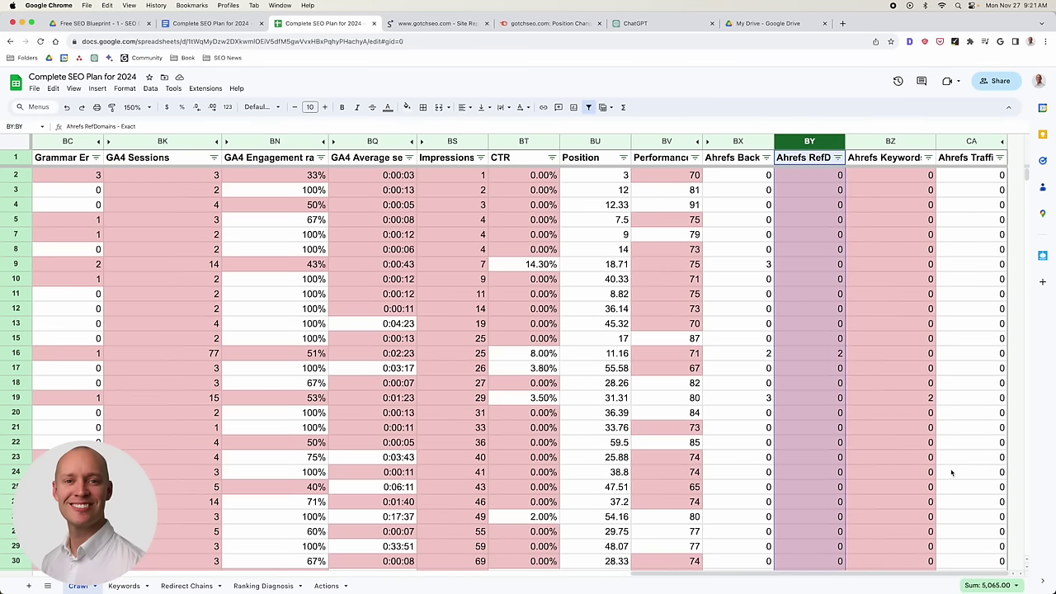
{"action": "left_click", "coordinate": [124, 88]}
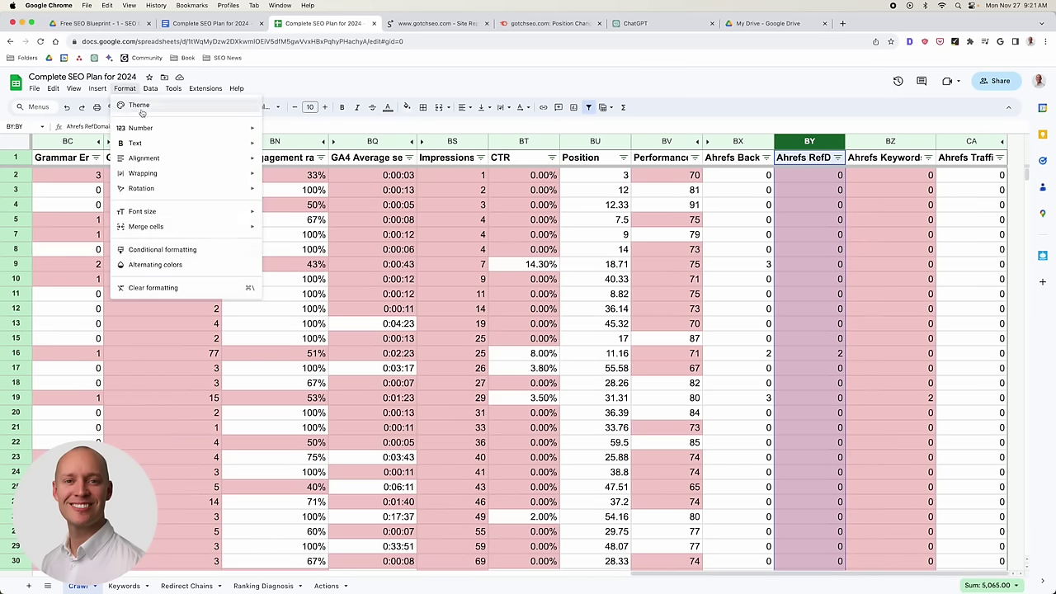
{"action": "left_click", "coordinate": [228, 250]}
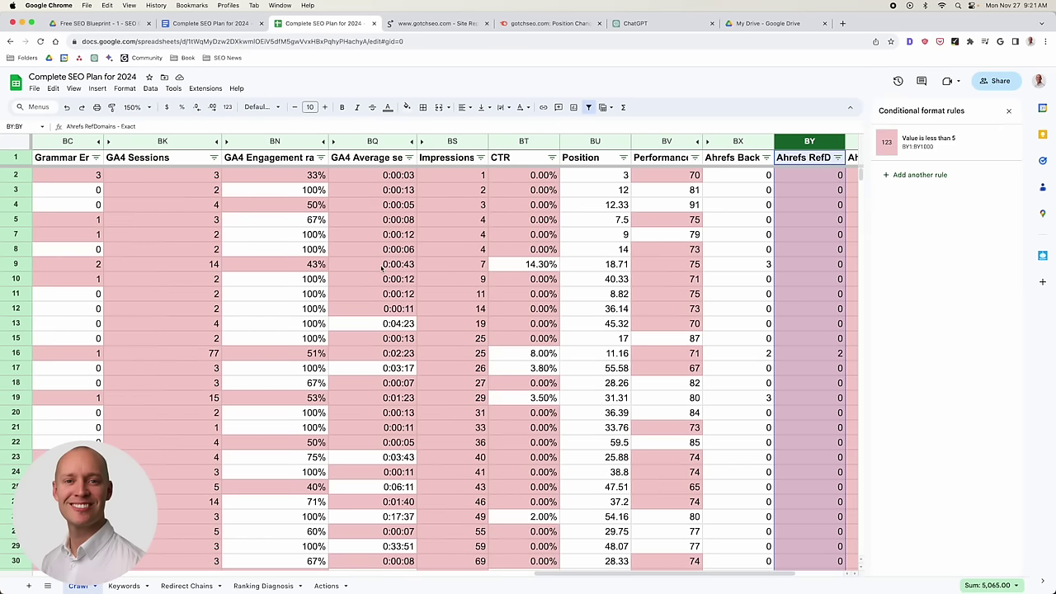
{"action": "left_click", "coordinate": [931, 142]}
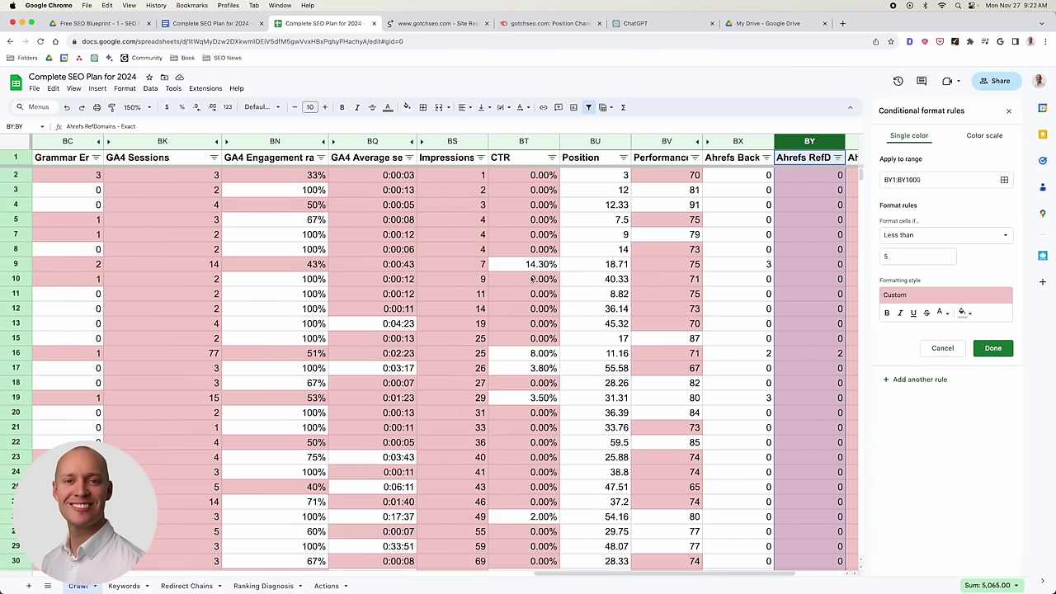
{"action": "left_click", "coordinate": [1008, 111]}
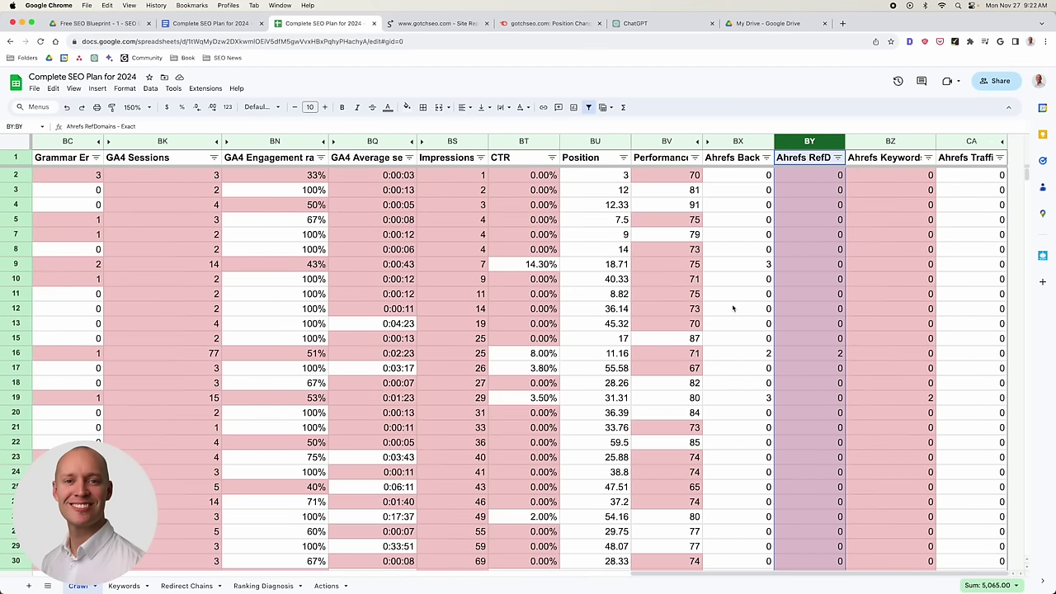
Widen the Impressions column slightly so its header has more room.
{"action": "left_click", "coordinate": [905, 262]}
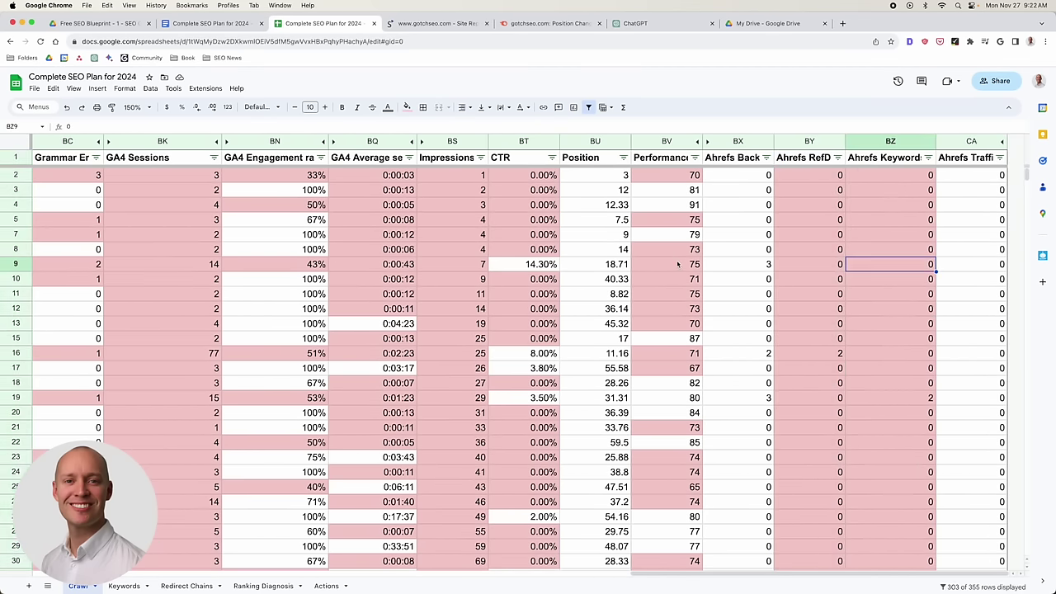
{"action": "scroll", "coordinate": [678, 264], "scroll_direction": "left", "scroll_amount": 2}
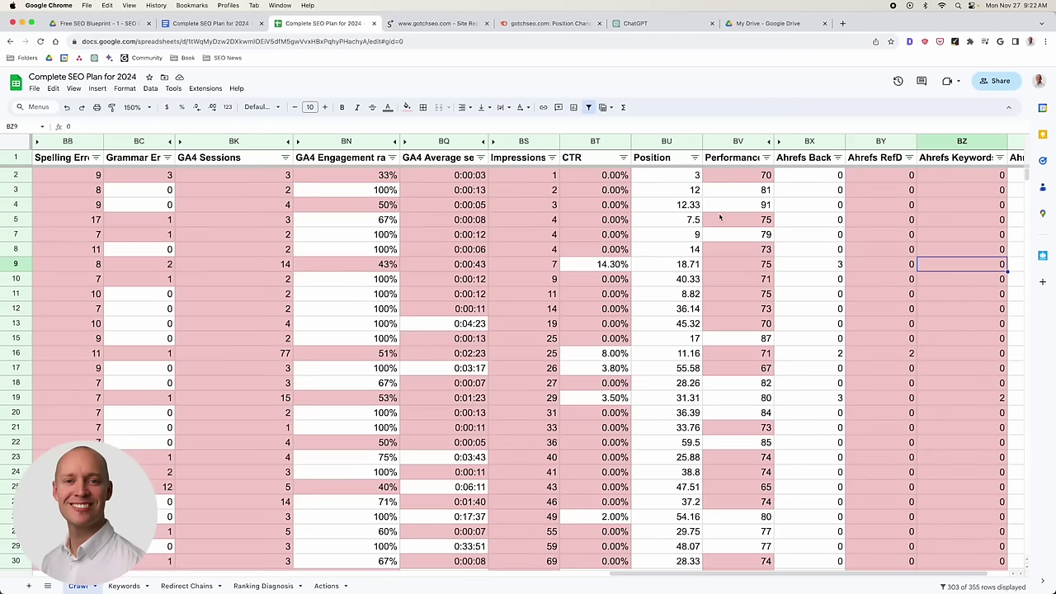
{"action": "scroll", "coordinate": [720, 217], "scroll_direction": "right", "scroll_amount": 2}
{"action": "scroll", "coordinate": [722, 217], "scroll_direction": "left", "scroll_amount": 2}
{"action": "scroll", "coordinate": [722, 216], "scroll_direction": "left", "scroll_amount": 3}
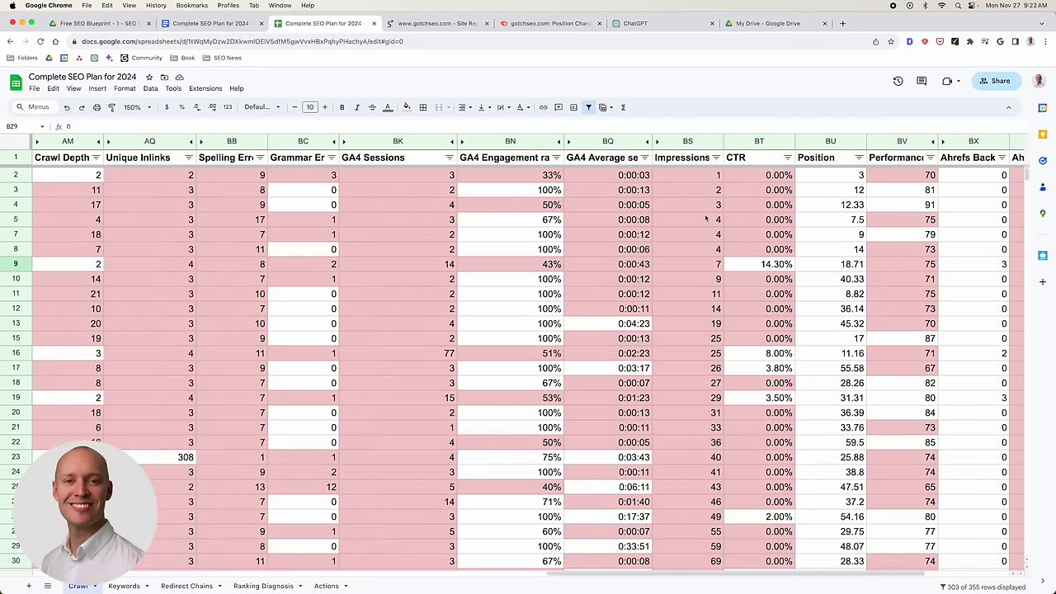
{"action": "left_click", "coordinate": [697, 249]}
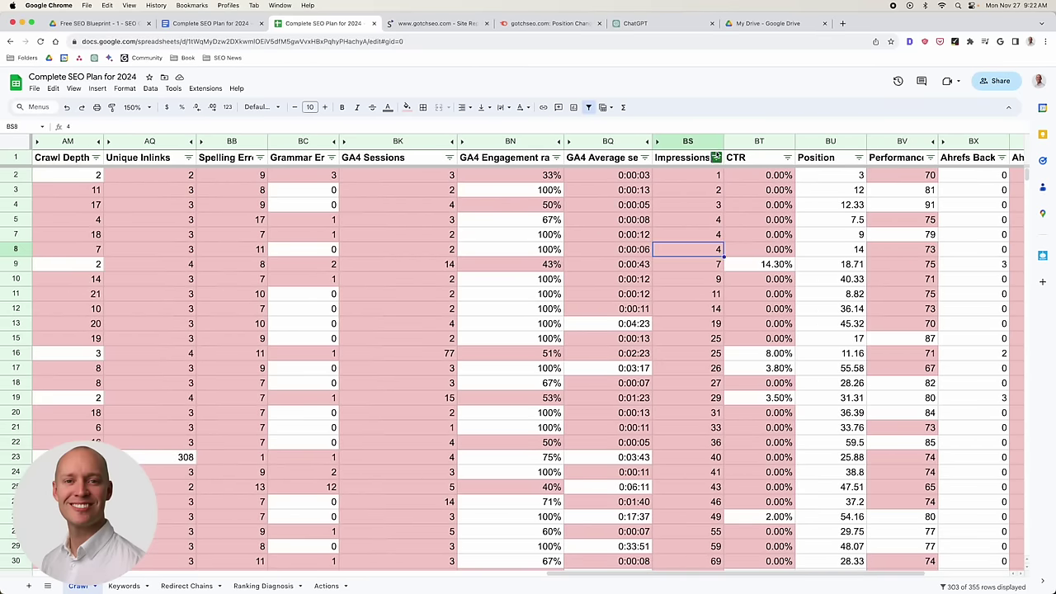
{"action": "left_click_drag", "start_coordinate": [723, 141], "coordinate": [752, 141]}
{"action": "left_click", "coordinate": [702, 162]}
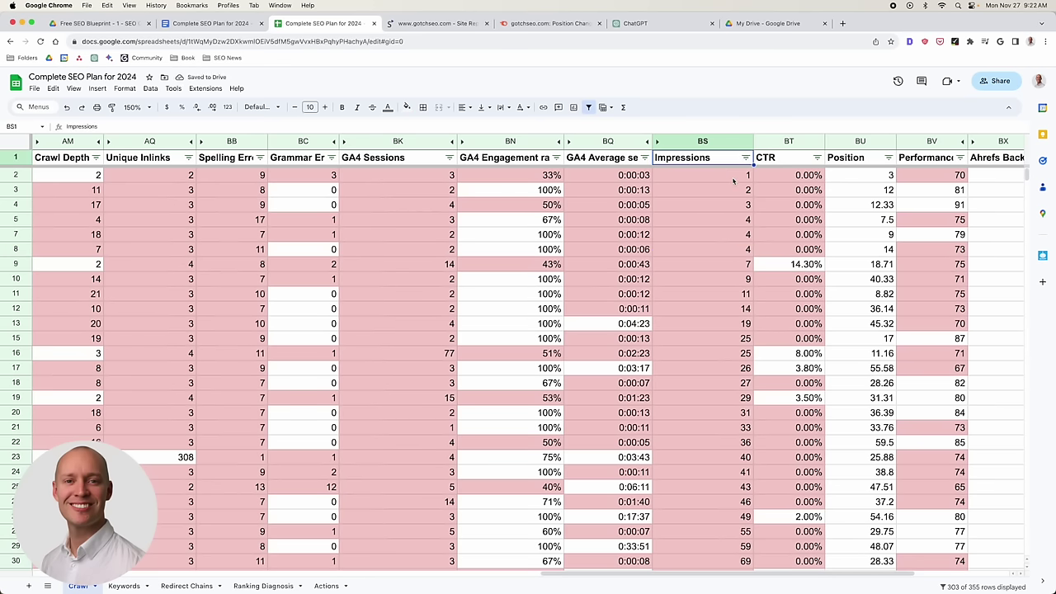
Examine the Impressions column, starting with the lowest values in the first rows.
{"action": "left_click", "coordinate": [731, 177]}
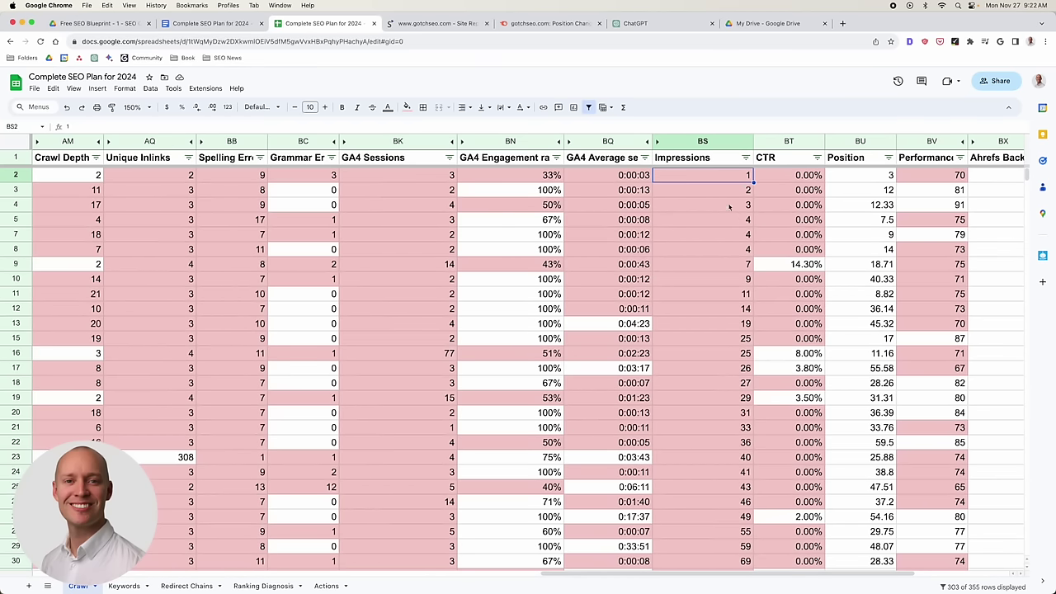
{"action": "left_click", "coordinate": [723, 142]}
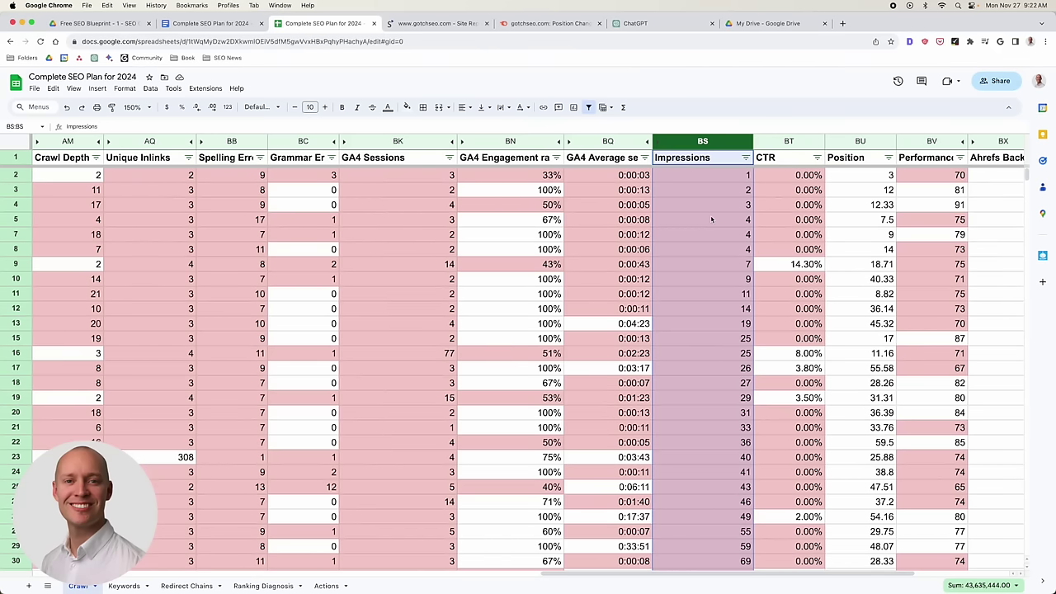
{"action": "left_click", "coordinate": [711, 219]}
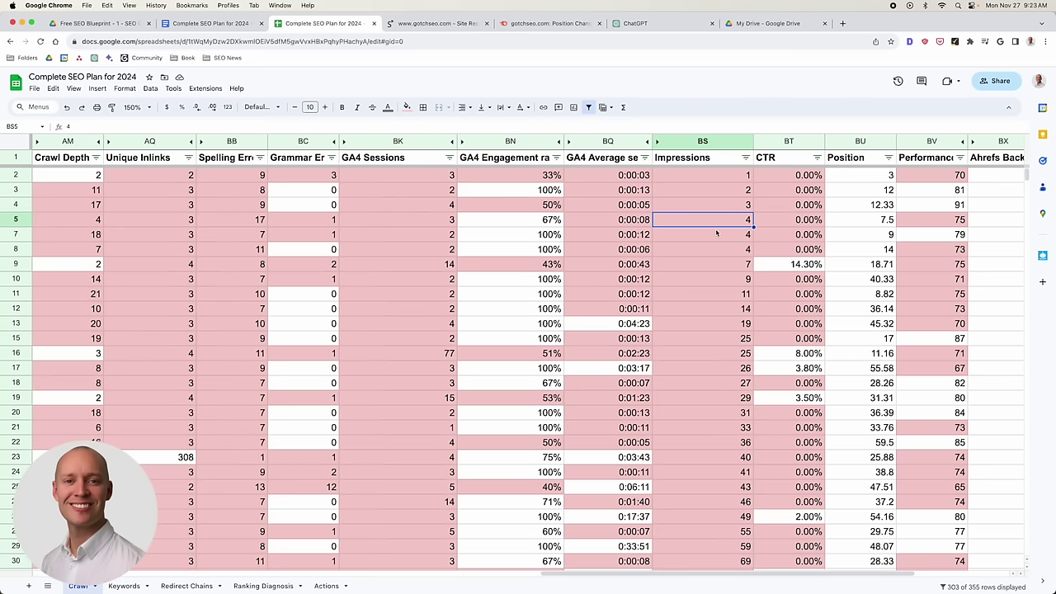
{"action": "left_click", "coordinate": [723, 177]}
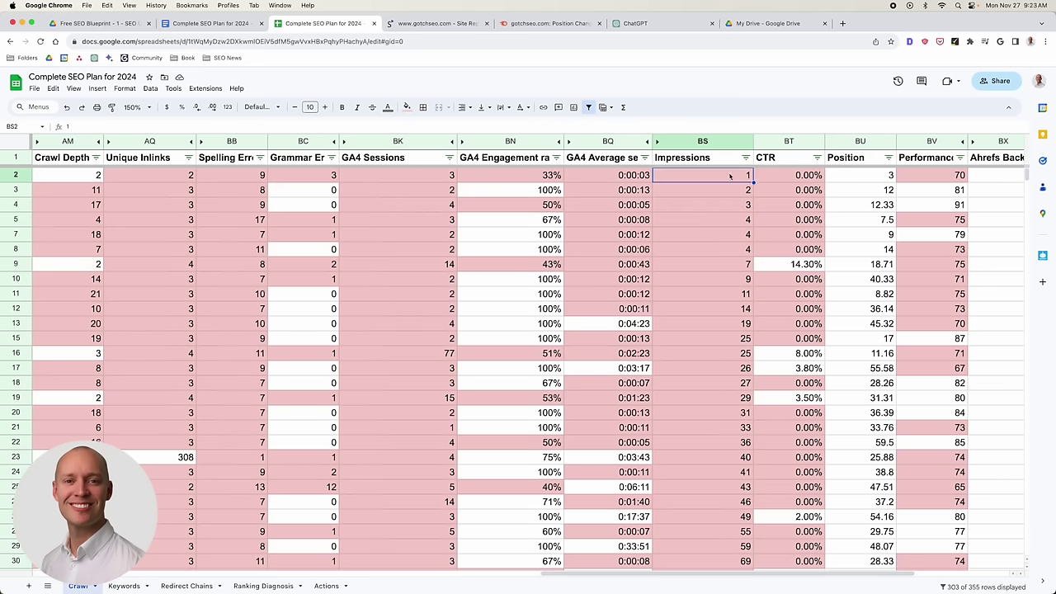
Review the highlighted low-impression rows from row 2 through row 35 and check which page addresses they belong to.
{"action": "left_click", "coordinate": [14, 175]}
{"action": "scroll", "coordinate": [707, 272], "scroll_direction": "down", "scroll_amount": 10}
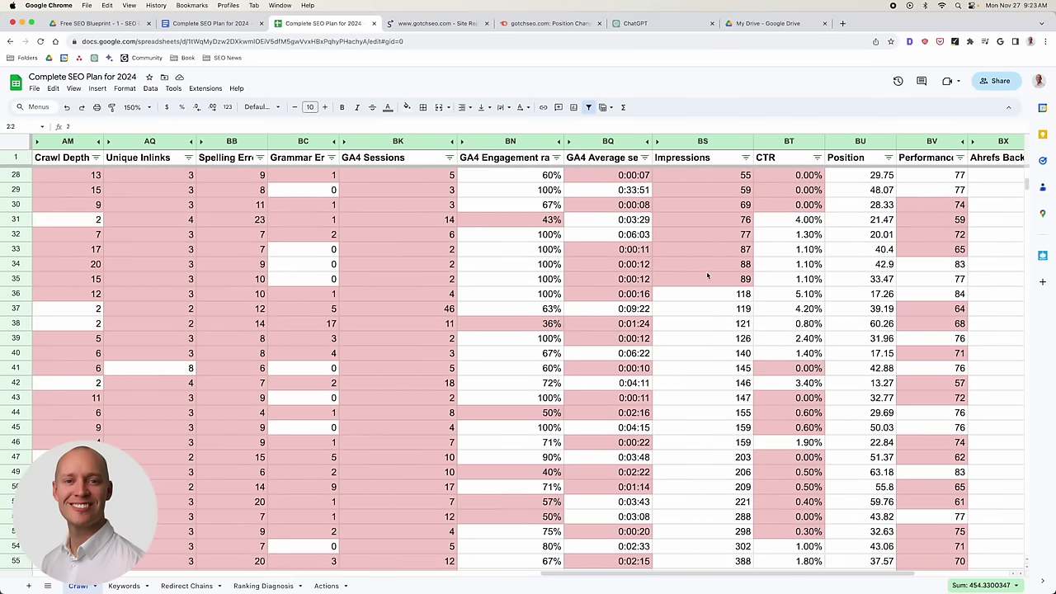
{"action": "scroll", "coordinate": [707, 275], "scroll_direction": "up", "scroll_amount": 1}
{"action": "left_click", "coordinate": [17, 293]}
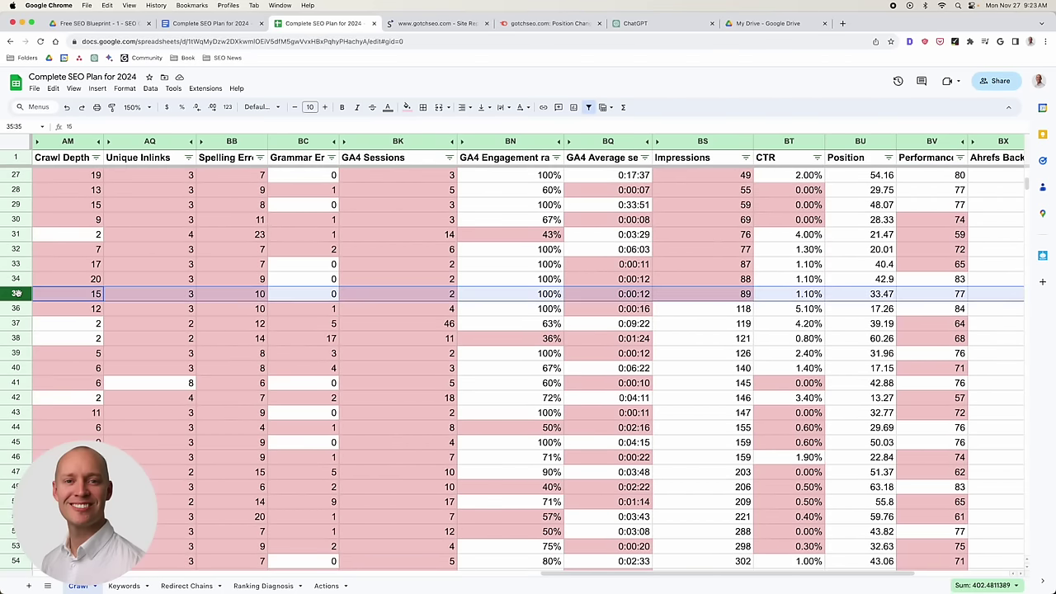
{"action": "scroll", "coordinate": [594, 302], "scroll_direction": "left", "scroll_amount": 10}
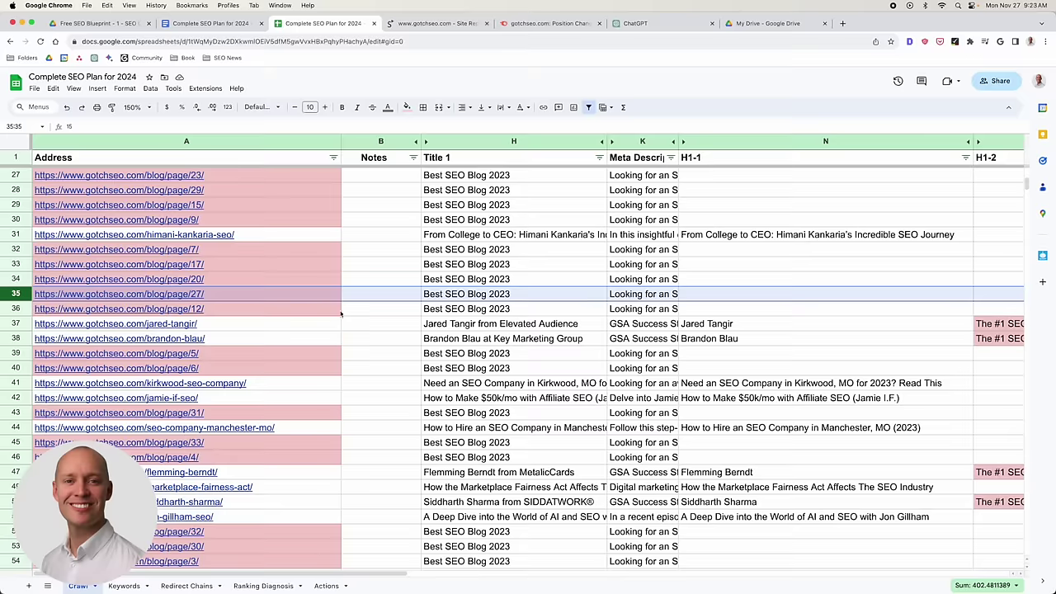
{"action": "scroll", "coordinate": [322, 307], "scroll_direction": "up", "scroll_amount": 10}
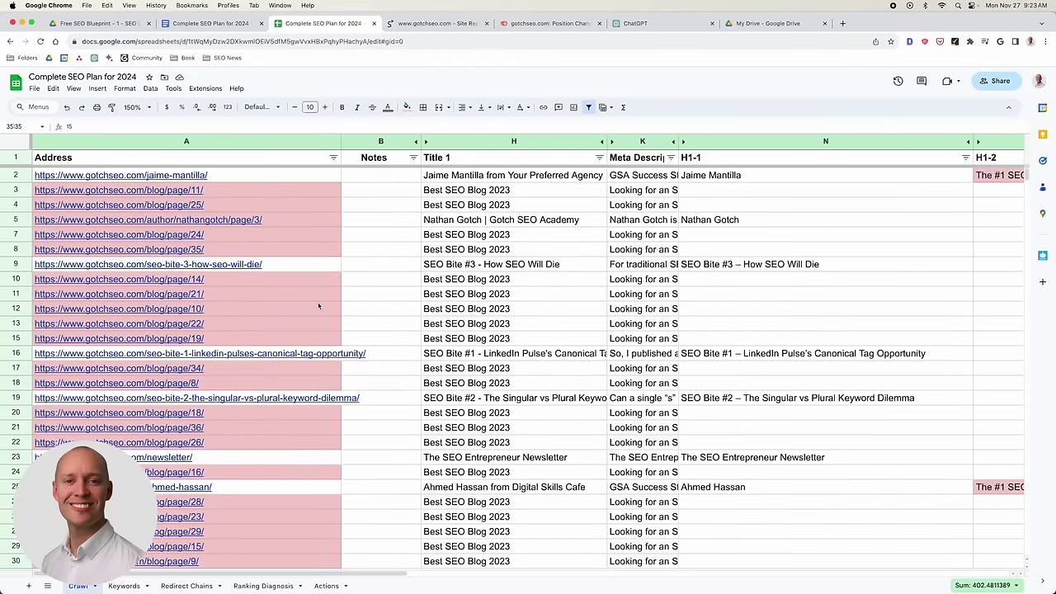
Open the page linked in the Address cell of row 2 and read through the success story's content.
{"action": "left_click", "coordinate": [290, 176]}
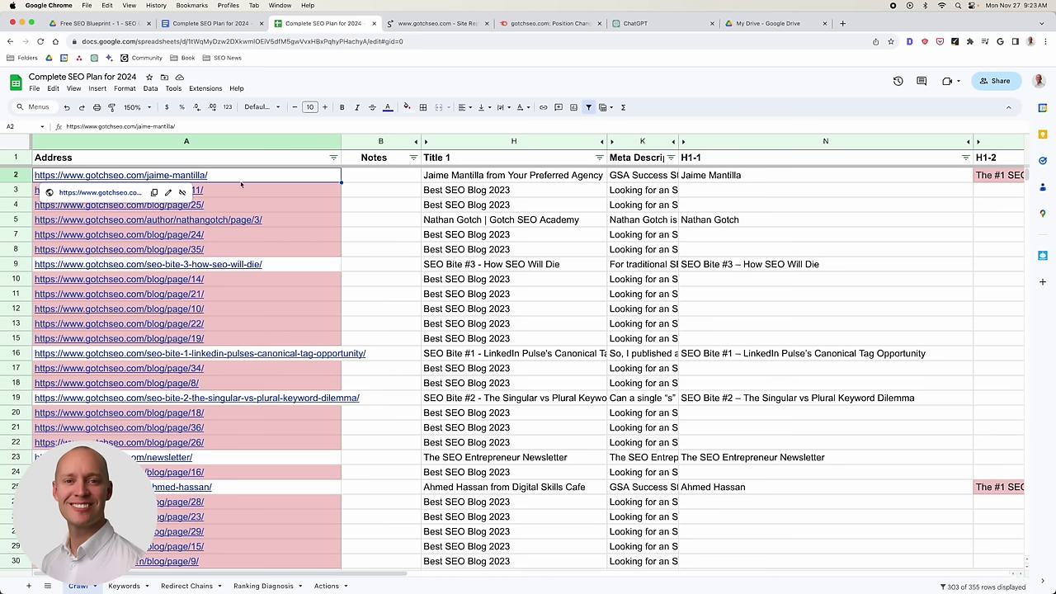
{"action": "left_click", "coordinate": [122, 193]}
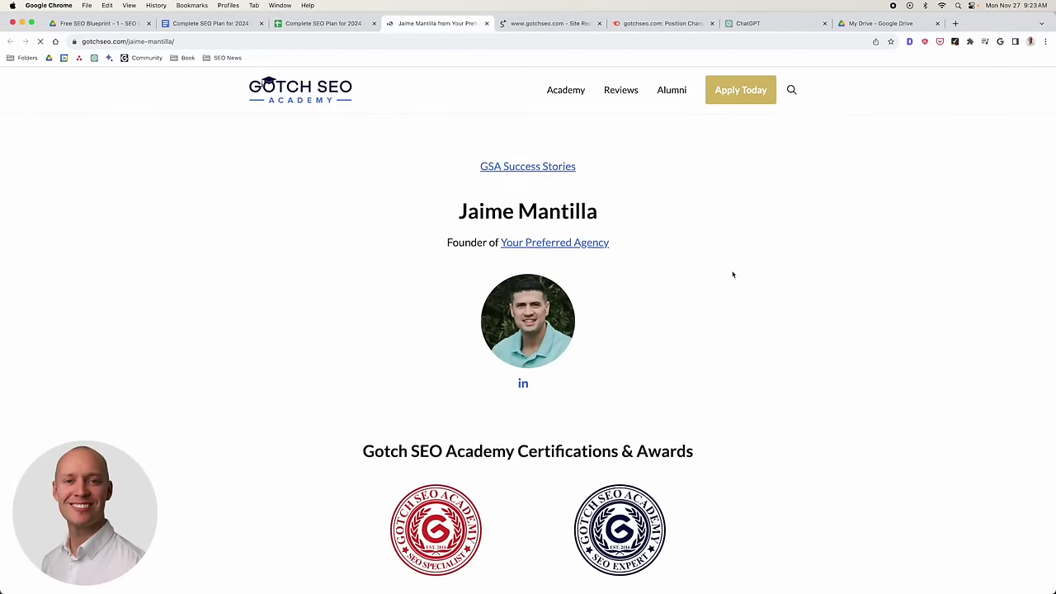
{"action": "scroll", "coordinate": [795, 273], "scroll_direction": "down", "scroll_amount": 15}
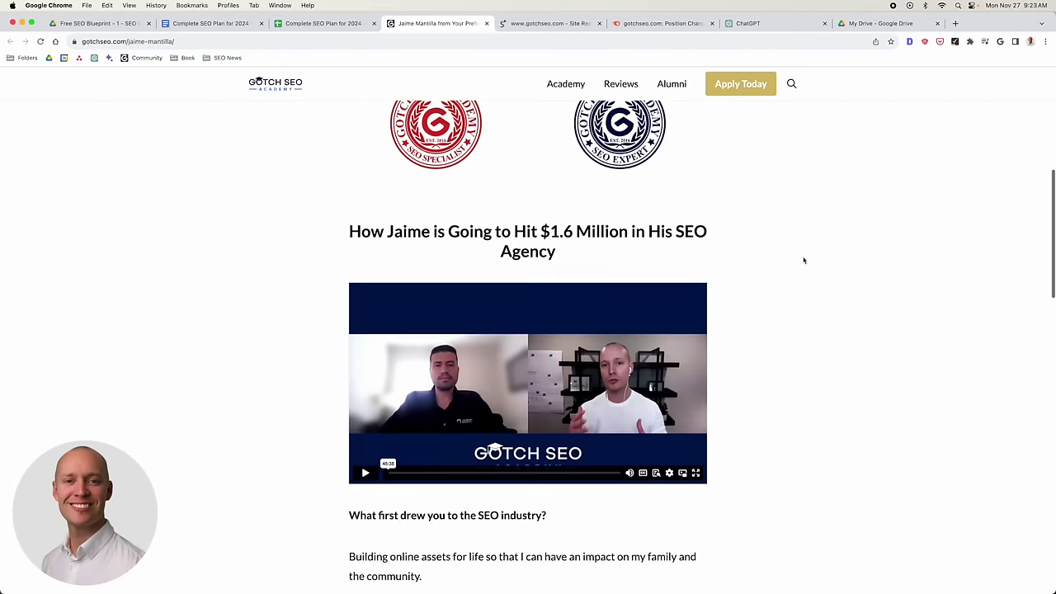
{"action": "scroll", "coordinate": [805, 260], "scroll_direction": "down", "scroll_amount": 15}
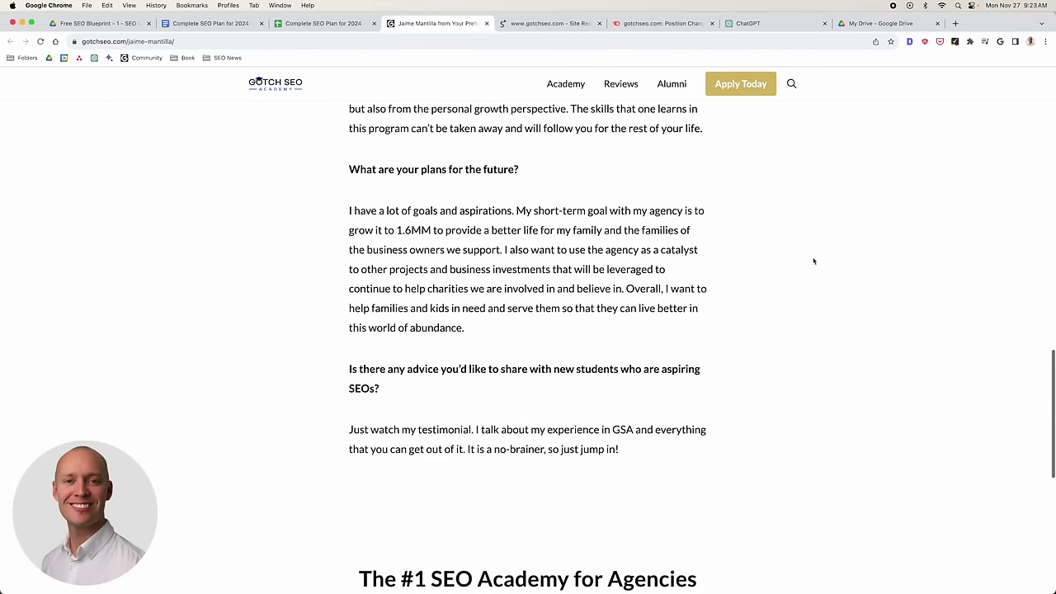
{"action": "scroll", "coordinate": [809, 258], "scroll_direction": "up", "scroll_amount": 20}
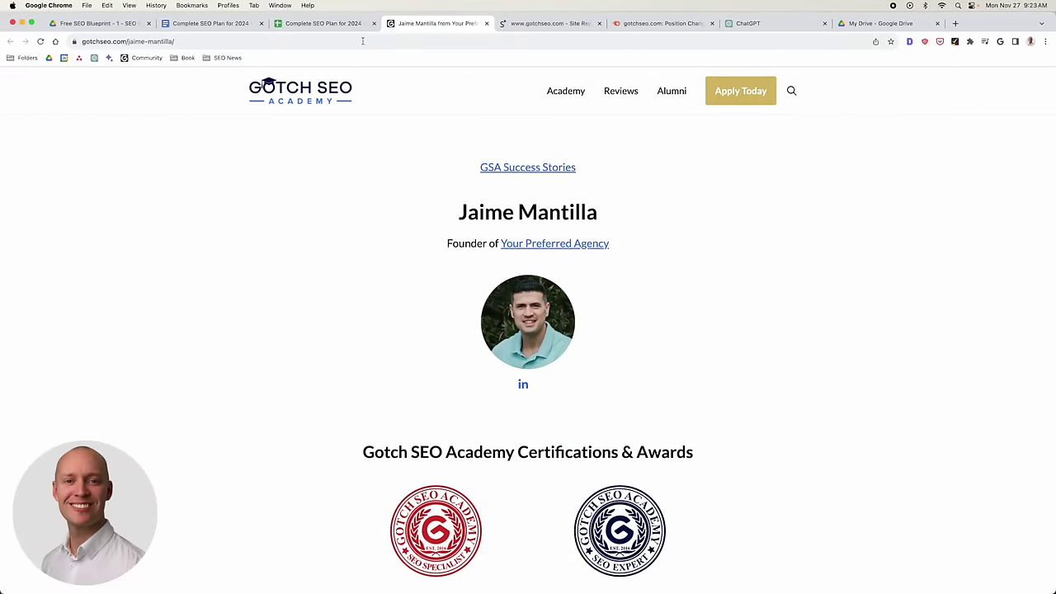
Return to the crawl spreadsheet and check the flagged blog and author pagination addresses in rows 3 to 8.
{"action": "left_click", "coordinate": [346, 24]}
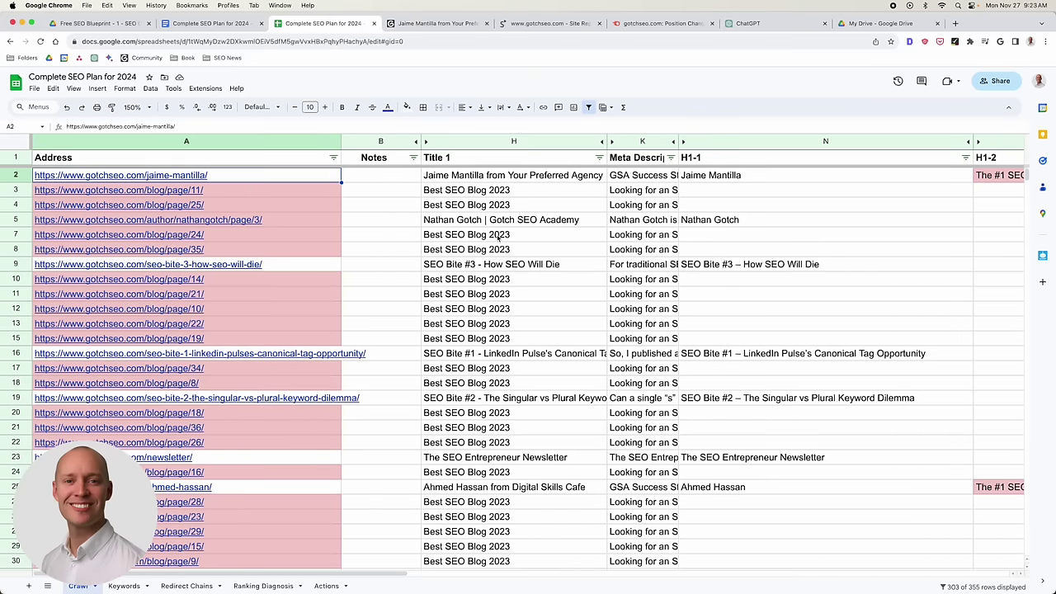
{"action": "left_click_drag", "start_coordinate": [278, 190], "coordinate": [282, 250]}
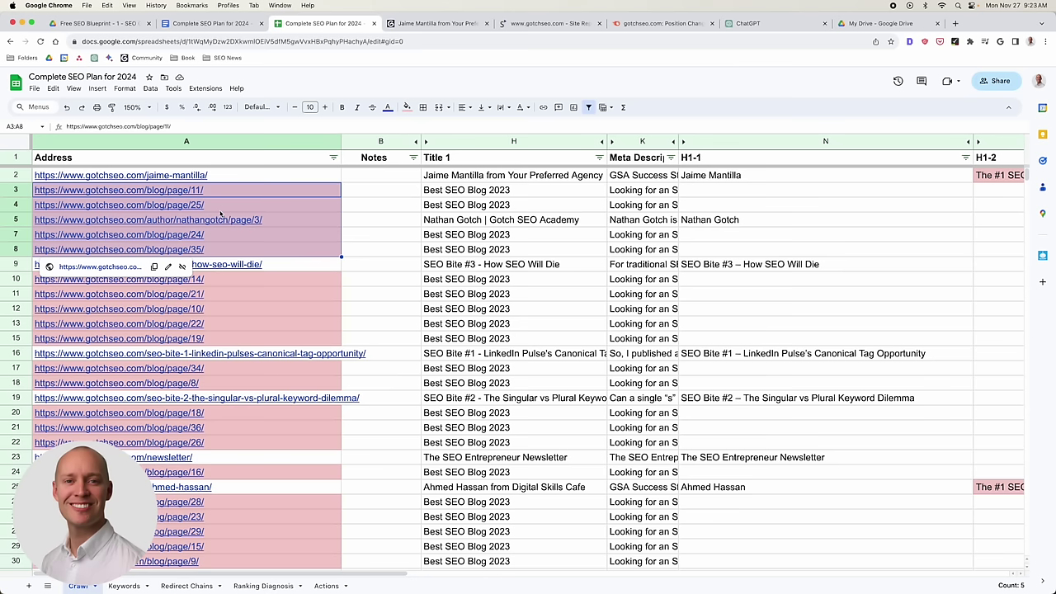
{"action": "left_click", "coordinate": [391, 224]}
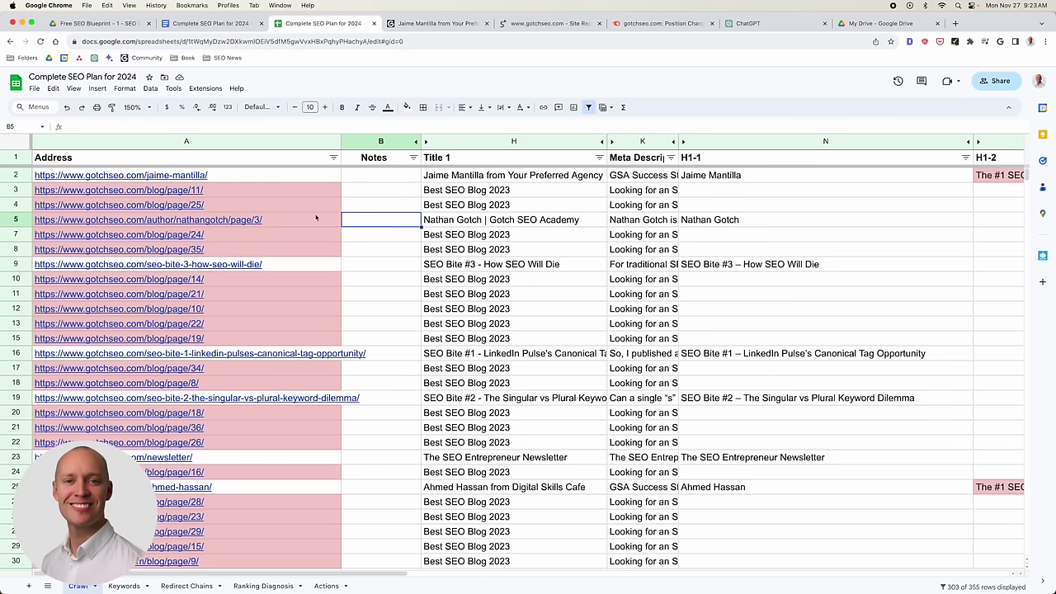
{"action": "left_click_drag", "start_coordinate": [306, 189], "coordinate": [312, 252]}
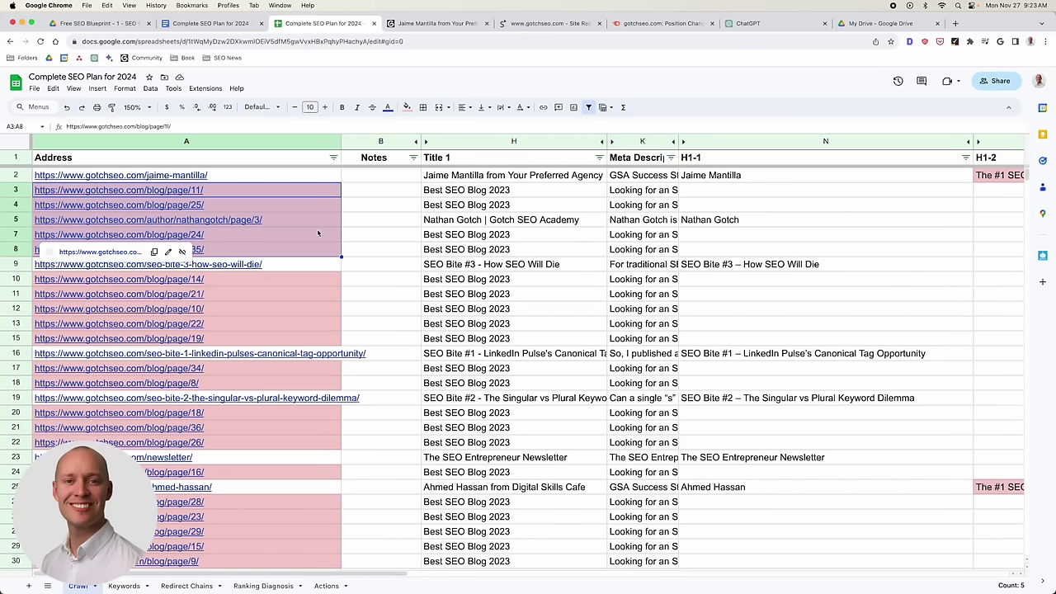
{"action": "left_click", "coordinate": [380, 222]}
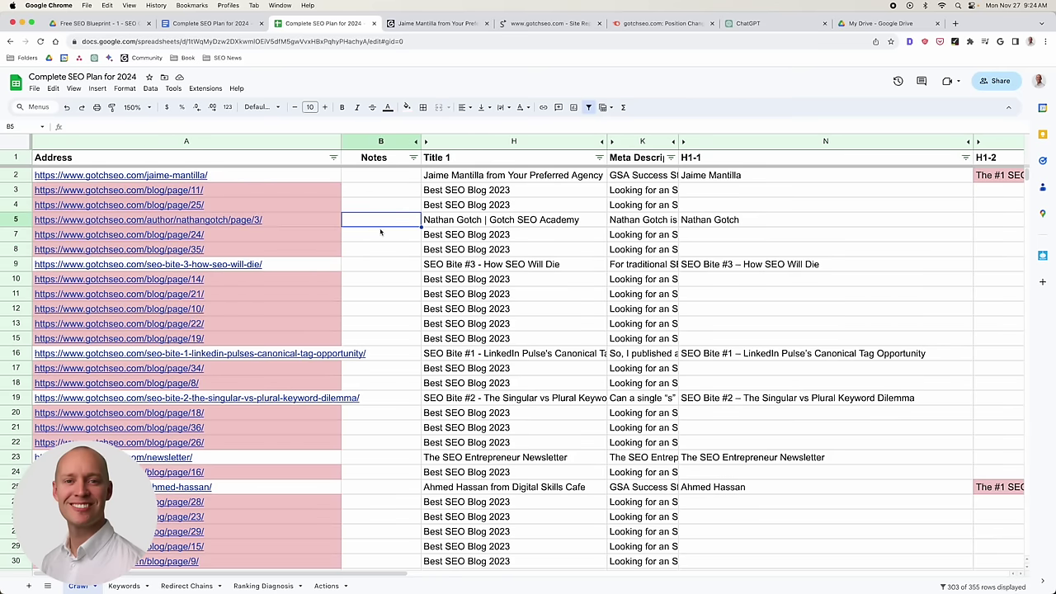
Open the SEO Bite #3 article linked in the Address cell of row 9 and read through its content.
{"action": "left_click", "coordinate": [15, 264]}
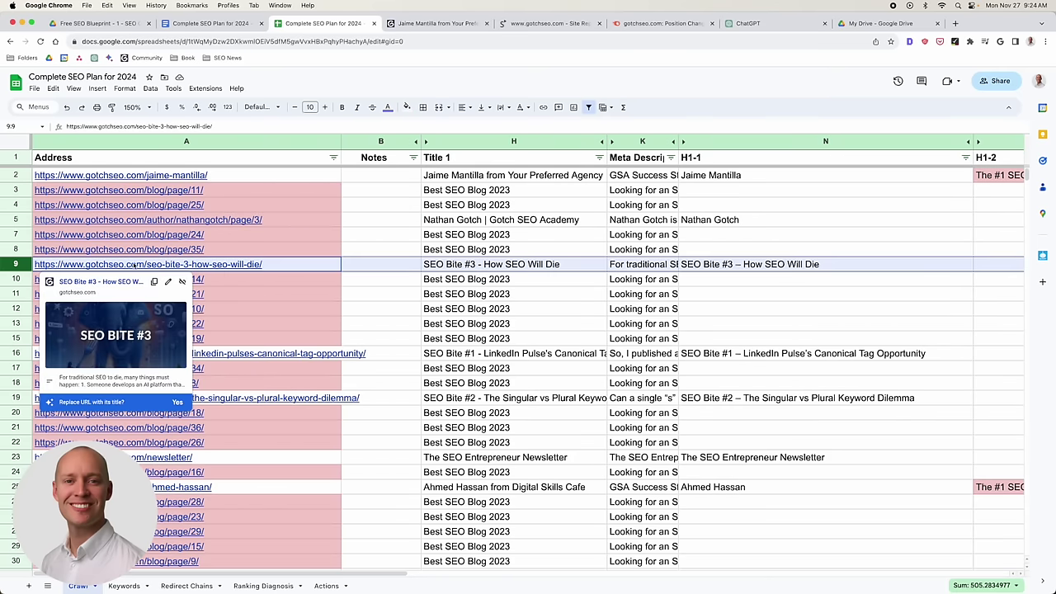
{"action": "left_click", "coordinate": [151, 267]}
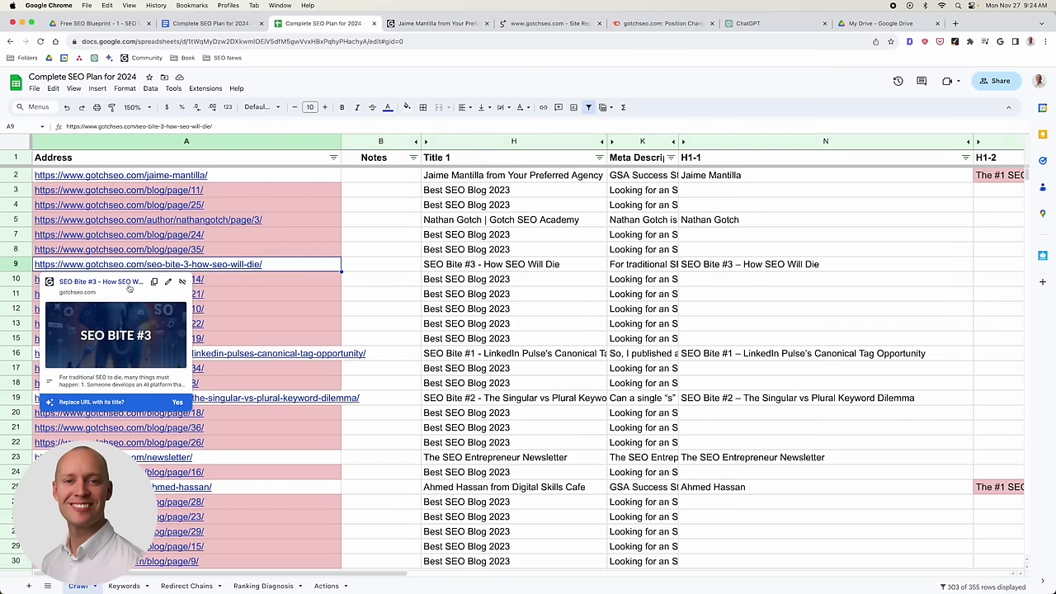
{"action": "left_click", "coordinate": [128, 284]}
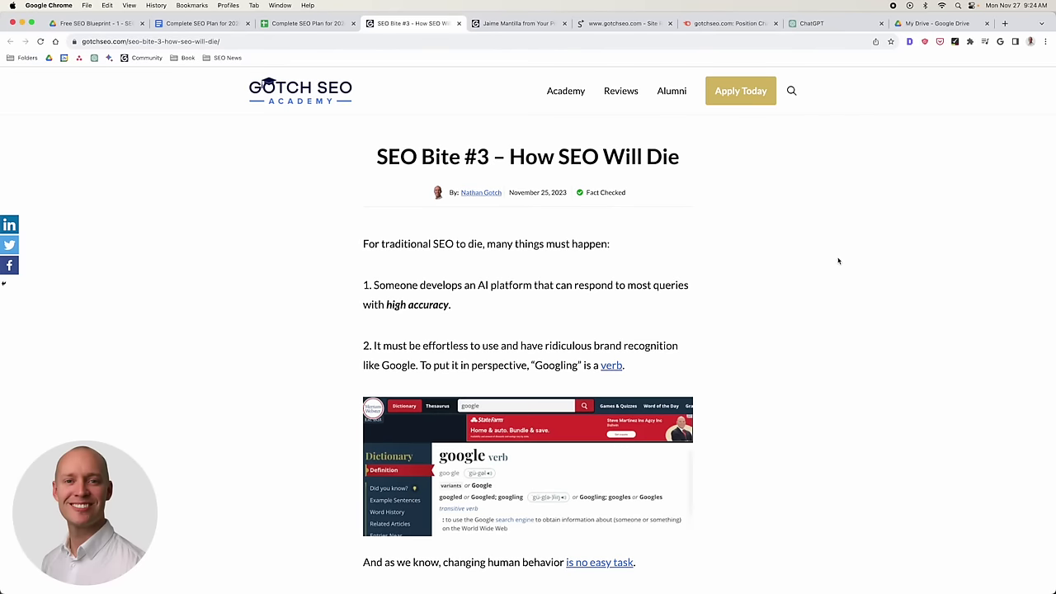
{"action": "scroll", "coordinate": [838, 261], "scroll_direction": "down", "scroll_amount": 1}
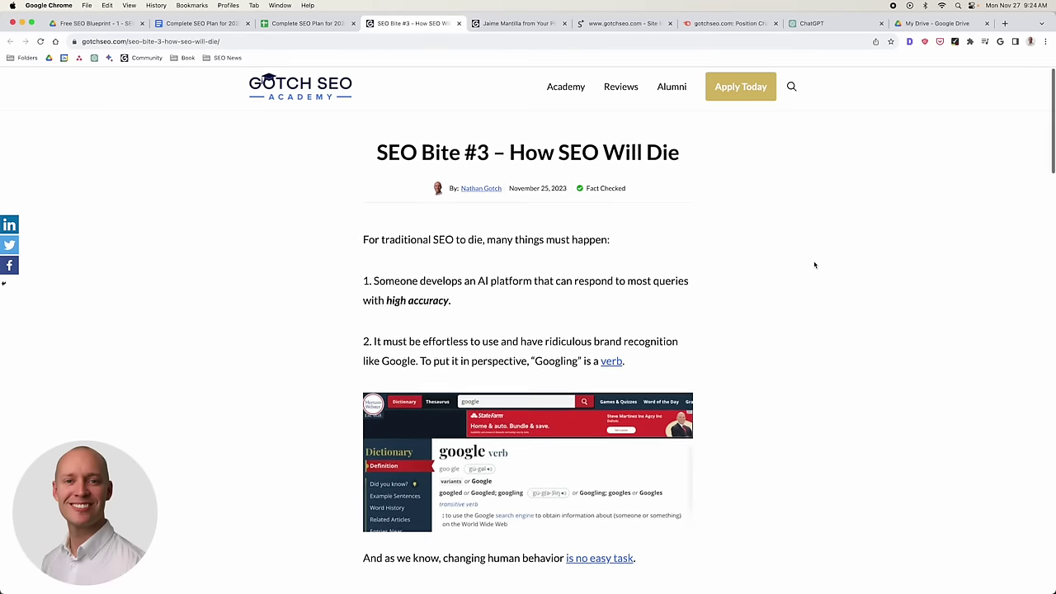
{"action": "scroll", "coordinate": [815, 264], "scroll_direction": "down", "scroll_amount": 3}
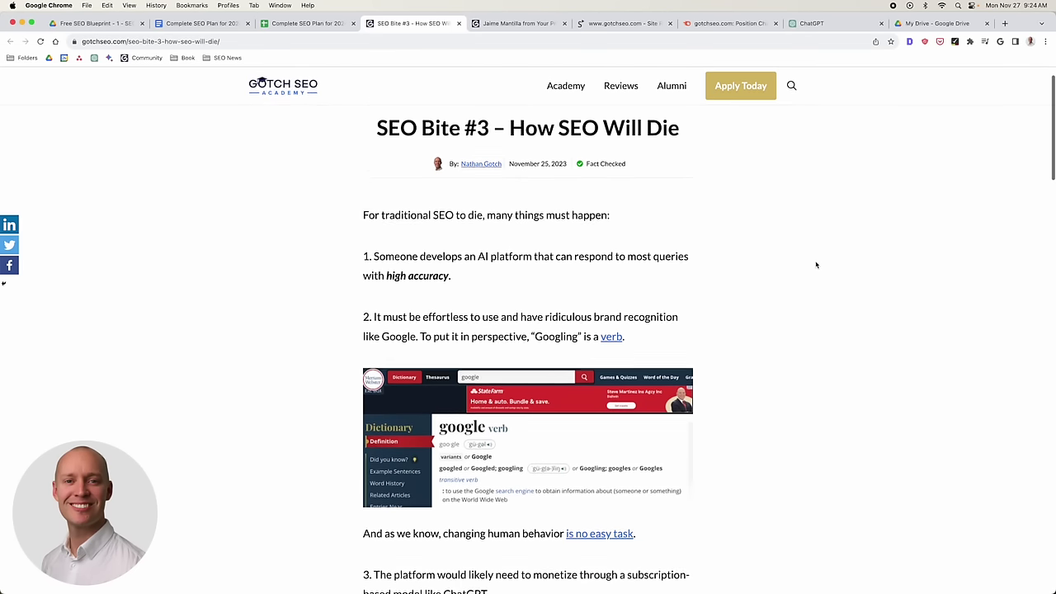
{"action": "scroll", "coordinate": [817, 265], "scroll_direction": "up", "scroll_amount": 3}
{"action": "scroll", "coordinate": [792, 272], "scroll_direction": "down", "scroll_amount": 1}
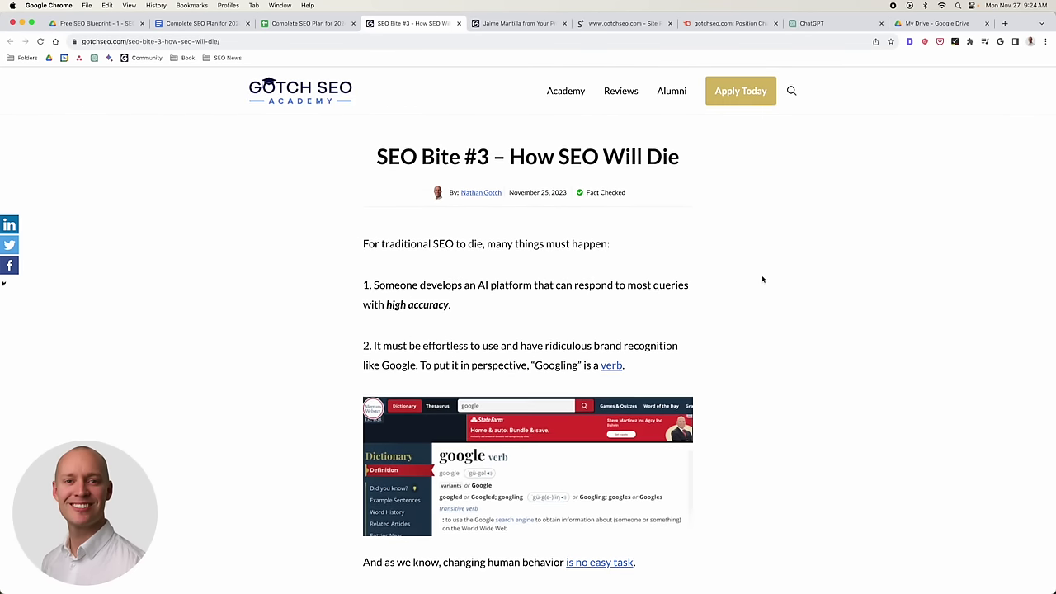
{"action": "scroll", "coordinate": [766, 279], "scroll_direction": "down", "scroll_amount": 5}
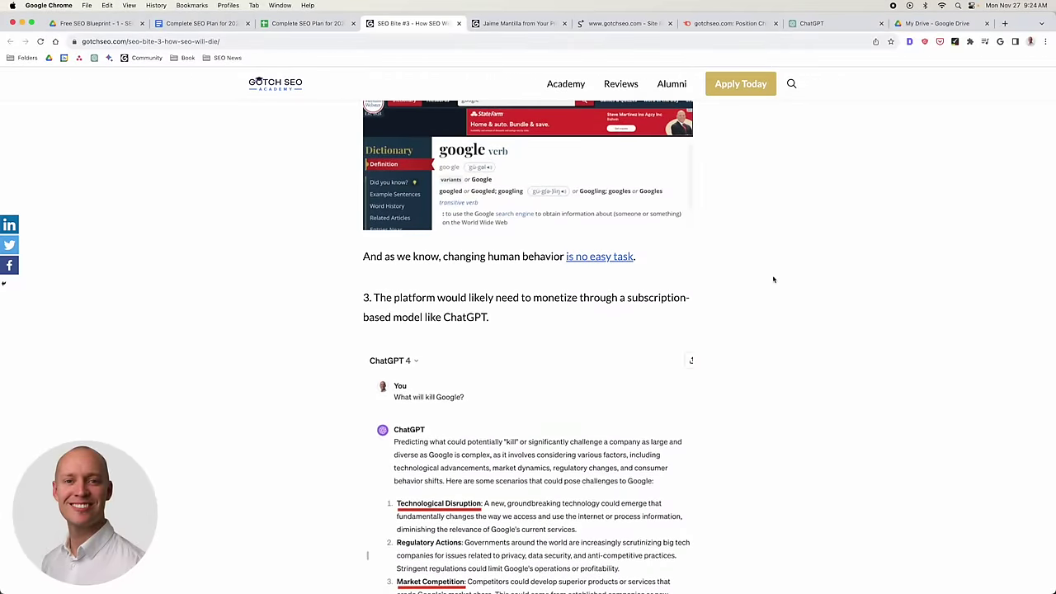
{"action": "scroll", "coordinate": [774, 280], "scroll_direction": "down", "scroll_amount": 10}
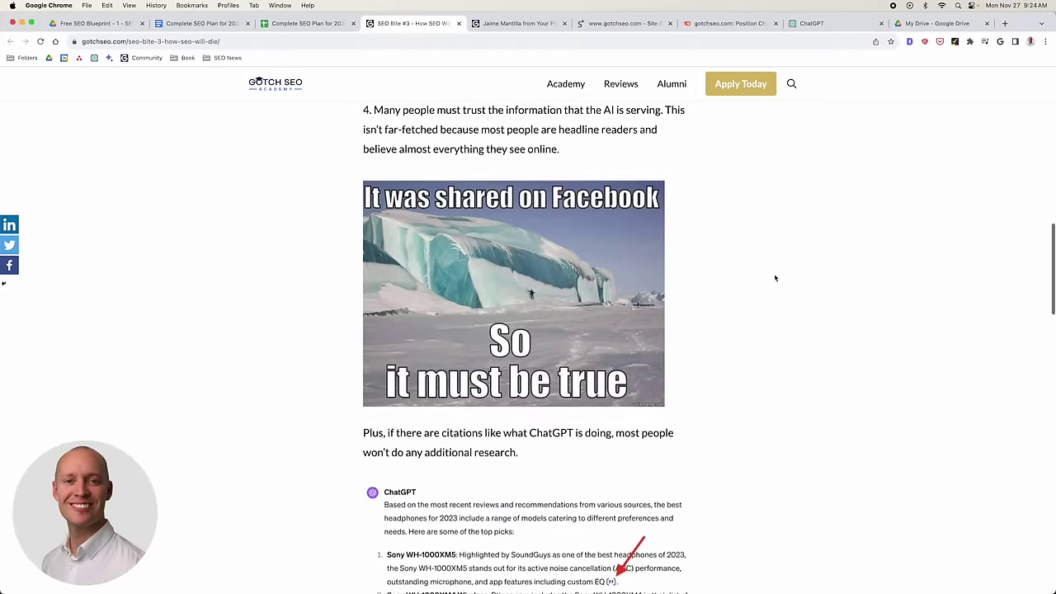
{"action": "scroll", "coordinate": [776, 277], "scroll_direction": "down", "scroll_amount": 10}
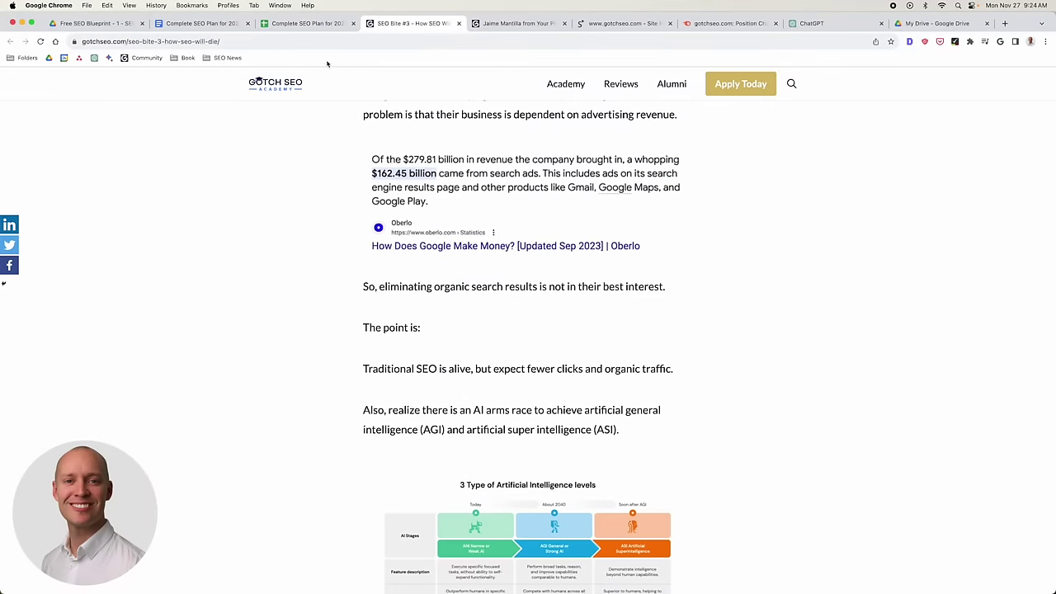
Select row 9 in the crawl spreadsheet and examine its heading, word count, readability, inlink, spelling and grammar values.
{"action": "left_click", "coordinate": [318, 23]}
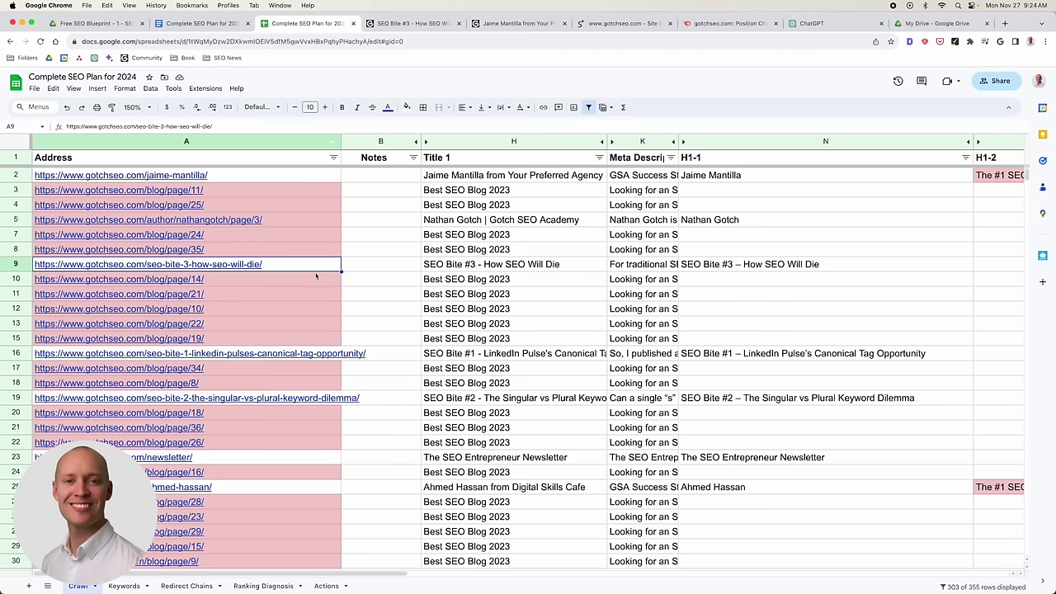
{"action": "left_click", "coordinate": [402, 278]}
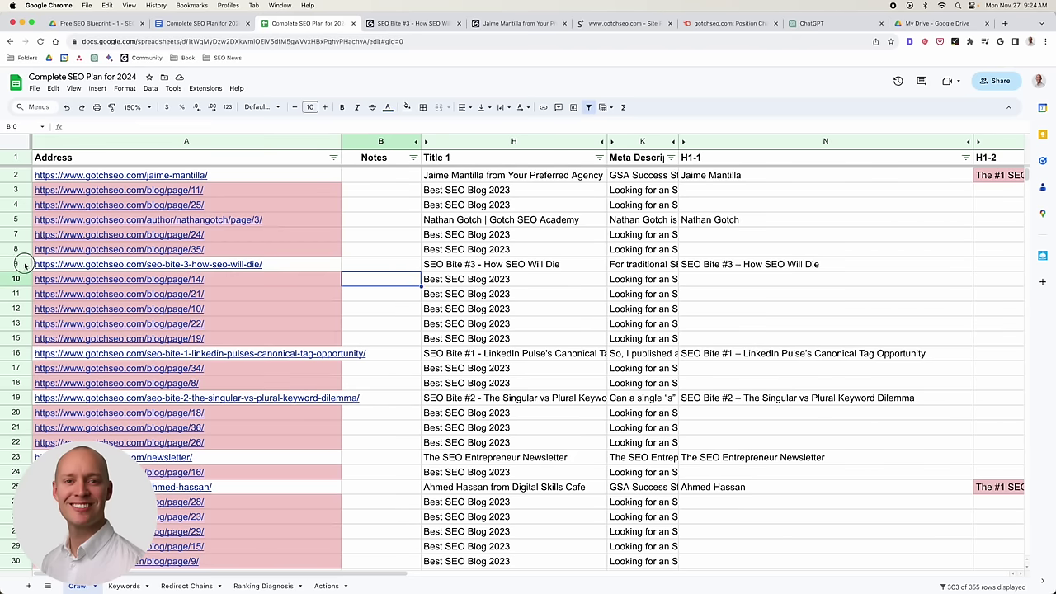
{"action": "left_click", "coordinate": [117, 265]}
{"action": "key", "text": "shift+space"}
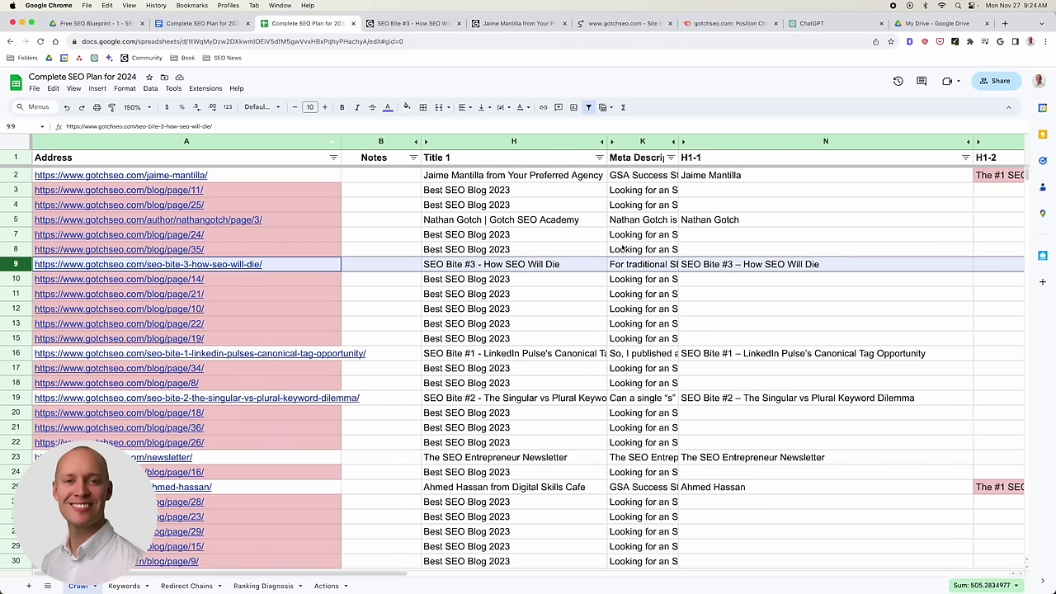
{"action": "scroll", "coordinate": [617, 250], "scroll_direction": "right", "scroll_amount": 10}
{"action": "scroll", "coordinate": [605, 268], "scroll_direction": "right", "scroll_amount": 5}
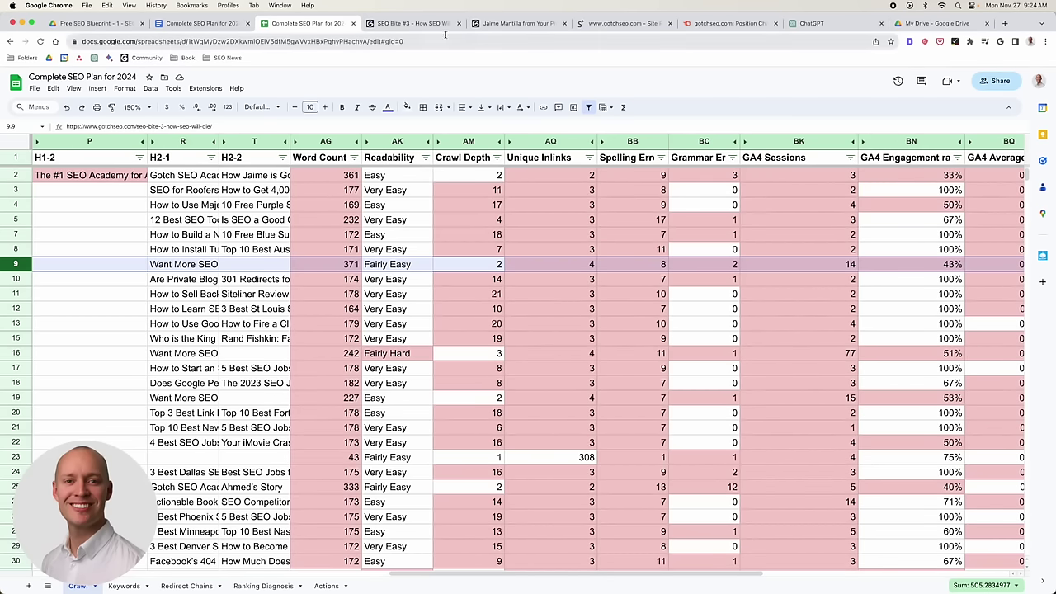
Compare the opening of the SEO Bite #3 article with row 9's sessions, impressions, CTR and position metrics.
{"action": "left_click", "coordinate": [417, 23]}
{"action": "scroll", "coordinate": [591, 296], "scroll_direction": "up", "scroll_amount": 20}
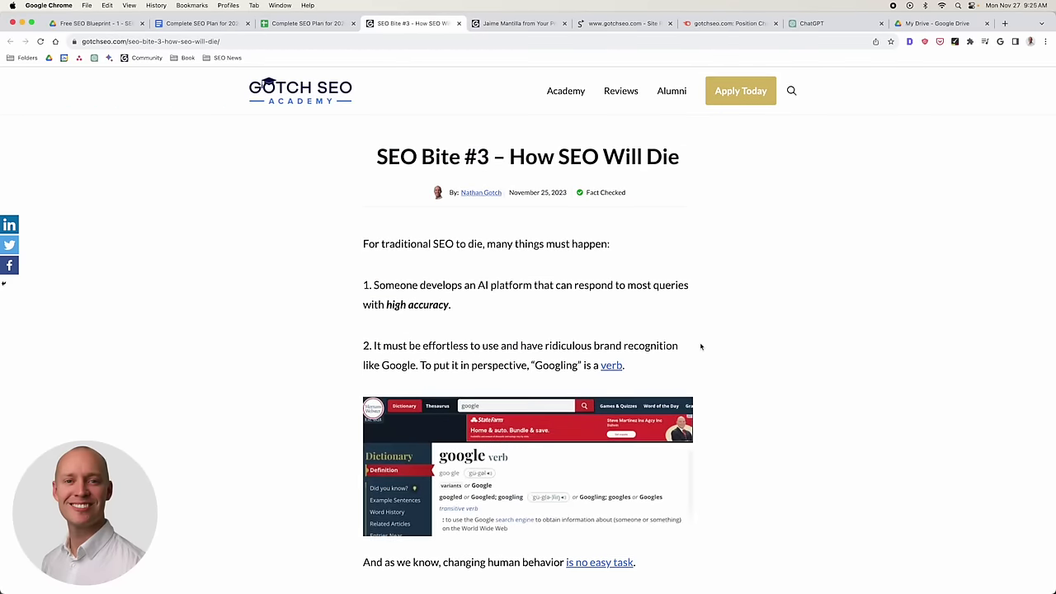
{"action": "left_click", "coordinate": [305, 23]}
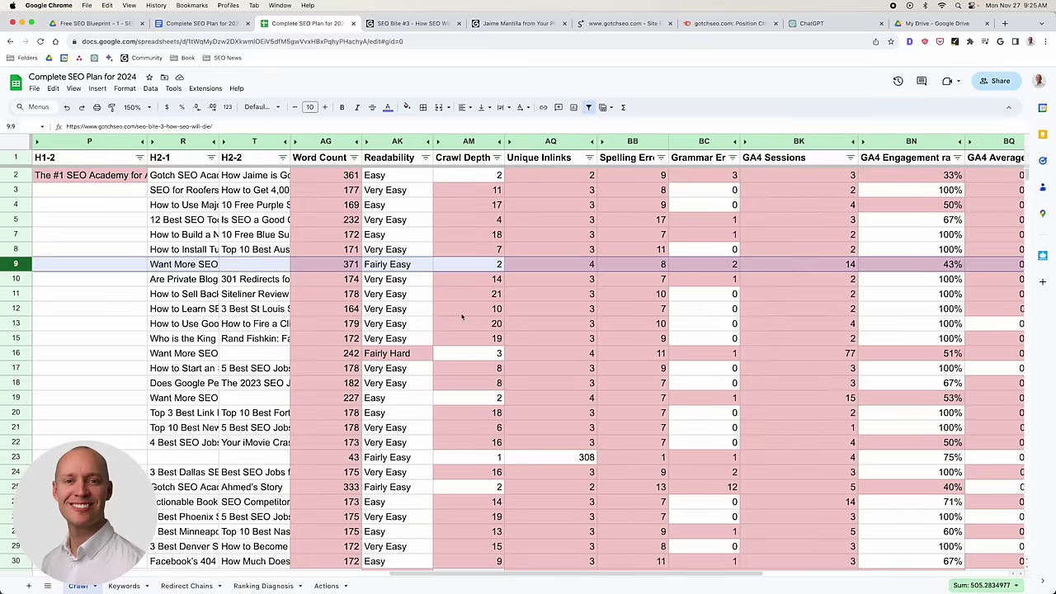
{"action": "scroll", "coordinate": [492, 269], "scroll_direction": "right", "scroll_amount": 4}
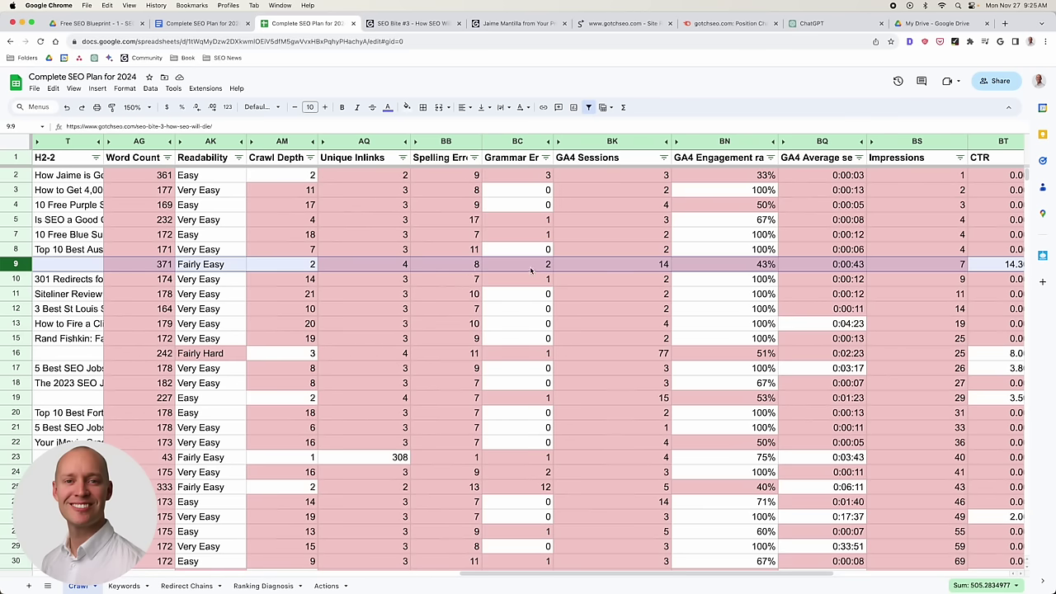
{"action": "scroll", "coordinate": [599, 273], "scroll_direction": "right", "scroll_amount": 2}
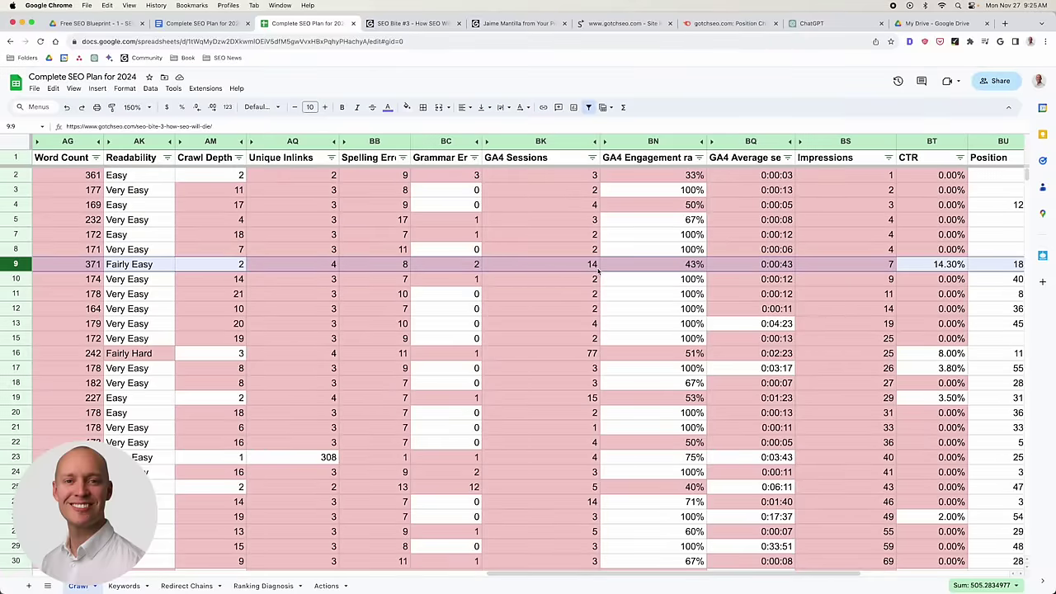
{"action": "scroll", "coordinate": [569, 271], "scroll_direction": "right", "scroll_amount": 2}
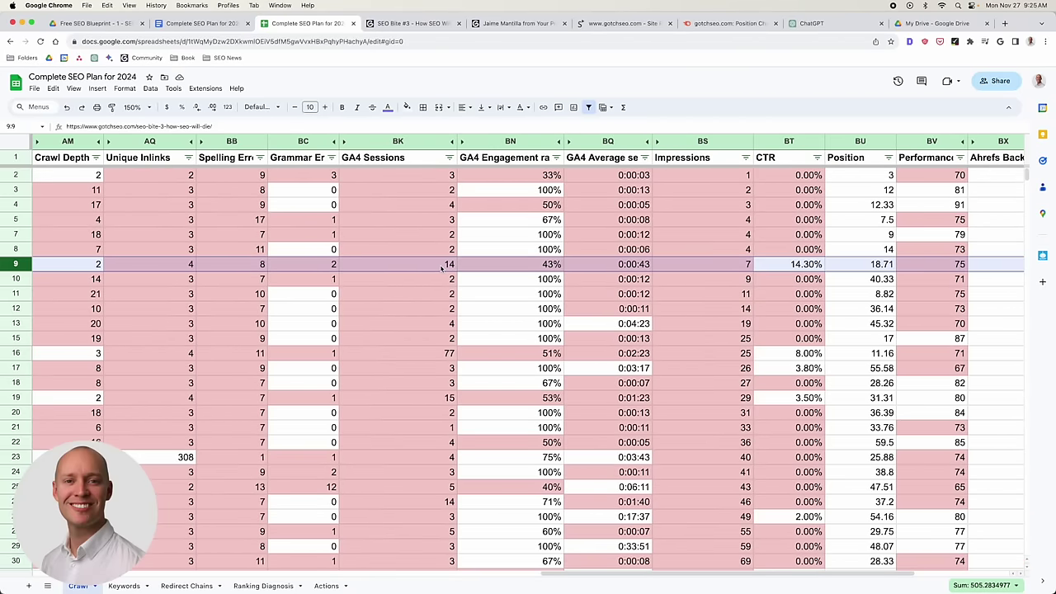
{"action": "left_click", "coordinate": [410, 23]}
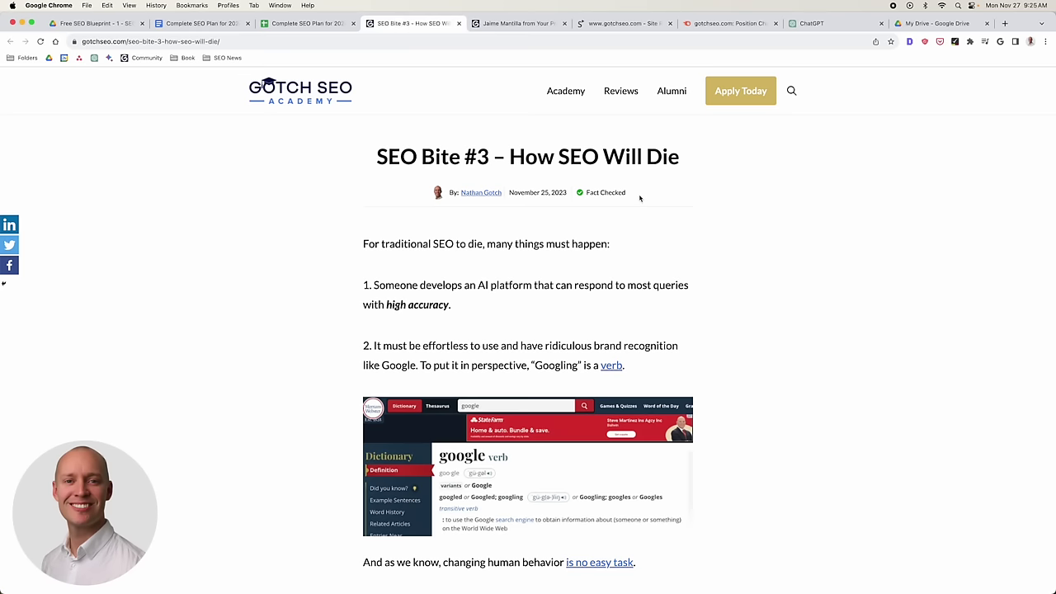
{"action": "left_click", "coordinate": [306, 23]}
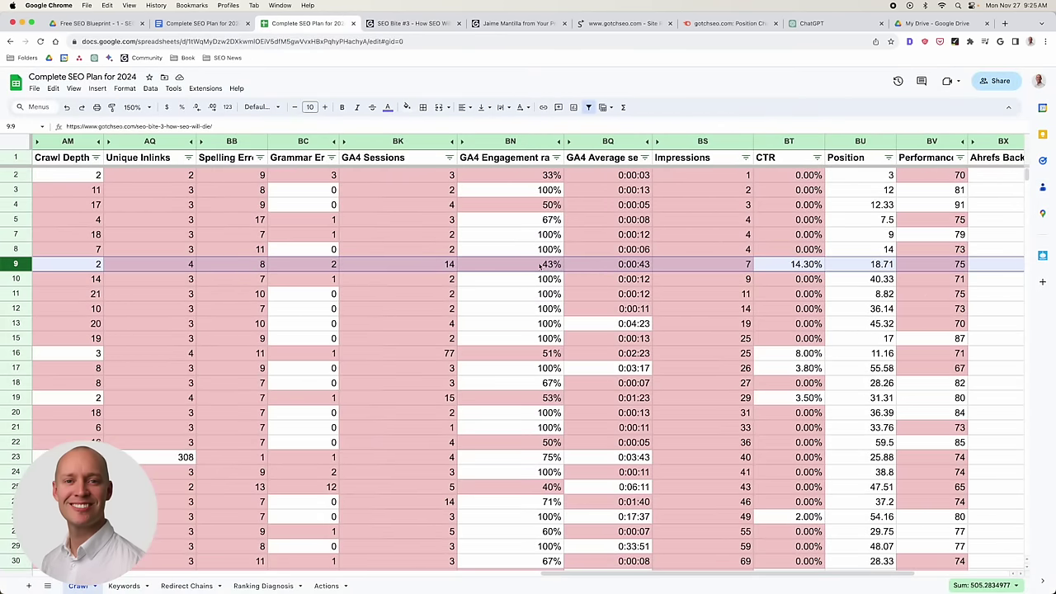
Check row 9's GA4 engagement rate, average session time, performance score and Ahrefs referring domains.
{"action": "left_click", "coordinate": [555, 265]}
{"action": "left_click_drag", "start_coordinate": [569, 265], "coordinate": [552, 268]}
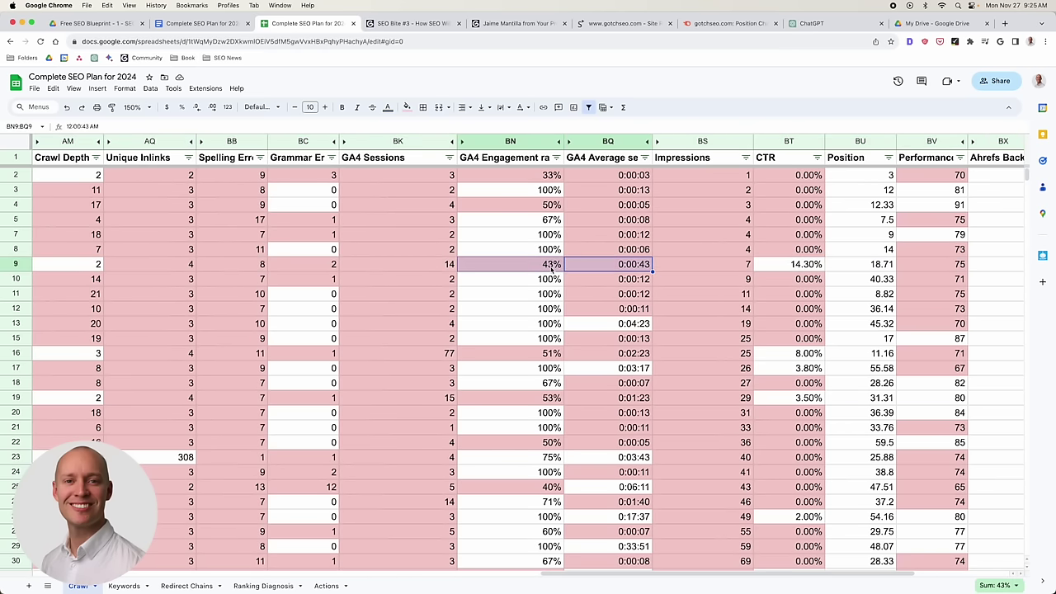
{"action": "scroll", "coordinate": [555, 270], "scroll_direction": "right", "scroll_amount": 3}
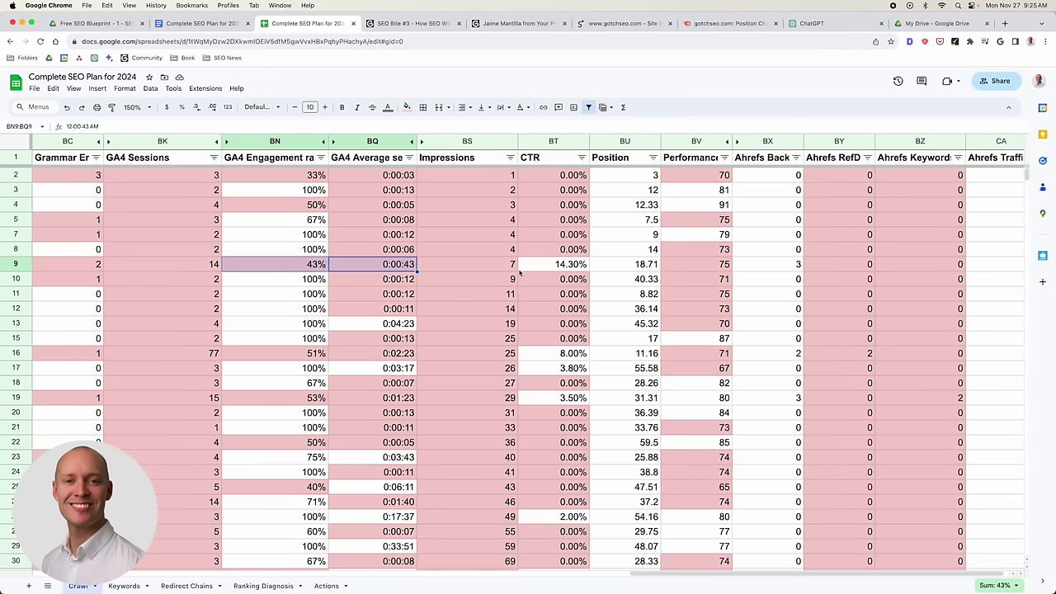
{"action": "left_click", "coordinate": [723, 269]}
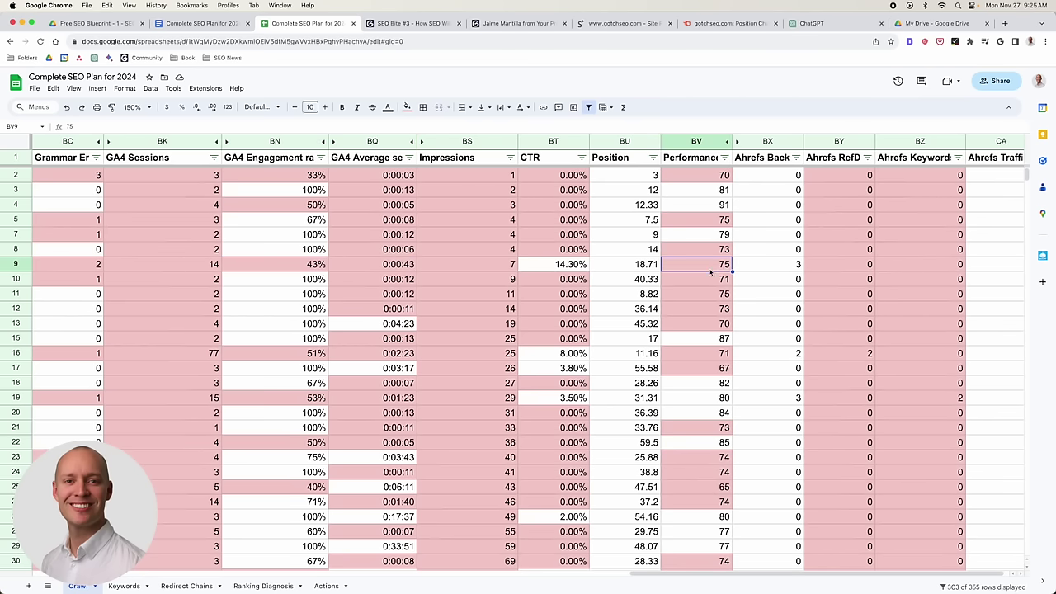
{"action": "scroll", "coordinate": [713, 273], "scroll_direction": "right", "scroll_amount": 1}
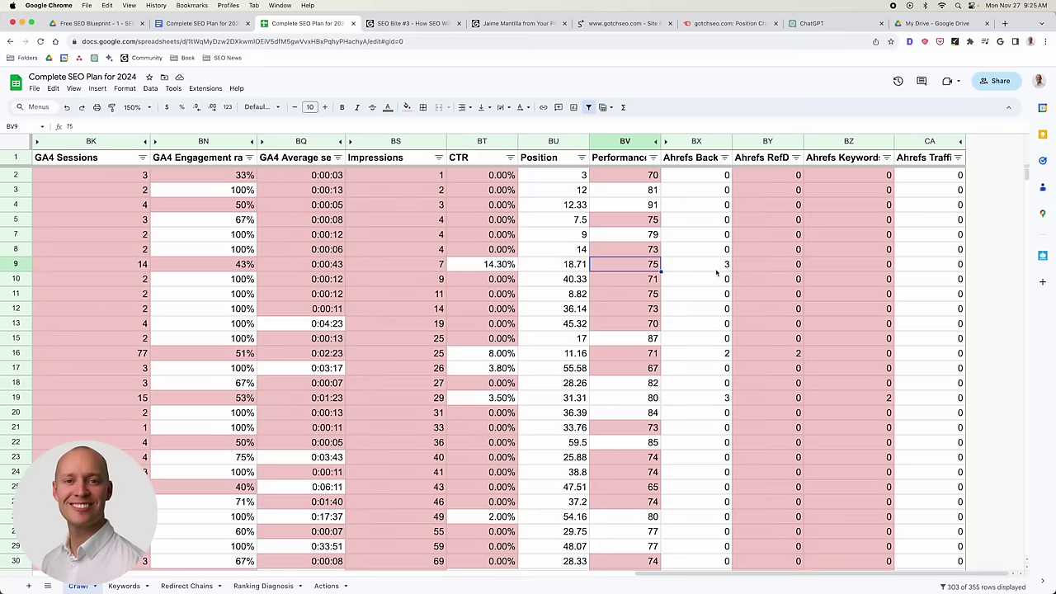
{"action": "left_click", "coordinate": [786, 270]}
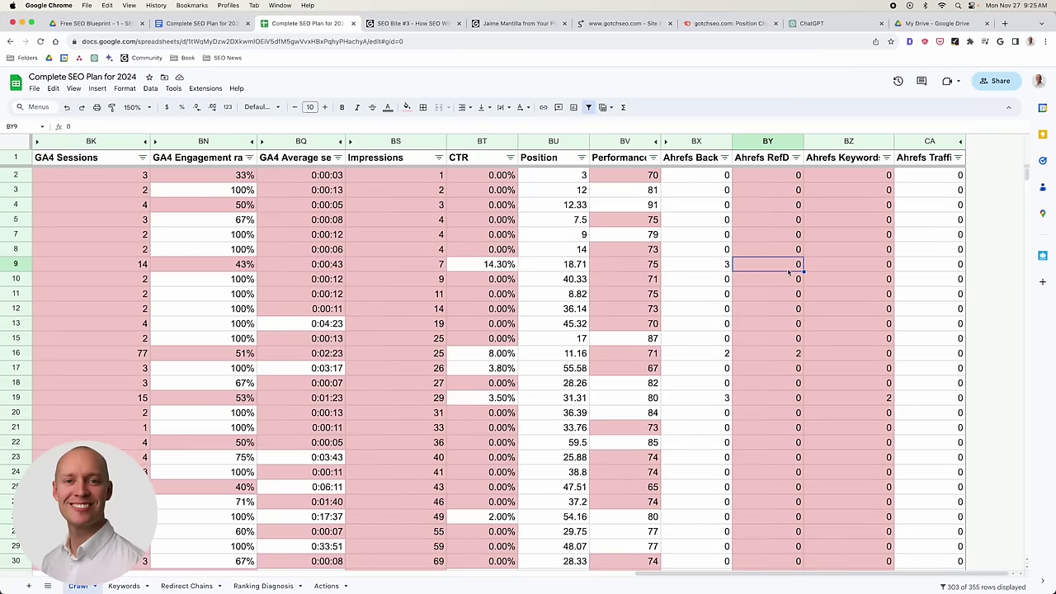
Go back to the Address column and look through the page addresses below row 9, down to row 42.
{"action": "scroll", "coordinate": [793, 277], "scroll_direction": "left", "scroll_amount": 15}
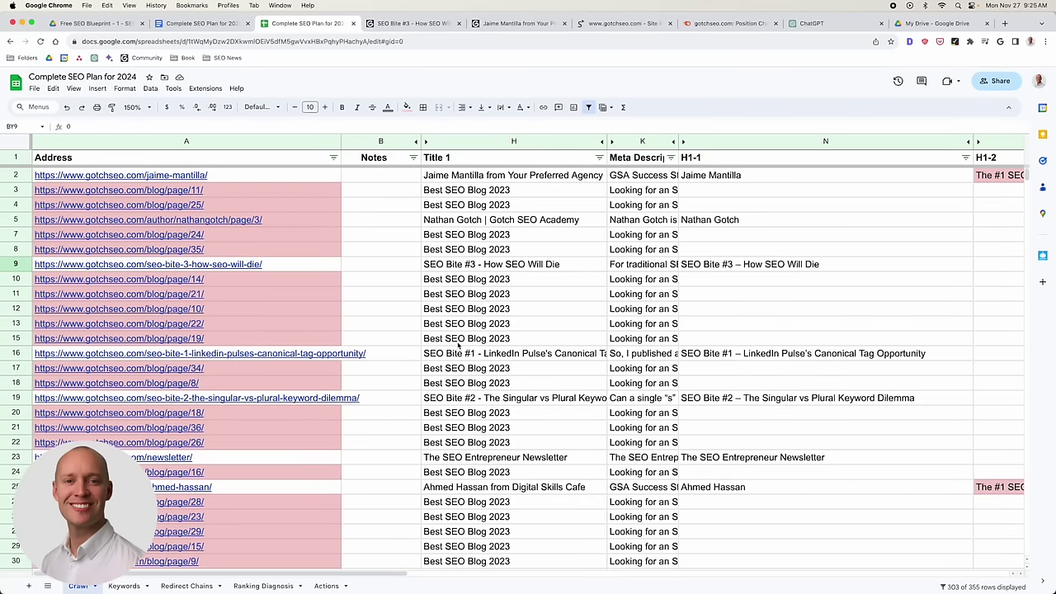
{"action": "scroll", "coordinate": [426, 347], "scroll_direction": "down", "scroll_amount": 1}
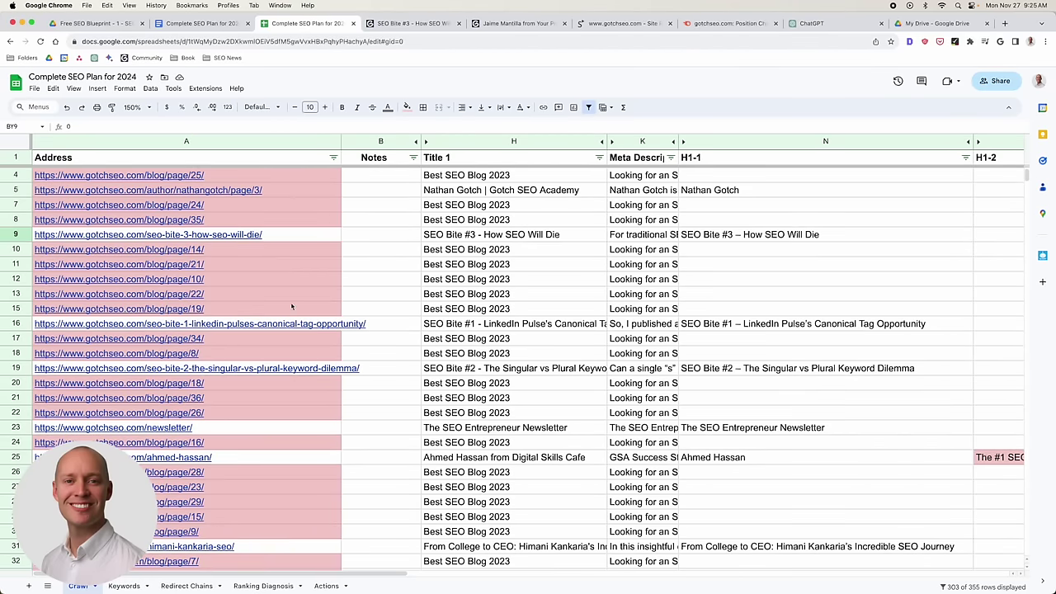
{"action": "scroll", "coordinate": [292, 306], "scroll_direction": "down", "scroll_amount": 2}
{"action": "scroll", "coordinate": [297, 310], "scroll_direction": "down", "scroll_amount": 2}
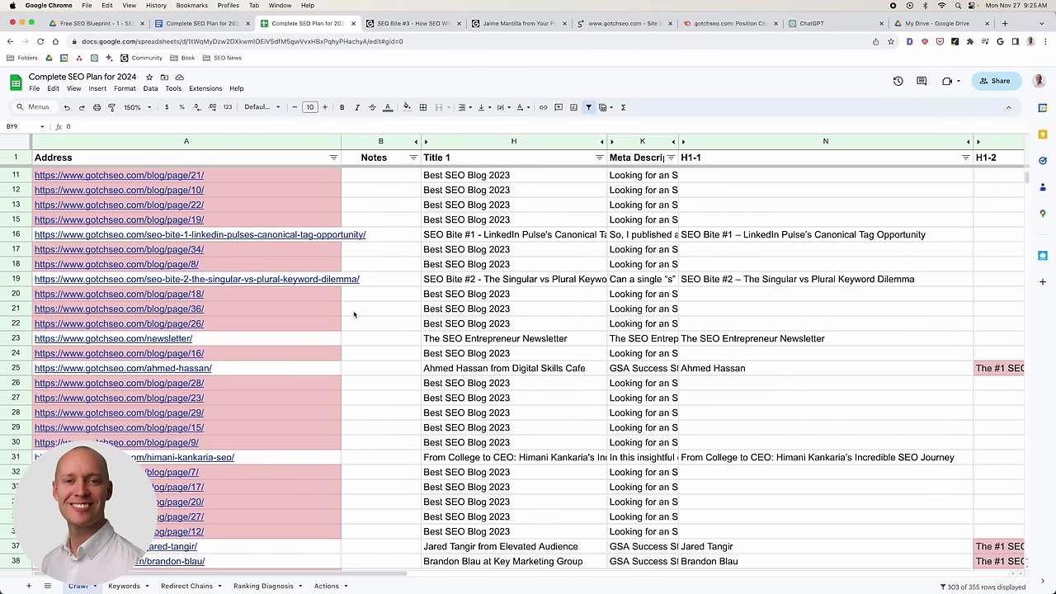
{"action": "scroll", "coordinate": [354, 315], "scroll_direction": "down", "scroll_amount": 1}
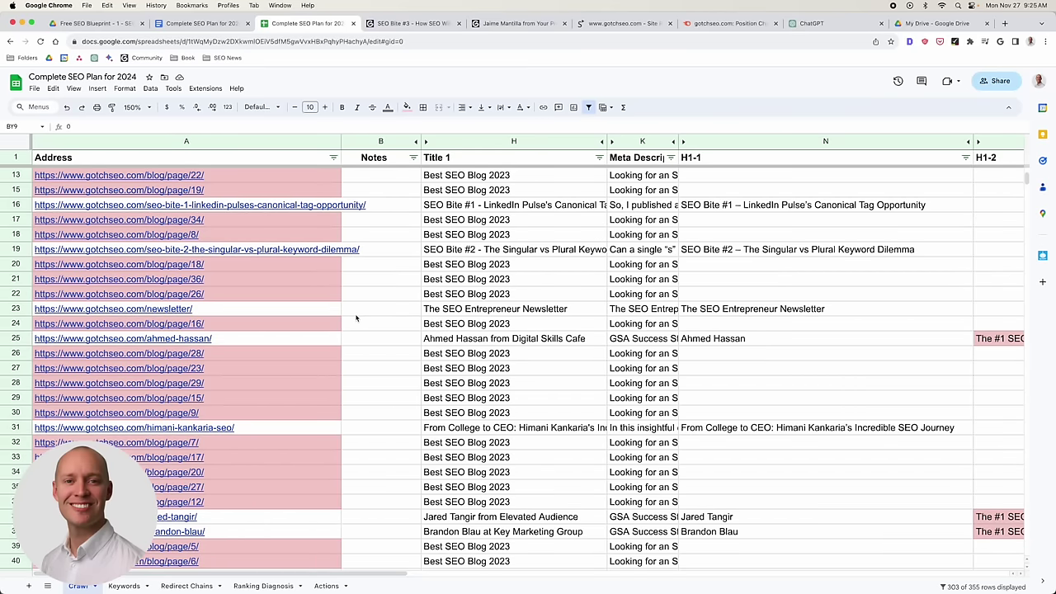
{"action": "scroll", "coordinate": [220, 361], "scroll_direction": "down", "scroll_amount": 3}
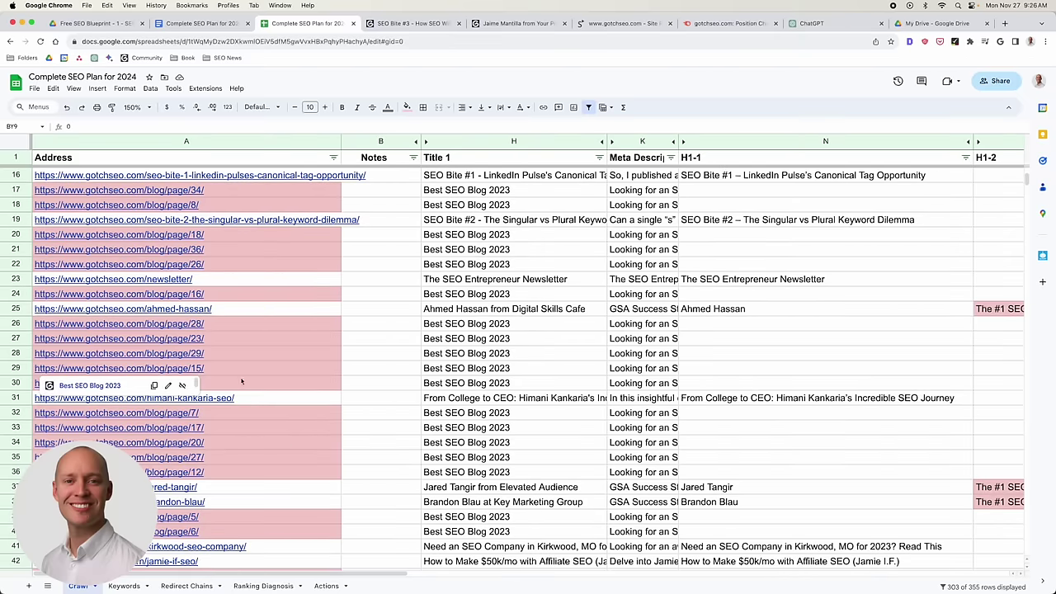
Find the Kirkwood SEO company page in row 41, select its row and open the linked page.
{"action": "left_click", "coordinate": [396, 355]}
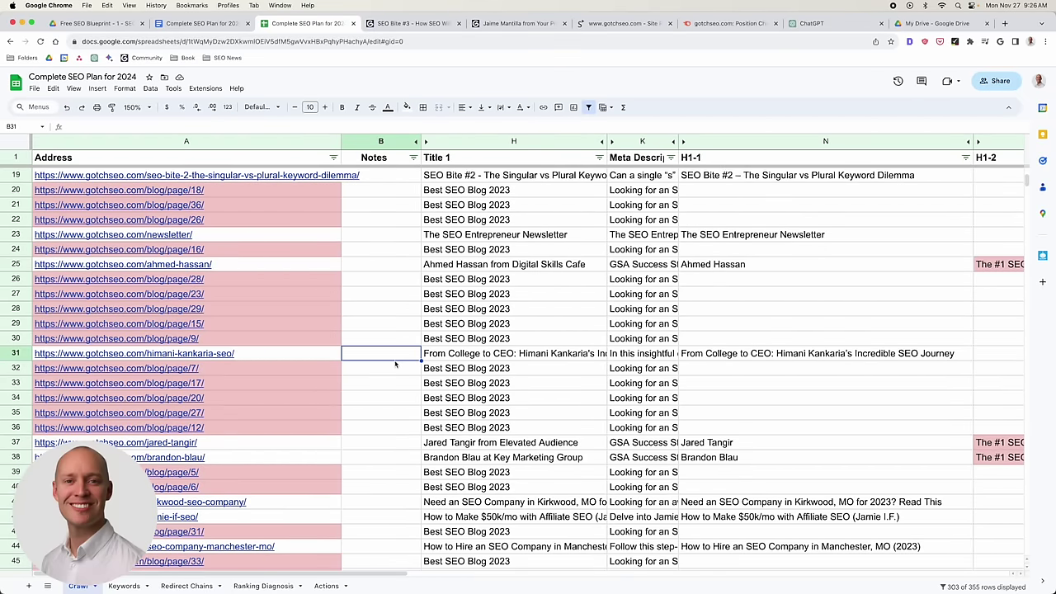
{"action": "scroll", "coordinate": [393, 364], "scroll_direction": "down", "scroll_amount": 2}
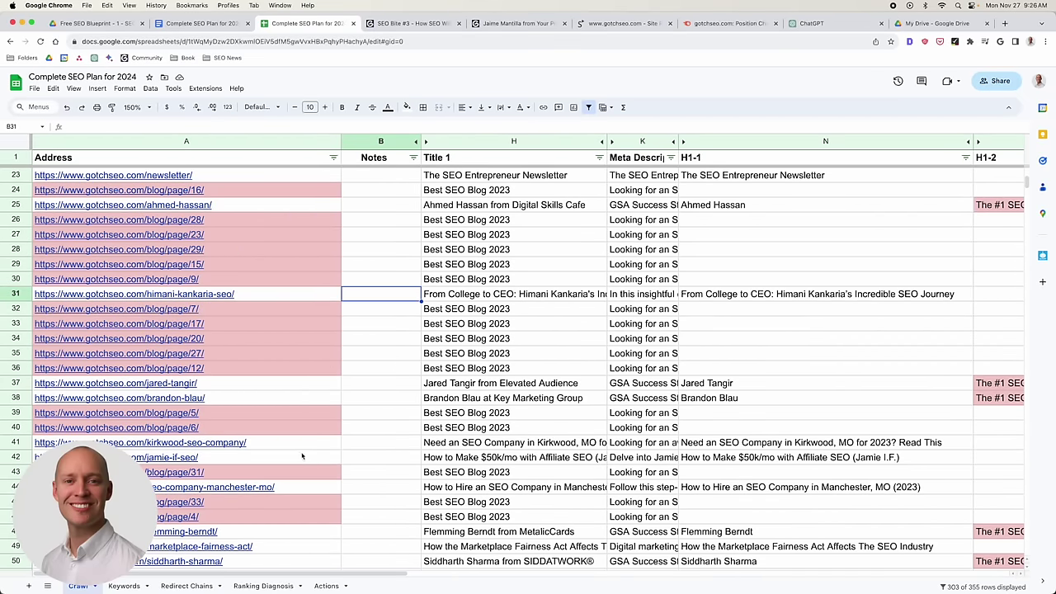
{"action": "left_click", "coordinate": [14, 442]}
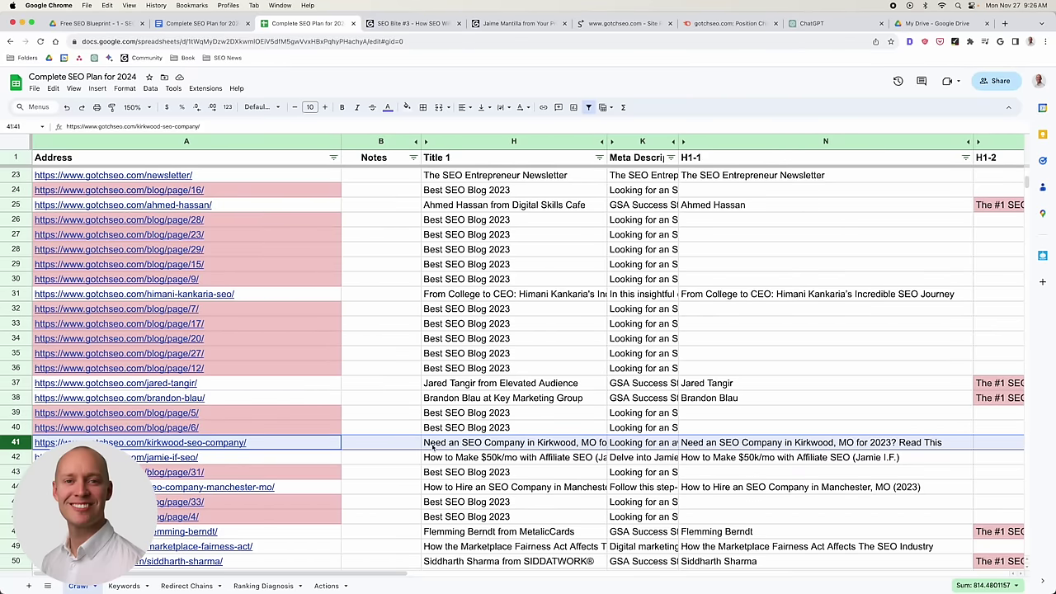
{"action": "mouse_move", "coordinate": [165, 443]}
{"action": "left_click", "coordinate": [206, 466]}
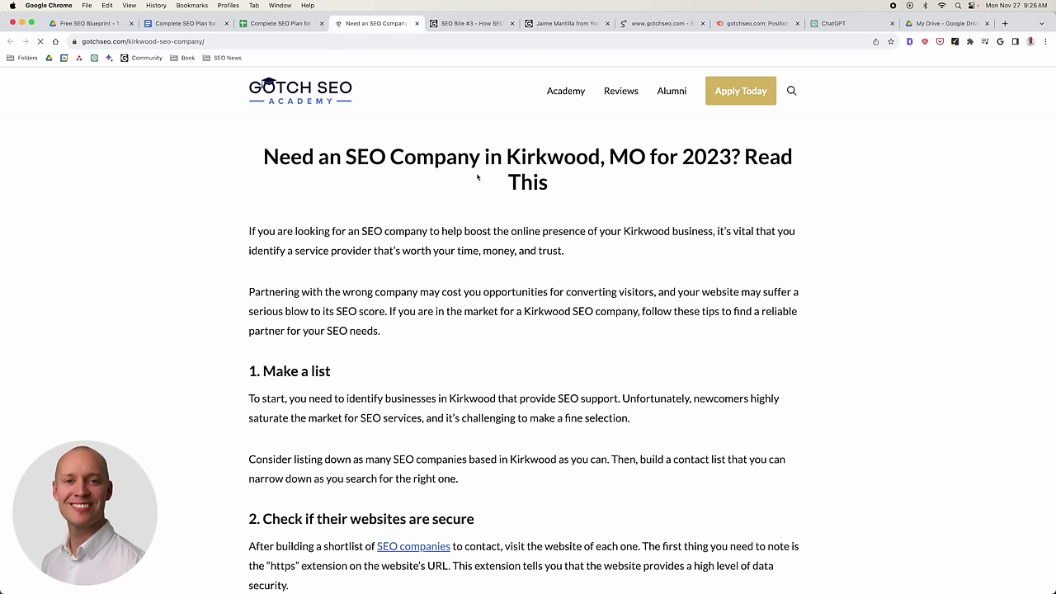
Copy "SEO Company in Kirkwood, MO" from the page heading and search Google for it in an incognito window.
{"action": "left_click_drag", "start_coordinate": [347, 156], "coordinate": [647, 156]}
{"action": "key", "text": "super+c"}
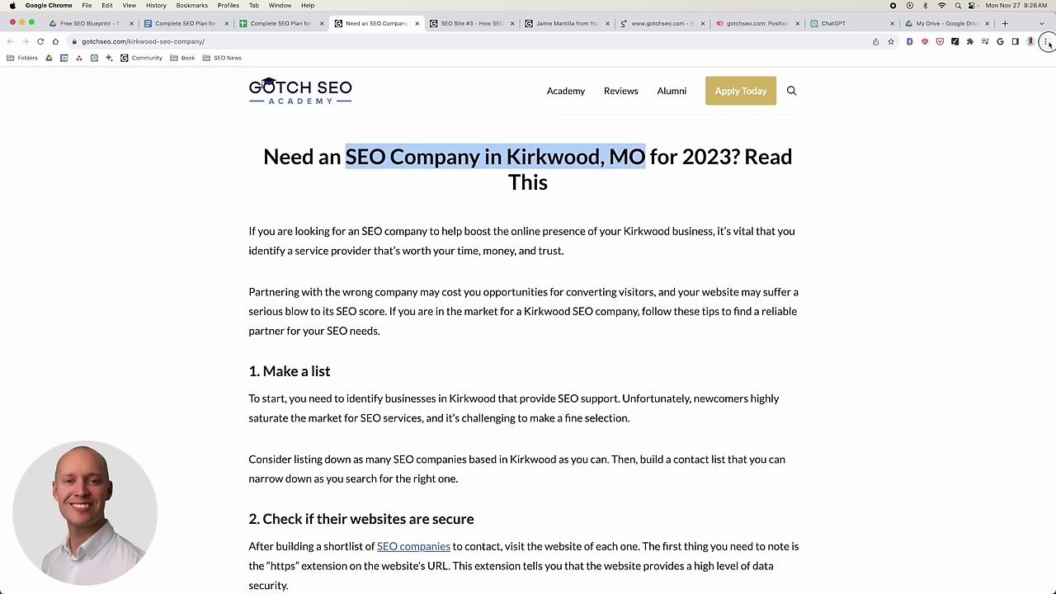
{"action": "key", "text": "super+shift+n"}
{"action": "key", "text": "super+v"}
{"action": "left_click", "coordinate": [172, 41]}
{"action": "key", "text": "BackSpace"}
{"action": "key", "text": "Return"}
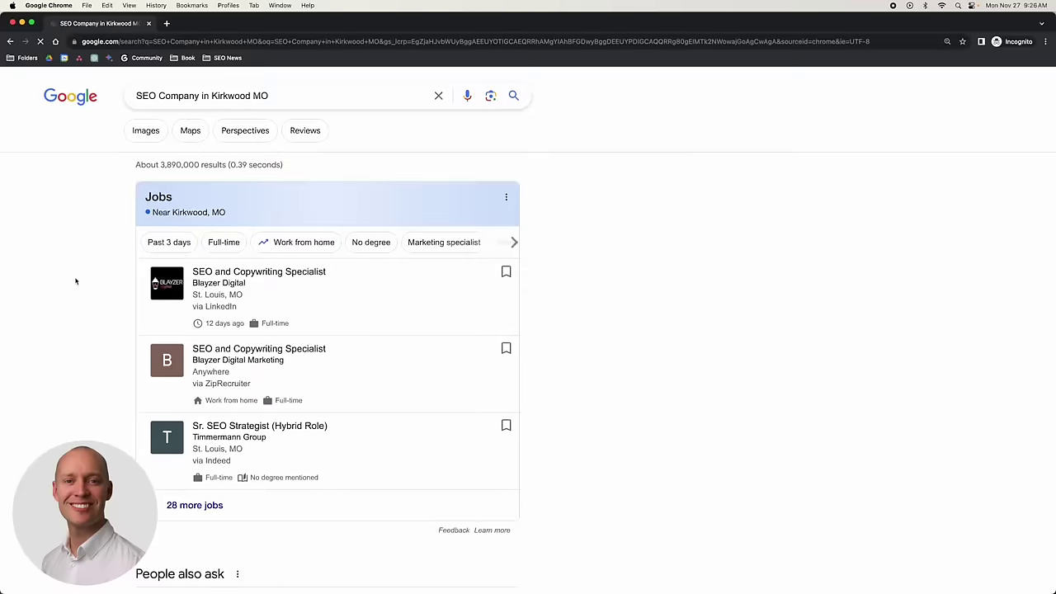
Look for the Gotch SEO Kirkwood page among the search results, and return to the crawl spreadsheet.
{"action": "scroll", "coordinate": [75, 281], "scroll_direction": "down", "scroll_amount": 9}
{"action": "scroll", "coordinate": [75, 280], "scroll_direction": "down", "scroll_amount": 10}
{"action": "scroll", "coordinate": [103, 282], "scroll_direction": "down", "scroll_amount": 6}
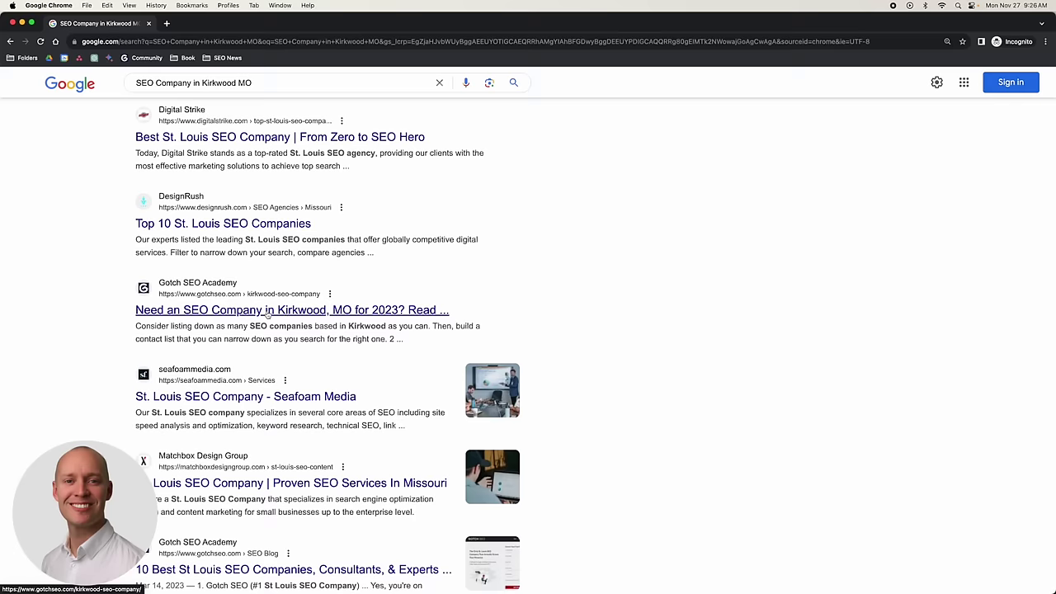
{"action": "scroll", "coordinate": [83, 326], "scroll_direction": "up", "scroll_amount": 5}
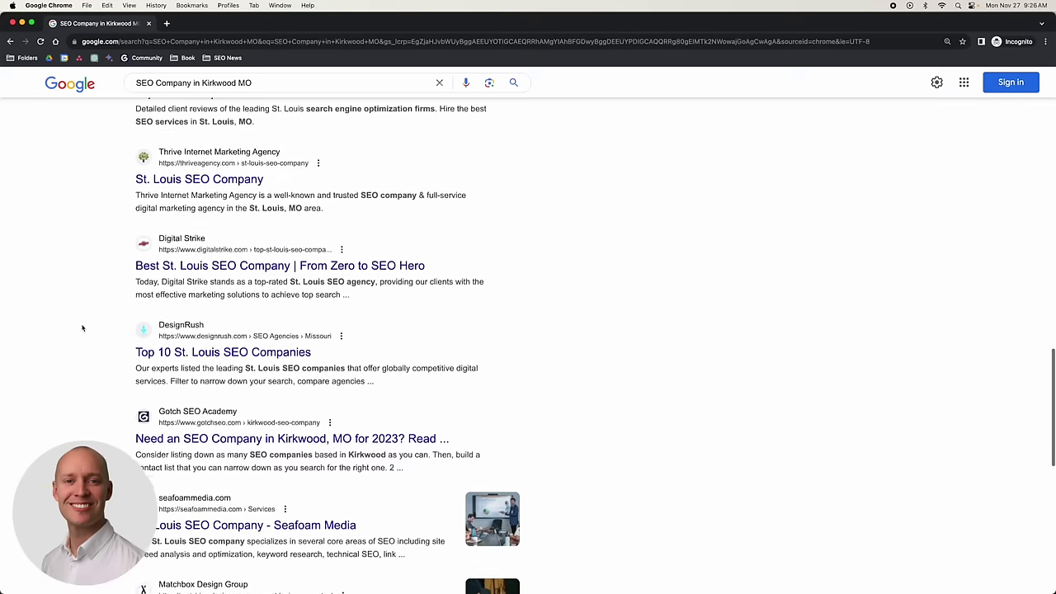
{"action": "key", "text": "ctrl+super+f"}
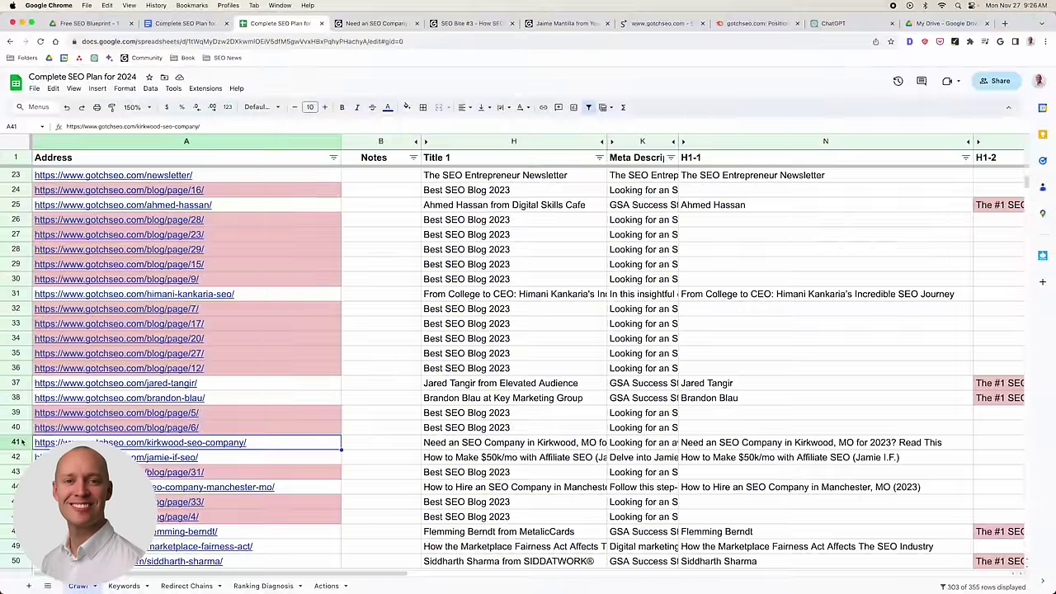
Select row 41 and examine its headings, word count, readability, crawl depth, unique inlinks and spelling errors.
{"action": "left_click", "coordinate": [22, 443]}
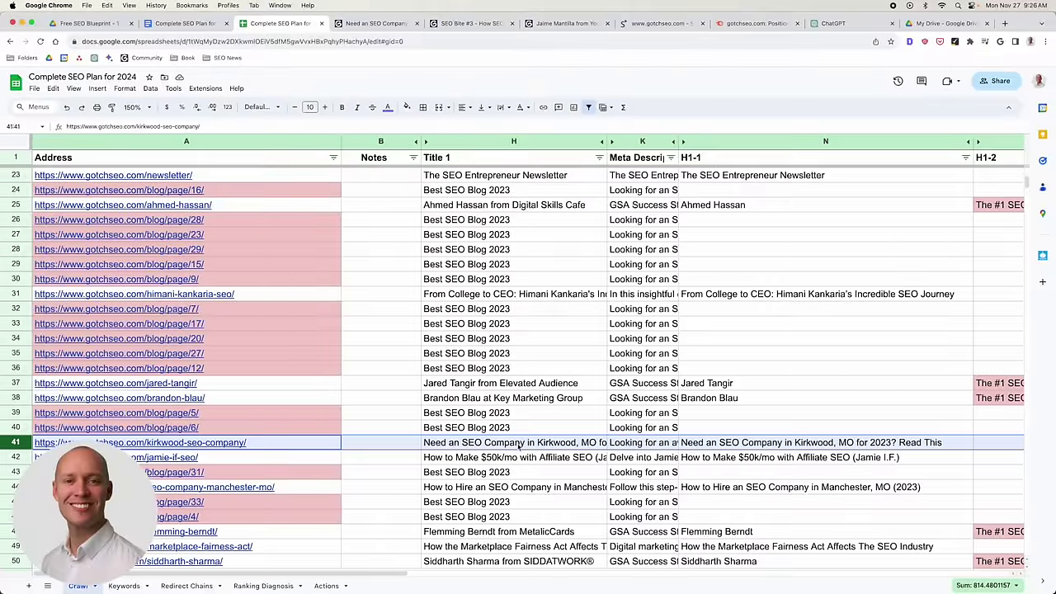
{"action": "scroll", "coordinate": [519, 445], "scroll_direction": "right", "scroll_amount": 10}
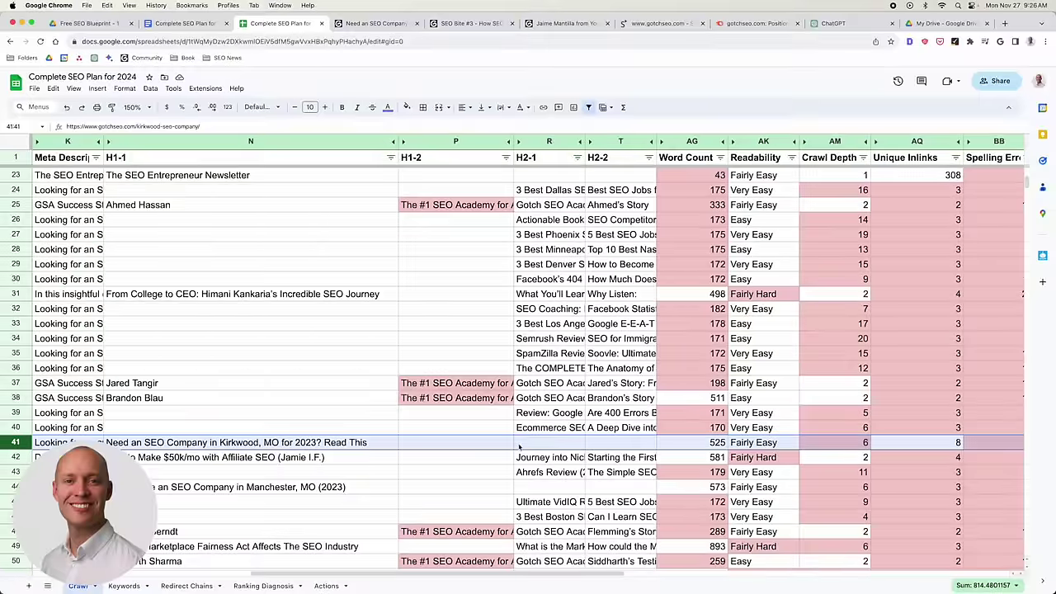
{"action": "scroll", "coordinate": [519, 447], "scroll_direction": "right", "scroll_amount": 5}
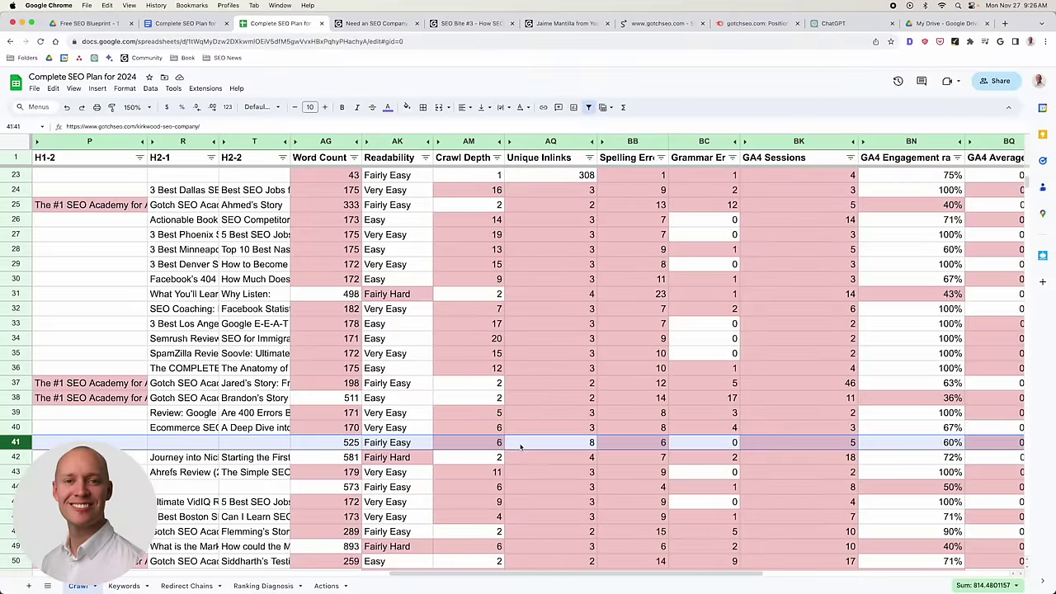
{"action": "scroll", "coordinate": [519, 447], "scroll_direction": "right", "scroll_amount": 3}
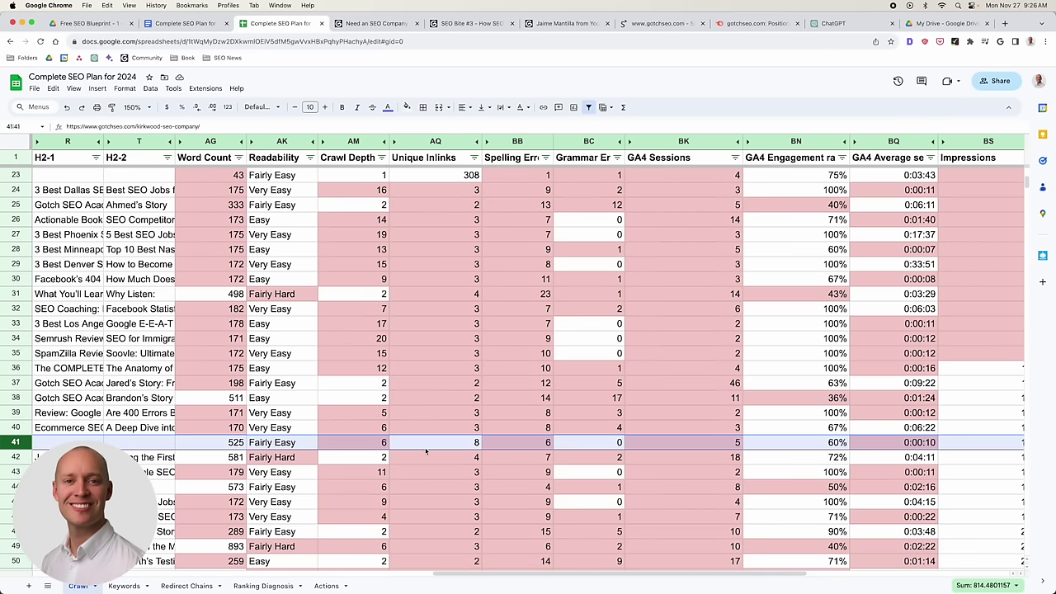
{"action": "left_click", "coordinate": [375, 445]}
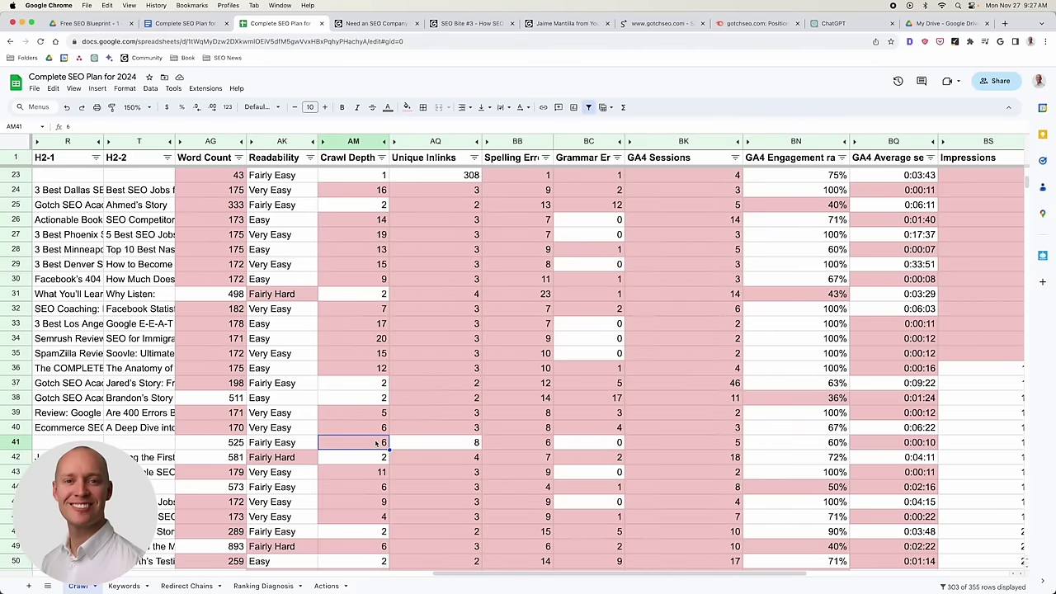
{"action": "left_click", "coordinate": [536, 446]}
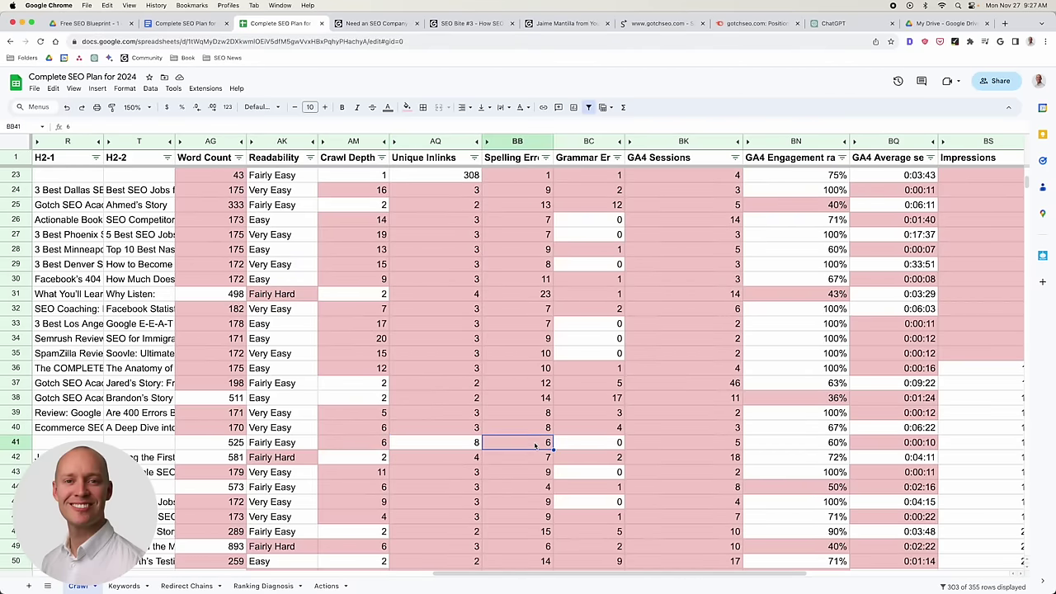
Check row 41's GA4 sessions, engagement rate and average session time.
{"action": "scroll", "coordinate": [536, 446], "scroll_direction": "right", "scroll_amount": 3}
{"action": "left_click", "coordinate": [537, 446]}
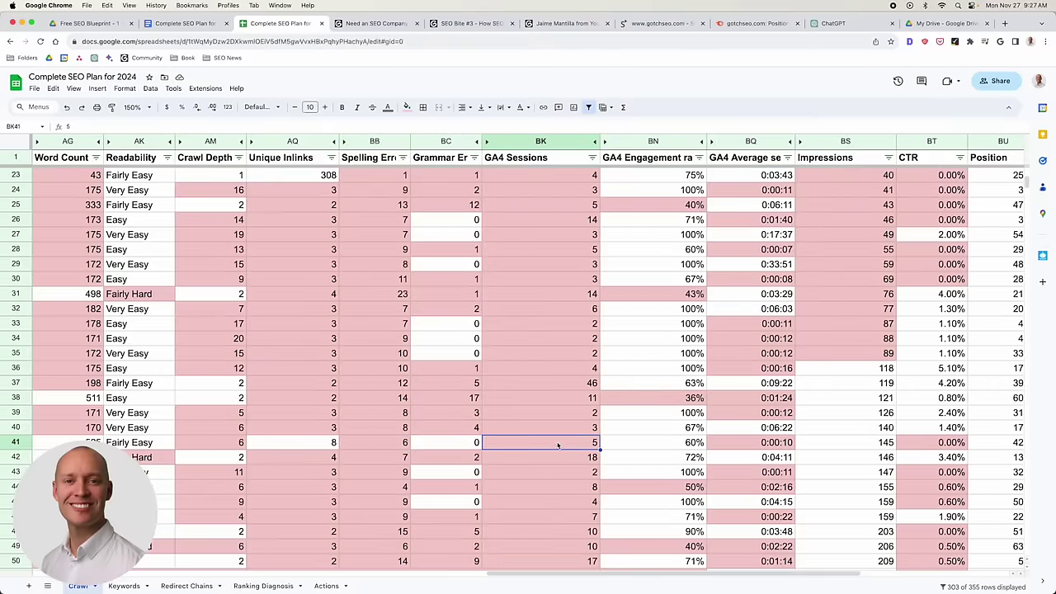
{"action": "scroll", "coordinate": [538, 445], "scroll_direction": "right", "scroll_amount": 3}
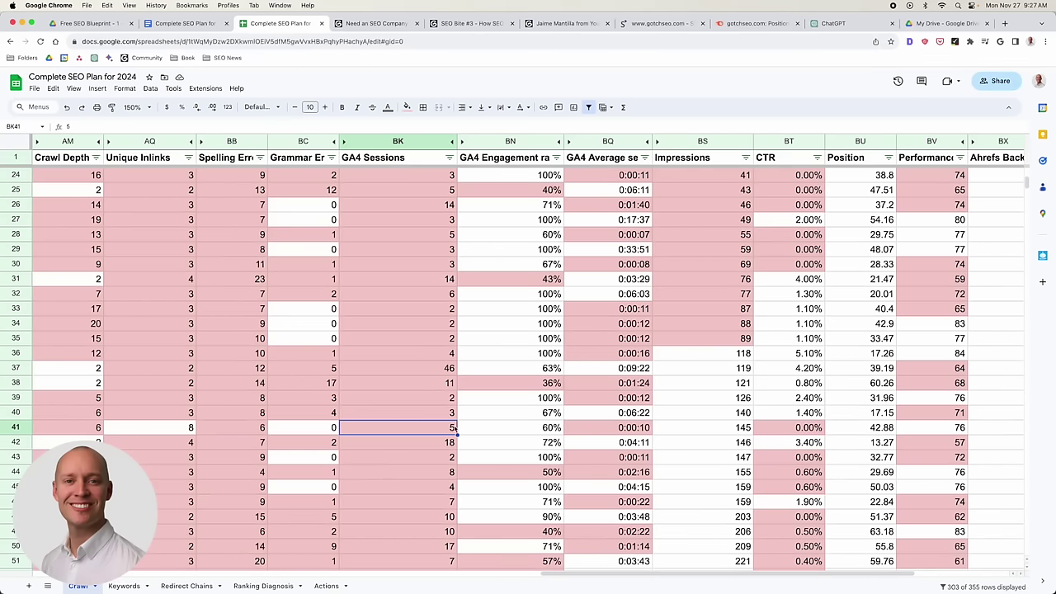
{"action": "left_click", "coordinate": [533, 434]}
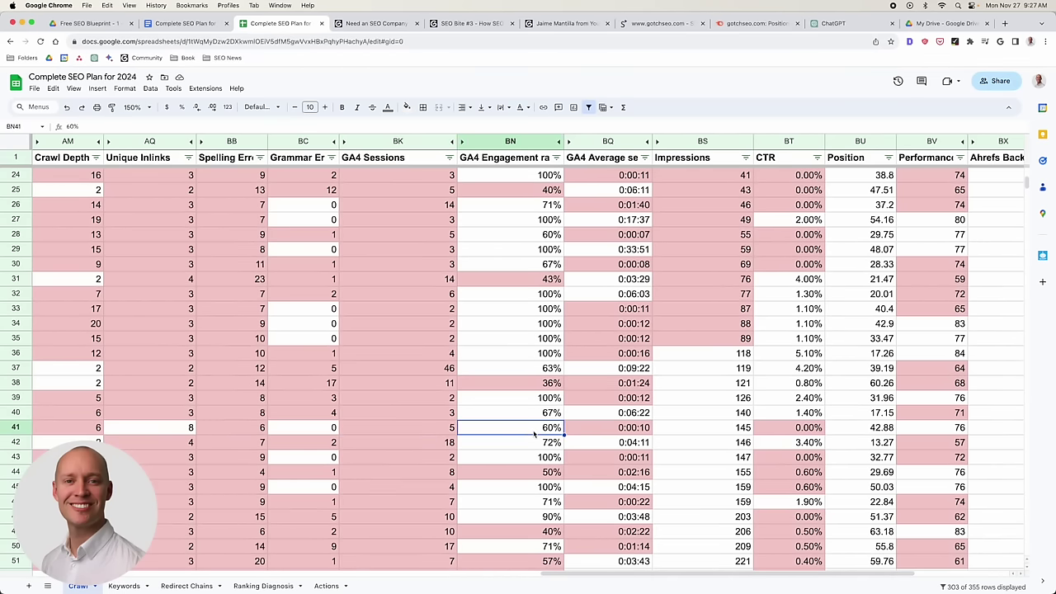
{"action": "left_click", "coordinate": [628, 429]}
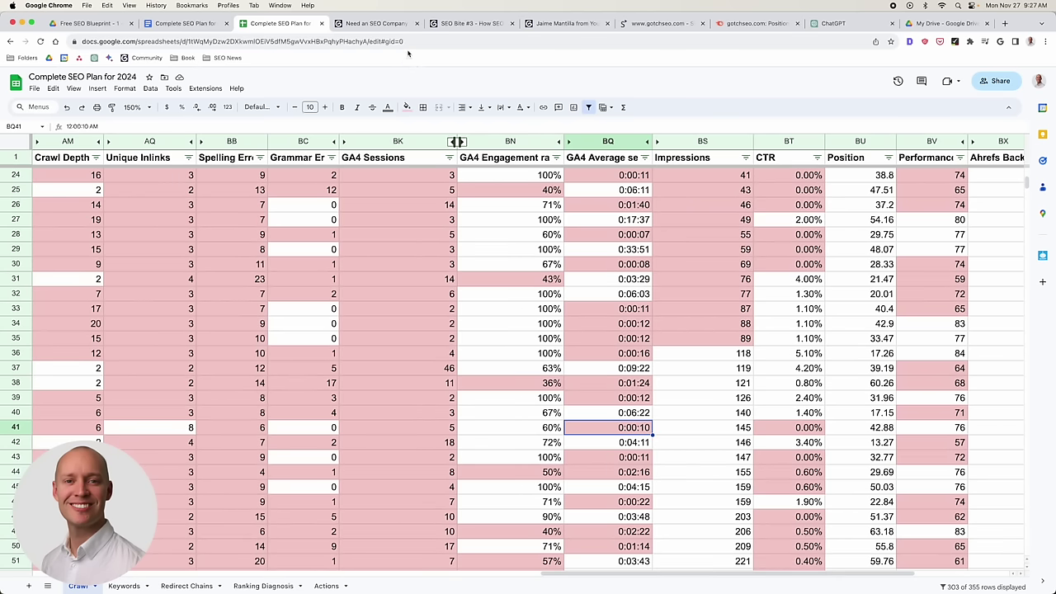
Switch to the open Kirkwood article and skim its content for quality.
{"action": "left_click", "coordinate": [376, 23]}
{"action": "left_click", "coordinate": [716, 311]}
{"action": "scroll", "coordinate": [717, 310], "scroll_direction": "down", "scroll_amount": 10}
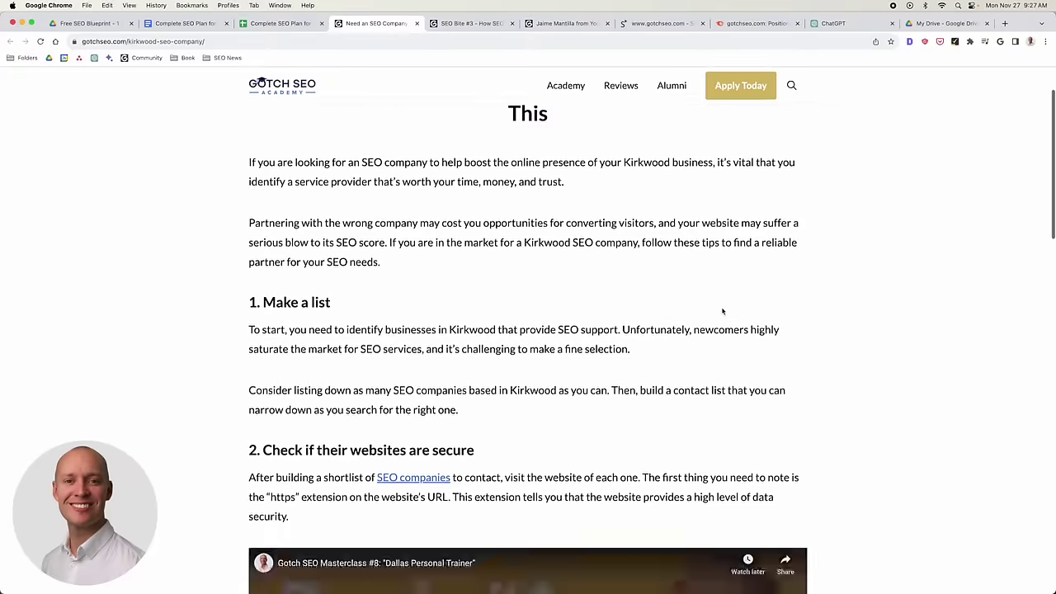
{"action": "scroll", "coordinate": [835, 320], "scroll_direction": "down", "scroll_amount": 8}
{"action": "scroll", "coordinate": [874, 346], "scroll_direction": "up", "scroll_amount": 20}
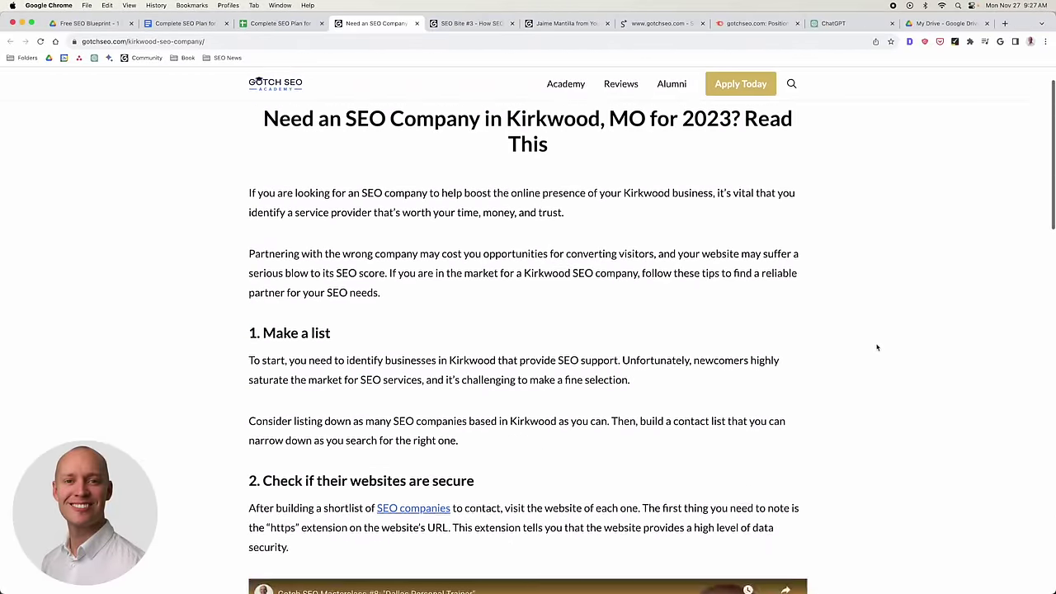
Return to the crawl spreadsheet and check row 41's impressions, CTR, position, performance score and Ahrefs metrics.
{"action": "left_click", "coordinate": [297, 24]}
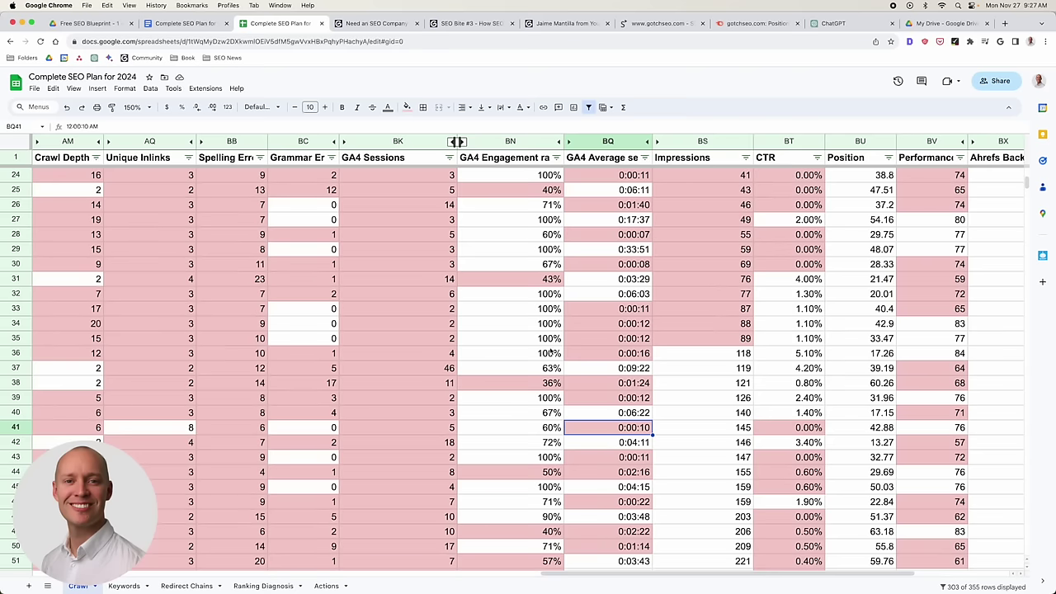
{"action": "left_click", "coordinate": [709, 434]}
{"action": "left_click", "coordinate": [815, 433]}
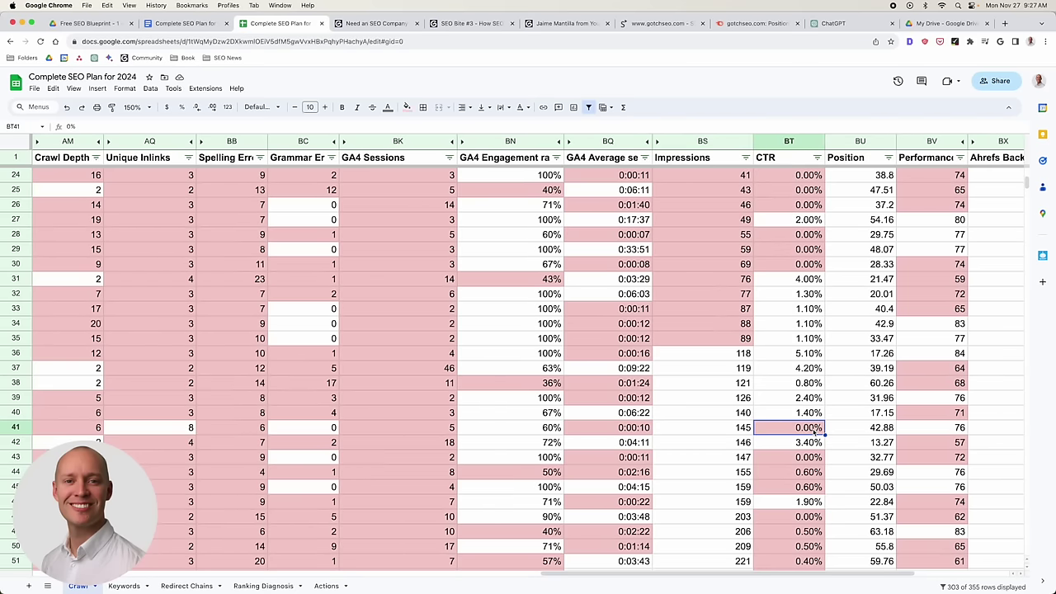
{"action": "scroll", "coordinate": [798, 432], "scroll_direction": "right", "scroll_amount": 3}
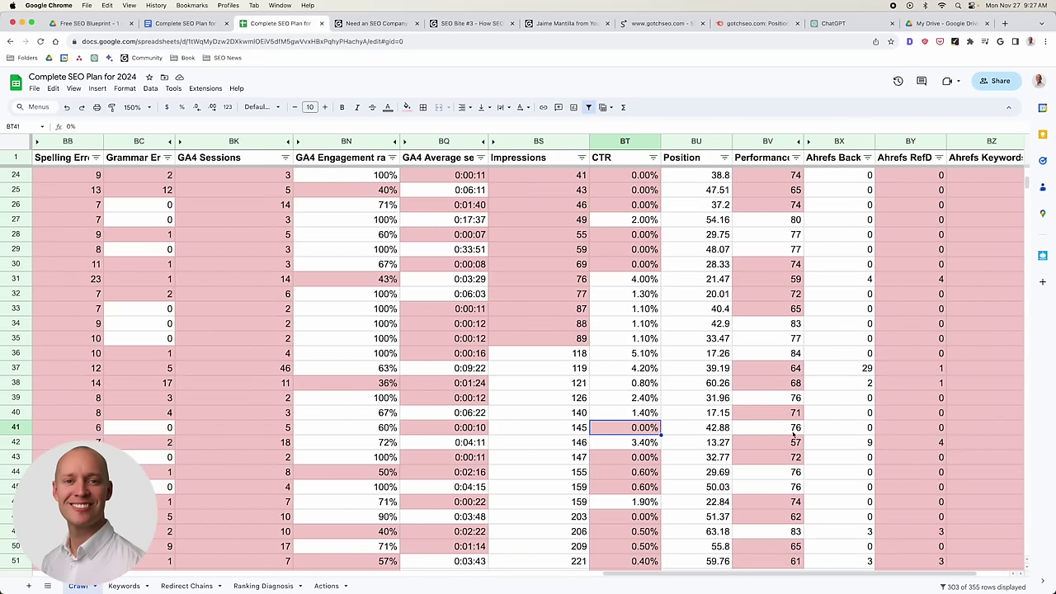
{"action": "scroll", "coordinate": [627, 434], "scroll_direction": "right", "scroll_amount": 1}
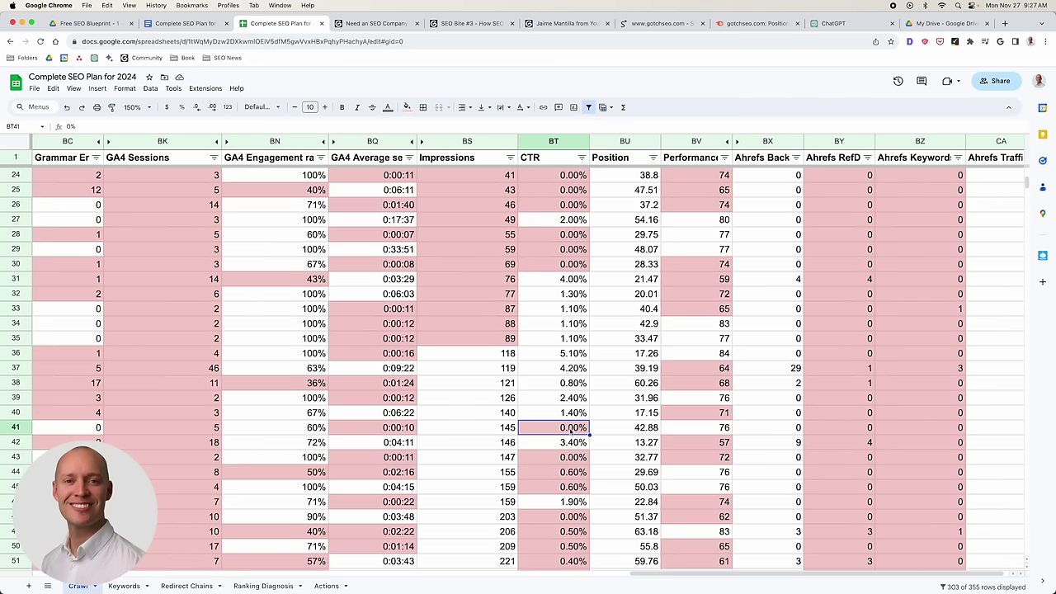
Compare row 41's address and title with its metrics across all columns of the crawl sheet.
{"action": "scroll", "coordinate": [572, 430], "scroll_direction": "left", "scroll_amount": 15}
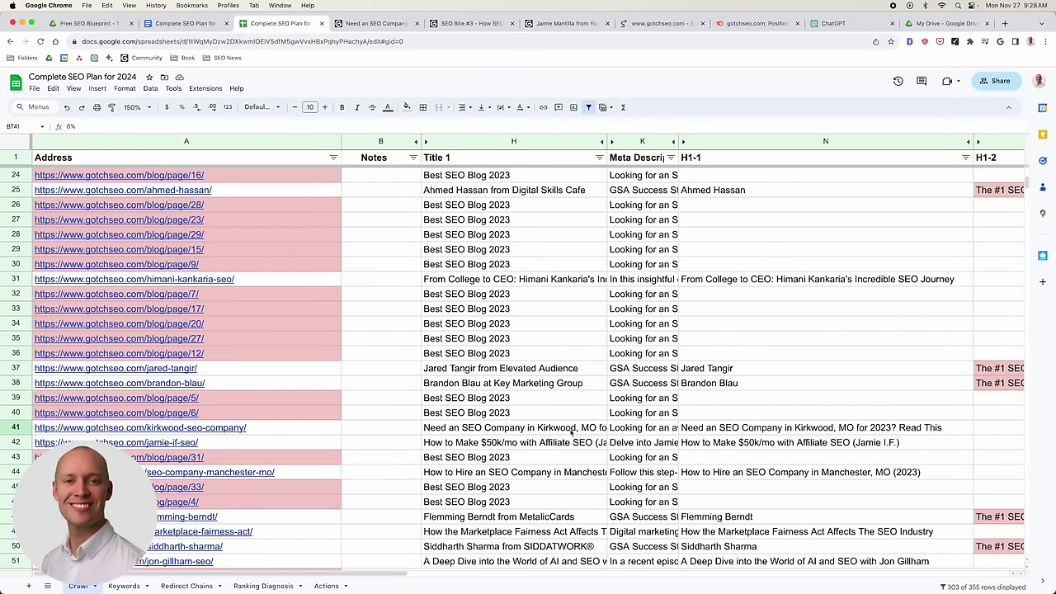
{"action": "scroll", "coordinate": [572, 430], "scroll_direction": "right", "scroll_amount": 10}
{"action": "scroll", "coordinate": [571, 430], "scroll_direction": "right", "scroll_amount": 5}
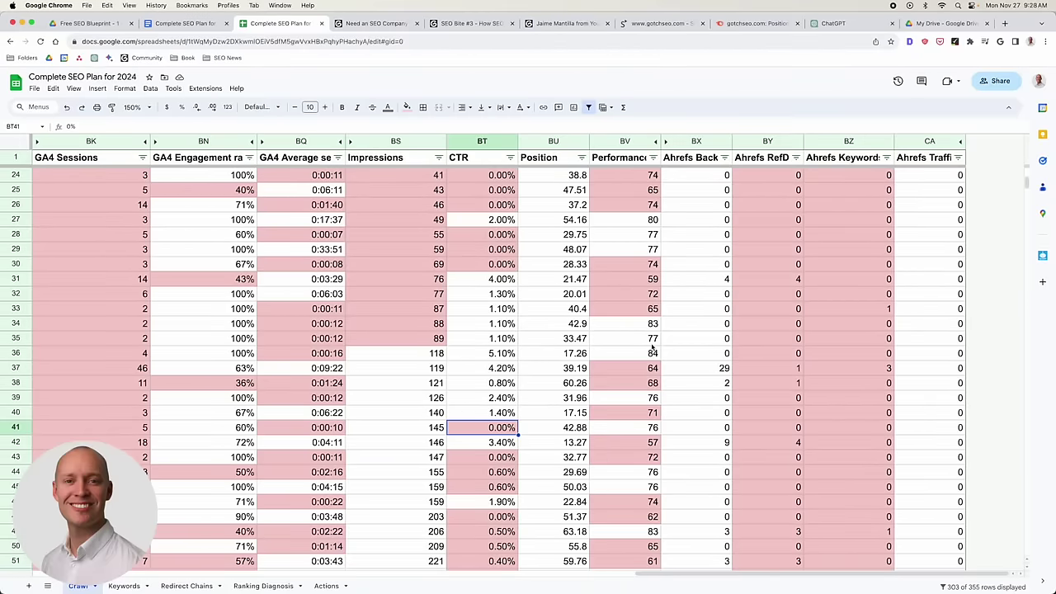
{"action": "scroll", "coordinate": [653, 351], "scroll_direction": "left", "scroll_amount": 15}
{"action": "scroll", "coordinate": [654, 351], "scroll_direction": "left", "scroll_amount": 5}
{"action": "scroll", "coordinate": [654, 351], "scroll_direction": "right", "scroll_amount": 15}
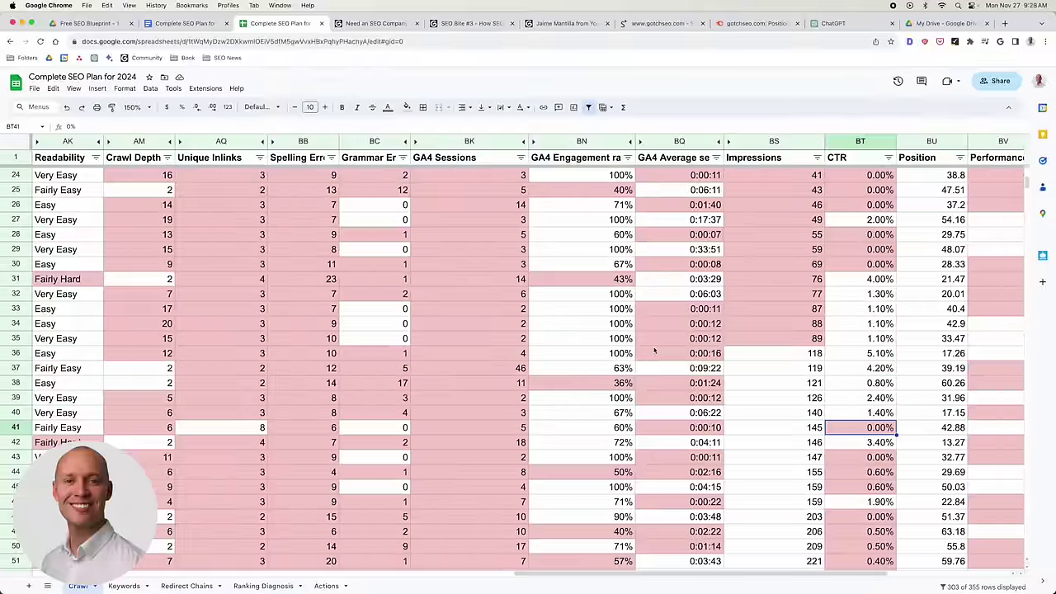
{"action": "scroll", "coordinate": [654, 350], "scroll_direction": "left", "scroll_amount": 15}
Look through the page addresses and titles below row 41, down to row 71, and go back to row 2.
{"action": "scroll", "coordinate": [435, 363], "scroll_direction": "down", "scroll_amount": 5}
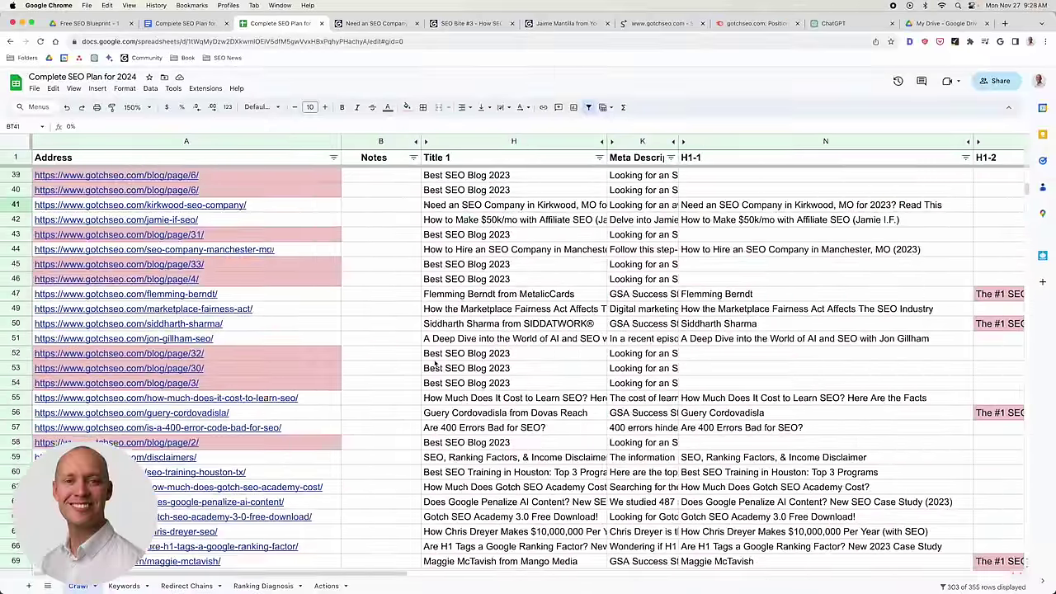
{"action": "scroll", "coordinate": [435, 363], "scroll_direction": "down", "scroll_amount": 2}
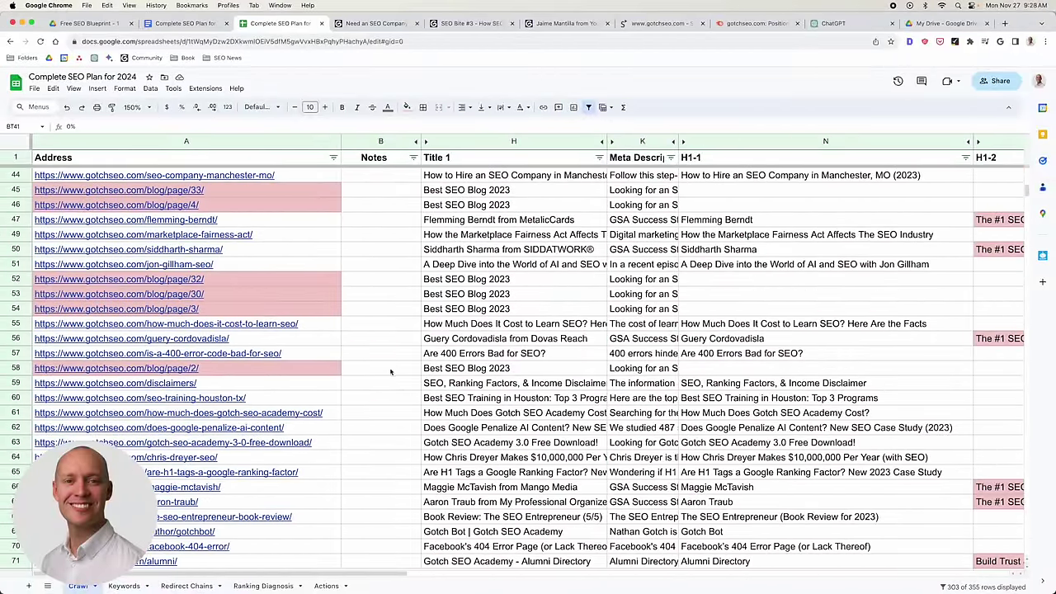
{"action": "scroll", "coordinate": [391, 371], "scroll_direction": "up", "scroll_amount": 14}
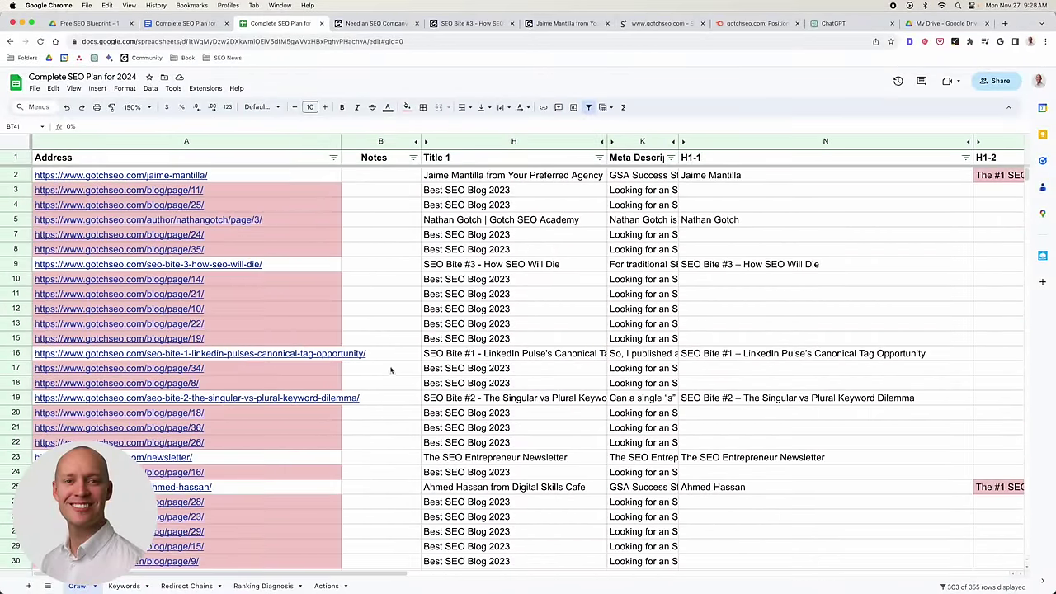
Sort the crawl data by Impressions from highest to lowest.
{"action": "scroll", "coordinate": [401, 223], "scroll_direction": "right", "scroll_amount": 10}
{"action": "scroll", "coordinate": [400, 227], "scroll_direction": "right", "scroll_amount": 5}
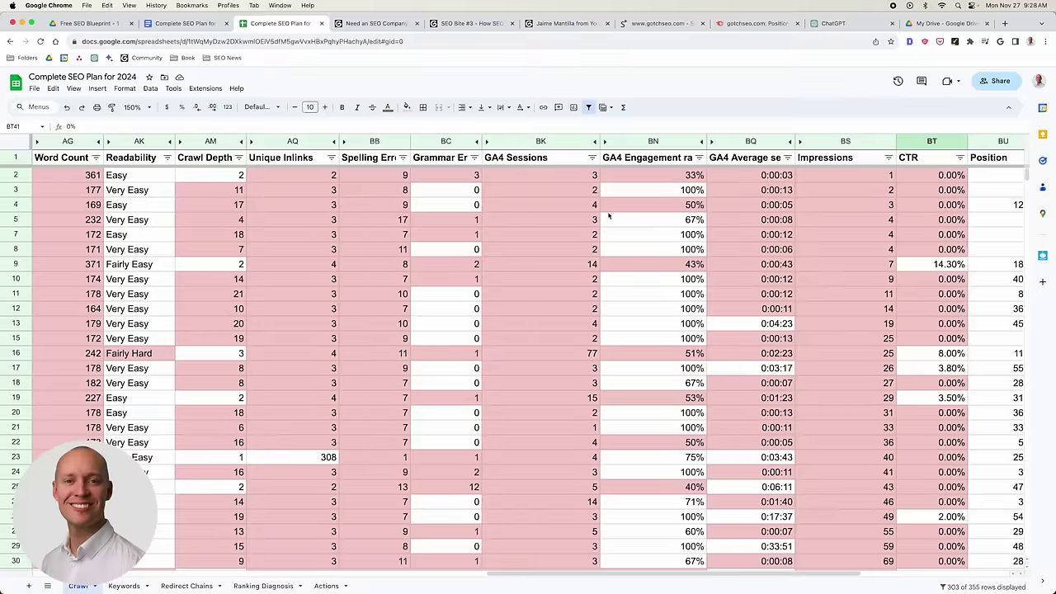
{"action": "scroll", "coordinate": [825, 180], "scroll_direction": "right", "scroll_amount": 1}
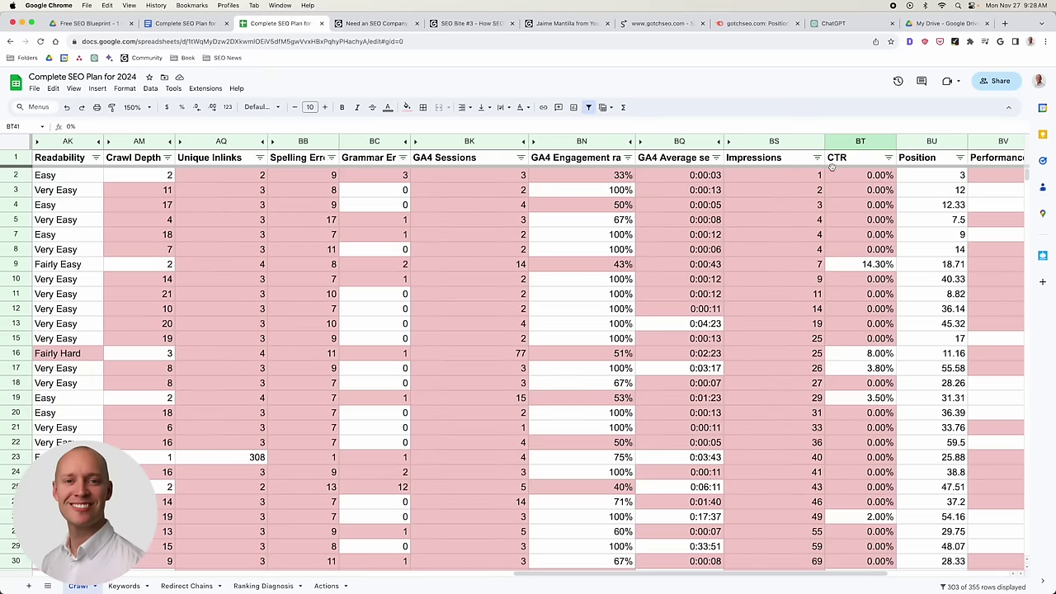
{"action": "left_click", "coordinate": [816, 157]}
{"action": "left_click", "coordinate": [716, 191]}
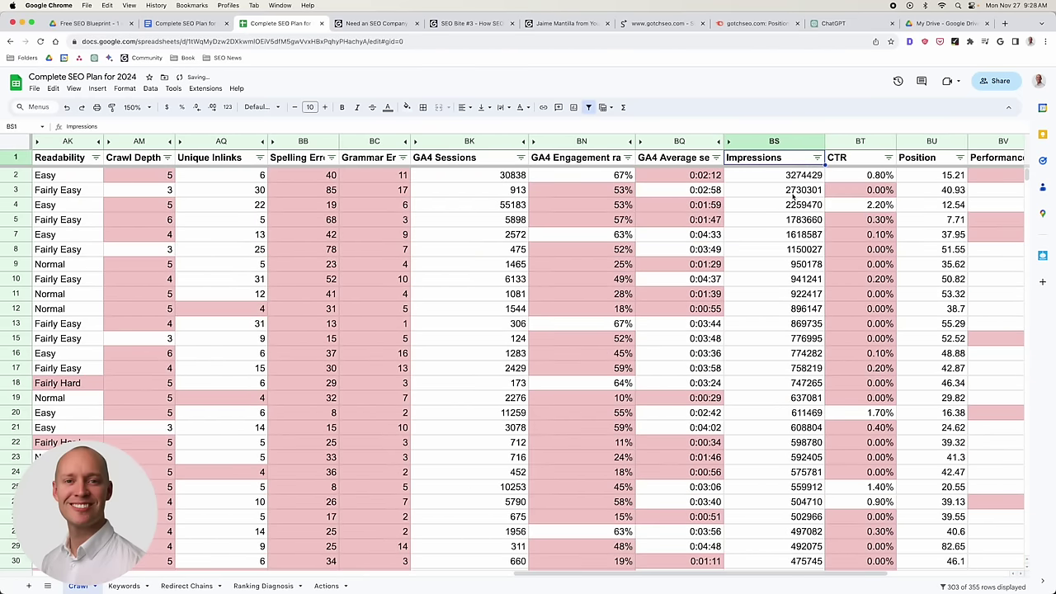
{"action": "scroll", "coordinate": [784, 203], "scroll_direction": "left", "scroll_amount": 1}
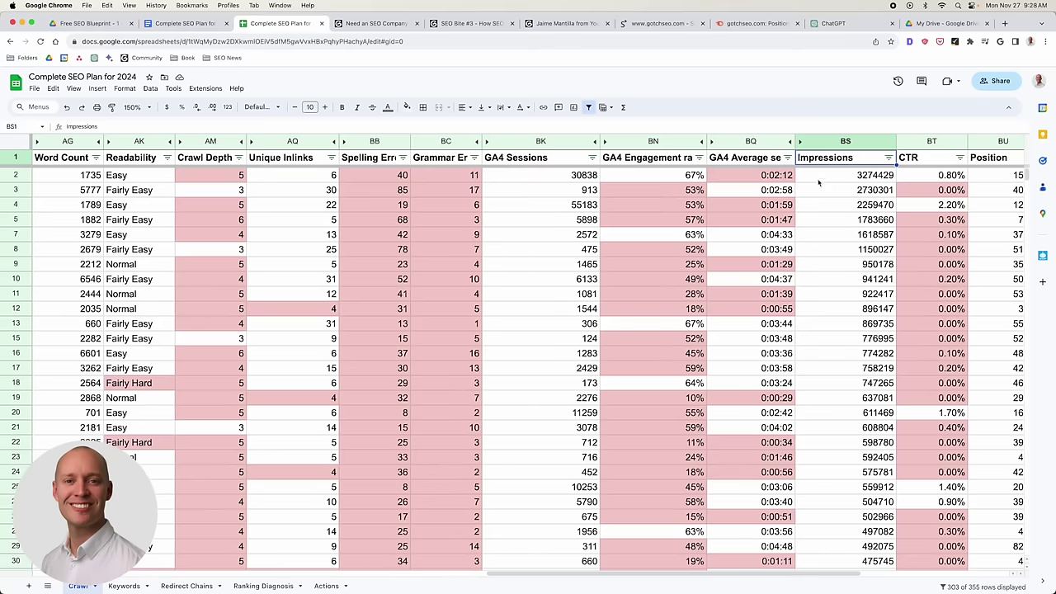
Match row 3's impressions with its page address and look over the addresses of the highest-impression pages.
{"action": "left_click", "coordinate": [795, 190]}
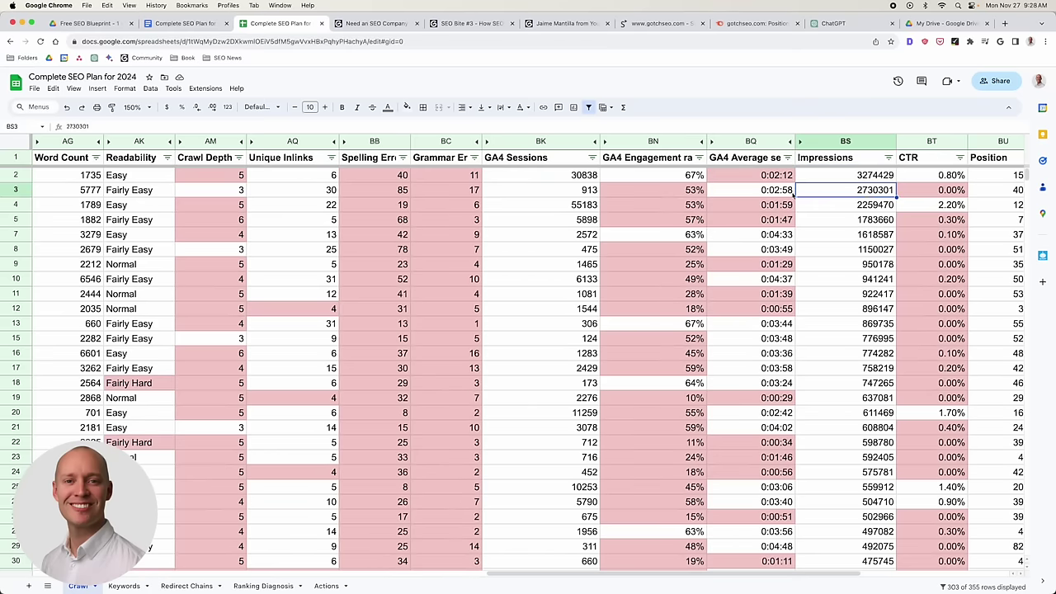
{"action": "left_click", "coordinate": [15, 190]}
{"action": "scroll", "coordinate": [721, 194], "scroll_direction": "left", "scroll_amount": 10}
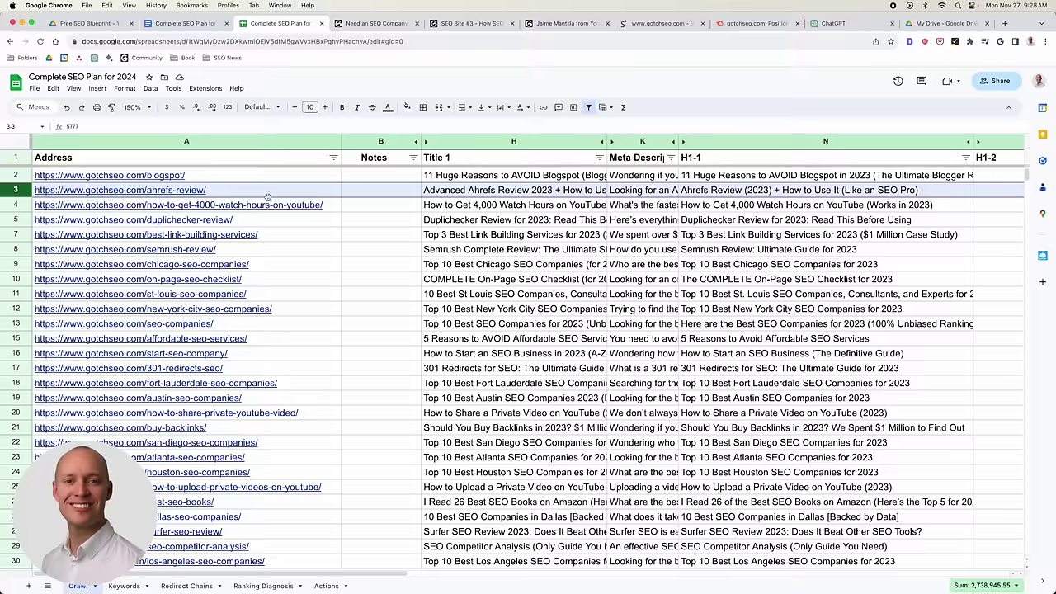
{"action": "mouse_move", "coordinate": [279, 197]}
{"action": "left_click", "coordinate": [378, 210]}
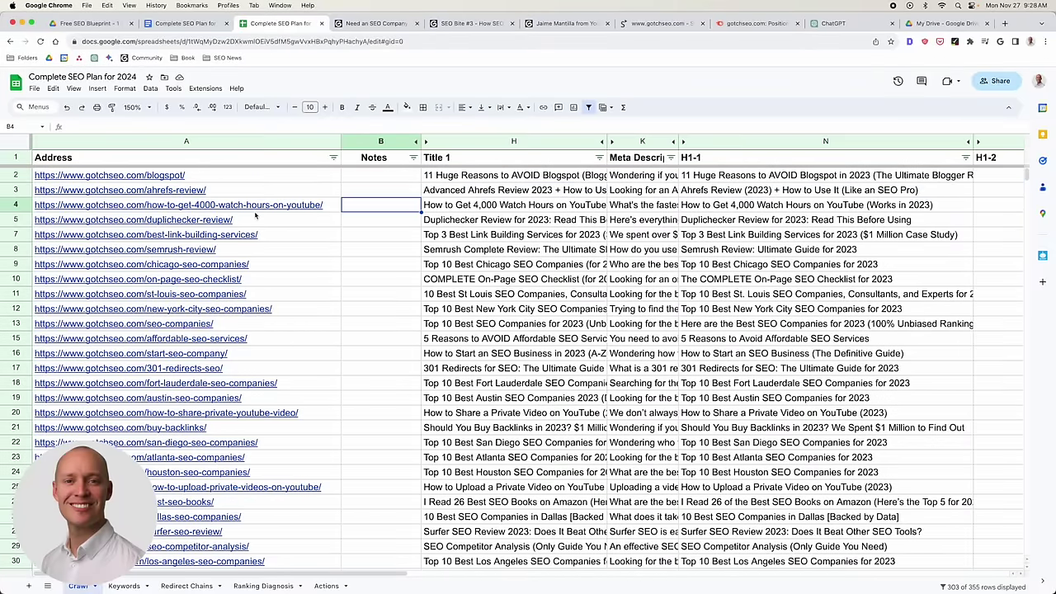
{"action": "mouse_move", "coordinate": [310, 243]}
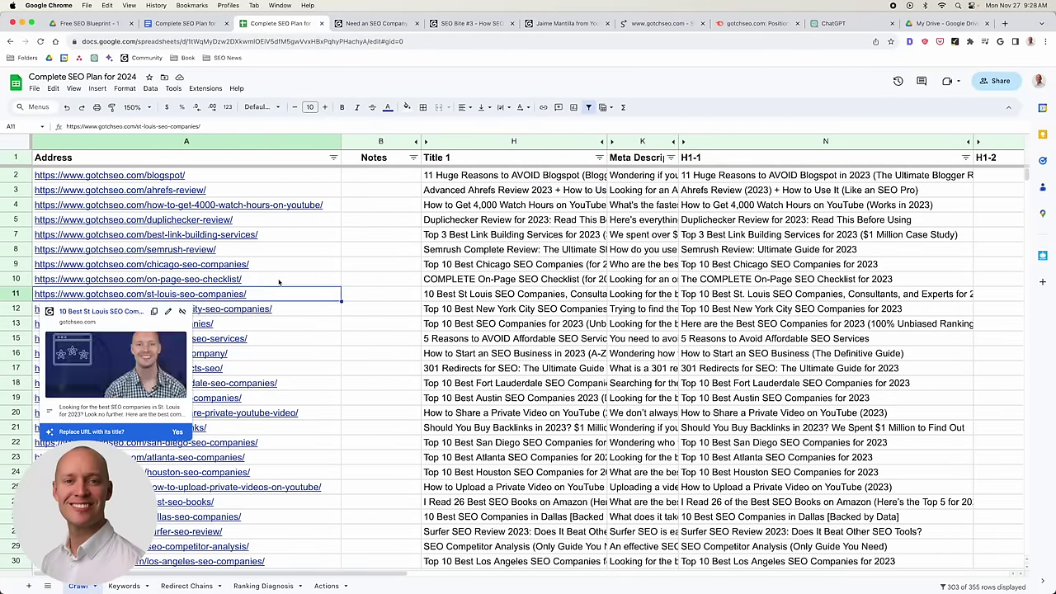
Select the on-page-seo-checklist row (row 10) and check its spelling errors, grammar errors, GA4 sessions and engagement rate.
{"action": "left_click", "coordinate": [14, 279]}
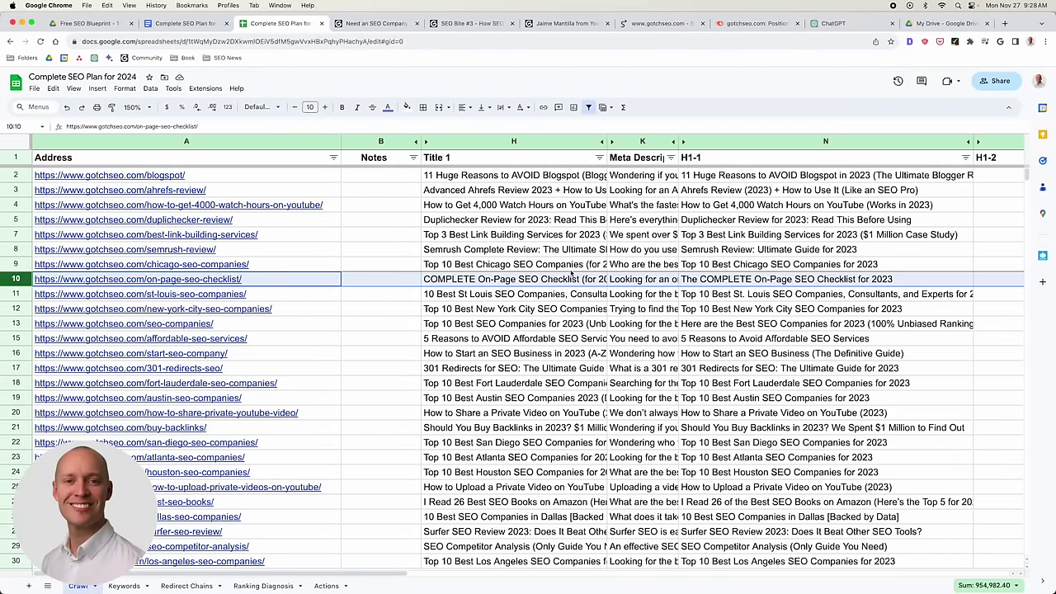
{"action": "scroll", "coordinate": [571, 274], "scroll_direction": "right", "scroll_amount": 15}
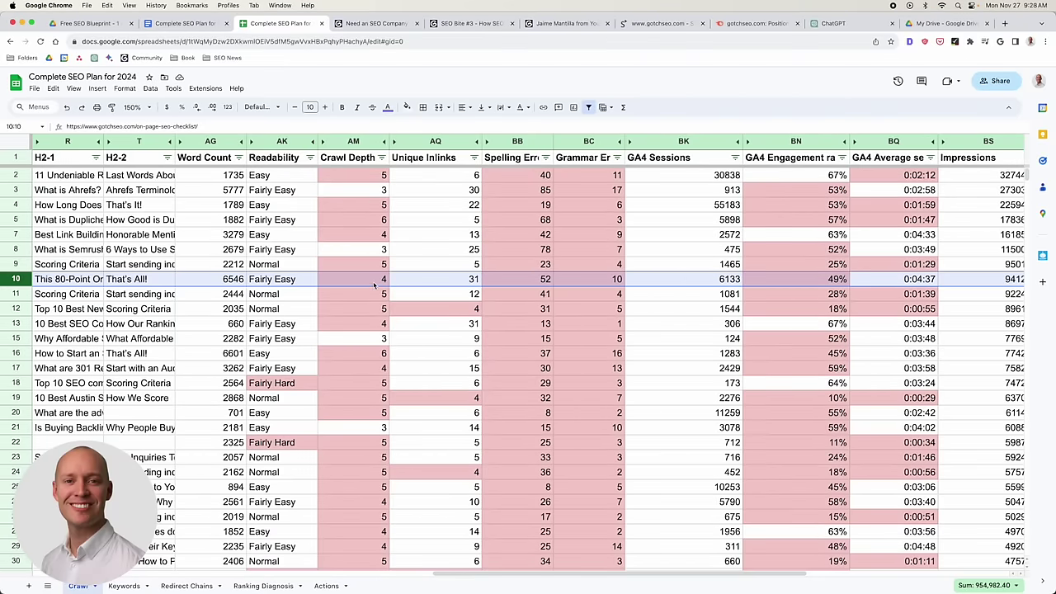
{"action": "scroll", "coordinate": [372, 282], "scroll_direction": "right", "scroll_amount": 2}
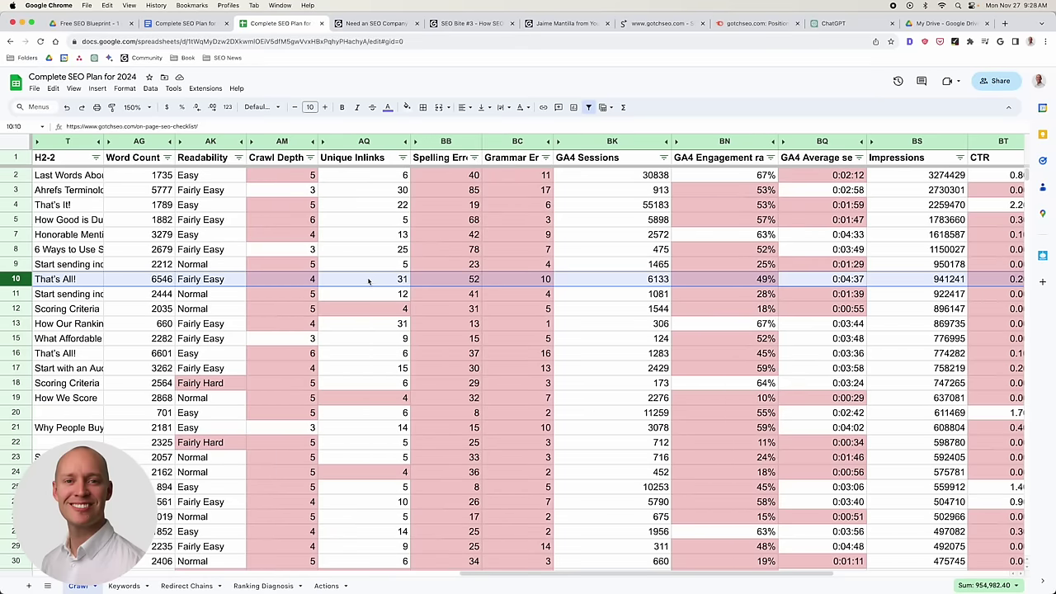
{"action": "left_click_drag", "start_coordinate": [452, 280], "coordinate": [517, 280]}
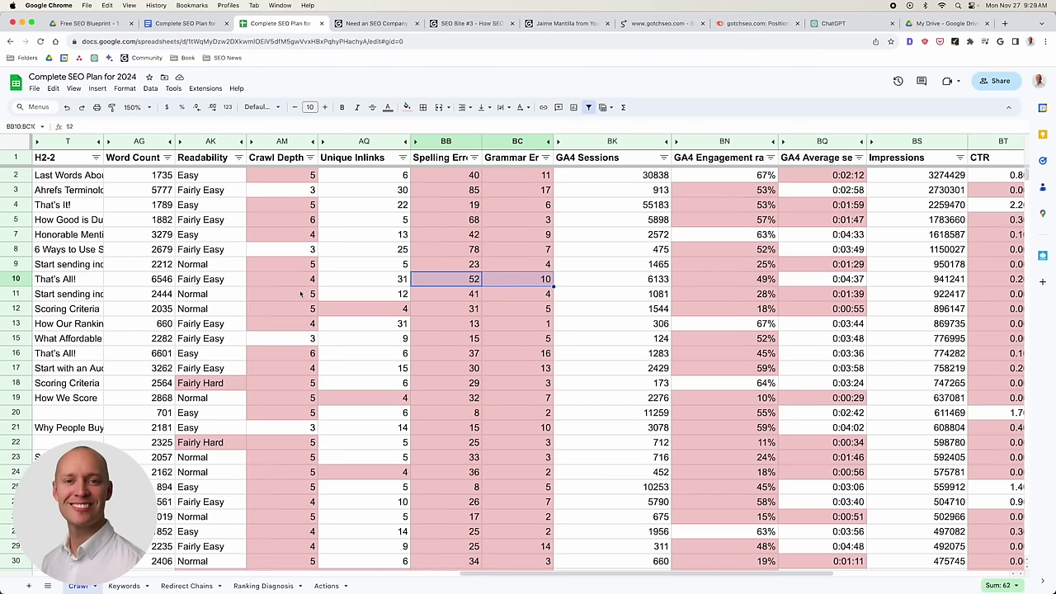
{"action": "left_click", "coordinate": [664, 283]}
{"action": "left_click", "coordinate": [739, 282]}
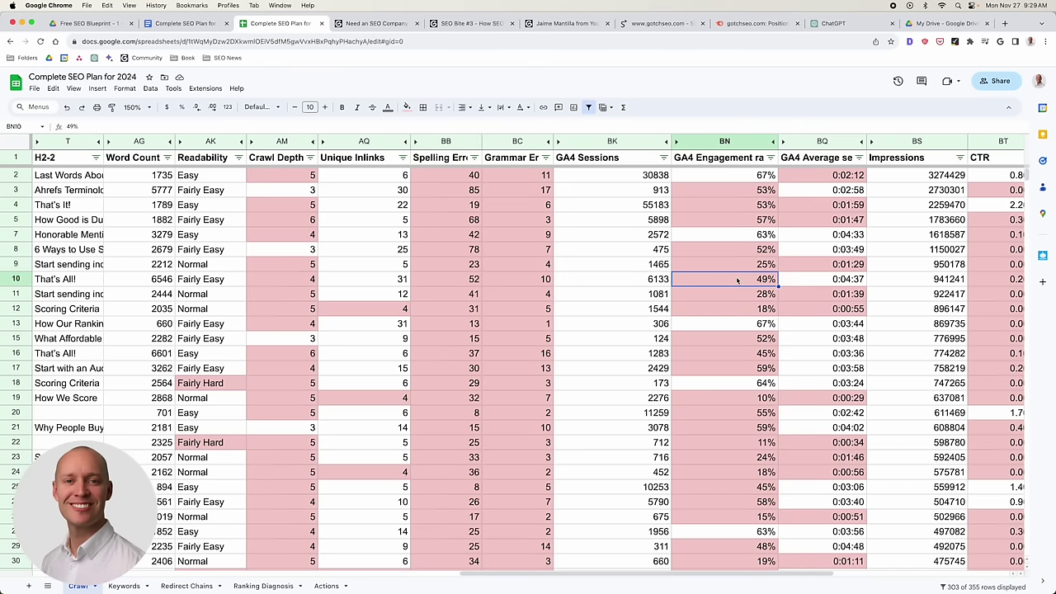
Check row 10's GA4 average session duration, impressions and CTR.
{"action": "scroll", "coordinate": [737, 281], "scroll_direction": "right", "scroll_amount": 2}
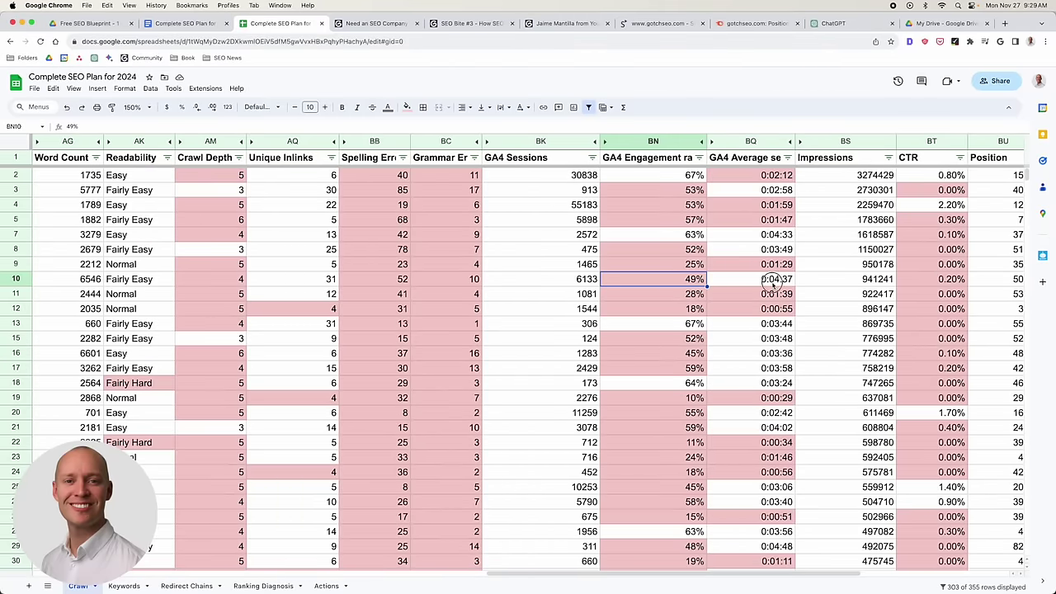
{"action": "left_click", "coordinate": [762, 286]}
{"action": "scroll", "coordinate": [761, 287], "scroll_direction": "right", "scroll_amount": 2}
{"action": "scroll", "coordinate": [761, 285], "scroll_direction": "right", "scroll_amount": 2}
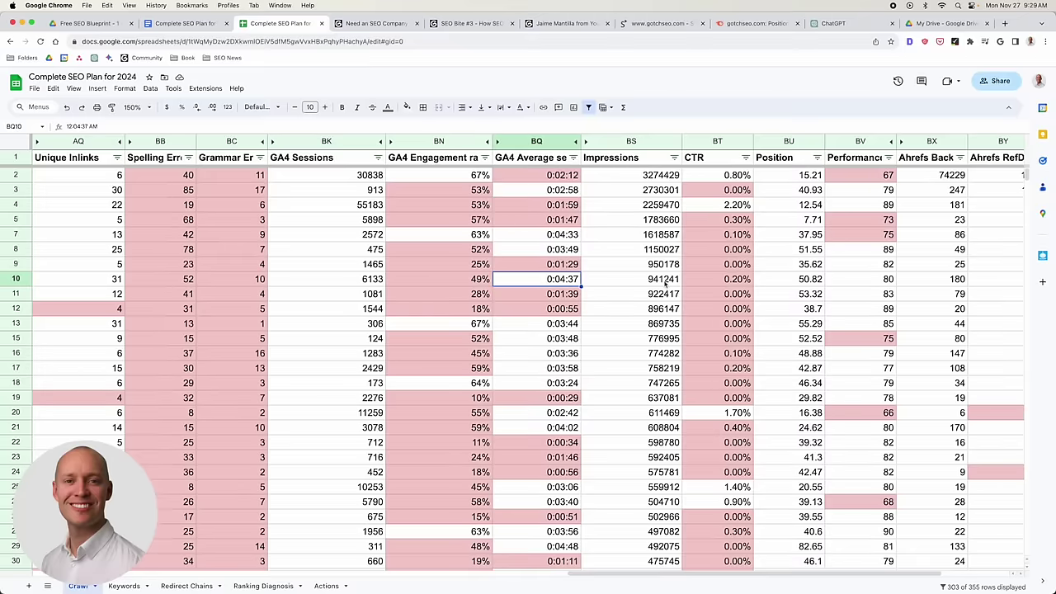
{"action": "left_click", "coordinate": [733, 282]}
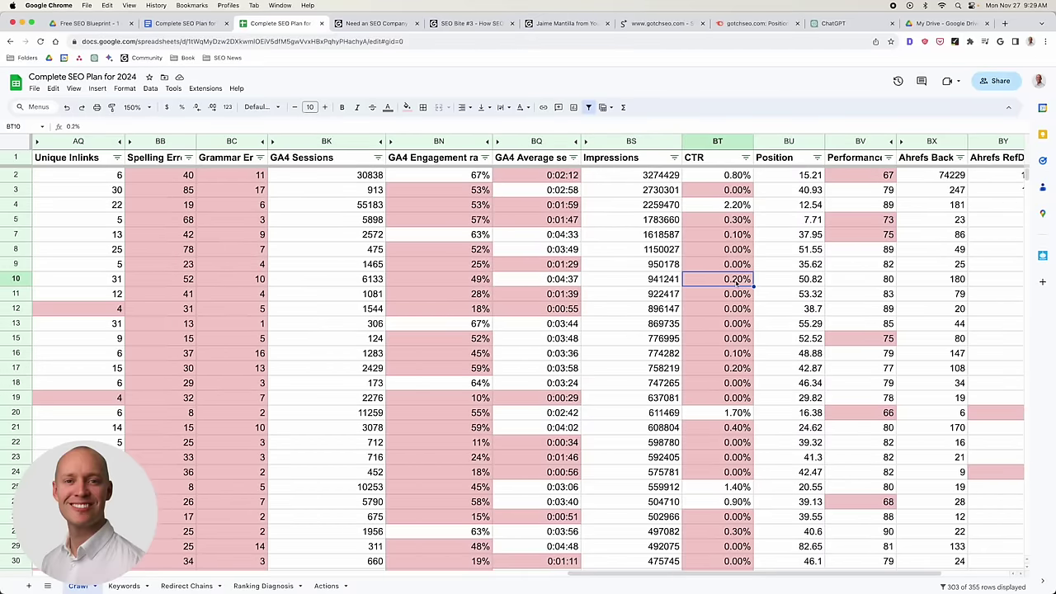
{"action": "scroll", "coordinate": [741, 284], "scroll_direction": "right", "scroll_amount": 1}
{"action": "scroll", "coordinate": [741, 283], "scroll_direction": "right", "scroll_amount": 1}
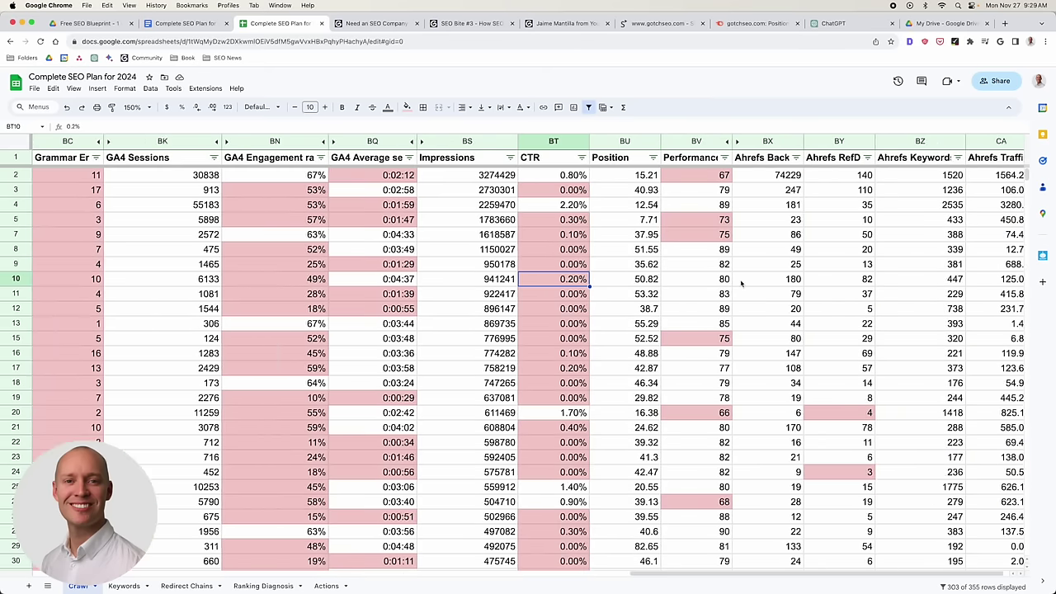
Check row 10's performance score and its Ahrefs backlinks, referring domains and keywords.
{"action": "left_click", "coordinate": [727, 283]}
{"action": "scroll", "coordinate": [730, 283], "scroll_direction": "right", "scroll_amount": 1}
{"action": "left_click", "coordinate": [730, 283]}
{"action": "left_click", "coordinate": [772, 283]}
{"action": "left_click", "coordinate": [825, 283]}
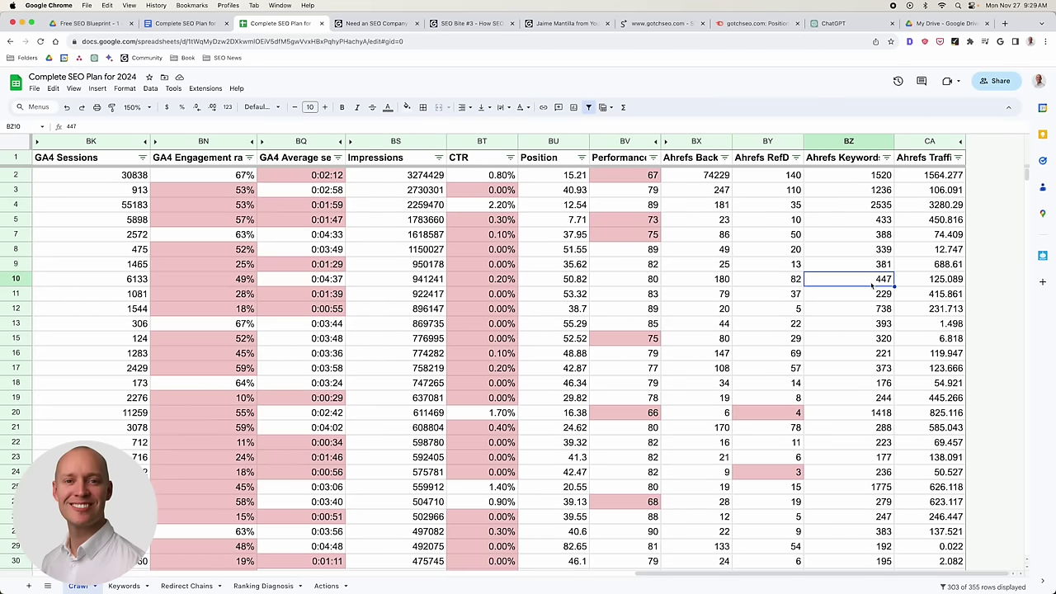
Select the whole of row 10 and compare its inlinks, errors and engagement with its impressions, position and Ahrefs figures.
{"action": "scroll", "coordinate": [871, 284], "scroll_direction": "left", "scroll_amount": 3}
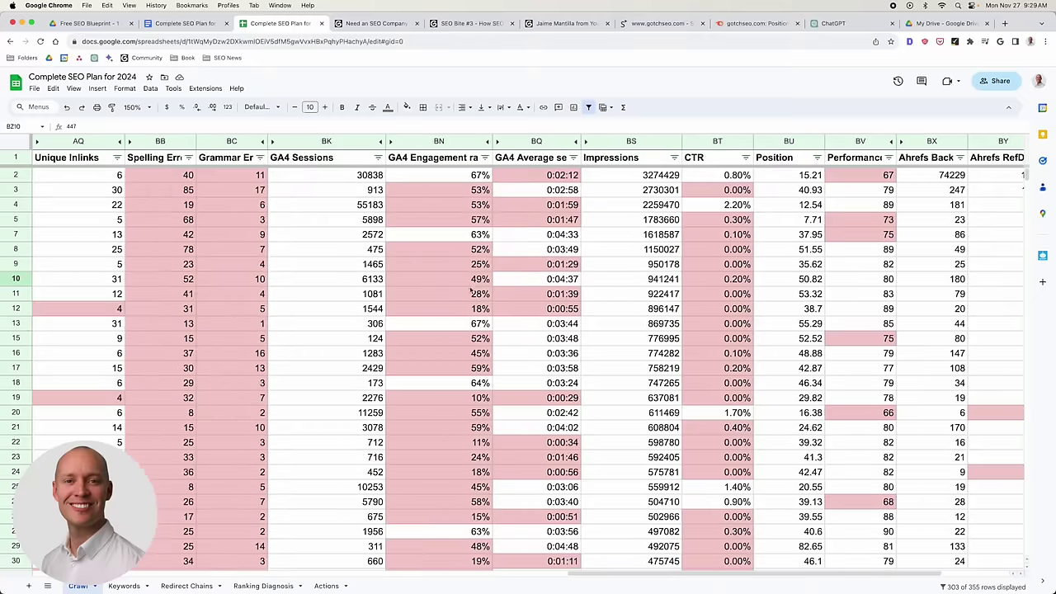
{"action": "left_click", "coordinate": [29, 282]}
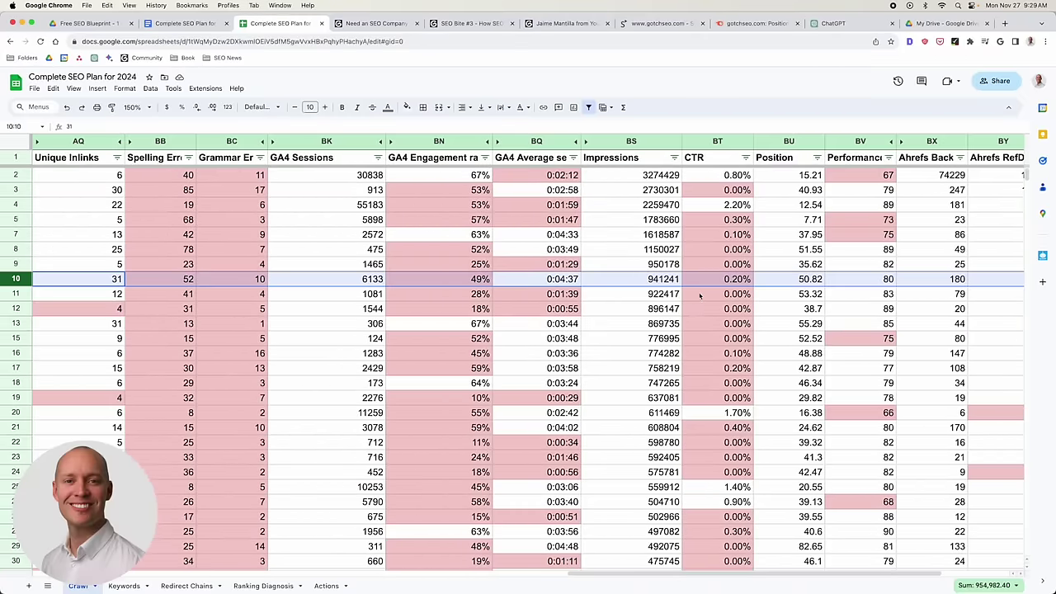
{"action": "scroll", "coordinate": [735, 289], "scroll_direction": "right", "scroll_amount": 3}
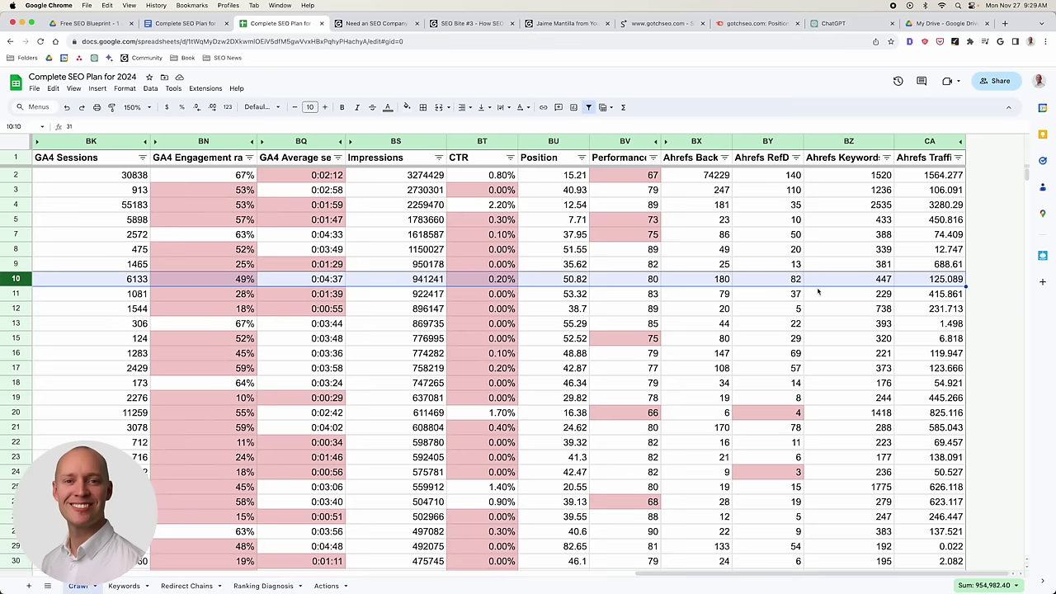
{"action": "scroll", "coordinate": [816, 289], "scroll_direction": "left", "scroll_amount": 1}
{"action": "scroll", "coordinate": [716, 288], "scroll_direction": "left", "scroll_amount": 2}
{"action": "scroll", "coordinate": [727, 285], "scroll_direction": "right", "scroll_amount": 2}
{"action": "scroll", "coordinate": [839, 287], "scroll_direction": "right", "scroll_amount": 1}
{"action": "scroll", "coordinate": [517, 286], "scroll_direction": "left", "scroll_amount": 3}
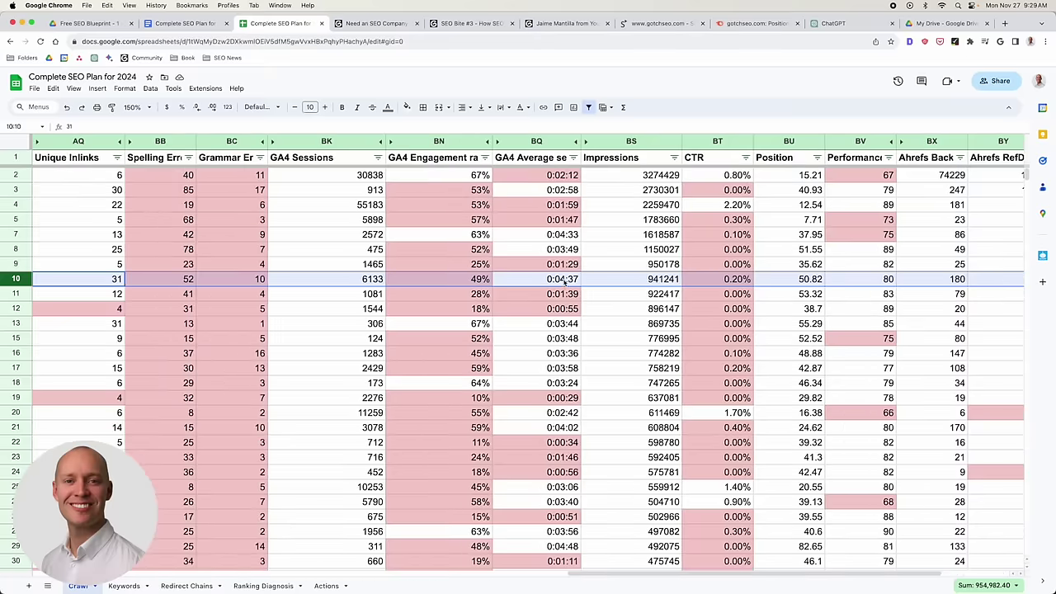
Recheck row 10's engagement rate and open its on-page-seo-checklist page from the Address column.
{"action": "left_click", "coordinate": [464, 284]}
{"action": "scroll", "coordinate": [446, 282], "scroll_direction": "left", "scroll_amount": 2}
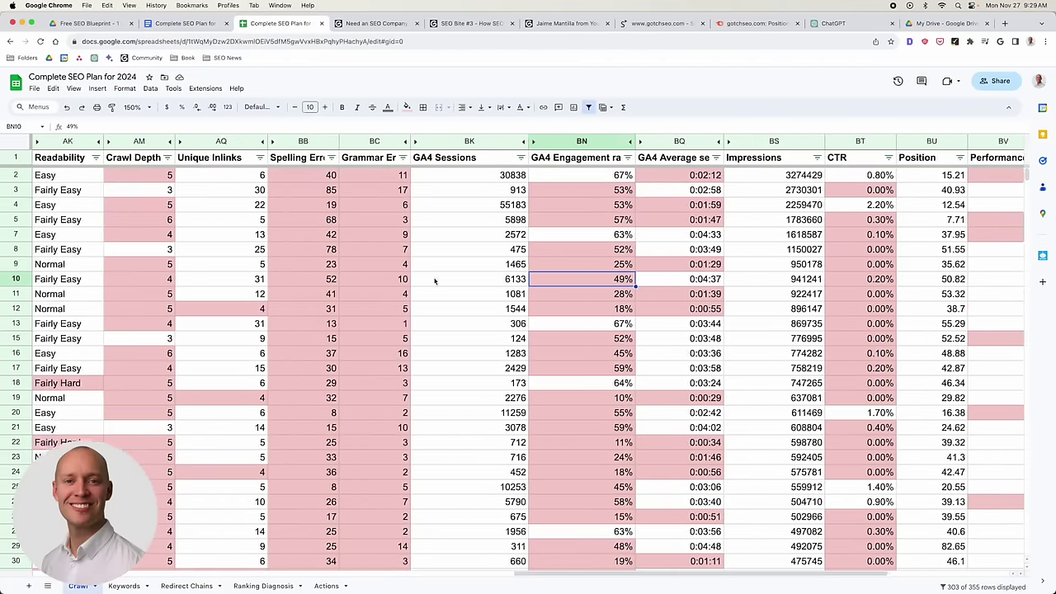
{"action": "scroll", "coordinate": [434, 281], "scroll_direction": "left", "scroll_amount": 10}
{"action": "left_click", "coordinate": [182, 286]}
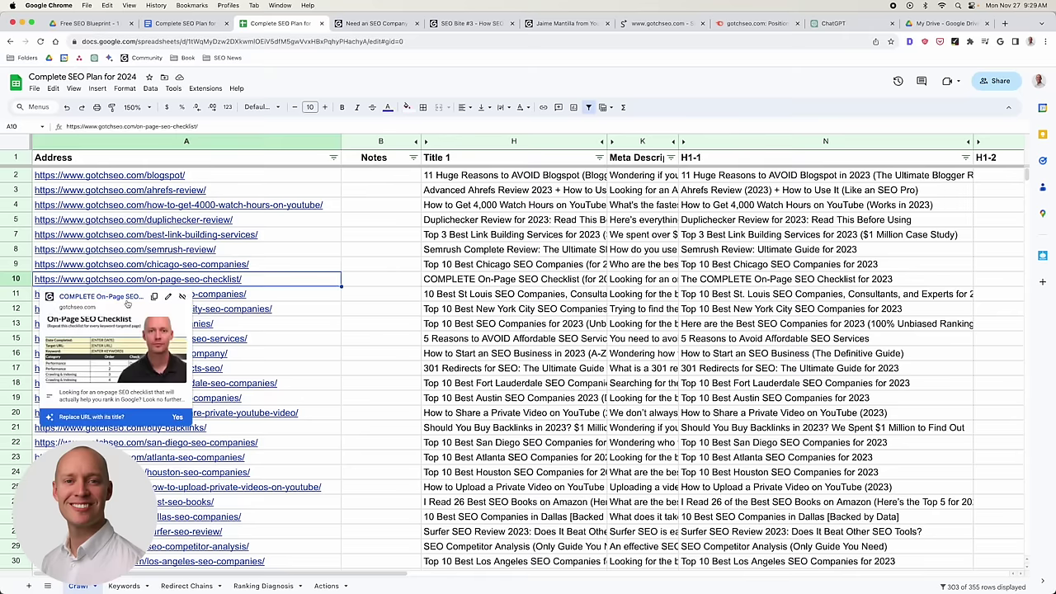
{"action": "left_click", "coordinate": [127, 303]}
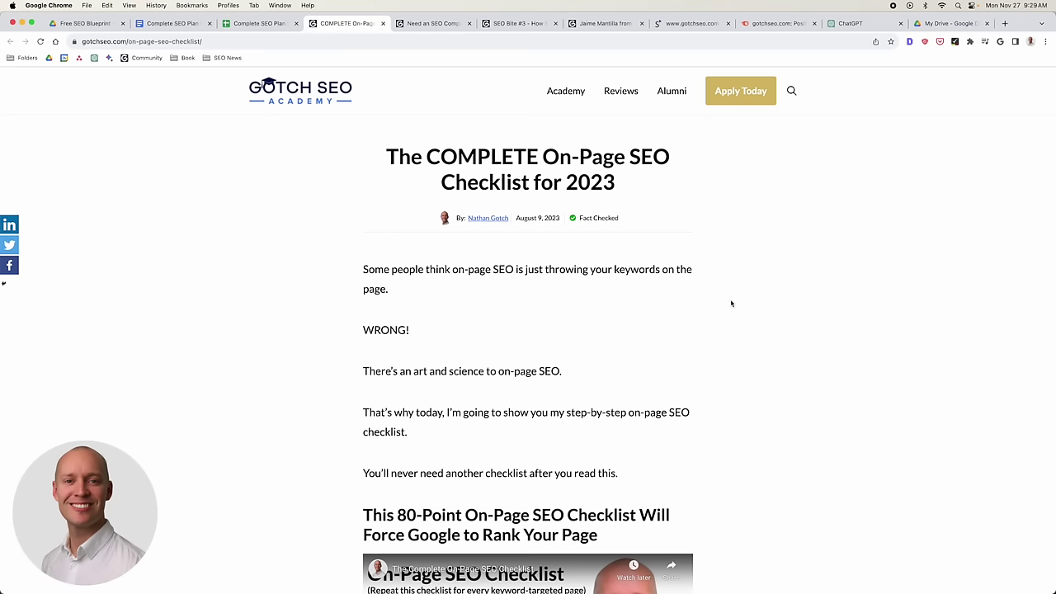
Skim the on-page SEO checklist article from its introduction into the Performance section.
{"action": "scroll", "coordinate": [733, 301], "scroll_direction": "down", "scroll_amount": 1}
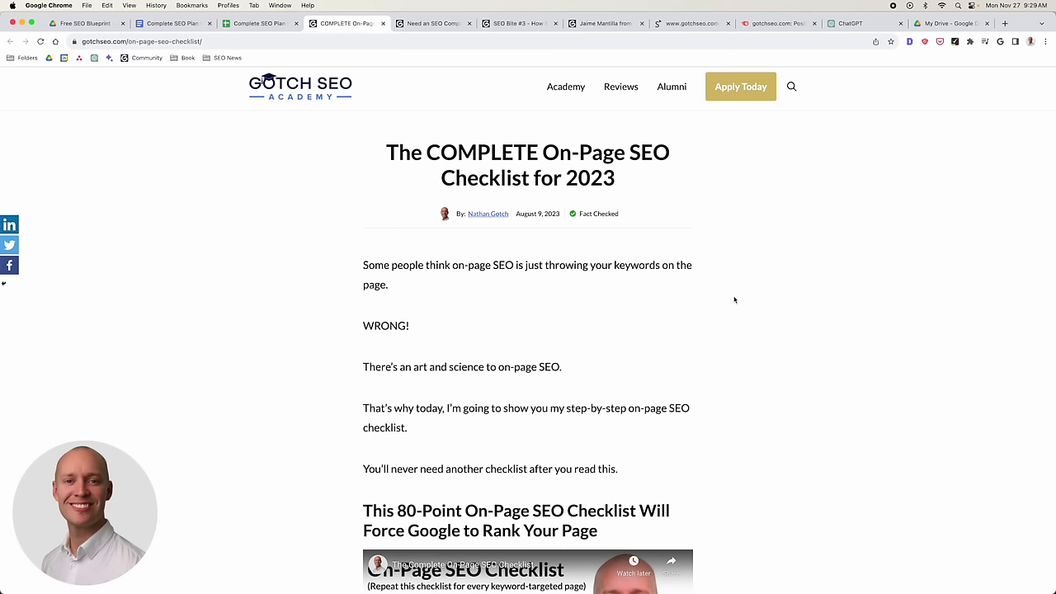
{"action": "scroll", "coordinate": [734, 300], "scroll_direction": "down", "scroll_amount": 10}
{"action": "scroll", "coordinate": [805, 292], "scroll_direction": "up", "scroll_amount": 2}
{"action": "scroll", "coordinate": [797, 333], "scroll_direction": "down", "scroll_amount": 3}
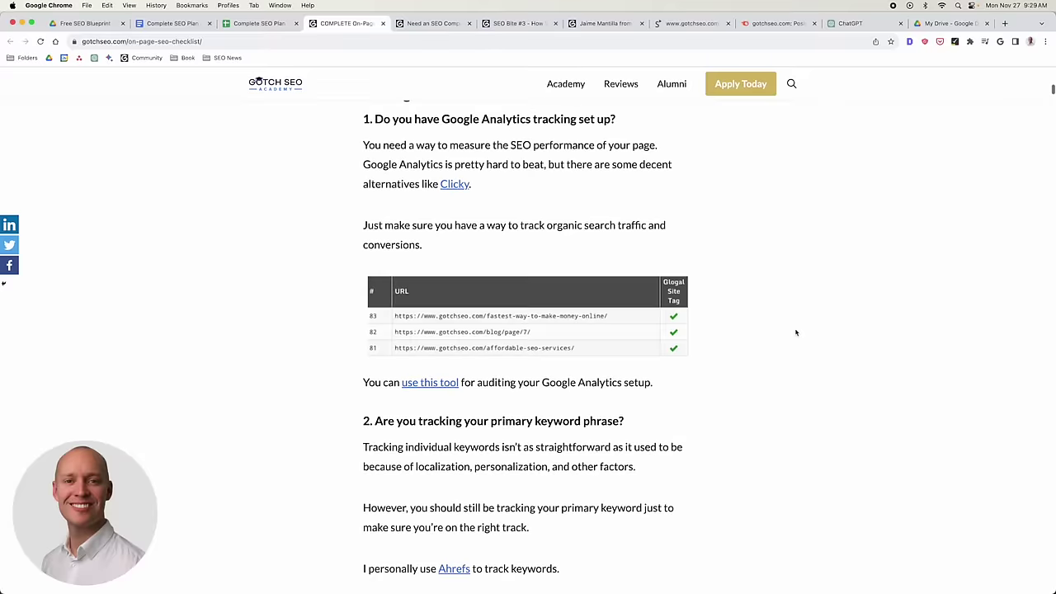
{"action": "scroll", "coordinate": [794, 331], "scroll_direction": "down", "scroll_amount": 5}
{"action": "scroll", "coordinate": [688, 396], "scroll_direction": "up", "scroll_amount": 6}
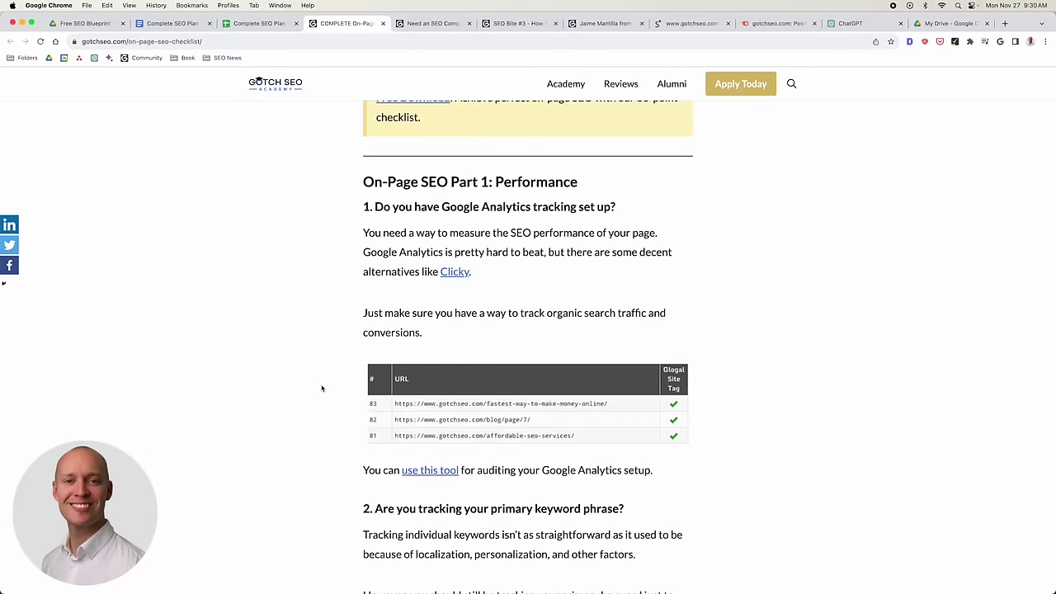
Inspect the HTML of the Google Analytics table image in the article and close the inspector.
{"action": "right_click", "coordinate": [508, 401]}
{"action": "left_click", "coordinate": [247, 409]}
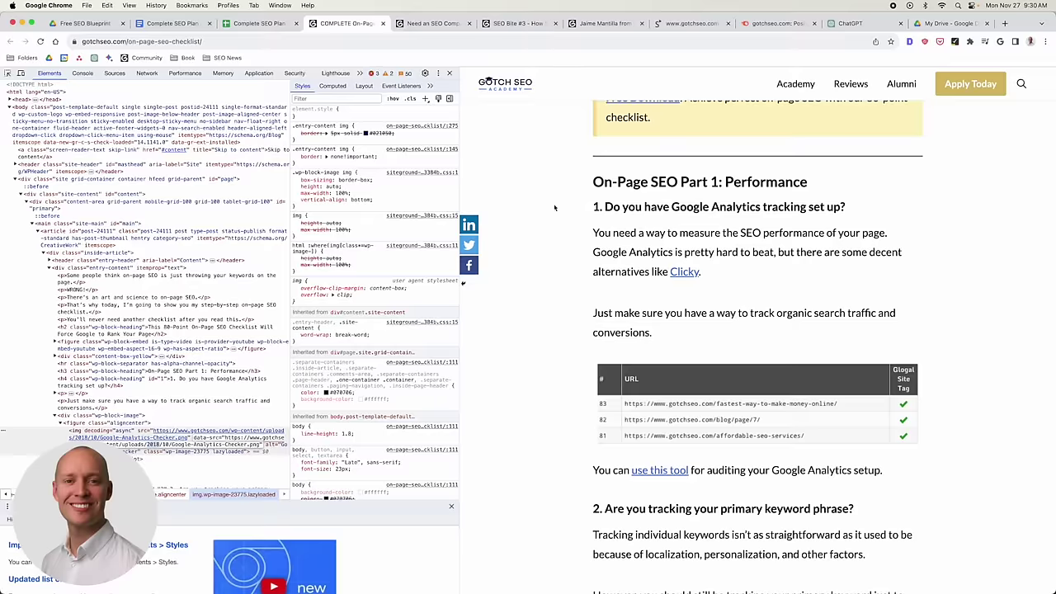
{"action": "left_click", "coordinate": [449, 74]}
Go back to the article's heading and highlight its publication date.
{"action": "scroll", "coordinate": [712, 338], "scroll_direction": "up", "scroll_amount": 10}
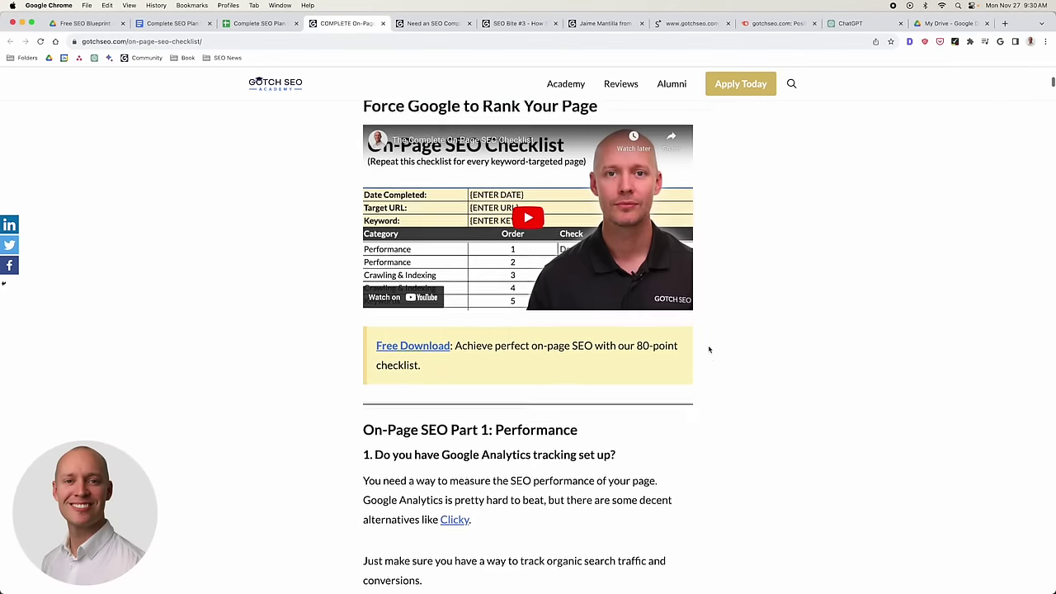
{"action": "scroll", "coordinate": [709, 349], "scroll_direction": "down", "scroll_amount": 1}
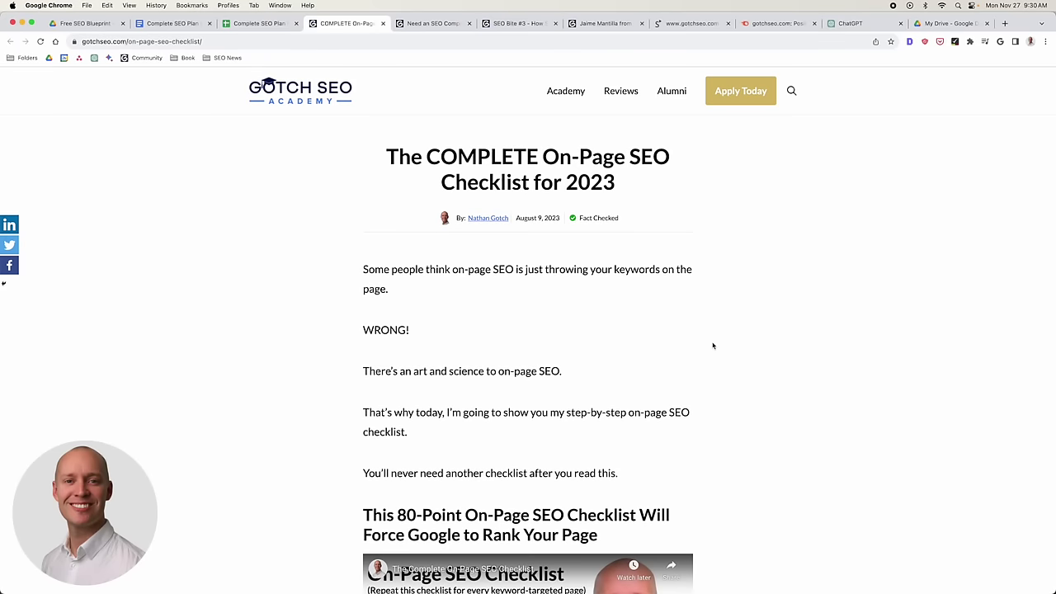
{"action": "left_click_drag", "start_coordinate": [516, 218], "coordinate": [561, 219]}
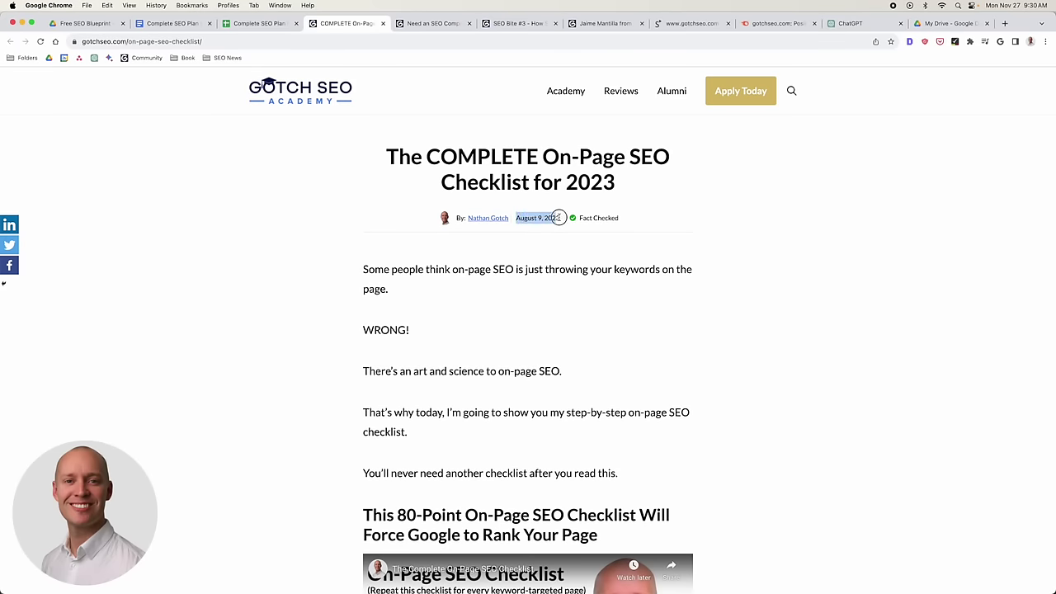
{"action": "left_click", "coordinate": [587, 294]}
{"action": "scroll", "coordinate": [749, 335], "scroll_direction": "down", "scroll_amount": 20}
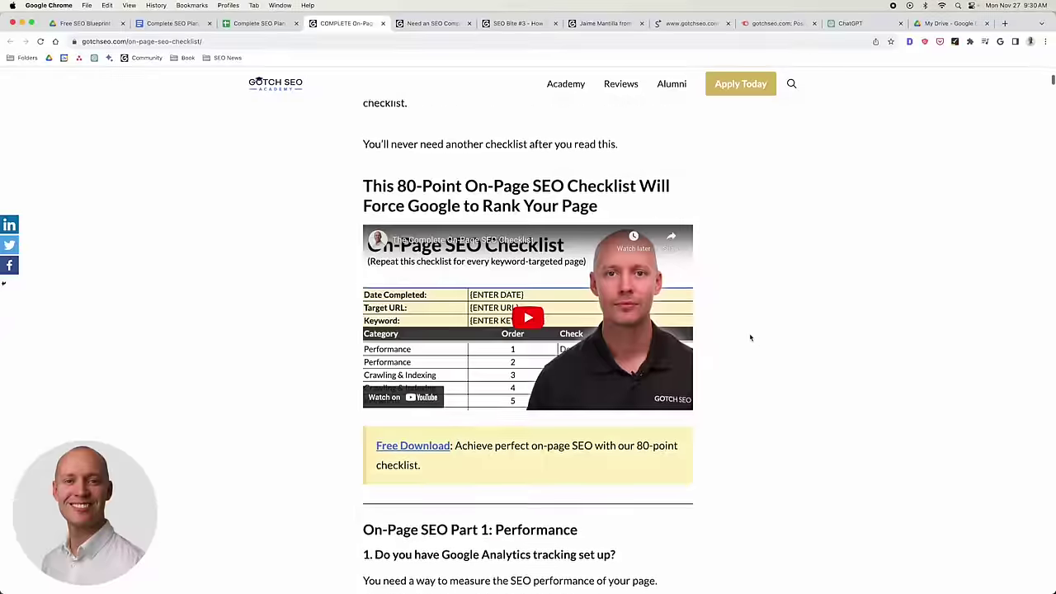
Skim the full length of the checklist article and return to its title and introduction.
{"action": "left_click_drag", "start_coordinate": [1044, 113], "coordinate": [1051, 558]}
{"action": "left_click_drag", "start_coordinate": [1039, 354], "coordinate": [1037, 31]}
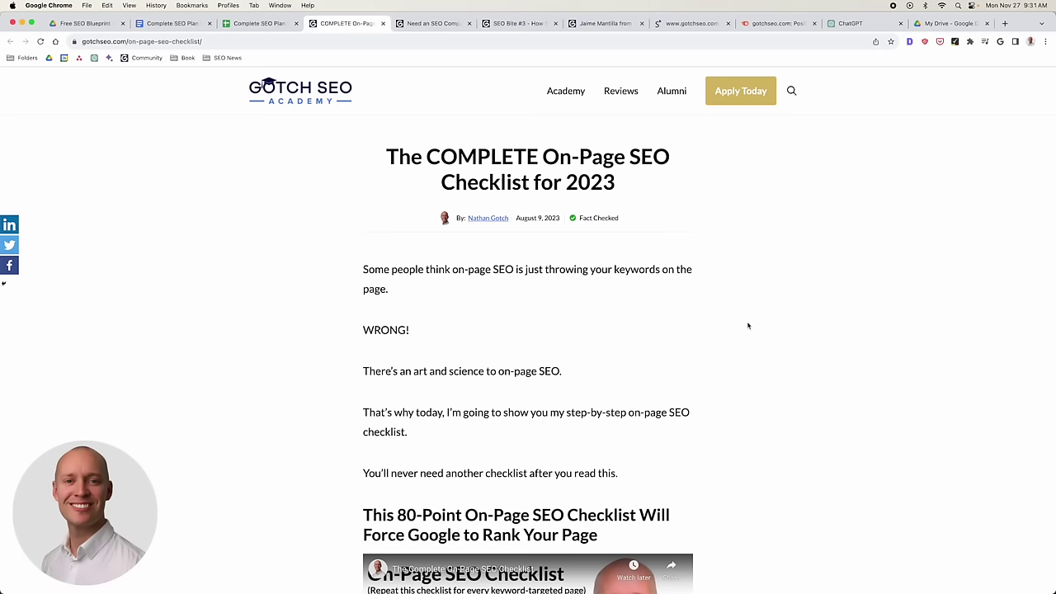
{"action": "scroll", "coordinate": [748, 326], "scroll_direction": "down", "scroll_amount": 2}
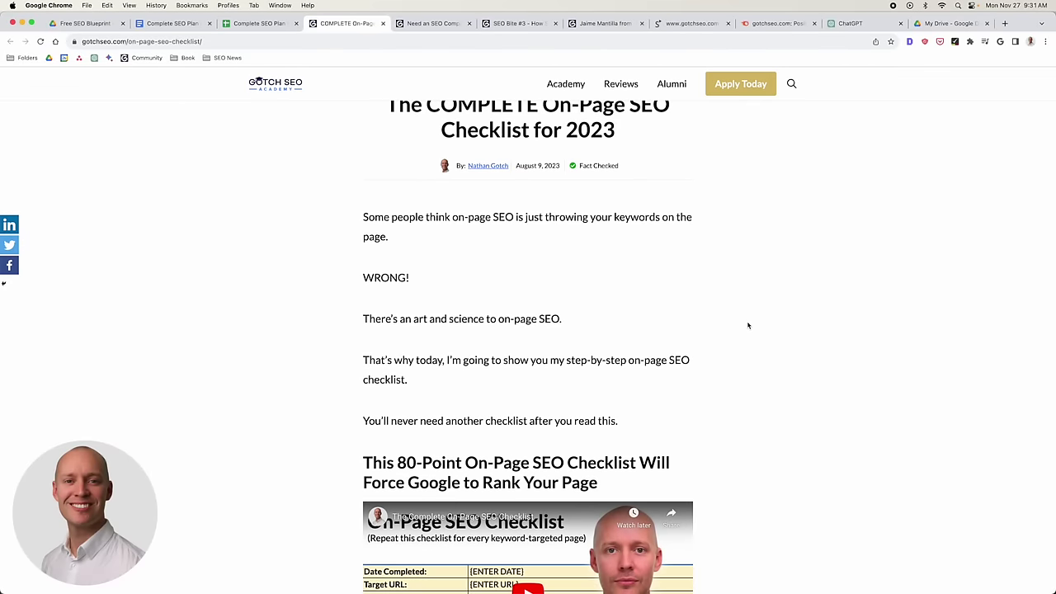
{"action": "scroll", "coordinate": [749, 326], "scroll_direction": "up", "scroll_amount": 2}
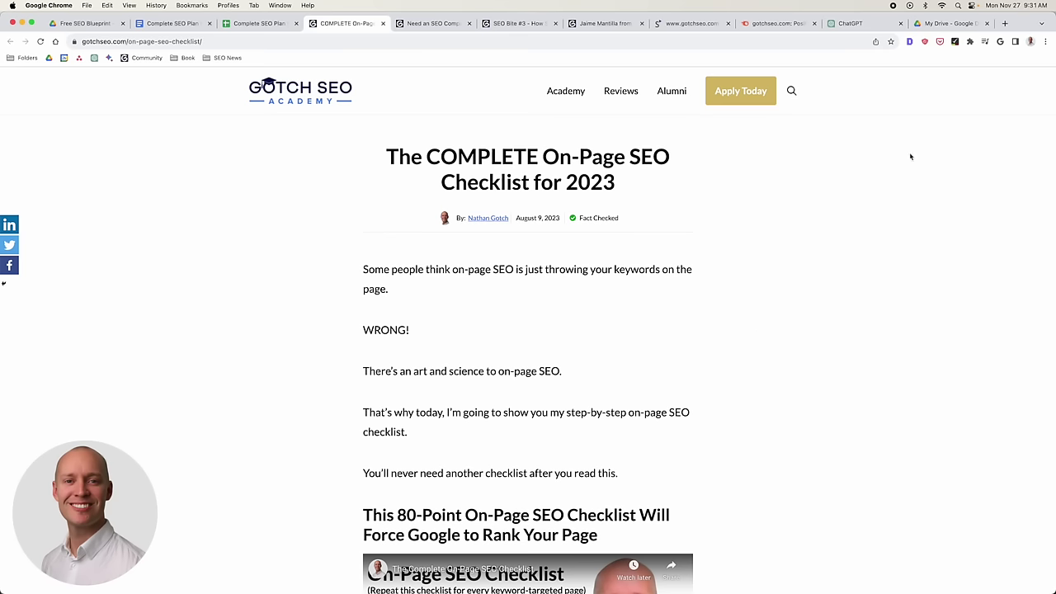
Switch to Semrush and run Organic Research for gotchseo.com/seo-benchmarks/ with the scope set to Exact URL.
{"action": "left_click", "coordinate": [767, 24]}
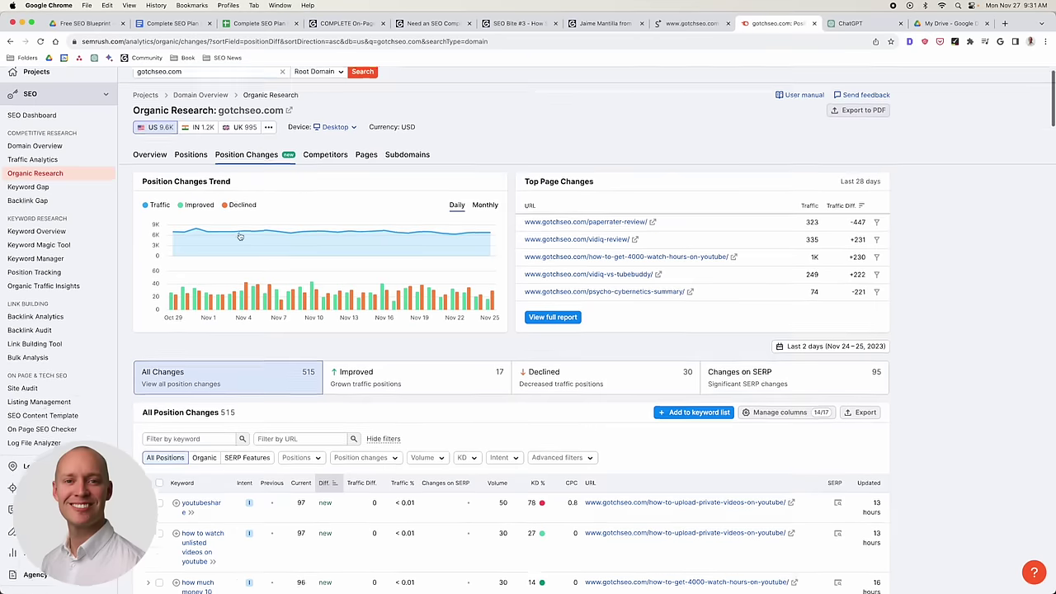
{"action": "scroll", "coordinate": [245, 236], "scroll_direction": "up", "scroll_amount": 3}
{"action": "left_click", "coordinate": [204, 96]}
{"action": "type", "text": "/"}
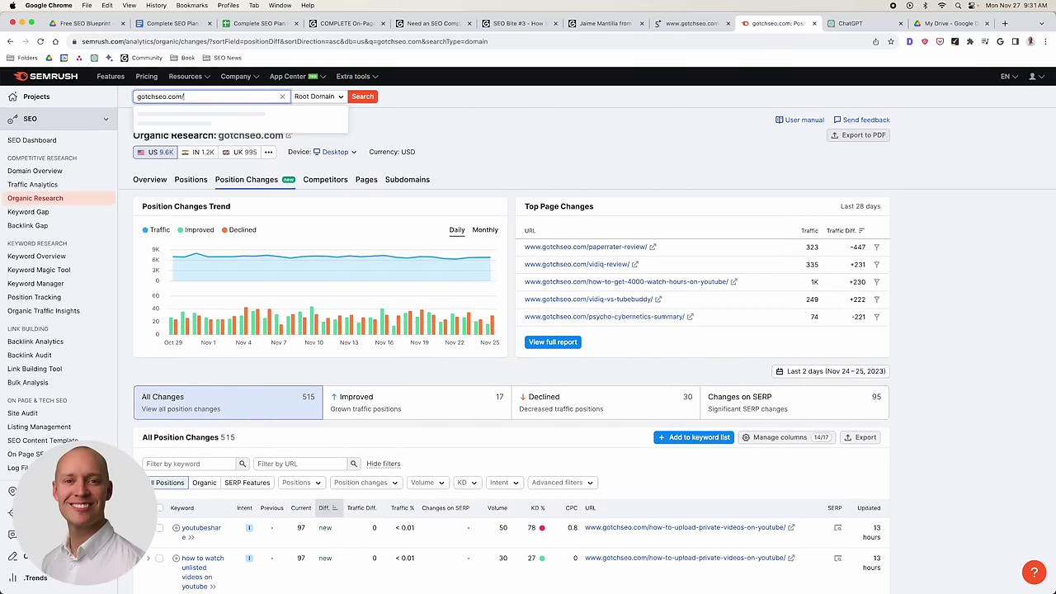
{"action": "type", "text": "seo-benchmarks/"}
{"action": "left_click", "coordinate": [324, 97]}
{"action": "left_click", "coordinate": [328, 131]}
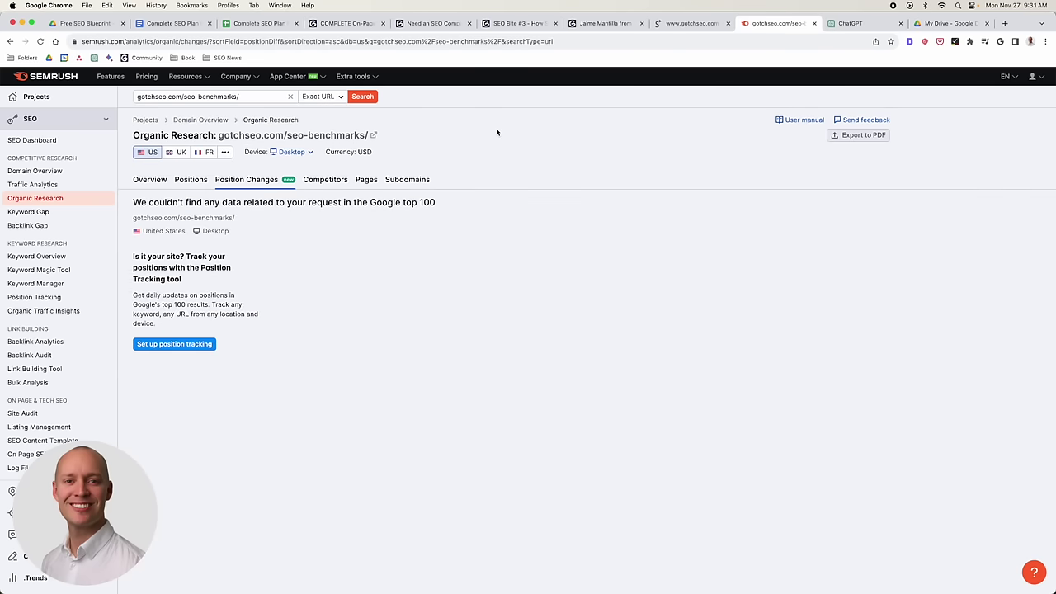
Open the live gotchseo.com/seo-benchmarks/ article in a new browser tab using the address from the Semrush search.
{"action": "triple_click", "coordinate": [233, 96]}
{"action": "key", "text": "super+c"}
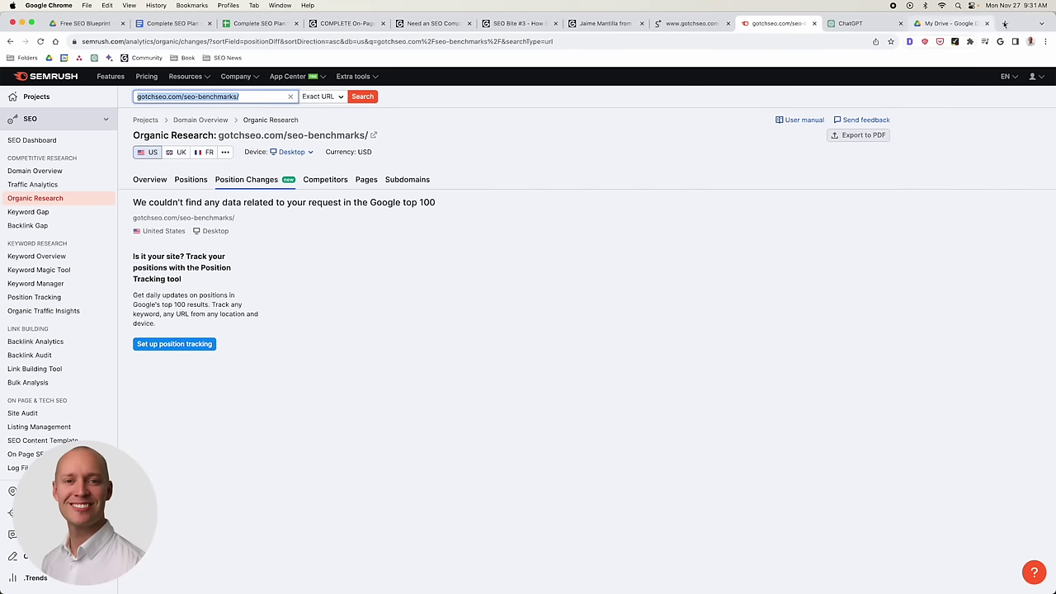
{"action": "left_click", "coordinate": [1004, 23]}
{"action": "key", "text": "super+v"}
{"action": "key", "text": "Return"}
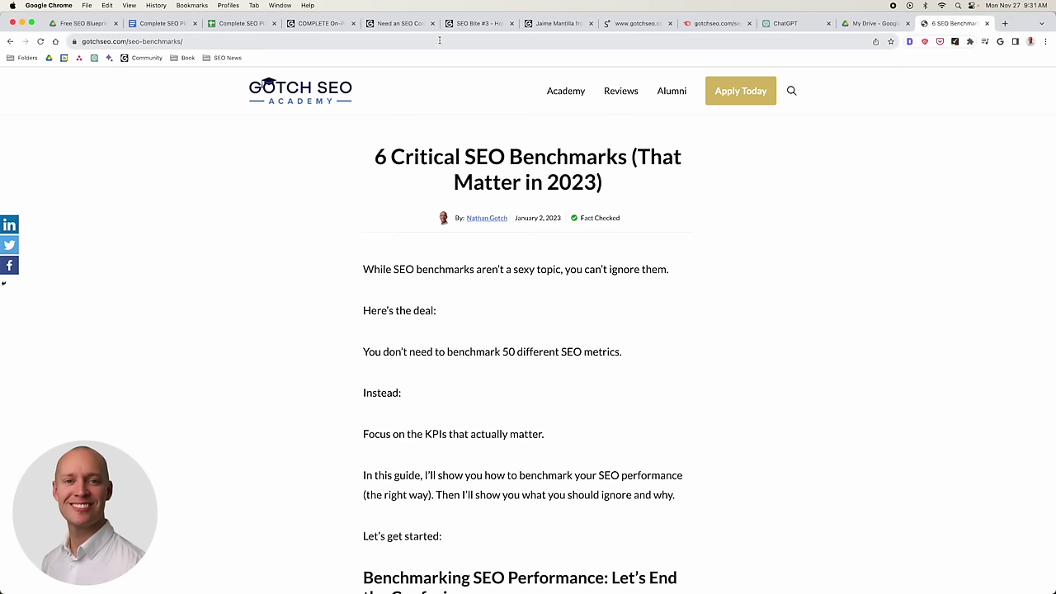
{"action": "key", "text": "super+l"}
{"action": "left_click", "coordinate": [715, 23]}
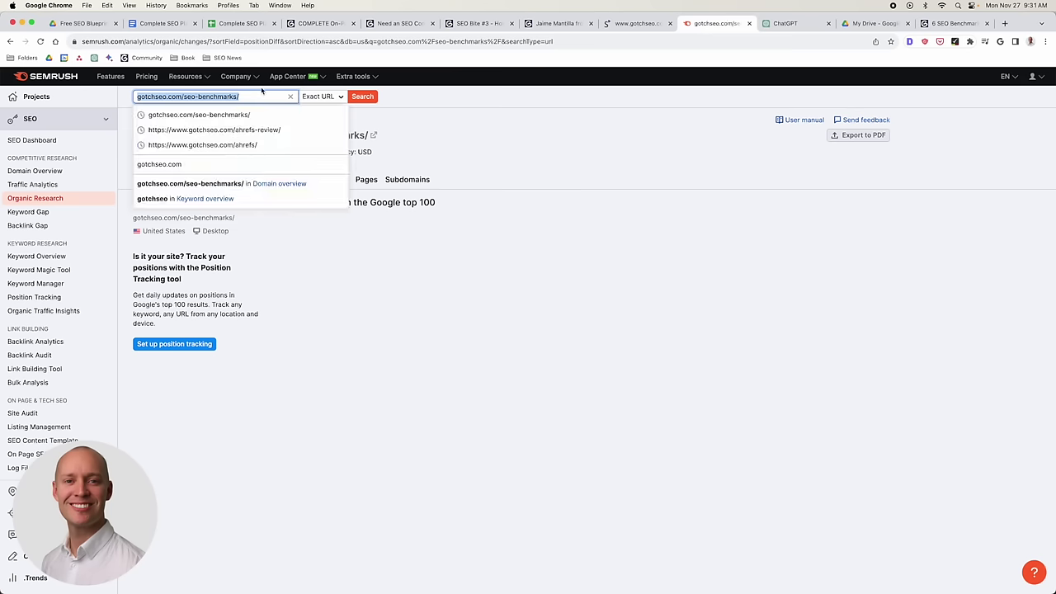
{"action": "type", "text": "https://www.gotchseo.com/seo-benchmarks/"}
{"action": "key", "text": "Return"}
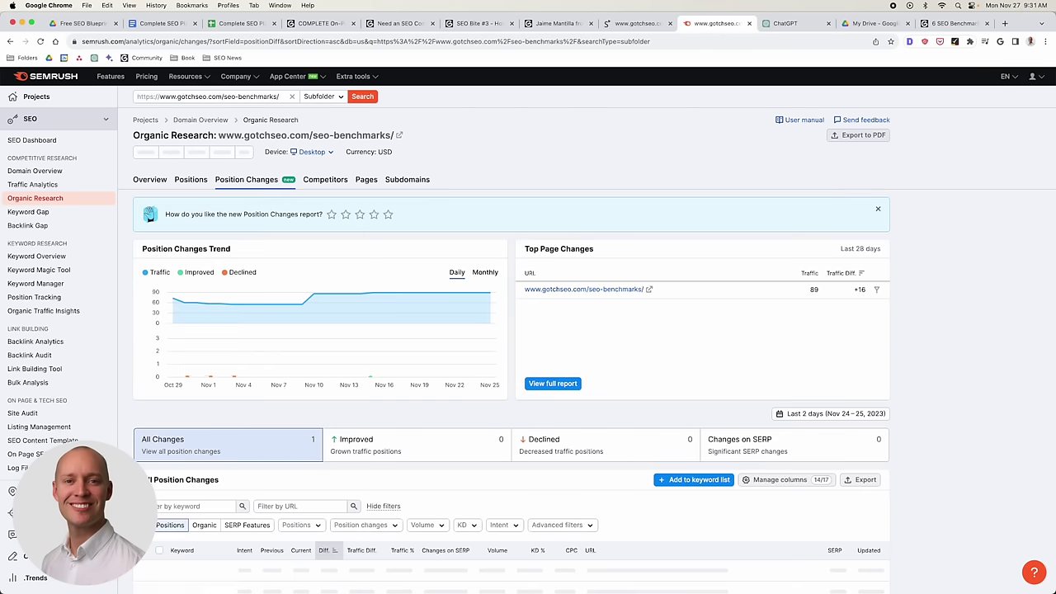
Open the Domain Overview for the SEO benchmarks page and examine its all-time organic traffic and keyword trends.
{"action": "left_click", "coordinate": [35, 171]}
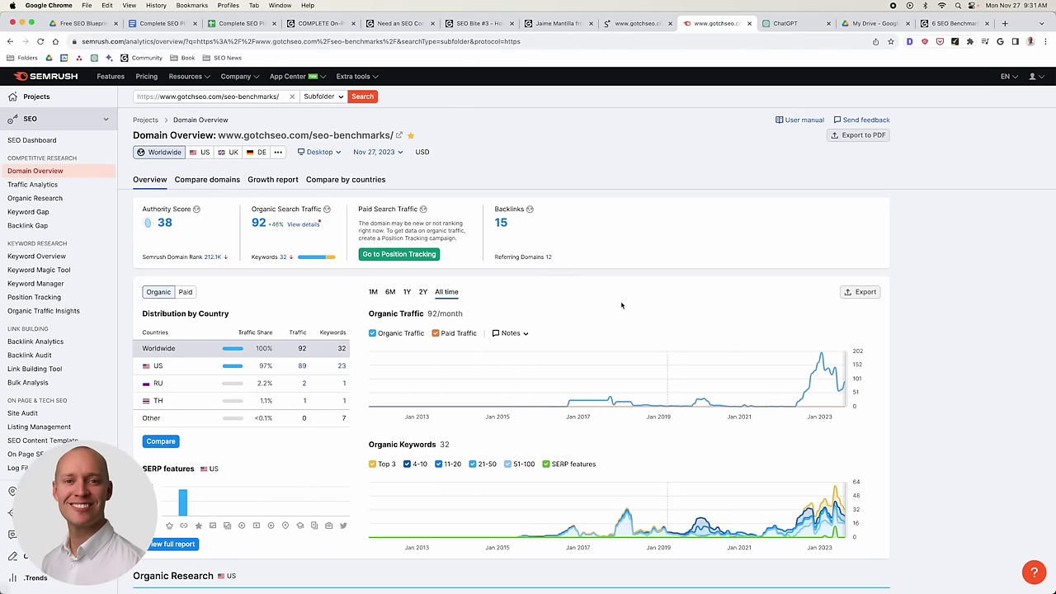
{"action": "scroll", "coordinate": [646, 330], "scroll_direction": "down", "scroll_amount": 2}
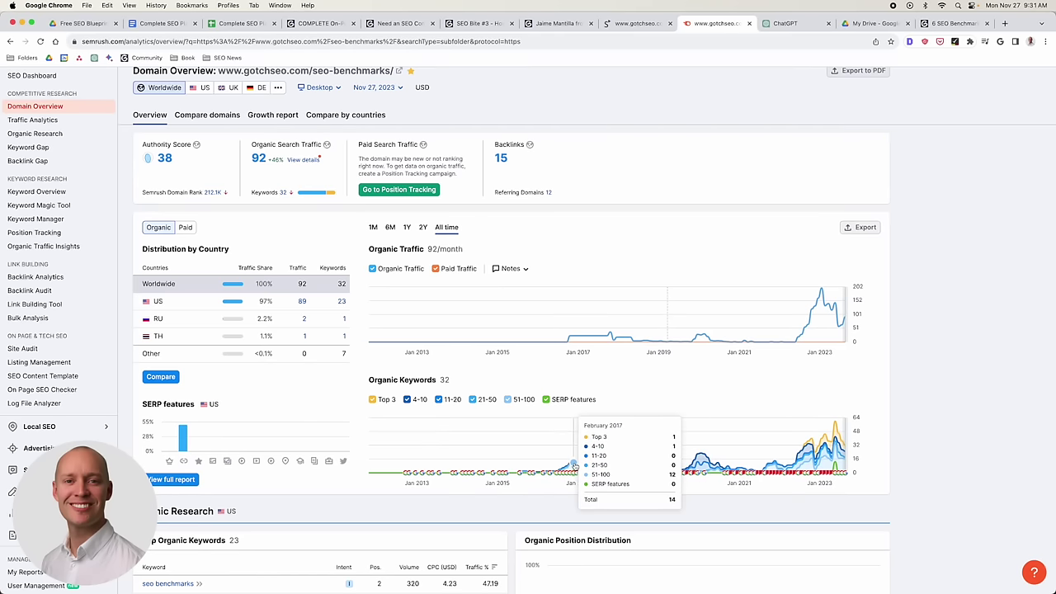
{"action": "scroll", "coordinate": [578, 466], "scroll_direction": "down", "scroll_amount": 1}
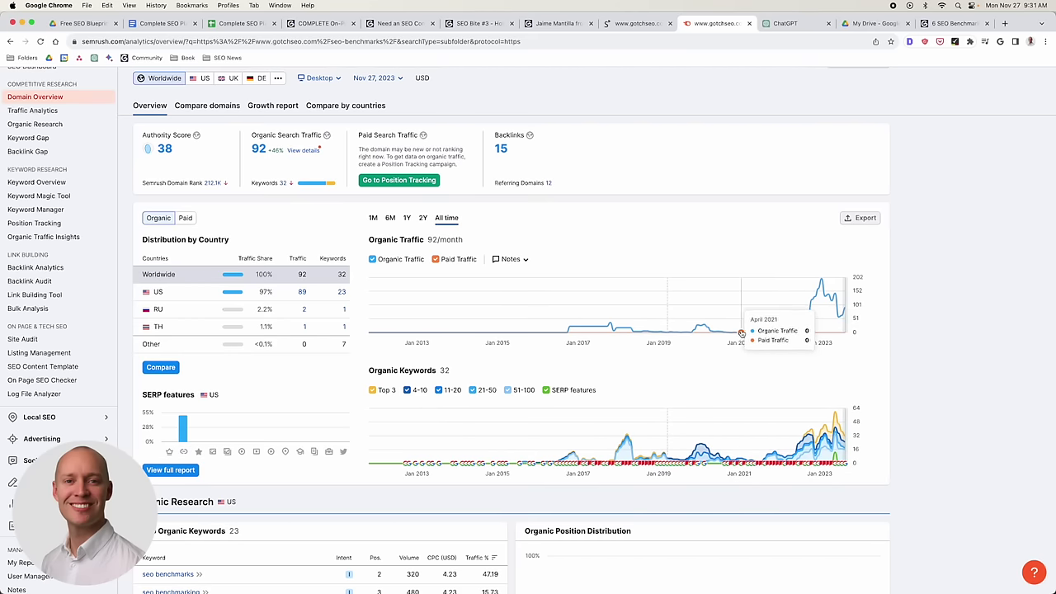
{"action": "scroll", "coordinate": [741, 332], "scroll_direction": "up", "scroll_amount": 2}
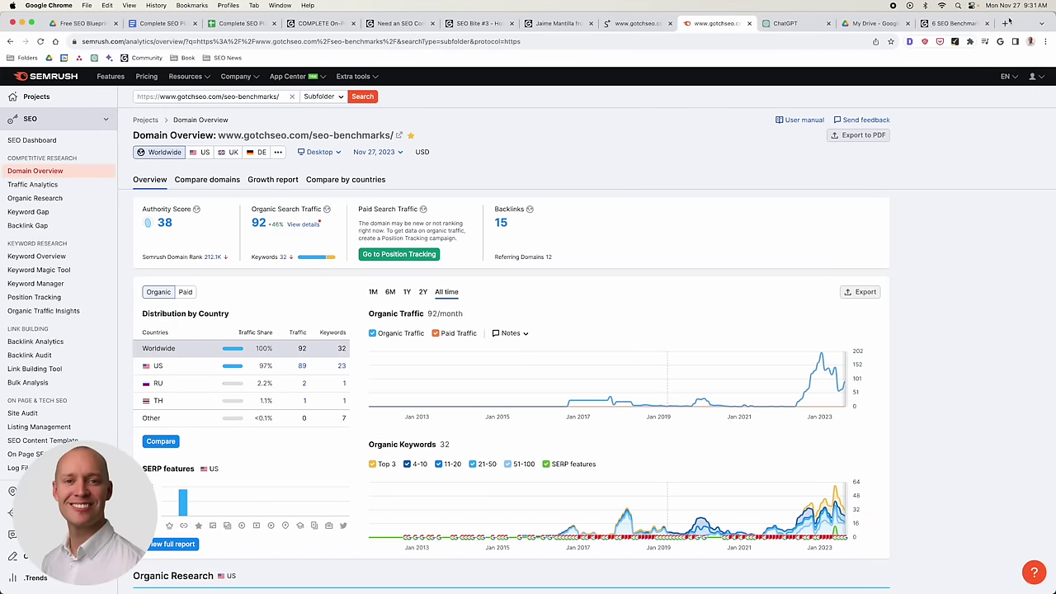
Skim the live SEO benchmarks article from its introduction through the metric sections to the keyword rankings section.
{"action": "left_click", "coordinate": [956, 23]}
{"action": "scroll", "coordinate": [829, 266], "scroll_direction": "down", "scroll_amount": 5}
{"action": "scroll", "coordinate": [830, 266], "scroll_direction": "down", "scroll_amount": 8}
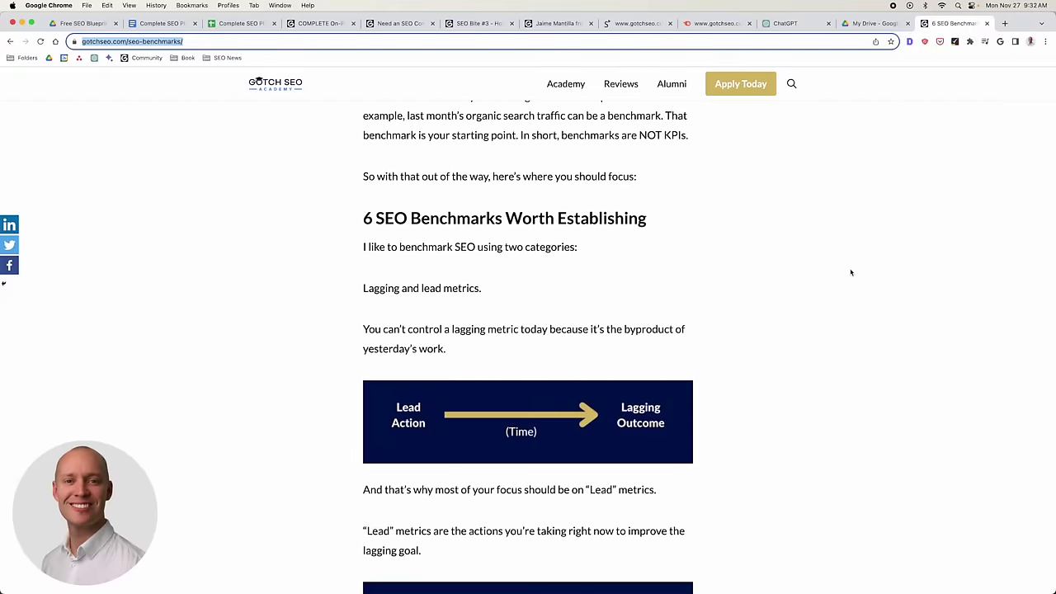
{"action": "scroll", "coordinate": [854, 273], "scroll_direction": "down", "scroll_amount": 11}
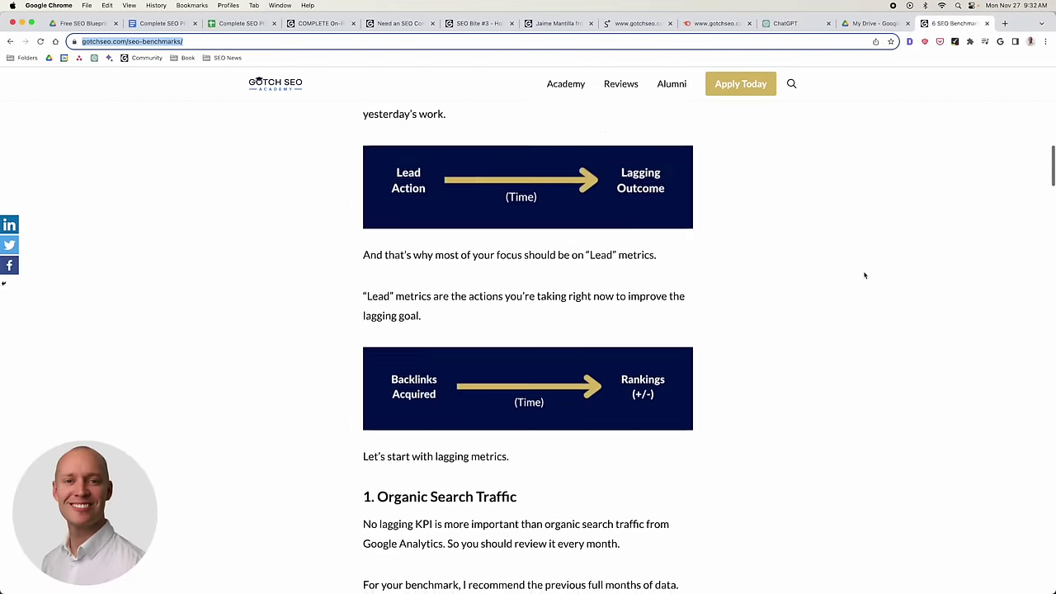
{"action": "scroll", "coordinate": [864, 275], "scroll_direction": "down", "scroll_amount": 15}
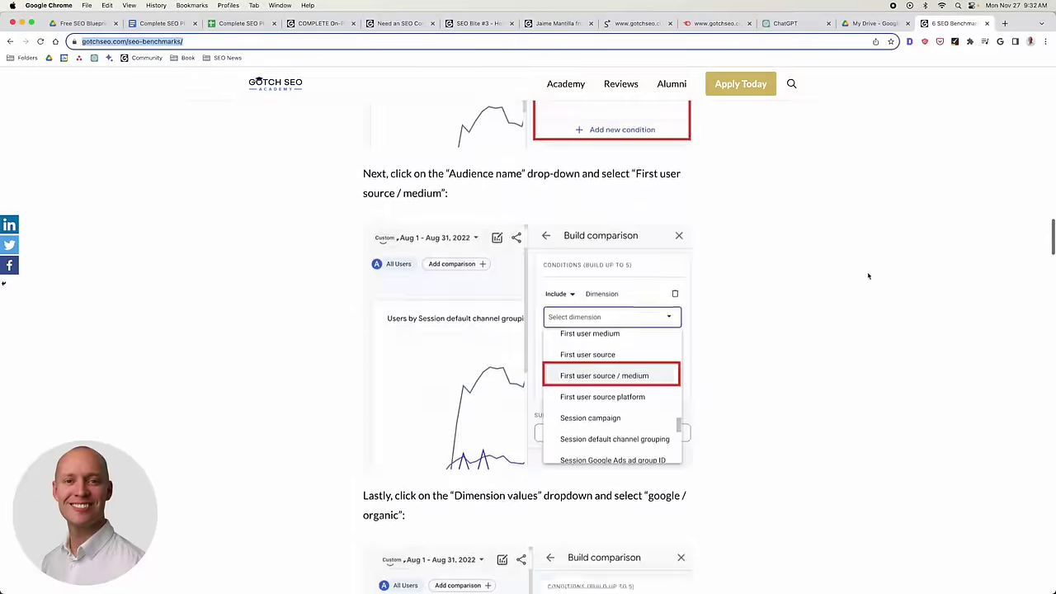
{"action": "scroll", "coordinate": [866, 275], "scroll_direction": "down", "scroll_amount": 20}
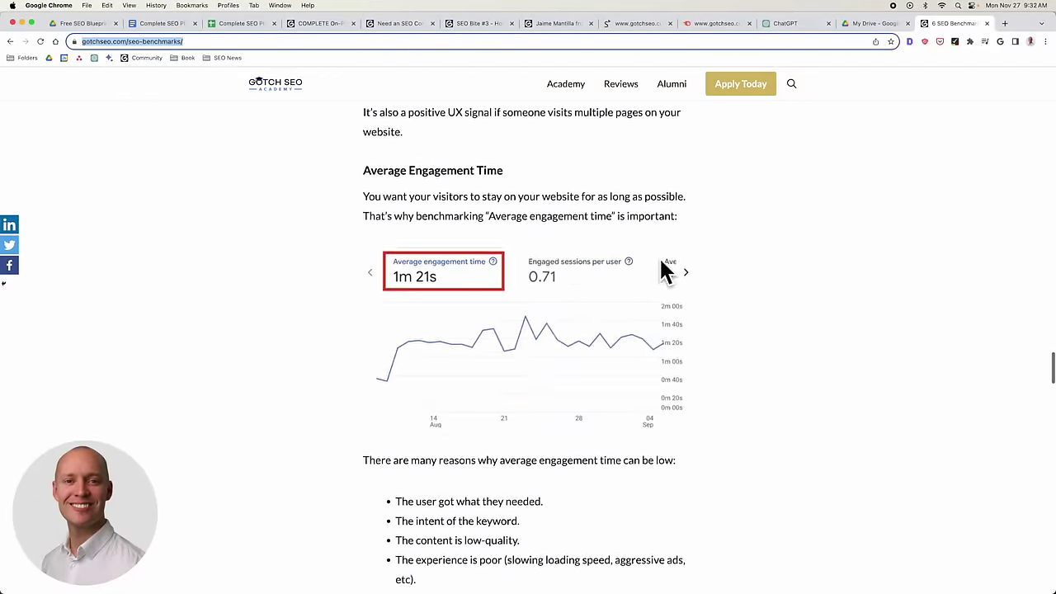
{"action": "scroll", "coordinate": [710, 268], "scroll_direction": "down", "scroll_amount": 20}
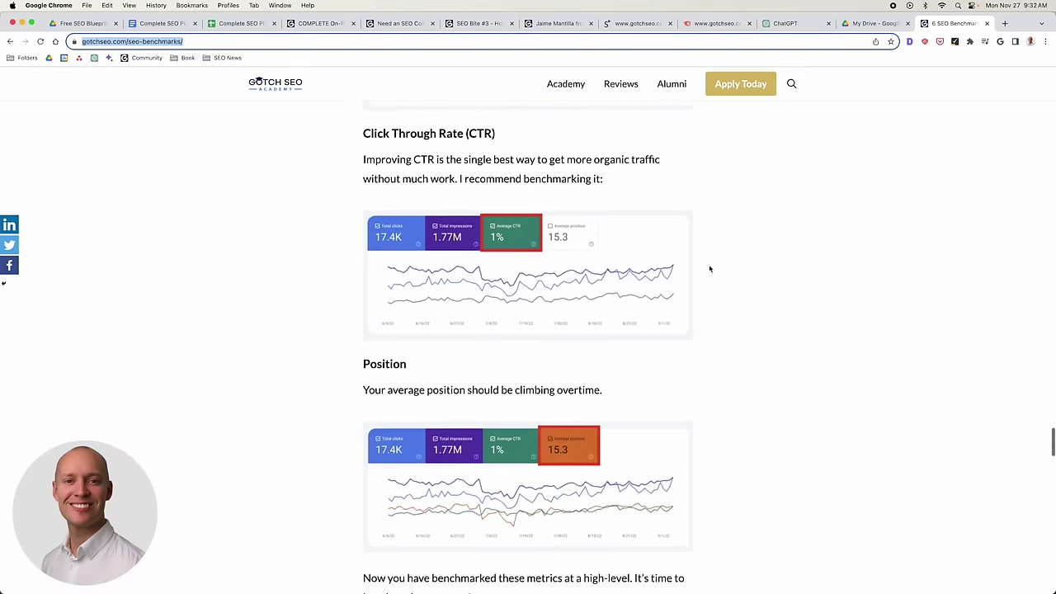
{"action": "scroll", "coordinate": [708, 269], "scroll_direction": "down", "scroll_amount": 10}
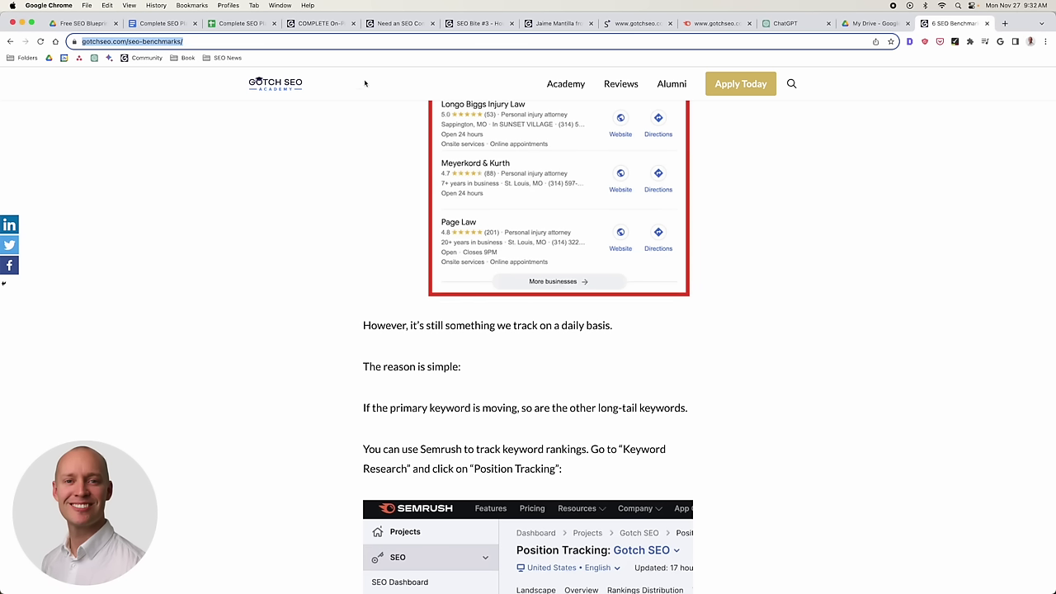
Return to the crawl spreadsheet and enter the note "Upgrade" for the on-page-seo-checklist page.
{"action": "left_click", "coordinate": [697, 25]}
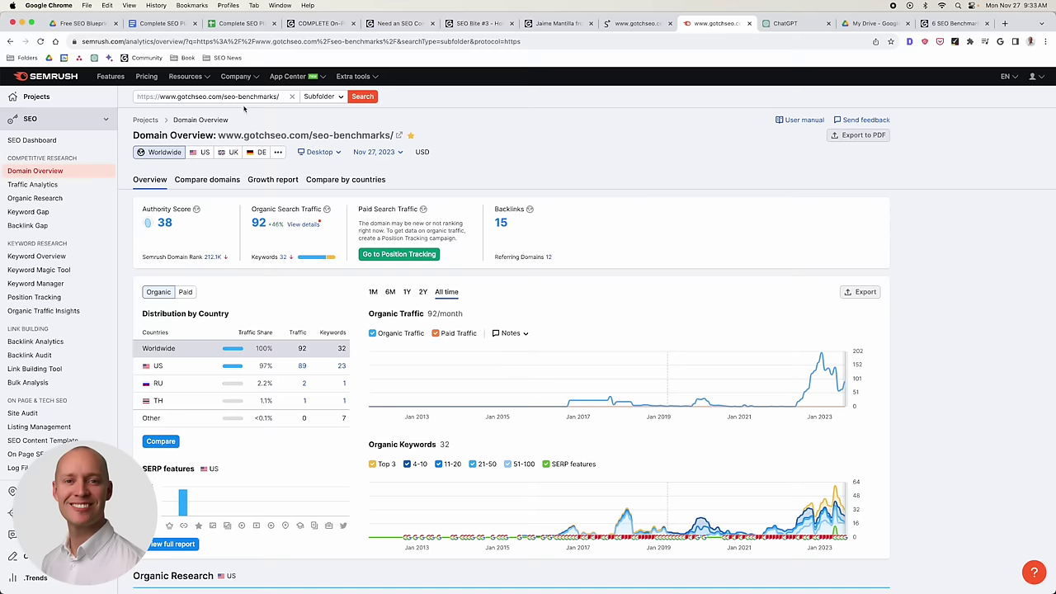
{"action": "left_click", "coordinate": [239, 23]}
{"action": "left_click", "coordinate": [459, 311]}
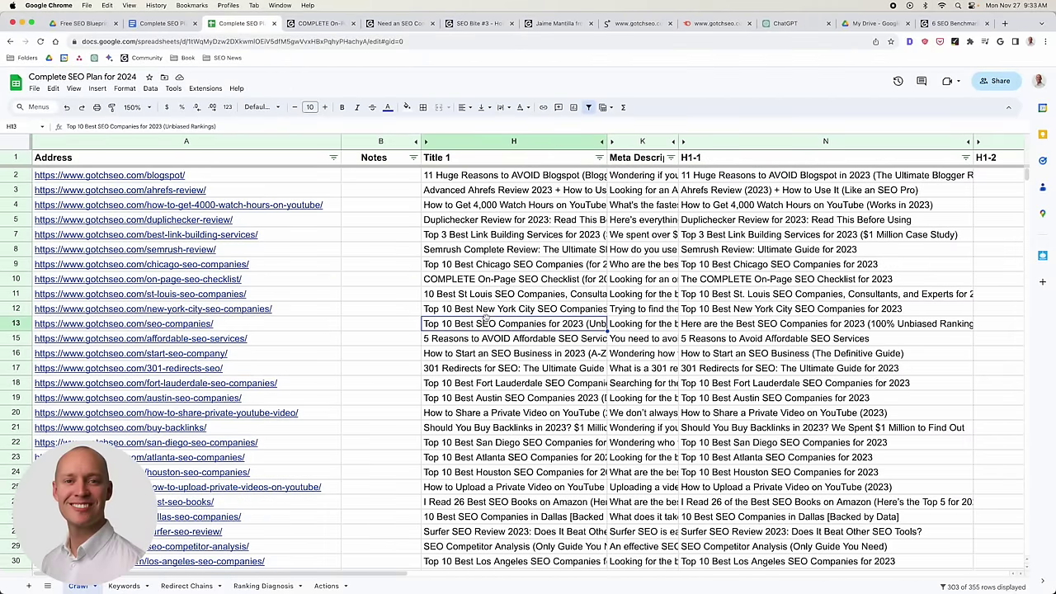
{"action": "left_click", "coordinate": [293, 283]}
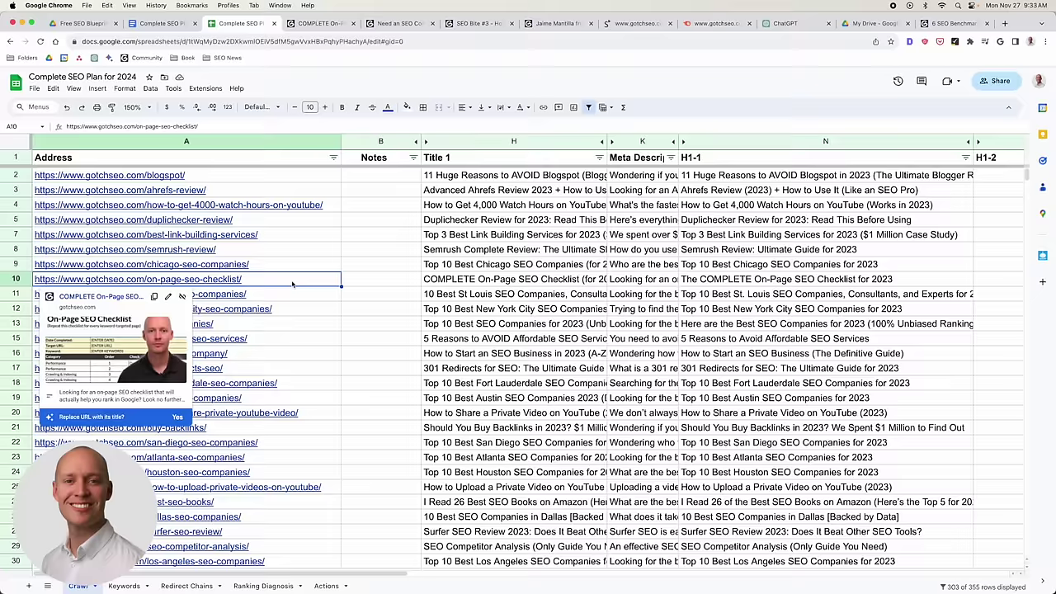
{"action": "left_click", "coordinate": [382, 283]}
{"action": "type", "text": "Upgra"}
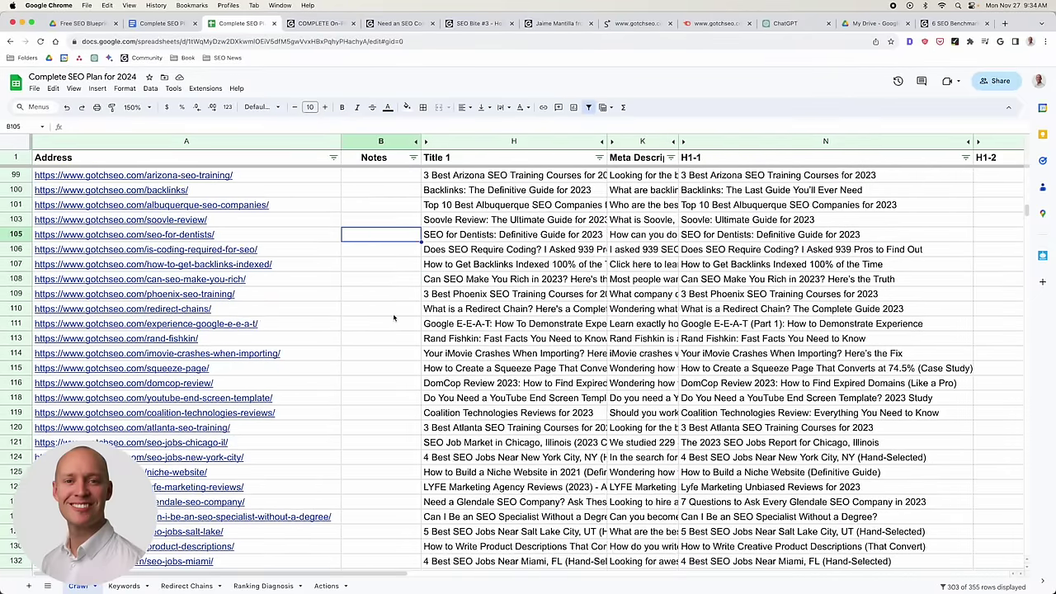
Review the crawl rows' engagement, impressions, CTR, position and Ahrefs metrics against their page addresses, ending at the first rows.
{"action": "scroll", "coordinate": [387, 322], "scroll_direction": "up", "scroll_amount": 20}
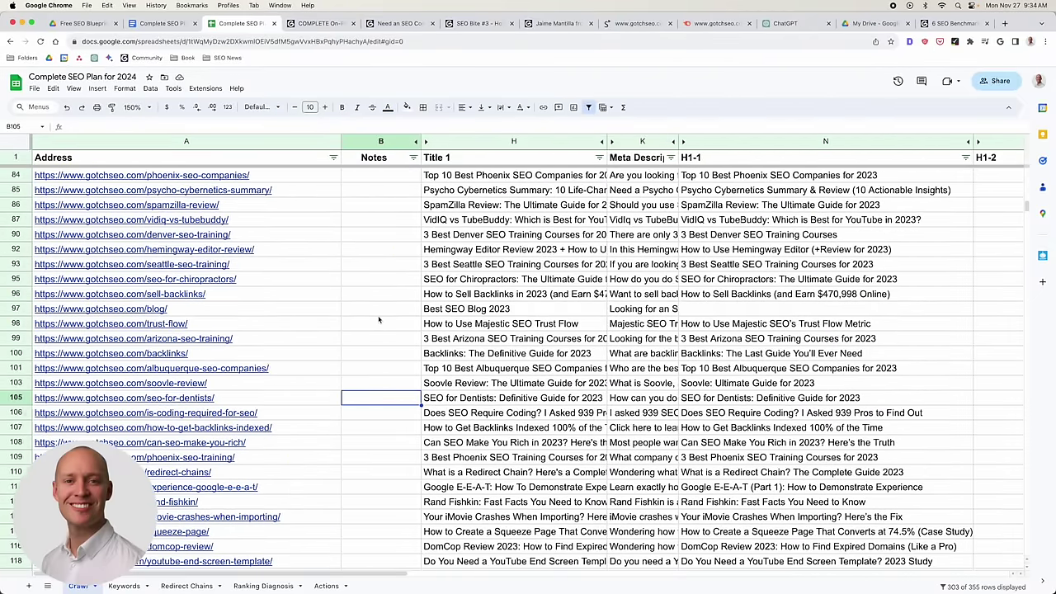
{"action": "scroll", "coordinate": [384, 321], "scroll_direction": "right", "scroll_amount": 20}
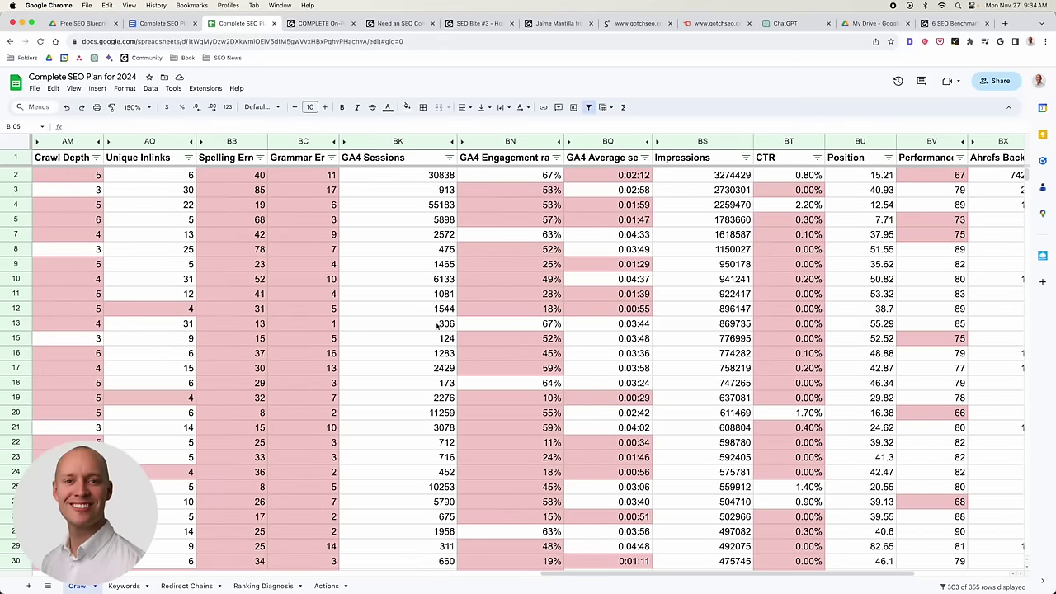
{"action": "scroll", "coordinate": [429, 322], "scroll_direction": "right", "scroll_amount": 2}
{"action": "scroll", "coordinate": [456, 323], "scroll_direction": "down", "scroll_amount": 7}
{"action": "scroll", "coordinate": [456, 323], "scroll_direction": "down", "scroll_amount": 3}
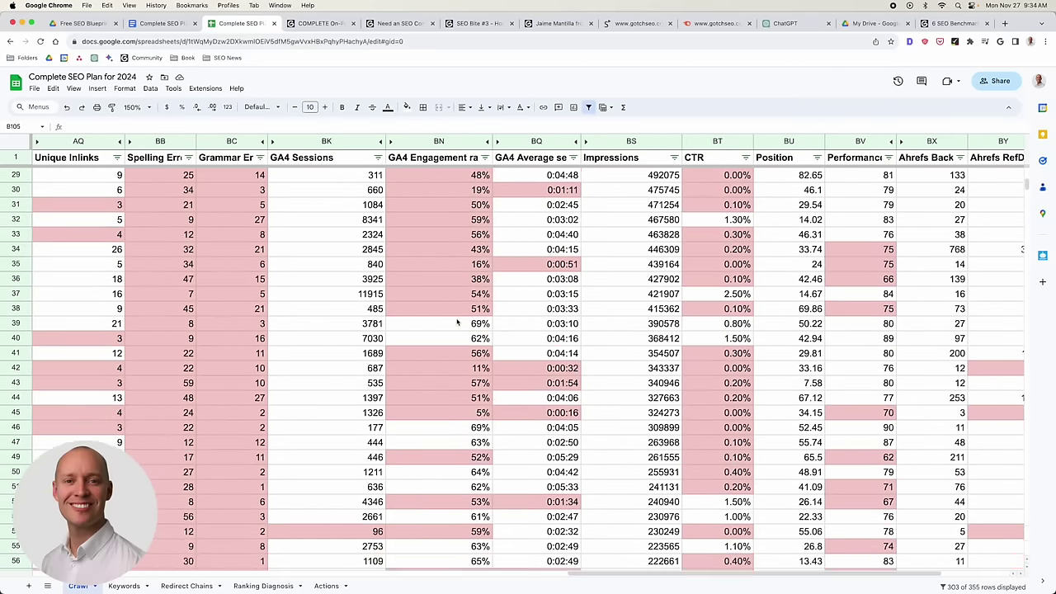
{"action": "scroll", "coordinate": [456, 323], "scroll_direction": "left", "scroll_amount": 20}
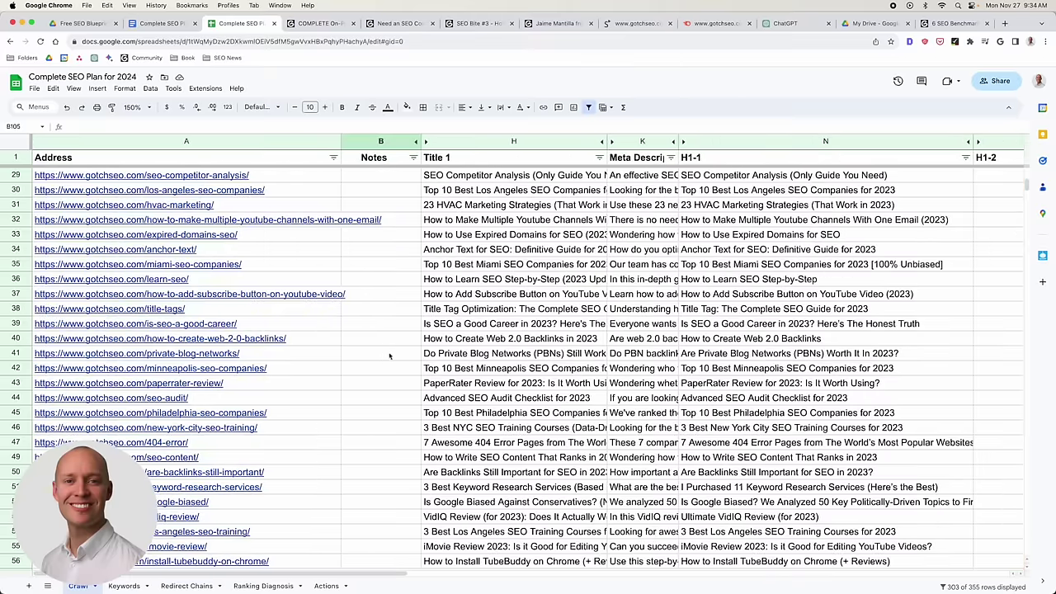
{"action": "scroll", "coordinate": [390, 355], "scroll_direction": "right", "scroll_amount": 15}
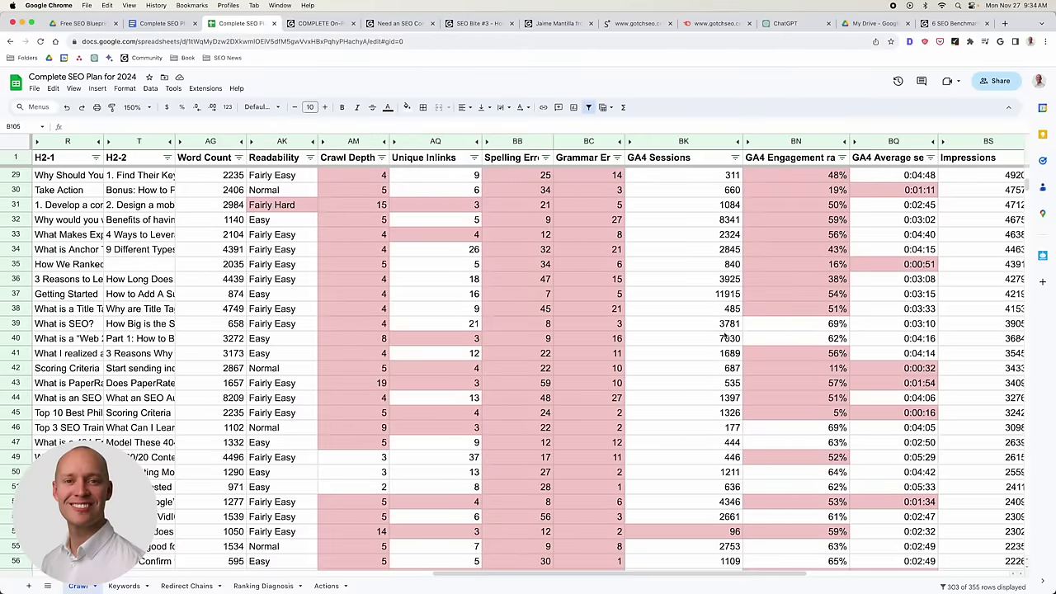
{"action": "scroll", "coordinate": [724, 334], "scroll_direction": "right", "scroll_amount": 10}
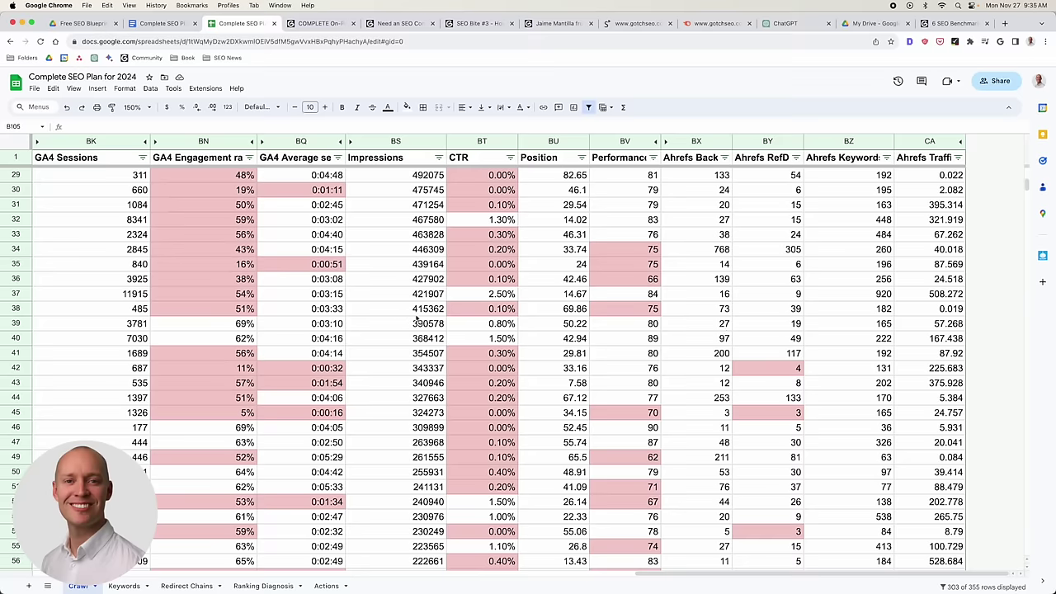
{"action": "scroll", "coordinate": [417, 318], "scroll_direction": "up", "scroll_amount": 10}
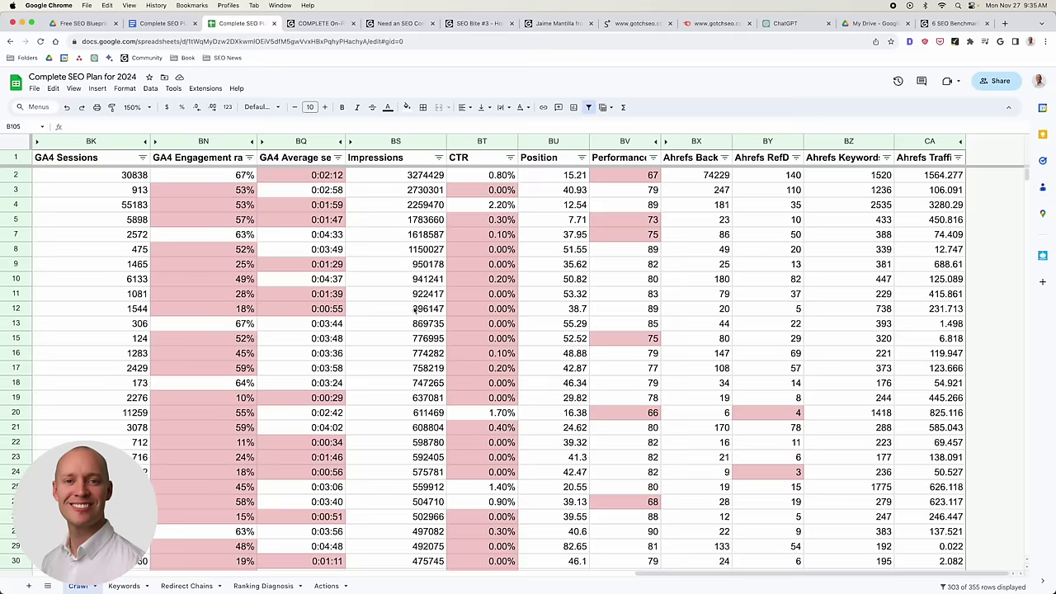
{"action": "scroll", "coordinate": [415, 309], "scroll_direction": "left", "scroll_amount": 15}
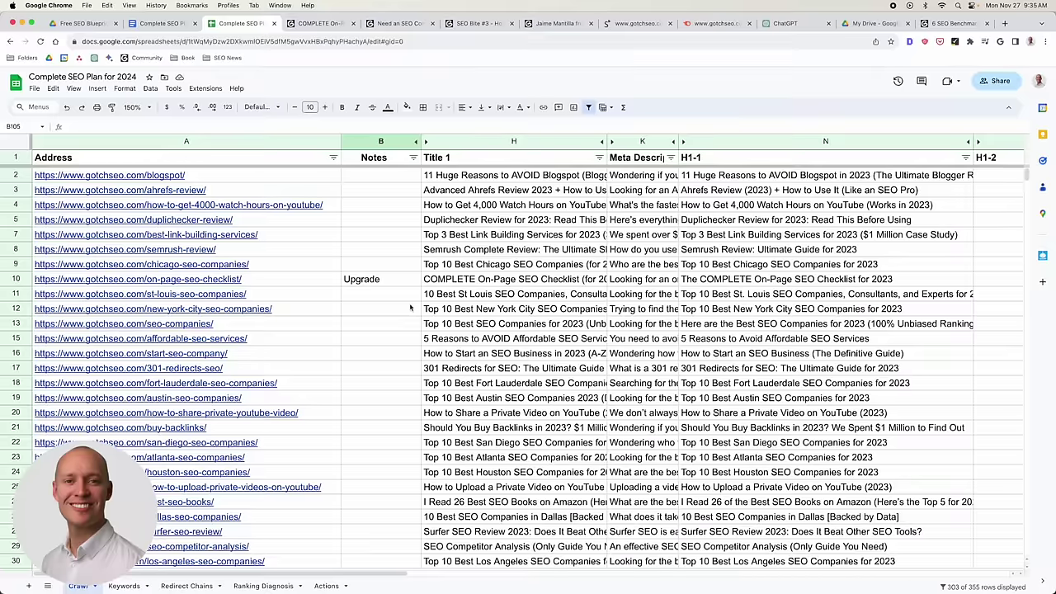
{"action": "left_click", "coordinate": [389, 301]}
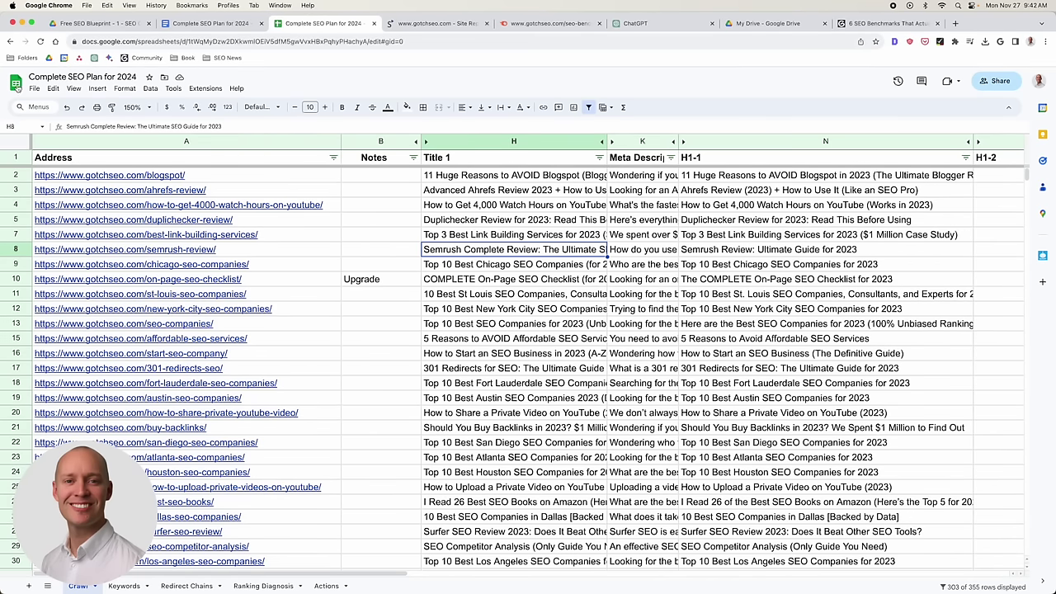
Look at the file formats available for downloading the crawl spreadsheet, including Comma Separated Values, without exporting it.
{"action": "left_click", "coordinate": [34, 89]}
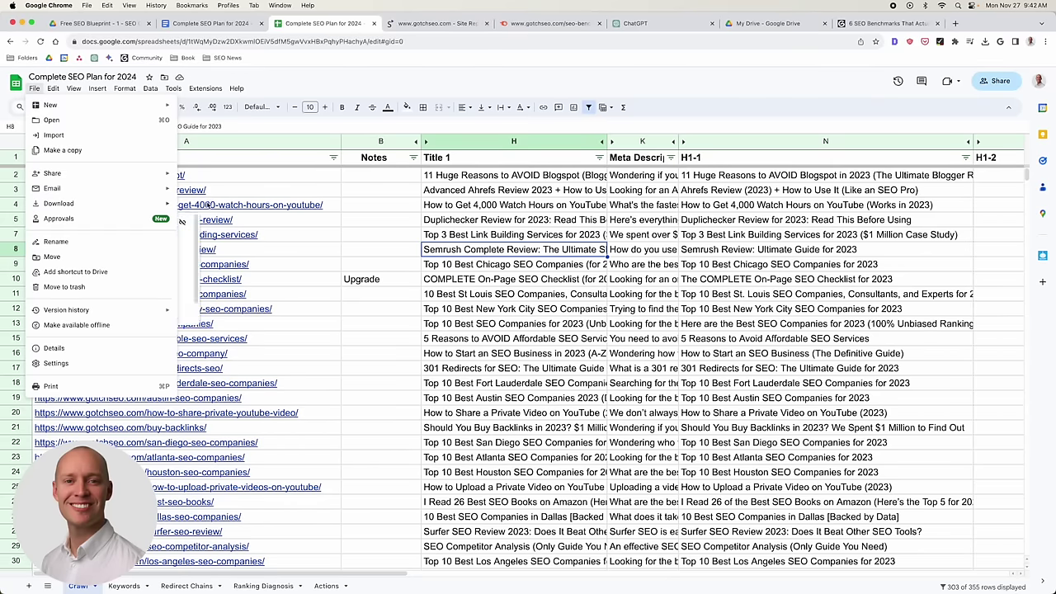
{"action": "mouse_move", "coordinate": [161, 206]}
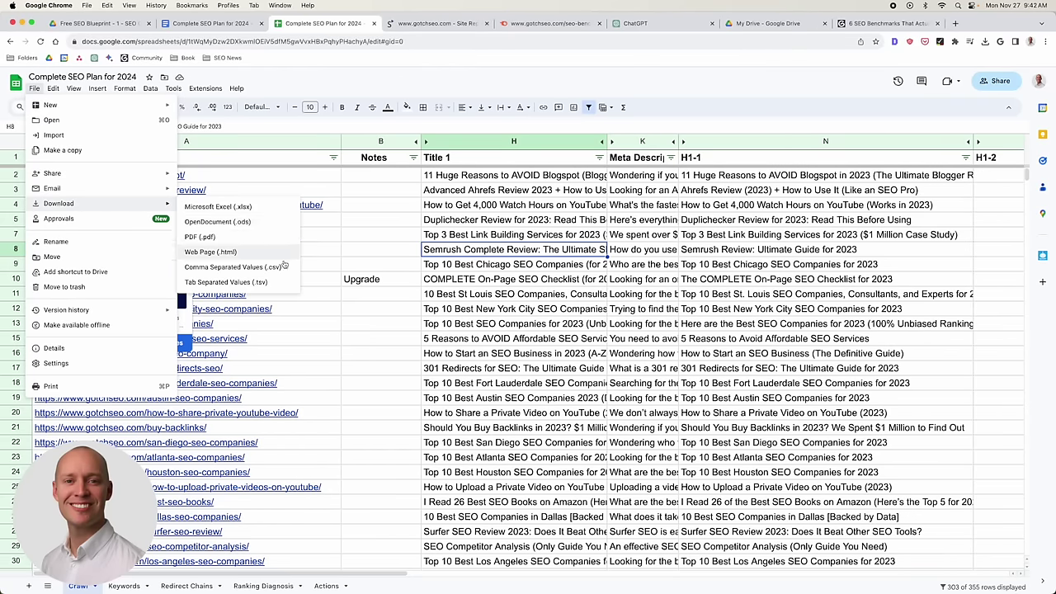
{"action": "left_click", "coordinate": [603, 311]}
Switch to ChatGPT, read its analysis and strategic plan for the uploaded crawl CSV, and return to the crawl spreadsheet.
{"action": "left_click", "coordinate": [656, 23]}
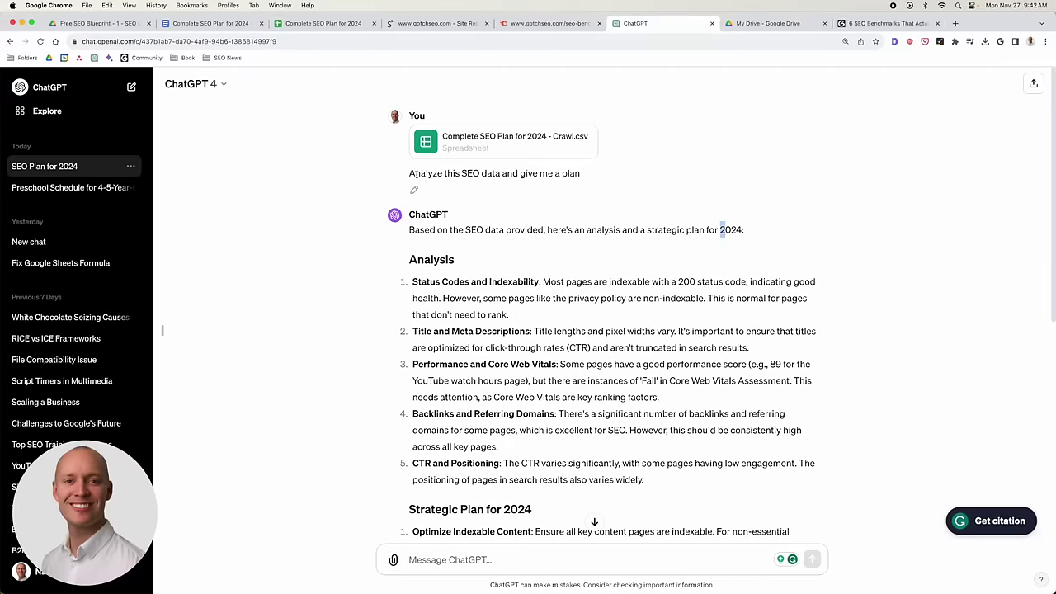
{"action": "left_click", "coordinate": [528, 173]}
{"action": "scroll", "coordinate": [347, 259], "scroll_direction": "down", "scroll_amount": 3}
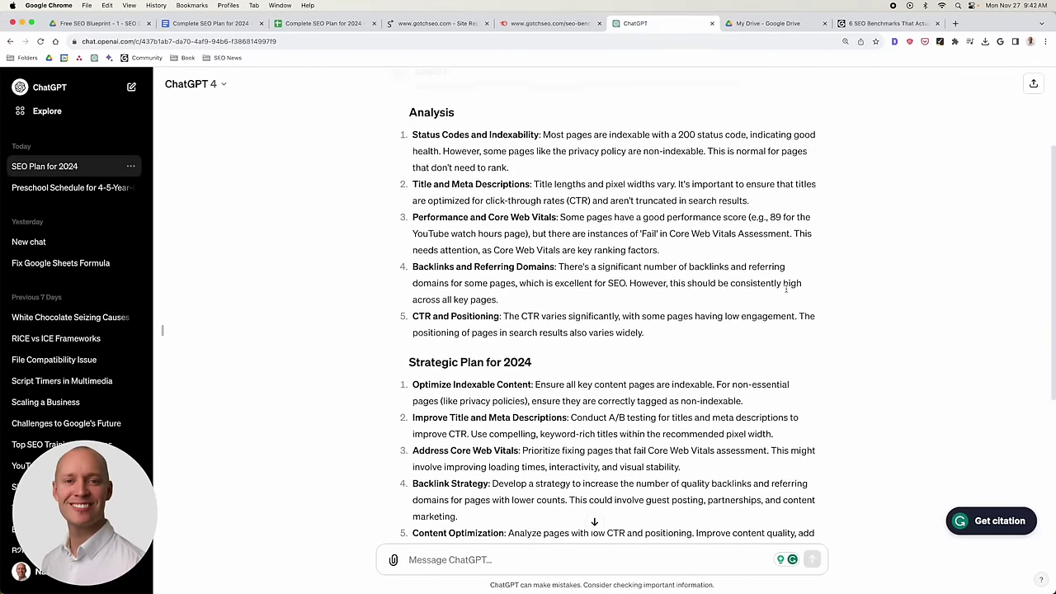
{"action": "scroll", "coordinate": [821, 280], "scroll_direction": "up", "scroll_amount": 3}
{"action": "scroll", "coordinate": [812, 275], "scroll_direction": "down", "scroll_amount": 4}
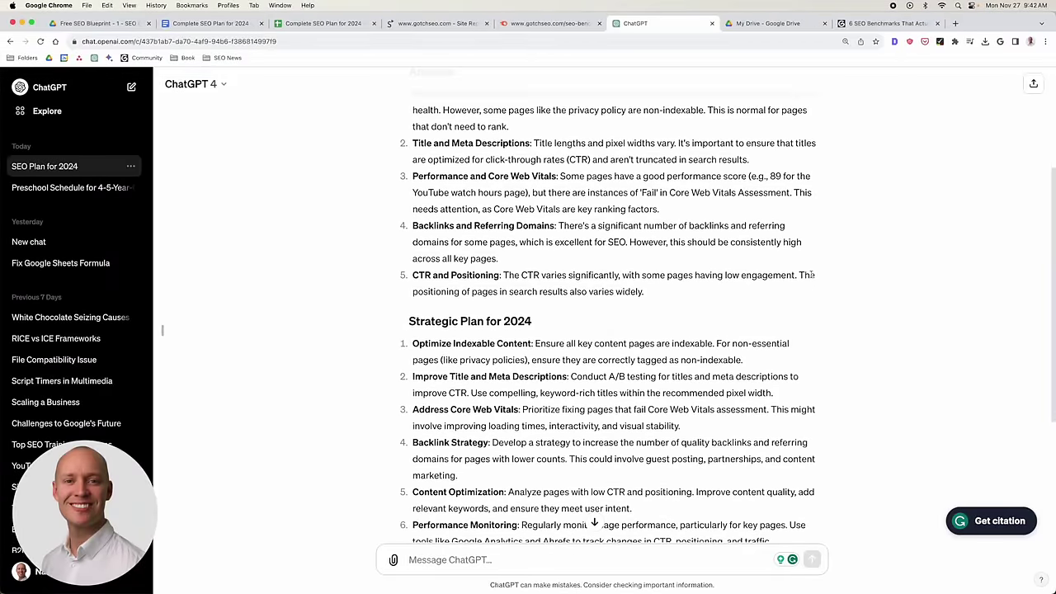
{"action": "scroll", "coordinate": [813, 276], "scroll_direction": "down", "scroll_amount": 4}
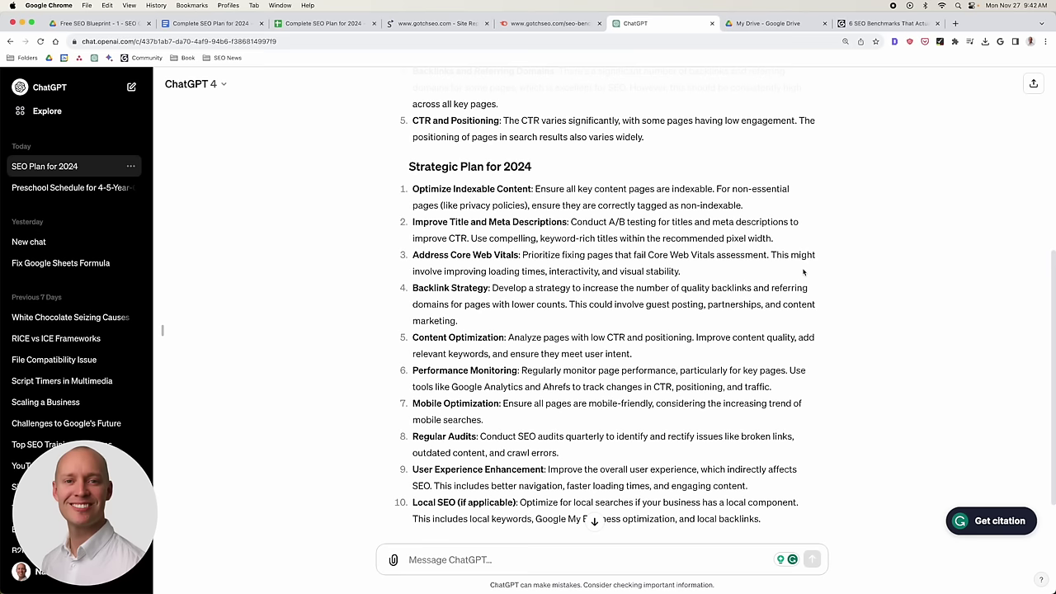
{"action": "scroll", "coordinate": [803, 272], "scroll_direction": "down", "scroll_amount": 2}
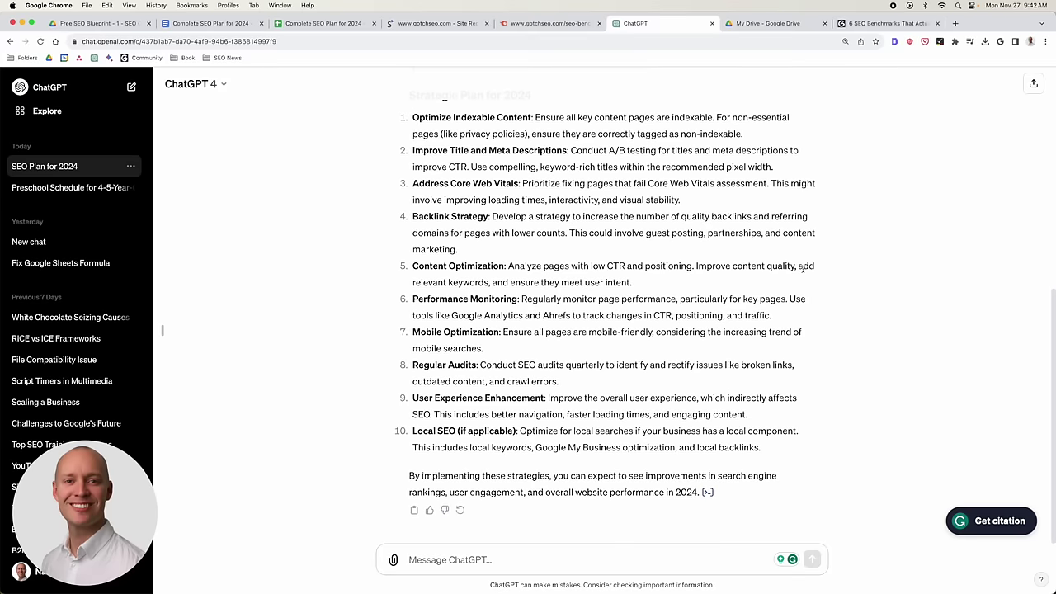
{"action": "scroll", "coordinate": [805, 255], "scroll_direction": "up", "scroll_amount": 5}
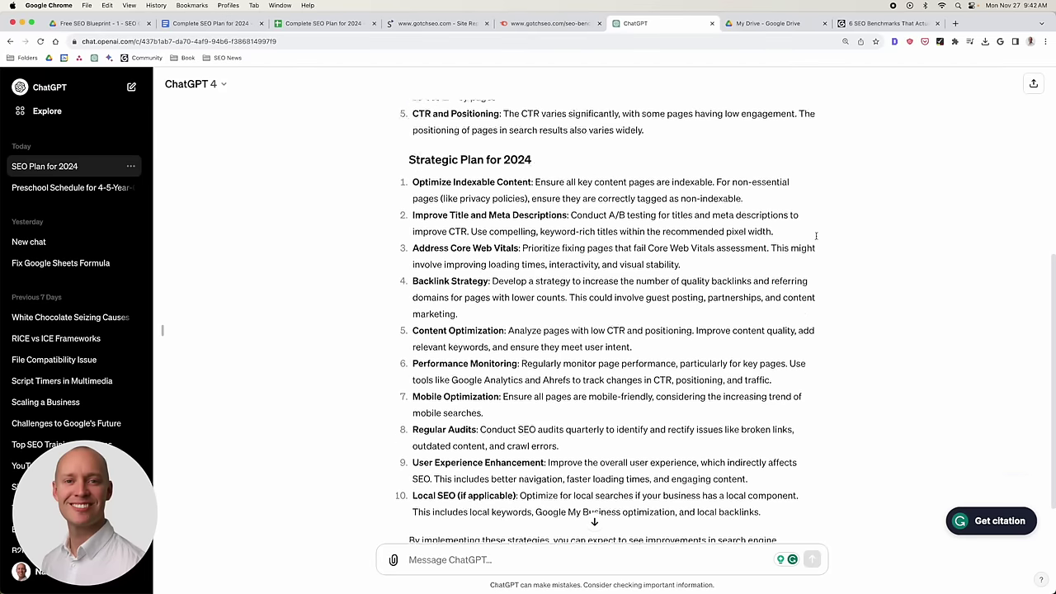
{"action": "left_click", "coordinate": [330, 23]}
{"action": "left_click", "coordinate": [487, 293]}
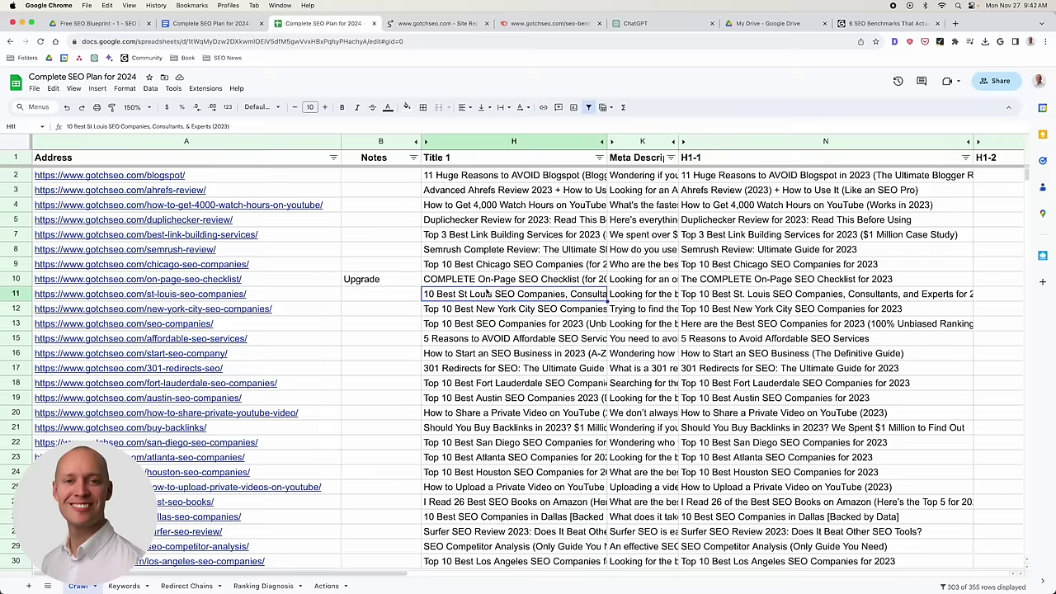